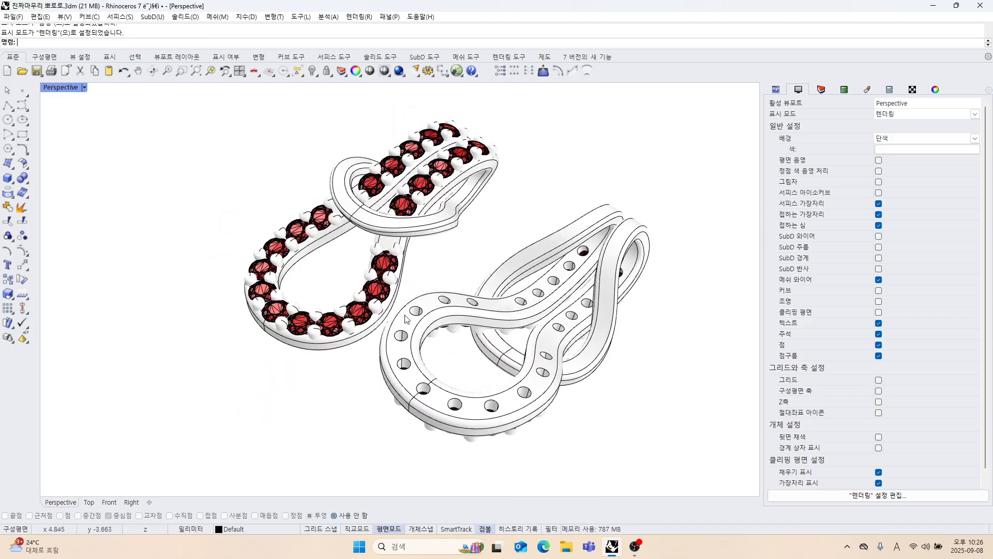
# Switch the Perspective viewport to the Shaded (음영) display mode.
pyautogui.click(63, 87)
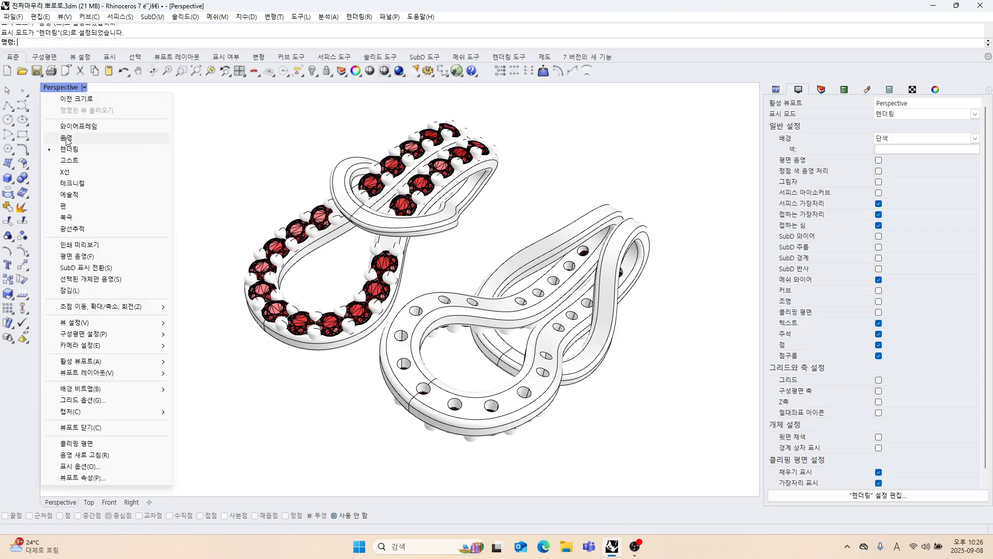
pyautogui.click(78, 139)
# Delete the second pendant copy without gems that lies beside the gem-set pendant.
pyautogui.moveTo(346, 270)
pyautogui.keyDown('shift'); pyautogui.mouseDown(button='right')
pyautogui.moveTo(393, 285)
pyautogui.moveTo(517, 266)
pyautogui.moveTo(427, 288)
pyautogui.moveTo(455, 259)
pyautogui.moveTo(468, 264)
pyautogui.mouseUp(button='right'); pyautogui.keyUp('shift')
pyautogui.scroll(-3, 461, 172)
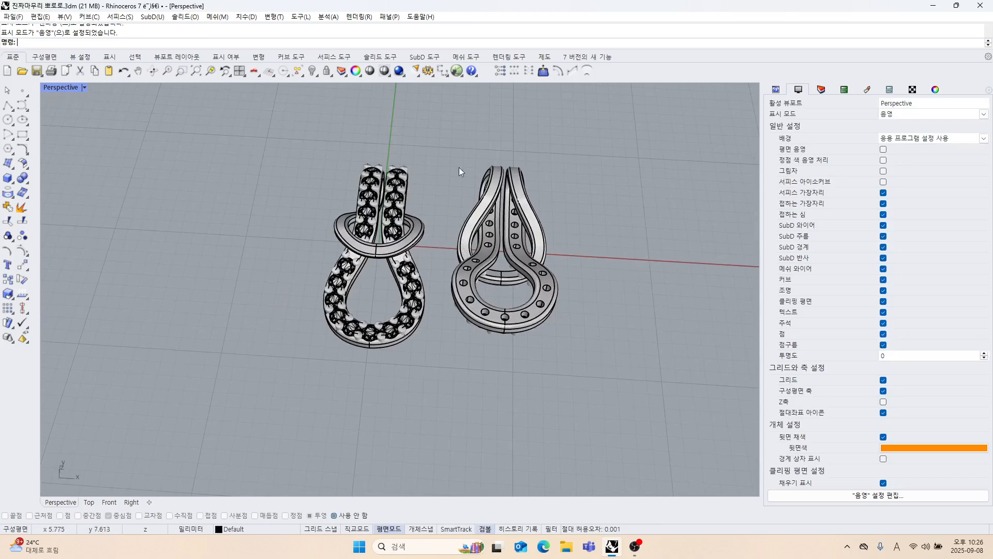
pyautogui.moveTo(510, 286); pyautogui.dragTo(578, 355)
pyautogui.press('Delete')
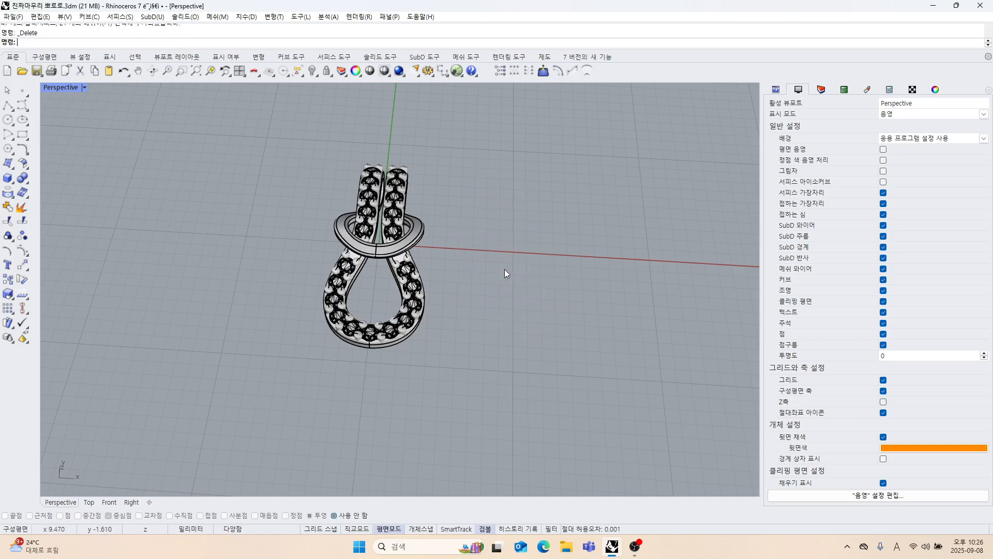
# Turn on surface isocurves for the Shaded display of the gem-set pendant.
pyautogui.moveTo(505, 271); pyautogui.dragTo(384, 298, button='right')
pyautogui.scroll(6, 406, 277)
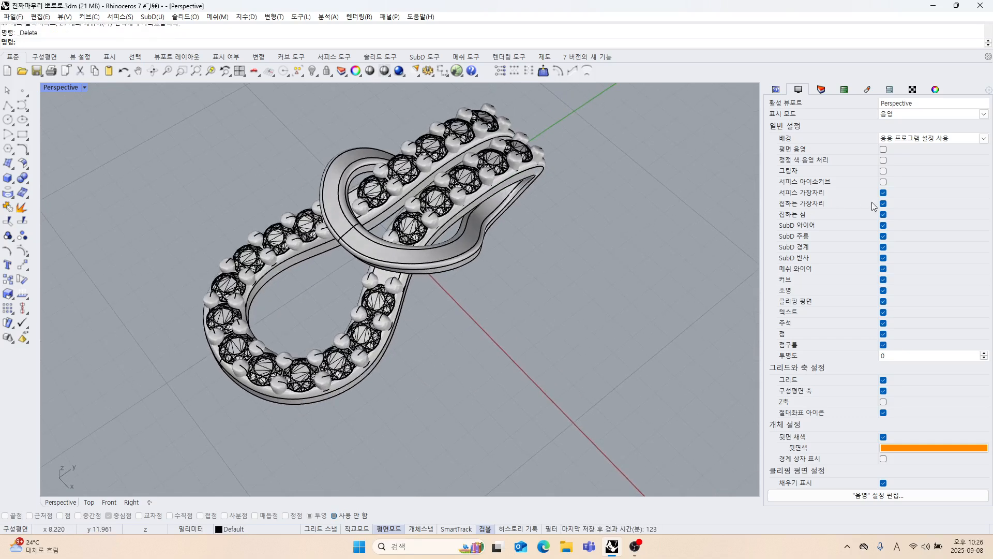
pyautogui.click(883, 182)
pyautogui.scroll(5, 405, 255)
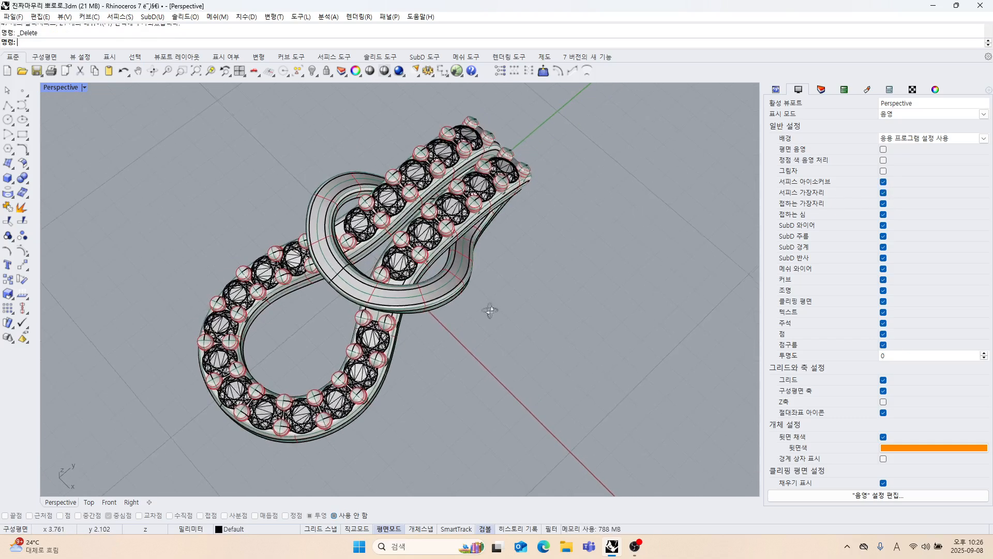
# Examine the pendant's crossing bands and their isocurves from the side and from above.
pyautogui.moveTo(405, 254)
pyautogui.mouseDown(button='right')
pyautogui.moveTo(462, 315)
pyautogui.moveTo(310, 305)
pyautogui.moveTo(342, 268)
pyautogui.moveTo(392, 259)
pyautogui.mouseUp(button='right')
pyautogui.scroll(5, 342, 268)
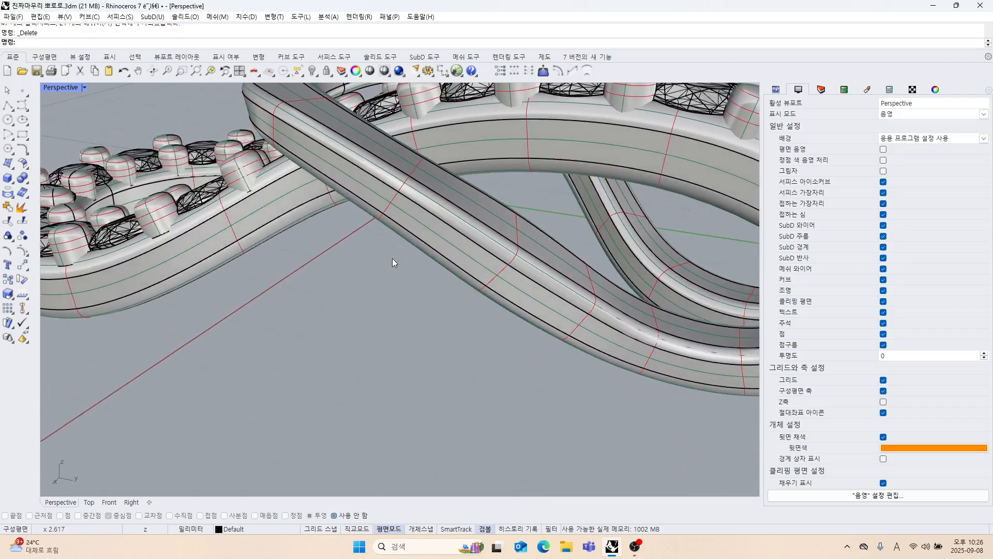
pyautogui.scroll(-7, 392, 259)
pyautogui.moveTo(332, 305); pyautogui.dragTo(461, 367, button='right')
pyautogui.moveTo(428, 283); pyautogui.dragTo(455, 327, button='right')
pyautogui.scroll(-5, 456, 327)
pyautogui.moveTo(213, 200); pyautogui.dragTo(240, 214, button='right')
# Show all four viewports and examine the pendant's round loop and band crossing in Top and Perspective.
pyautogui.doubleClick(66, 88)
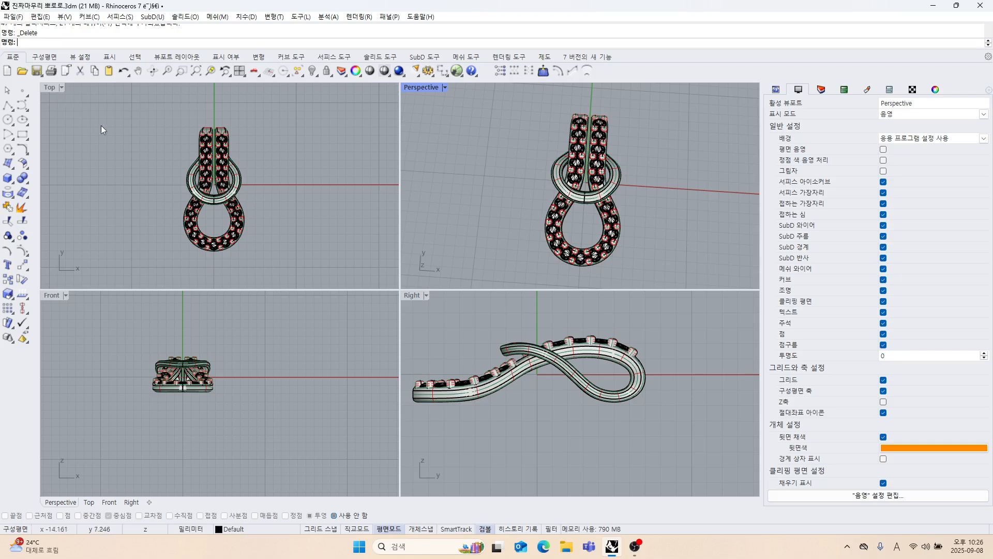
pyautogui.scroll(-2, 136, 149)
pyautogui.scroll(4, 173, 167)
pyautogui.scroll(6, 173, 167)
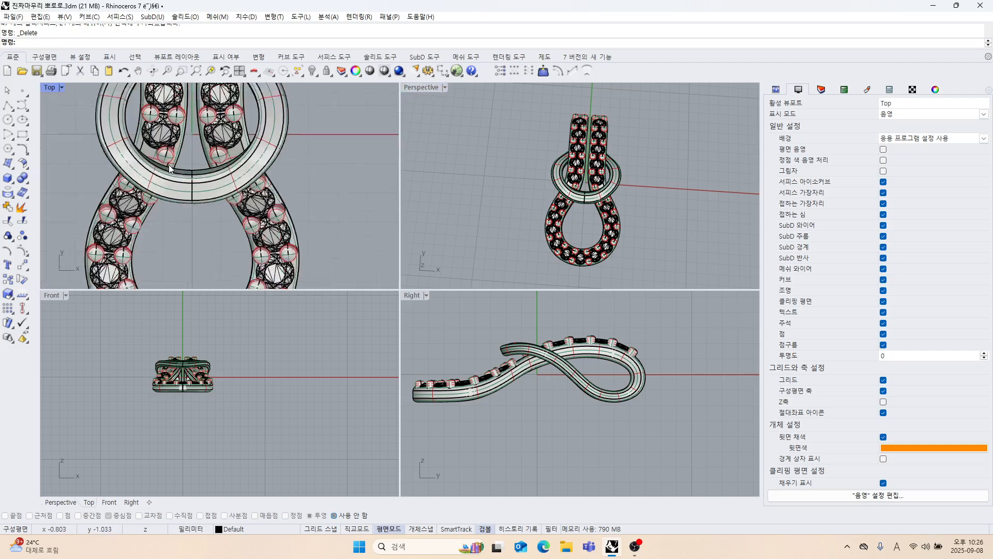
pyautogui.moveTo(263, 133); pyautogui.dragTo(249, 158, button='right')
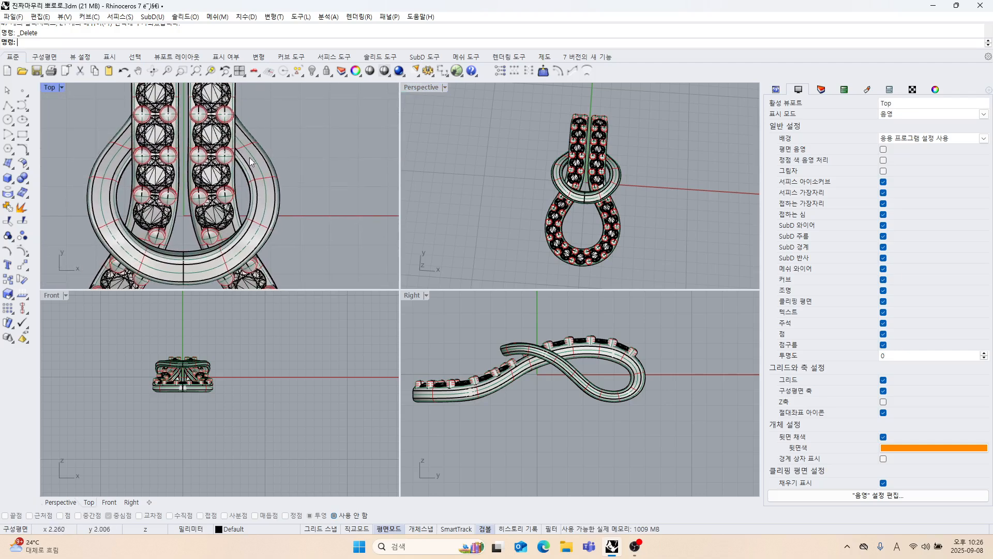
pyautogui.moveTo(570, 214); pyautogui.dragTo(587, 168, button='right')
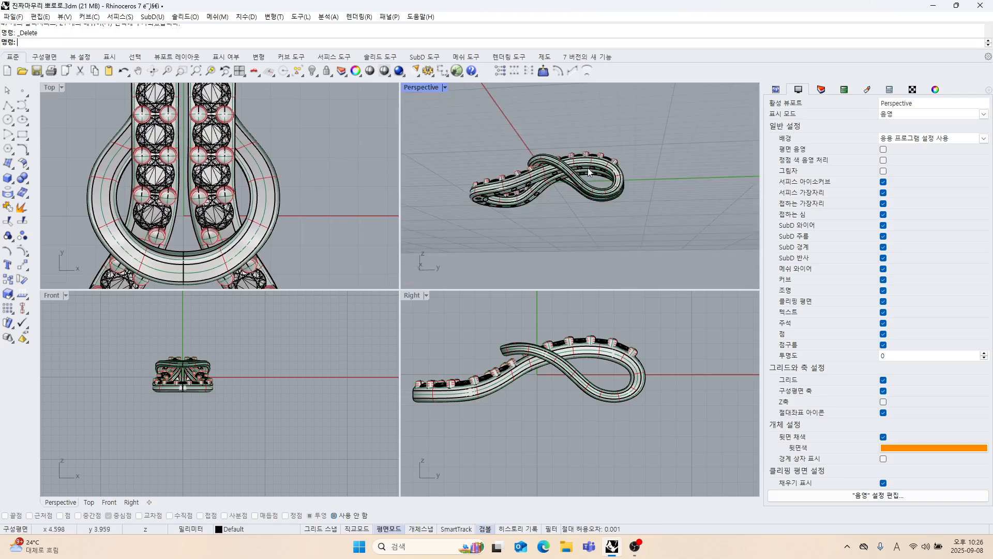
pyautogui.scroll(5, 591, 165)
pyautogui.scroll(6, 591, 165)
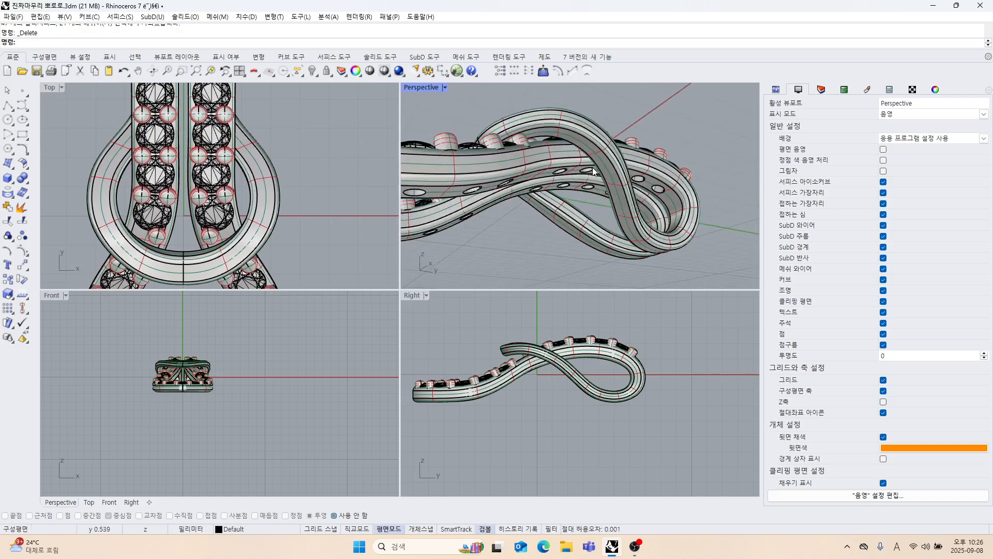
pyautogui.scroll(-6, 609, 185)
pyautogui.moveTo(608, 185); pyautogui.dragTo(480, 144, button='right')
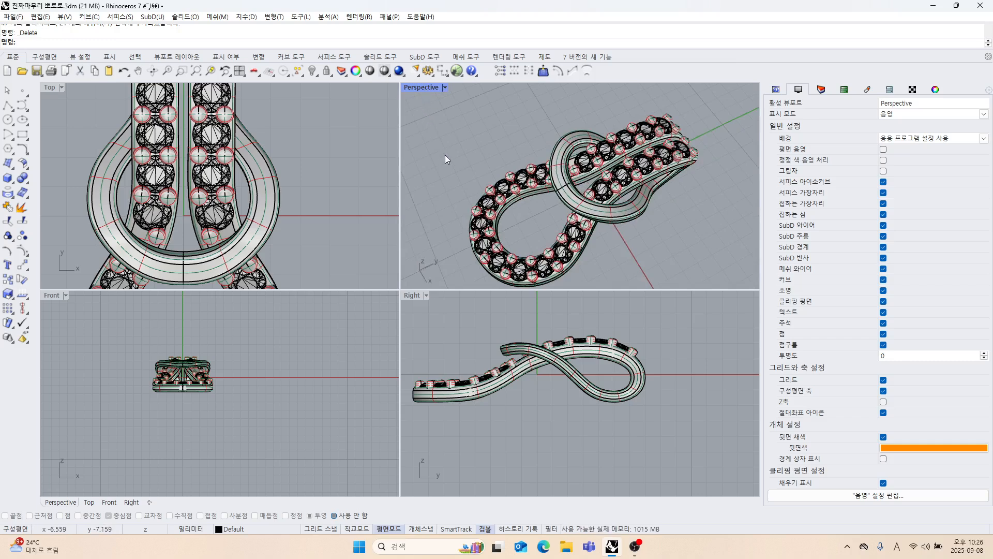
pyautogui.scroll(3, 576, 217)
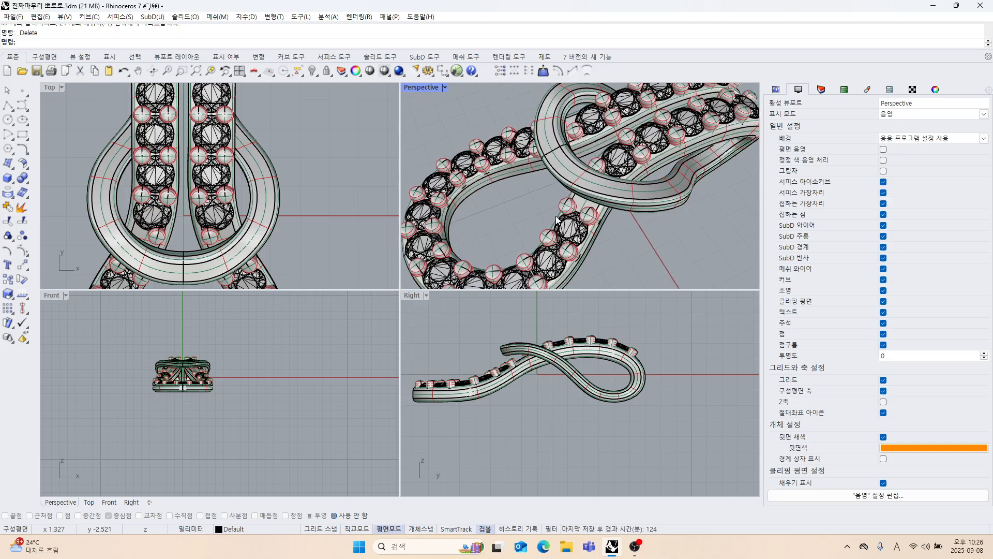
pyautogui.scroll(-8, 593, 235)
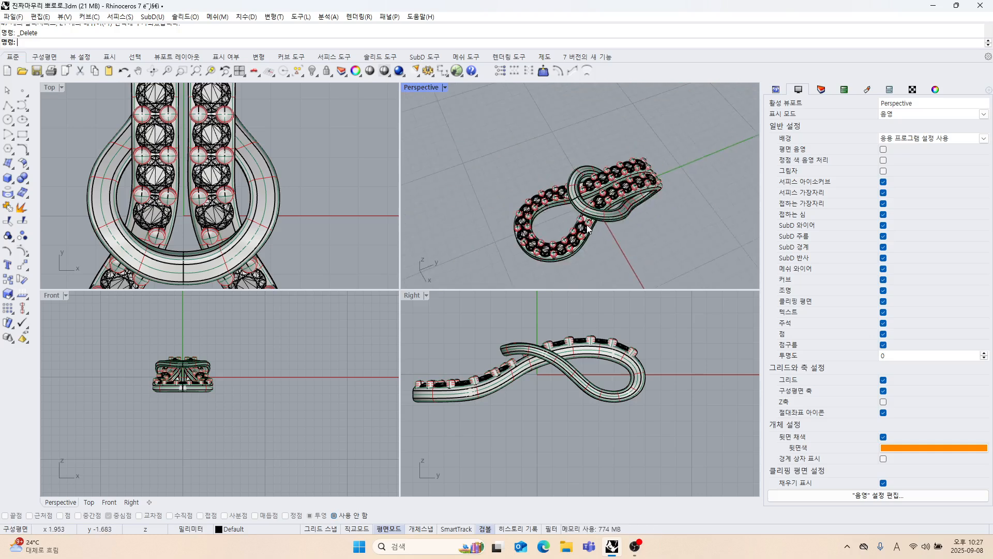
pyautogui.moveTo(592, 234)
pyautogui.mouseDown(button='right')
pyautogui.moveTo(579, 228)
pyautogui.moveTo(593, 232)
pyautogui.mouseUp(button='right')
pyautogui.scroll(4, 579, 228)
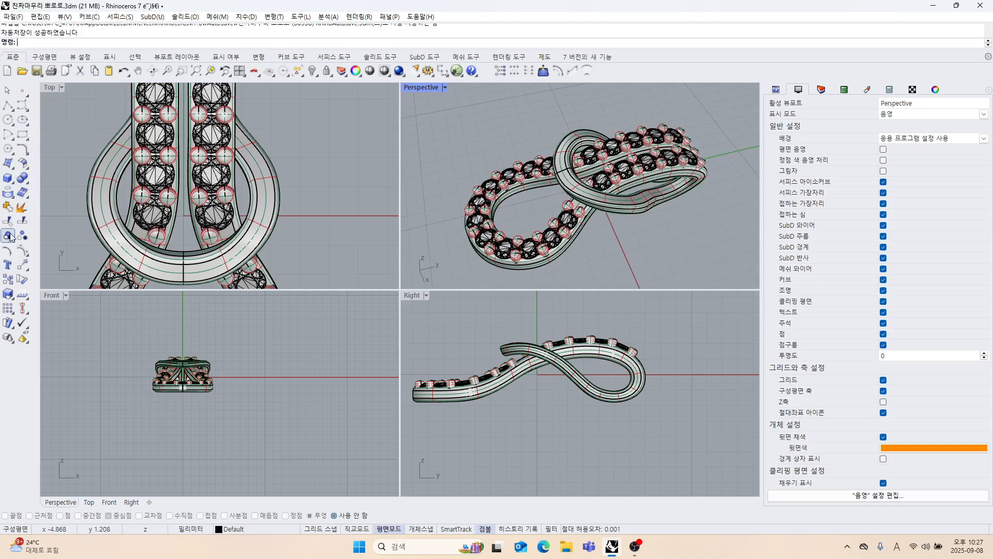
pyautogui.scroll(8, 513, 201)
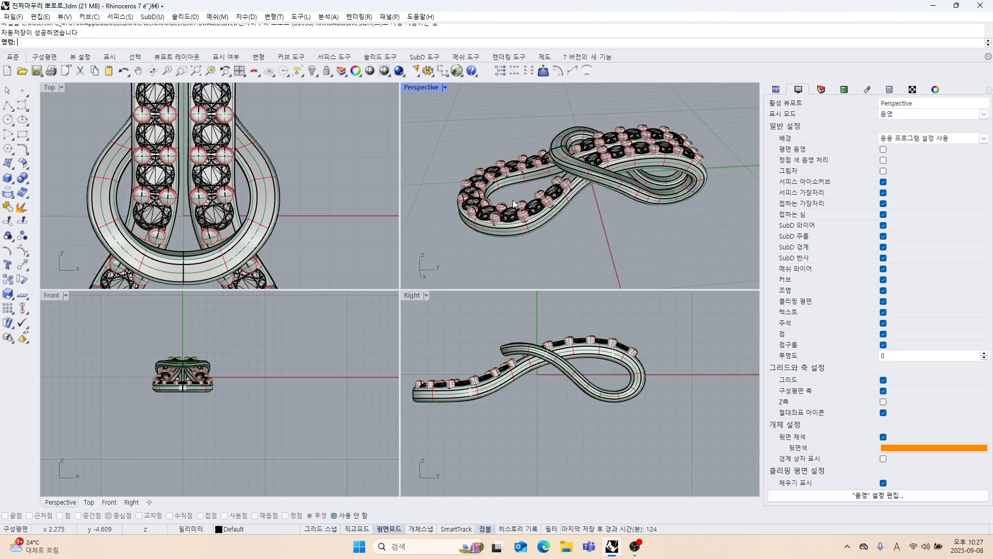
pyautogui.scroll(2, 525, 211)
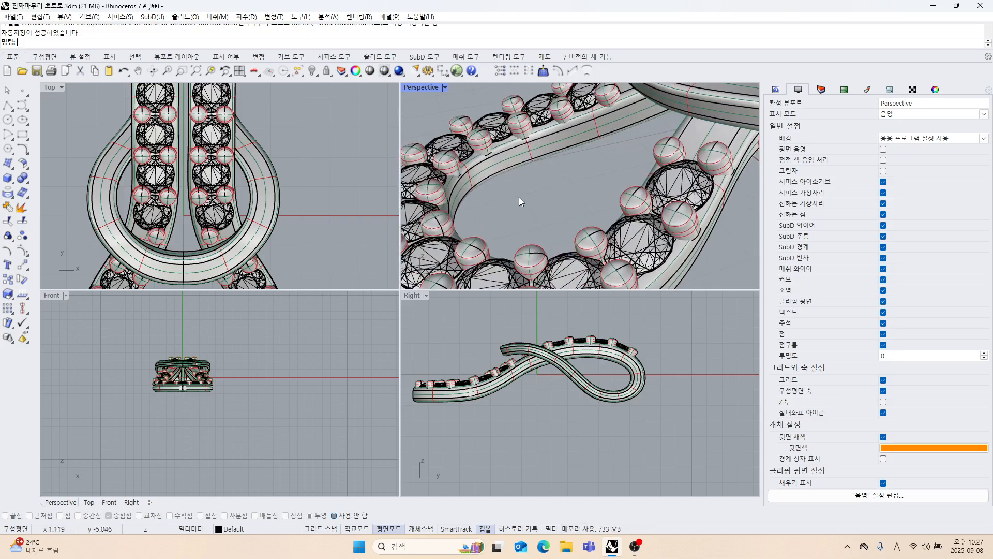
# Maximize the Perspective viewport and examine the gem rows and the loop around them from several angles.
pyautogui.doubleClick(427, 88)
pyautogui.scroll(-10, 382, 148)
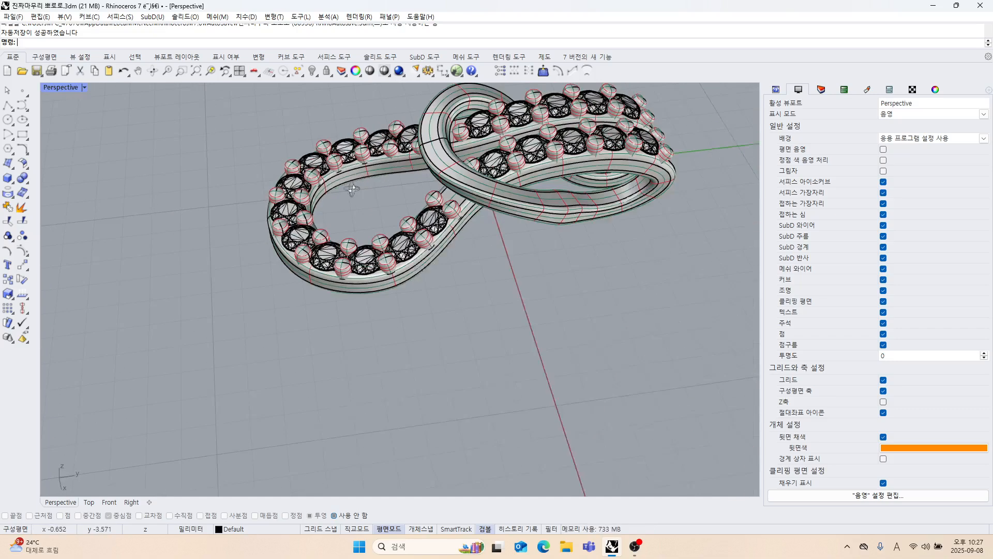
pyautogui.moveTo(371, 177); pyautogui.dragTo(427, 168, button='right')
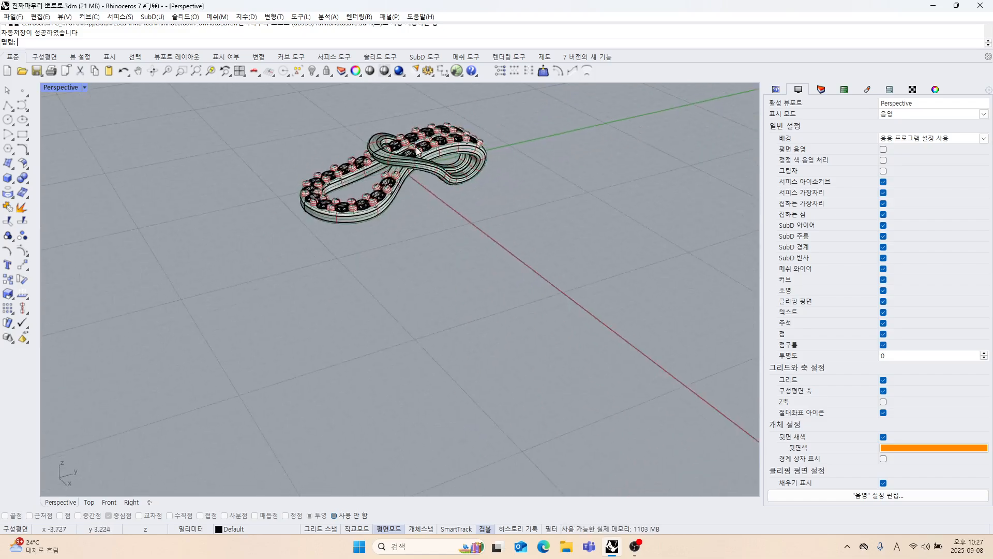
pyautogui.scroll(8, 414, 163)
pyautogui.moveTo(465, 248); pyautogui.dragTo(423, 286, button='right')
pyautogui.scroll(-3, 429, 210)
pyautogui.moveTo(423, 251); pyautogui.dragTo(416, 294, button='right')
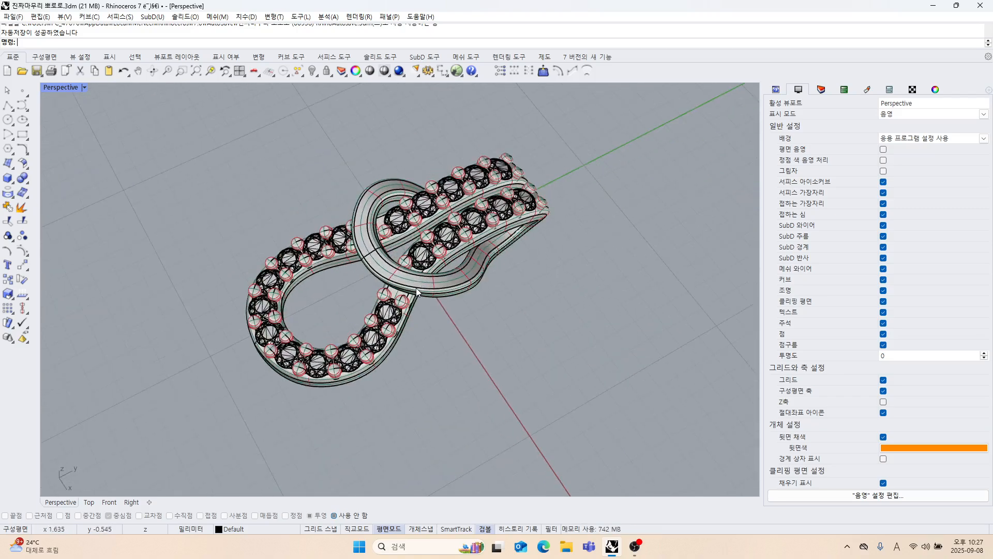
pyautogui.scroll(-5, 371, 233)
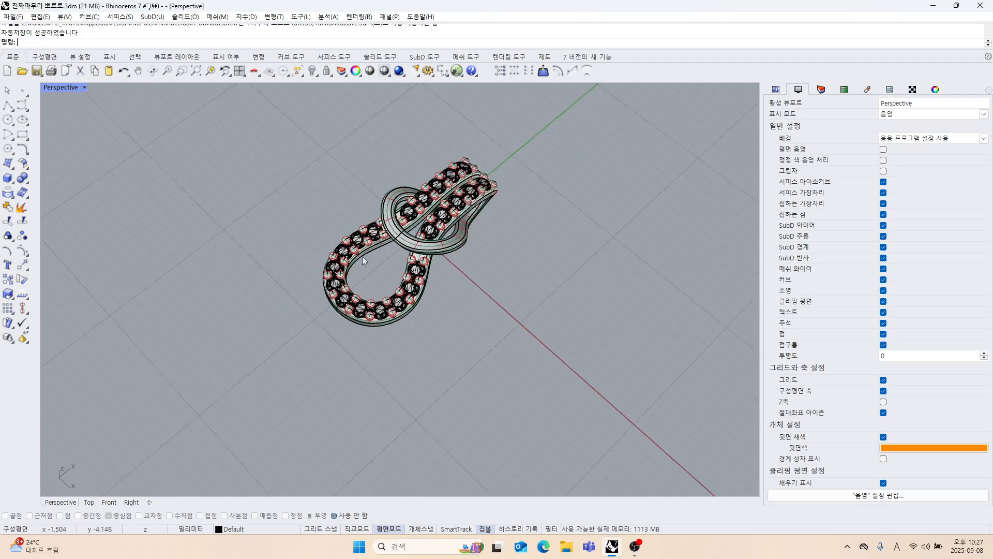
# Return to the four-viewport layout, select all gem meshes of the pendant at once and delete them.
pyautogui.doubleClick(68, 89)
pyautogui.scroll(-5, 215, 218)
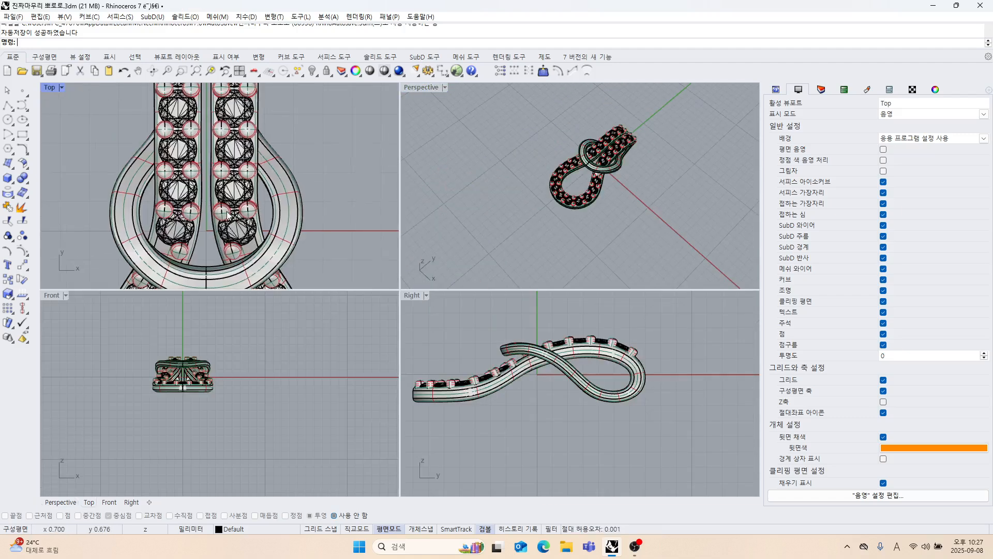
pyautogui.scroll(5, 214, 217)
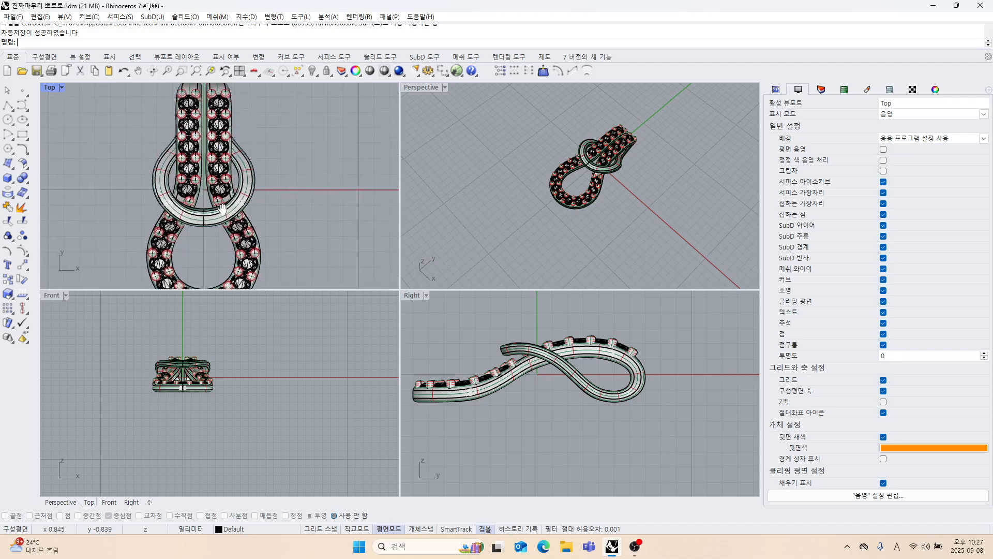
pyautogui.scroll(2, 233, 149)
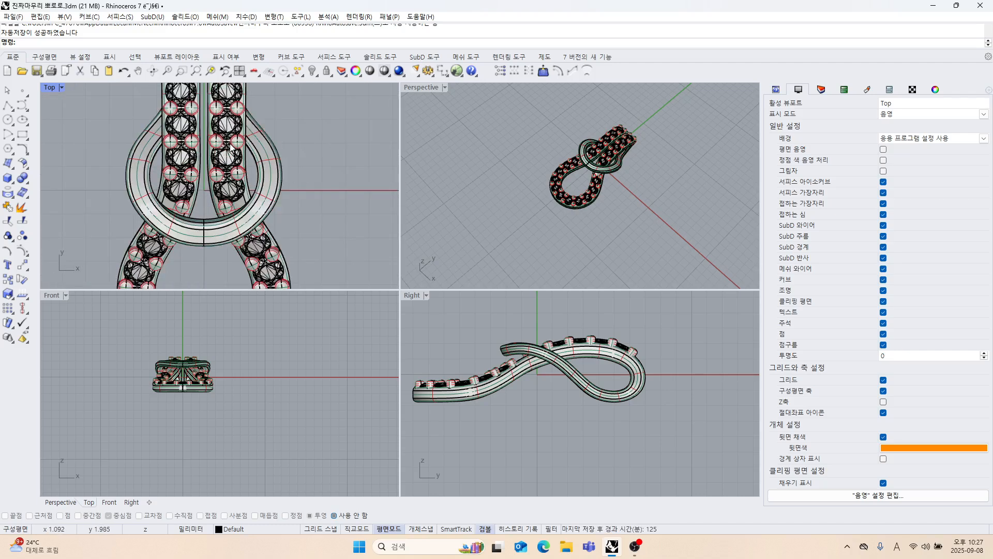
pyautogui.scroll(-5, 231, 149)
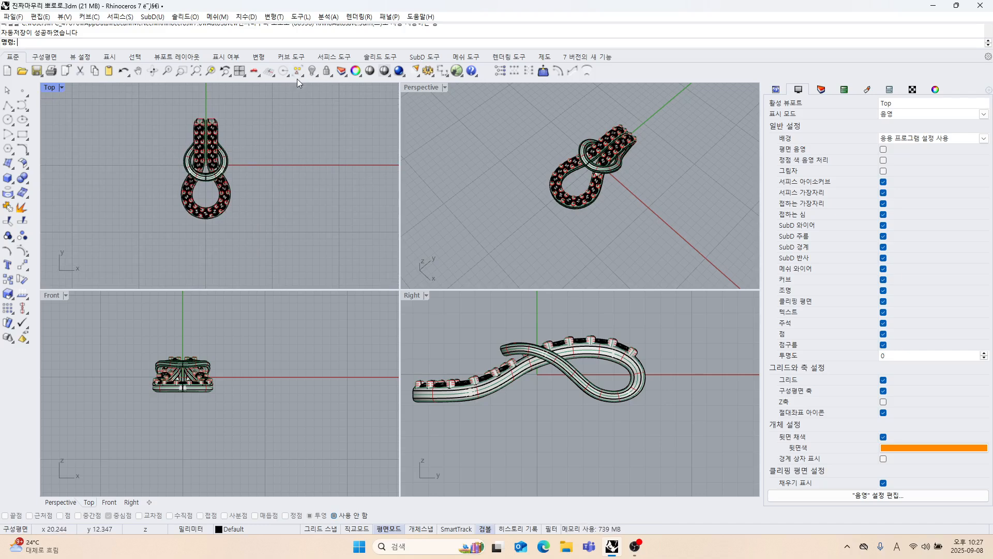
pyautogui.scroll(2, 234, 144)
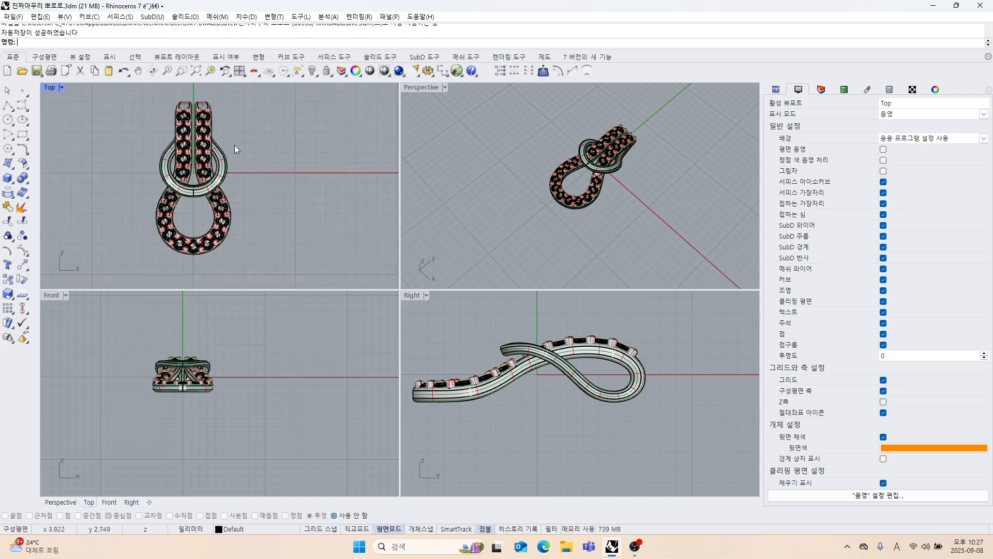
pyautogui.click(302, 75)
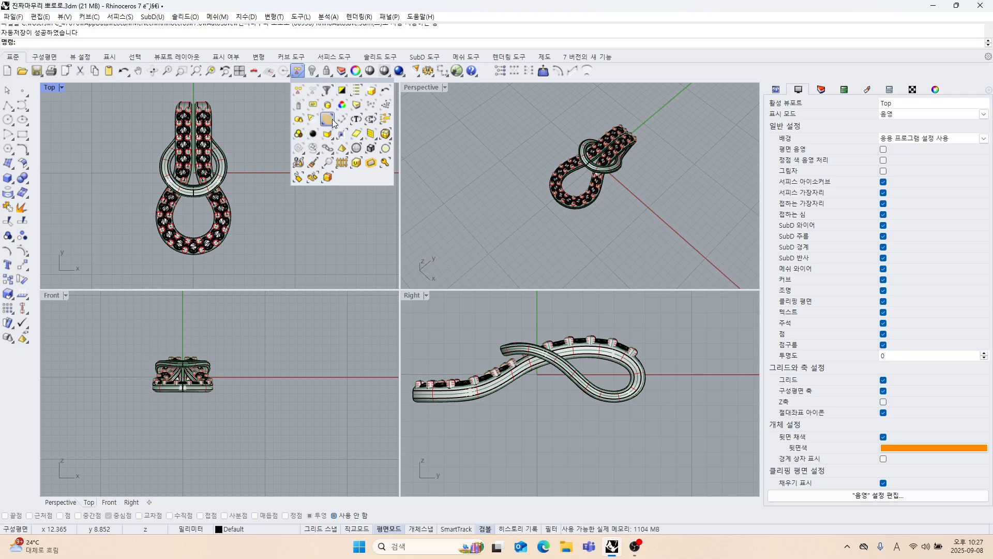
pyautogui.click(369, 134)
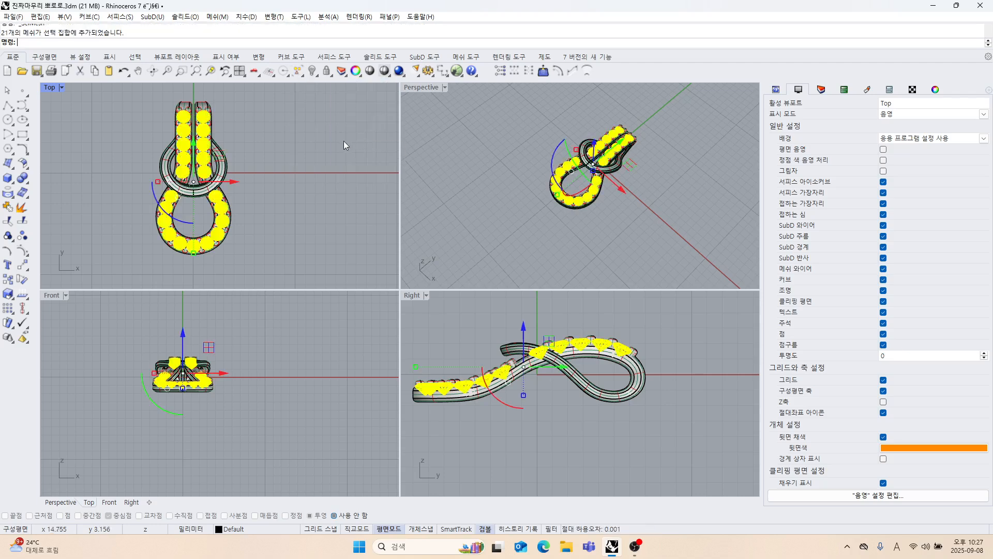
pyautogui.press('Delete')
# Delete all the prong beads beside the gem seats on the pendant.
pyautogui.scroll(5, 204, 185)
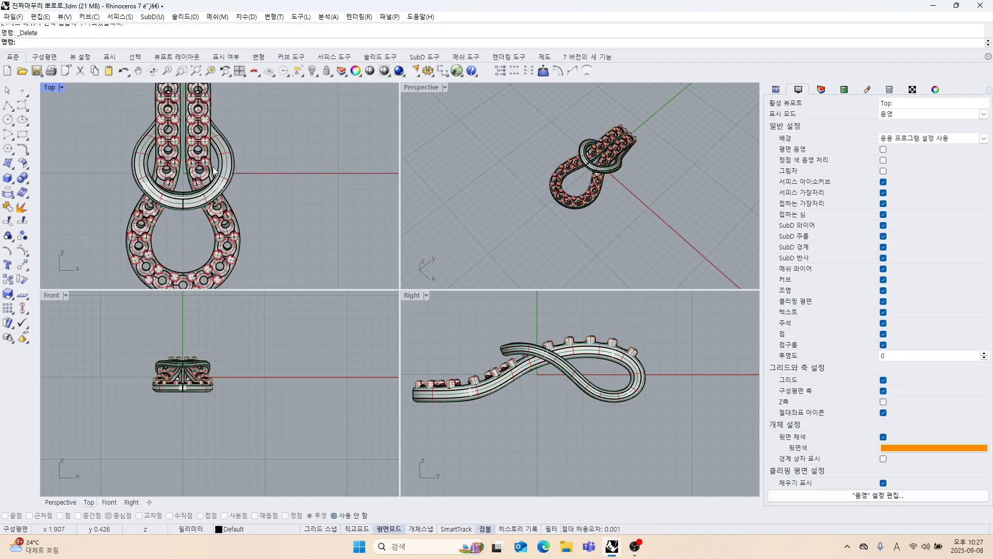
pyautogui.moveTo(205, 185); pyautogui.dragTo(250, 150, button='right')
pyautogui.click(232, 190)
pyautogui.scroll(-4, 228, 188)
pyautogui.press('Delete')
# Examine the conical gem seats and drilled holes in the pendant's lower loop.
pyautogui.scroll(-3, 236, 172)
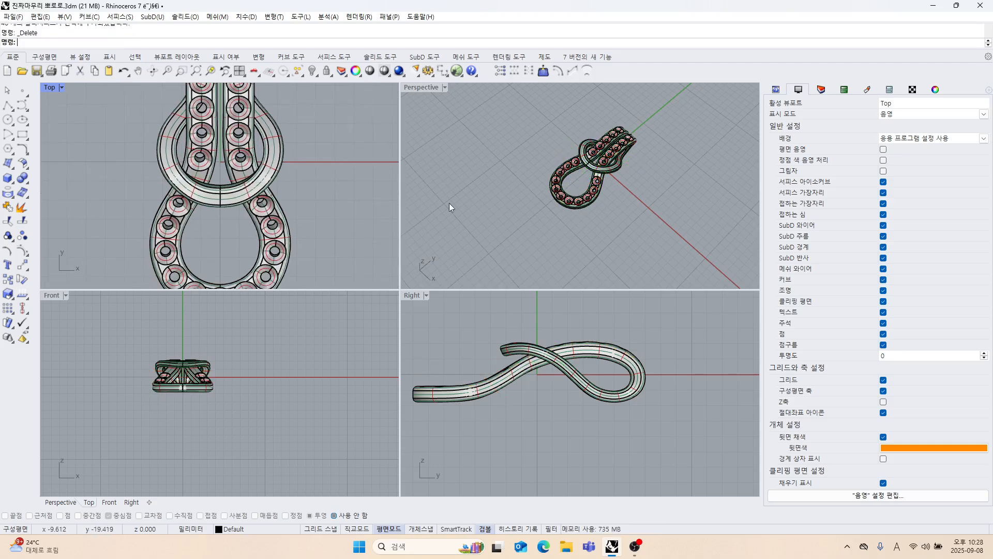
pyautogui.moveTo(449, 203); pyautogui.dragTo(562, 256, button='right')
pyautogui.scroll(10, 562, 255)
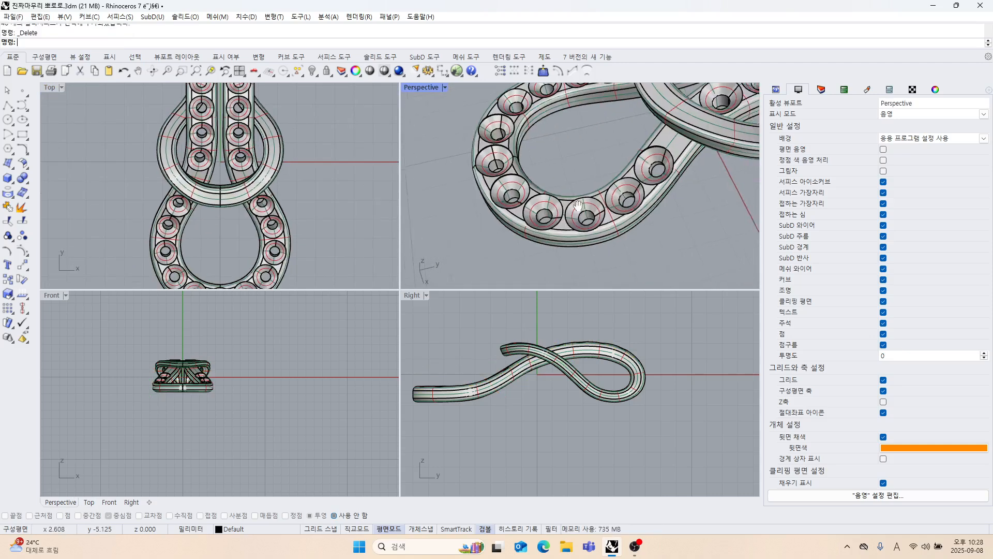
pyautogui.keyDown('shift'); pyautogui.moveTo(565, 199); pyautogui.dragTo(541, 179, button='right'); pyautogui.keyUp('shift')
pyautogui.scroll(1, 540, 179)
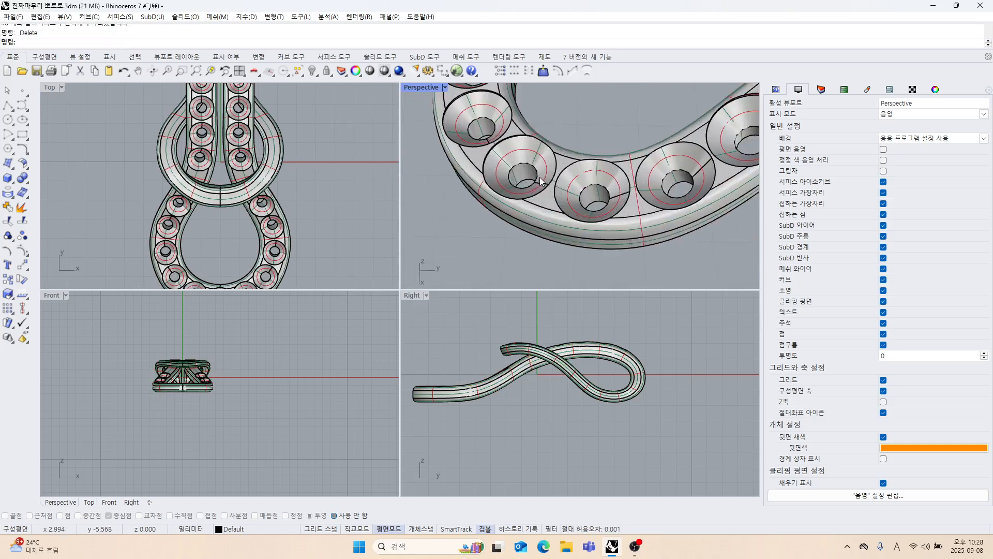
pyautogui.scroll(-10, 539, 177)
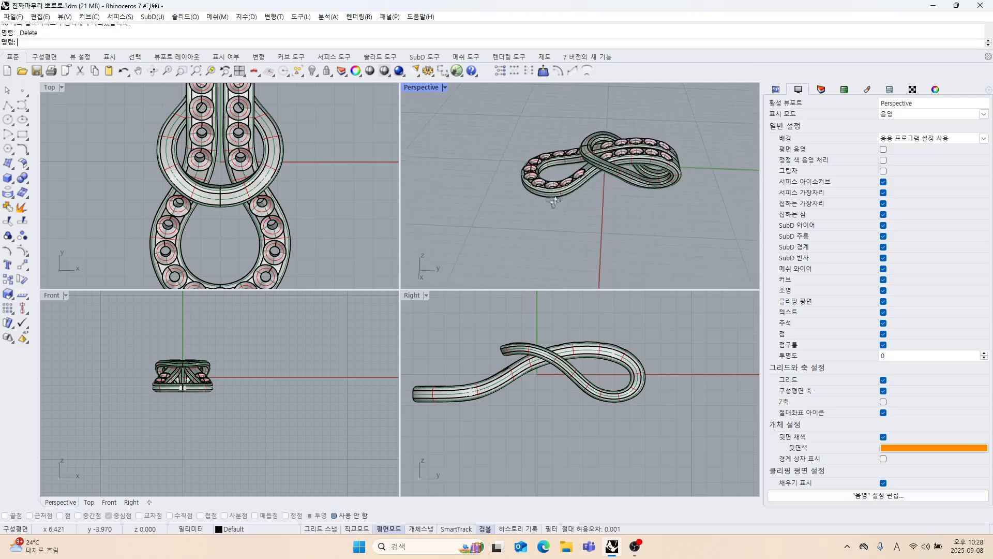
pyautogui.moveTo(523, 187); pyautogui.dragTo(544, 229, button='right')
pyautogui.scroll(-4, 272, 213)
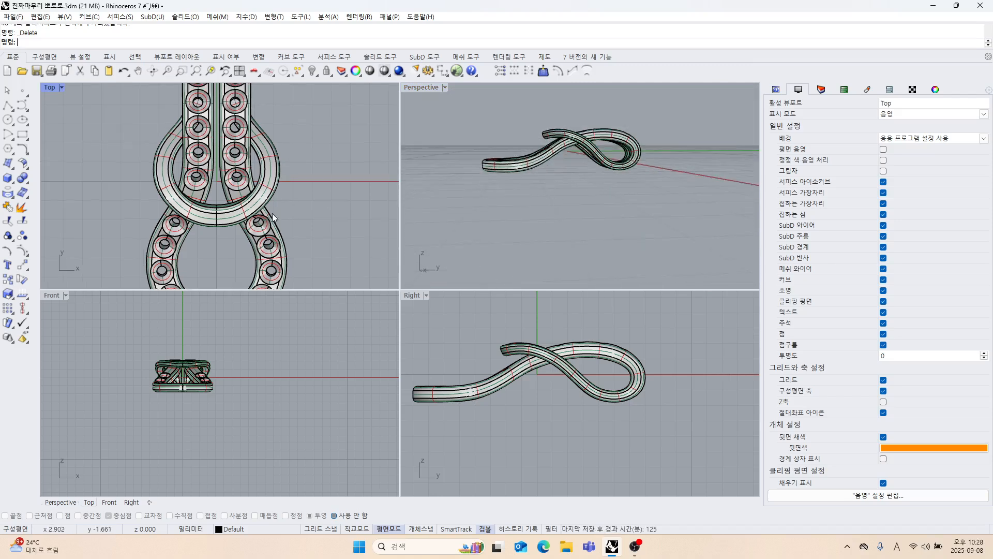
# Lock the drilled metal body of the pendant and maximize the Top viewport around it.
pyautogui.click(262, 174)
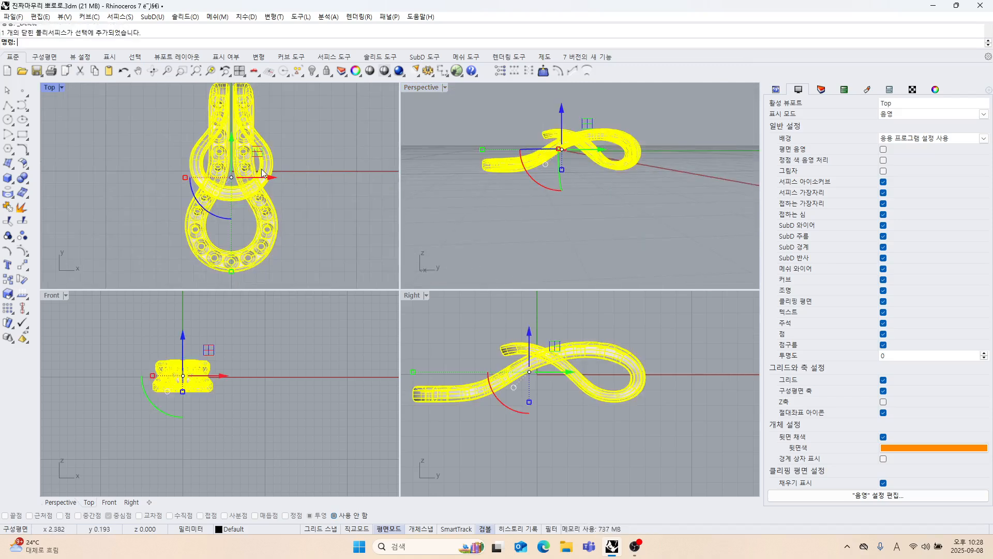
pyautogui.click(326, 72)
pyautogui.doubleClick(52, 89)
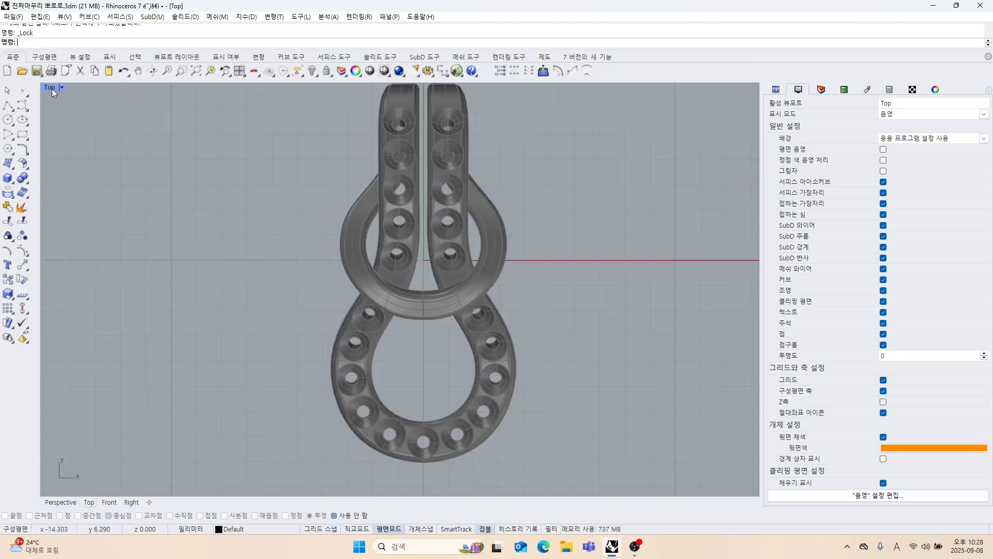
pyautogui.scroll(-5, 291, 221)
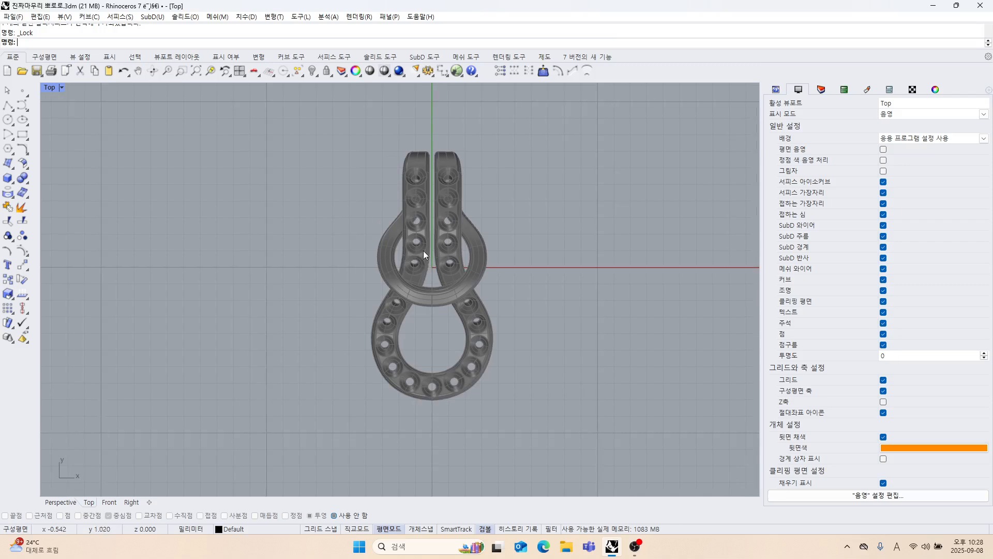
pyautogui.scroll(3, 424, 247)
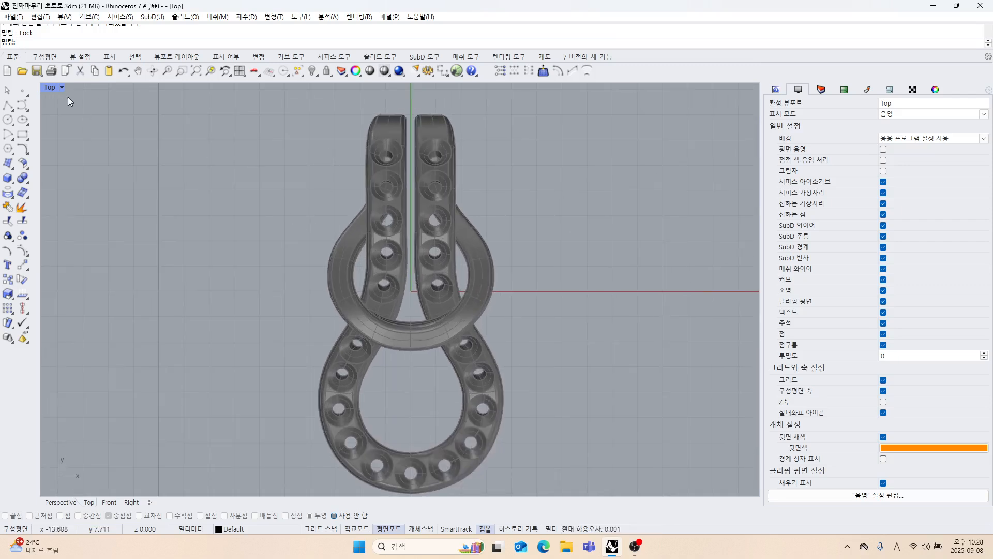
# Start a degree-3 control point curve above the left strand and place points down along its inner edge.
pyautogui.click(22, 106)
pyautogui.scroll(3, 429, 89)
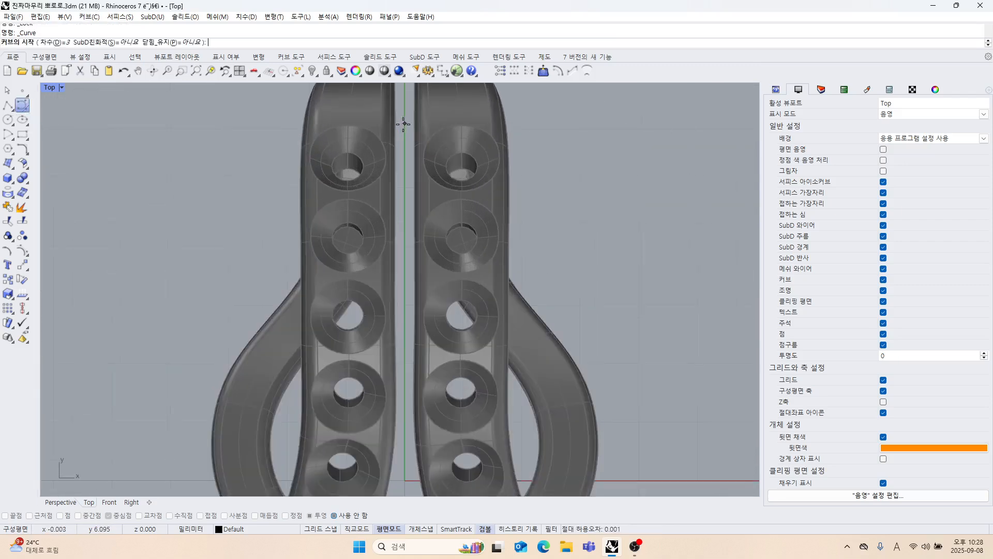
pyautogui.scroll(2, 375, 144)
pyautogui.click(374, 132)
pyautogui.scroll(-2, 364, 221)
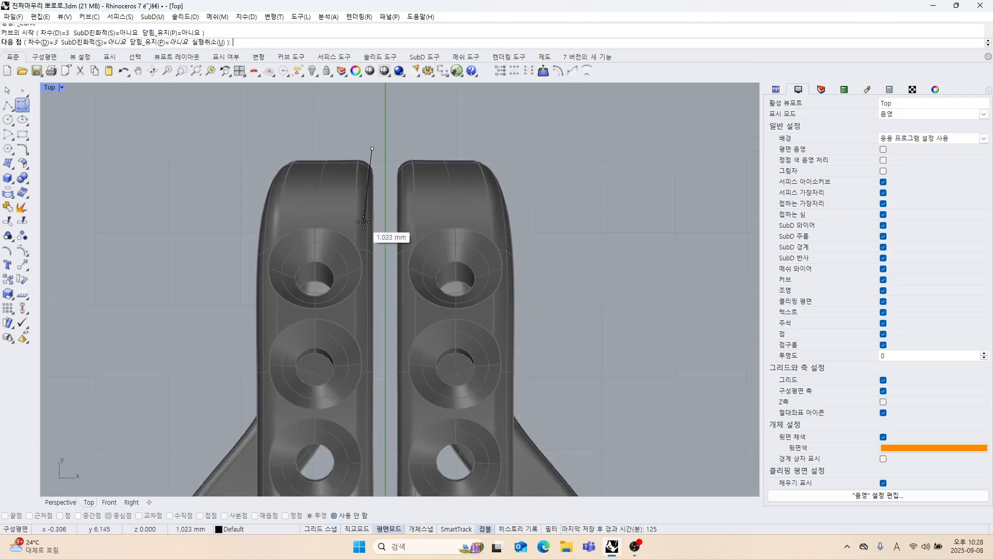
pyautogui.moveTo(381, 192); pyautogui.dragTo(391, 172, button='right')
pyautogui.keyDown('shift'); pyautogui.click(383, 215); pyautogui.keyUp('shift')
pyautogui.scroll(-3, 395, 186)
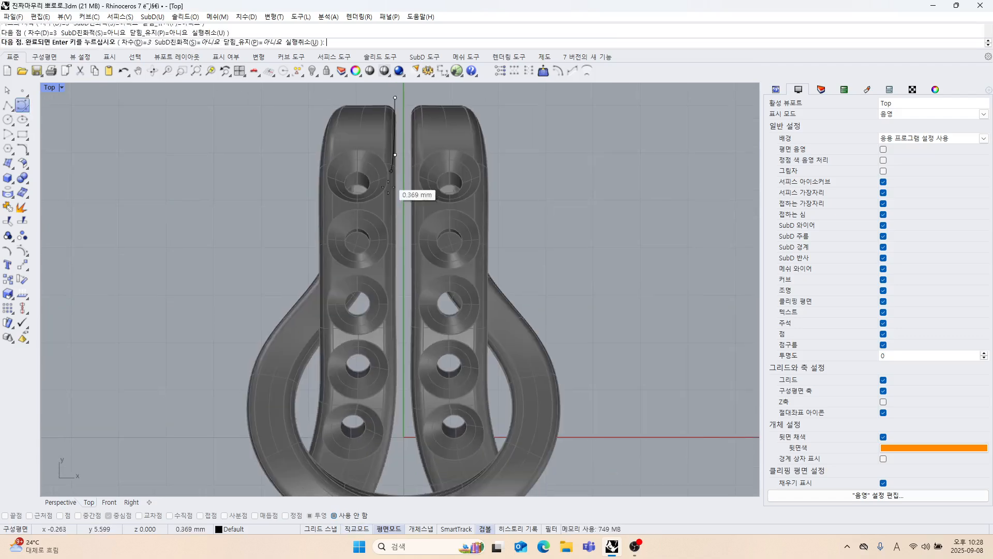
pyautogui.keyDown('shift'); pyautogui.click(394, 272); pyautogui.keyUp('shift')
pyautogui.scroll(2, 392, 280)
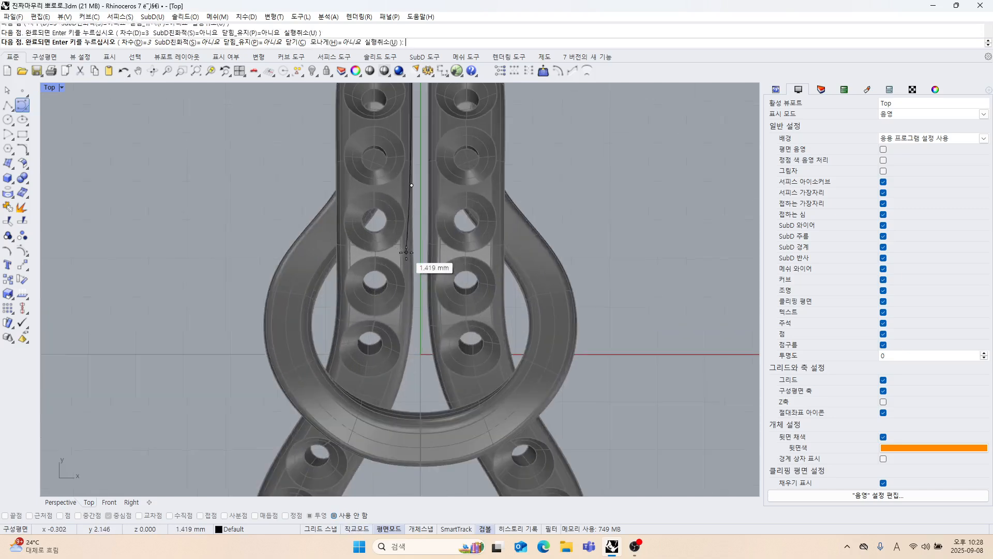
pyautogui.click(408, 266)
# Continue the curve across the ring and around the lower loop's inner left edge, ending just past the vertical centerline.
pyautogui.scroll(-2, 416, 289)
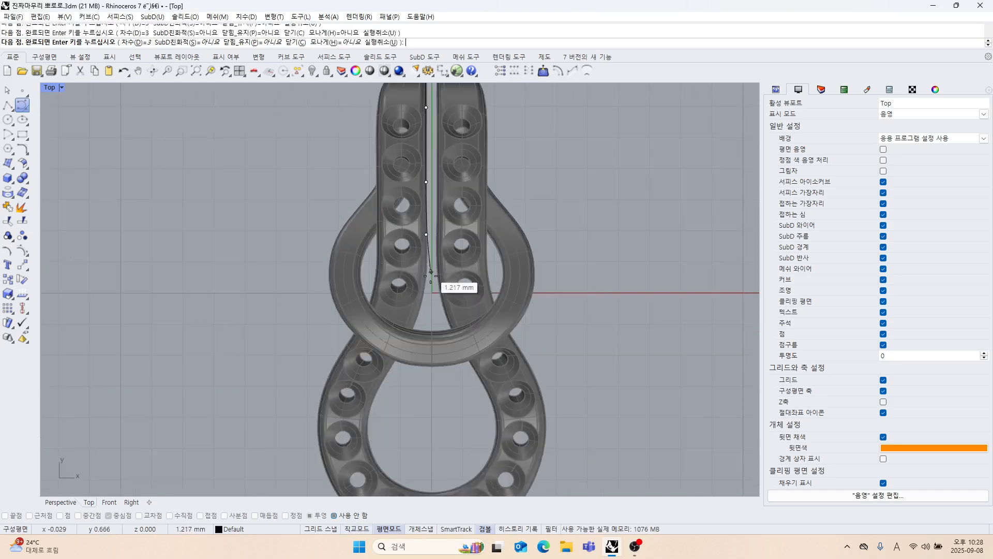
pyautogui.click(425, 279)
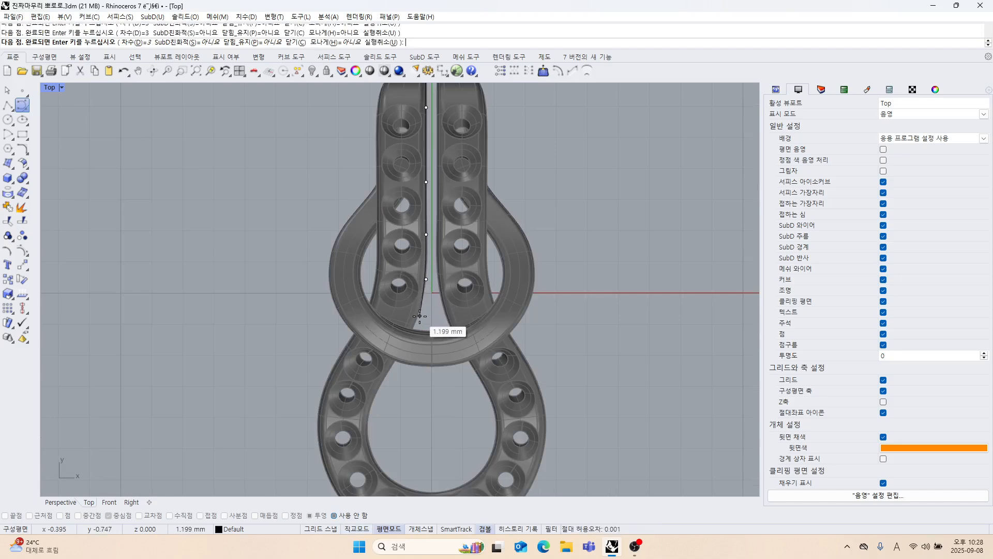
pyautogui.click(394, 363)
pyautogui.scroll(-4, 363, 380)
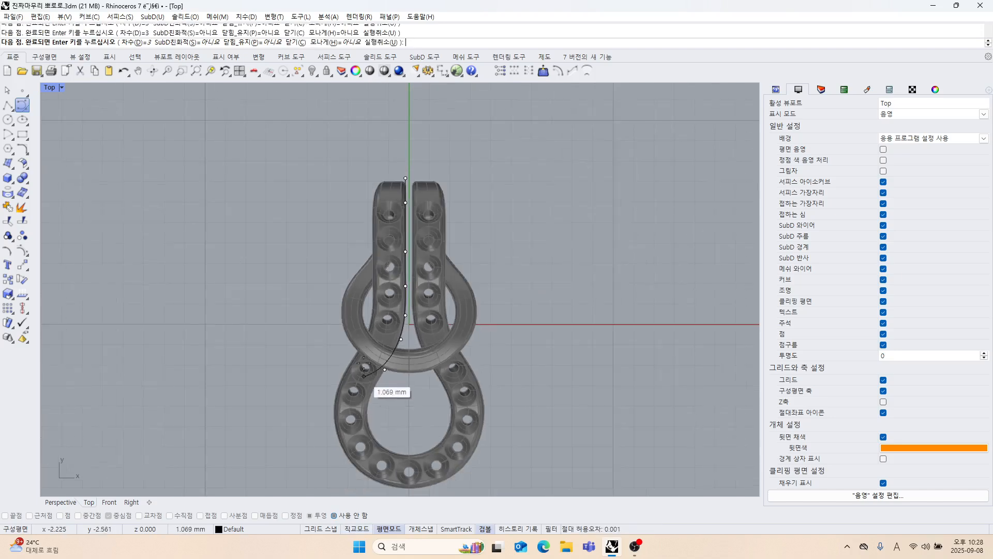
pyautogui.moveTo(364, 377); pyautogui.dragTo(346, 270, button='right')
pyautogui.scroll(6, 346, 275)
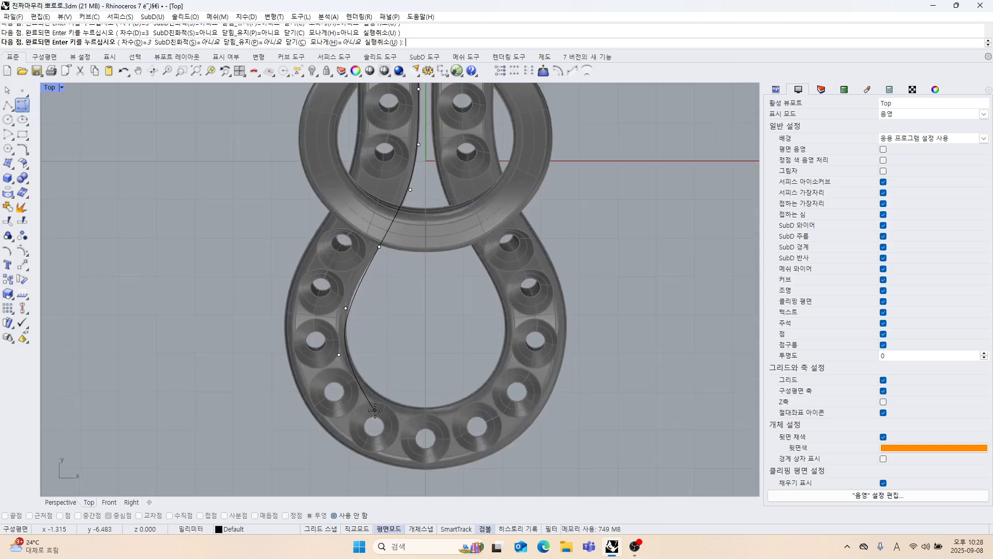
pyautogui.rightClick(445, 417)
# Set the Top viewport to wireframe display and turn on the new curve's control points.
pyautogui.scroll(-2, 398, 383)
pyautogui.moveTo(373, 346); pyautogui.dragTo(350, 382, button='right')
pyautogui.scroll(4, 351, 363)
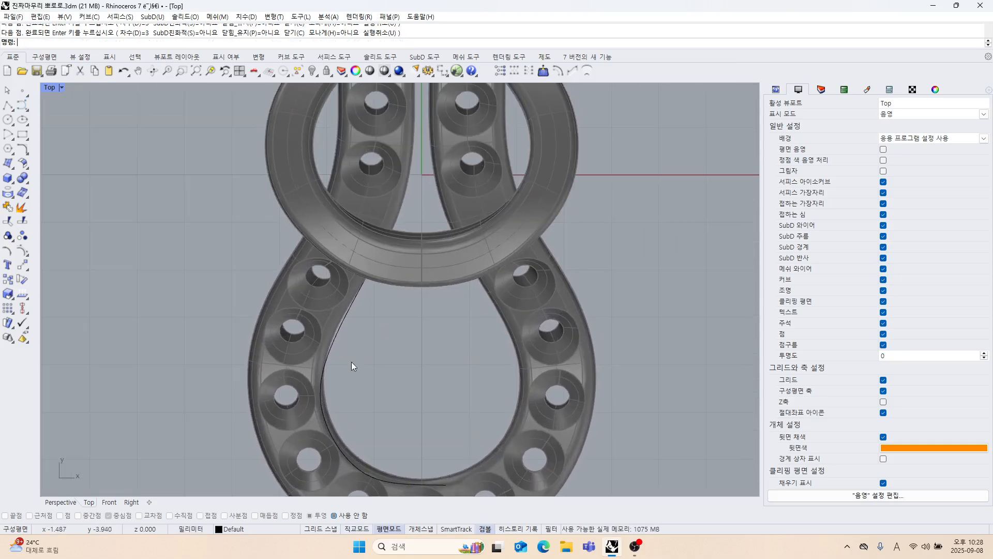
pyautogui.click(340, 334)
pyautogui.click(50, 87)
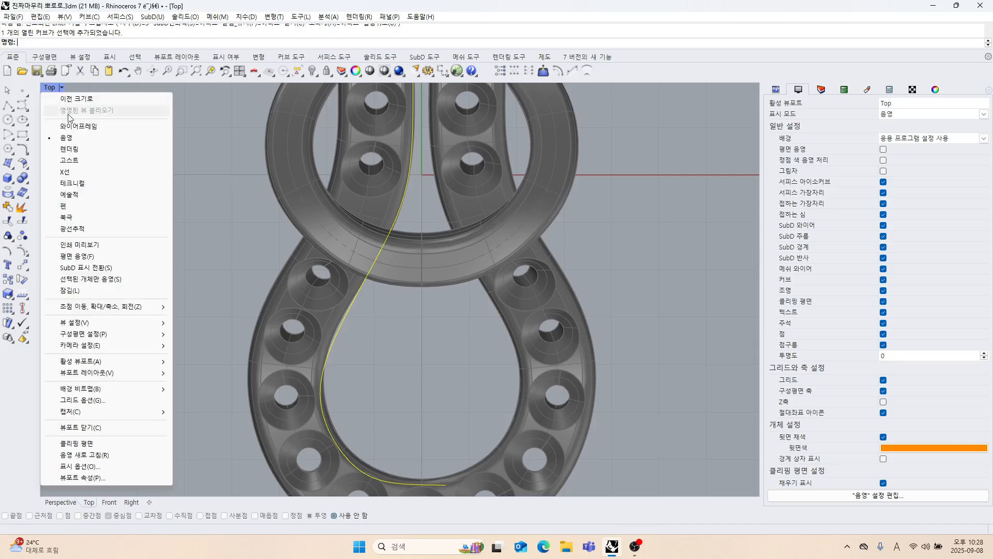
pyautogui.click(71, 128)
pyautogui.scroll(-2, 309, 263)
pyautogui.moveTo(312, 254); pyautogui.dragTo(324, 229, button='right')
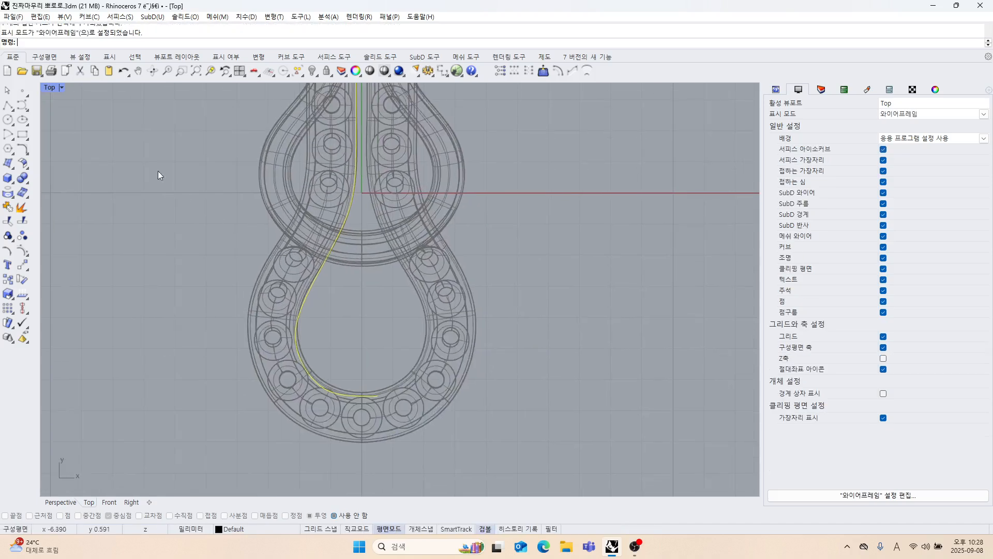
pyautogui.scroll(5, 333, 322)
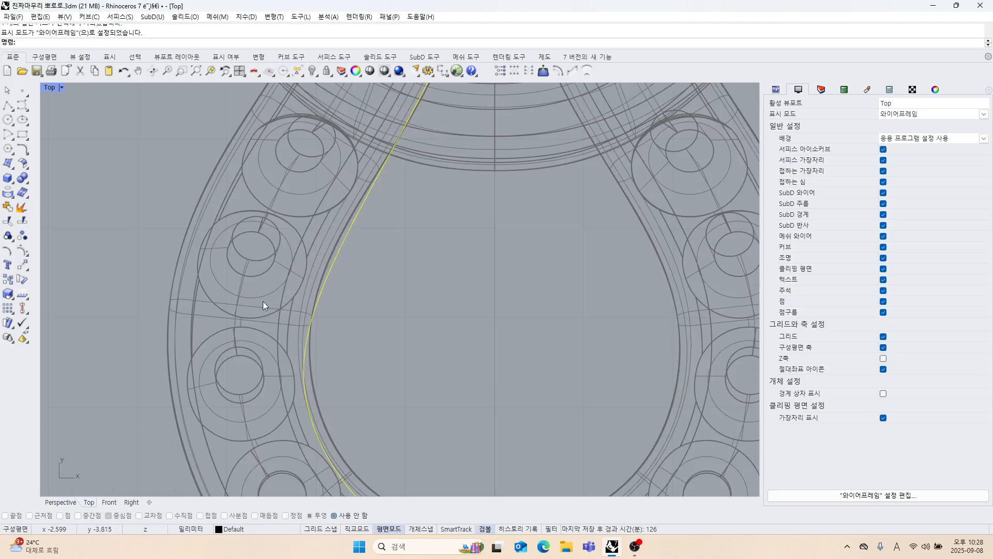
pyautogui.click(21, 250)
# Move the control point beside the second gem seat on the lower loop's left side closer to the inner edge.
pyautogui.scroll(-2, 328, 254)
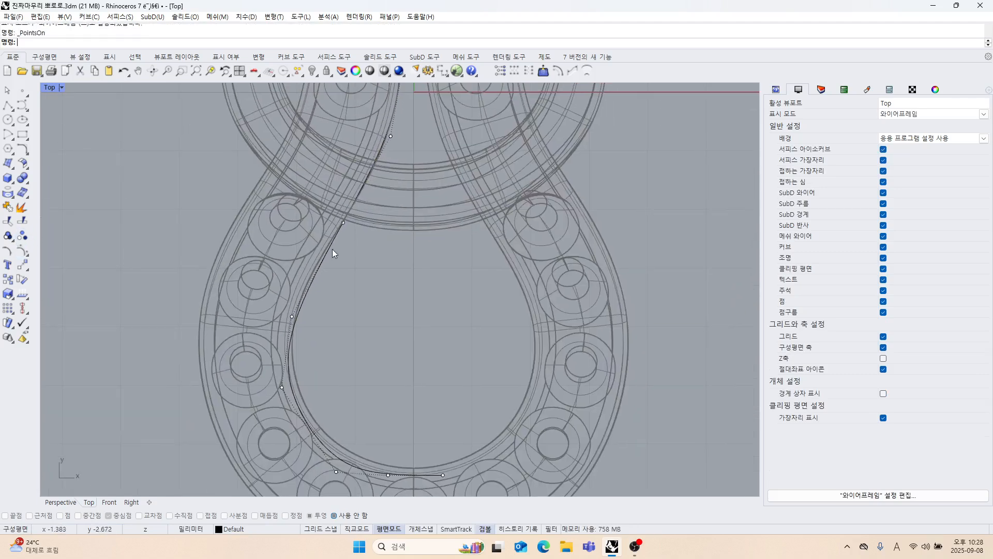
pyautogui.scroll(3, 303, 182)
pyautogui.moveTo(370, 235); pyautogui.dragTo(370, 235)
pyautogui.scroll(-2, 294, 322)
pyautogui.scroll(1, 250, 265)
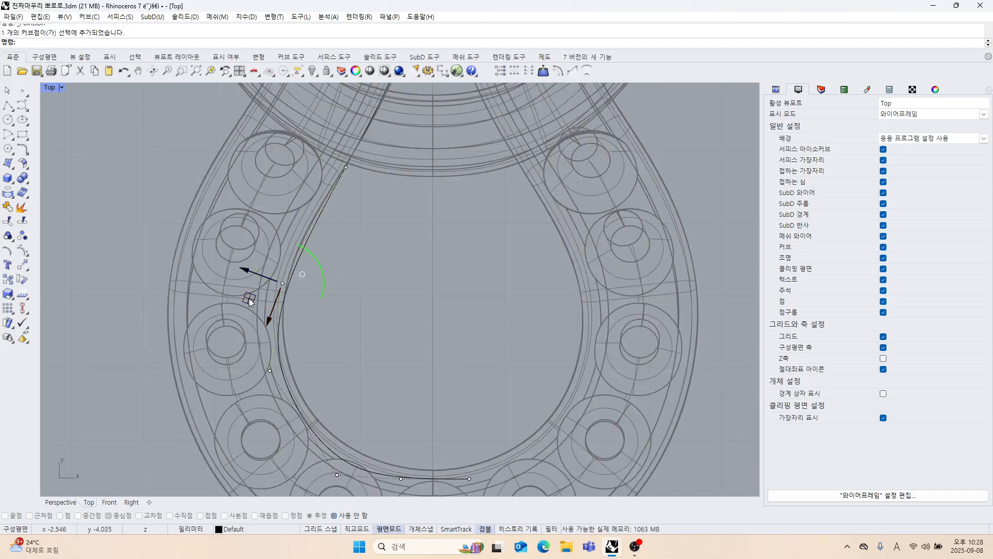
pyautogui.moveTo(248, 301); pyautogui.dragTo(257, 284)
pyautogui.scroll(3, 312, 256)
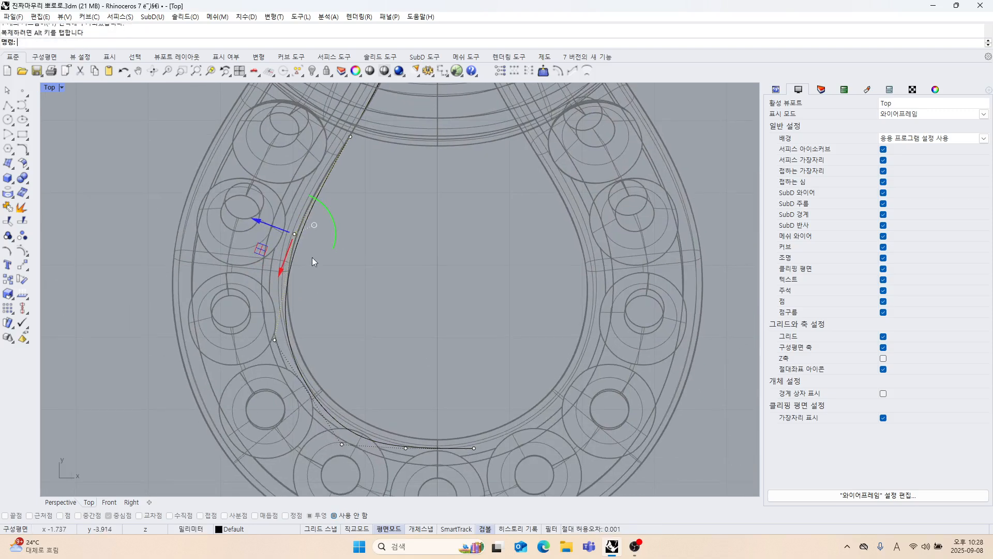
# Align the gumball to the construction plane and nudge the same control point until the curve follows the loop's inner edge.
pyautogui.click(305, 219)
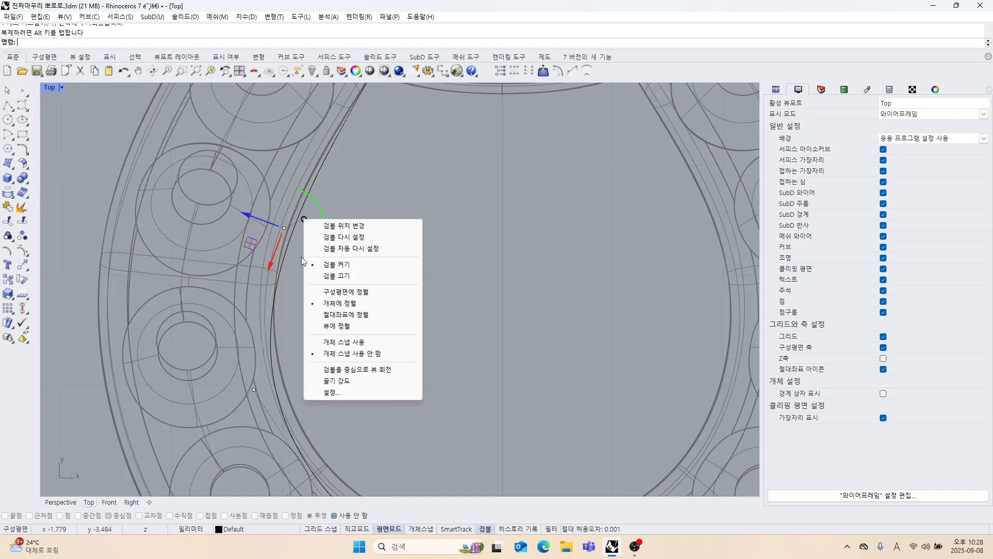
pyautogui.click(351, 297)
pyautogui.scroll(-3, 302, 278)
pyautogui.scroll(5, 303, 264)
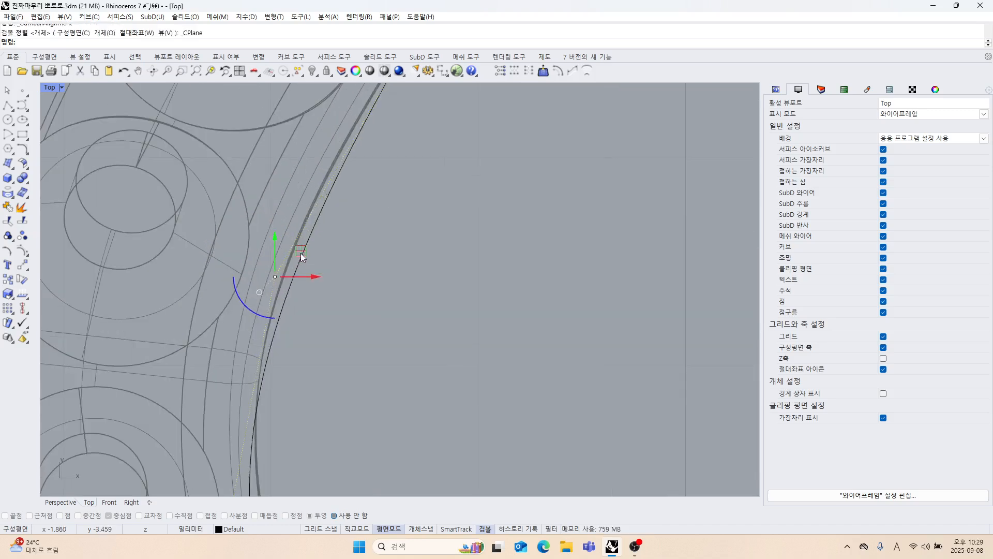
pyautogui.moveTo(295, 256); pyautogui.dragTo(288, 237)
pyautogui.scroll(-4, 330, 312)
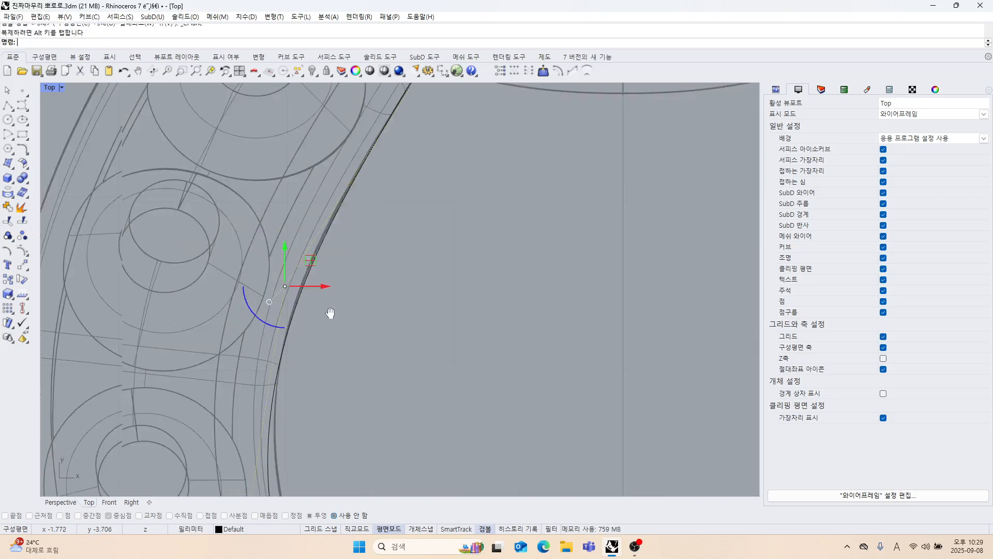
# Shift the next control point down the loop's left side slightly inward so the curve follows the inner edge.
pyautogui.moveTo(320, 439); pyautogui.dragTo(290, 245, button='right')
pyautogui.scroll(-3, 290, 245)
pyautogui.click(253, 262)
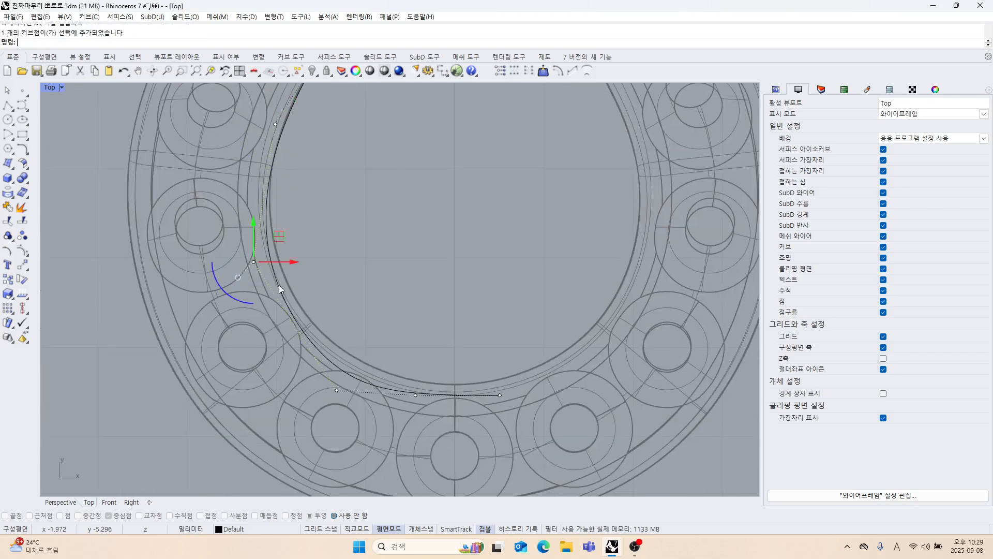
pyautogui.scroll(3, 282, 259)
pyautogui.moveTo(282, 259); pyautogui.dragTo(290, 265)
pyautogui.scroll(-2, 318, 305)
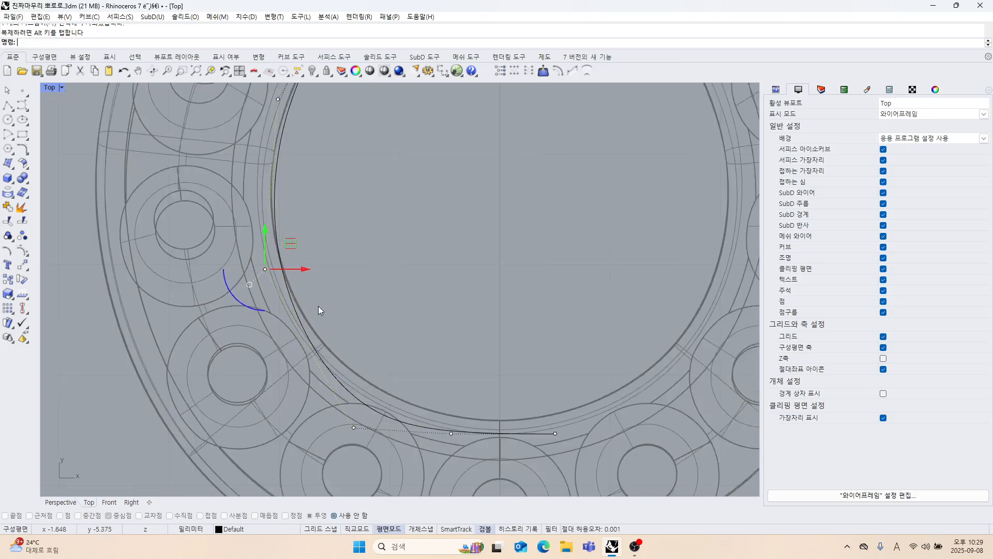
# Raise the curve's last three control points toward the loop's inner edge and set the end point's X coordinate to 0.
pyautogui.moveTo(566, 427); pyautogui.dragTo(567, 427)
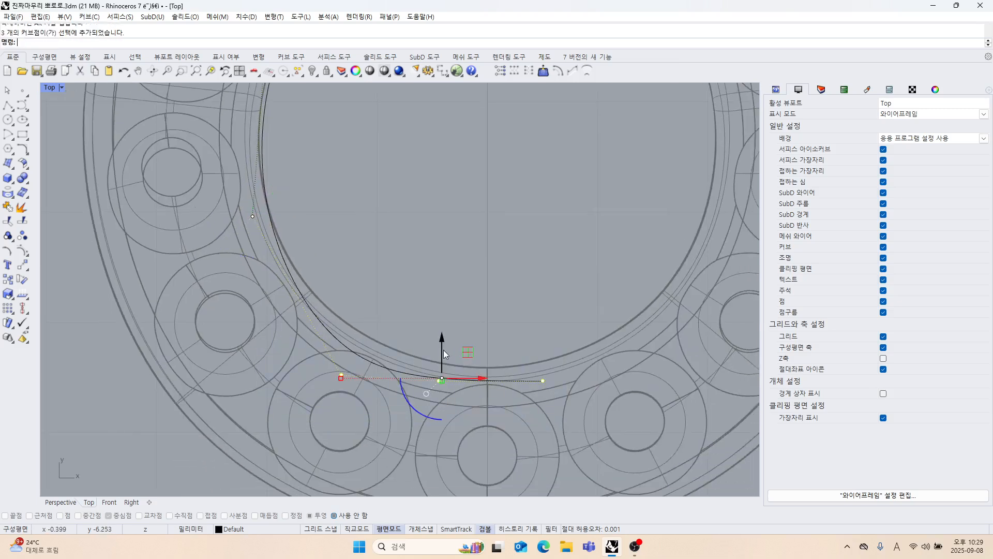
pyautogui.moveTo(442, 352); pyautogui.dragTo(458, 327)
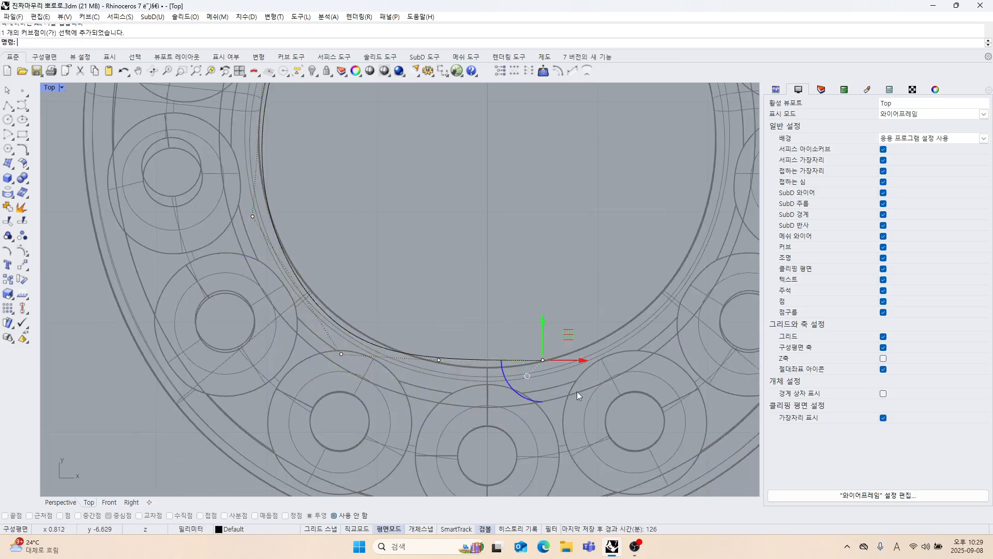
pyautogui.click(501, 71)
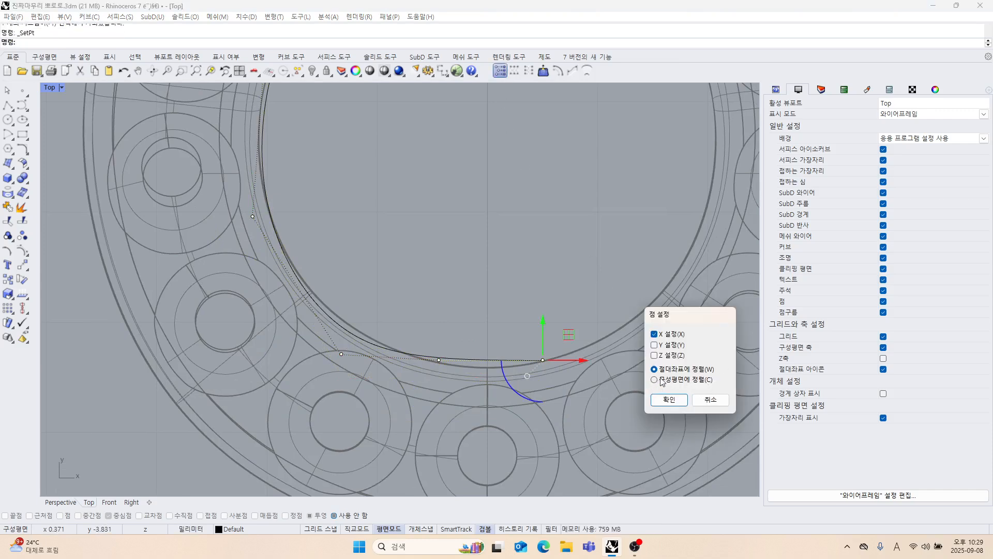
pyautogui.click(669, 401)
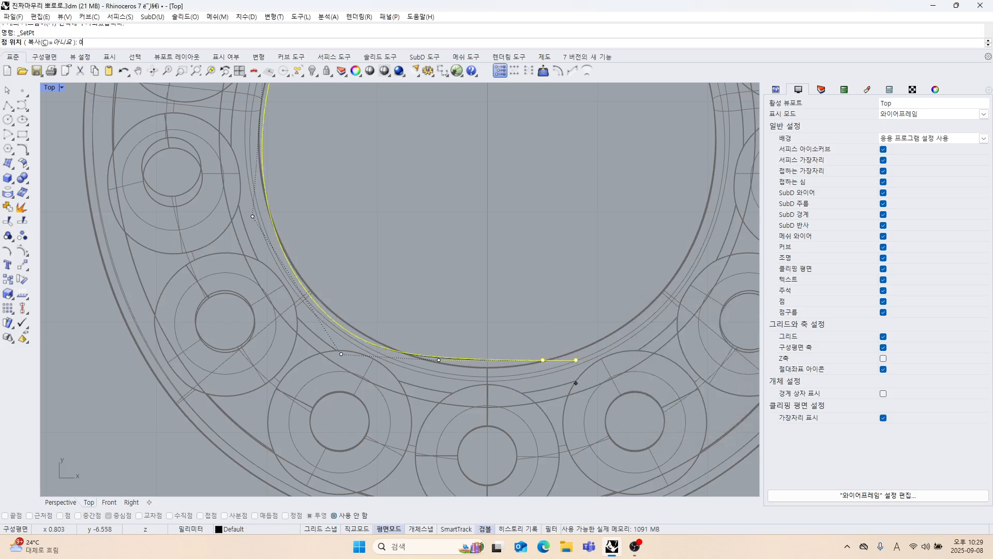
pyautogui.press('Return')
# Align the curve's last two control points in Y with the lowest point of the loop's inner edge.
pyautogui.scroll(4, 466, 362)
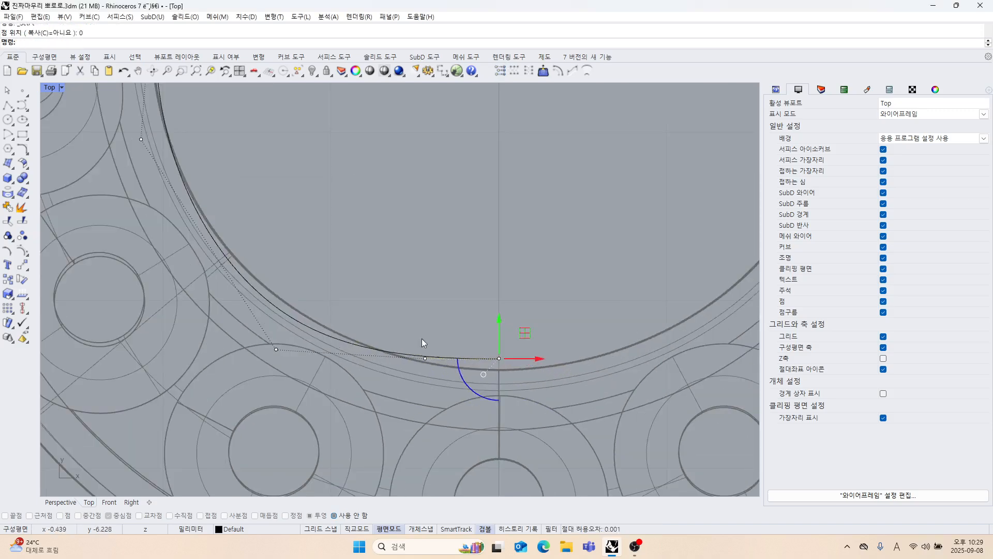
pyautogui.moveTo(421, 338); pyautogui.dragTo(567, 392)
pyautogui.click(501, 72)
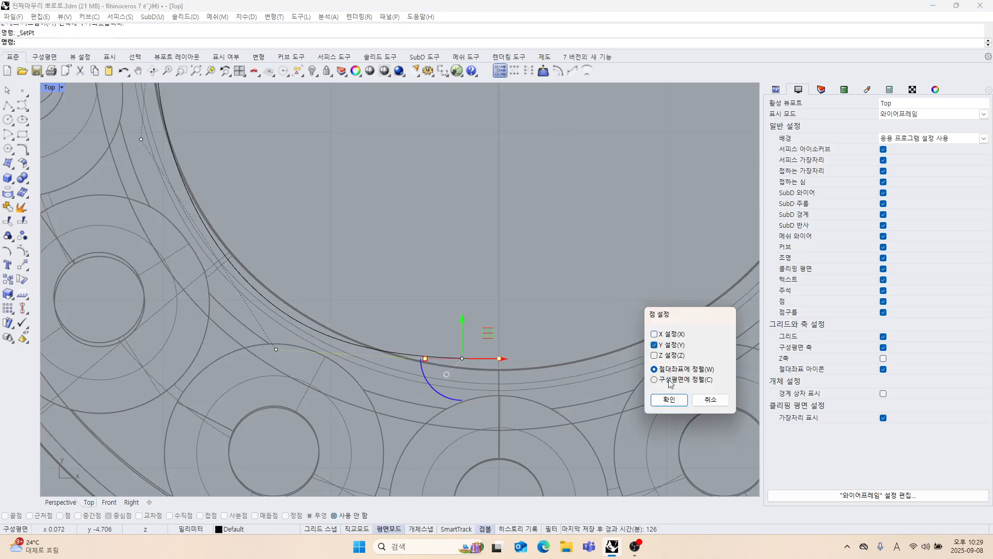
pyautogui.click(669, 400)
pyautogui.click(502, 368)
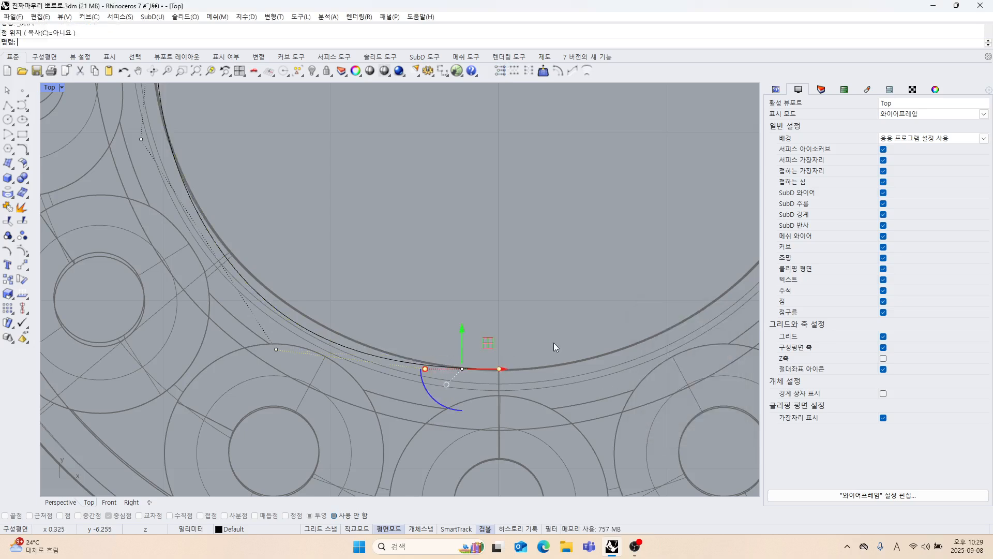
pyautogui.moveTo(517, 305); pyautogui.dragTo(545, 272, button='right')
pyautogui.click(546, 273)
# Adjust the control point at the loop's lower left to bring the curve onto the inner edge.
pyautogui.moveTo(461, 298)
pyautogui.mouseDown(button='right')
pyautogui.moveTo(506, 299)
pyautogui.moveTo(457, 307)
pyautogui.mouseUp(button='right')
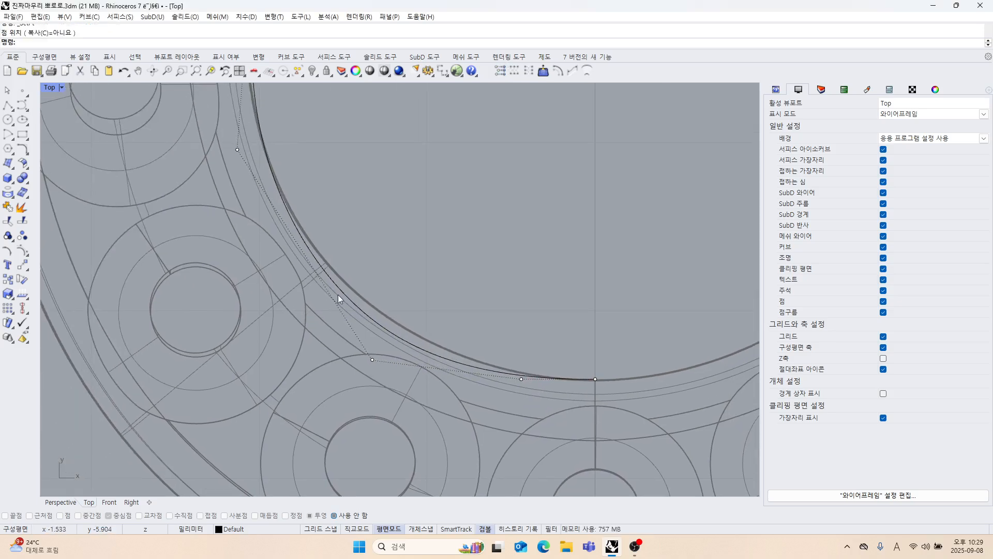
pyautogui.scroll(-4, 335, 284)
pyautogui.moveTo(404, 283); pyautogui.dragTo(404, 270)
pyautogui.moveTo(505, 289); pyautogui.dragTo(510, 319, button='right')
pyautogui.moveTo(446, 252); pyautogui.dragTo(447, 298, button='right')
pyautogui.moveTo(462, 268); pyautogui.dragTo(480, 325, button='right')
pyautogui.moveTo(459, 216); pyautogui.dragTo(482, 299, button='right')
# Fine-tune the control point beside the loop's second left gem seat to fit the curve to the inner edge.
pyautogui.moveTo(333, 211); pyautogui.dragTo(393, 229)
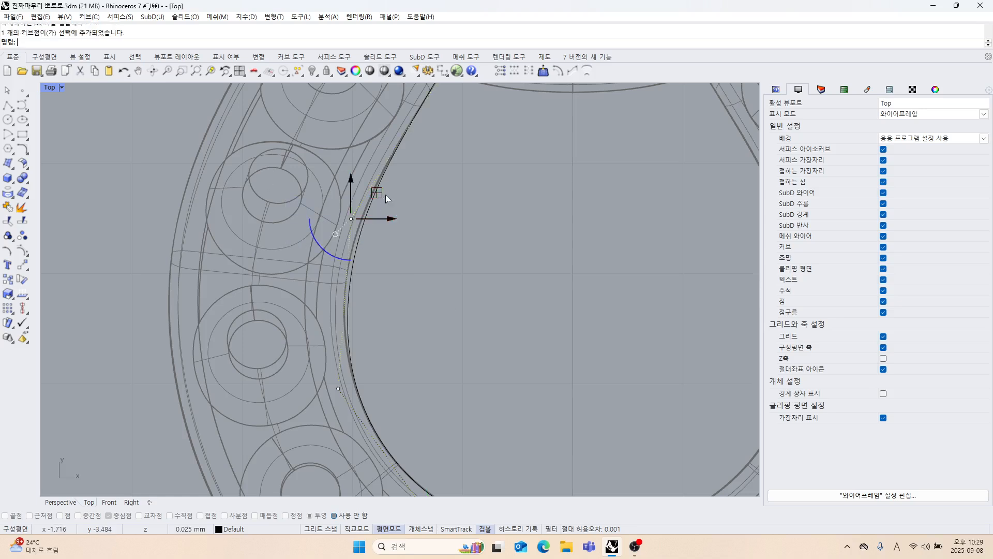
pyautogui.moveTo(386, 194); pyautogui.dragTo(337, 165)
pyautogui.scroll(8, 378, 229)
pyautogui.scroll(-4, 374, 246)
pyautogui.moveTo(375, 244); pyautogui.dragTo(372, 206, button='right')
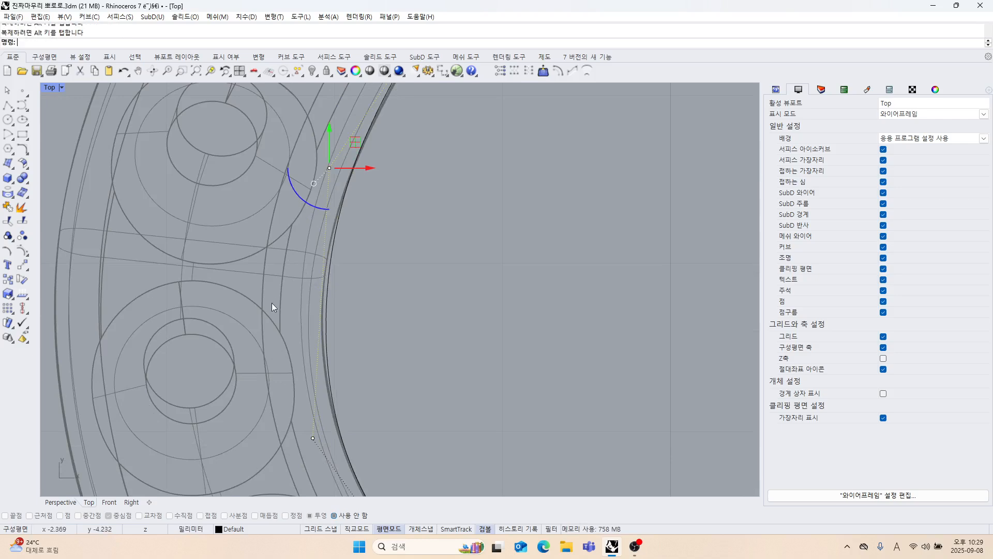
# Fine-tune the control point just below the loop's third left gem seat to fit the curve to the inner edge.
pyautogui.moveTo(360, 417); pyautogui.dragTo(360, 418)
pyautogui.moveTo(368, 389); pyautogui.dragTo(371, 284, button='right')
pyautogui.moveTo(381, 377); pyautogui.dragTo(381, 377)
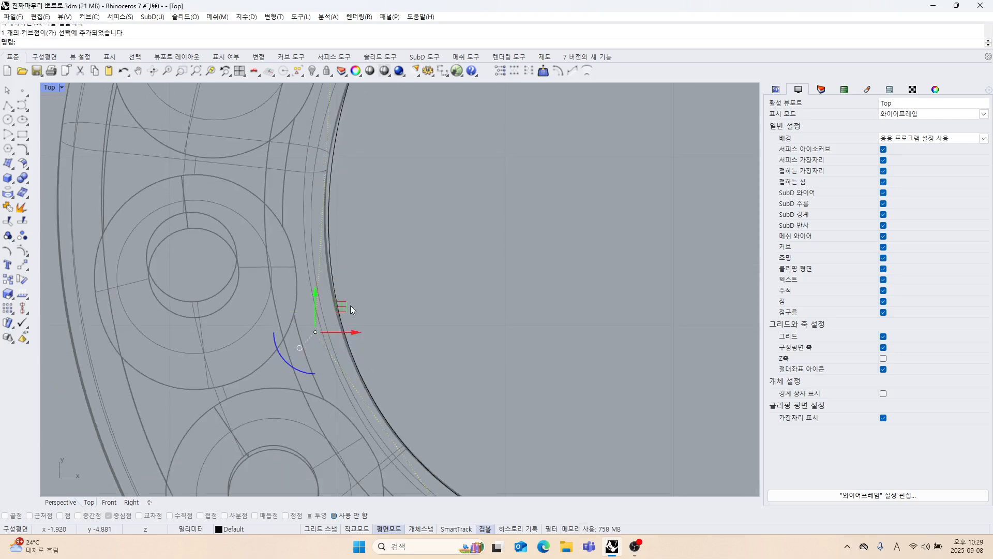
pyautogui.moveTo(336, 311); pyautogui.dragTo(340, 309)
pyautogui.scroll(-4, 395, 333)
pyautogui.moveTo(399, 345); pyautogui.dragTo(382, 293, button='right')
pyautogui.scroll(-4, 431, 317)
# Examine how closely the curve follows the inner edge from the loop up to the pendant's upper end.
pyautogui.moveTo(453, 307); pyautogui.dragTo(390, 317, button='right')
pyautogui.moveTo(413, 273); pyautogui.dragTo(406, 339, button='right')
pyautogui.moveTo(408, 297); pyautogui.dragTo(408, 412, button='right')
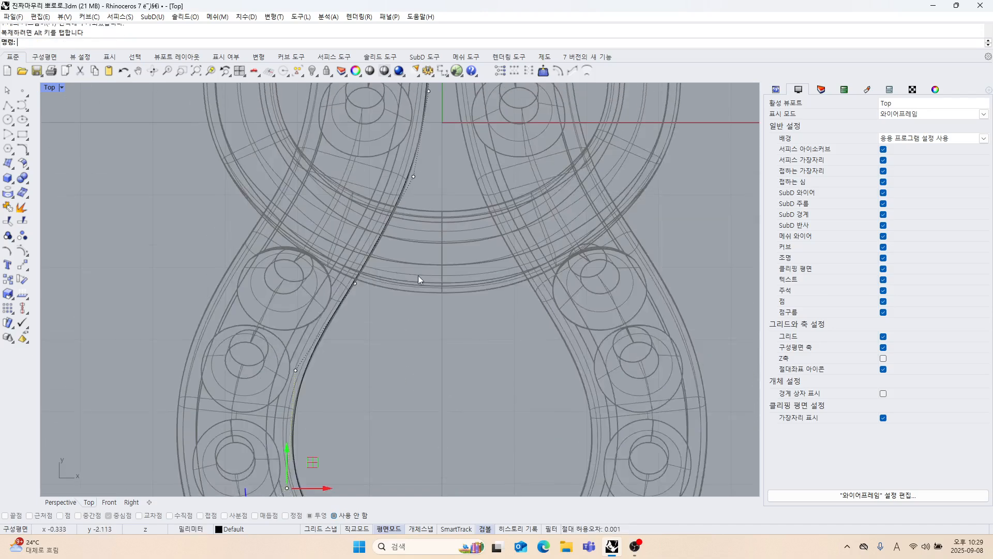
pyautogui.moveTo(429, 189); pyautogui.dragTo(431, 370, button='right')
pyautogui.moveTo(440, 267)
pyautogui.mouseDown(button='right')
pyautogui.moveTo(442, 476)
pyautogui.moveTo(440, 376)
pyautogui.mouseUp(button='right')
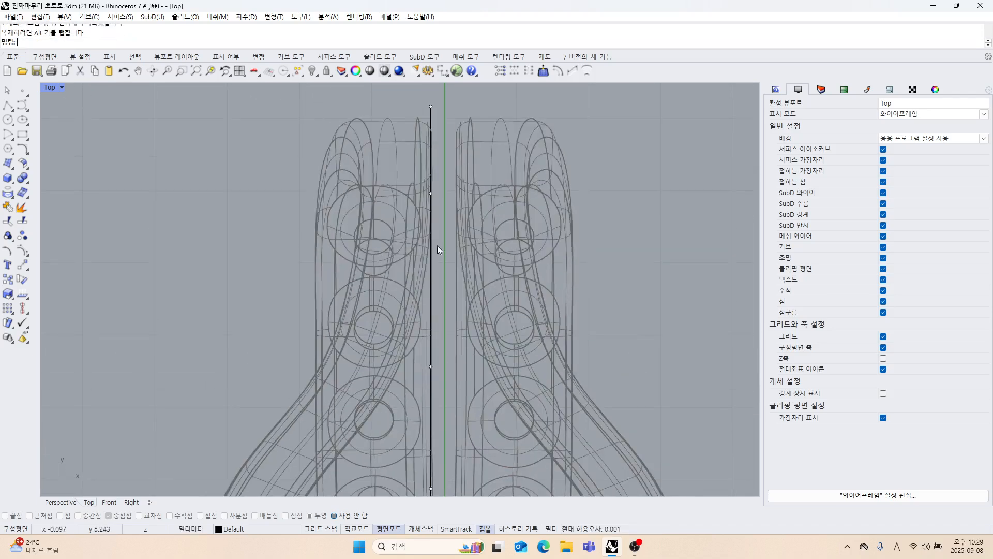
pyautogui.scroll(9, 445, 241)
pyautogui.moveTo(437, 245)
pyautogui.mouseDown(button='right')
pyautogui.moveTo(438, 328)
pyautogui.moveTo(448, 255)
pyautogui.moveTo(442, 281)
pyautogui.mouseUp(button='right')
pyautogui.scroll(-8, 413, 249)
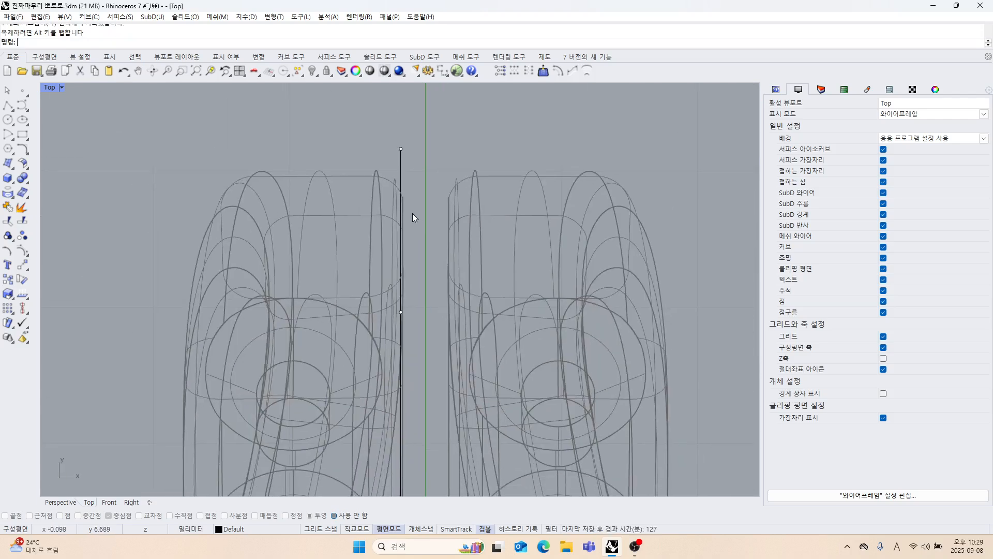
pyautogui.scroll(-6, 414, 237)
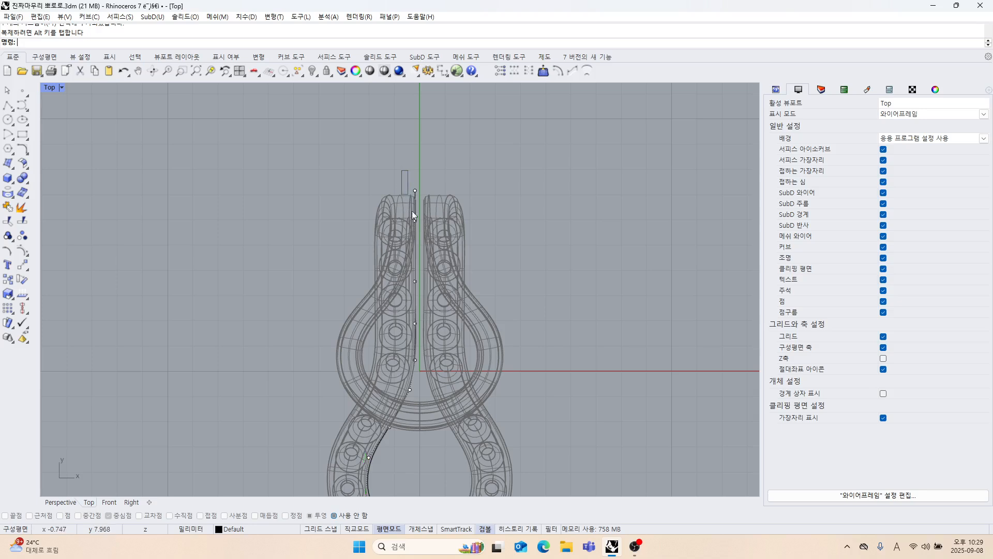
# Try to align the curve's five upper control points in X with the inner edge of the straight section using SetPt.
pyautogui.moveTo(448, 368); pyautogui.dragTo(449, 369)
pyautogui.scroll(6, 426, 256)
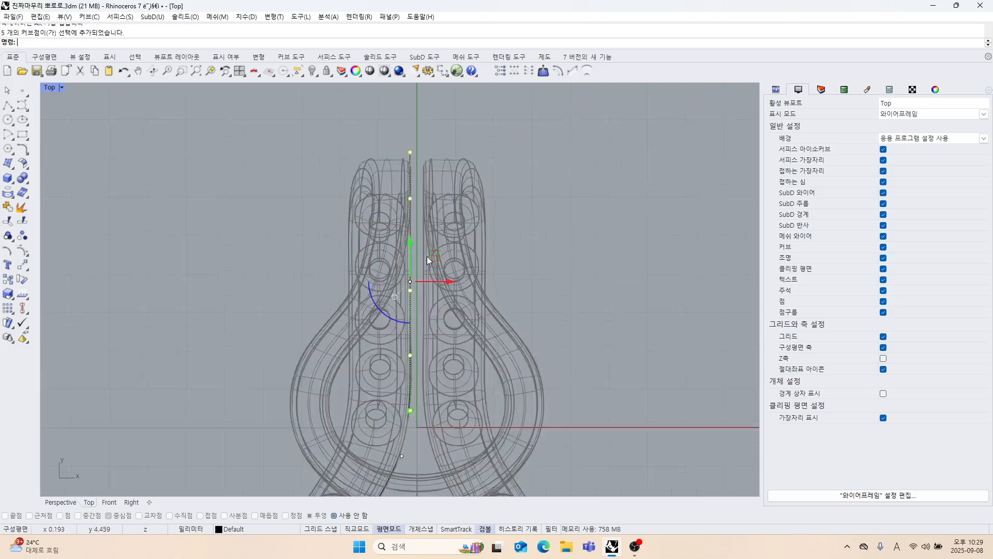
pyautogui.click(492, 72)
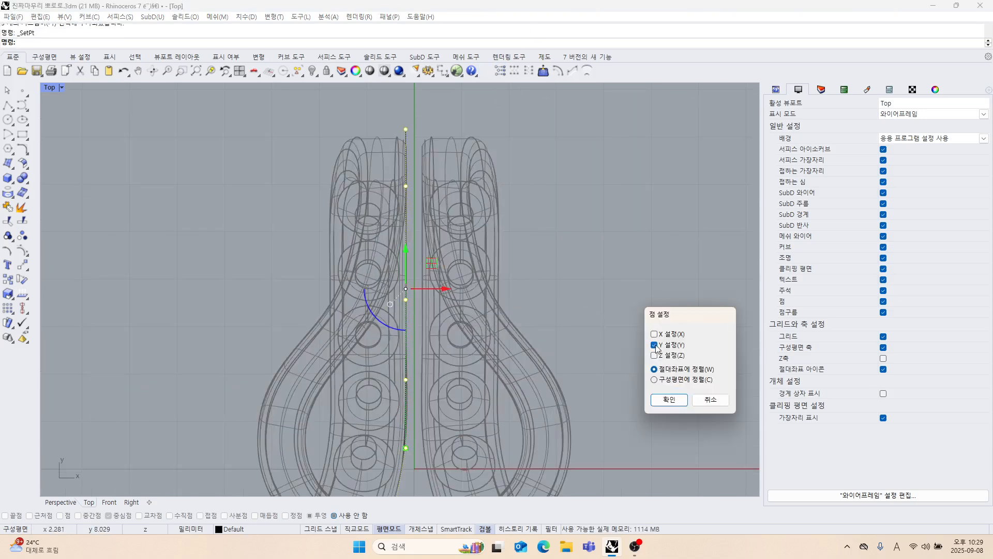
pyautogui.click(669, 399)
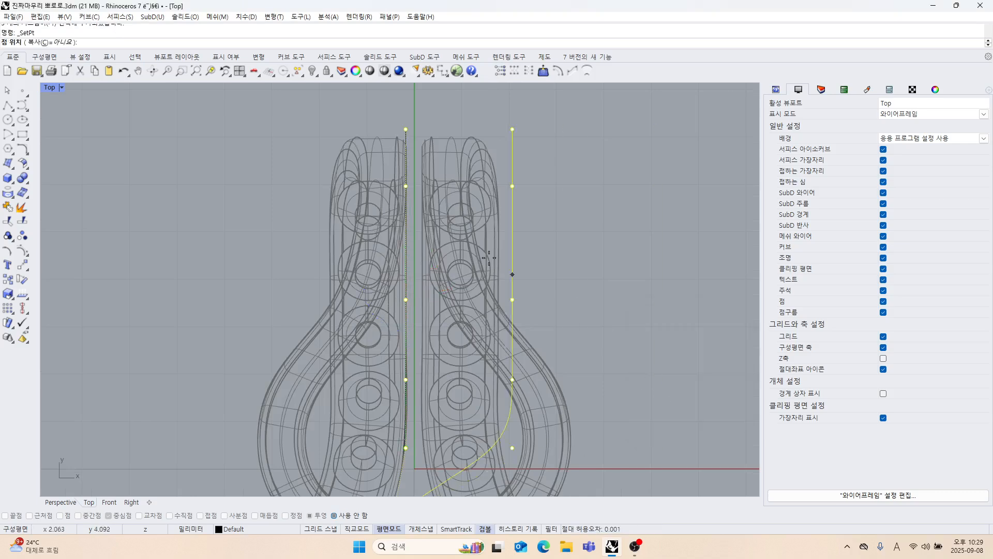
pyautogui.scroll(3, 433, 210)
pyautogui.click(396, 169)
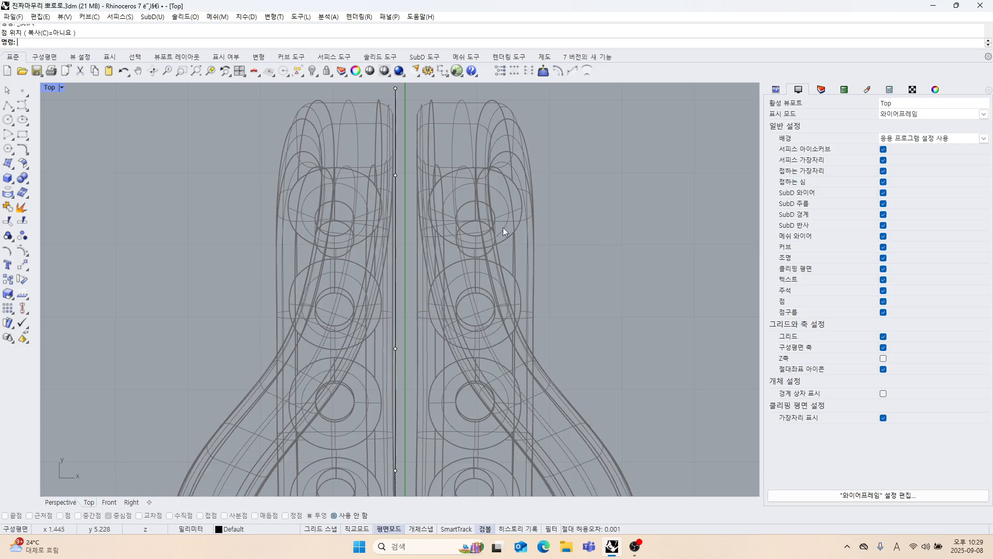
pyautogui.scroll(-2, 411, 212)
pyautogui.hotkey('ctrl', 'z')
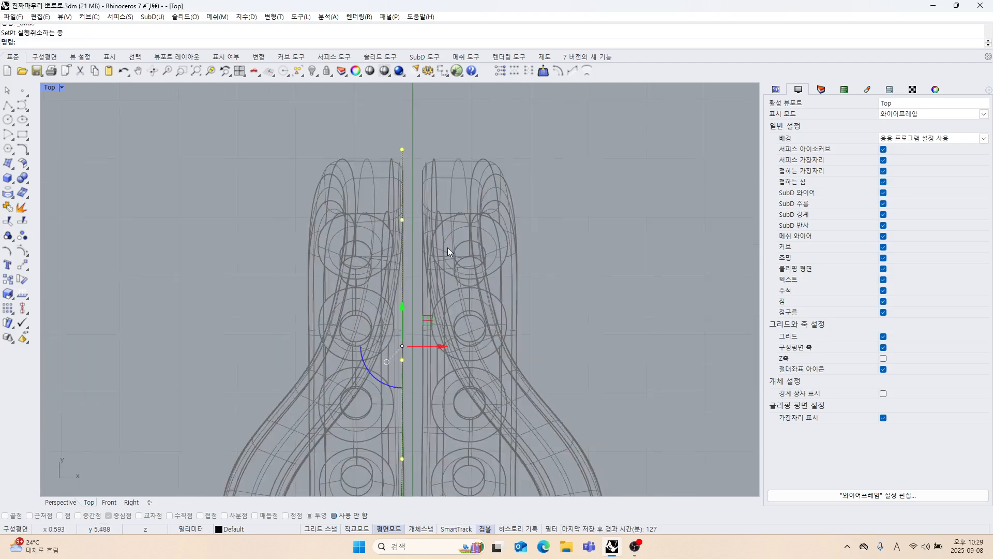
# Shift the curve's five upper control points slightly to fit the straight inner edge, and hide the control points.
pyautogui.scroll(4, 424, 254)
pyautogui.moveTo(392, 273); pyautogui.dragTo(403, 282)
pyautogui.scroll(-5, 429, 265)
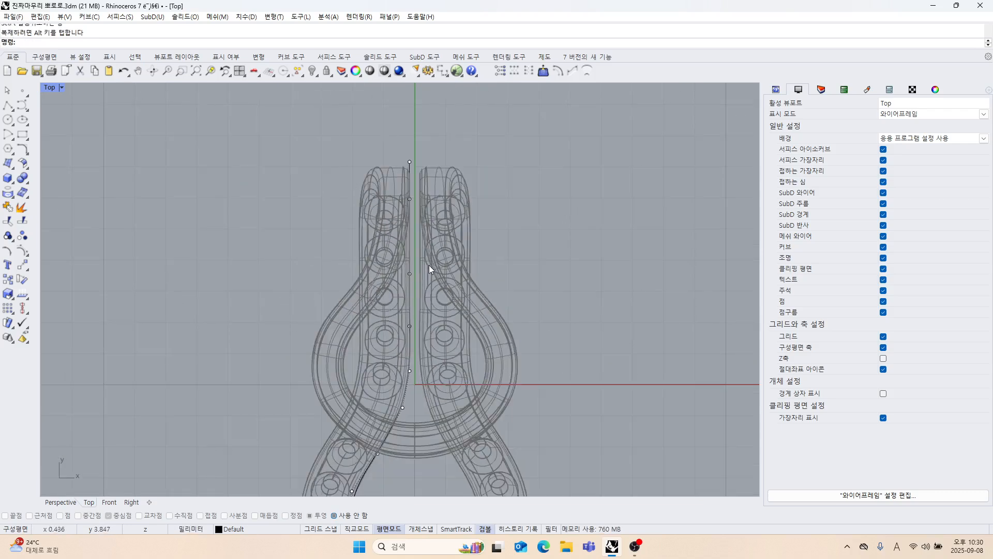
pyautogui.scroll(-4, 421, 239)
pyautogui.moveTo(417, 287); pyautogui.dragTo(439, 220, button='right')
pyautogui.press('Escape')
# Measure the band's width at the loop's lowest point with a temporary vertical polyline from the inner curve's end to the outer edge.
pyautogui.scroll(2, 386, 226)
pyautogui.click(408, 254)
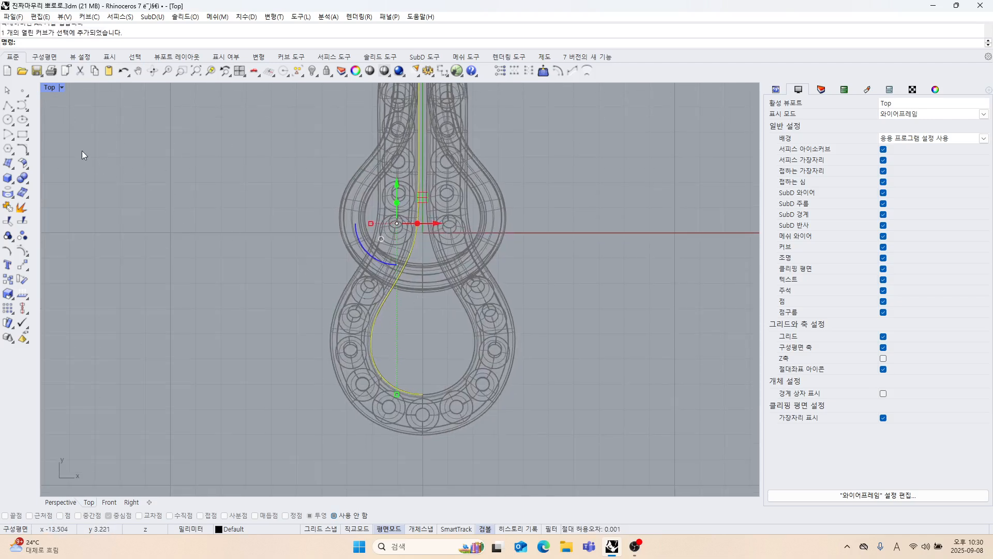
pyautogui.press('Escape')
pyautogui.scroll(8, 433, 406)
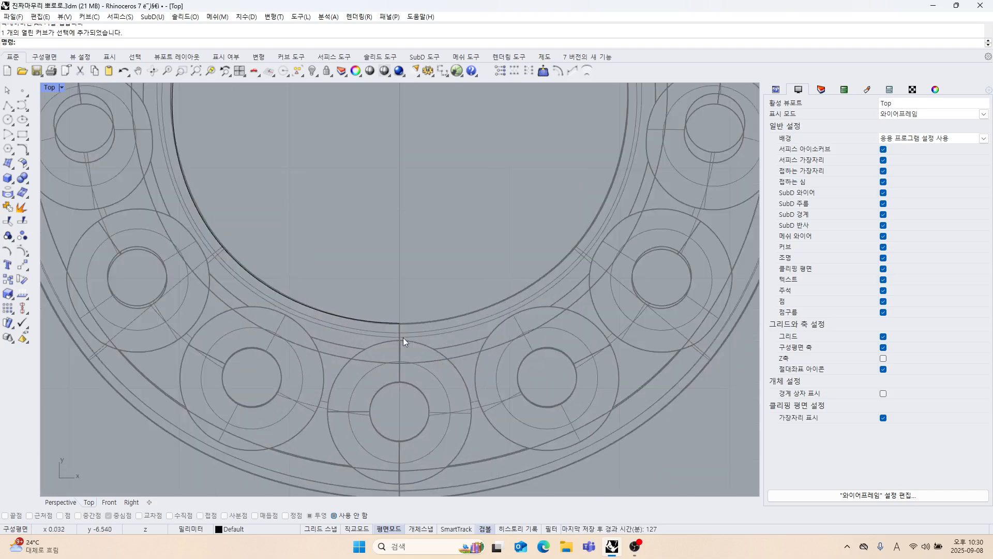
pyautogui.click(8, 105)
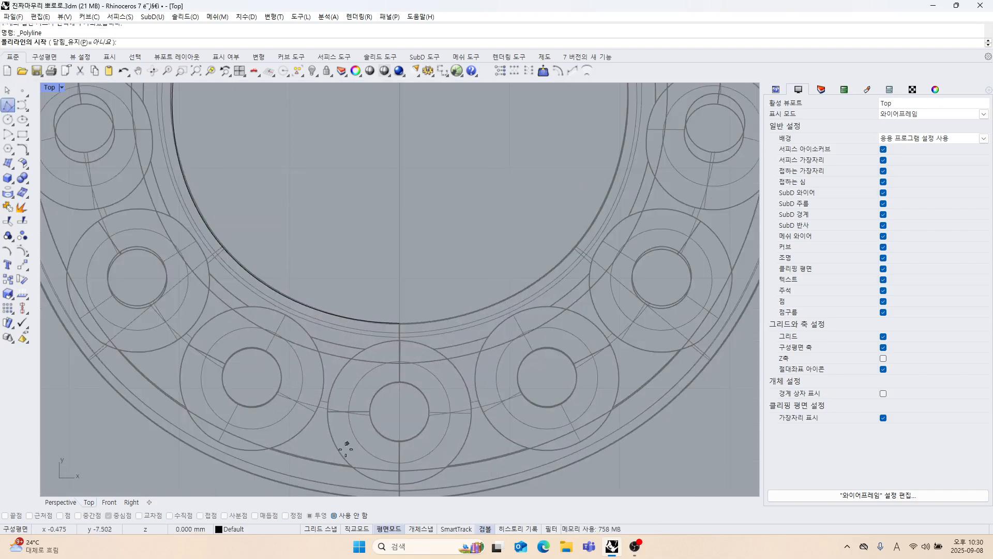
pyautogui.scroll(-2, 401, 312)
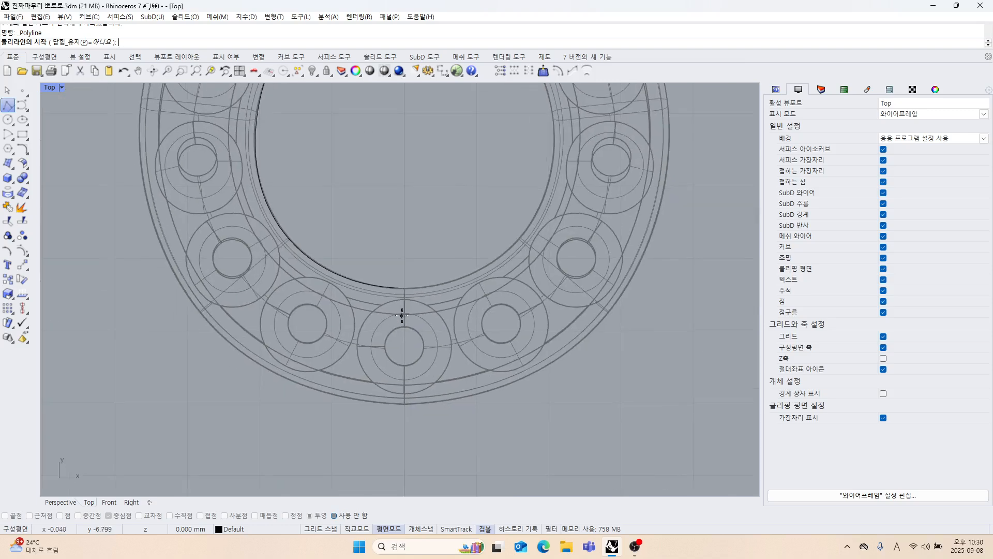
pyautogui.click(406, 284)
pyautogui.scroll(3, 412, 375)
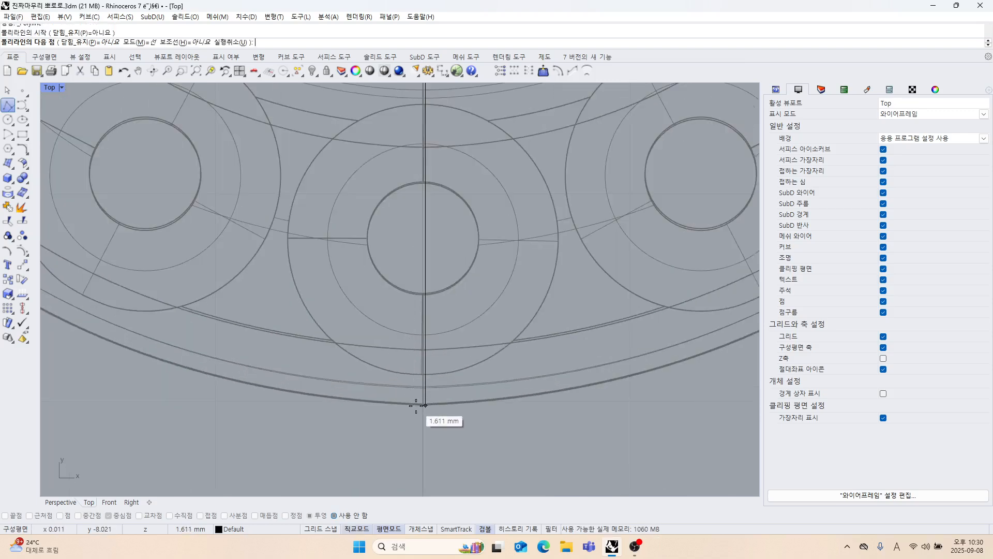
pyautogui.scroll(2, 416, 405)
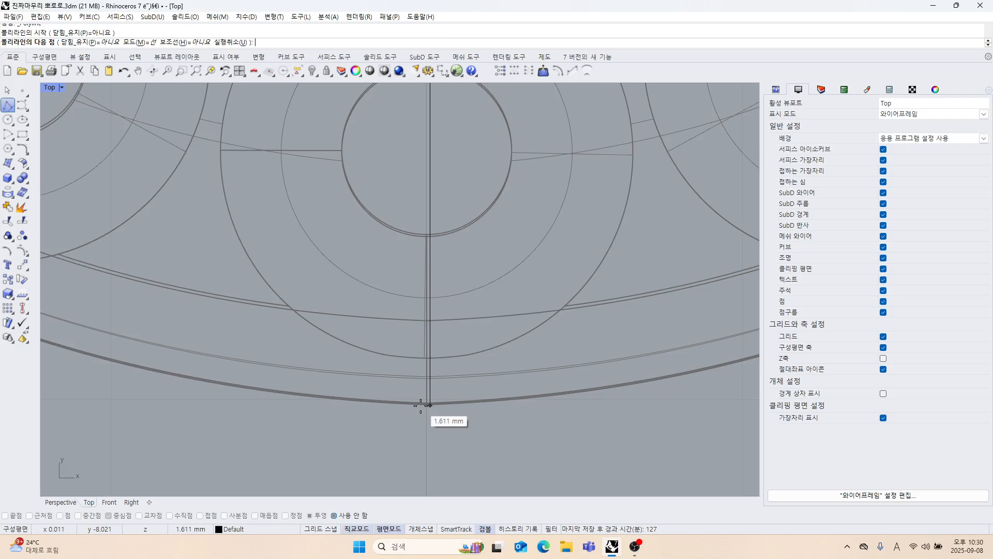
pyautogui.press('Return')
pyautogui.scroll(-10, 409, 411)
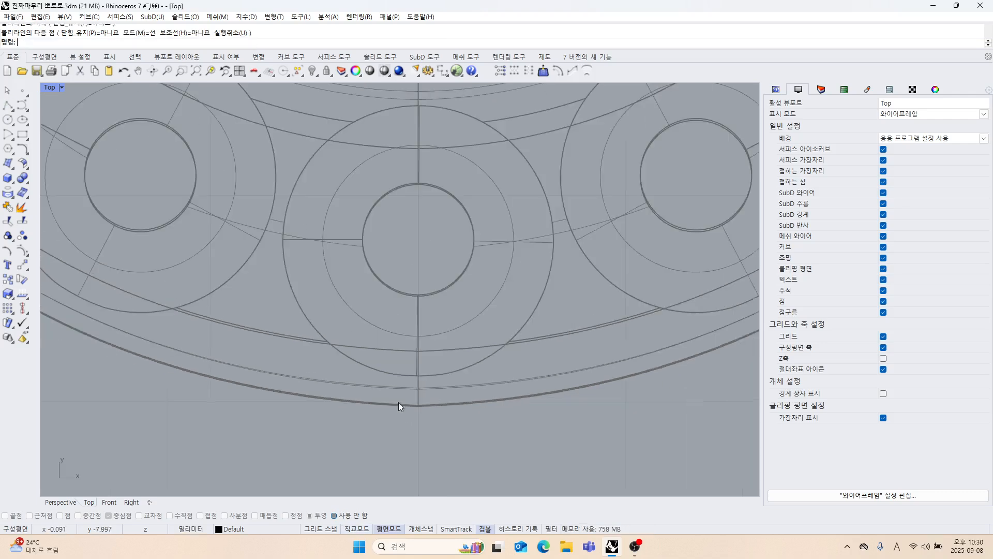
pyautogui.scroll(4, 409, 310)
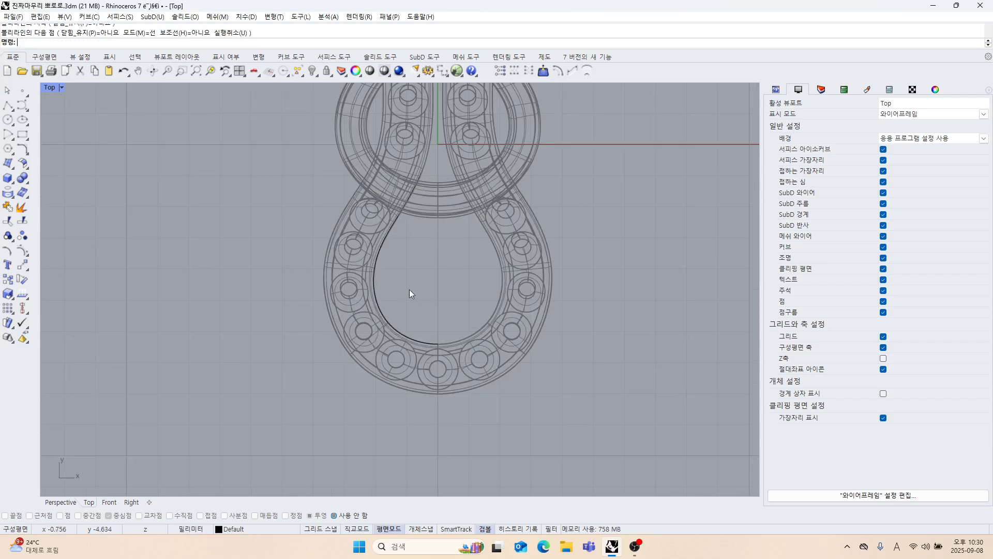
# Offset the inner edge curve outward by 1.6 mm with the Loose option set to Yes.
pyautogui.click(383, 309)
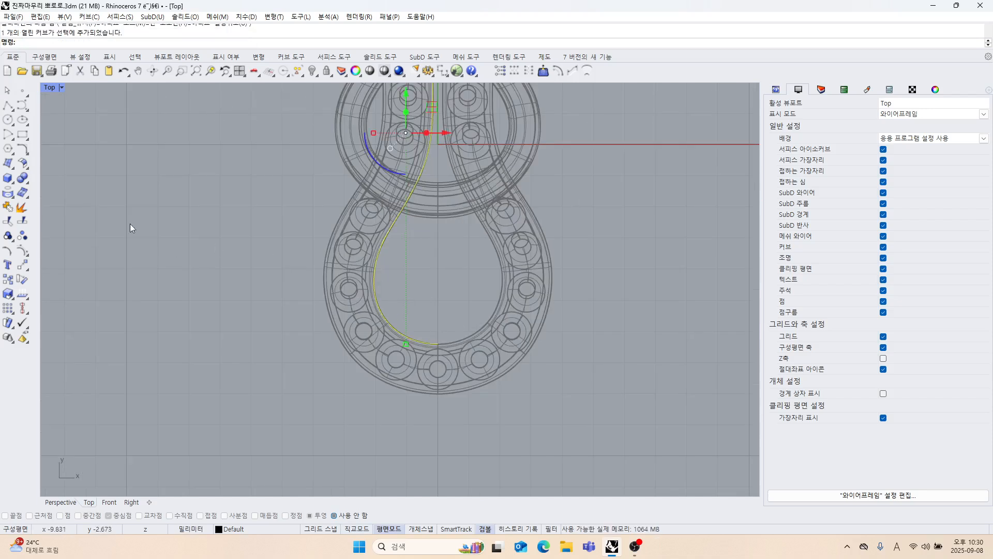
pyautogui.click(26, 154)
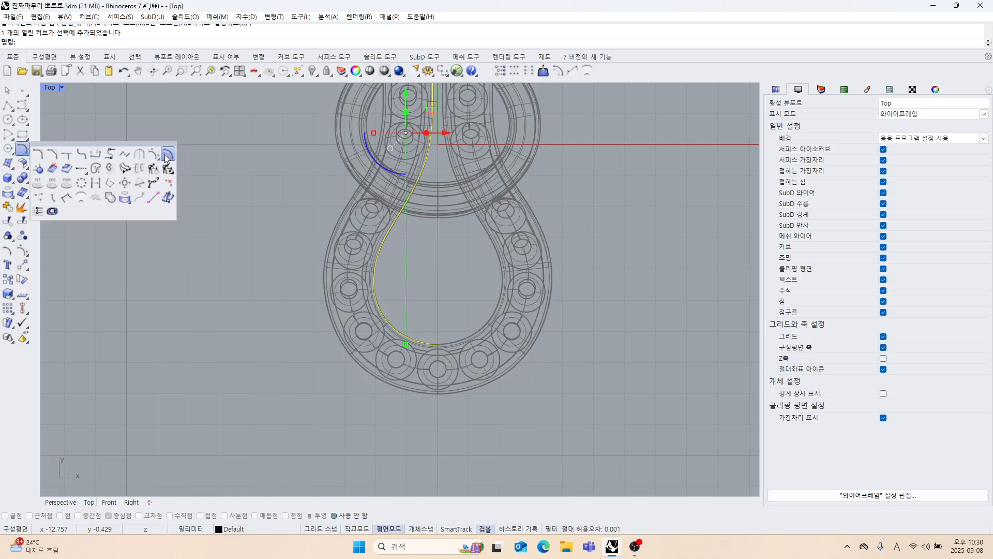
pyautogui.click(166, 157)
pyautogui.moveTo(271, 156); pyautogui.dragTo(249, 182, button='right')
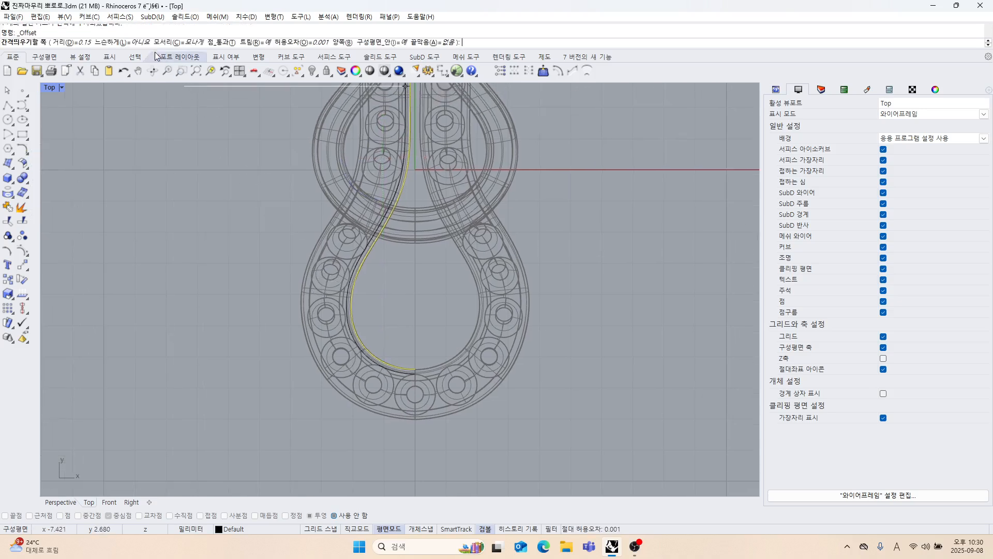
pyautogui.click(76, 43)
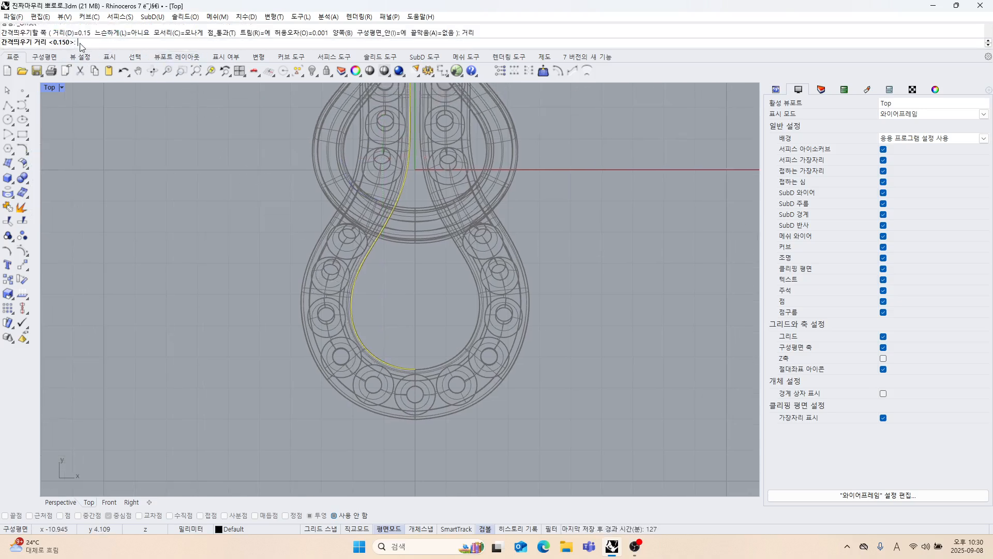
pyautogui.write('1.6')
pyautogui.press('Return')
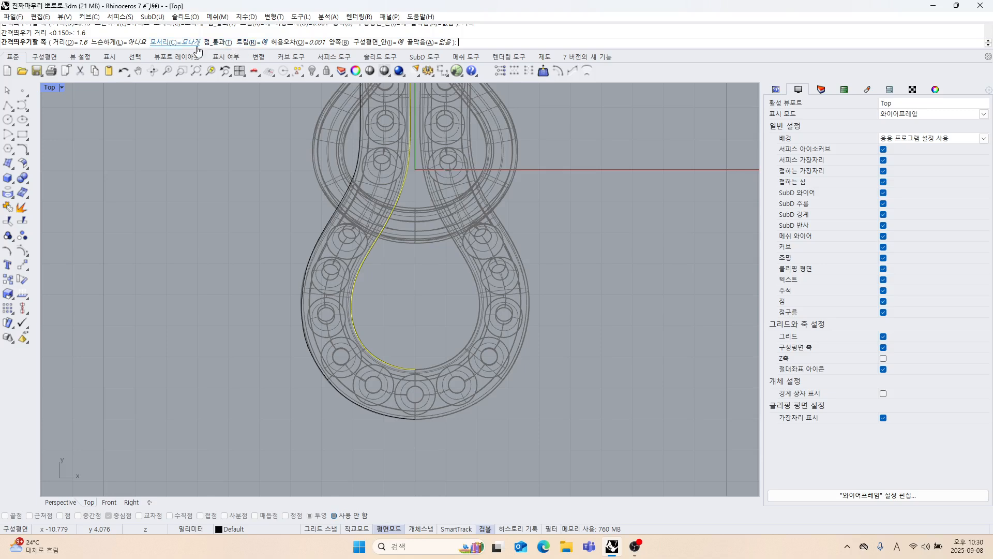
pyautogui.click(128, 43)
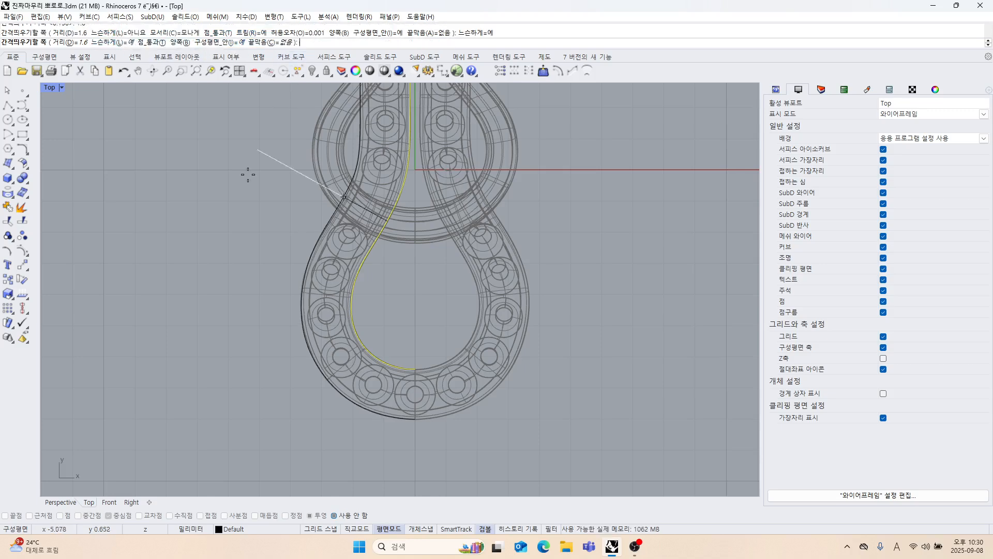
pyautogui.click(226, 218)
# Examine how the inner and offset curves fit the pendant's edges along the loop and the straight section.
pyautogui.scroll(5, 309, 277)
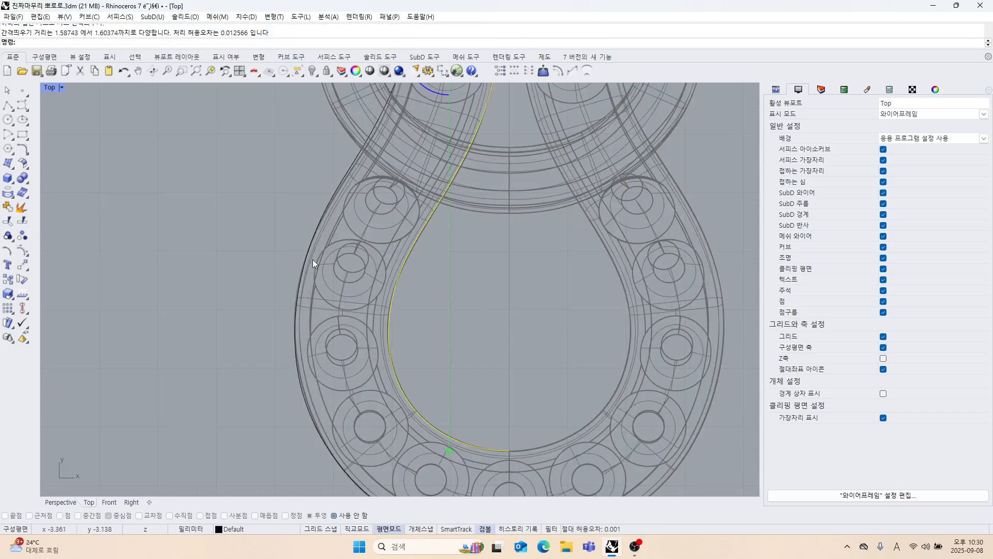
pyautogui.moveTo(333, 257); pyautogui.dragTo(290, 241)
pyautogui.press('Escape')
pyautogui.scroll(-8, 366, 260)
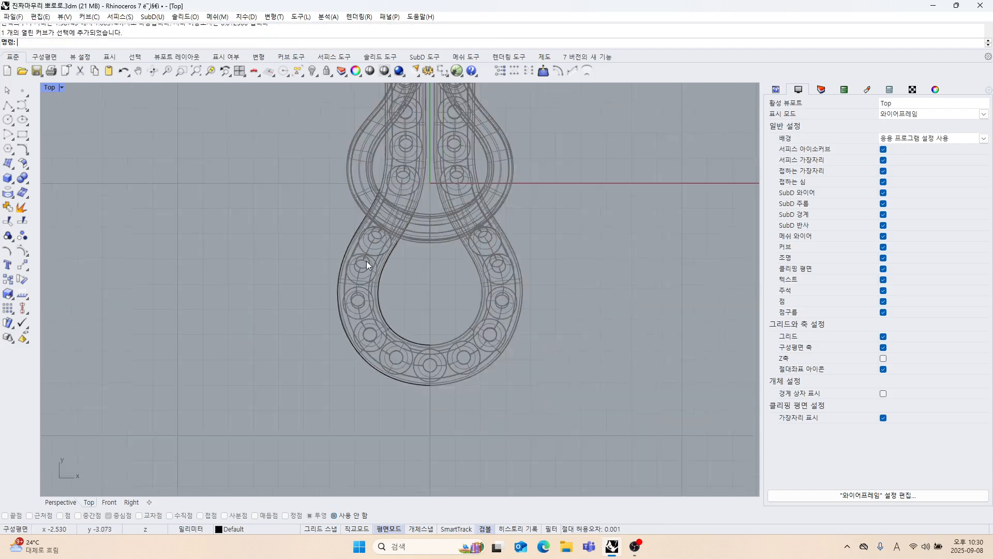
pyautogui.moveTo(485, 228); pyautogui.dragTo(378, 229)
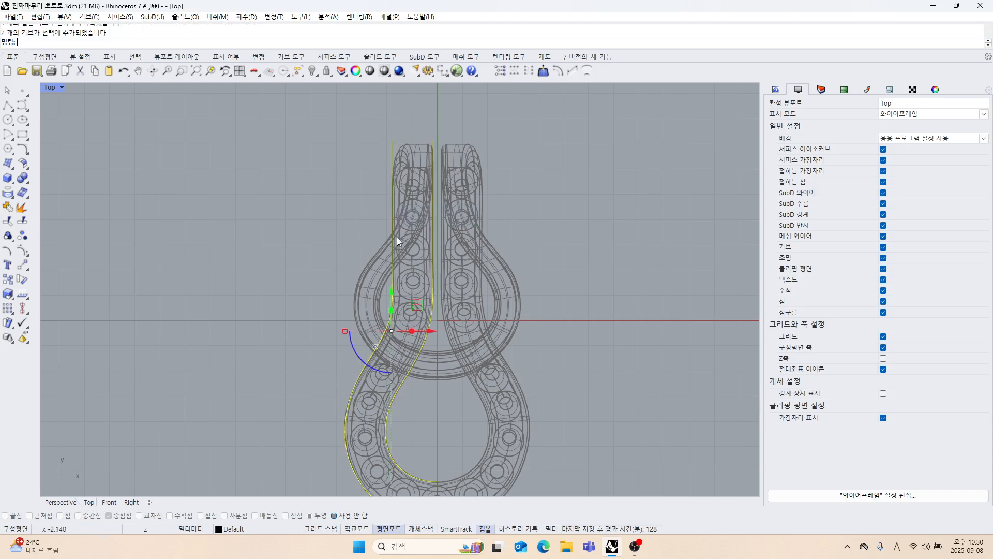
pyautogui.scroll(-2, 444, 200)
pyautogui.moveTo(485, 263); pyautogui.dragTo(387, 228, button='right')
pyautogui.press('Escape')
pyautogui.scroll(2, 386, 229)
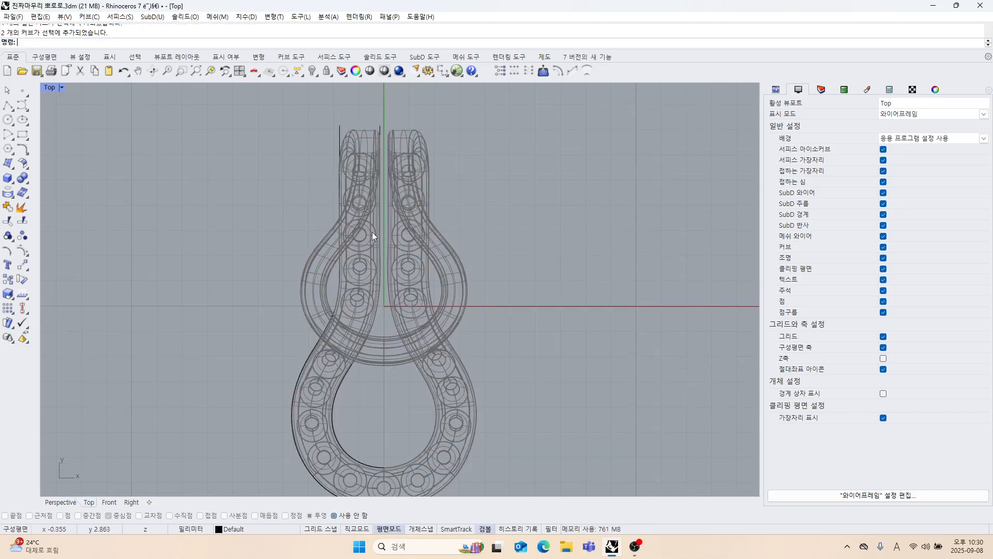
pyautogui.scroll(2, 371, 226)
pyautogui.scroll(2, 368, 151)
pyautogui.scroll(-2, 361, 202)
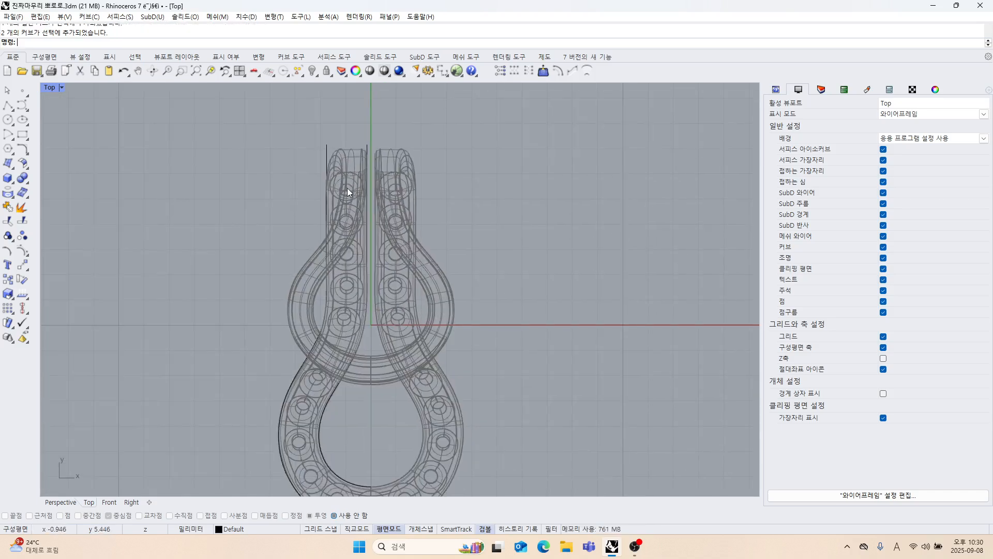
pyautogui.click(8, 106)
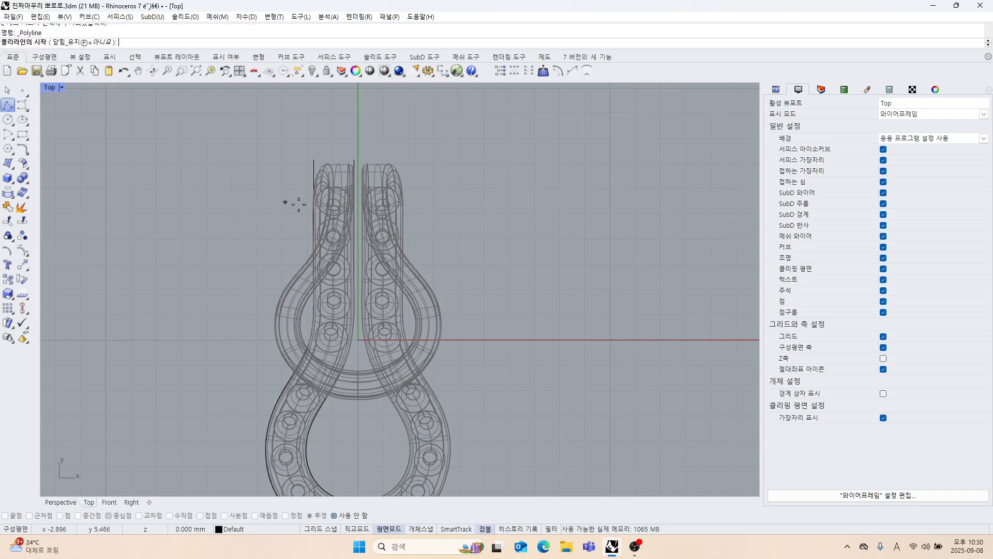
pyautogui.scroll(3, 332, 197)
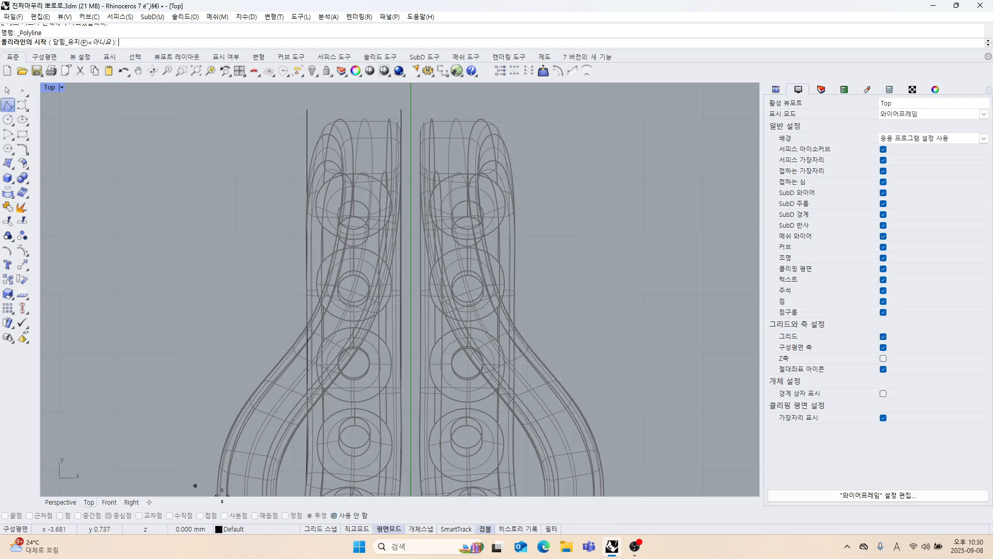
pyautogui.click(334, 515)
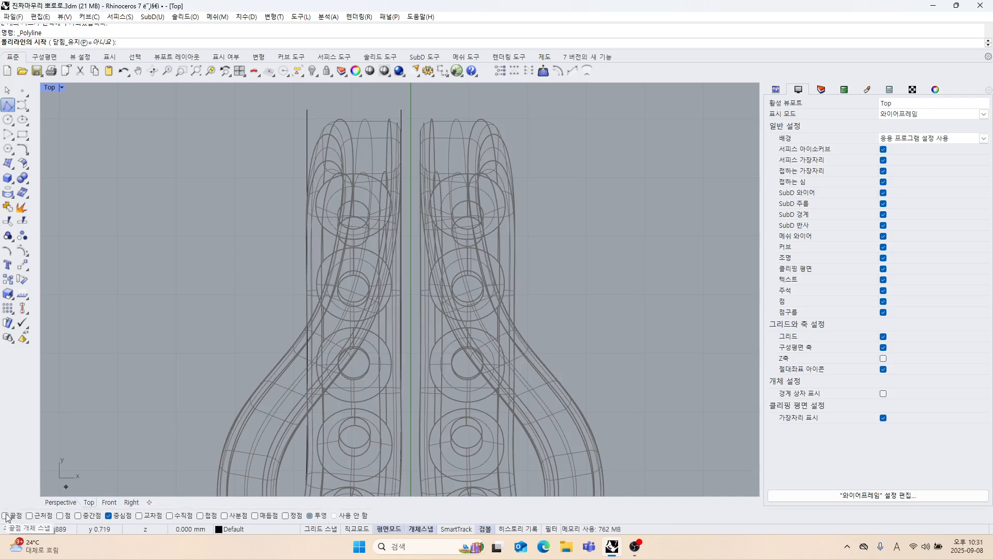
pyautogui.scroll(4, 404, 151)
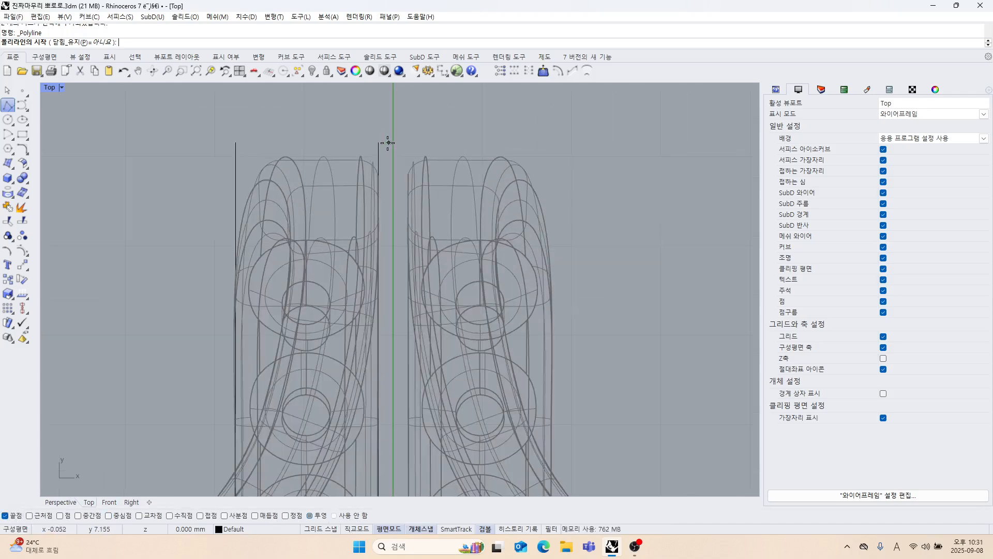
pyautogui.click(384, 142)
pyautogui.scroll(-2, 383, 305)
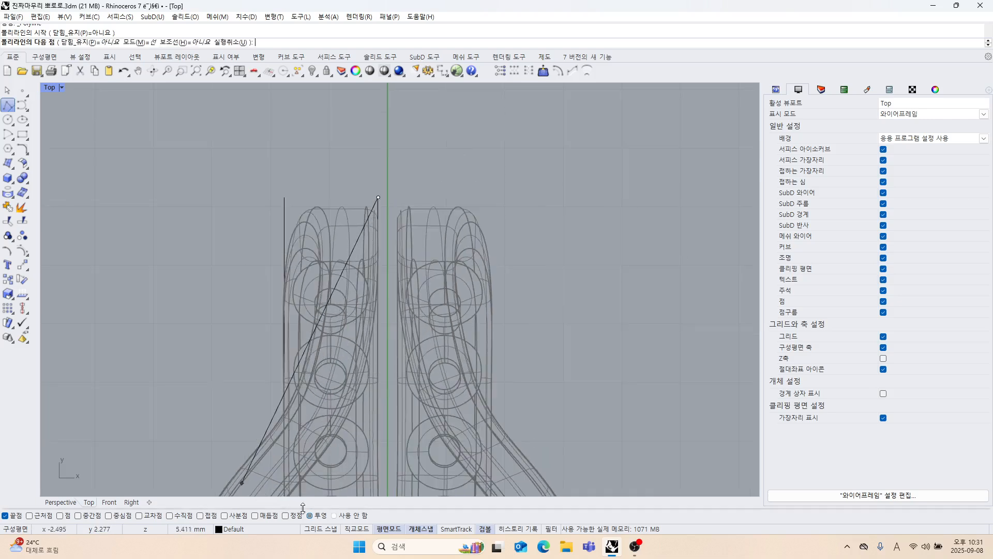
pyautogui.click(334, 516)
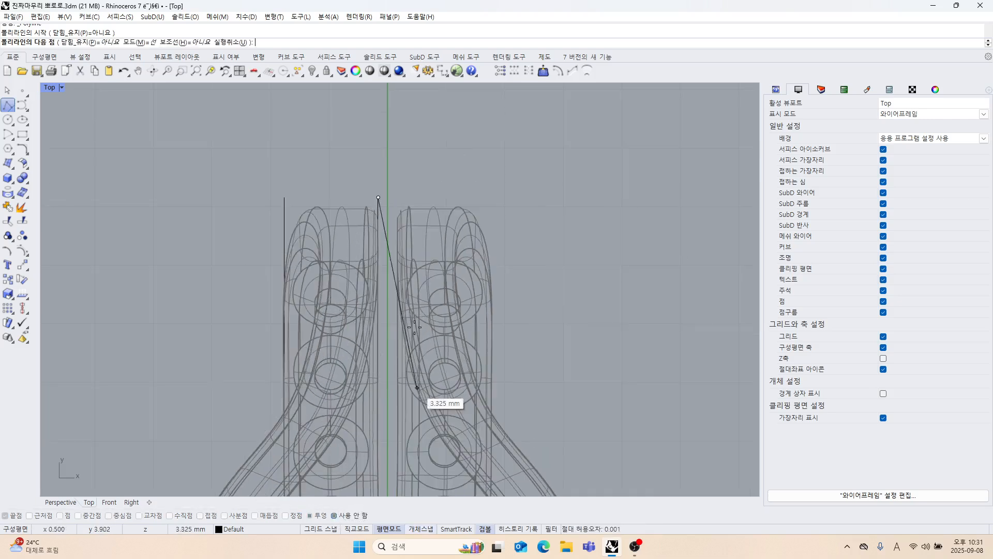
pyautogui.press('shift')
pyautogui.click(386, 310)
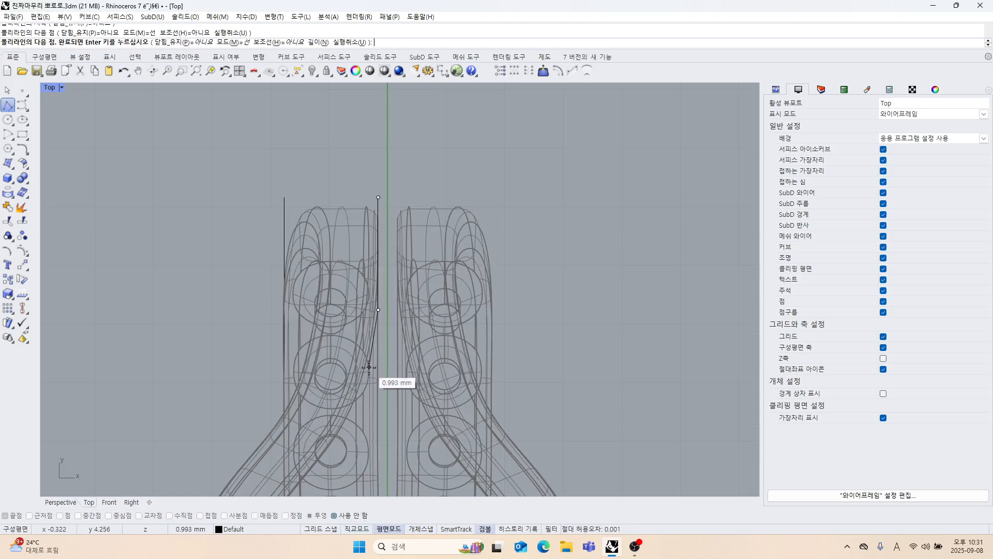
pyautogui.hotkey('ctrl', 'z')
pyautogui.click(378, 267)
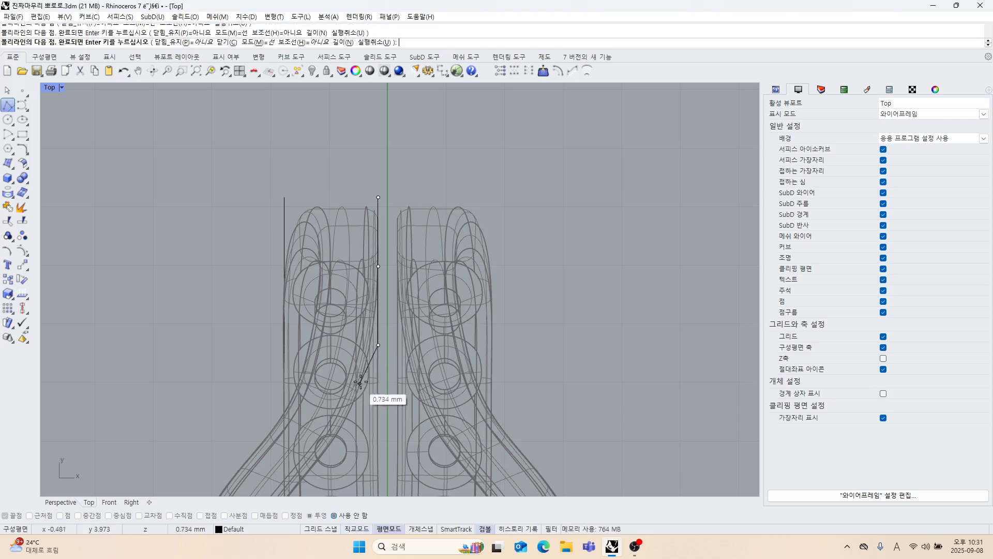
pyautogui.hotkey('ctrl', 'z')
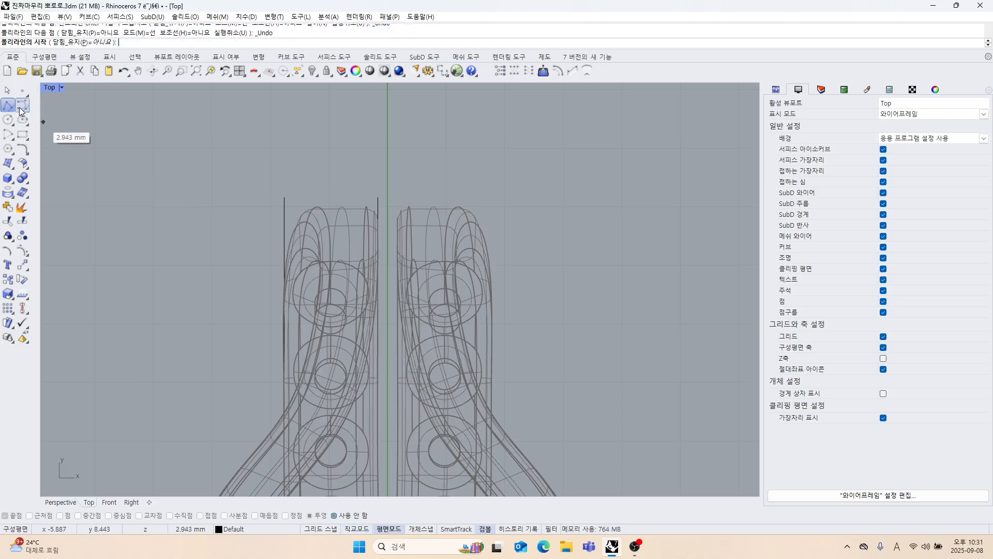
# Start a control point curve at the inner curve's top end and place two further points straight below it.
pyautogui.click(22, 105)
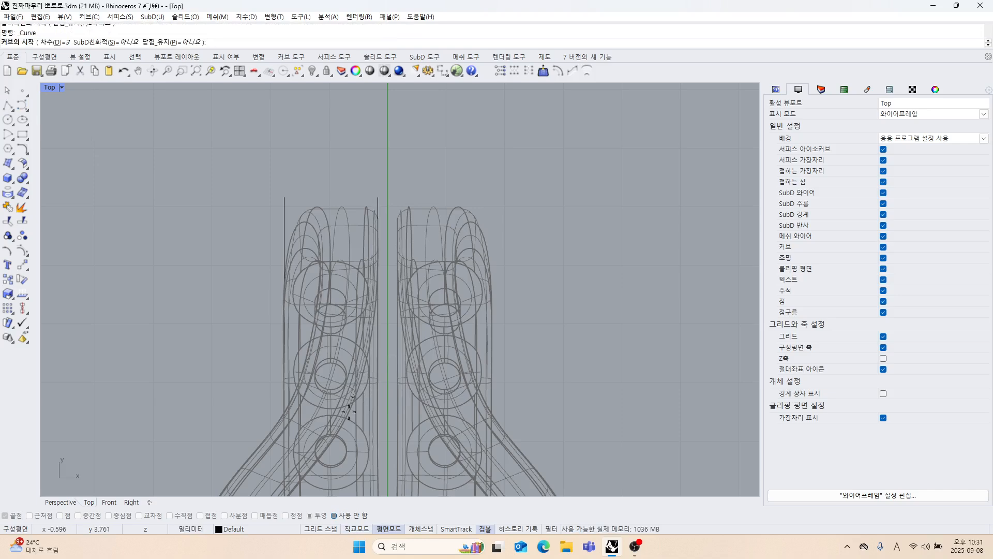
pyautogui.click(334, 515)
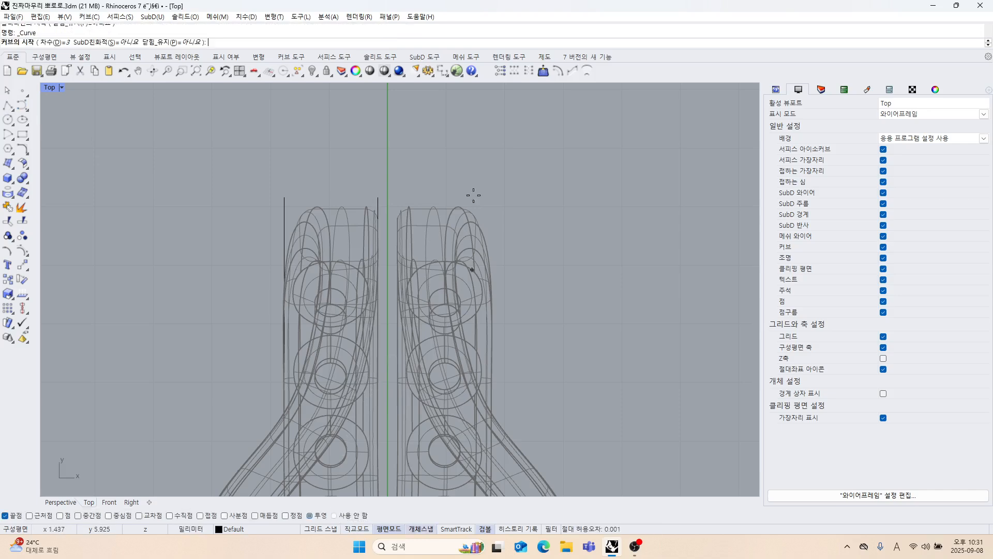
pyautogui.click(378, 197)
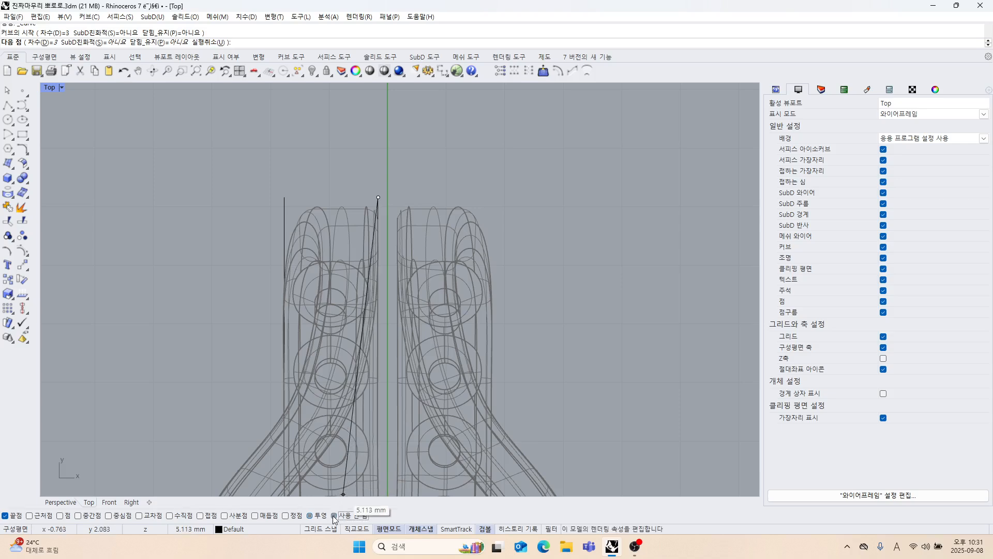
pyautogui.scroll(-3, 416, 259)
pyautogui.scroll(4, 390, 251)
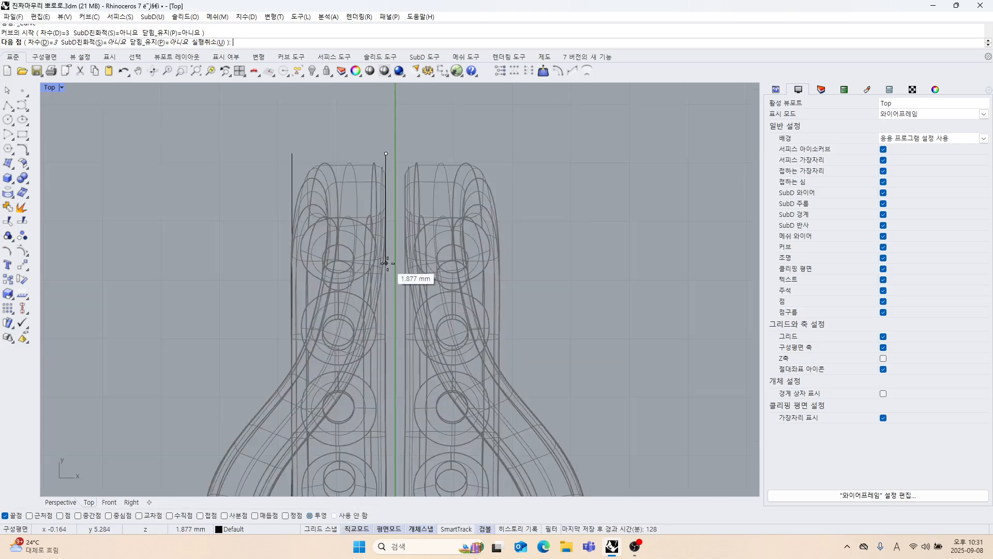
pyautogui.keyDown('shift'); pyautogui.click(388, 263); pyautogui.keyUp('shift')
pyautogui.hotkey('ctrl', 'z')
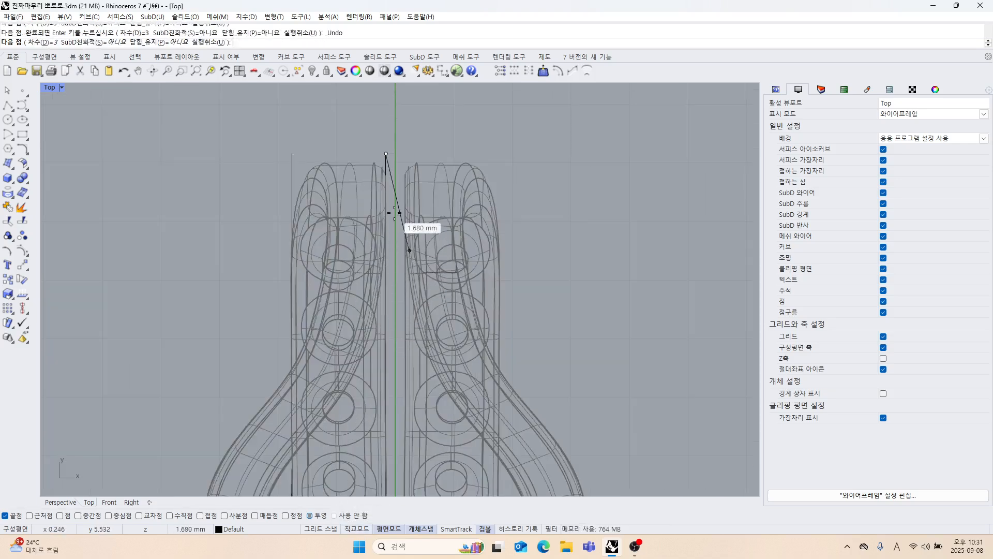
pyautogui.keyDown('shift'); pyautogui.click(386, 210); pyautogui.keyUp('shift')
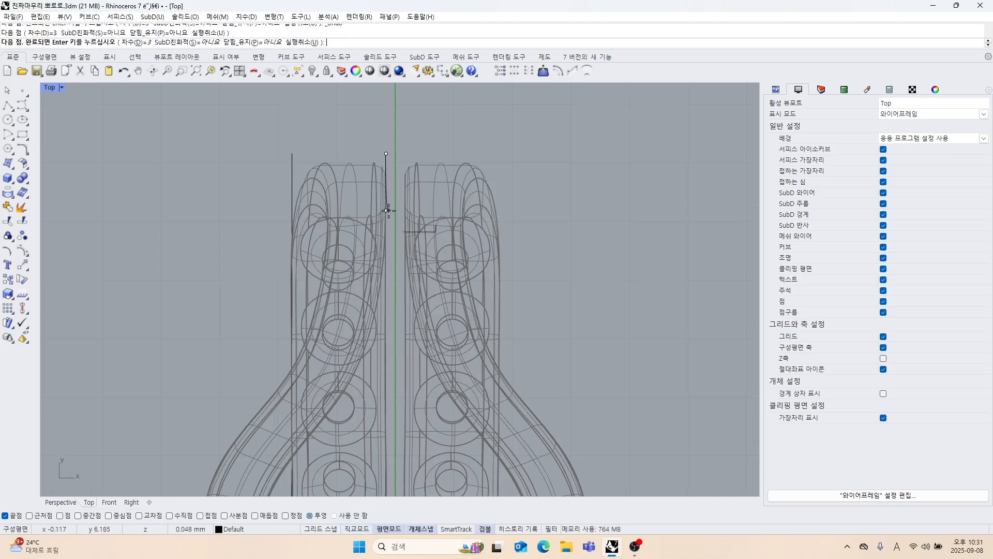
pyautogui.keyDown('shift'); pyautogui.click(386, 271); pyautogui.keyUp('shift')
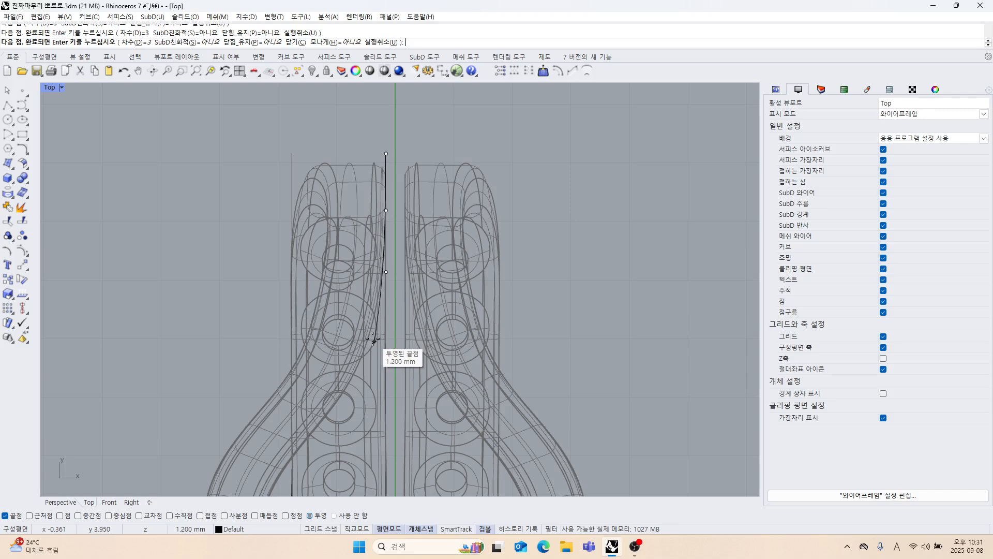
# Continue the curve with object snaps disabled, placing three control points along the upper loop's slanted inner edge.
pyautogui.scroll(5, 388, 348)
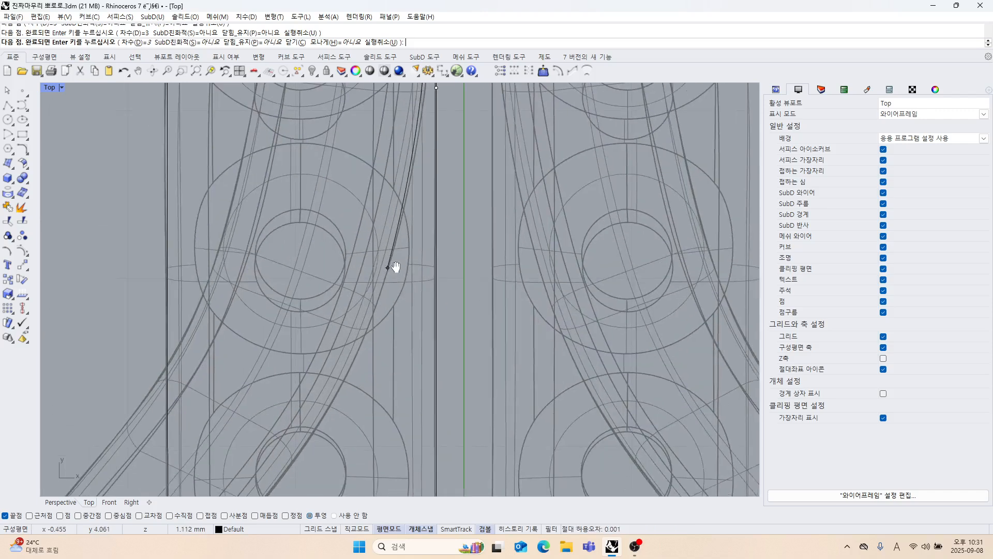
pyautogui.click(337, 519)
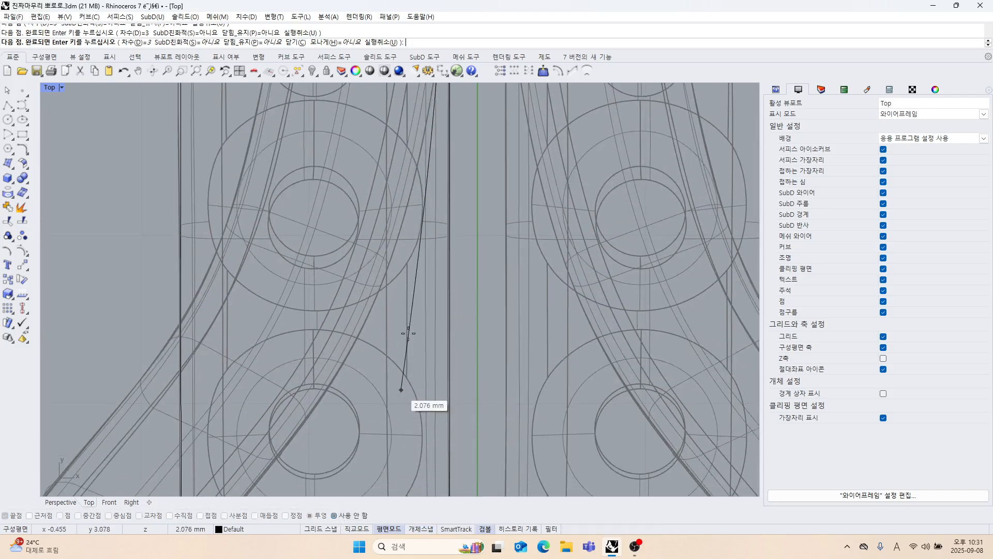
pyautogui.scroll(-1, 406, 282)
pyautogui.click(406, 259)
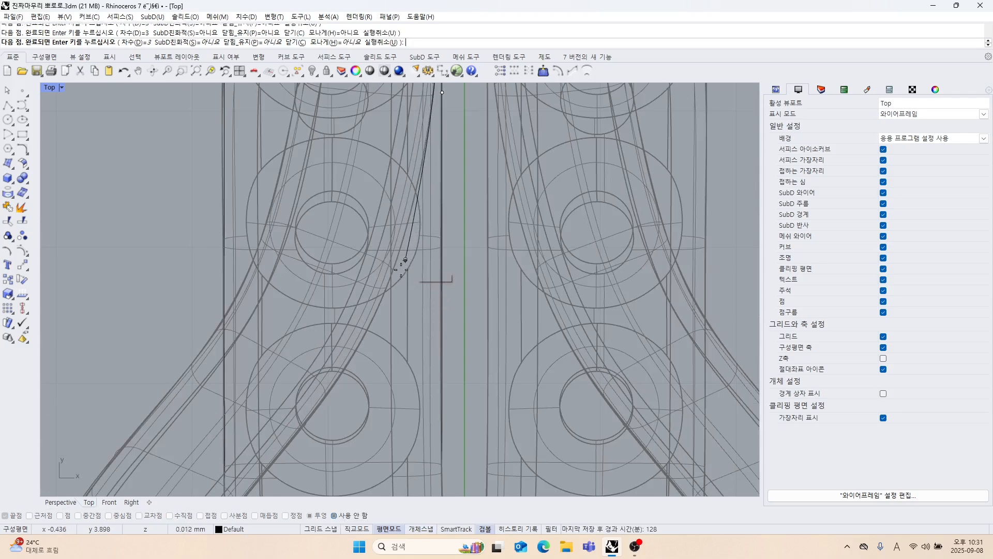
pyautogui.click(356, 367)
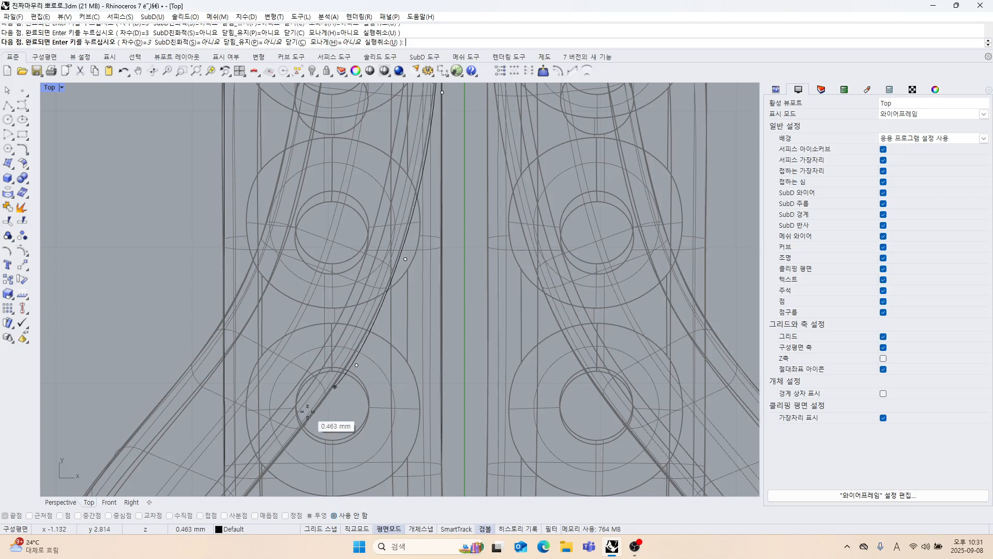
pyautogui.scroll(-3, 365, 311)
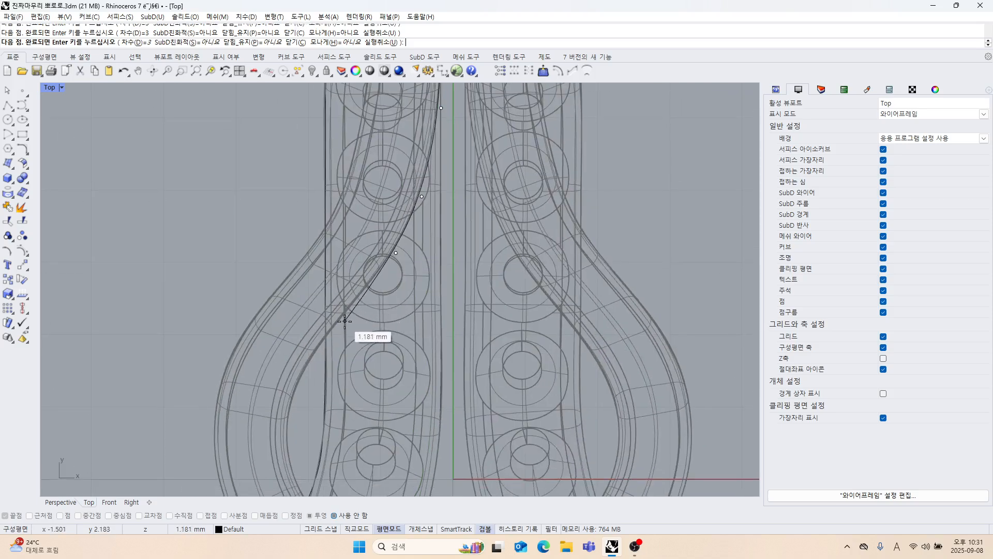
pyautogui.click(344, 321)
# Continue the curve around the upper loop's rounded inner edge, ending it at the loop's lowest point just past the centre axis.
pyautogui.moveTo(427, 310); pyautogui.dragTo(393, 208, button='right')
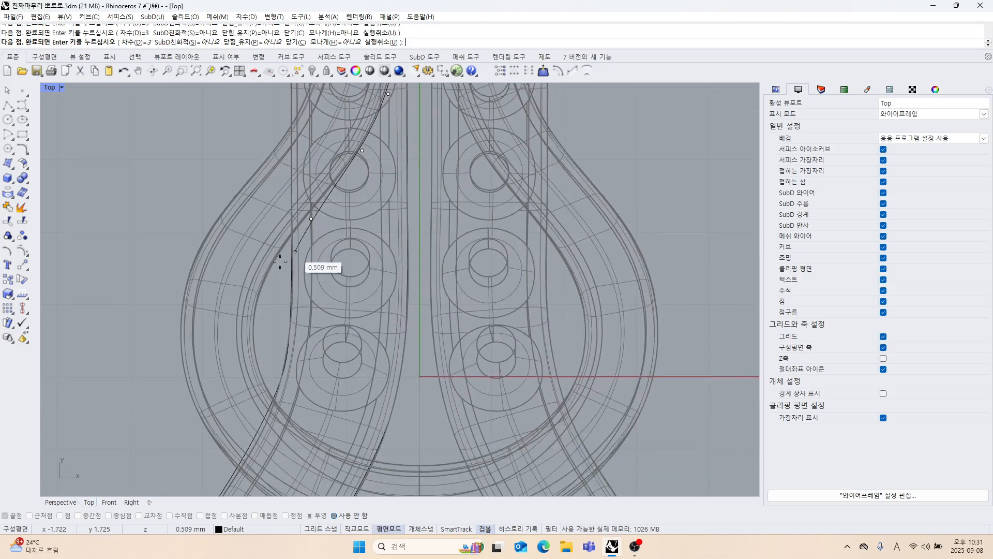
pyautogui.click(254, 279)
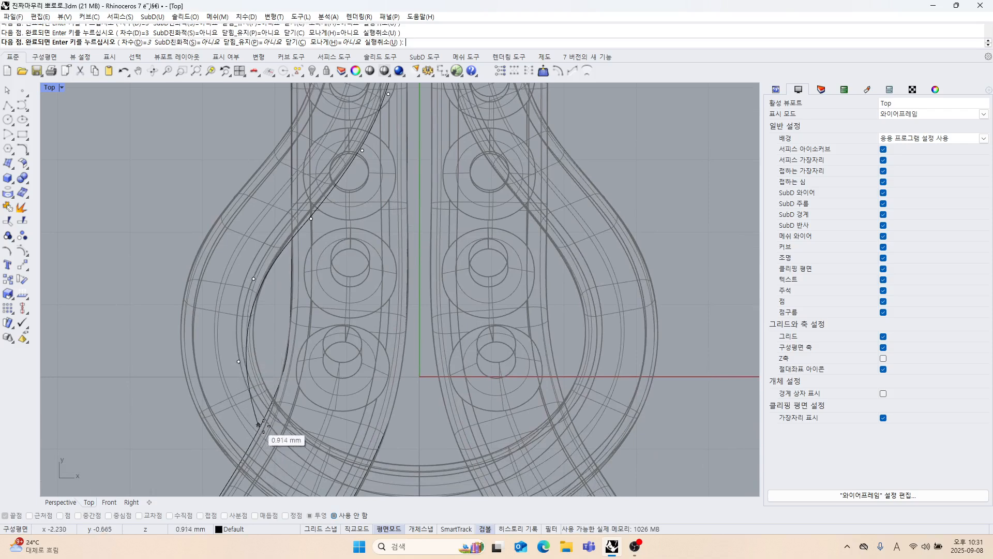
pyautogui.moveTo(298, 383); pyautogui.dragTo(288, 242, button='right')
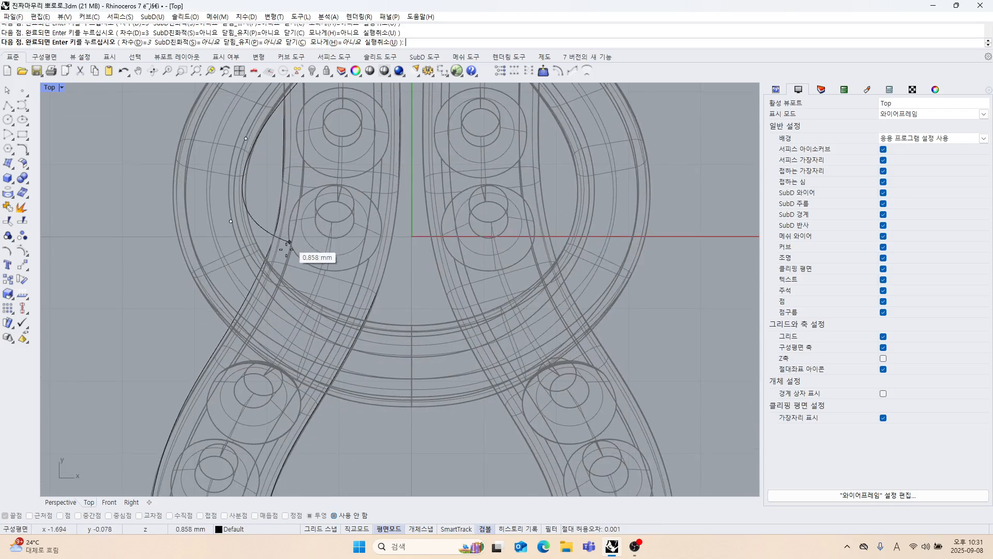
pyautogui.click(276, 297)
pyautogui.click(355, 333)
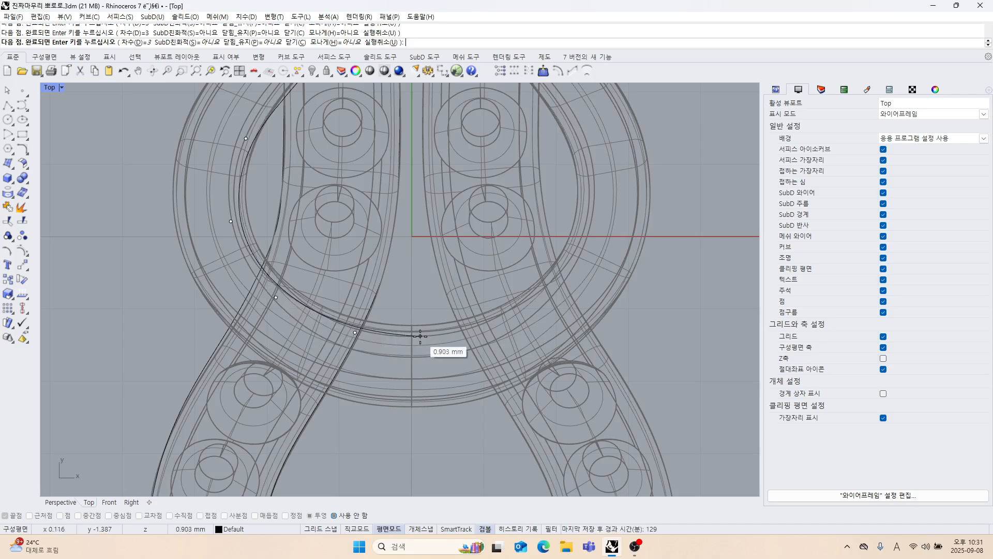
pyautogui.click(421, 332)
pyautogui.rightClick(422, 335)
# Turn on the control points of the new upper loop curve.
pyautogui.moveTo(366, 261); pyautogui.dragTo(360, 332, button='right')
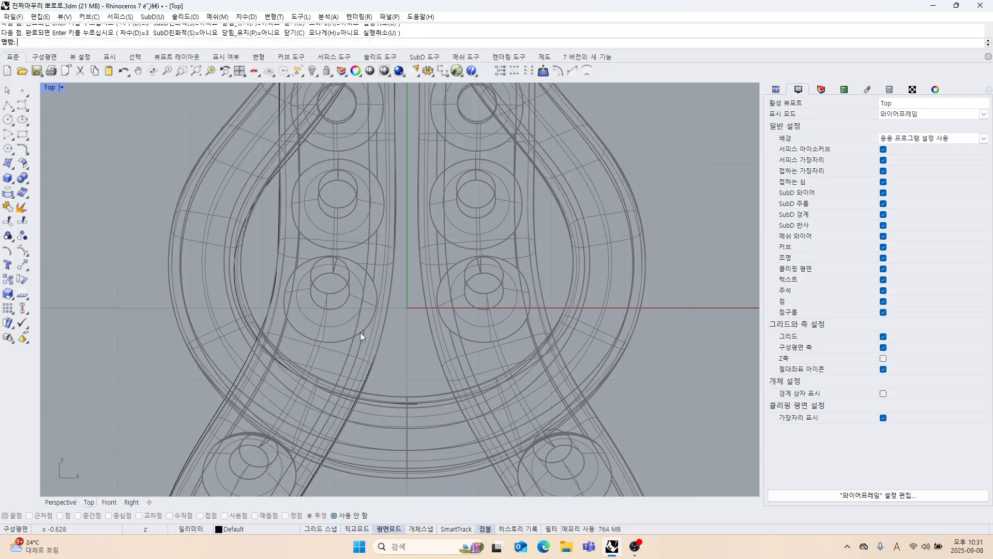
pyautogui.click(278, 182)
pyautogui.scroll(-3, 302, 279)
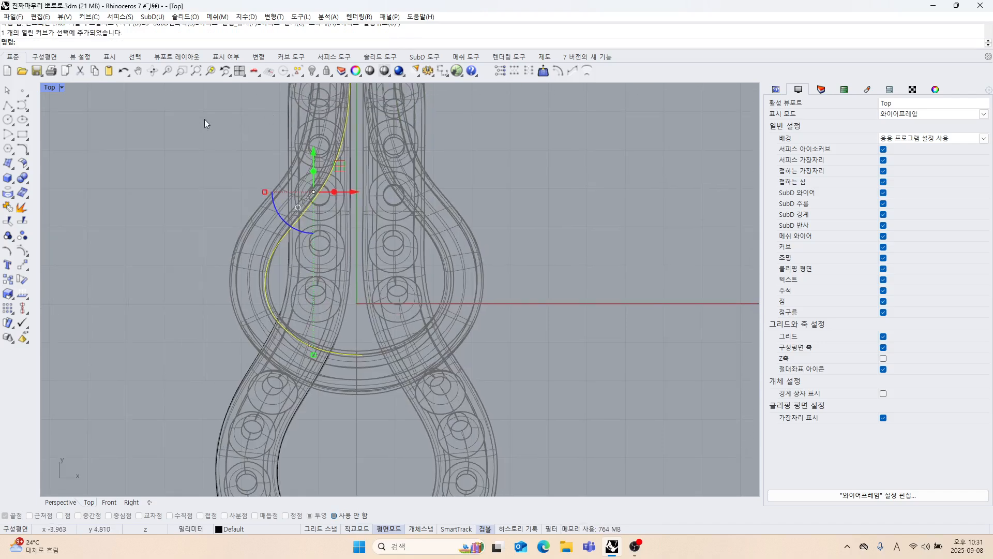
pyautogui.scroll(3, 377, 222)
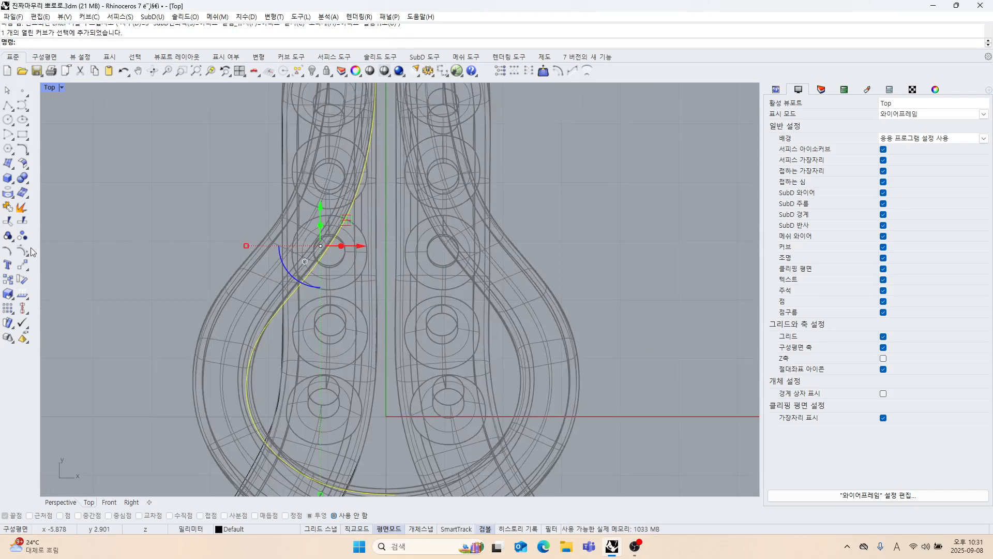
pyautogui.click(24, 251)
pyautogui.scroll(-4, 290, 311)
pyautogui.moveTo(290, 310); pyautogui.dragTo(309, 241, button='right')
pyautogui.scroll(4, 362, 357)
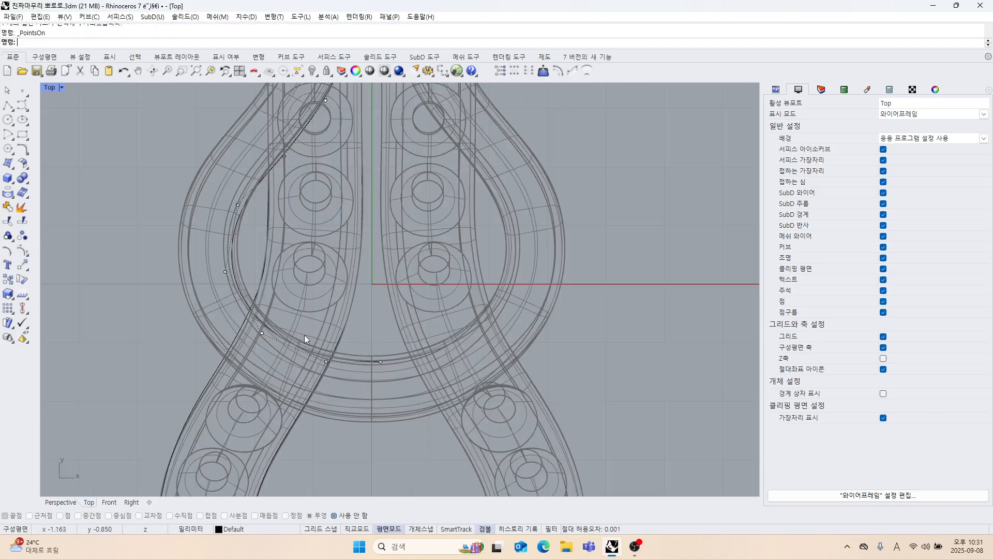
# Align the curve's lowest end point to the centre axis by setting only its X coordinate to 0.
pyautogui.moveTo(392, 382); pyautogui.dragTo(391, 377)
pyautogui.scroll(3, 388, 368)
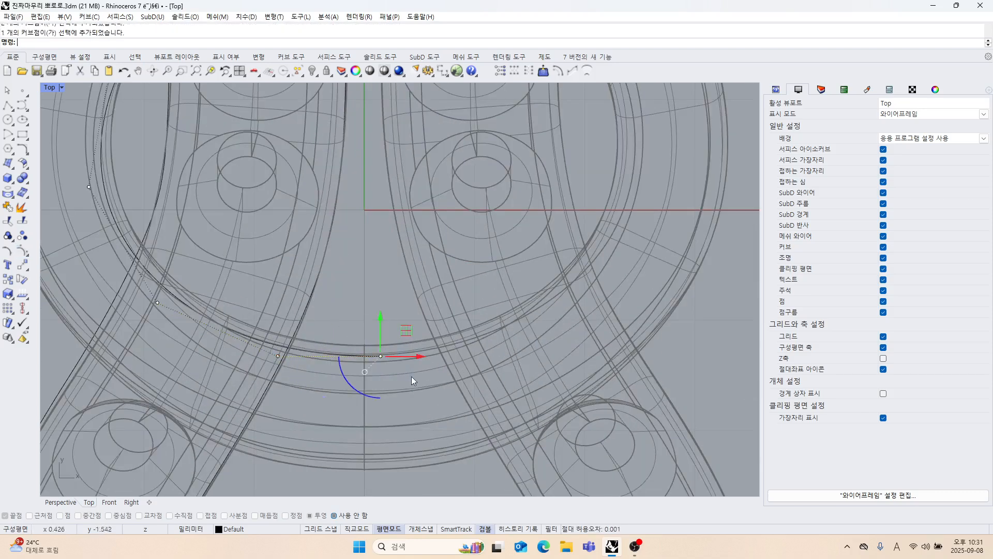
pyautogui.click(501, 72)
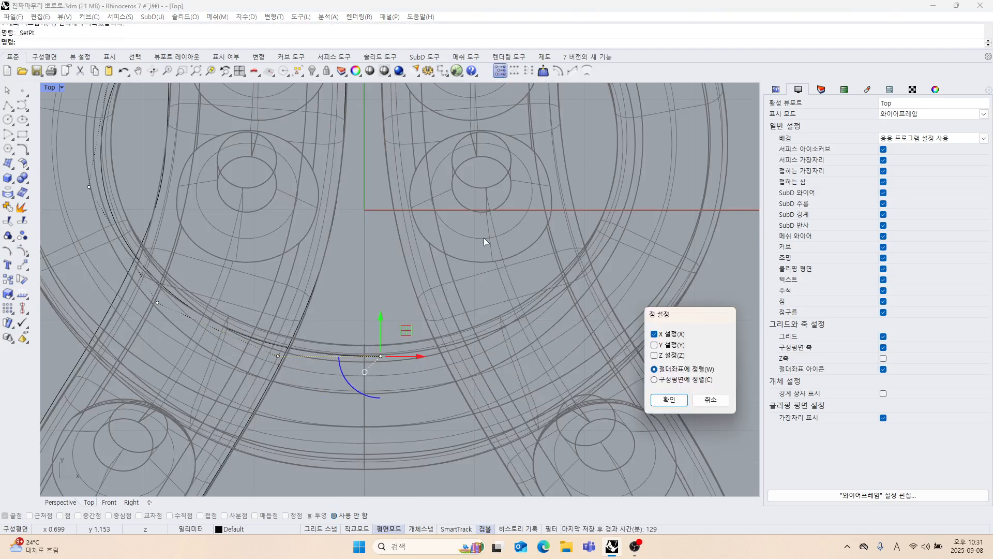
pyautogui.click(668, 399)
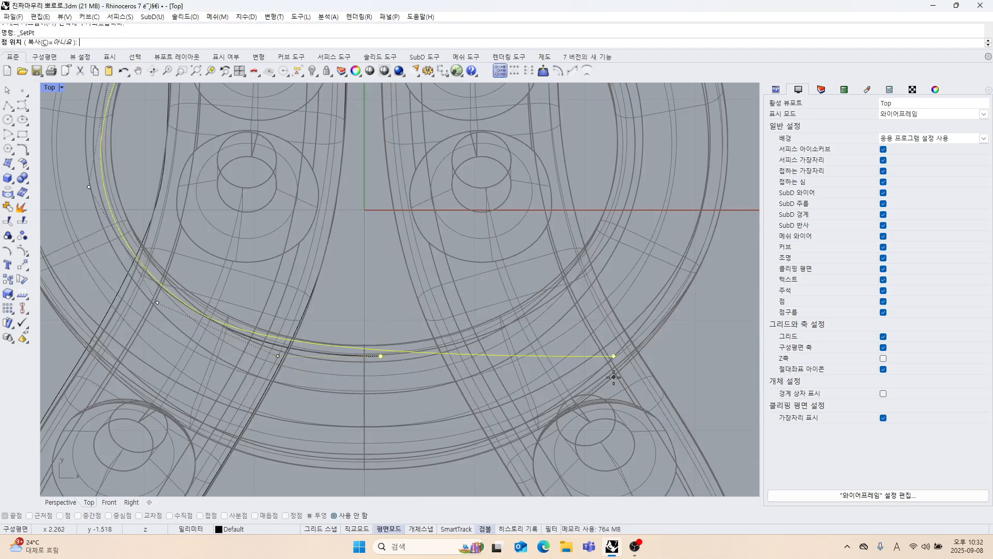
pyautogui.press('Return')
# Move the curve's two lowest control points up slightly to fit the upper loop's inner edge.
pyautogui.scroll(-2, 512, 363)
pyautogui.moveTo(512, 363); pyautogui.dragTo(522, 315, button='right')
pyautogui.scroll(4, 363, 284)
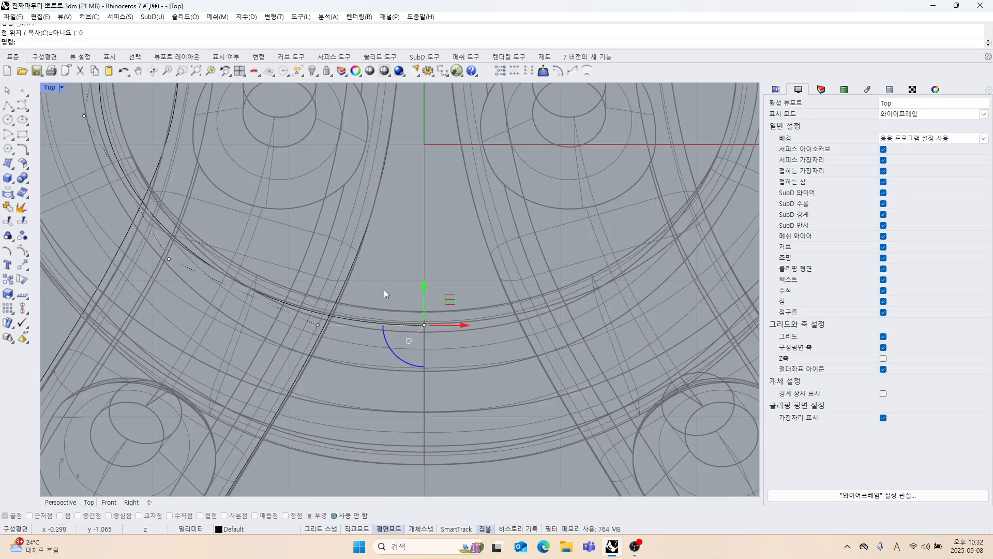
pyautogui.moveTo(349, 329); pyautogui.dragTo(439, 334)
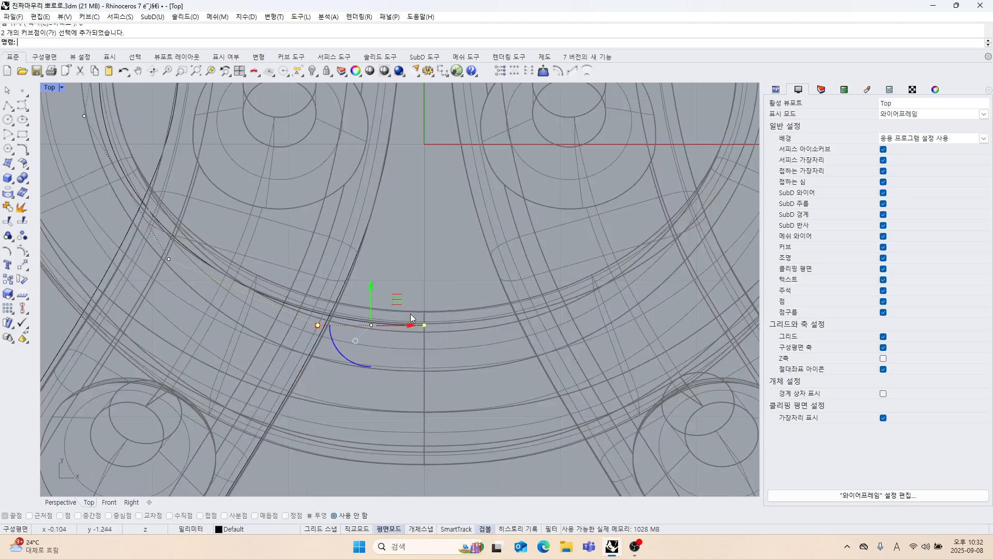
pyautogui.moveTo(371, 297); pyautogui.dragTo(374, 290)
pyautogui.click(415, 238)
pyautogui.scroll(-2, 337, 250)
pyautogui.moveTo(337, 250); pyautogui.dragTo(392, 291, button='right')
pyautogui.scroll(2, 251, 295)
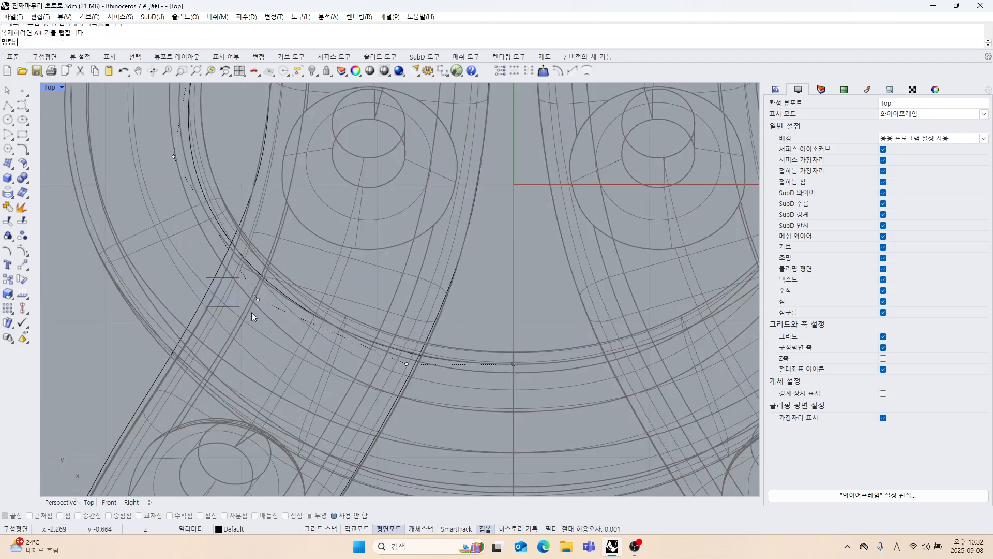
# Move the two control points on the upper loop's lower-left bend slightly inward to fit the loop's inner edge.
pyautogui.click(258, 299)
pyautogui.moveTo(288, 272); pyautogui.dragTo(300, 264)
pyautogui.moveTo(358, 250); pyautogui.dragTo(372, 339, button='right')
pyautogui.click(188, 245)
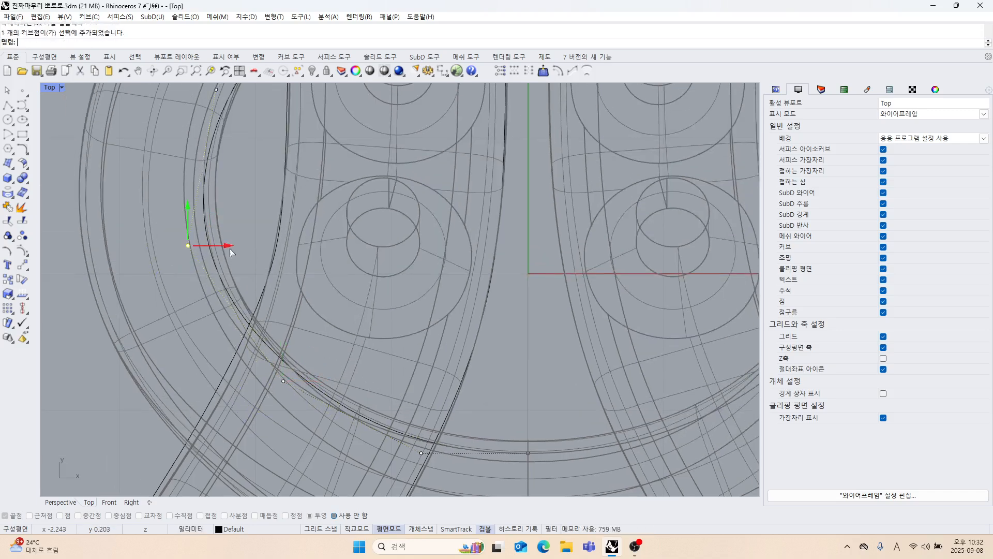
pyautogui.moveTo(230, 248); pyautogui.dragTo(238, 249)
pyautogui.moveTo(290, 200); pyautogui.dragTo(291, 309, button='right')
pyautogui.scroll(-2, 232, 233)
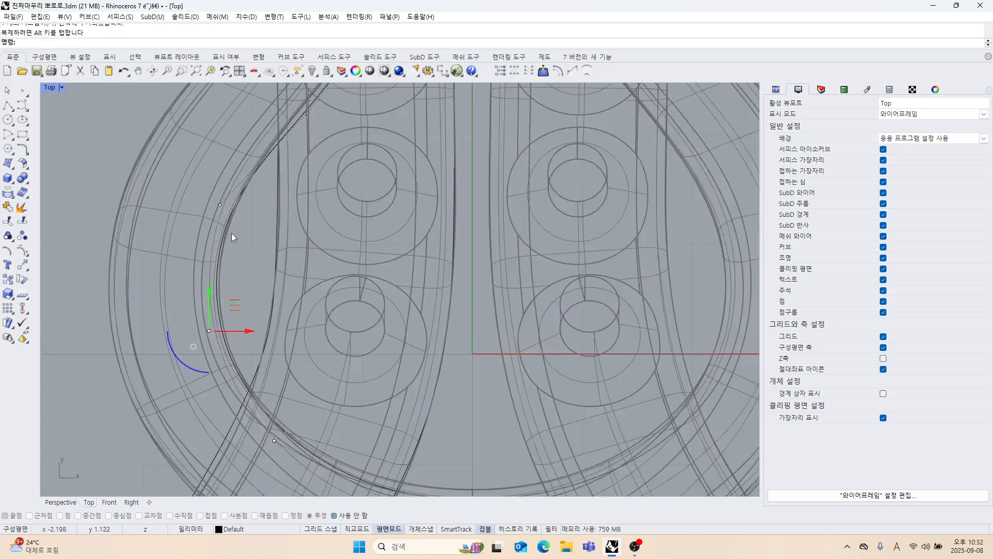
# Move the control point on the loop curve's upper-left shoulder slightly up and outward to follow the inner edge, and deselect it.
pyautogui.moveTo(231, 233); pyautogui.dragTo(233, 283, button='right')
pyautogui.moveTo(269, 236); pyautogui.dragTo(251, 321, button='right')
pyautogui.click(291, 249)
pyautogui.scroll(4, 305, 238)
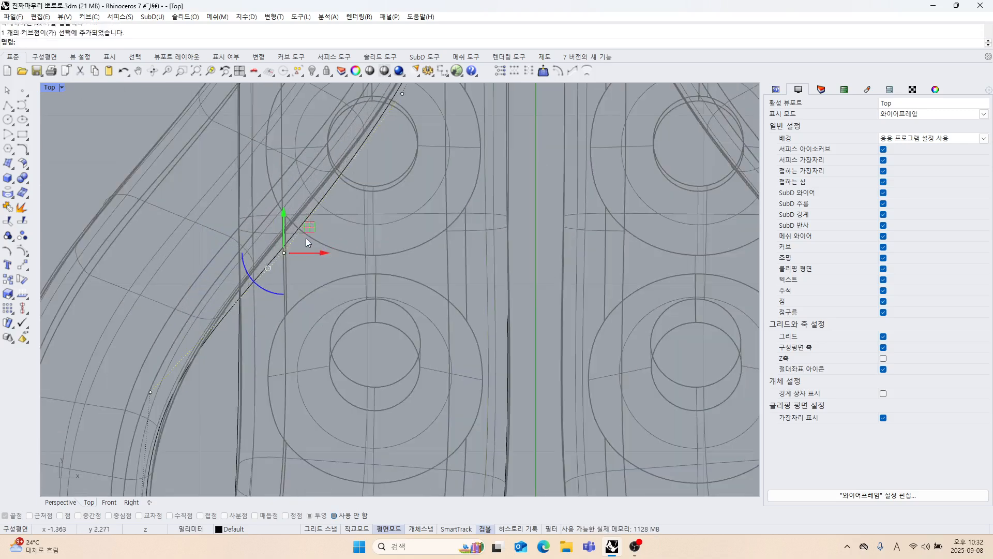
pyautogui.moveTo(304, 227); pyautogui.dragTo(296, 221)
pyautogui.scroll(-6, 358, 260)
pyautogui.moveTo(358, 274); pyautogui.dragTo(346, 309, button='right')
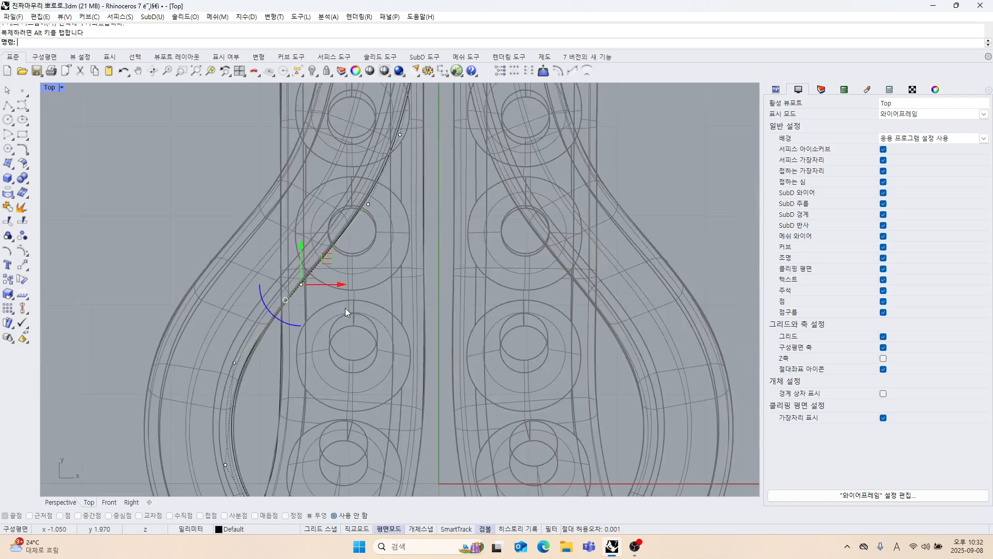
pyautogui.scroll(-6, 345, 309)
pyautogui.moveTo(349, 373); pyautogui.dragTo(375, 298, button='right')
pyautogui.moveTo(391, 378); pyautogui.dragTo(404, 318, button='right')
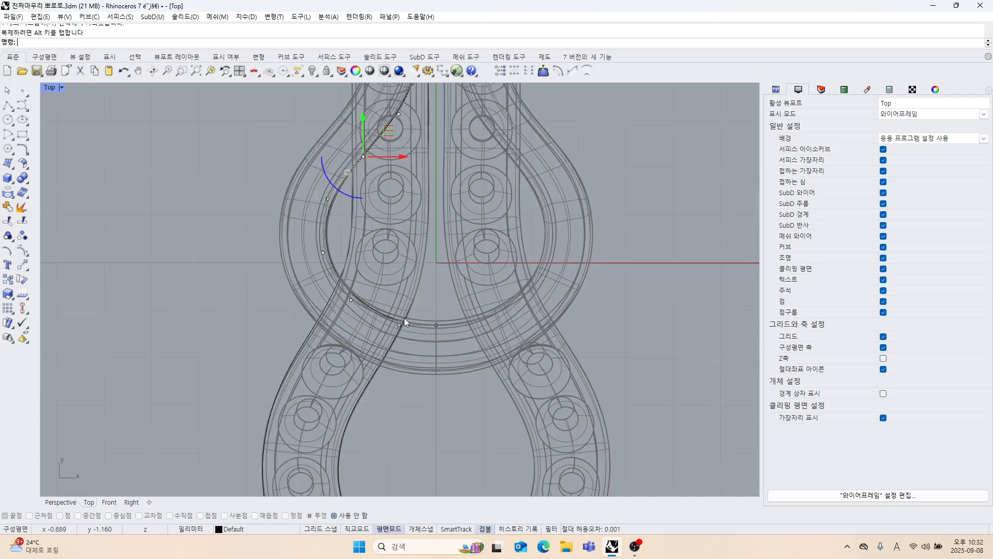
pyautogui.click(390, 289)
pyautogui.moveTo(400, 292); pyautogui.dragTo(432, 339, button='right')
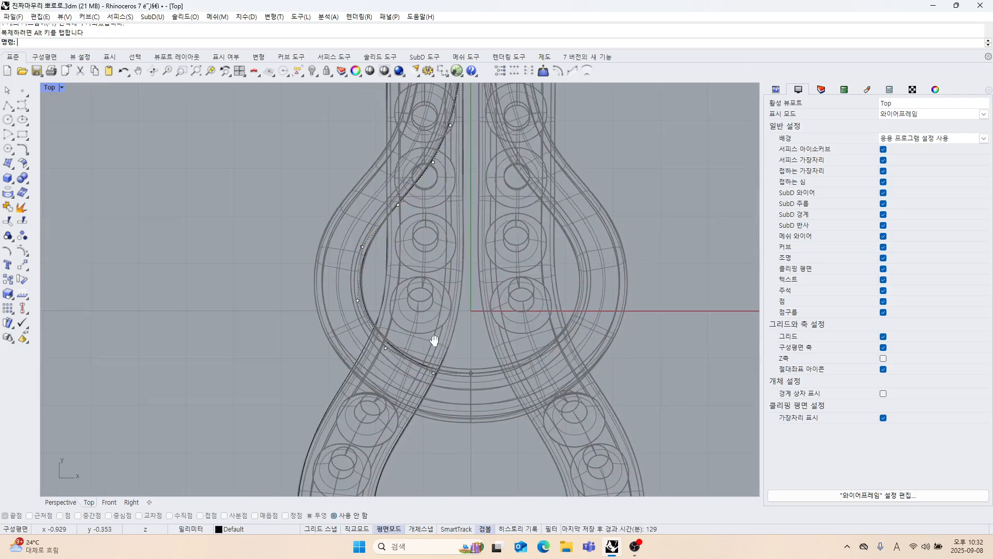
pyautogui.scroll(4, 369, 281)
pyautogui.moveTo(376, 302); pyautogui.dragTo(372, 321, button='right')
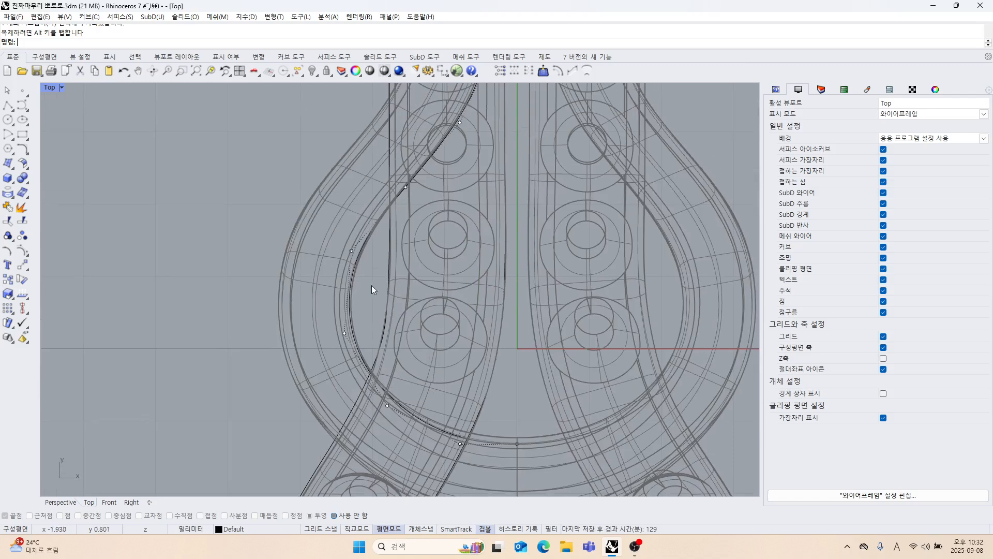
# Measure the width of the upper loop's band on its left side with a temporary polyline.
pyautogui.click(8, 105)
pyautogui.scroll(4, 216, 208)
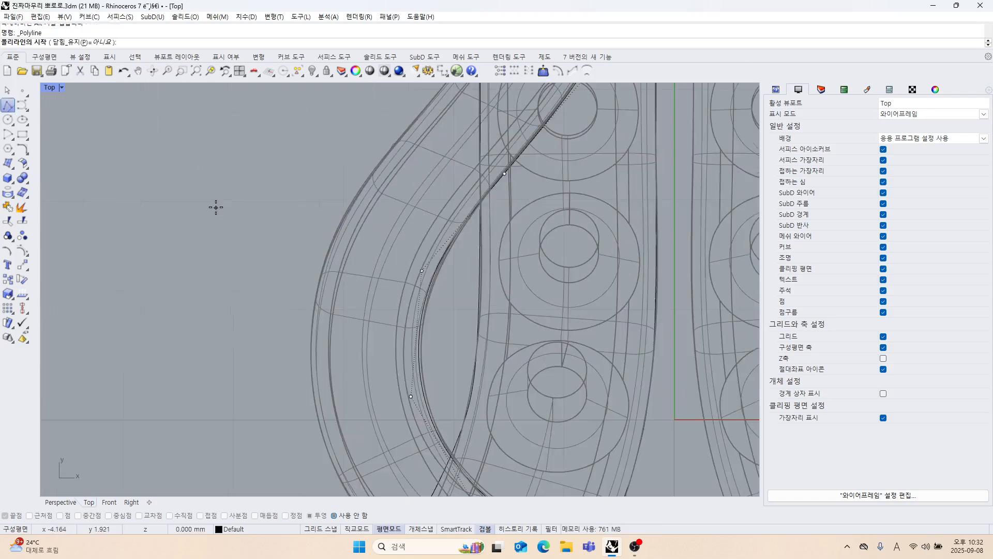
pyautogui.click(326, 256)
pyautogui.scroll(-3, 432, 284)
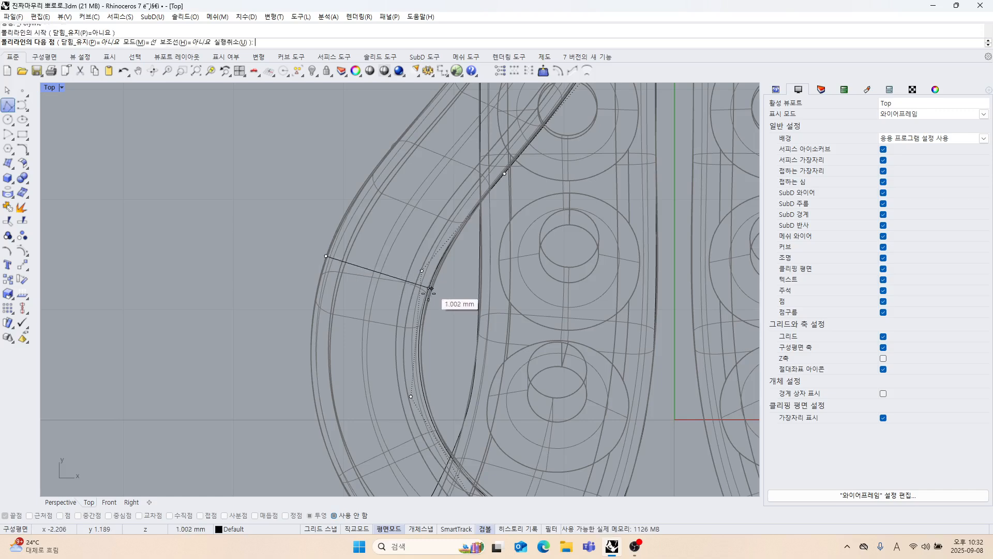
pyautogui.press('Escape')
pyautogui.scroll(-2, 408, 282)
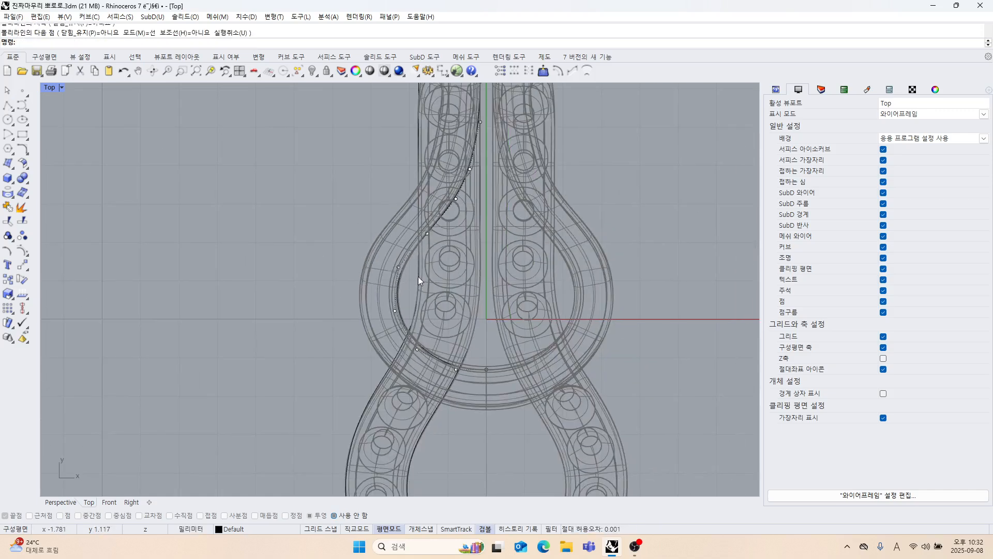
# Offset the upper loop's inner curve outward by a distance of 1 mm to trace the loop's outer edge.
pyautogui.click(419, 281)
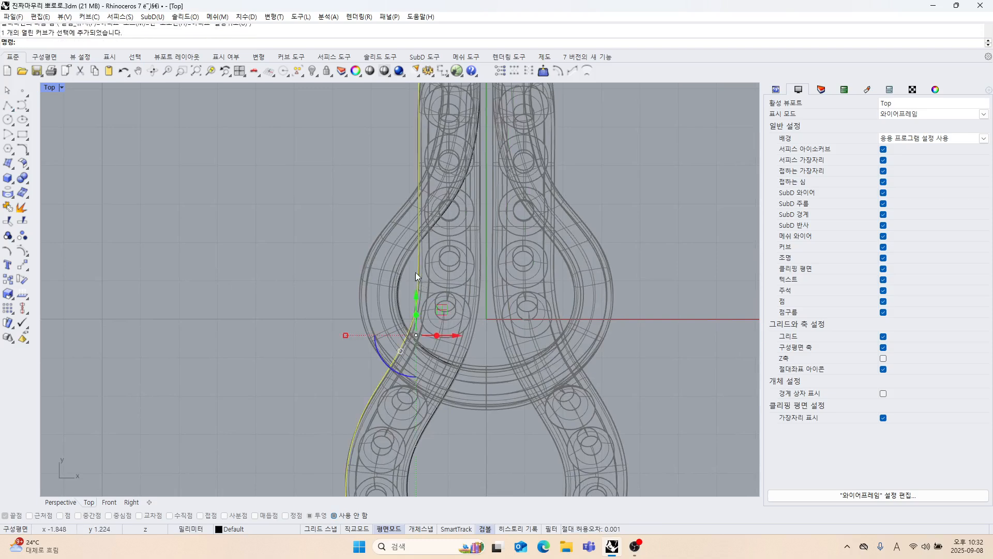
pyautogui.scroll(-2, 415, 272)
pyautogui.click(427, 232)
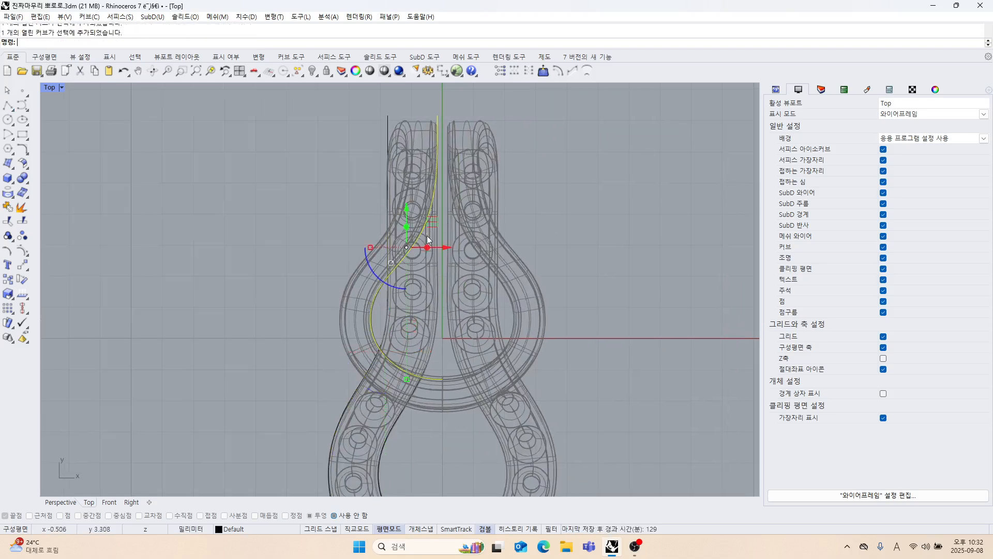
pyautogui.scroll(2, 427, 235)
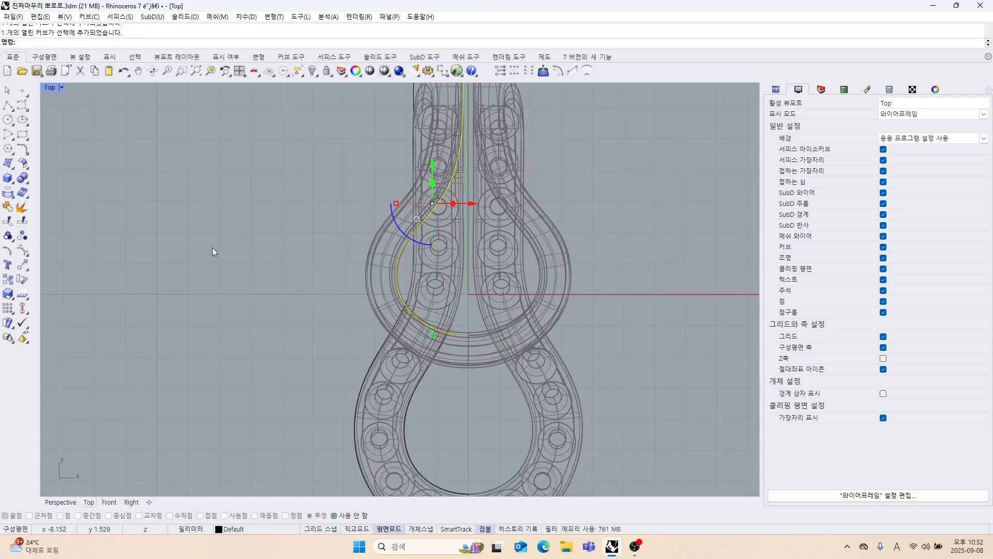
pyautogui.click(28, 153)
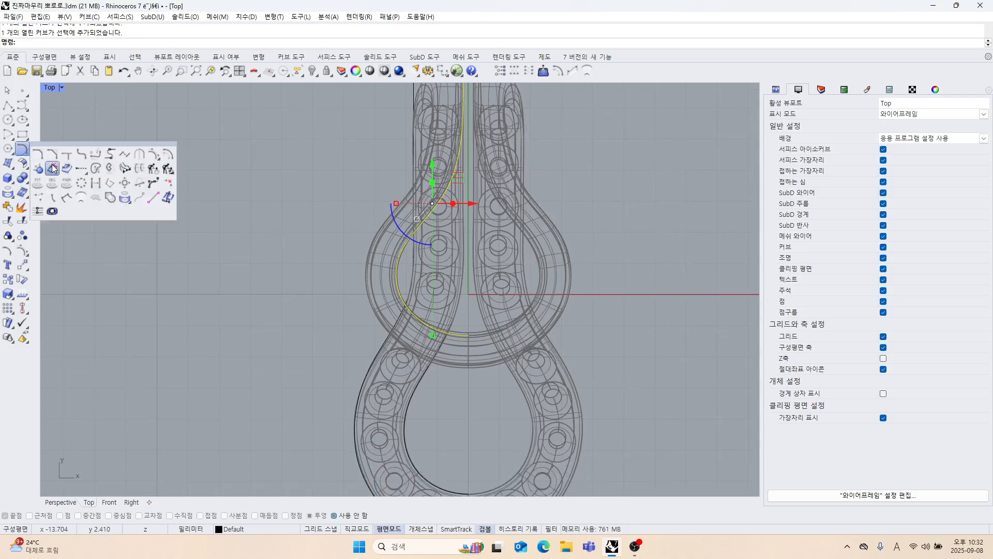
pyautogui.click(167, 155)
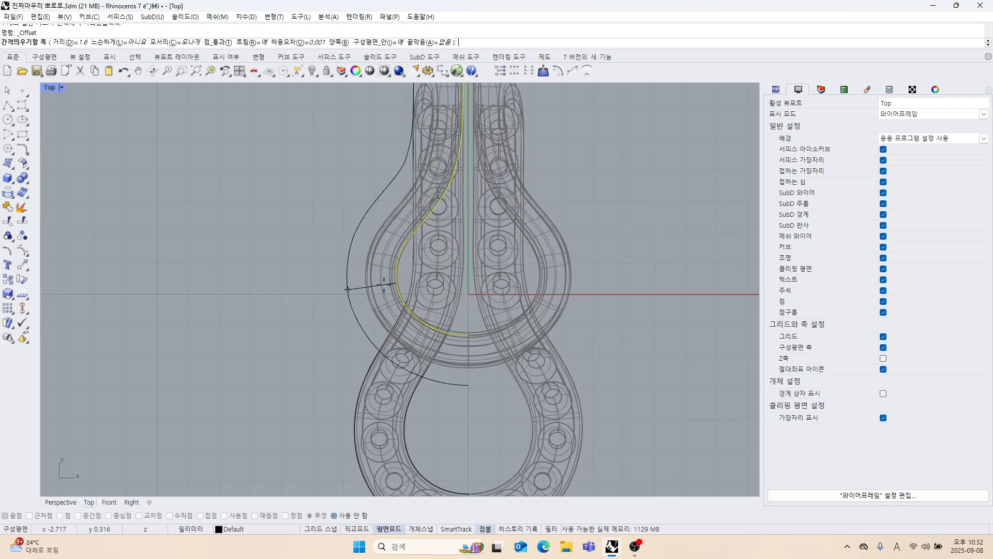
pyautogui.write('1')
pyautogui.press('Return')
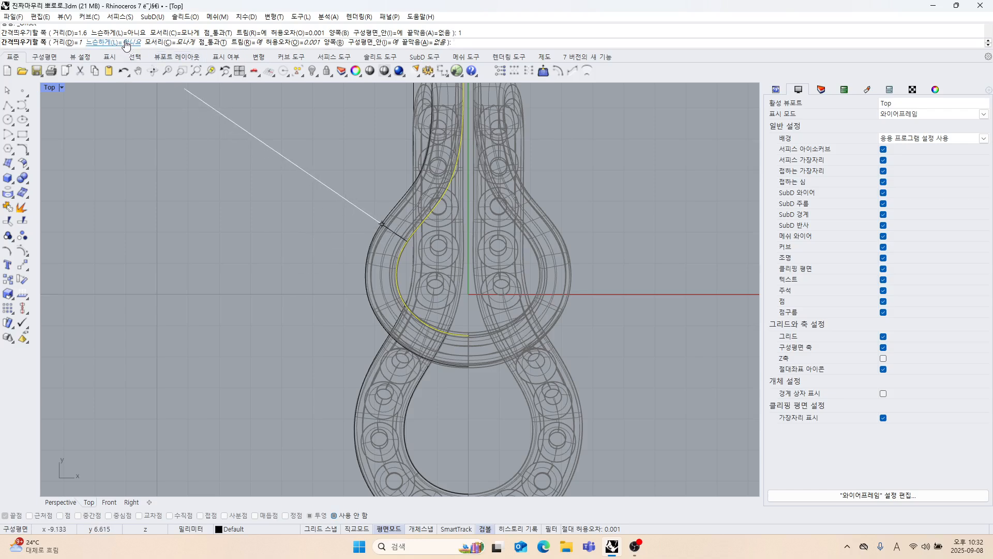
pyautogui.click(284, 202)
pyautogui.scroll(-4, 281, 205)
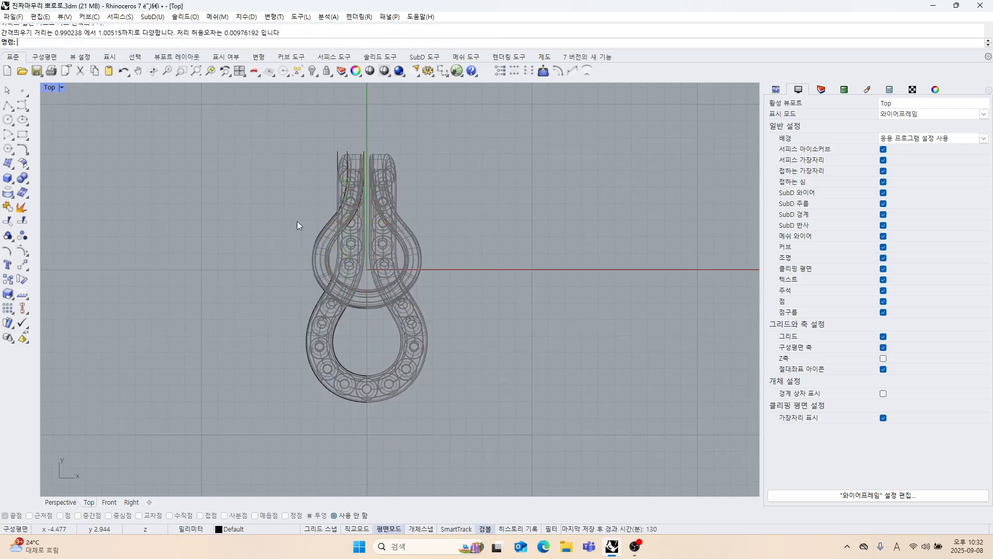
# Examine how the traced curves and the new offset follow the pendant's edges in the Top view.
pyautogui.scroll(2, 341, 230)
pyautogui.moveTo(373, 238); pyautogui.dragTo(324, 232)
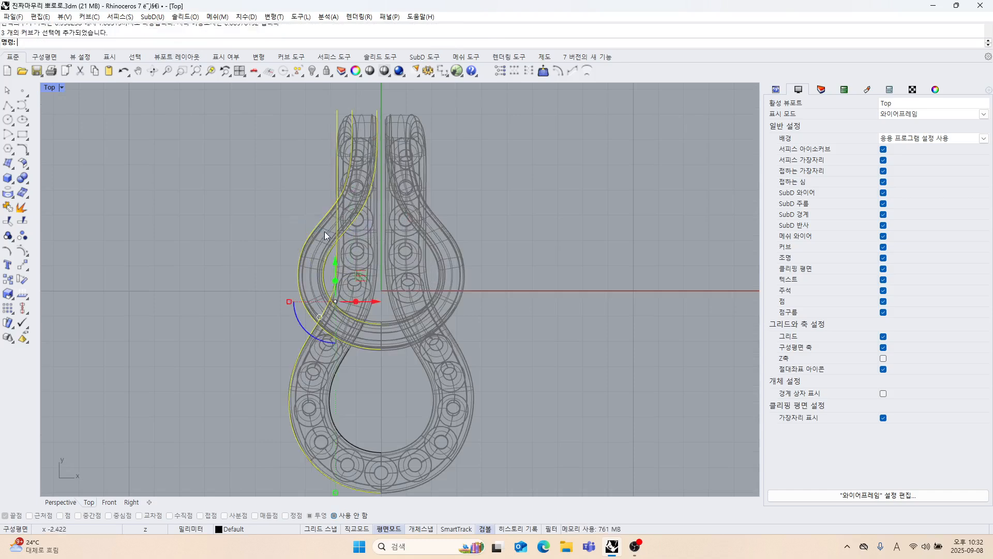
pyautogui.moveTo(371, 238); pyautogui.dragTo(412, 220, button='right')
pyautogui.click(548, 222)
pyautogui.scroll(-2, 412, 225)
pyautogui.scroll(2, 412, 220)
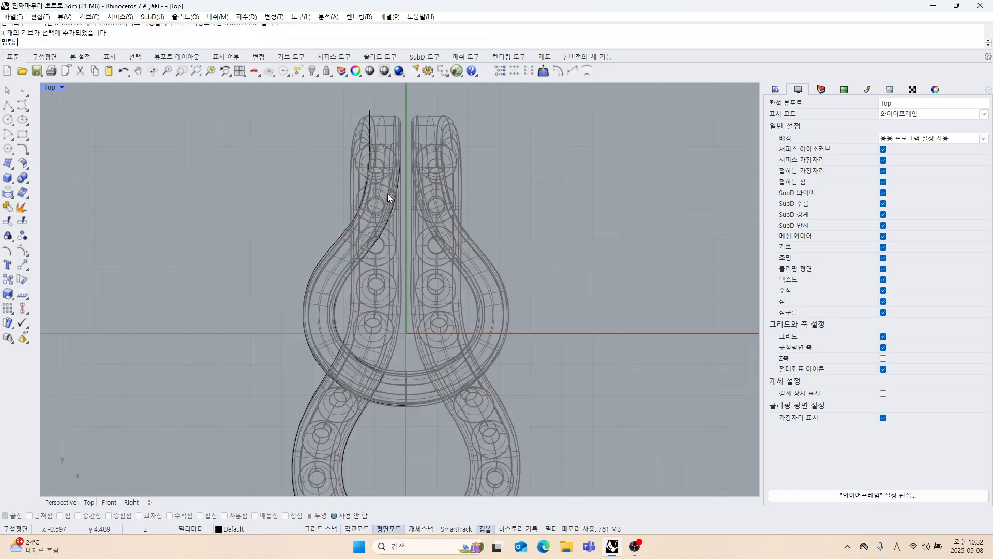
pyautogui.scroll(3, 387, 194)
pyautogui.click(370, 194)
pyautogui.scroll(-3, 369, 194)
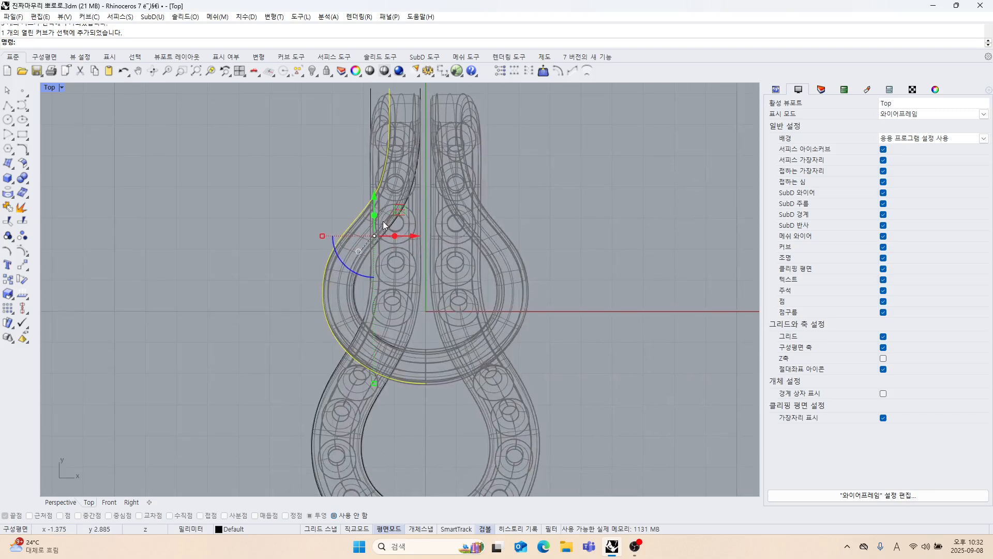
pyautogui.moveTo(383, 222); pyautogui.dragTo(374, 194, button='right')
pyautogui.click(224, 213)
pyautogui.scroll(-4, 327, 225)
pyautogui.moveTo(330, 226); pyautogui.dragTo(313, 202, button='right')
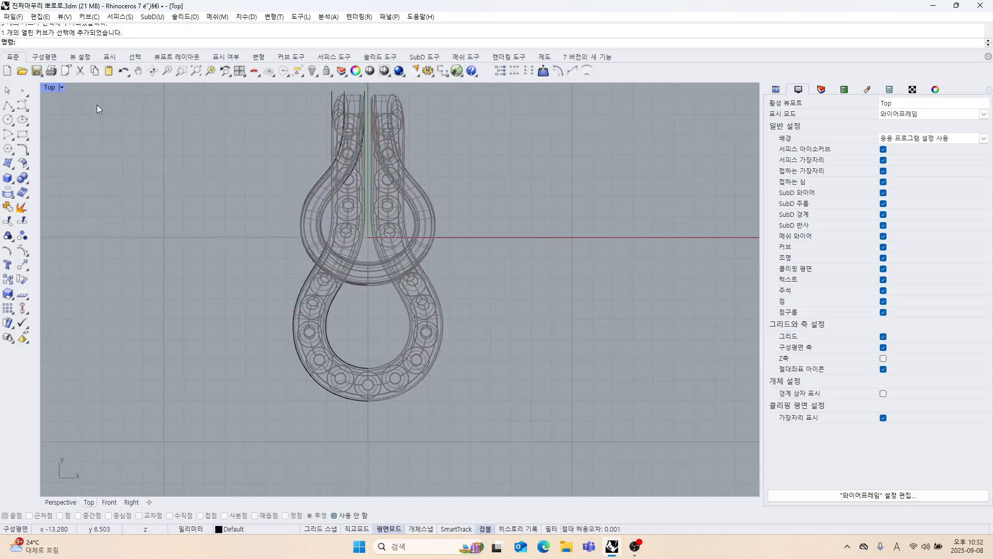
# Restore the four-viewport layout and maximize the Right view.
pyautogui.doubleClick(55, 89)
pyautogui.scroll(-5, 564, 333)
pyautogui.moveTo(564, 333); pyautogui.dragTo(585, 322, button='right')
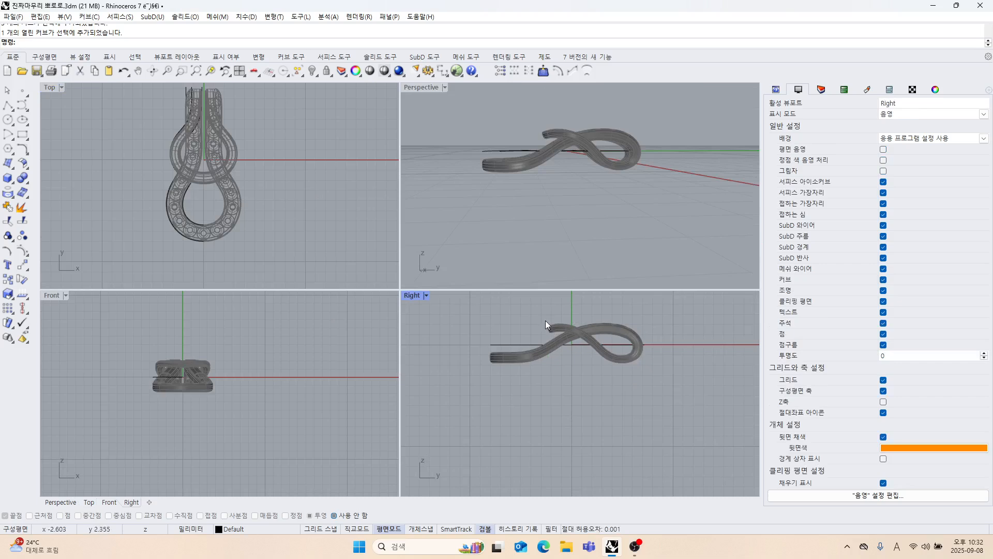
pyautogui.doubleClick(413, 294)
pyautogui.scroll(-2, 464, 303)
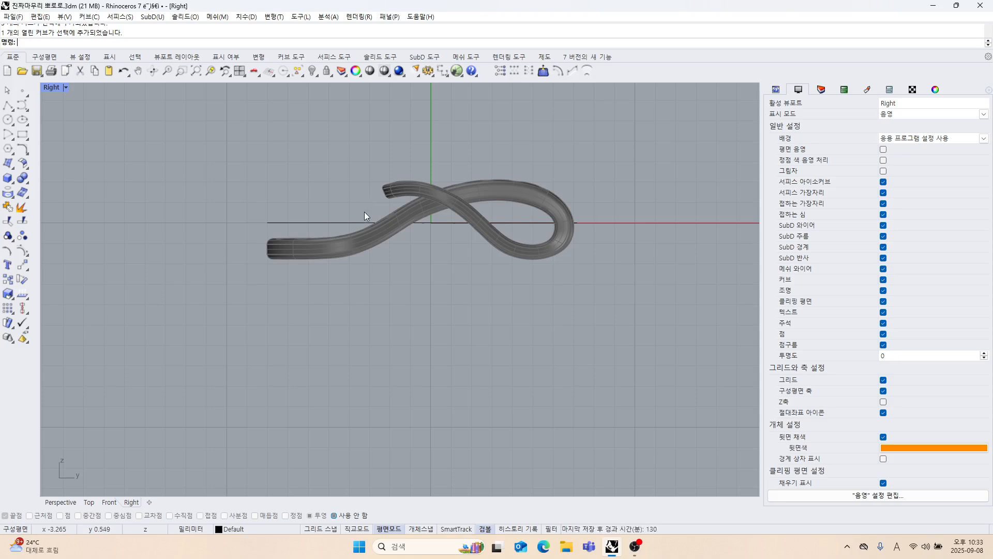
pyautogui.click(22, 105)
pyautogui.scroll(3, 268, 257)
pyautogui.click(205, 252)
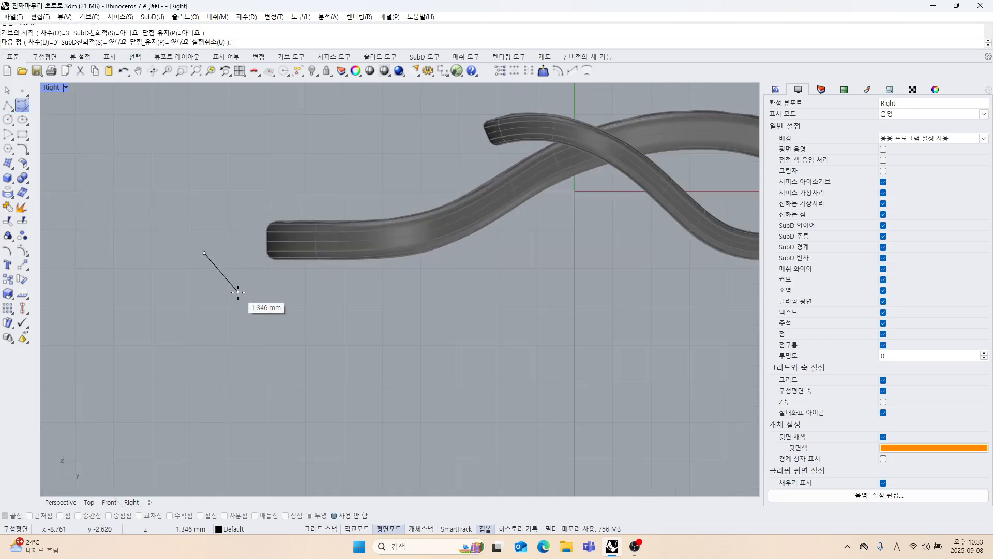
pyautogui.press('Escape')
# Start a degree 3 control-point curve beneath the band's flat left end, placing its first three points in a straight horizontal line.
pyautogui.press('Return')
pyautogui.scroll(3, 258, 263)
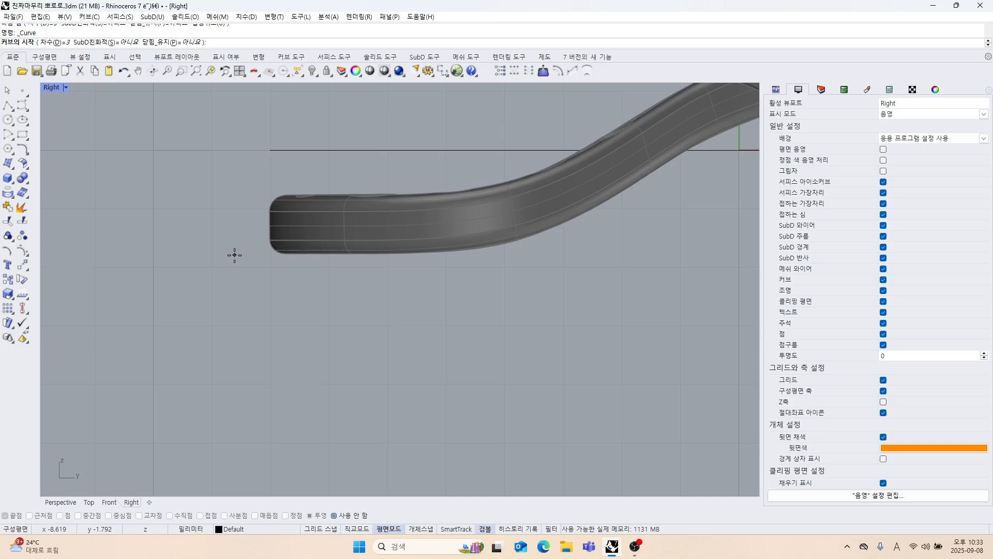
pyautogui.click(234, 255)
pyautogui.press('F8')
pyautogui.click(377, 254)
pyautogui.click(455, 256)
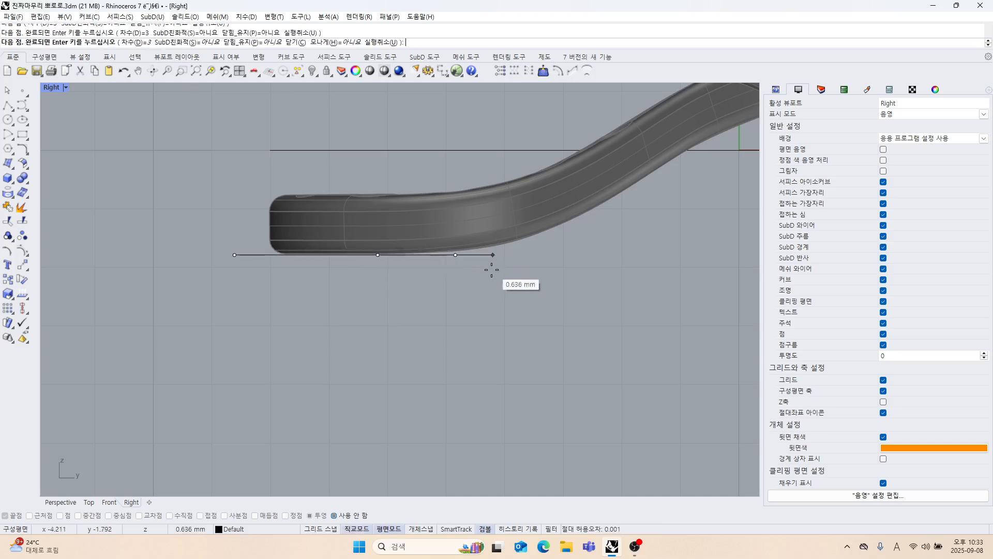
# Continue the curve freely along the underside of the rising band and beneath the top of the side profile's loop.
pyautogui.scroll(-3, 492, 270)
pyautogui.press('F8')
pyautogui.click(447, 286)
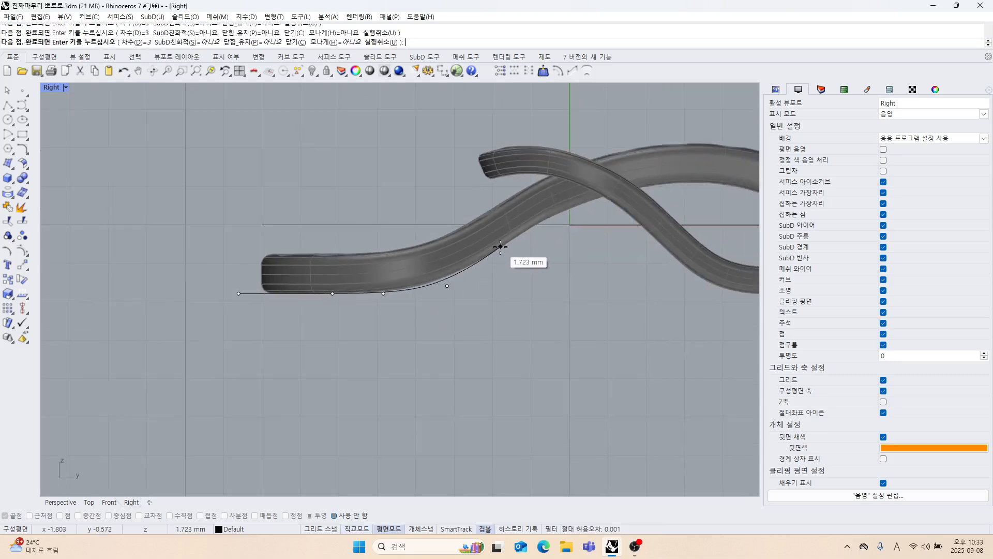
pyautogui.scroll(-3, 355, 306)
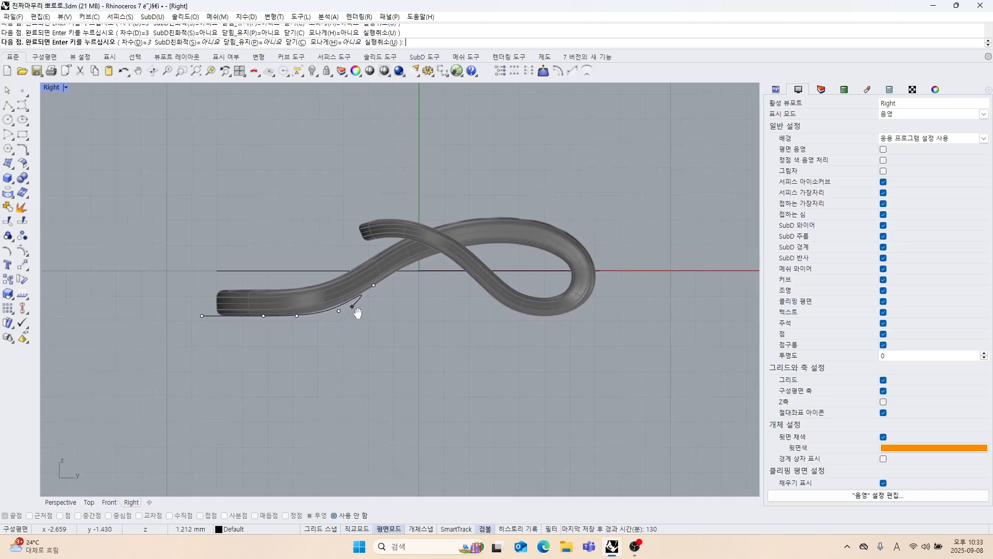
pyautogui.click(430, 255)
pyautogui.click(482, 241)
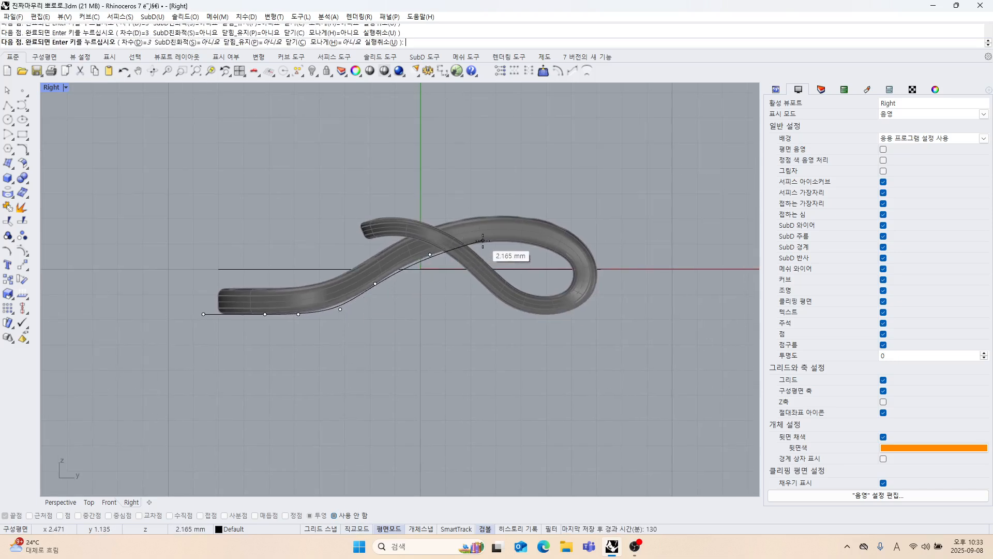
pyautogui.click(546, 240)
# Bend the curve around the right bend's inner edge, end it on the horizontal axis, and select the finished curve.
pyautogui.scroll(5, 565, 251)
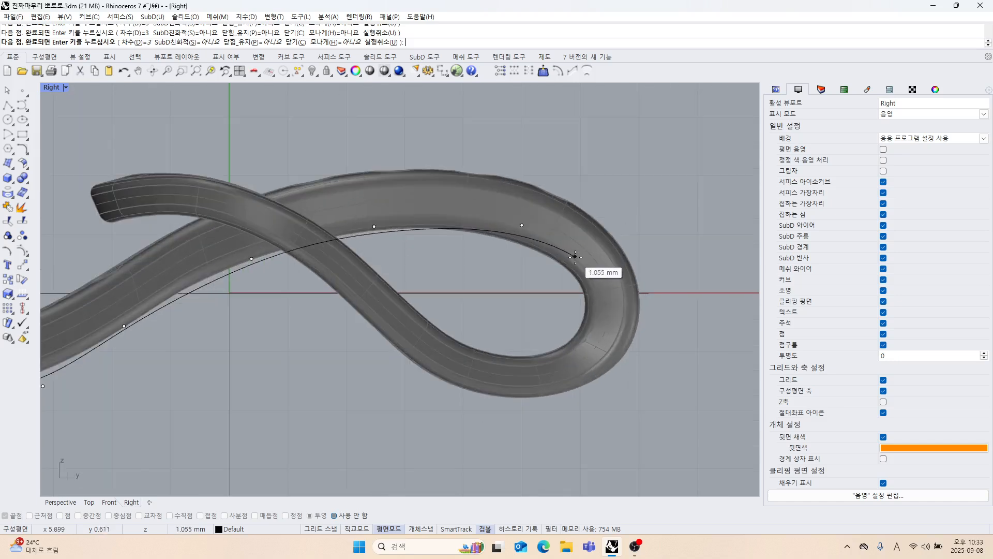
pyautogui.click(575, 256)
pyautogui.press('shift')
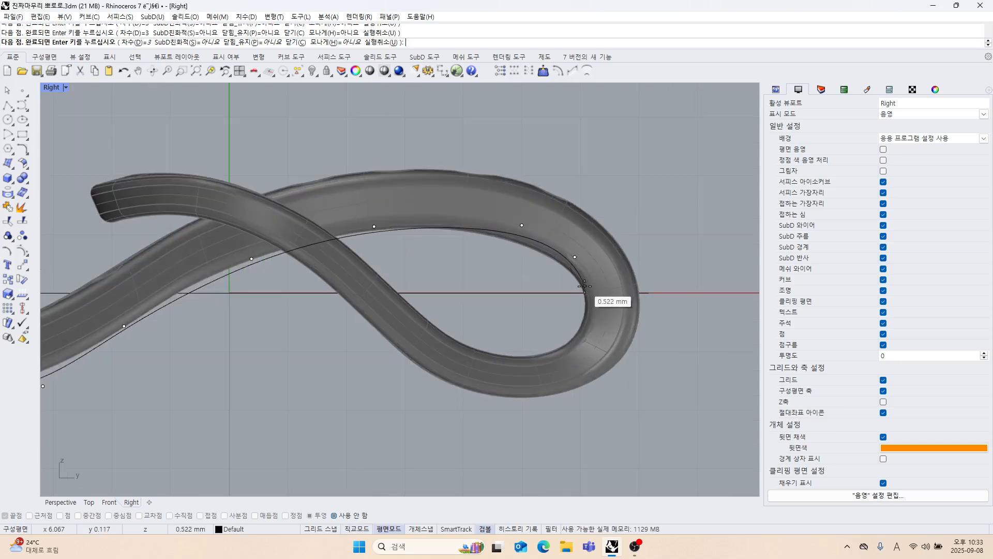
pyautogui.click(586, 291)
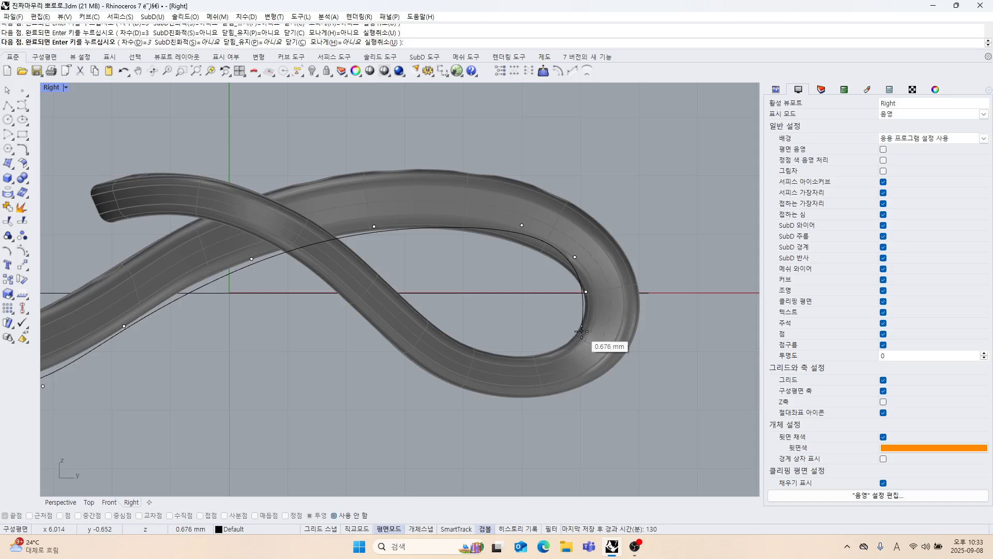
pyautogui.hotkey('ctrl', 'z')
pyautogui.scroll(3, 585, 303)
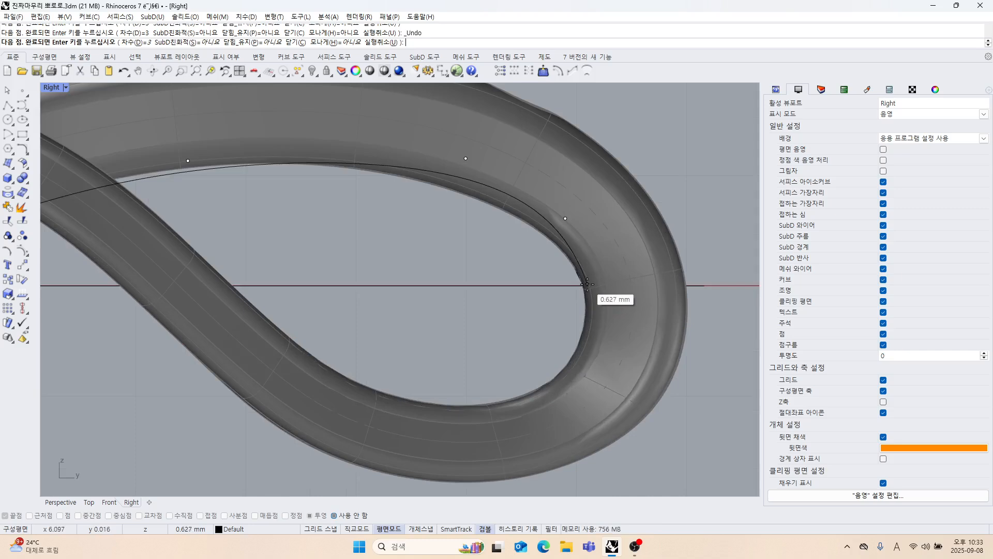
pyautogui.press('Return')
pyautogui.scroll(-6, 585, 287)
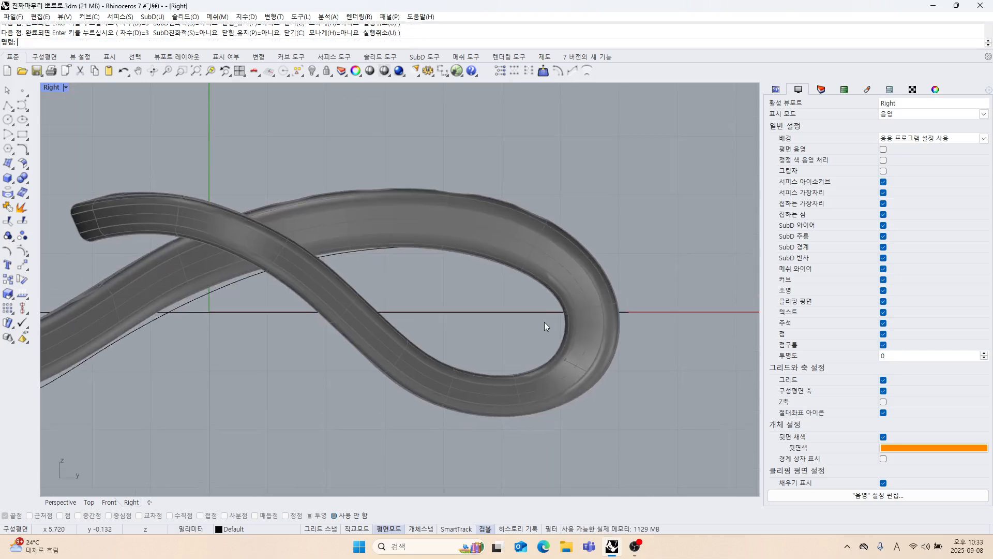
pyautogui.click(332, 283)
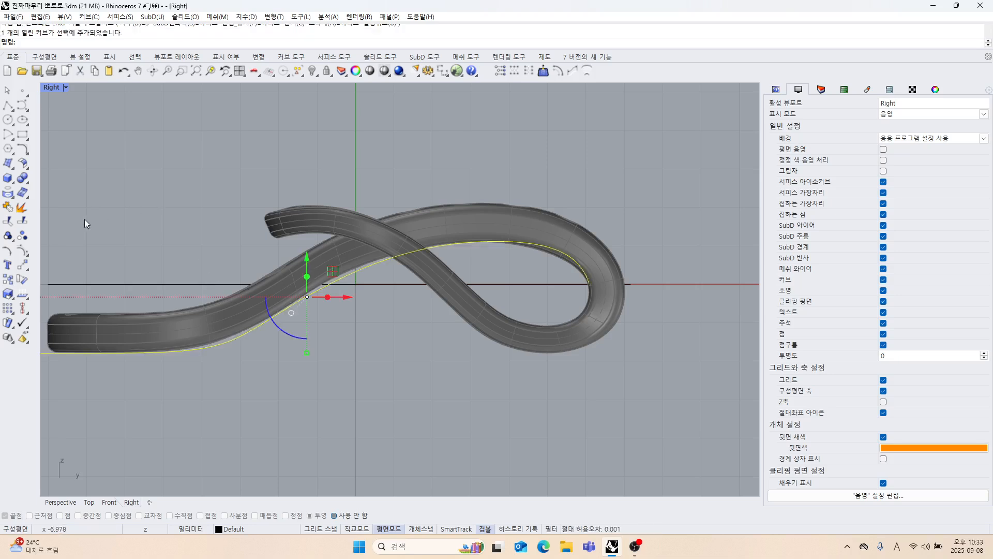
# Show the side-profile curve's control points and raise the one at the lower bend so the curve hugs the band's underside.
pyautogui.click(21, 251)
pyautogui.scroll(3, 350, 288)
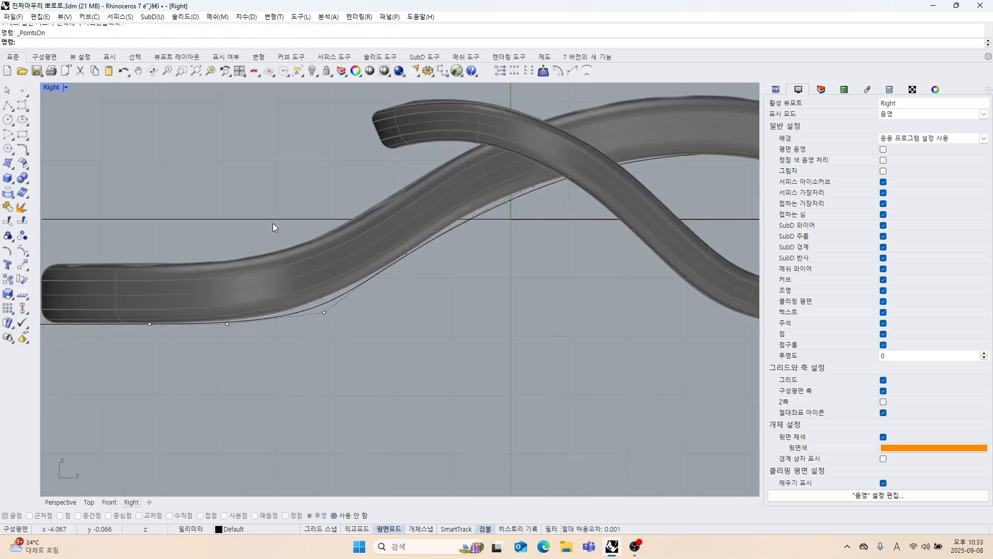
pyautogui.click(324, 313)
pyautogui.moveTo(325, 279); pyautogui.dragTo(325, 270)
pyautogui.moveTo(418, 316); pyautogui.dragTo(356, 364, button='right')
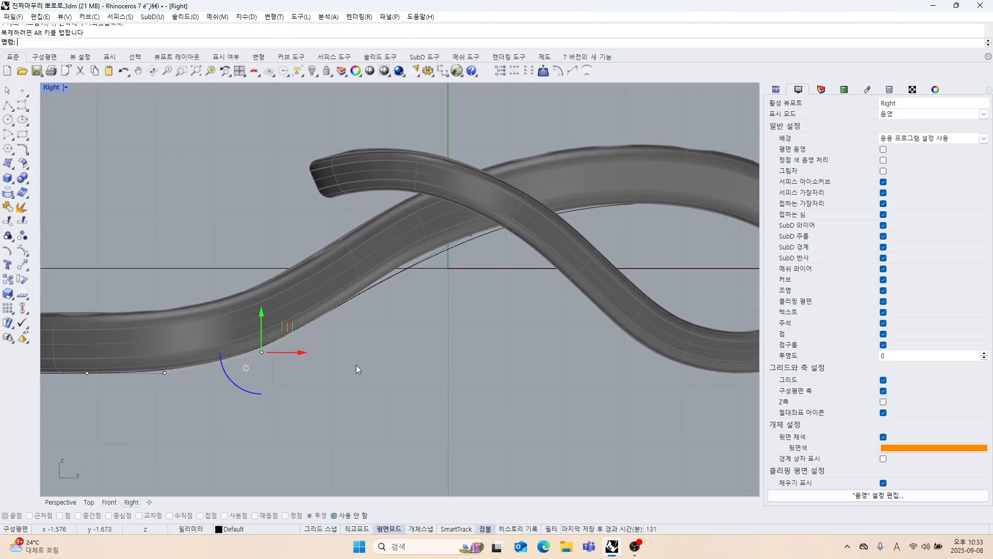
# Switch the Right view to wireframe display and raise the control point near the band crossing toward the underside edge.
pyautogui.moveTo(319, 181); pyautogui.dragTo(485, 313)
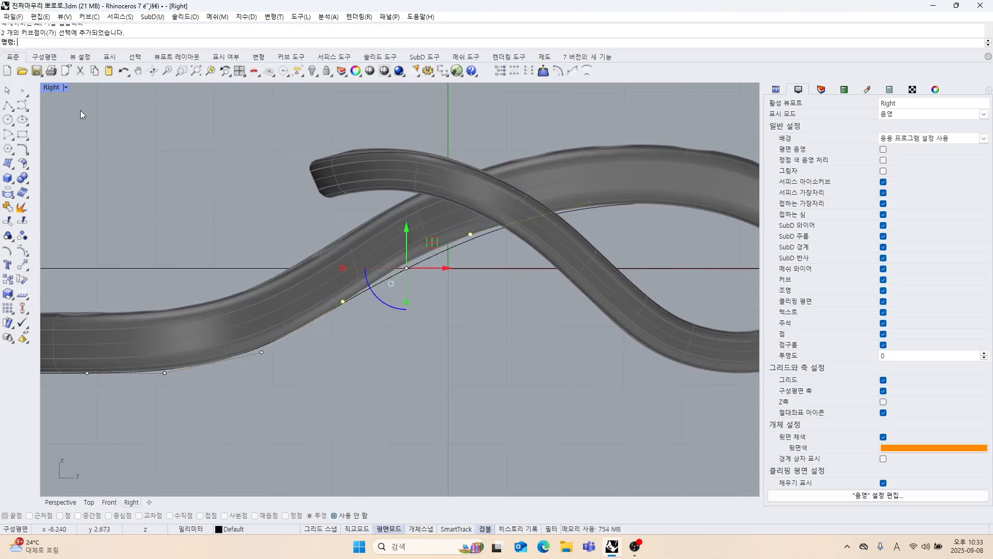
pyautogui.click(52, 87)
pyautogui.click(78, 127)
pyautogui.scroll(2, 395, 353)
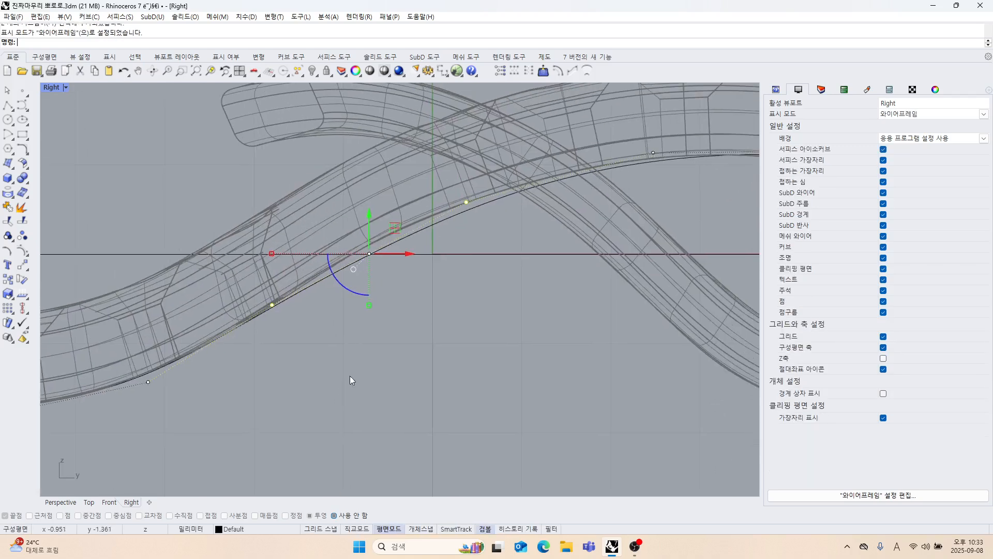
pyautogui.click(406, 301)
pyautogui.moveTo(419, 197); pyautogui.dragTo(379, 264, button='right')
pyautogui.moveTo(433, 300); pyautogui.dragTo(434, 301)
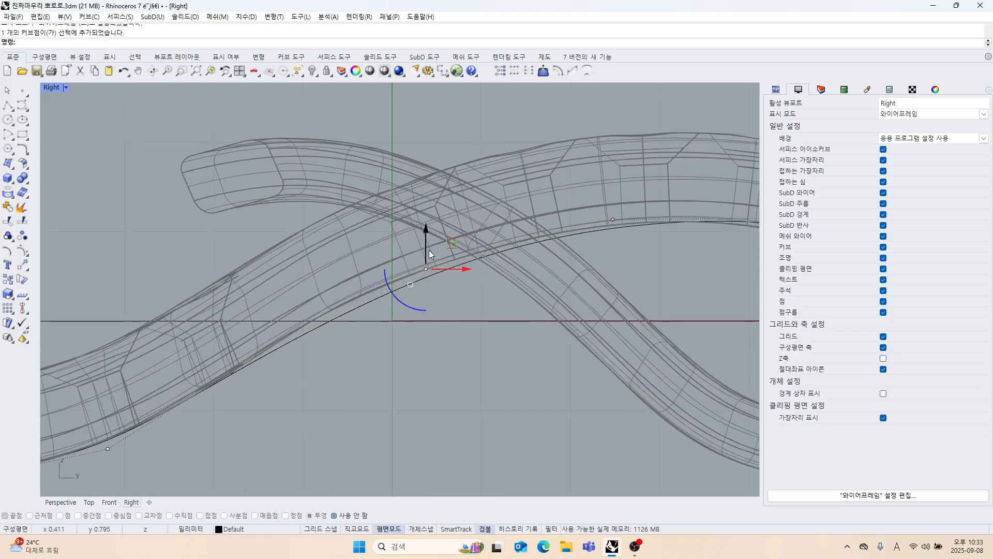
pyautogui.moveTo(447, 247); pyautogui.dragTo(422, 247)
pyautogui.moveTo(495, 298); pyautogui.dragTo(312, 334, button='right')
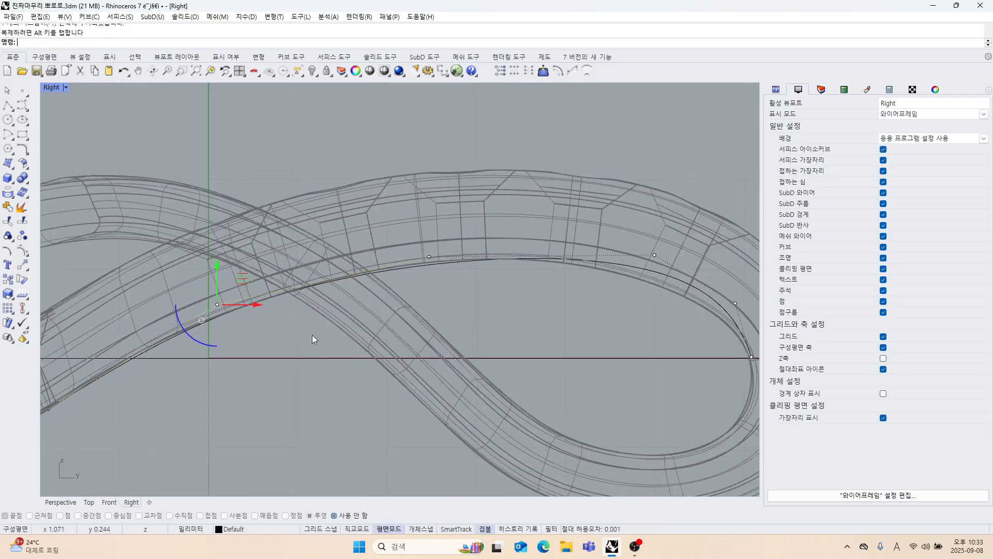
# Shift the two control points before the curve's end inward to fit the loop's inner edge at the right bend.
pyautogui.moveTo(537, 307); pyautogui.dragTo(453, 302, button='right')
pyautogui.moveTo(569, 258); pyautogui.dragTo(574, 264)
pyautogui.moveTo(569, 219); pyautogui.dragTo(541, 231)
pyautogui.moveTo(648, 290); pyautogui.dragTo(572, 272, button='right')
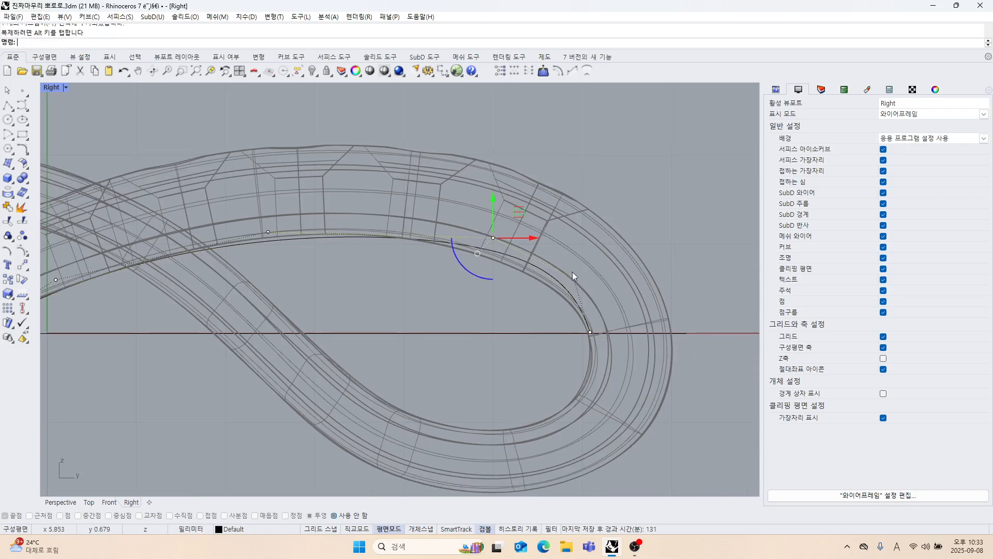
pyautogui.moveTo(574, 260)
pyautogui.mouseDown()
pyautogui.moveTo(582, 287)
pyautogui.moveTo(587, 264)
pyautogui.mouseUp()
pyautogui.scroll(4, 511, 302)
pyautogui.moveTo(511, 301); pyautogui.dragTo(519, 324, button='right')
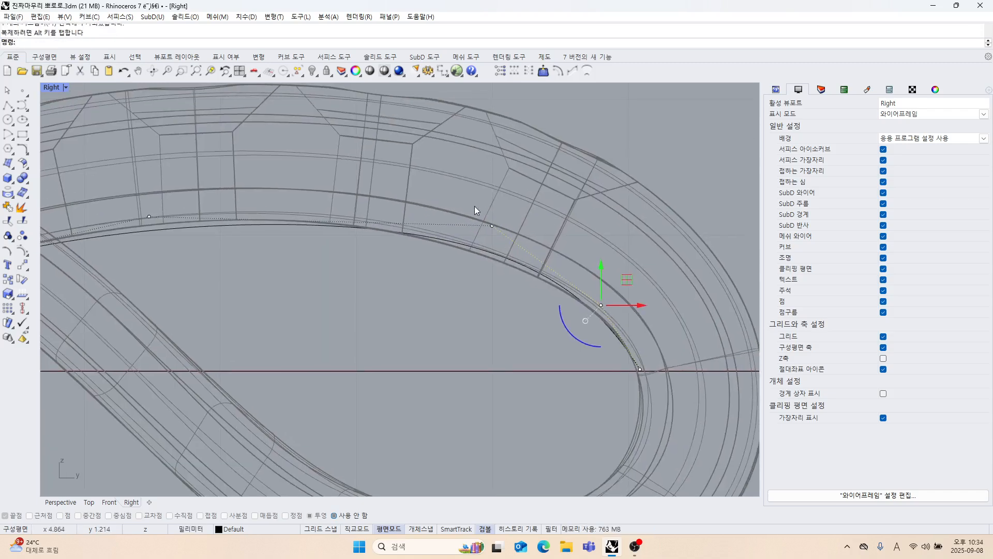
# Nudge the third-from-last control point slightly down and inward to refine the fit along the loop's inner edge.
pyautogui.moveTo(473, 206); pyautogui.dragTo(502, 238)
pyautogui.moveTo(516, 202); pyautogui.dragTo(504, 210)
pyautogui.moveTo(560, 318); pyautogui.dragTo(575, 307, button='right')
pyautogui.scroll(-4, 477, 302)
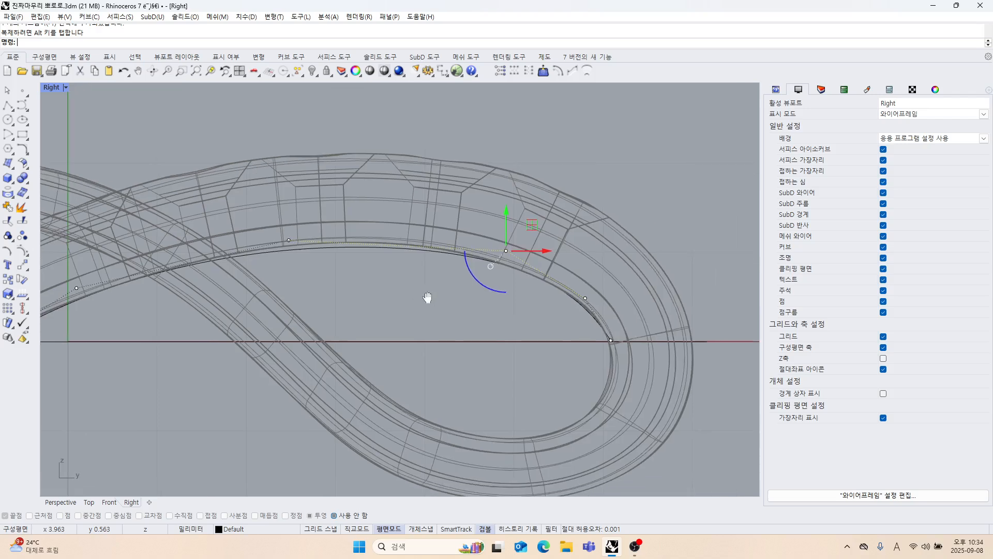
pyautogui.moveTo(431, 268); pyautogui.dragTo(484, 286, button='right')
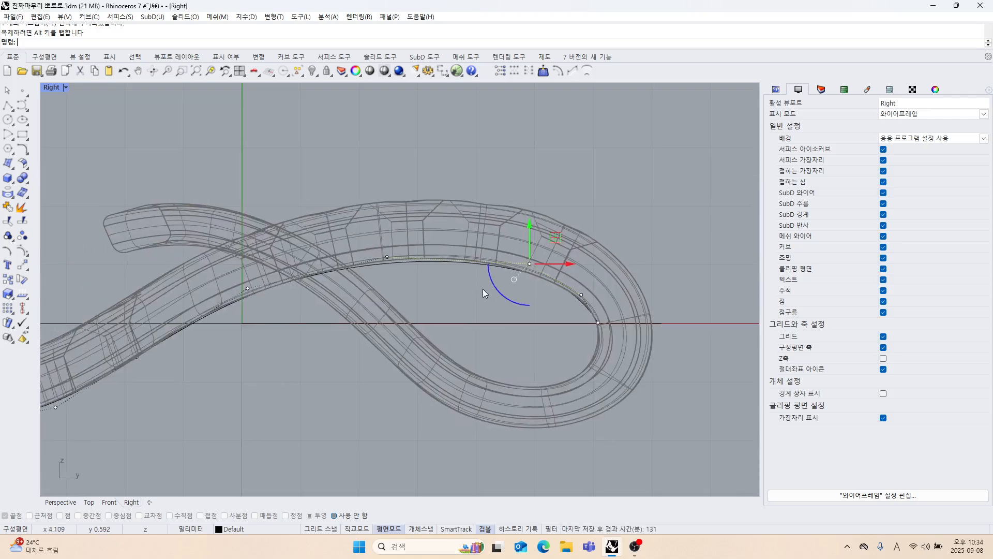
pyautogui.moveTo(489, 300); pyautogui.dragTo(459, 293, button='right')
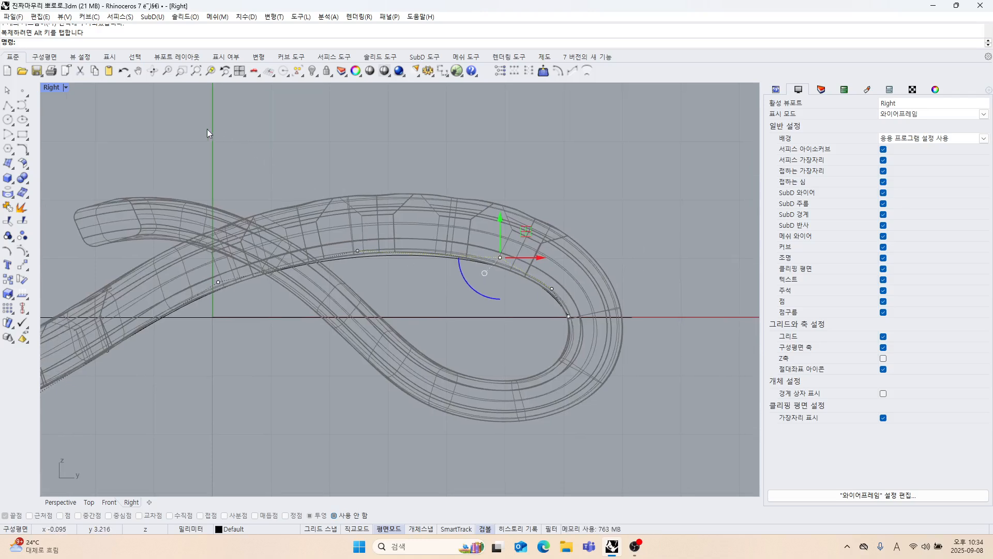
# Turn off the control points, select the side-profile curve, and restore the four-viewport layout.
pyautogui.press('Escape')
pyautogui.click(427, 255)
pyautogui.doubleClick(48, 88)
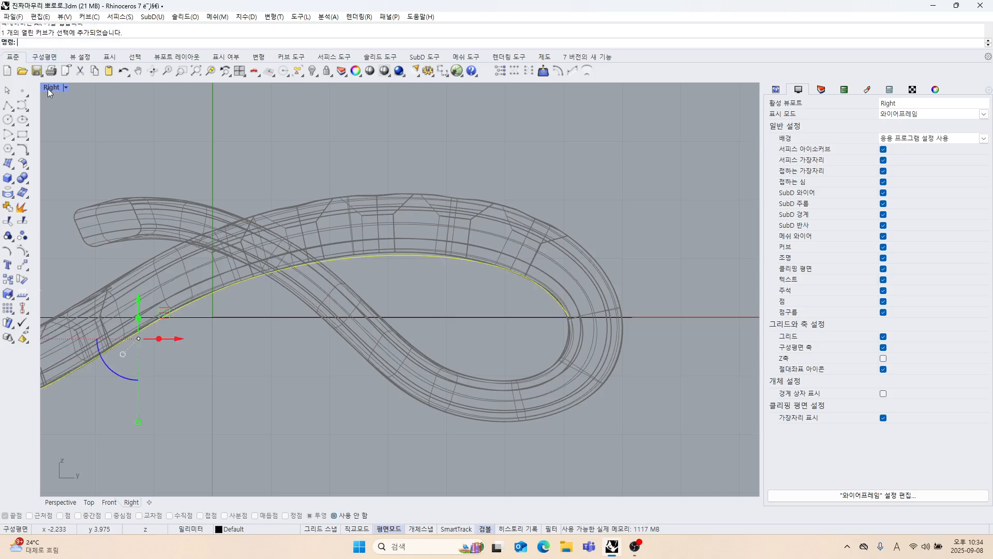
pyautogui.scroll(5, 221, 150)
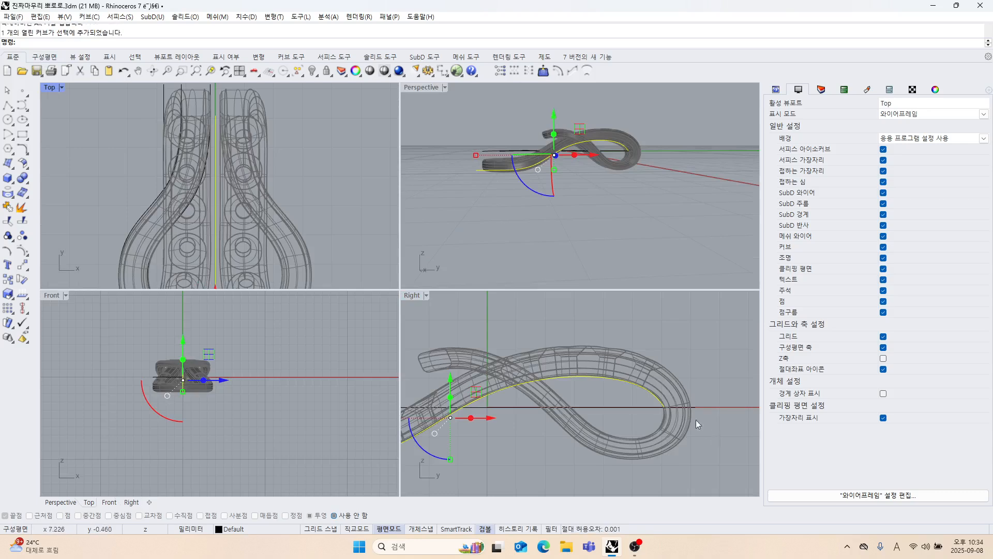
pyautogui.scroll(-5, 696, 420)
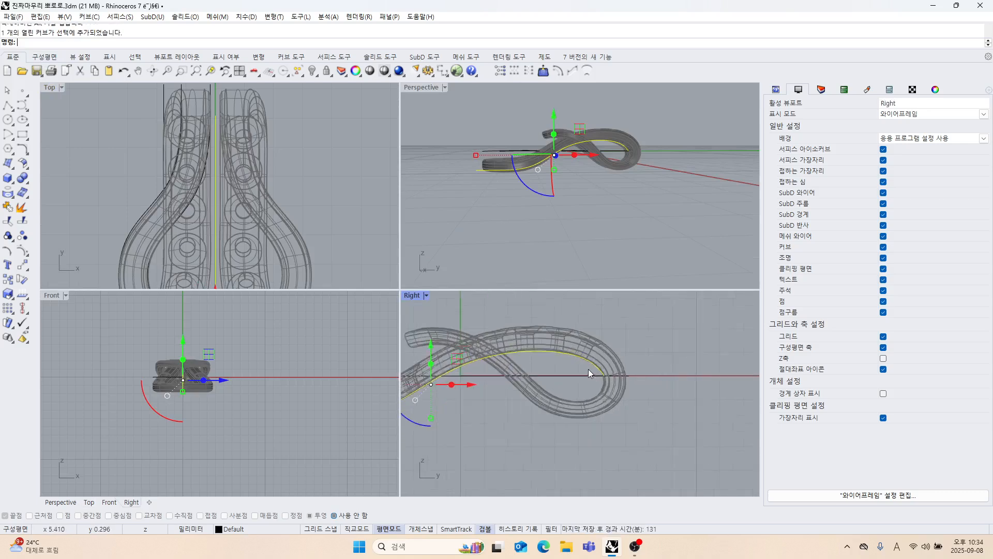
pyautogui.scroll(3, 589, 370)
pyautogui.scroll(-3, 584, 388)
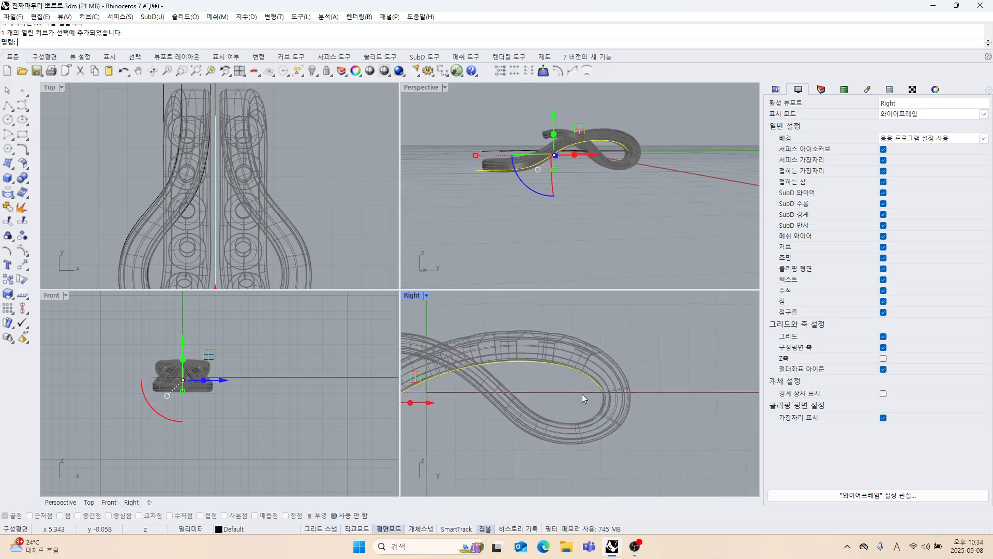
# Show the control points again and move the curve's end point along the horizontal axis to just outside the loop's outer edge.
pyautogui.click(21, 250)
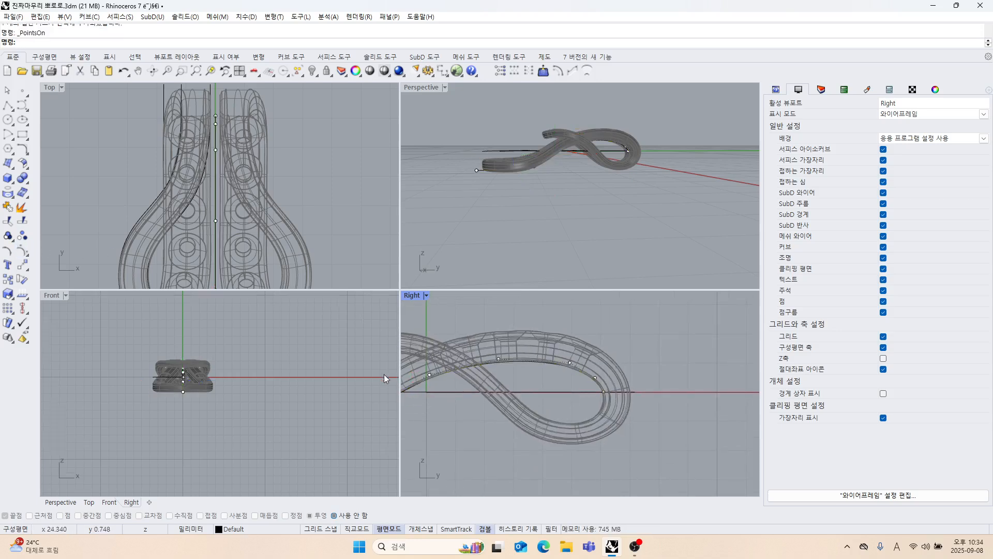
pyautogui.scroll(5, 564, 393)
pyautogui.click(573, 419)
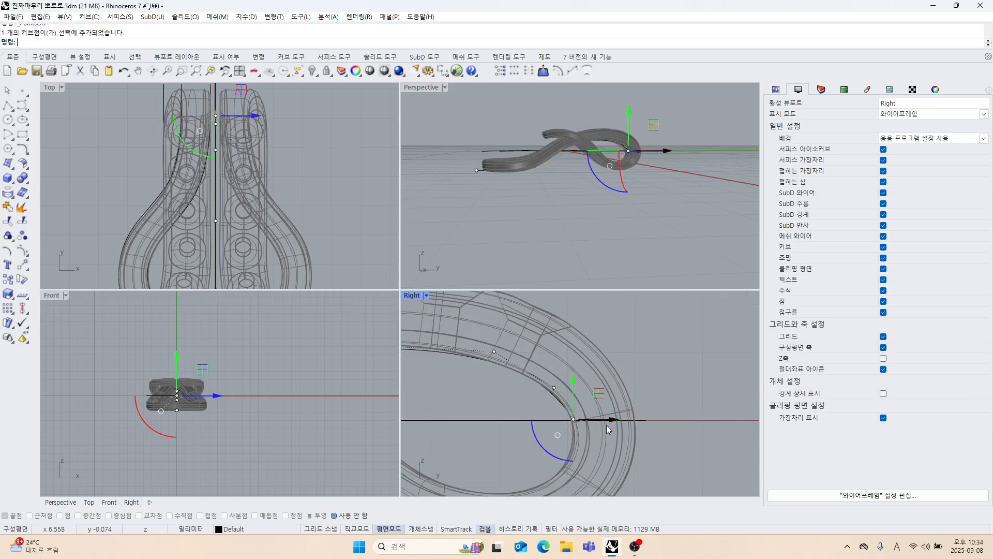
pyautogui.moveTo(613, 418); pyautogui.dragTo(694, 425)
pyautogui.click(673, 372)
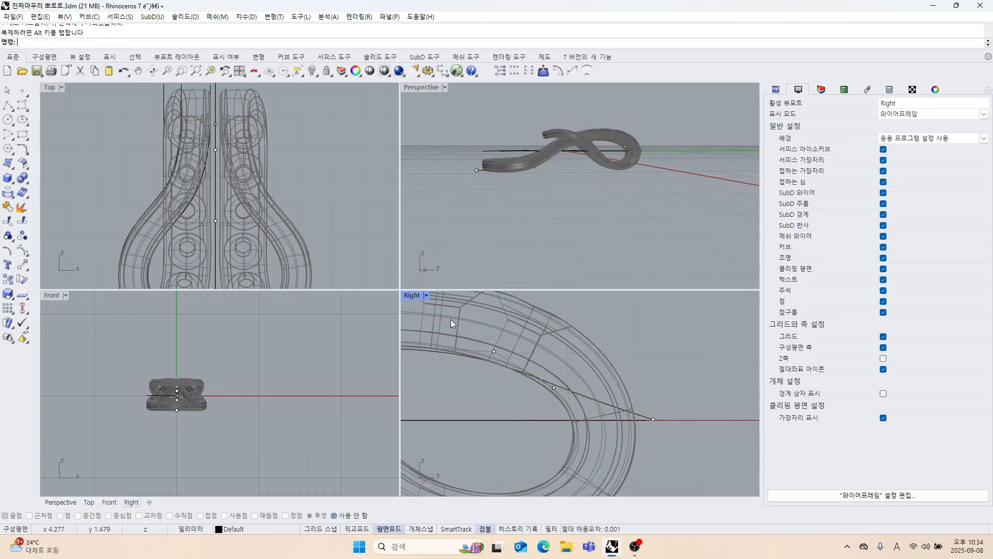
# Maximize the Right view and move the two control points before the end outward to widen the curve toward the loop's outer edge.
pyautogui.doubleClick(413, 296)
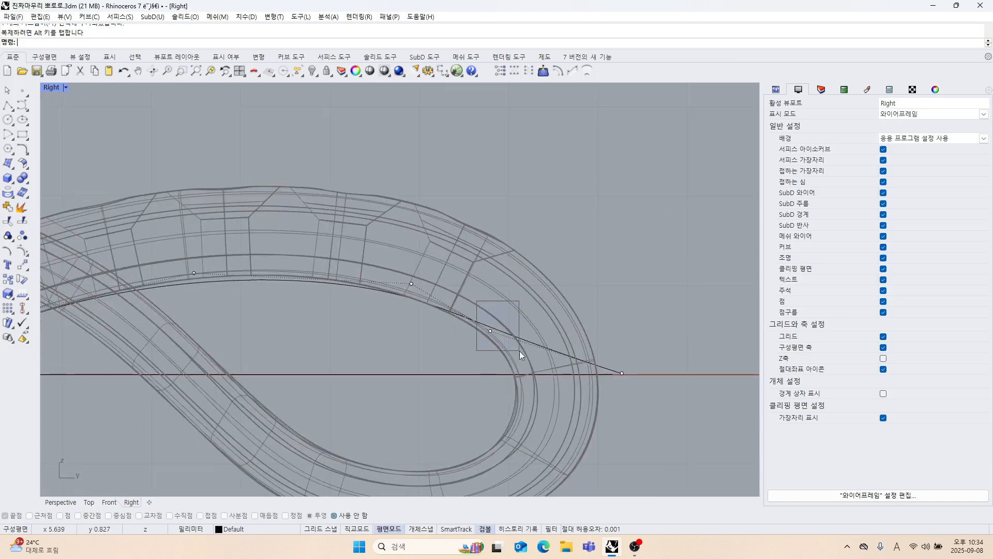
pyautogui.moveTo(519, 351); pyautogui.dragTo(519, 350)
pyautogui.moveTo(514, 306); pyautogui.dragTo(620, 315)
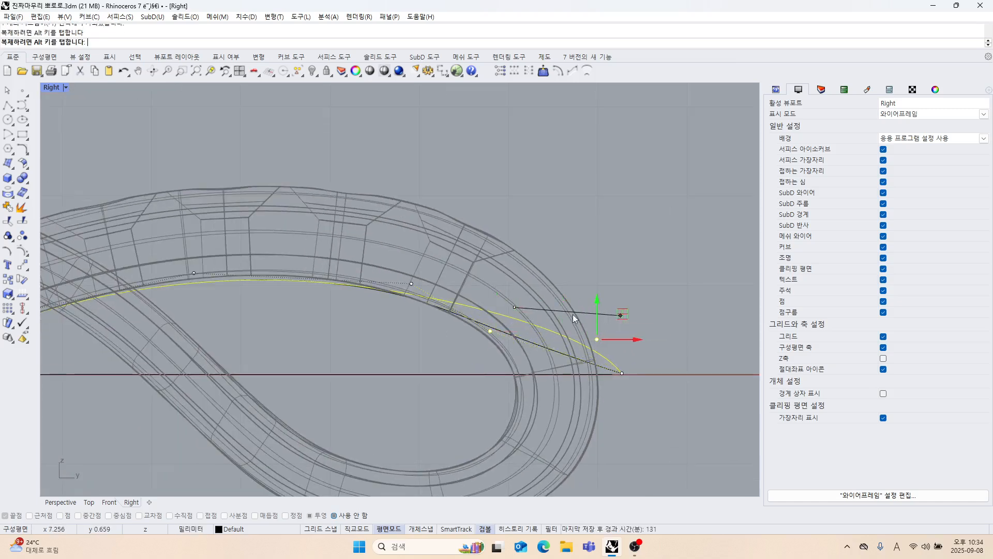
pyautogui.moveTo(403, 270); pyautogui.dragTo(558, 278)
pyautogui.moveTo(487, 340); pyautogui.dragTo(573, 322, button='right')
# Move the control point over the top of the loop slightly up and outward to smooth the curve along the underside.
pyautogui.moveTo(363, 264); pyautogui.dragTo(435, 287, button='right')
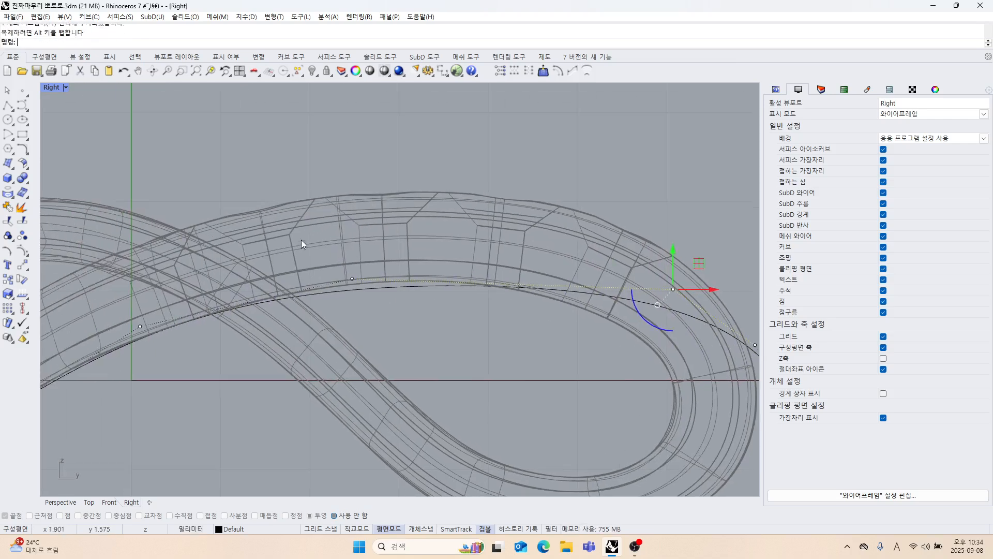
pyautogui.moveTo(301, 240); pyautogui.dragTo(386, 304)
pyautogui.moveTo(380, 257); pyautogui.dragTo(391, 249)
pyautogui.scroll(-4, 460, 351)
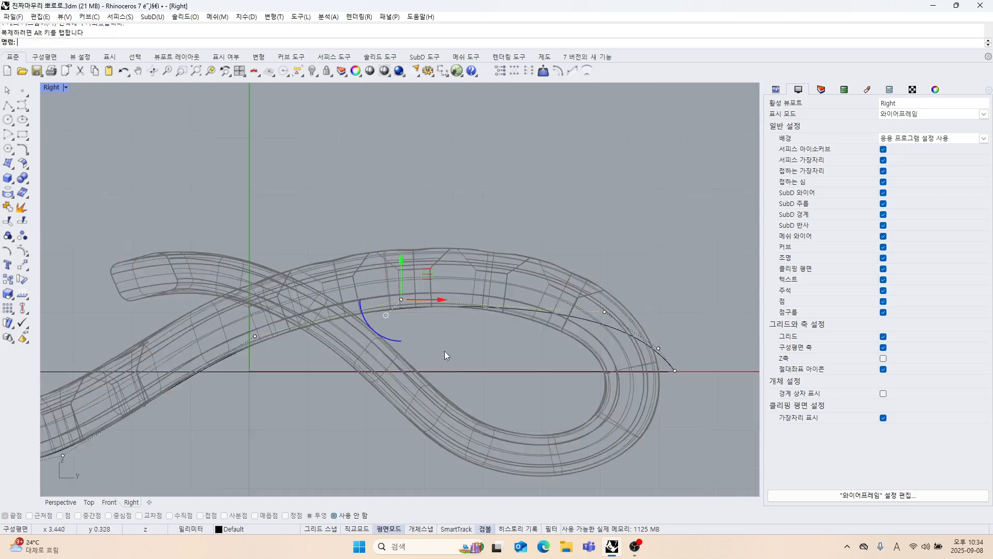
pyautogui.moveTo(445, 351); pyautogui.dragTo(363, 327, button='right')
pyautogui.moveTo(527, 383); pyautogui.dragTo(491, 356, button='right')
pyautogui.scroll(2, 565, 340)
pyautogui.scroll(-3, 572, 340)
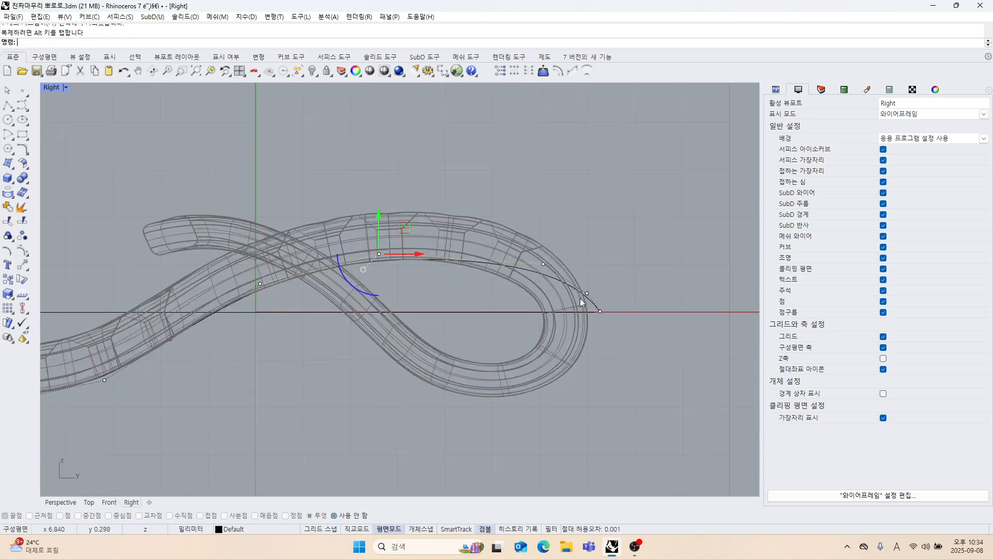
pyautogui.click(614, 353)
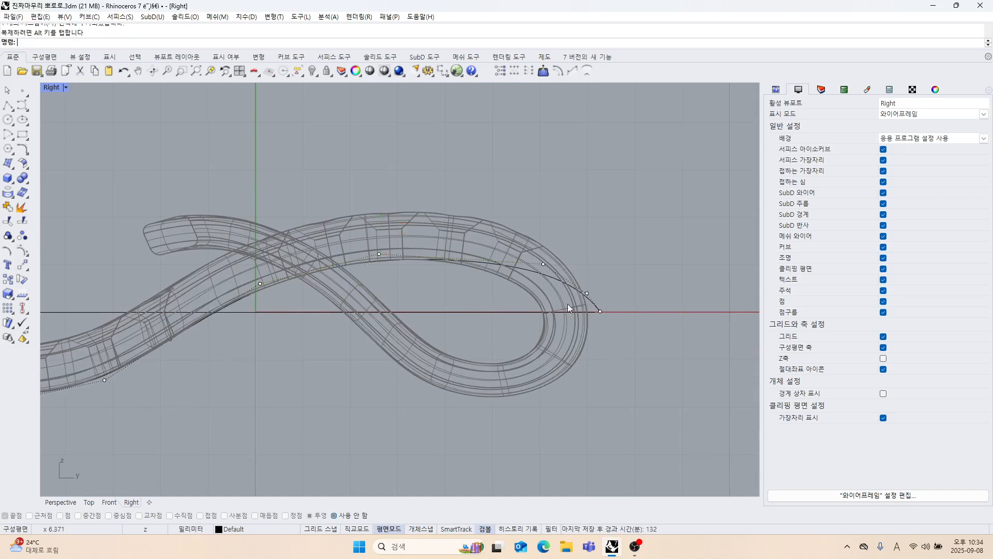
pyautogui.scroll(2, 567, 303)
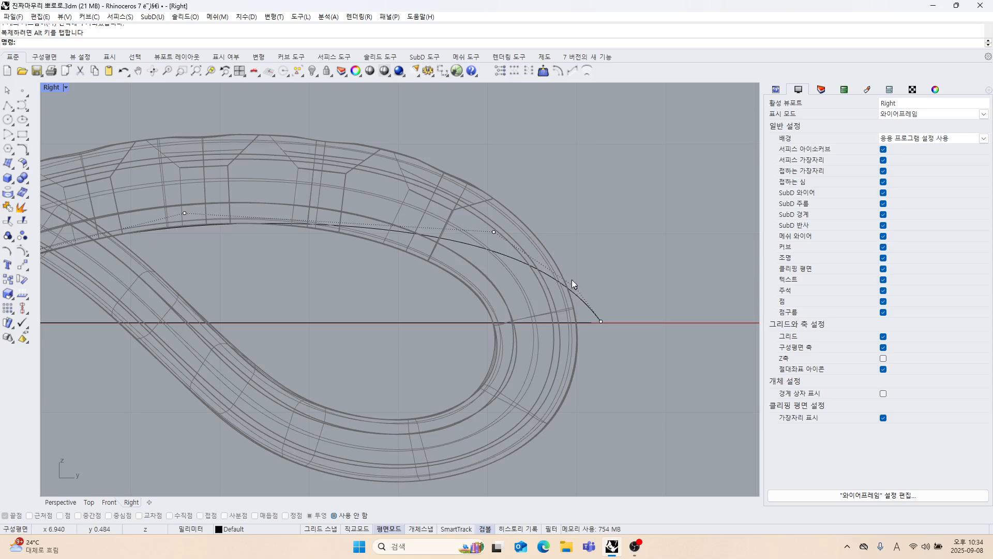
pyautogui.scroll(-5, 573, 279)
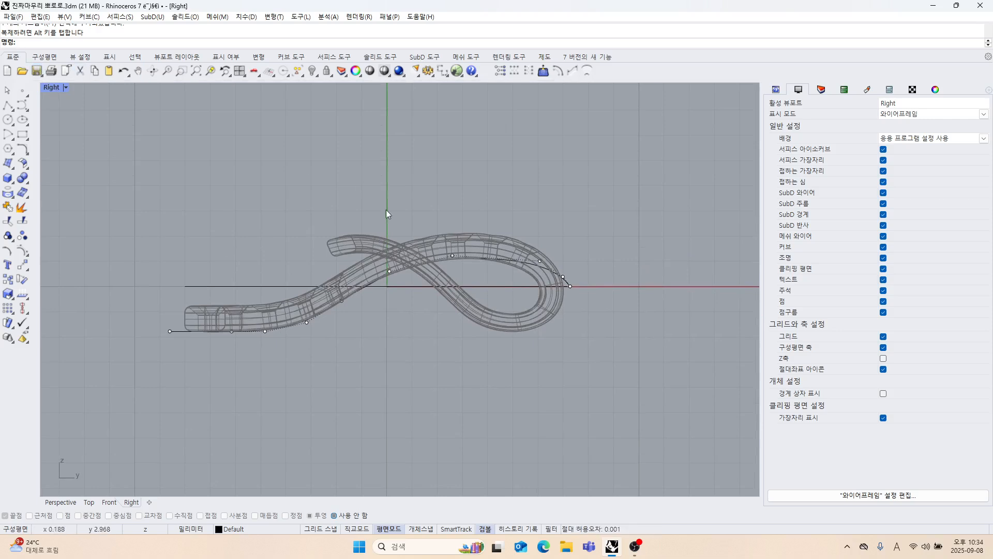
# Restore the four-viewport layout and turn off the curve's control points.
pyautogui.doubleClick(46, 90)
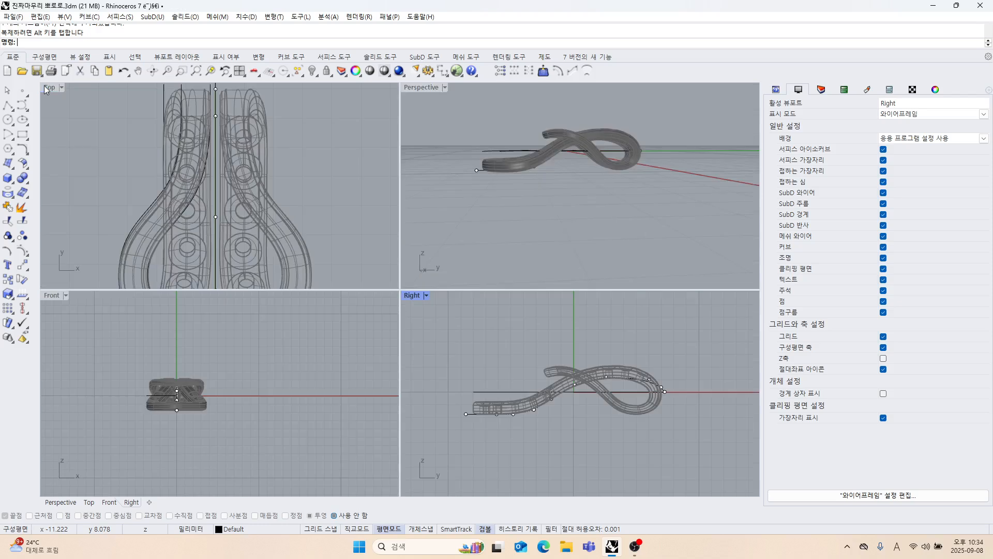
pyautogui.click(535, 212)
pyautogui.click(263, 165)
pyautogui.scroll(2, 263, 166)
pyautogui.moveTo(263, 170); pyautogui.dragTo(237, 185, button='right')
pyautogui.moveTo(569, 200); pyautogui.dragTo(364, 91, button='right')
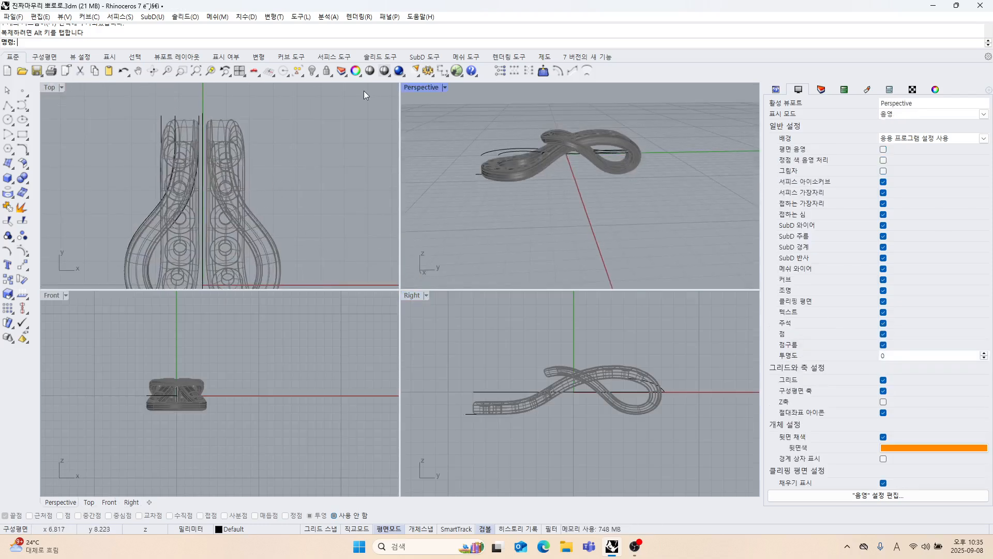
# Unlock the pendant solid and hide it, leaving only the traced curves in view.
pyautogui.click(327, 71)
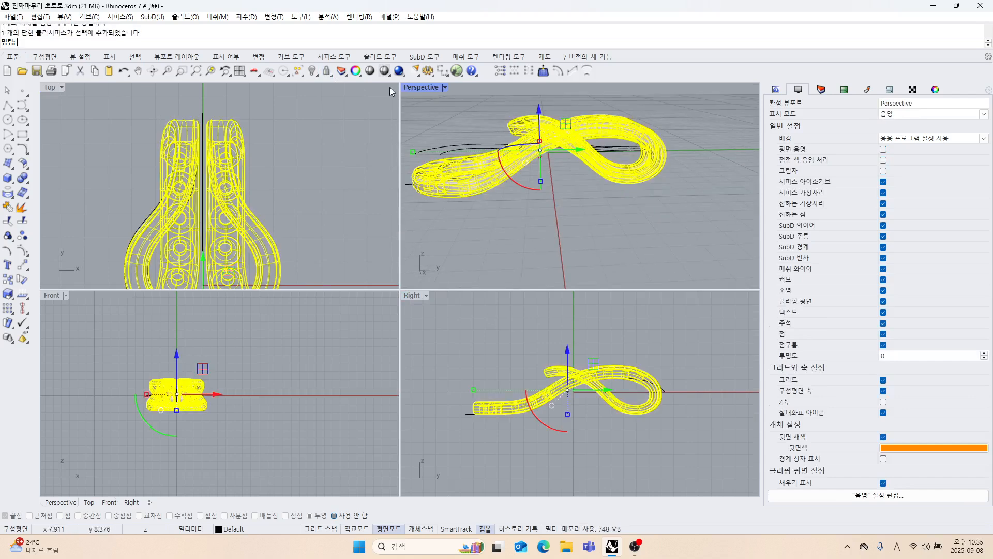
pyautogui.click(314, 72)
pyautogui.moveTo(603, 211); pyautogui.dragTo(569, 227, button='right')
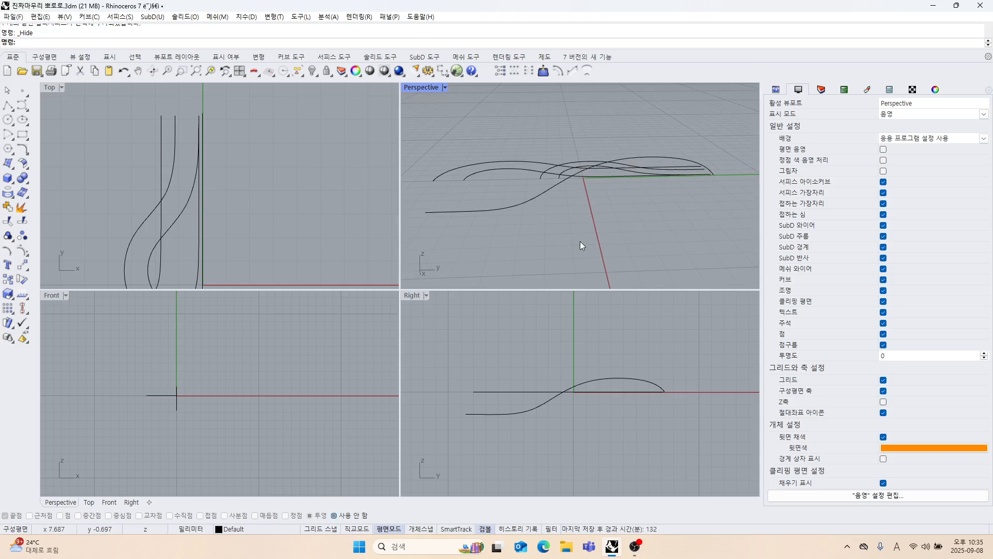
pyautogui.scroll(-3, 591, 209)
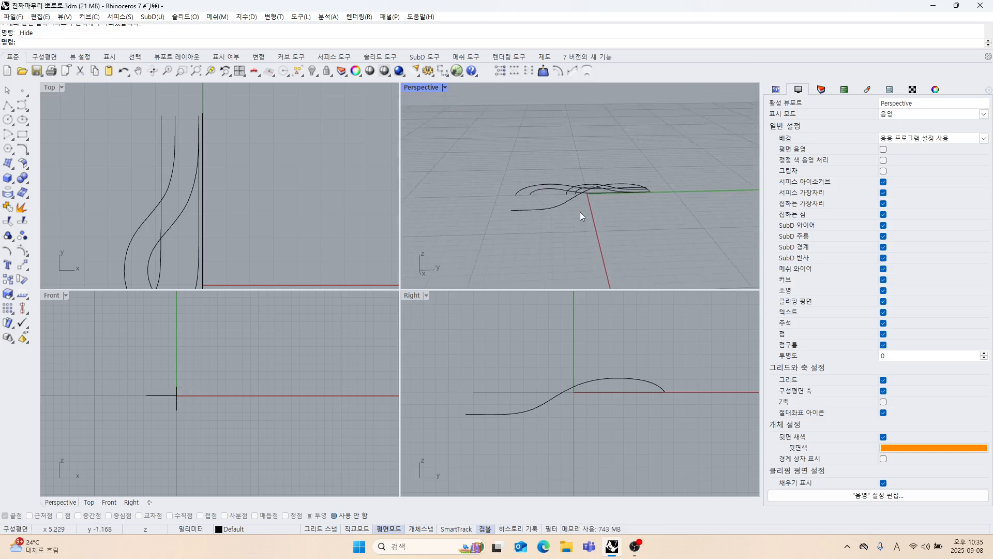
# Show the hidden pendant solid to compare it with the curves, and undo showing it.
pyautogui.rightClick(318, 75)
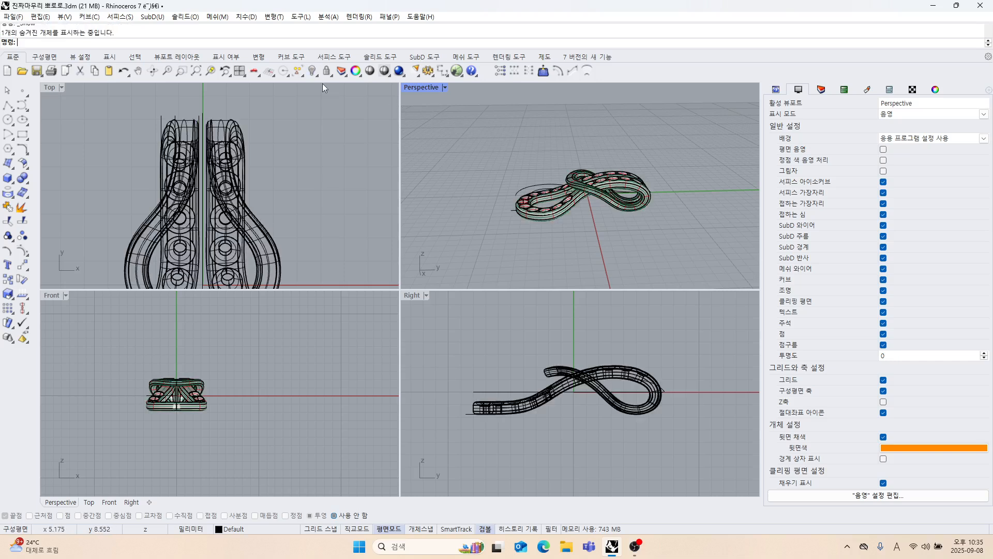
pyautogui.scroll(6, 606, 206)
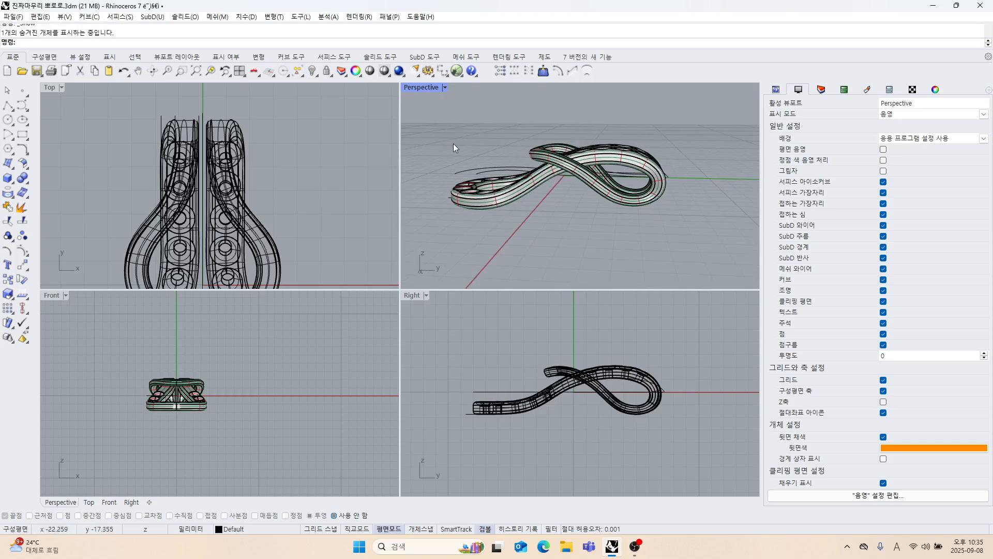
pyautogui.hotkey('ctrl', 'z')
# Build a 3D curve from the strand's outer flat Top-view curve and the side-profile curve with Curve From Two Views.
pyautogui.moveTo(484, 179); pyautogui.dragTo(576, 234, button='right')
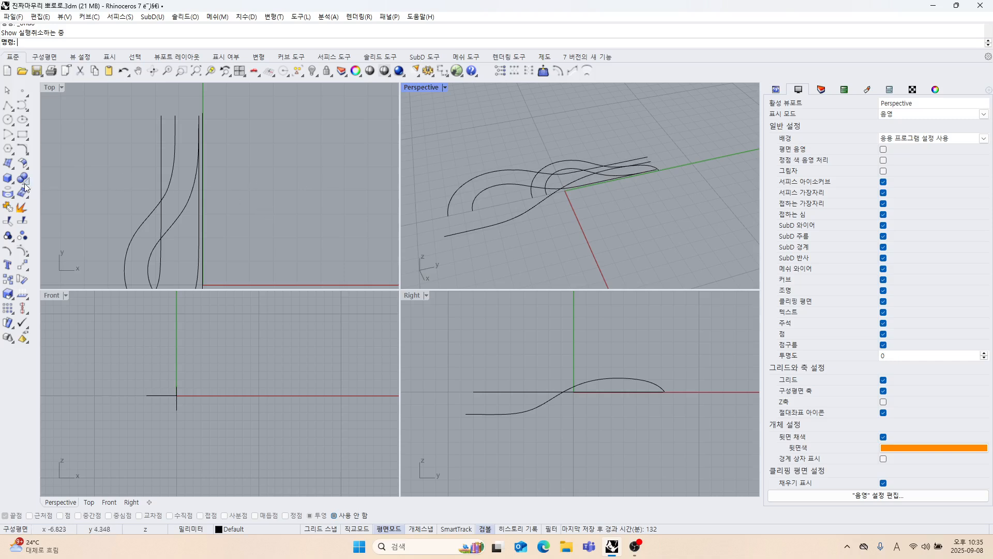
pyautogui.click(29, 154)
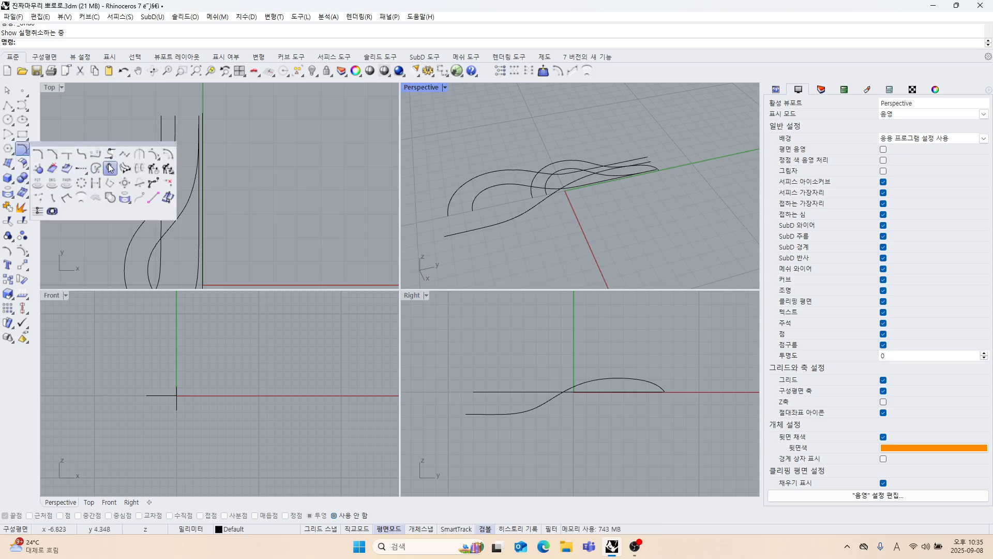
pyautogui.click(109, 169)
pyautogui.moveTo(491, 207); pyautogui.dragTo(515, 154, button='right')
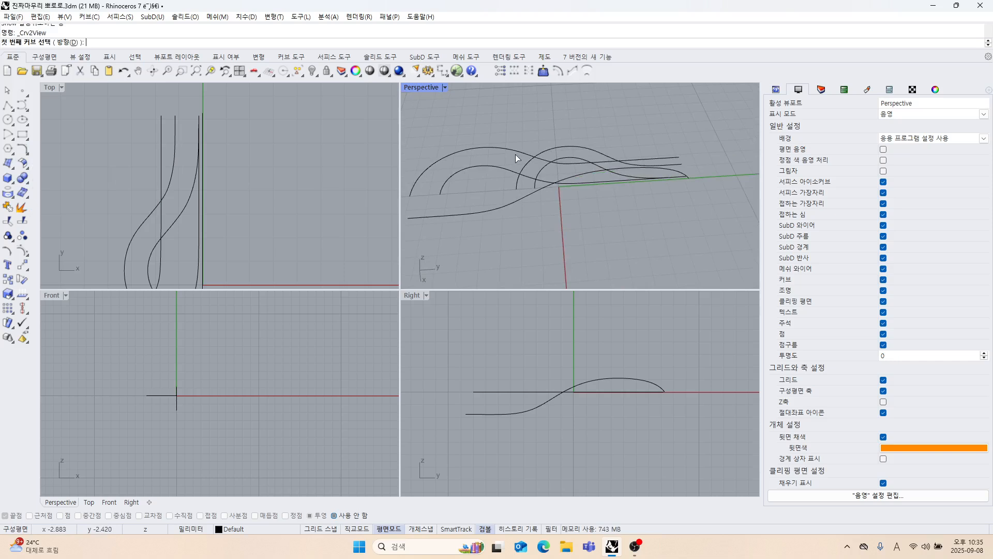
pyautogui.click(516, 153)
pyautogui.click(526, 199)
# Build a second 3D curve from the strand's inner flat Top-view curve and the same side-profile curve with Curve From Two Views.
pyautogui.moveTo(560, 225)
pyautogui.mouseDown(button='right')
pyautogui.moveTo(580, 203)
pyautogui.moveTo(576, 230)
pyautogui.mouseUp(button='right')
pyautogui.rightClick(576, 229)
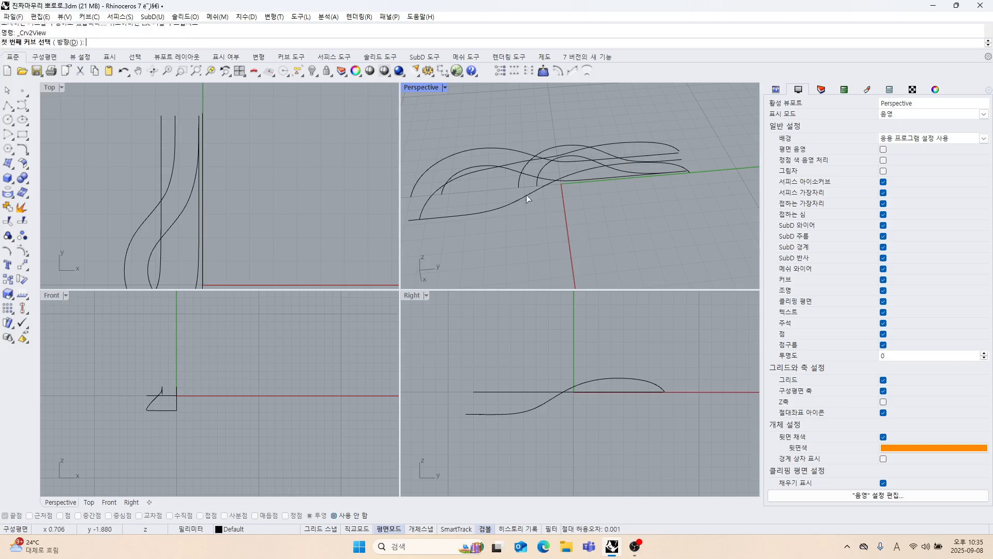
pyautogui.scroll(5, 526, 194)
pyautogui.moveTo(526, 194); pyautogui.dragTo(514, 194, button='right')
pyautogui.scroll(-3, 514, 200)
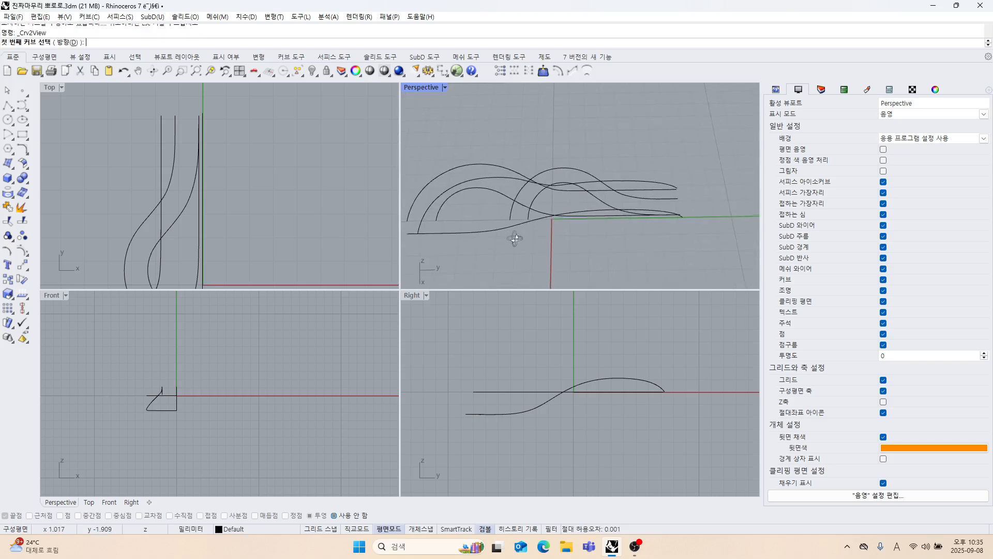
pyautogui.moveTo(560, 245); pyautogui.dragTo(505, 182, button='right')
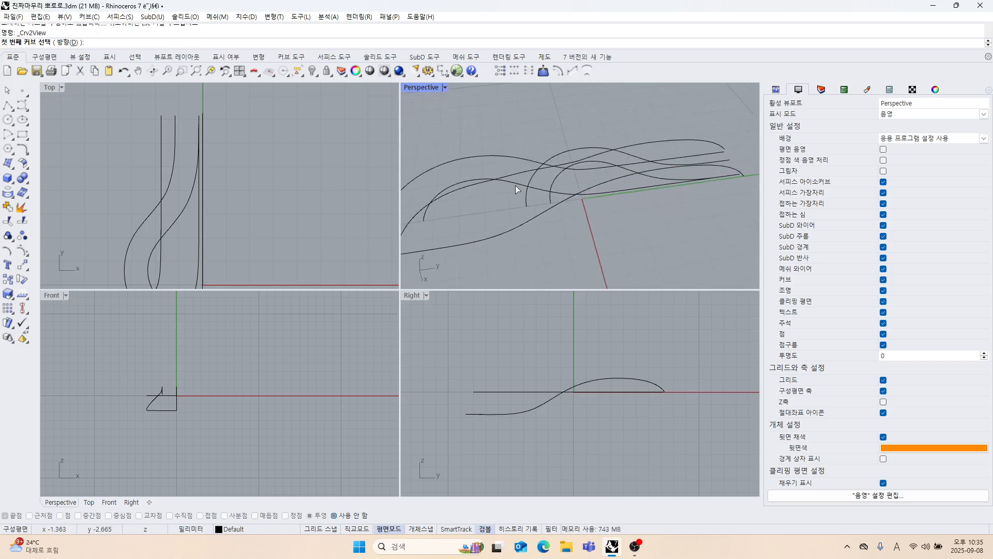
pyautogui.click(515, 185)
pyautogui.click(525, 225)
pyautogui.moveTo(525, 225); pyautogui.dragTo(523, 202, button='right')
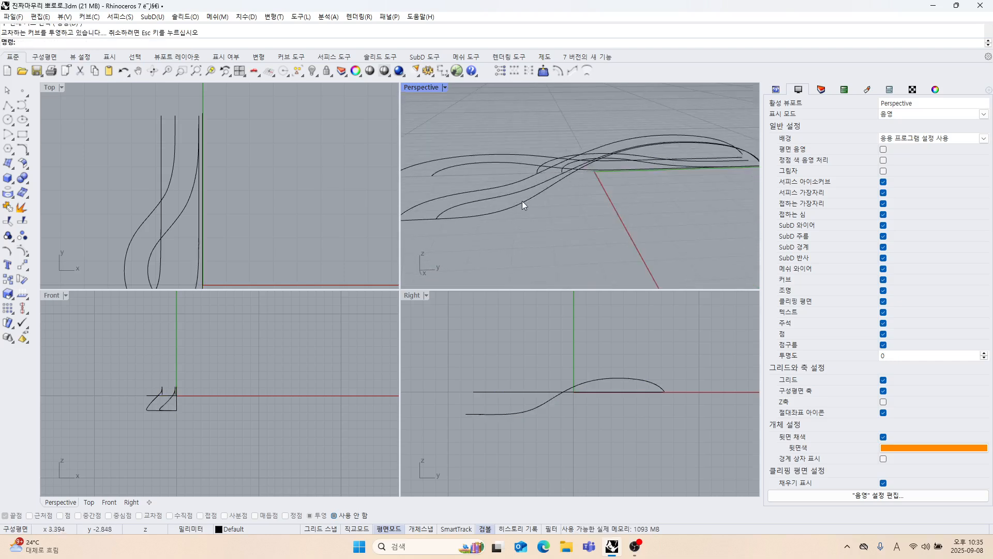
# Hide the side-profile curve and delete the two flat Top-view curves used to build the 3D curves.
pyautogui.click(521, 203)
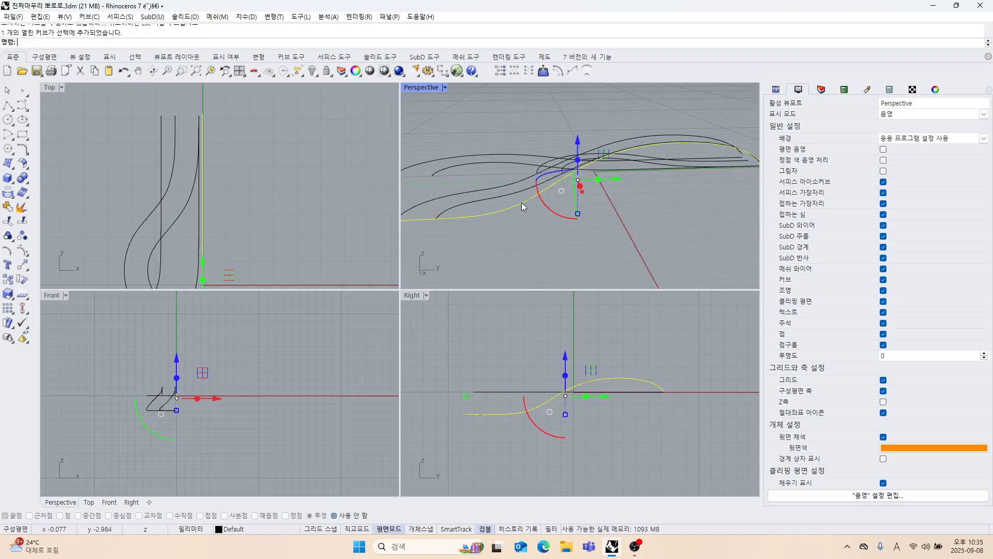
pyautogui.click(313, 73)
pyautogui.moveTo(601, 249); pyautogui.dragTo(508, 208, button='right')
pyautogui.moveTo(508, 208); pyautogui.dragTo(484, 172)
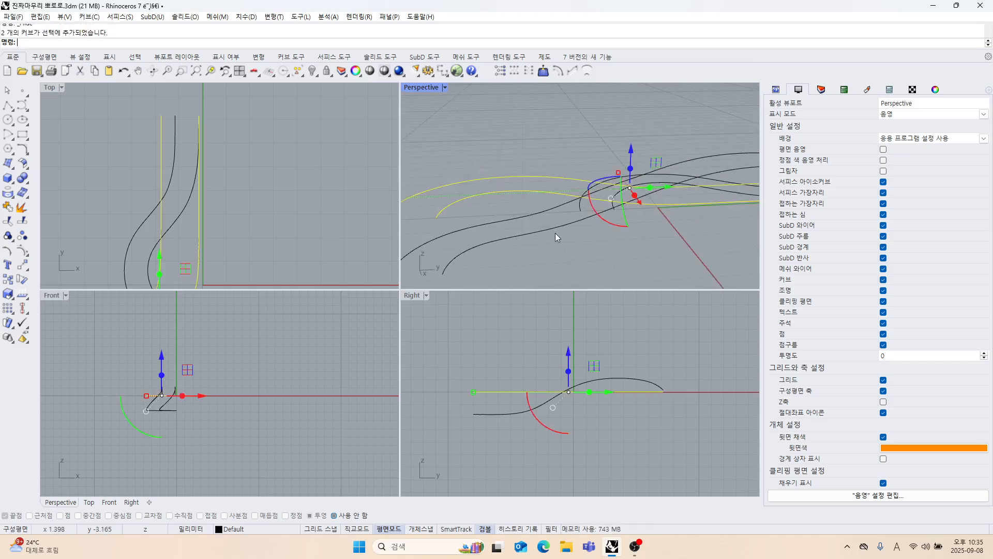
pyautogui.press('Delete')
pyautogui.moveTo(560, 234)
pyautogui.mouseDown(button='right')
pyautogui.moveTo(585, 282)
pyautogui.moveTo(566, 233)
pyautogui.moveTo(527, 215)
pyautogui.moveTo(528, 255)
pyautogui.moveTo(556, 243)
pyautogui.moveTo(589, 248)
pyautogui.moveTo(561, 223)
pyautogui.moveTo(553, 235)
pyautogui.mouseUp(button='right')
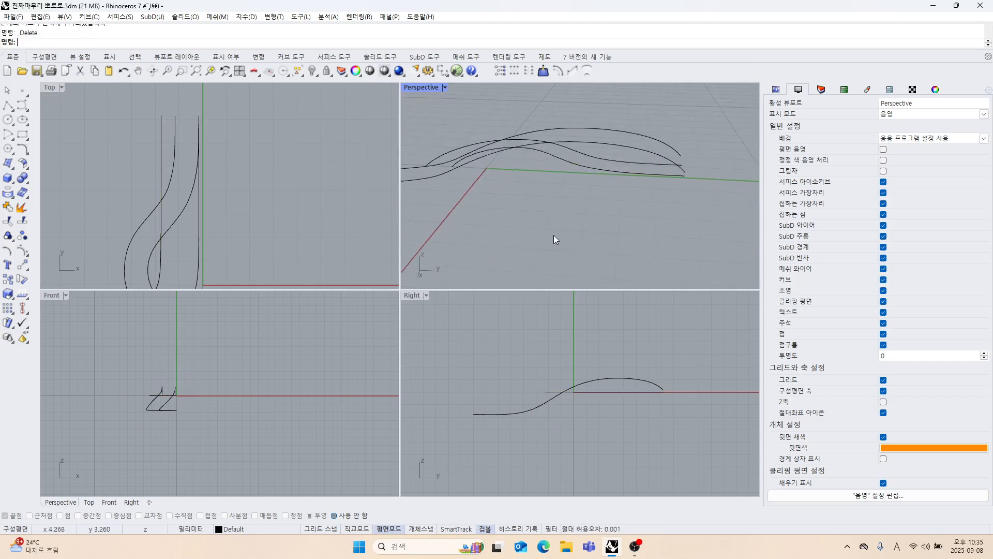
# Hide the two 3D curves, leaving the remaining flat Top-view pair in view.
pyautogui.moveTo(477, 162); pyautogui.dragTo(579, 212, button='right')
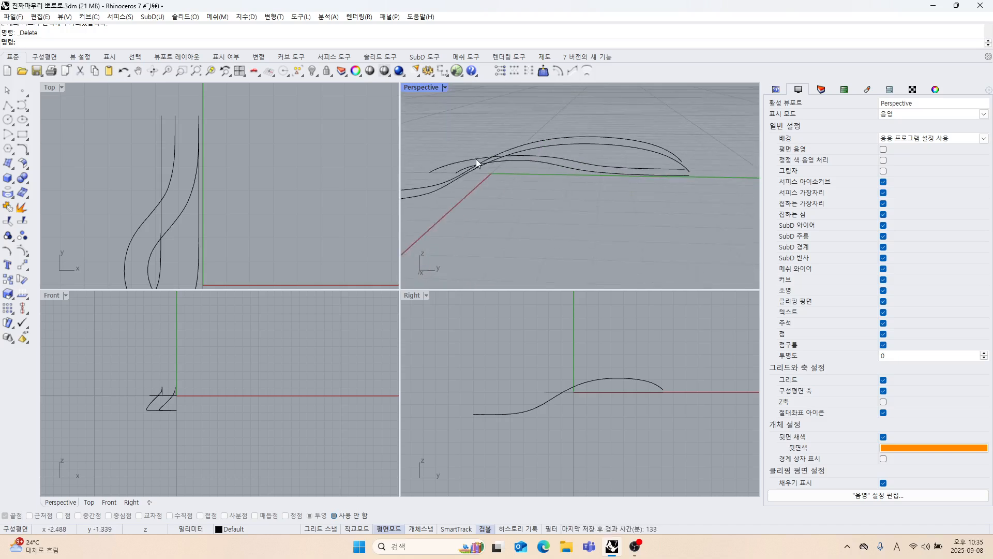
pyautogui.click(574, 154)
pyautogui.click(312, 71)
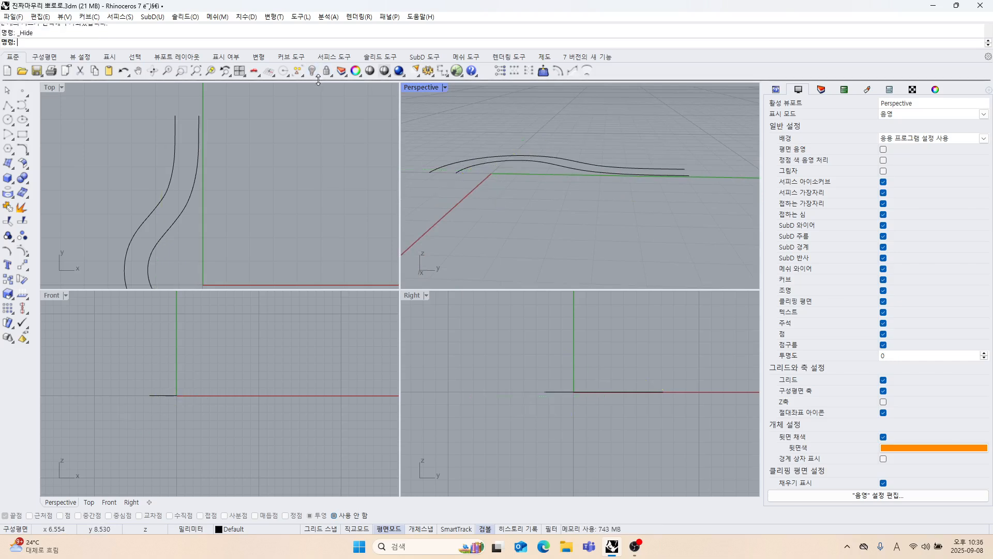
# Bring the side-profile curve and the 3D curves back into view, keeping the pendant solid hidden.
pyautogui.click(318, 76)
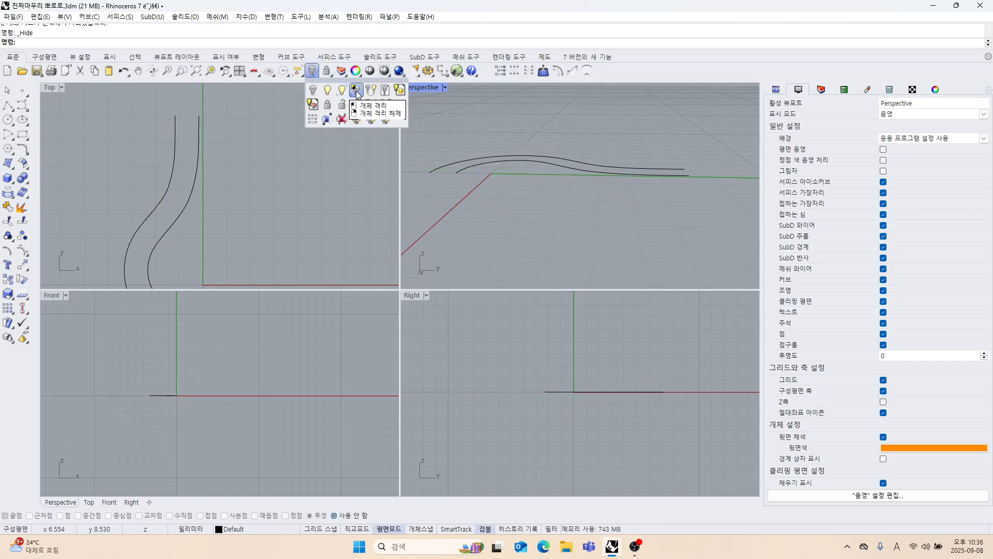
pyautogui.click(356, 90)
pyautogui.click(321, 78)
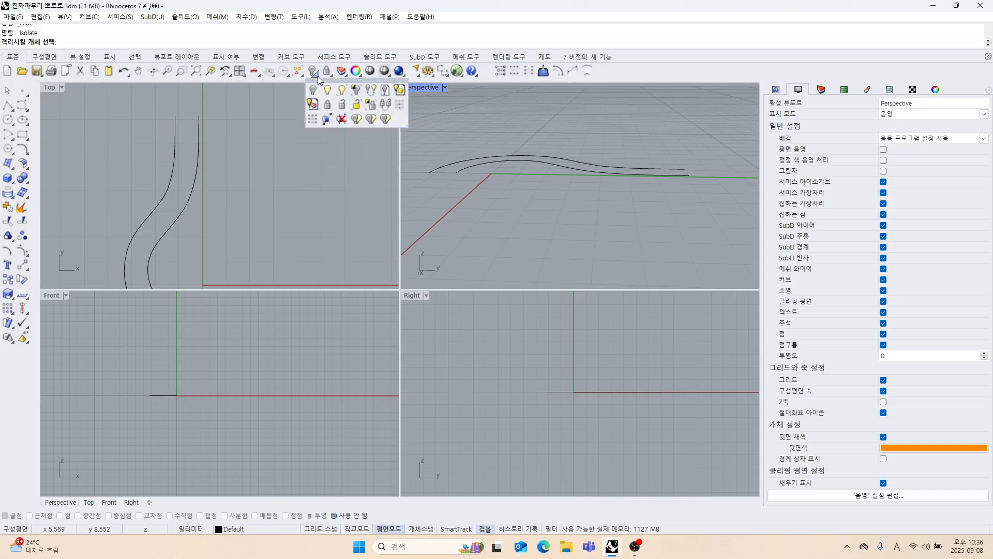
pyautogui.click(341, 98)
pyautogui.moveTo(569, 212); pyautogui.dragTo(562, 178, button='right')
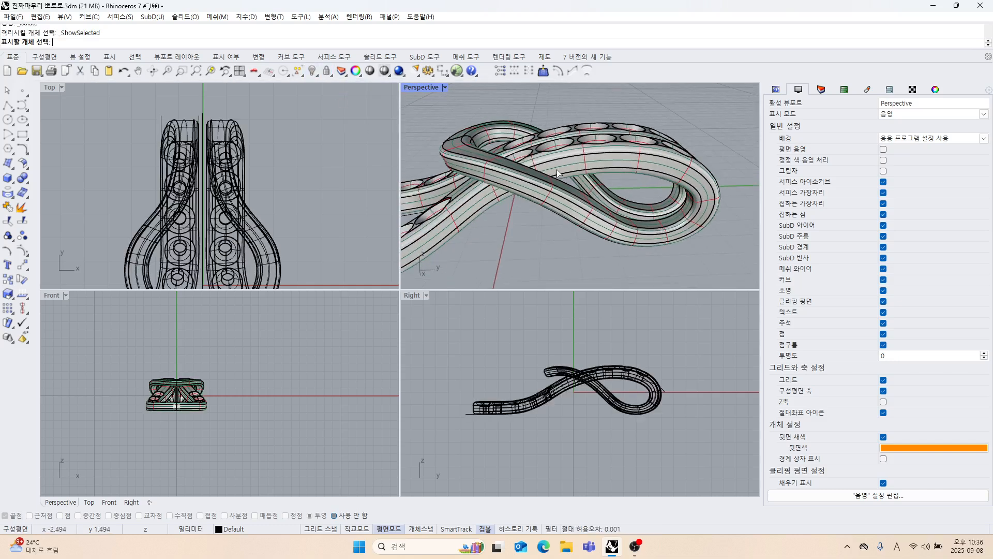
pyautogui.rightClick(606, 111)
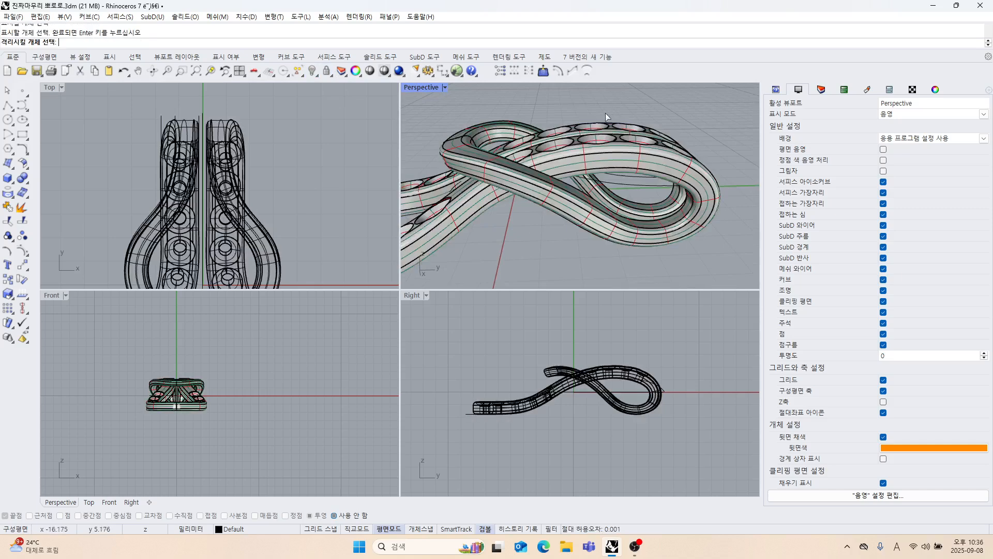
pyautogui.click(577, 158)
pyautogui.click(322, 74)
pyautogui.moveTo(615, 222); pyautogui.dragTo(597, 246, button='right')
# Mirror the side-profile curve in the Right view across the horizontal axis through the origin.
pyautogui.click(647, 210)
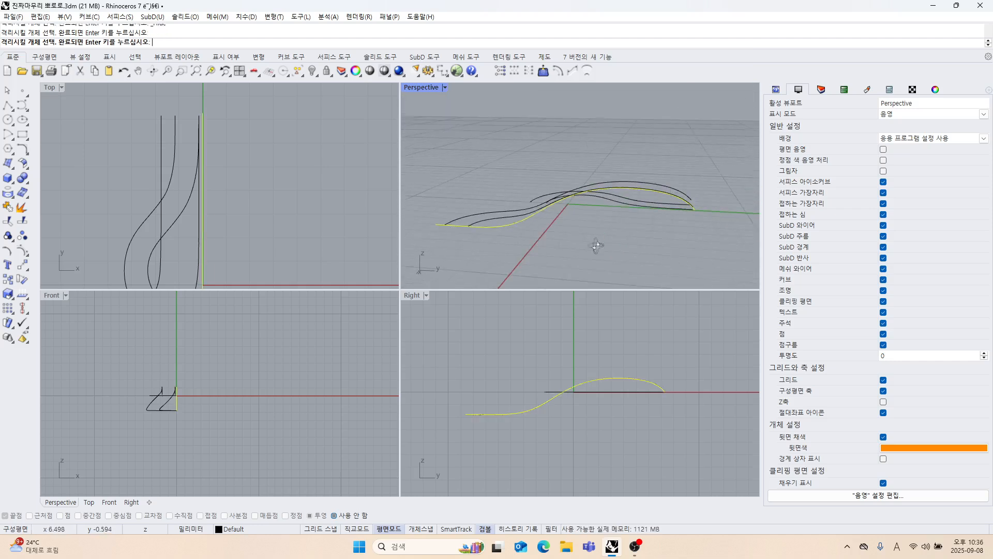
pyautogui.click(26, 269)
pyautogui.click(41, 289)
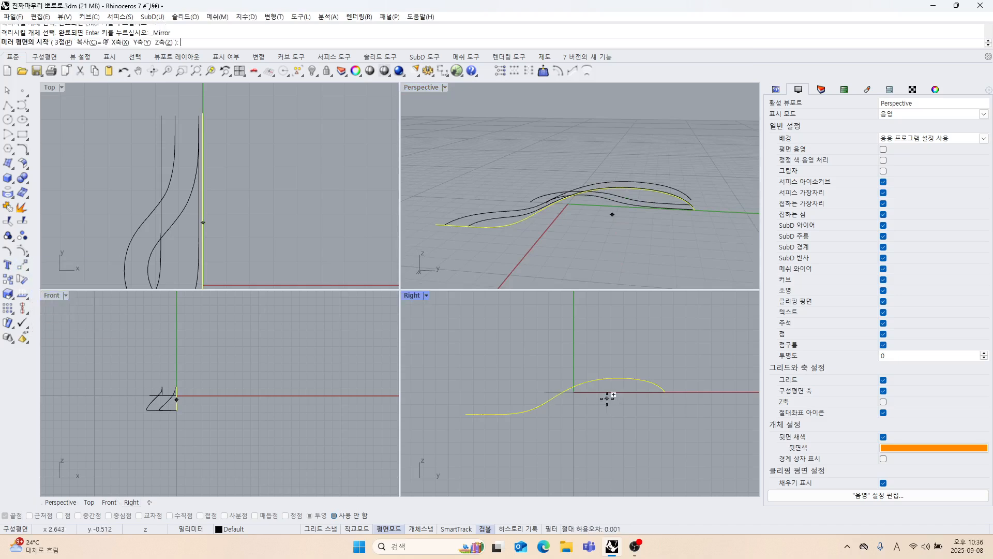
pyautogui.click(574, 392)
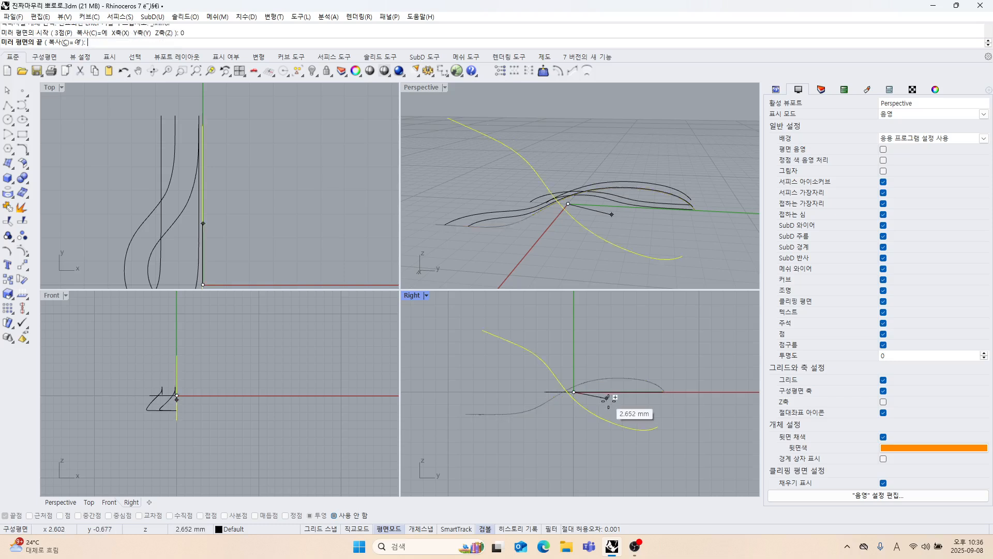
pyautogui.click(671, 423)
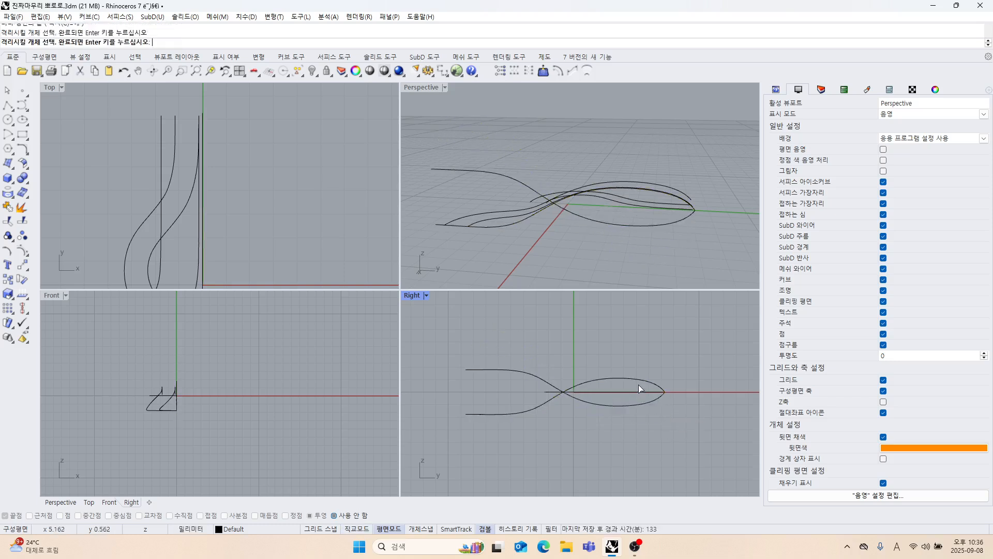
# Delete the original side-profile curve, keeping only its mirrored copy.
pyautogui.moveTo(603, 191); pyautogui.dragTo(609, 215, button='right')
pyautogui.scroll(3, 608, 234)
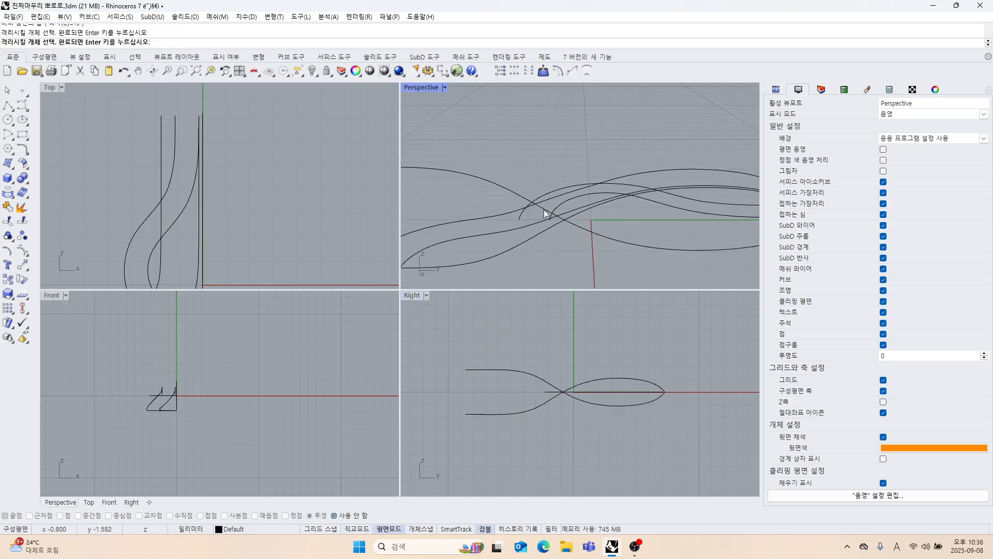
pyautogui.moveTo(543, 235); pyautogui.dragTo(563, 250, button='right')
pyautogui.scroll(-4, 563, 250)
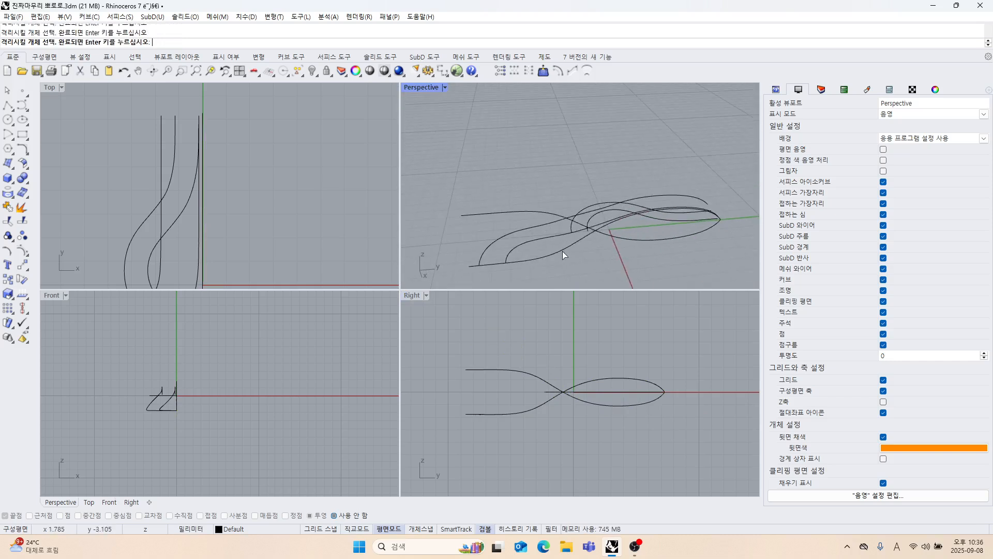
pyautogui.click(561, 250)
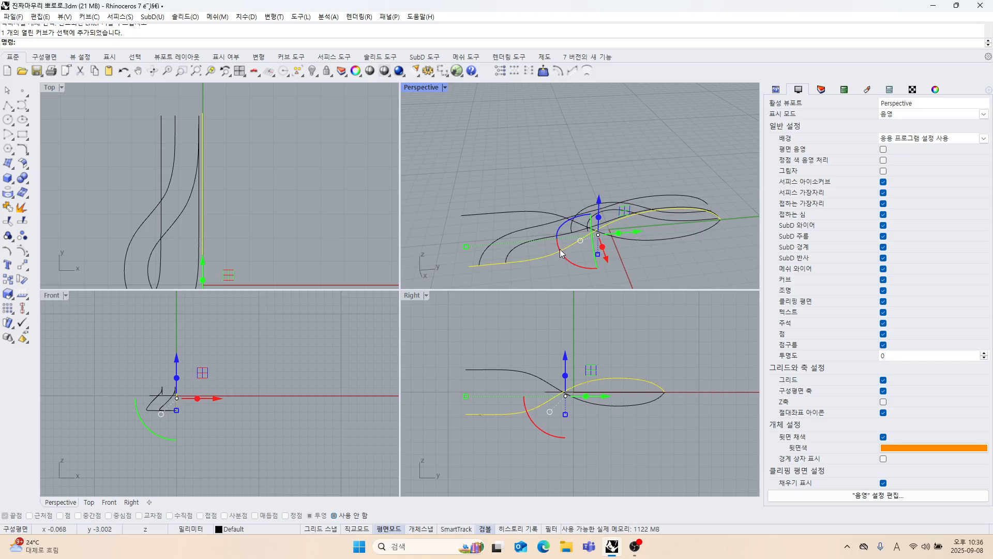
pyautogui.press('Delete')
pyautogui.scroll(-3, 560, 247)
pyautogui.scroll(3, 579, 259)
pyautogui.moveTo(588, 383); pyautogui.dragTo(568, 390, button='right')
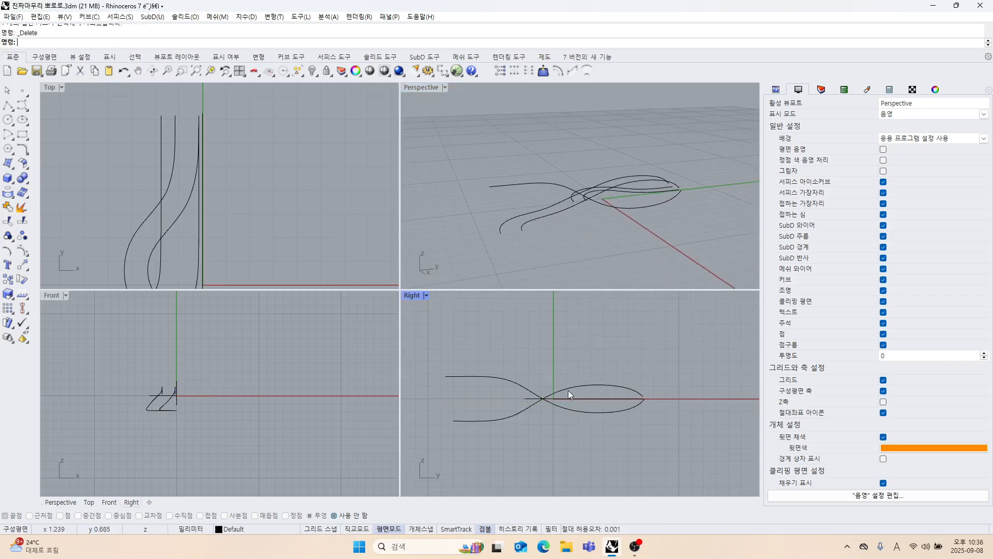
# Hide the flat curve pair and the two 3D curves, and show only the pendant solid next to the mirrored profile.
pyautogui.moveTo(592, 234)
pyautogui.mouseDown(button='right')
pyautogui.moveTo(550, 243)
pyautogui.moveTo(564, 201)
pyautogui.moveTo(556, 212)
pyautogui.moveTo(595, 207)
pyautogui.moveTo(623, 187)
pyautogui.mouseUp(button='right')
pyautogui.scroll(3, 563, 201)
pyautogui.moveTo(614, 168); pyautogui.dragTo(613, 166)
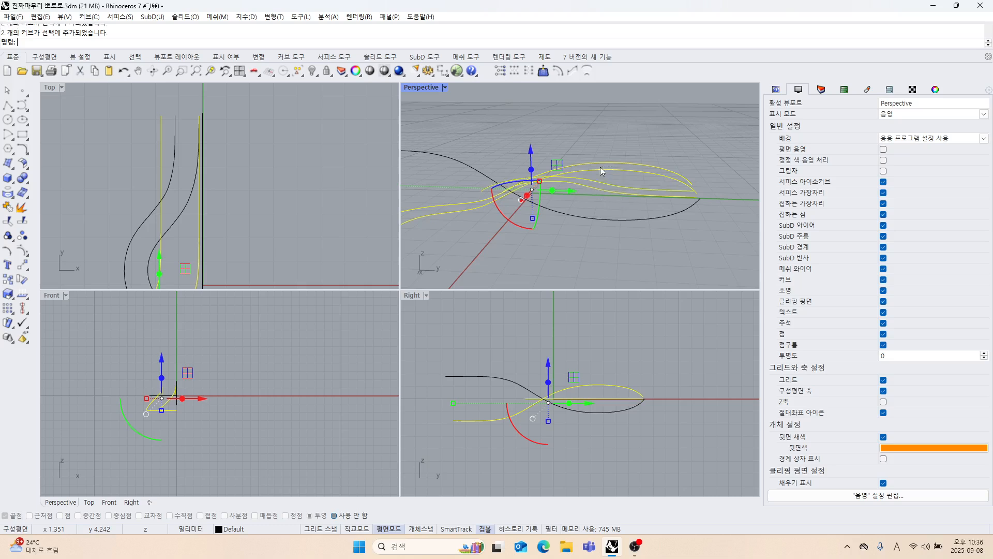
pyautogui.click(314, 74)
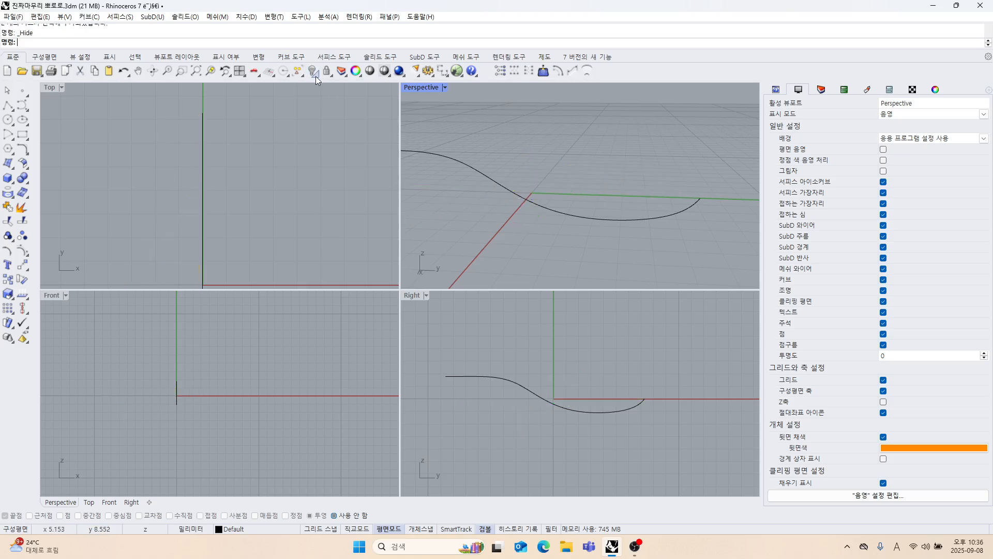
pyautogui.click(316, 76)
pyautogui.click(345, 89)
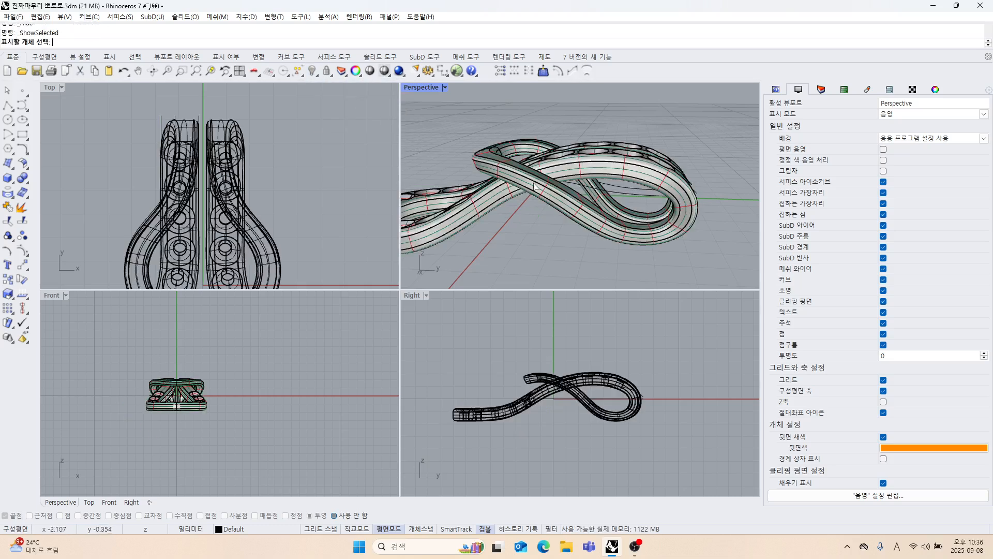
pyautogui.scroll(3, 563, 399)
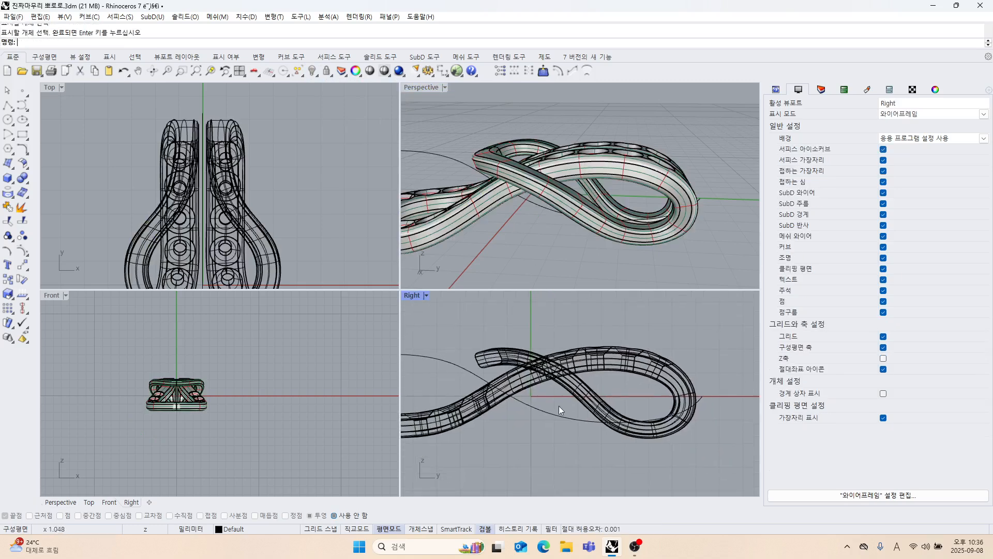
# Turn on the mirrored profile curve's control points and move the point near the loop's lower end downward in the Right view.
pyautogui.click(570, 421)
pyautogui.scroll(-2, 570, 422)
pyautogui.moveTo(569, 429); pyautogui.dragTo(569, 405, button='right')
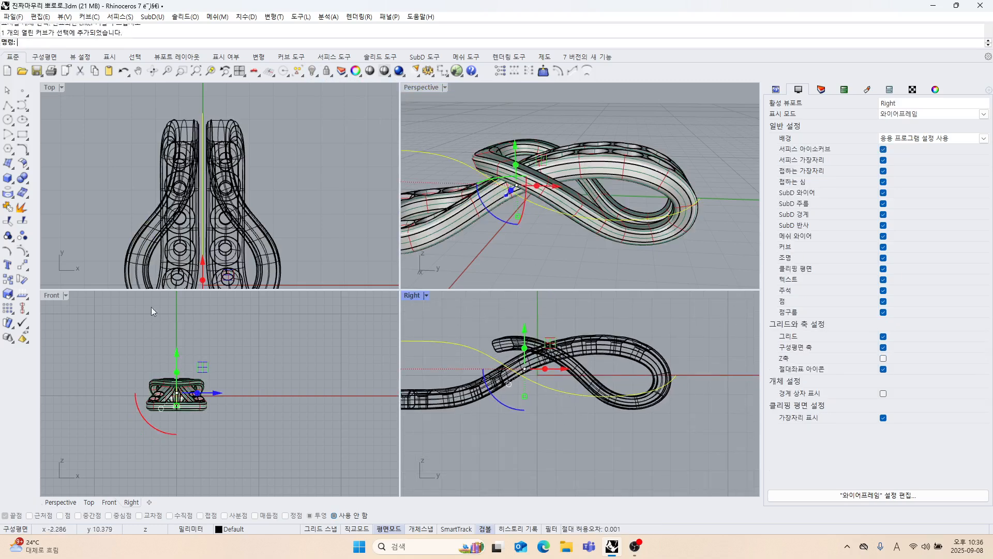
pyautogui.click(22, 251)
pyautogui.scroll(3, 577, 426)
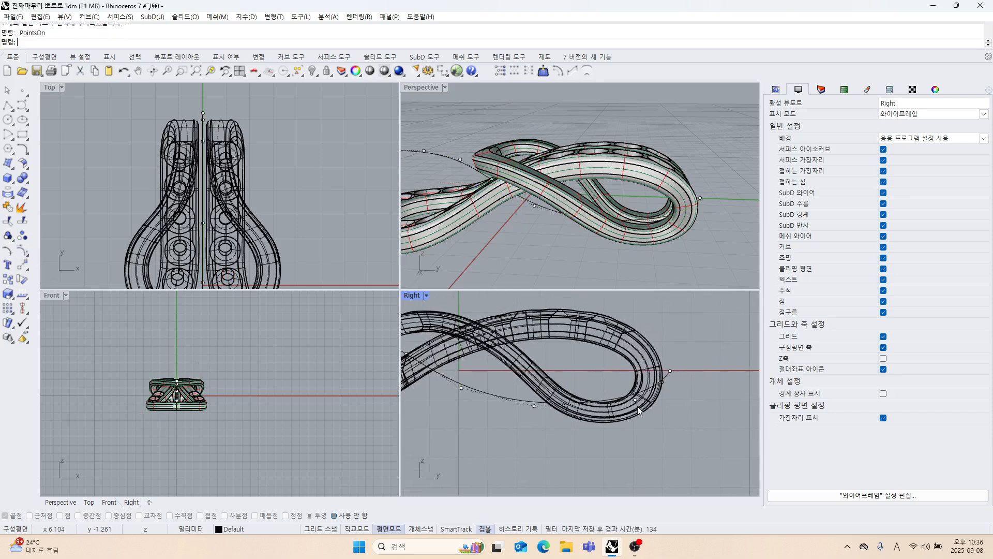
pyautogui.moveTo(644, 417); pyautogui.dragTo(646, 419)
pyautogui.moveTo(636, 363); pyautogui.dragTo(644, 409)
pyautogui.scroll(5, 680, 396)
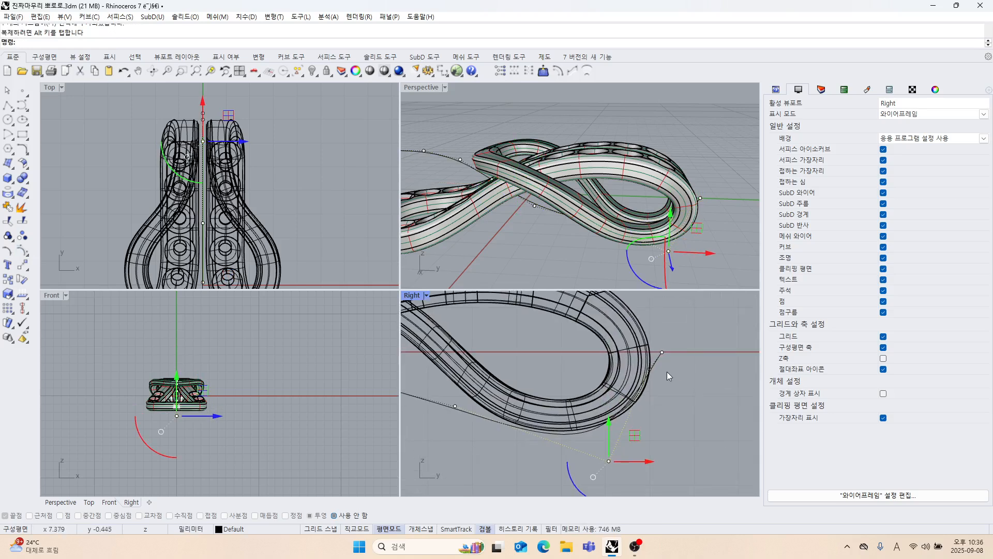
pyautogui.moveTo(524, 415); pyautogui.dragTo(579, 395, button='right')
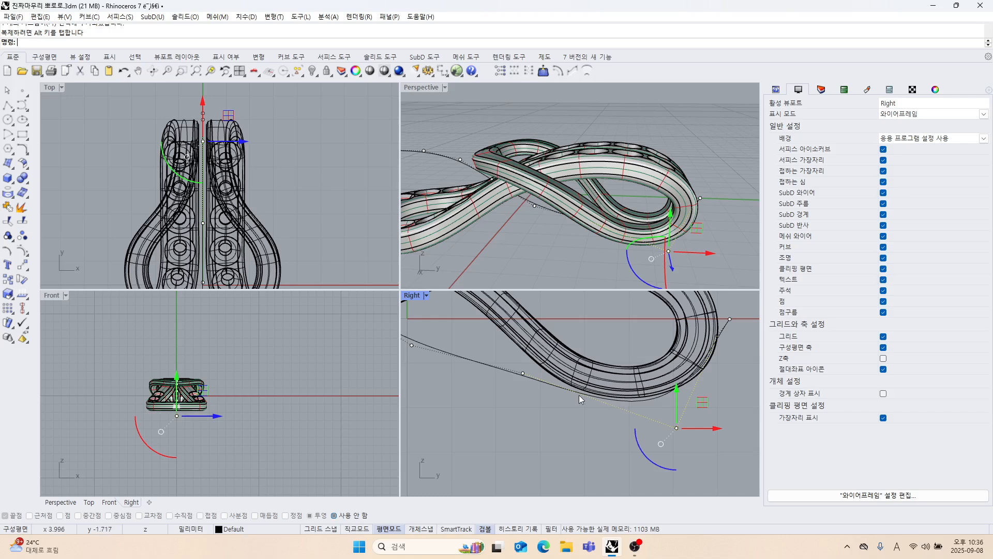
# Maximize the Right view and move the neighbouring control point under the loop outward and down toward the strand's lower edge.
pyautogui.doubleClick(415, 297)
pyautogui.scroll(-5, 482, 350)
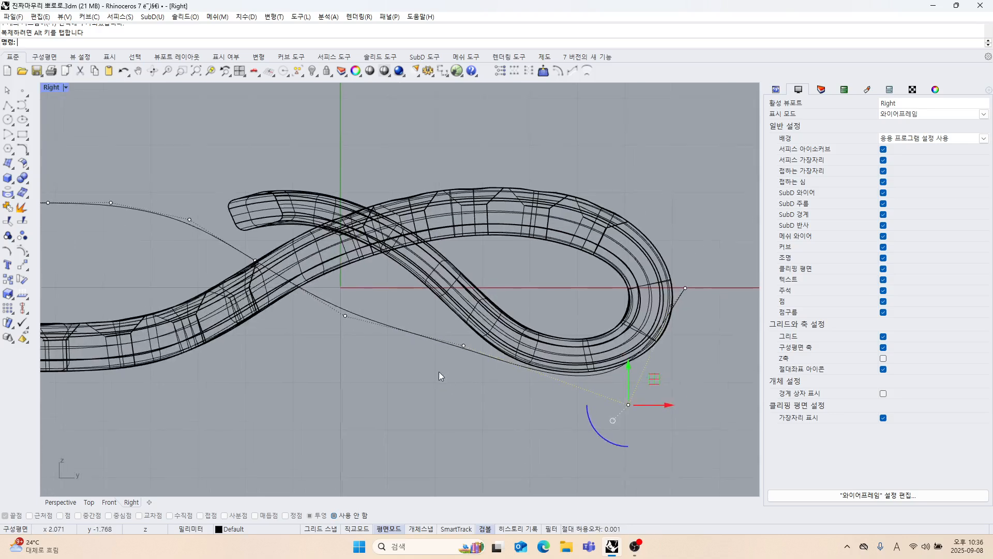
pyautogui.scroll(-3, 388, 361)
pyautogui.moveTo(431, 370); pyautogui.dragTo(444, 375)
pyautogui.scroll(4, 451, 372)
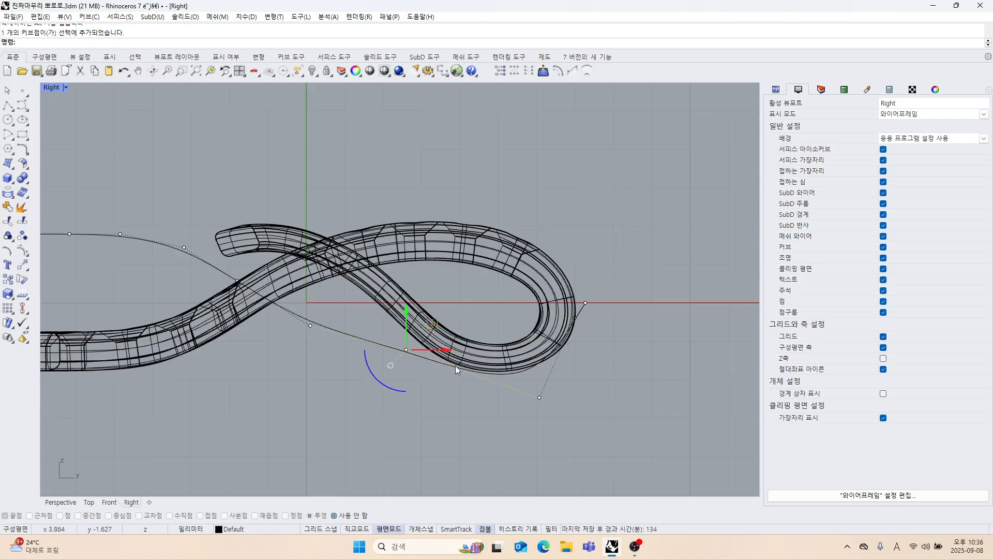
pyautogui.moveTo(433, 326); pyautogui.dragTo(481, 344)
pyautogui.scroll(2, 579, 395)
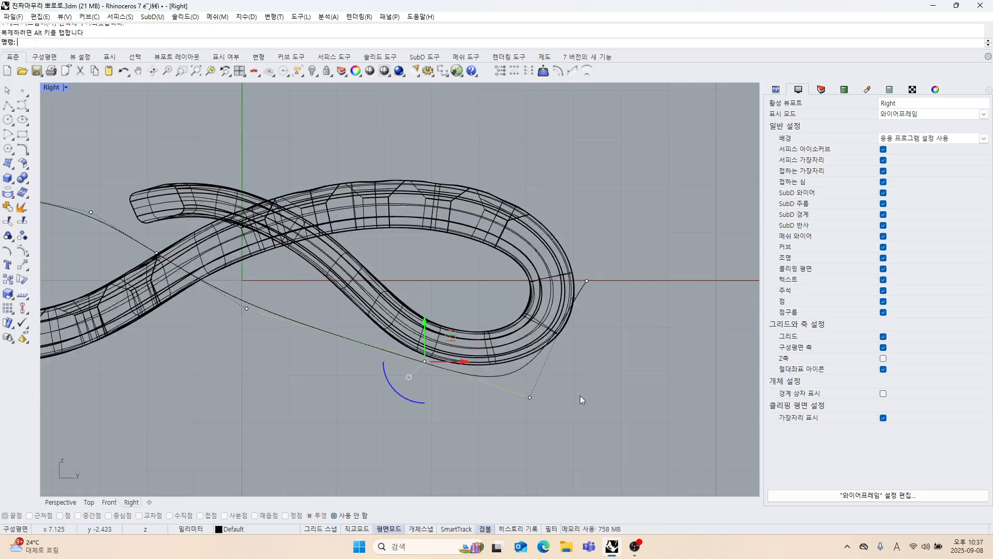
pyautogui.press('F10')
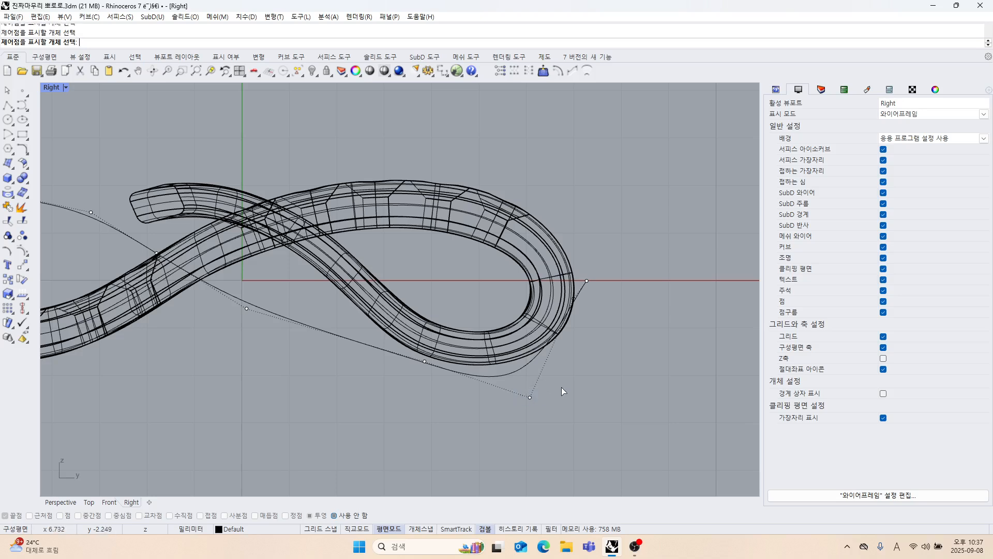
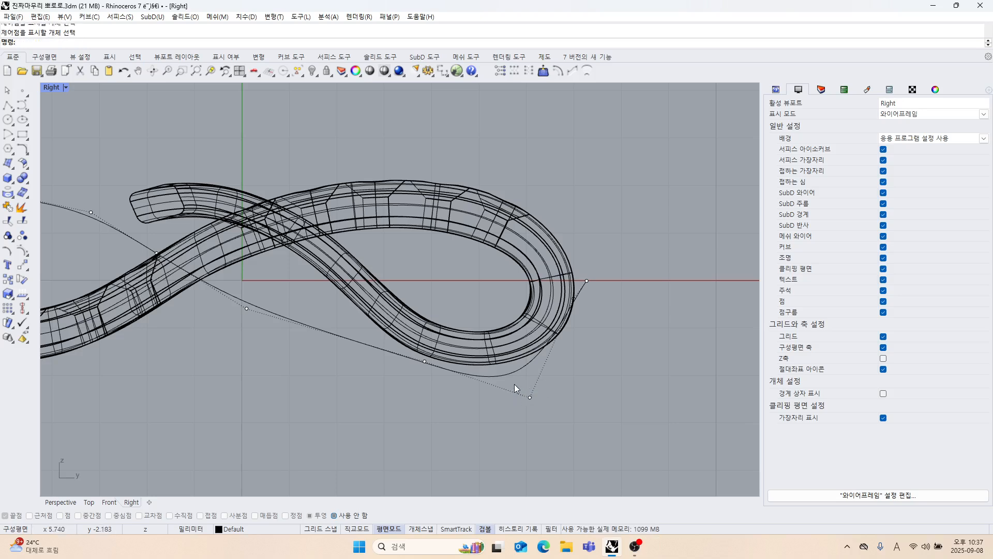
# Move the profile curve's control point beneath the loop's outer end outward and up in the Right view.
pyautogui.click(529, 397)
pyautogui.moveTo(573, 368); pyautogui.dragTo(597, 340)
pyautogui.scroll(4, 593, 355)
pyautogui.click(582, 242)
pyautogui.scroll(4, 578, 272)
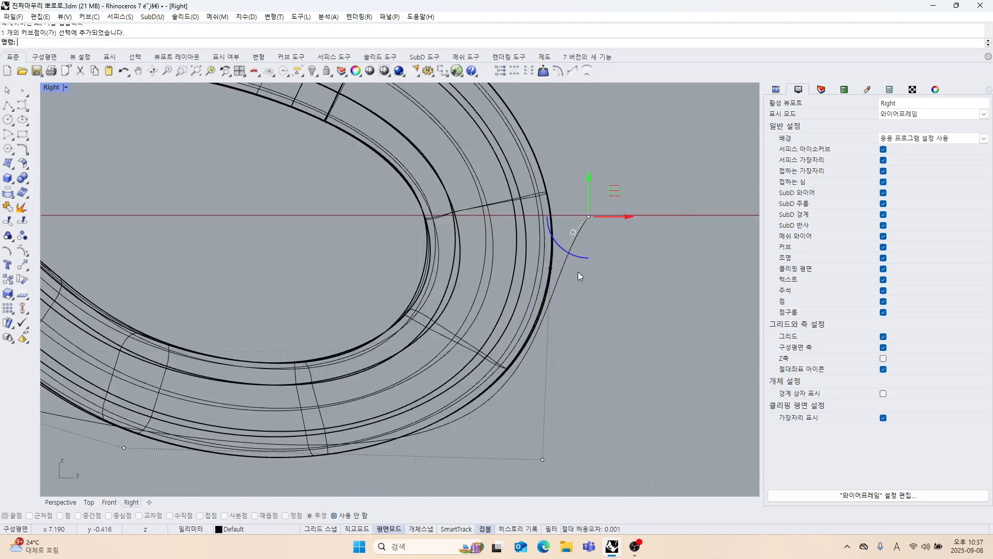
pyautogui.press('Escape')
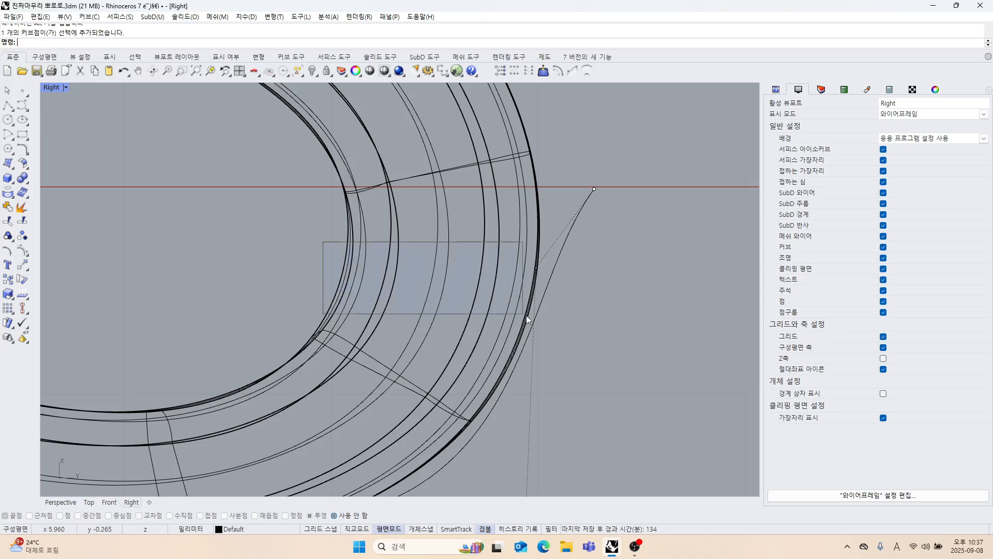
# Move the control point next to the curve's end outward and down, and shift it and the end point inward against the loop's outer edge.
pyautogui.moveTo(526, 315); pyautogui.dragTo(547, 316)
pyautogui.moveTo(561, 242); pyautogui.dragTo(586, 321)
pyautogui.scroll(-6, 582, 327)
pyautogui.moveTo(577, 262); pyautogui.dragTo(568, 217, button='right')
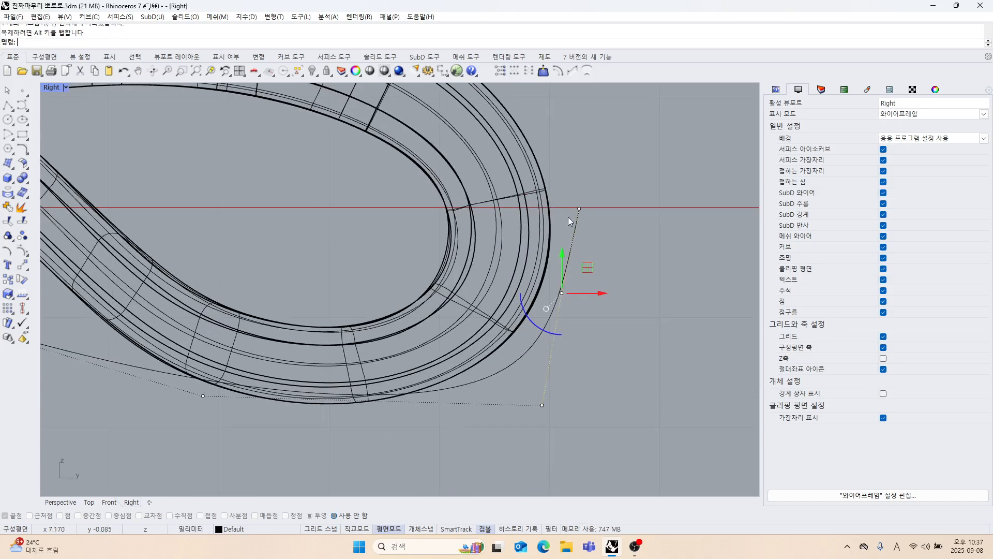
pyautogui.moveTo(571, 191); pyautogui.dragTo(592, 212)
pyautogui.moveTo(403, 266); pyautogui.dragTo(586, 293)
pyautogui.moveTo(509, 367); pyautogui.dragTo(516, 324, button='right')
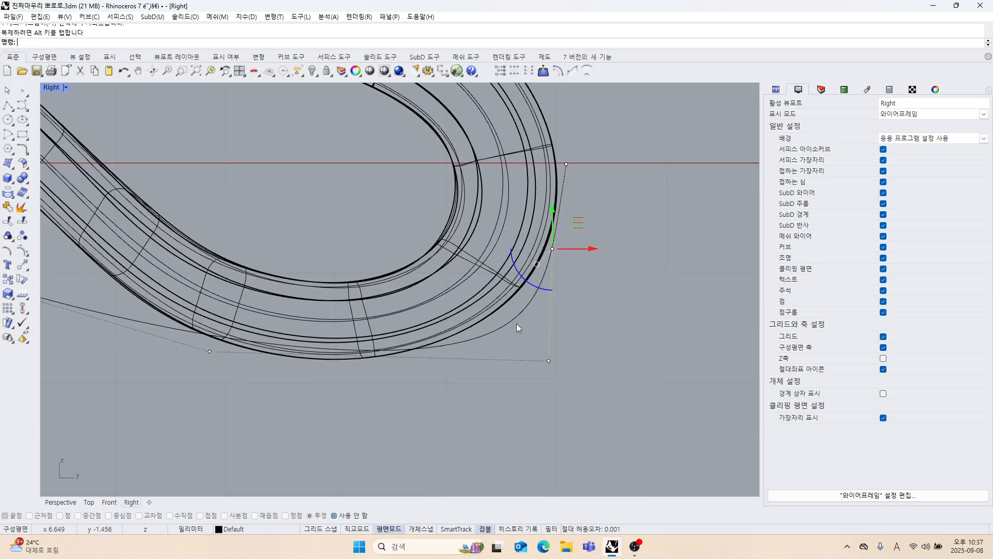
# Move the corner control point under the loop's outer end inward, and lower the neighbouring control point beneath the loop.
pyautogui.moveTo(544, 363); pyautogui.dragTo(563, 373)
pyautogui.moveTo(573, 337); pyautogui.dragTo(518, 347)
pyautogui.moveTo(554, 365); pyautogui.dragTo(597, 340, button='right')
pyautogui.moveTo(306, 334); pyautogui.dragTo(367, 334, button='right')
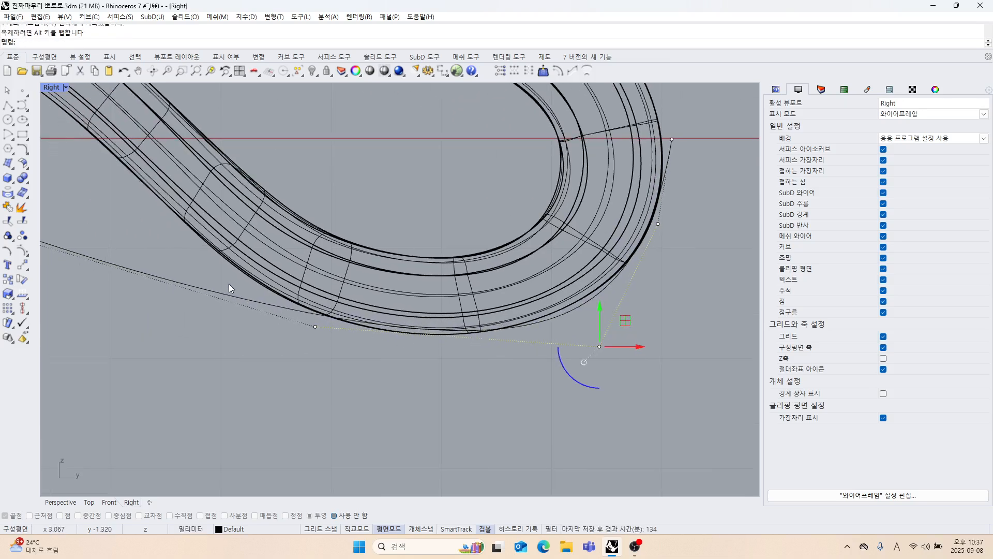
pyautogui.moveTo(228, 313); pyautogui.dragTo(336, 372)
pyautogui.moveTo(316, 296); pyautogui.dragTo(317, 310)
# Shift the corner control point under the loop slightly further inward and lower the control point next to the curve's outer end.
pyautogui.click(598, 346)
pyautogui.moveTo(635, 344); pyautogui.dragTo(623, 344)
pyautogui.moveTo(664, 327); pyautogui.dragTo(624, 336, button='right')
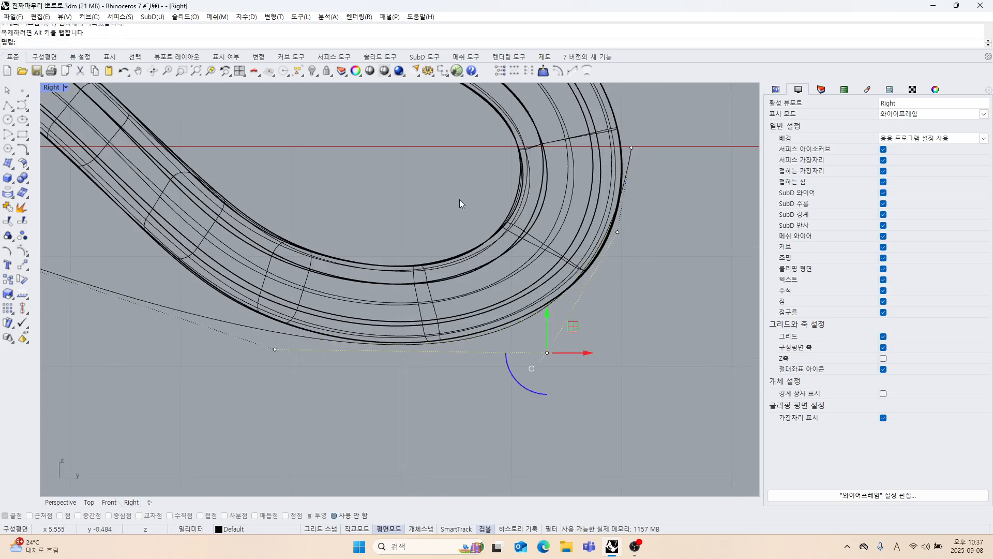
pyautogui.click(617, 232)
pyautogui.moveTo(645, 211); pyautogui.dragTo(647, 220)
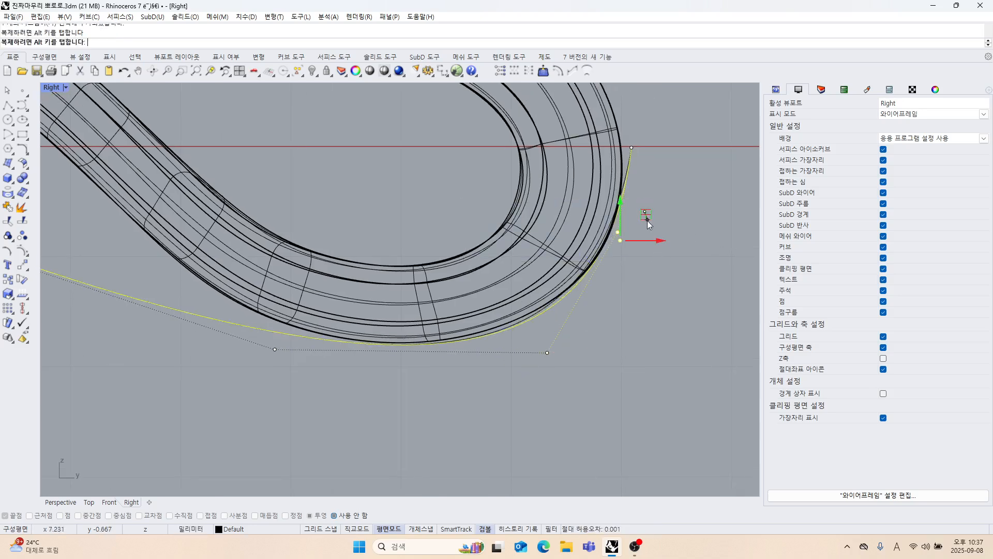
pyautogui.moveTo(667, 242); pyautogui.dragTo(661, 275, button='right')
# Move the control point before the loop's underside toward the loop, onto the lower edge of the descending strand.
pyautogui.scroll(4, 628, 197)
pyautogui.scroll(-8, 616, 361)
pyautogui.moveTo(585, 400); pyautogui.dragTo(600, 330, button='right')
pyautogui.moveTo(484, 348); pyautogui.dragTo(545, 357, button='right')
pyautogui.moveTo(391, 303); pyautogui.dragTo(424, 334, button='right')
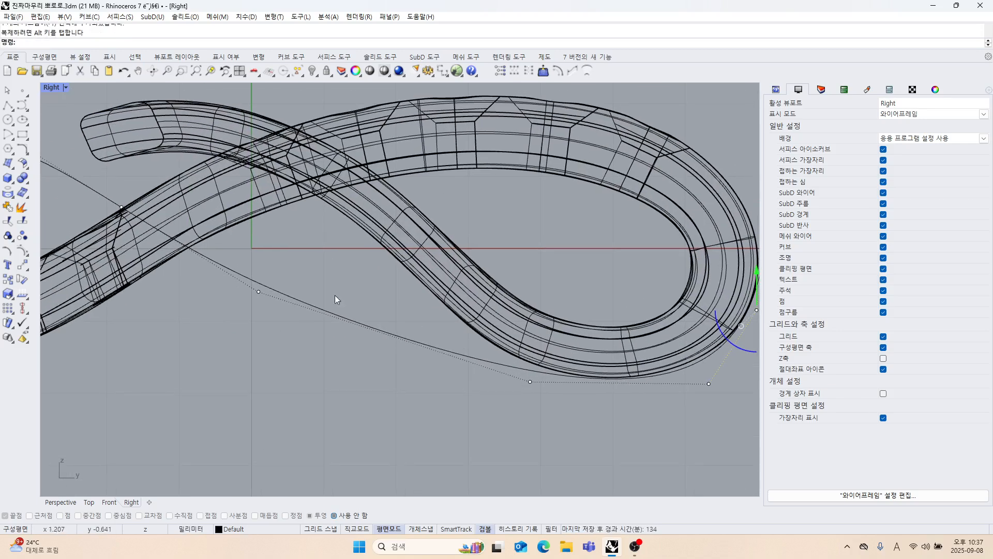
pyautogui.click(258, 292)
pyautogui.moveTo(284, 267); pyautogui.dragTo(428, 256)
pyautogui.moveTo(322, 293); pyautogui.dragTo(414, 319, button='right')
pyautogui.scroll(-3, 414, 318)
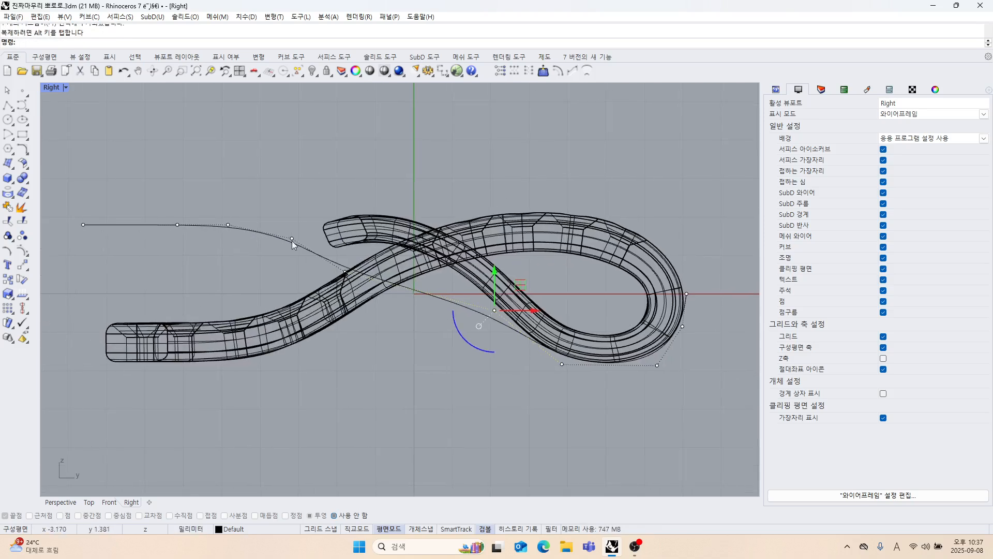
# Move the next three control points along the profile toward the crossing of the two strands.
pyautogui.click(345, 272)
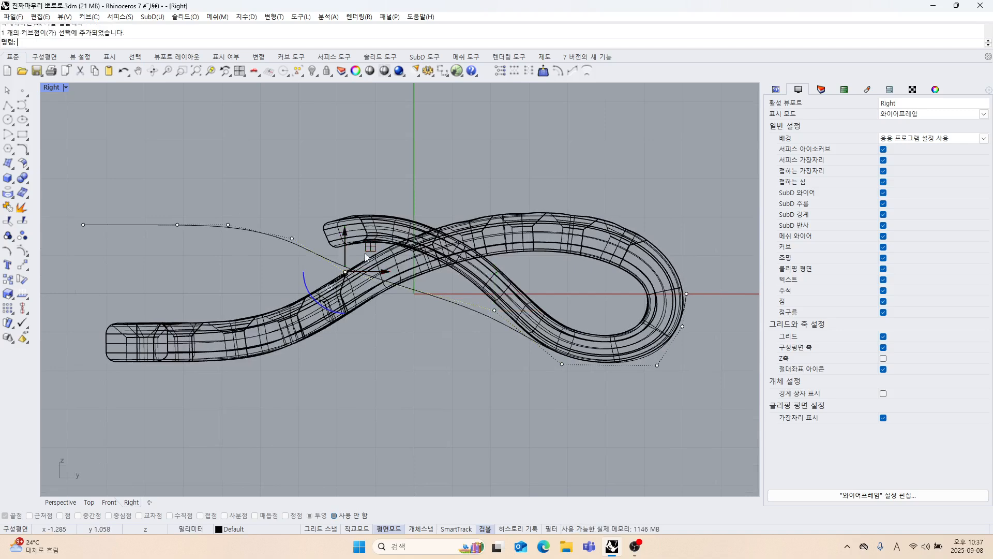
pyautogui.moveTo(367, 253); pyautogui.dragTo(486, 256)
pyautogui.click(292, 238)
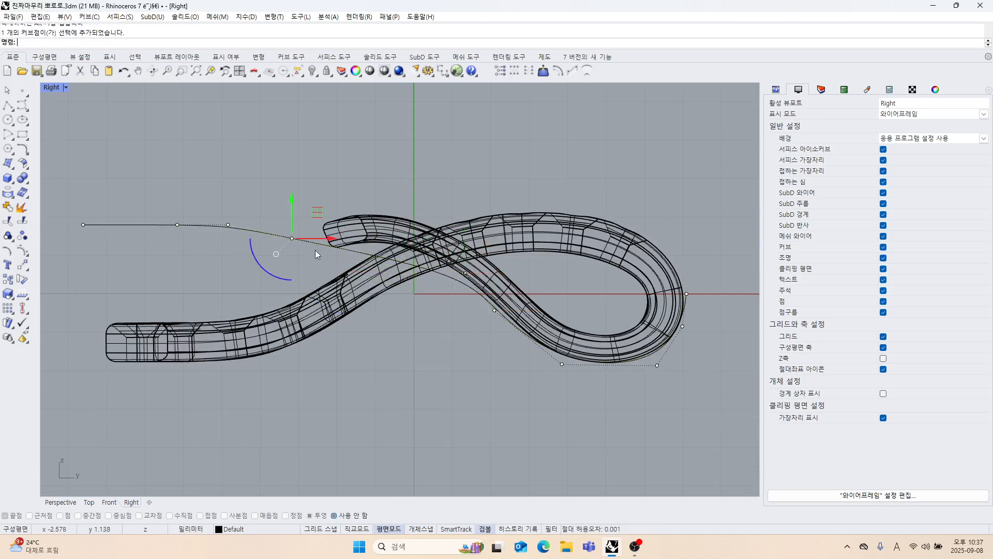
pyautogui.moveTo(293, 238); pyautogui.dragTo(415, 255)
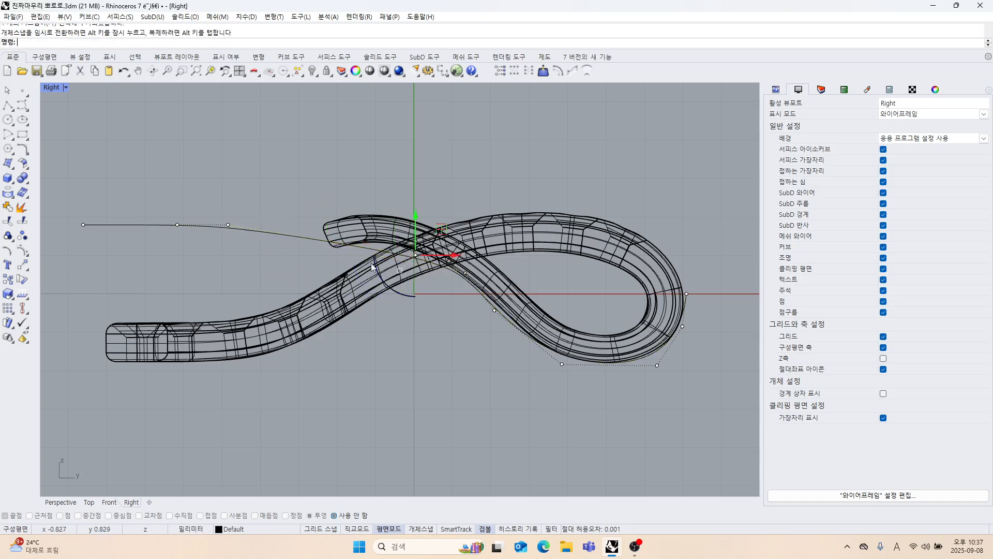
pyautogui.click(228, 225)
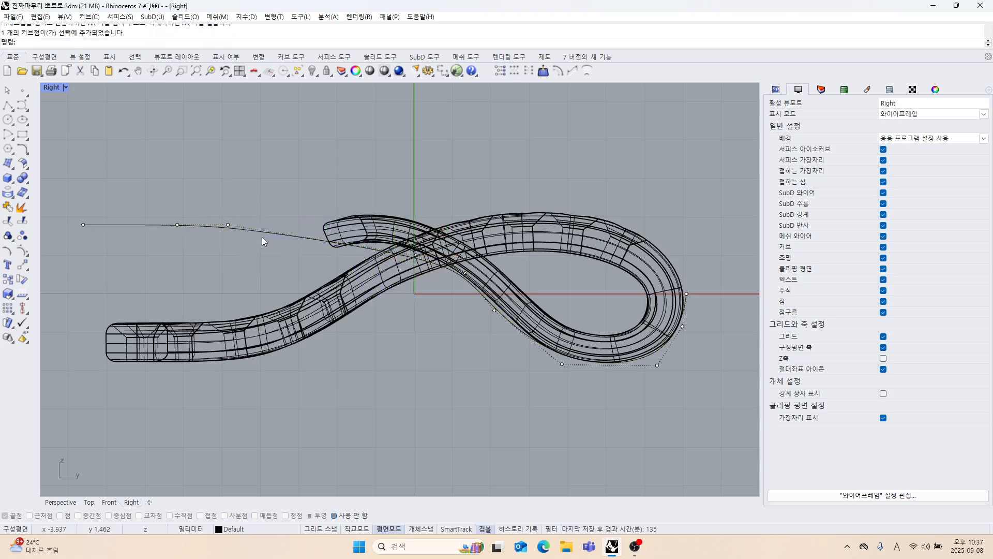
pyautogui.moveTo(229, 225); pyautogui.dragTo(338, 253)
pyautogui.click(228, 278)
pyautogui.moveTo(228, 276); pyautogui.dragTo(300, 275, button='right')
# Delete the two outermost control points at the profile curve's free end.
pyautogui.moveTo(123, 191); pyautogui.dragTo(313, 264)
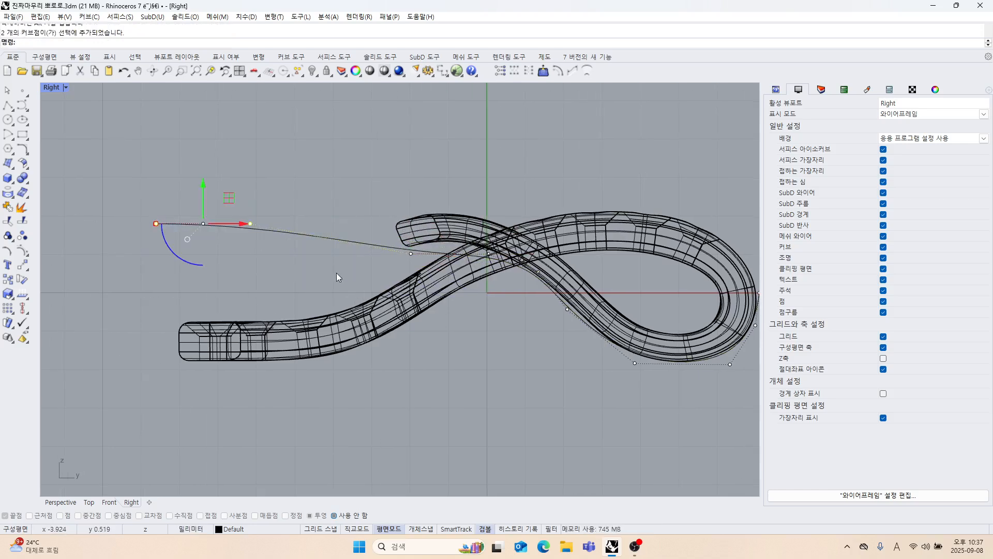
pyautogui.press('Delete')
pyautogui.scroll(5, 357, 282)
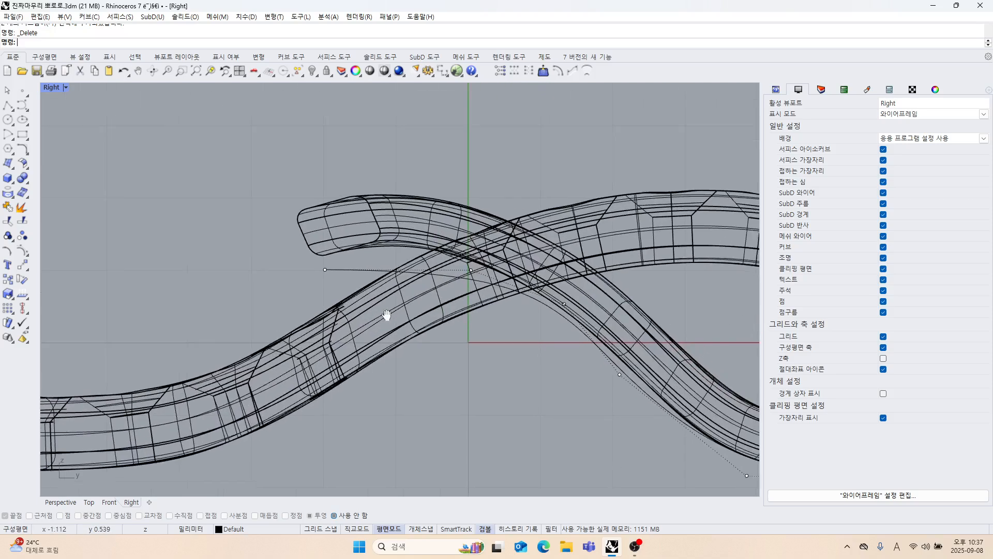
# Raise the control point at the strand crossing, and move the curve's free end point outward past the upper strand's tip.
pyautogui.moveTo(354, 294); pyautogui.dragTo(314, 307, button='right')
pyautogui.click(425, 290)
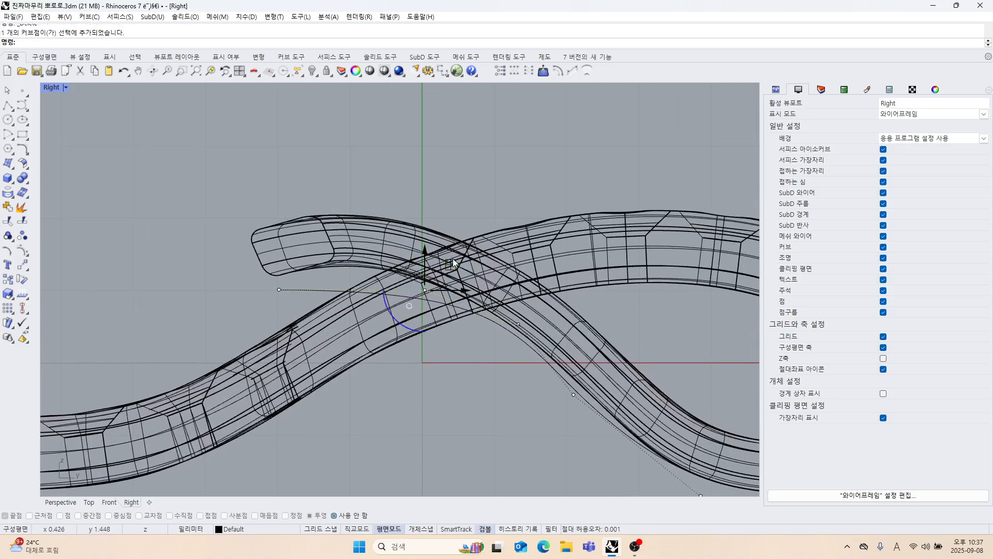
pyautogui.moveTo(449, 274); pyautogui.dragTo(439, 251)
pyautogui.click(279, 290)
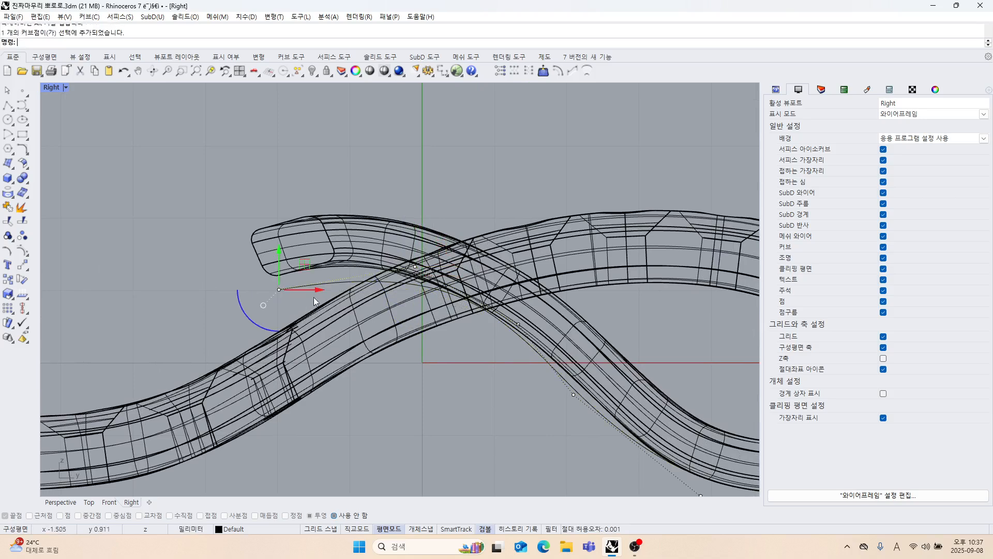
pyautogui.moveTo(278, 290); pyautogui.dragTo(232, 298)
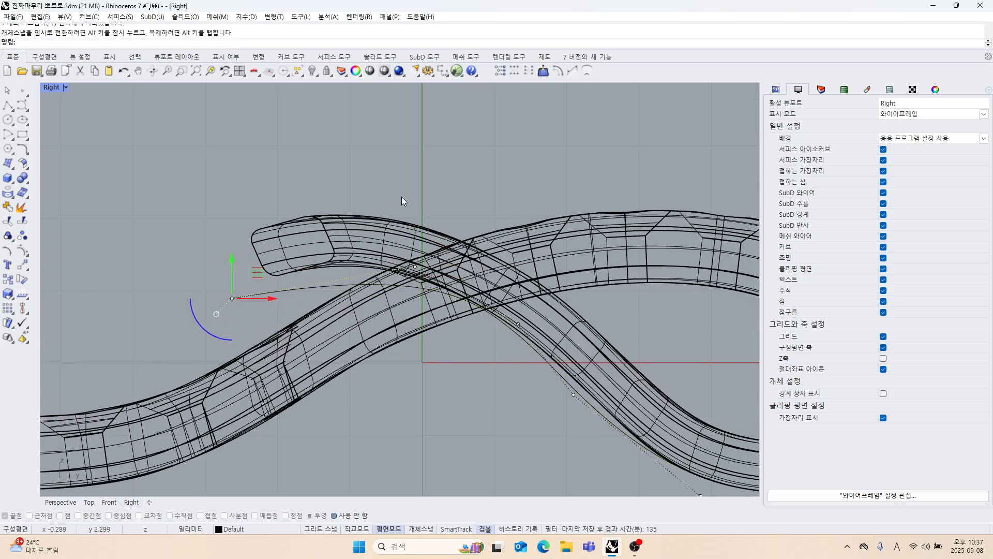
# Move the control point near the crossing up into the upper strand, and raise the free end point about 0.1 mm.
pyautogui.click(415, 266)
pyautogui.moveTo(448, 252); pyautogui.dragTo(416, 224)
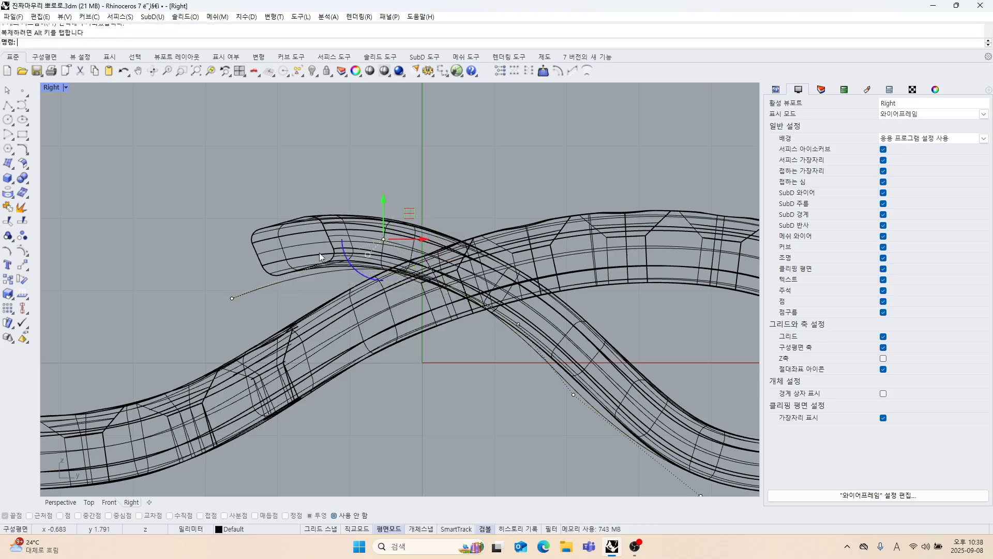
pyautogui.click(232, 298)
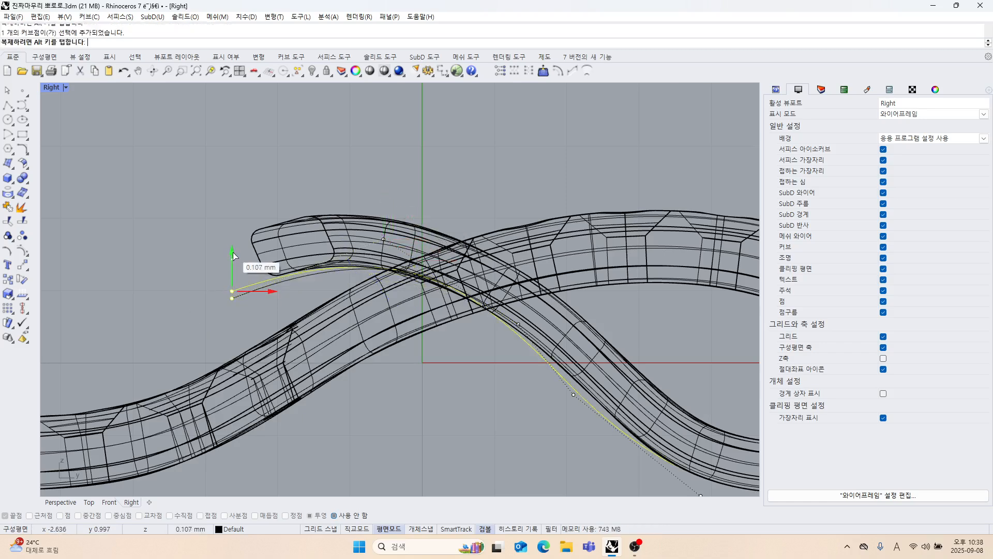
pyautogui.scroll(-3, 464, 393)
pyautogui.scroll(3, 447, 344)
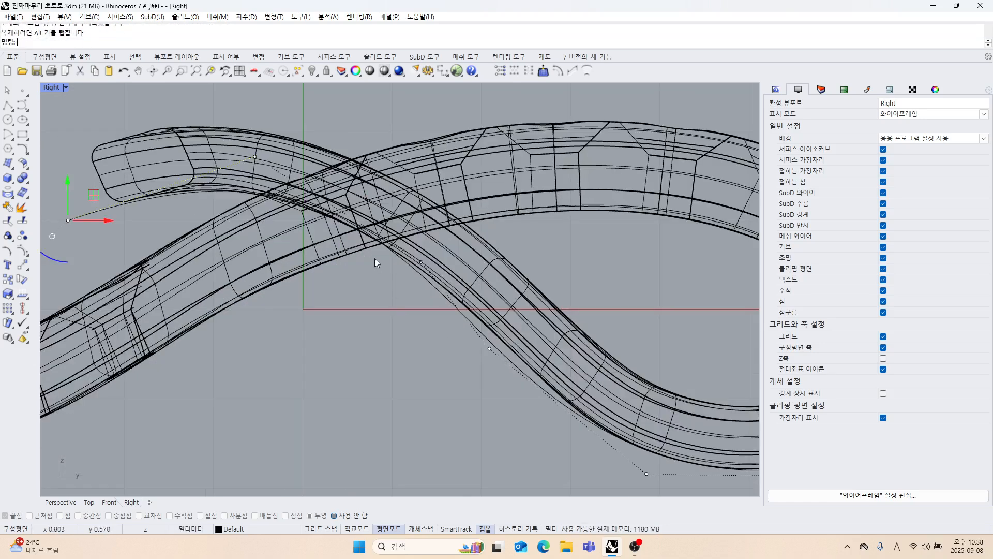
# Adjust the two control points along the descending strand, shifting the lower one down toward the loop.
pyautogui.moveTo(374, 259); pyautogui.dragTo(456, 293)
pyautogui.moveTo(421, 262); pyautogui.dragTo(443, 248)
pyautogui.moveTo(472, 371); pyautogui.dragTo(422, 328, button='right')
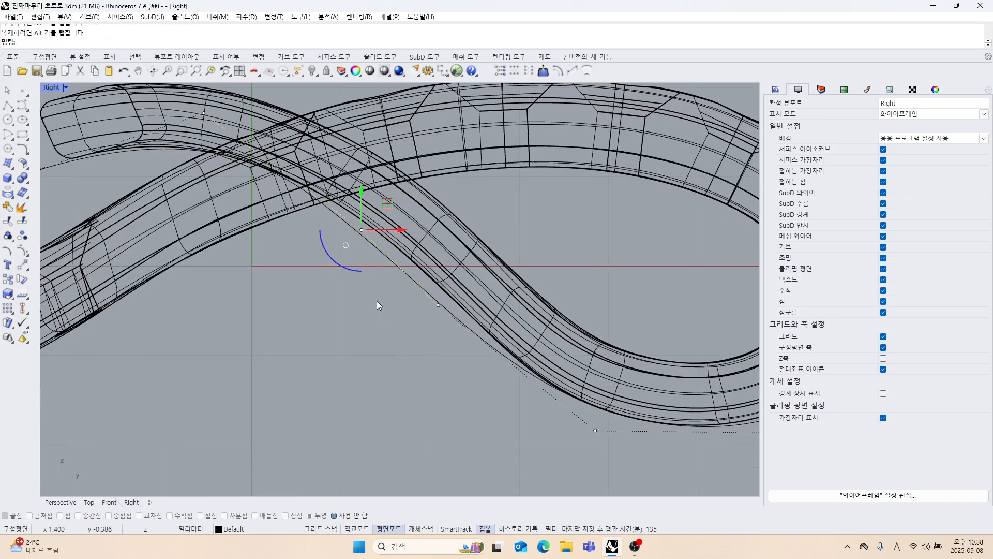
pyautogui.click(438, 305)
pyautogui.moveTo(464, 279); pyautogui.dragTo(490, 294)
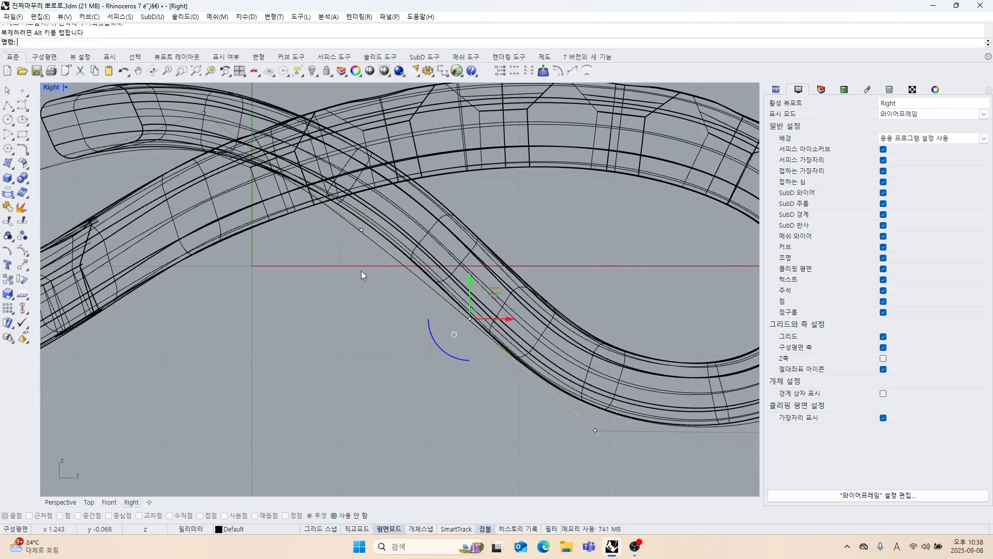
# Move the upper control point of the descending section so the curve follows the strand's lower edge just below the crossing.
pyautogui.click(361, 230)
pyautogui.moveTo(382, 208); pyautogui.dragTo(441, 176)
pyautogui.scroll(5, 347, 279)
pyautogui.scroll(-5, 405, 298)
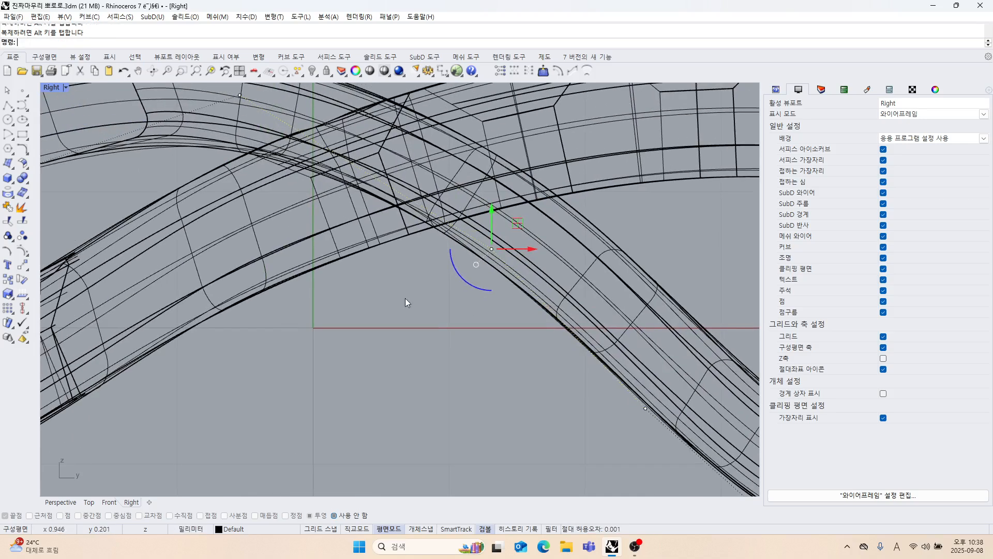
# Try to nudge the control point inside the upper strand, and undo the last drags.
pyautogui.scroll(-3, 427, 314)
pyautogui.moveTo(411, 240); pyautogui.dragTo(412, 241)
pyautogui.scroll(6, 401, 229)
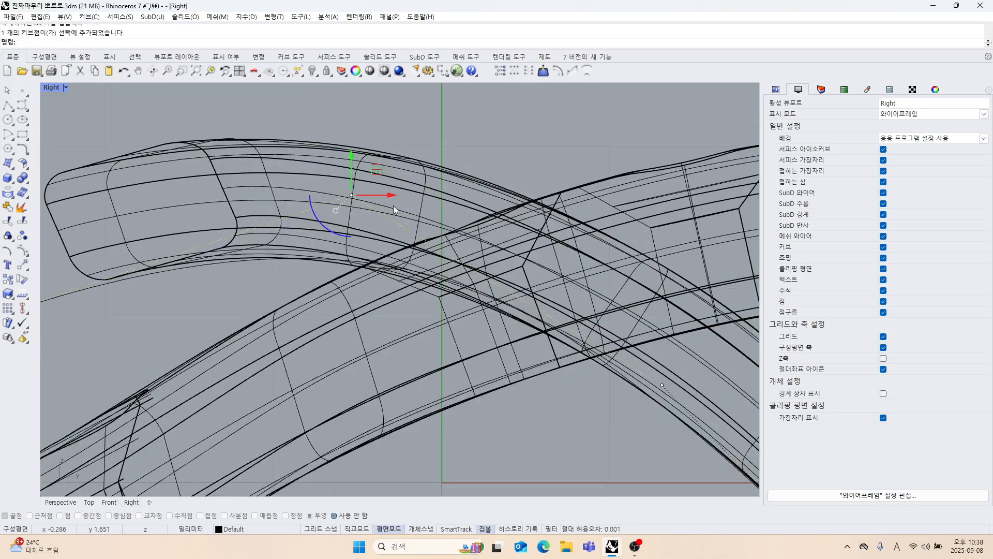
pyautogui.hotkey('ctrl', 'z')
pyautogui.hotkey('ctrl', 'z')
pyautogui.hotkey('ctrl', 'z')
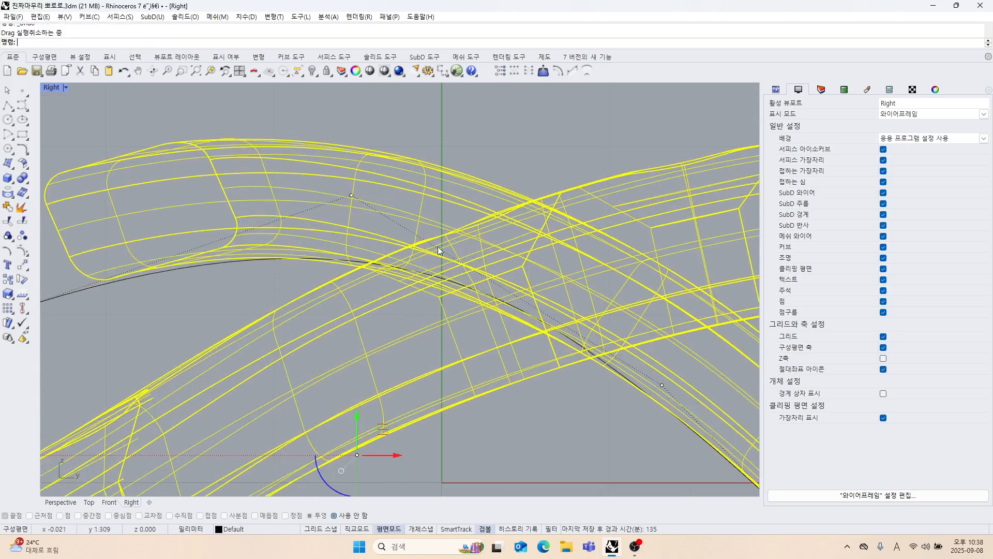
# Lock the pendant solid so only the profile curve stays editable.
pyautogui.moveTo(341, 162)
pyautogui.mouseDown()
pyautogui.moveTo(380, 202)
pyautogui.moveTo(352, 163)
pyautogui.mouseUp()
pyautogui.hotkey('ctrl', 'i')
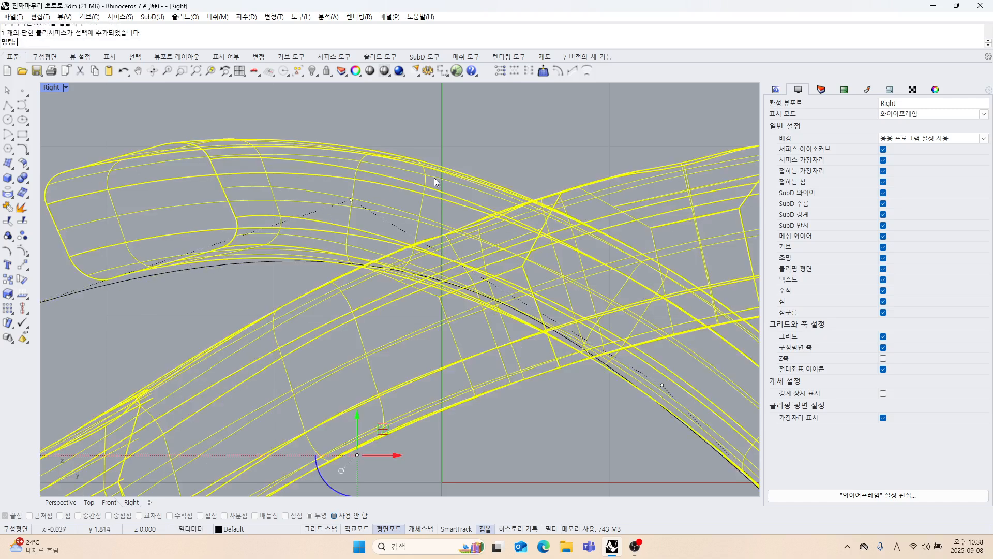
pyautogui.click(327, 70)
# Raise the profile curve's free end point slightly toward the lower edge of the upper strand's tip.
pyautogui.moveTo(359, 275); pyautogui.dragTo(409, 267, button='right')
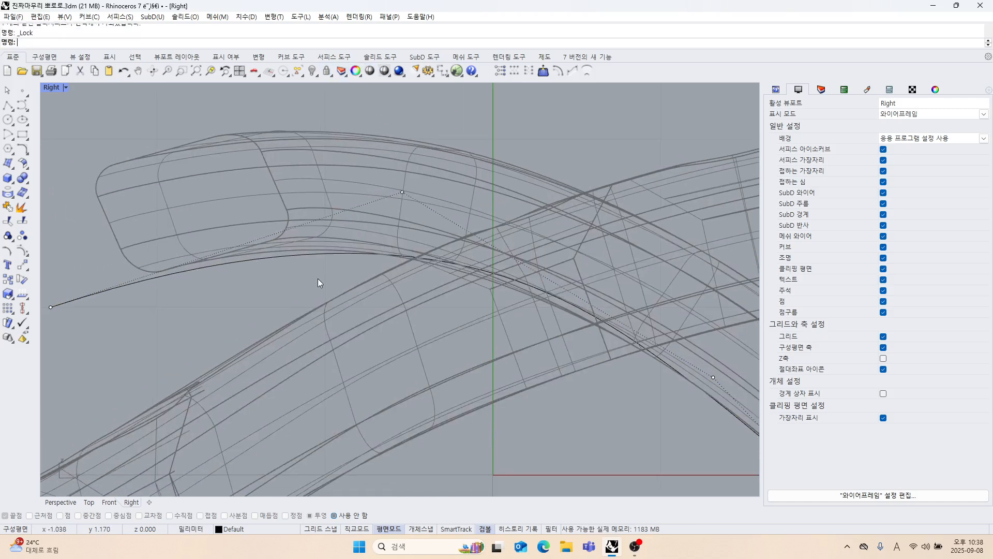
pyautogui.moveTo(317, 278); pyautogui.dragTo(411, 260, button='right')
pyautogui.moveTo(126, 270); pyautogui.dragTo(205, 312)
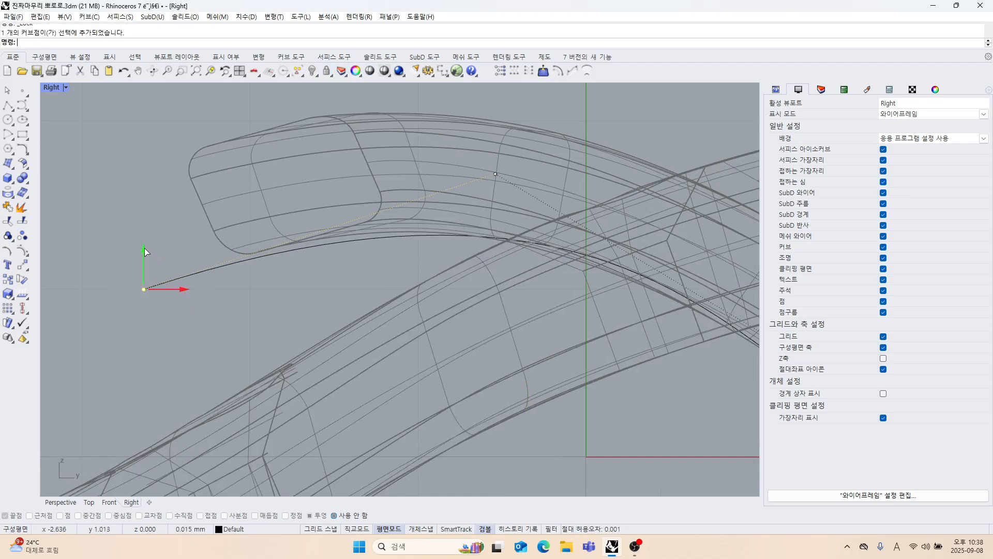
pyautogui.moveTo(144, 247); pyautogui.dragTo(144, 240)
# Nudge the corner control point below the loop's outer end slightly inward to fit the curve to the loop's underside.
pyautogui.scroll(-6, 318, 340)
pyautogui.moveTo(318, 339); pyautogui.dragTo(259, 299, button='right')
pyautogui.moveTo(572, 416)
pyautogui.mouseDown(button='right')
pyautogui.moveTo(467, 384)
pyautogui.moveTo(416, 343)
pyautogui.mouseUp(button='right')
pyautogui.moveTo(462, 386)
pyautogui.mouseDown(button='right')
pyautogui.moveTo(419, 348)
pyautogui.moveTo(360, 350)
pyautogui.moveTo(413, 384)
pyautogui.mouseUp(button='right')
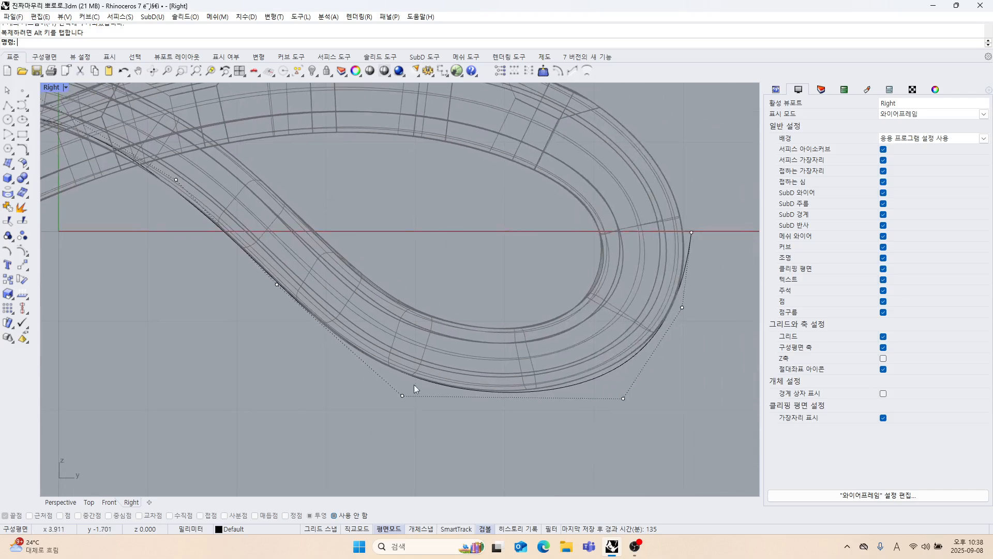
pyautogui.scroll(4, 576, 384)
pyautogui.click(624, 399)
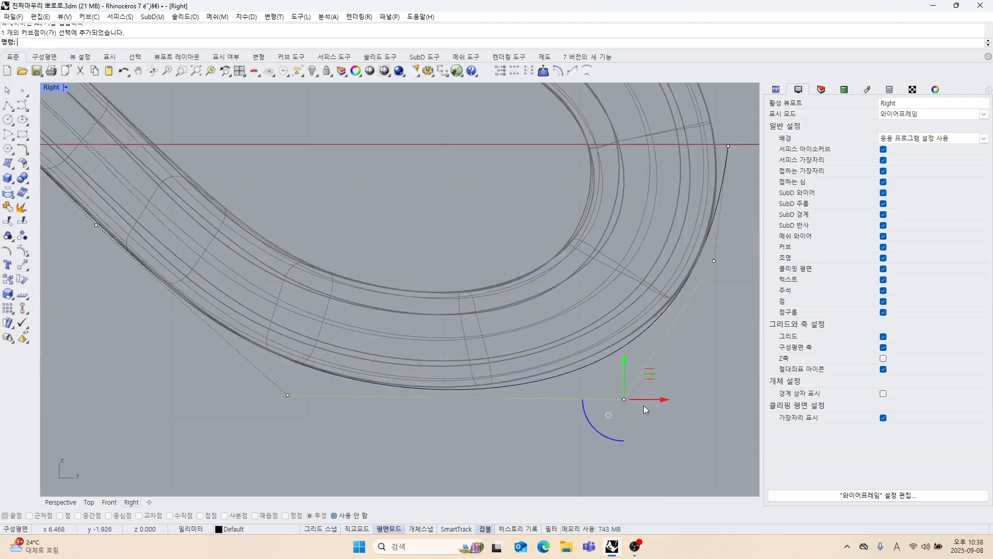
pyautogui.moveTo(649, 378)
pyautogui.mouseDown()
pyautogui.moveTo(627, 395)
pyautogui.moveTo(644, 397)
pyautogui.moveTo(655, 431)
pyautogui.moveTo(632, 380)
pyautogui.moveTo(641, 375)
pyautogui.mouseUp()
# Turn off the profile curve's control points and unlock the pendant solid.
pyautogui.scroll(-6, 557, 377)
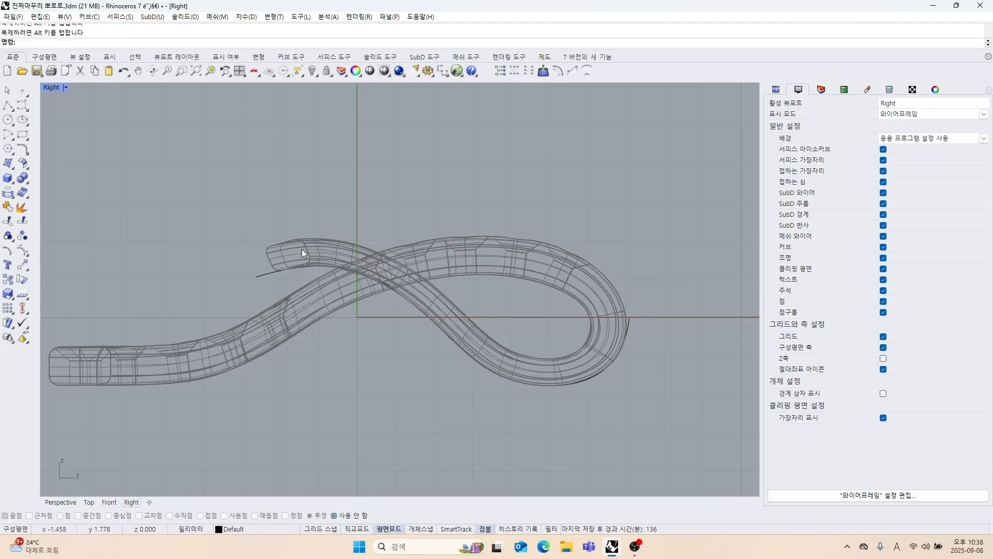
pyautogui.rightClick(318, 73)
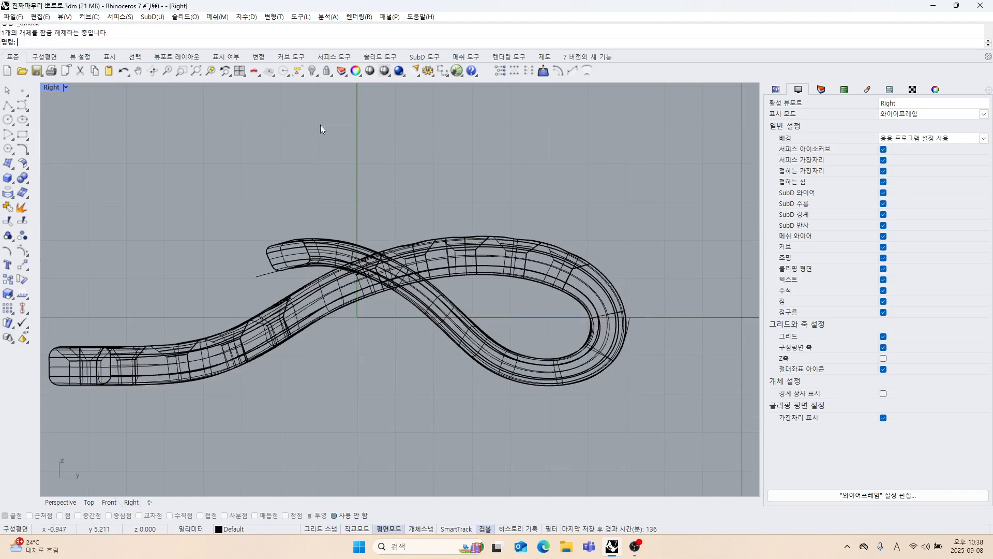
pyautogui.click(313, 239)
pyautogui.scroll(-4, 233, 169)
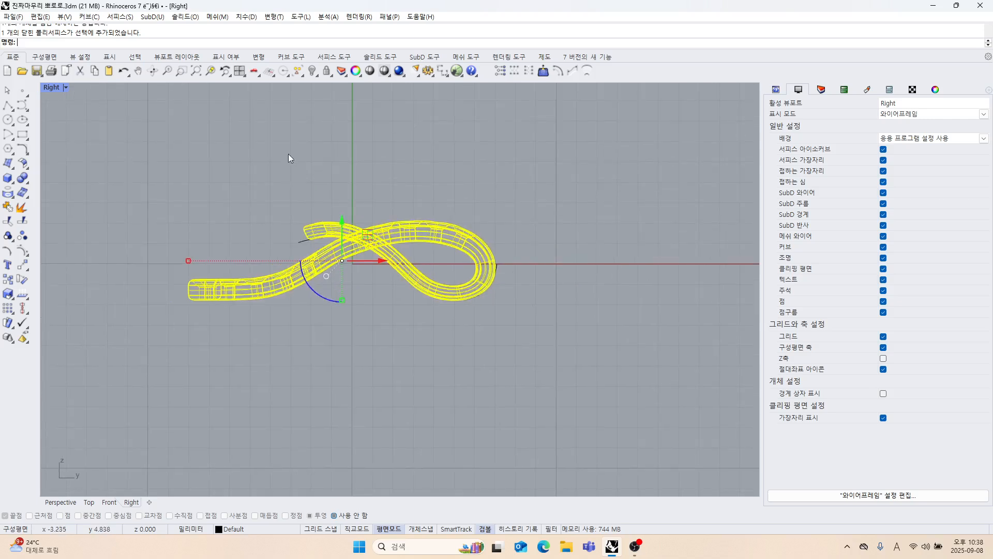
pyautogui.click(318, 159)
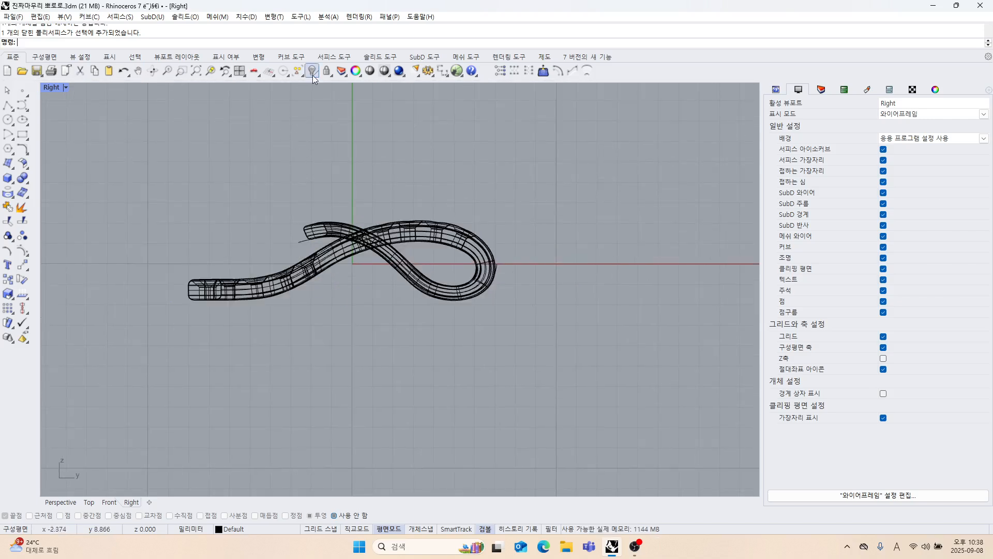
# Hide the pendant solid so only the curves remain, and switch to the four-viewport layout.
pyautogui.click(373, 233)
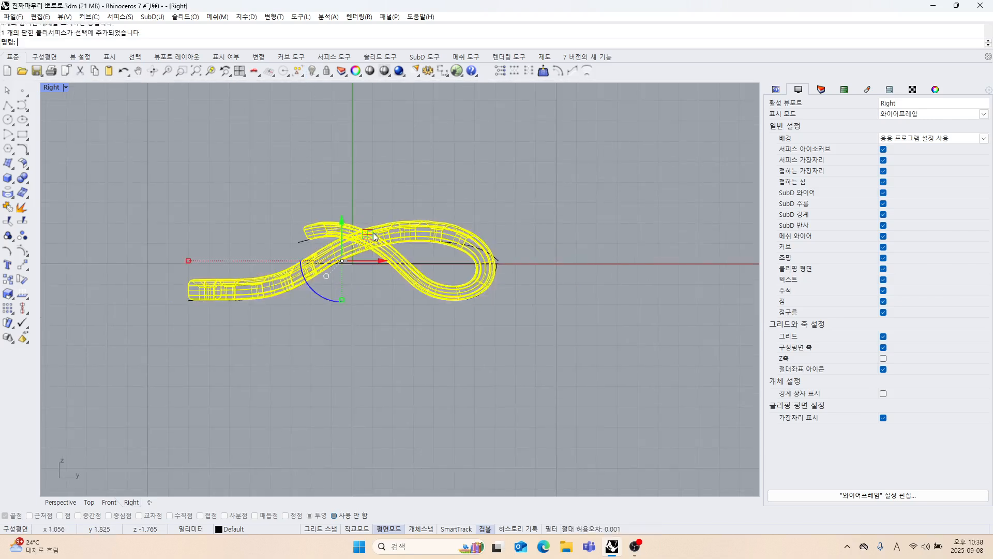
pyautogui.click(324, 74)
pyautogui.doubleClick(49, 87)
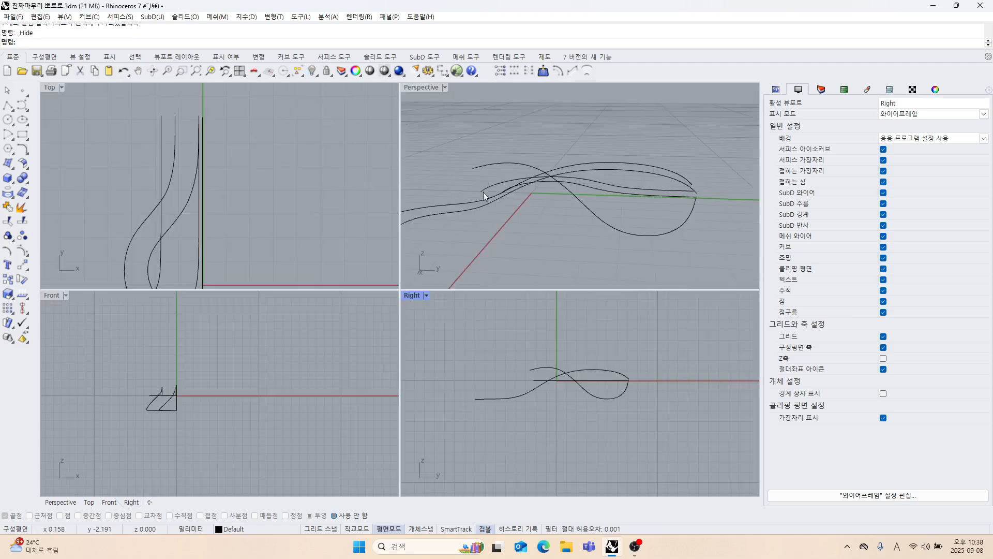
# Combine each flat Top-view edge curve with its matching side profile into 3D curves using Curve from 2 Views.
pyautogui.moveTo(484, 196)
pyautogui.mouseDown(button='right')
pyautogui.moveTo(547, 250)
pyautogui.moveTo(560, 228)
pyautogui.moveTo(535, 236)
pyautogui.moveTo(576, 225)
pyautogui.moveTo(543, 195)
pyautogui.moveTo(538, 202)
pyautogui.mouseUp(button='right')
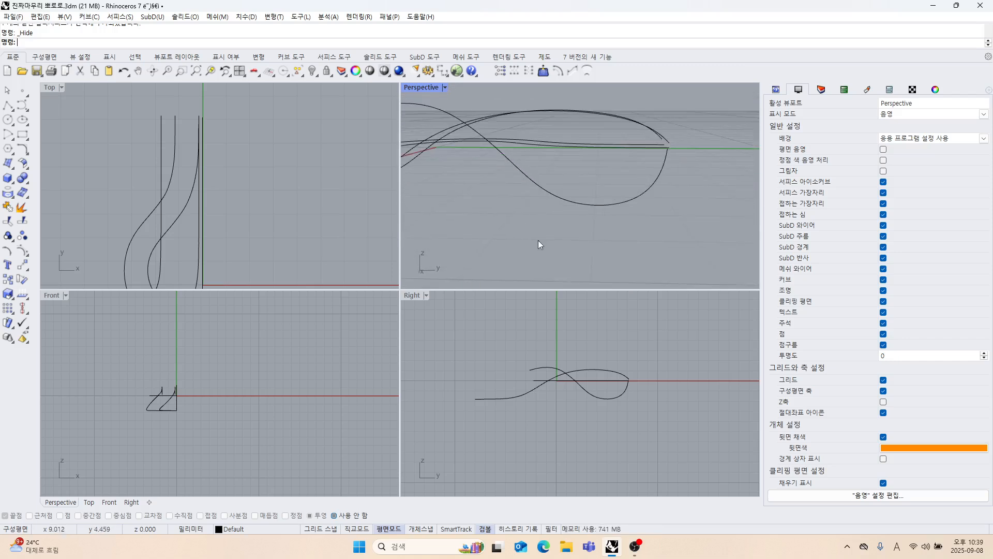
pyautogui.click(27, 153)
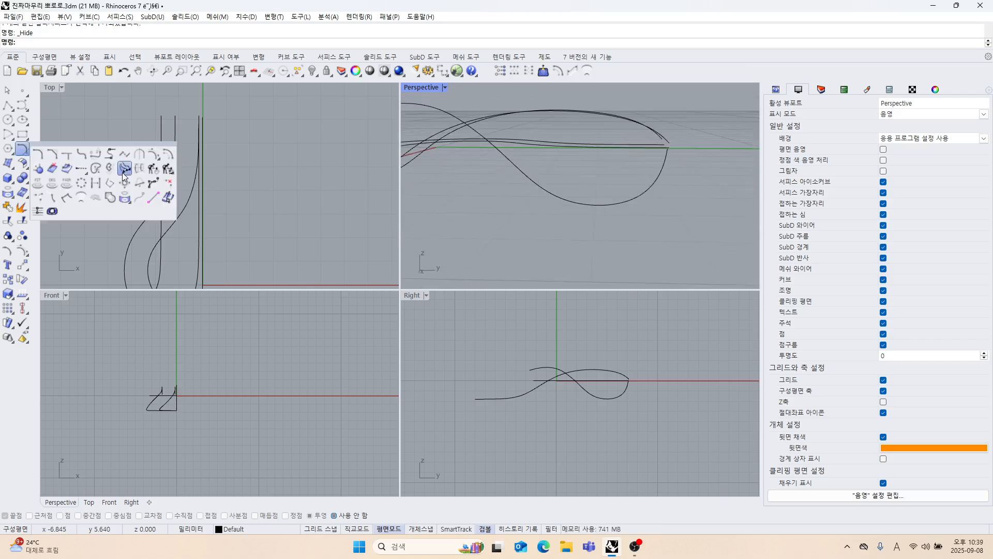
pyautogui.click(110, 153)
pyautogui.scroll(3, 610, 157)
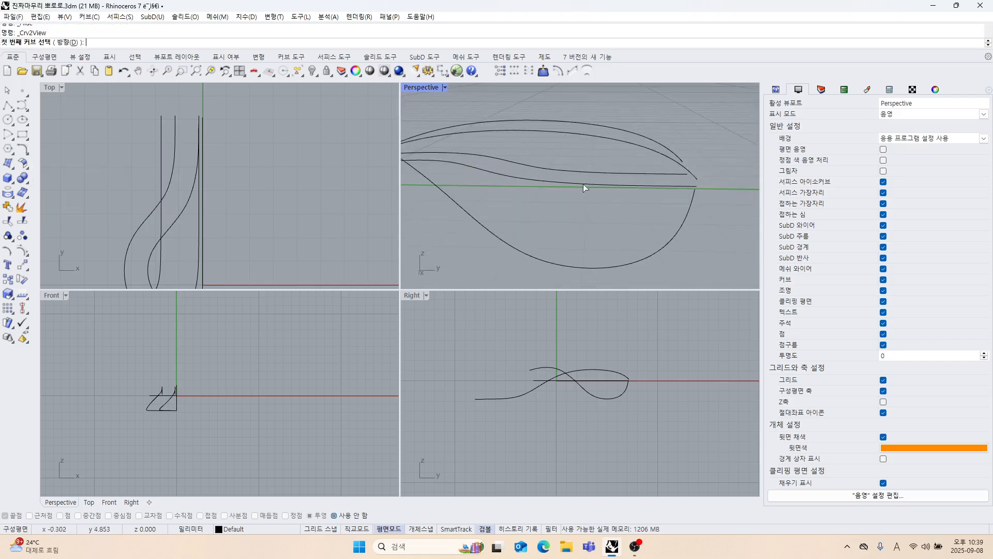
pyautogui.click(583, 181)
pyautogui.click(538, 257)
pyautogui.rightClick(569, 219)
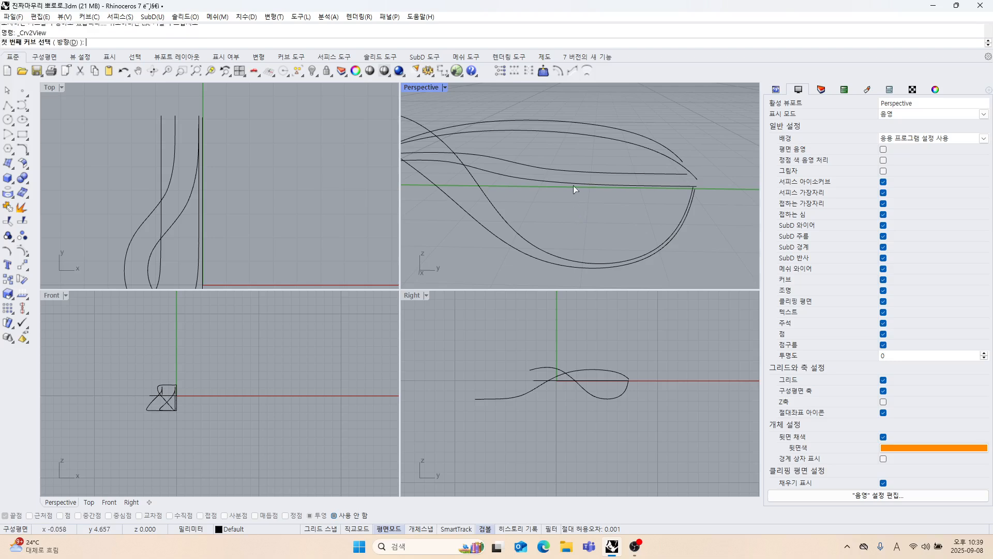
pyautogui.click(576, 170)
pyautogui.click(521, 249)
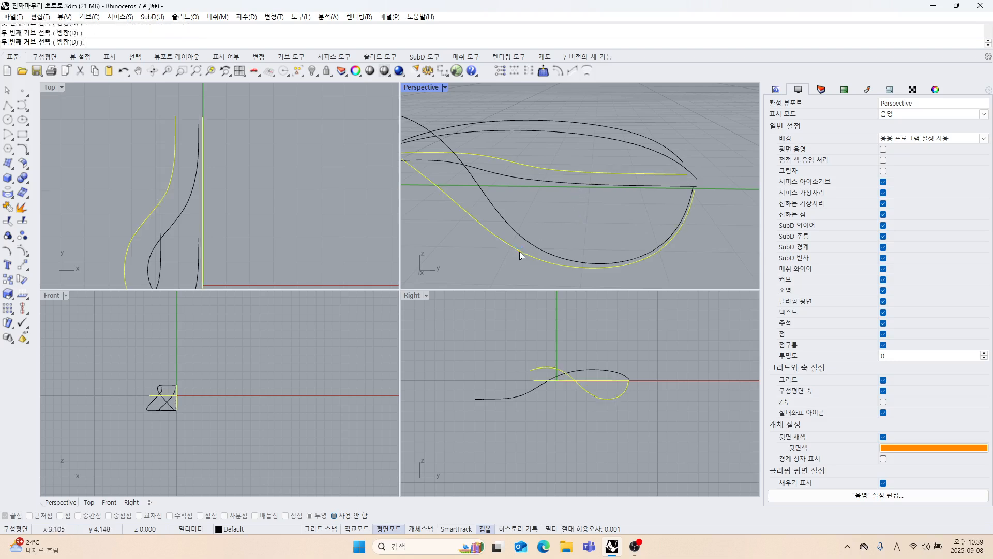
pyautogui.moveTo(531, 245); pyautogui.dragTo(578, 192, button='right')
# Delete the side profile curves lying on the centre axis in the Top view.
pyautogui.moveTo(209, 274); pyautogui.dragTo(206, 191, button='right')
pyautogui.scroll(3, 207, 192)
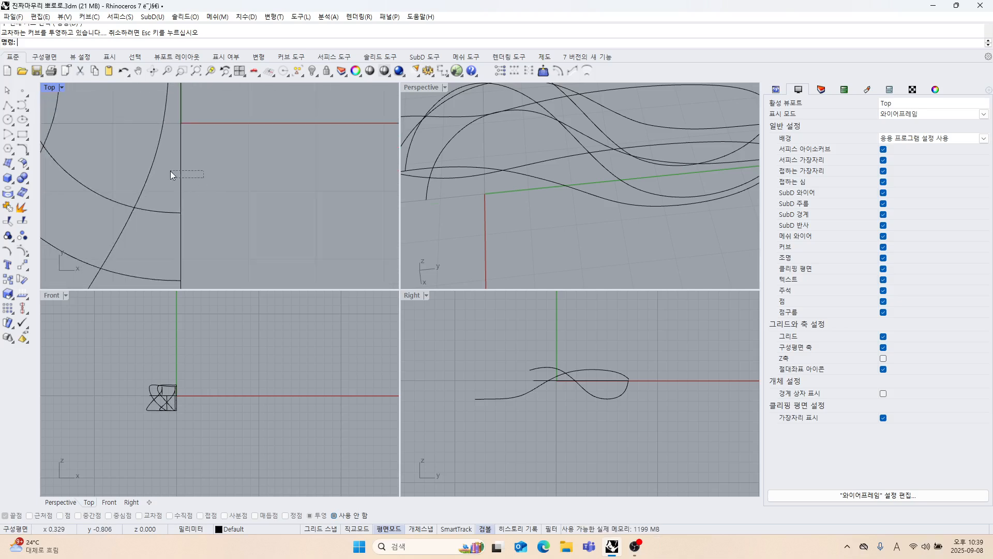
pyautogui.moveTo(171, 174); pyautogui.dragTo(171, 175)
pyautogui.press('Delete')
# Rebuild the two 3D curves of the longer strand with 12 points at degree 3, deleting the input curves.
pyautogui.moveTo(409, 181); pyautogui.dragTo(549, 221, button='right')
pyautogui.scroll(2, 582, 170)
pyautogui.click(567, 128)
pyautogui.scroll(-5, 536, 170)
pyautogui.scroll(-5, 204, 213)
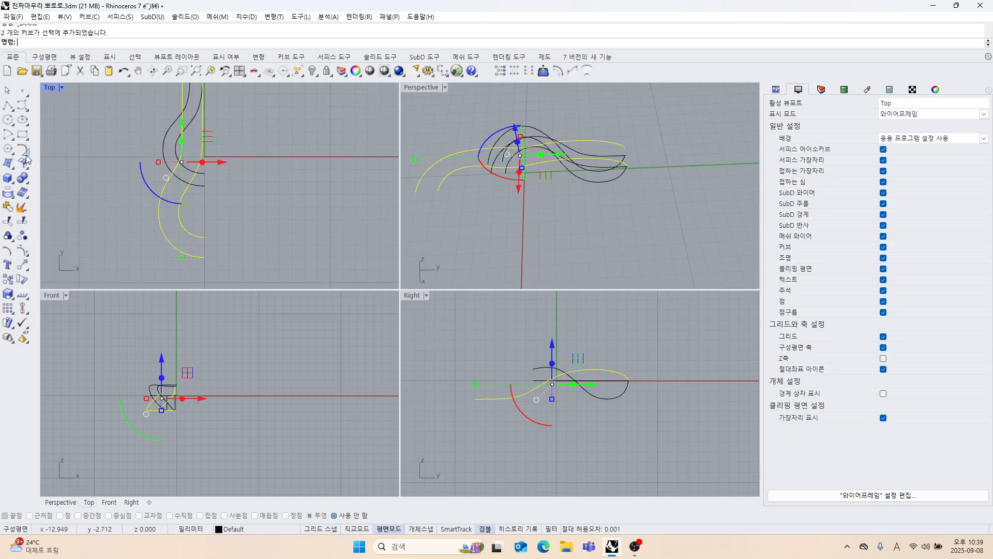
pyautogui.click(150, 176)
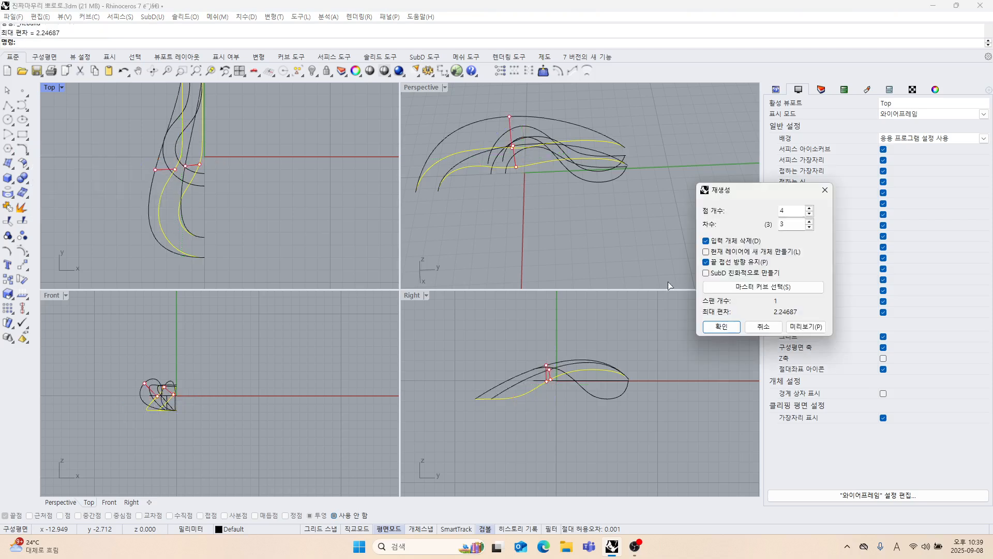
pyautogui.moveTo(792, 214); pyautogui.dragTo(739, 207)
pyautogui.write('12')
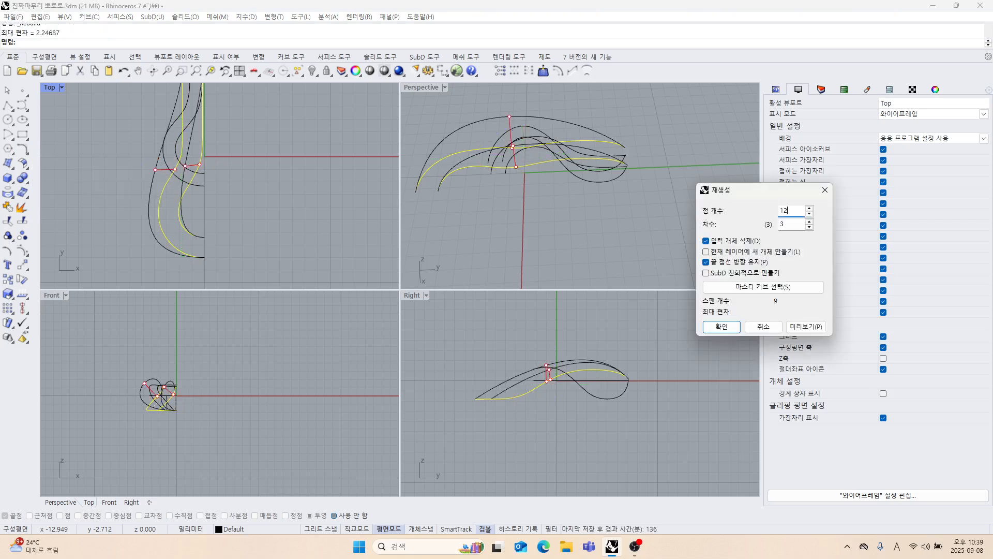
pyautogui.scroll(3, 576, 215)
pyautogui.scroll(-3, 248, 244)
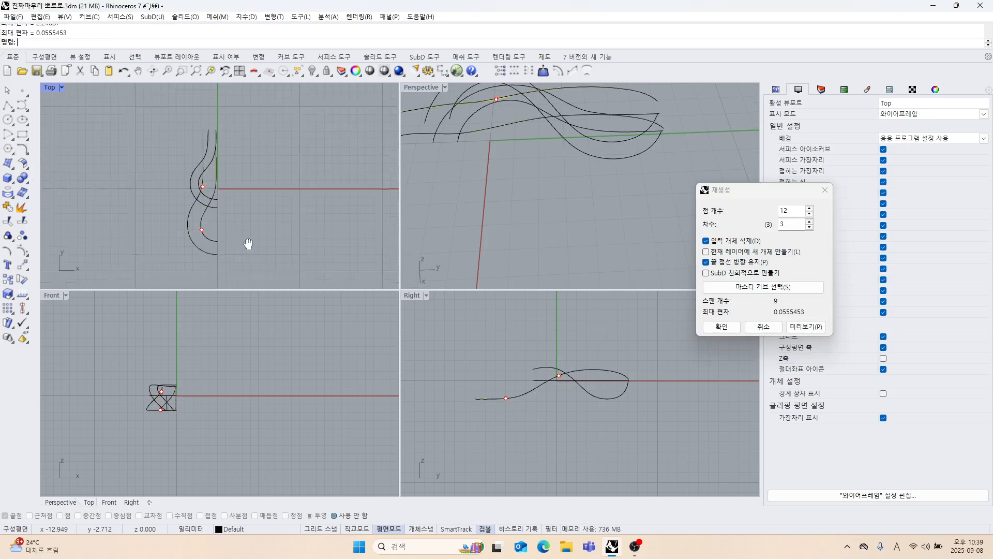
pyautogui.click(718, 326)
# Rebuild the two 3D curves of the shorter strand with 10 points at degree 3.
pyautogui.click(576, 203)
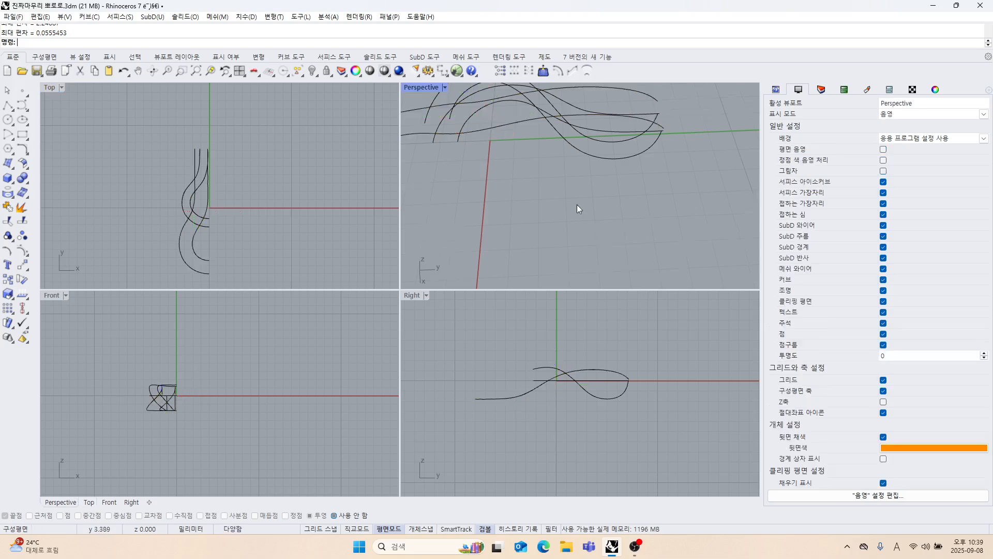
pyautogui.scroll(-3, 607, 175)
pyautogui.moveTo(607, 175); pyautogui.dragTo(601, 207, button='right')
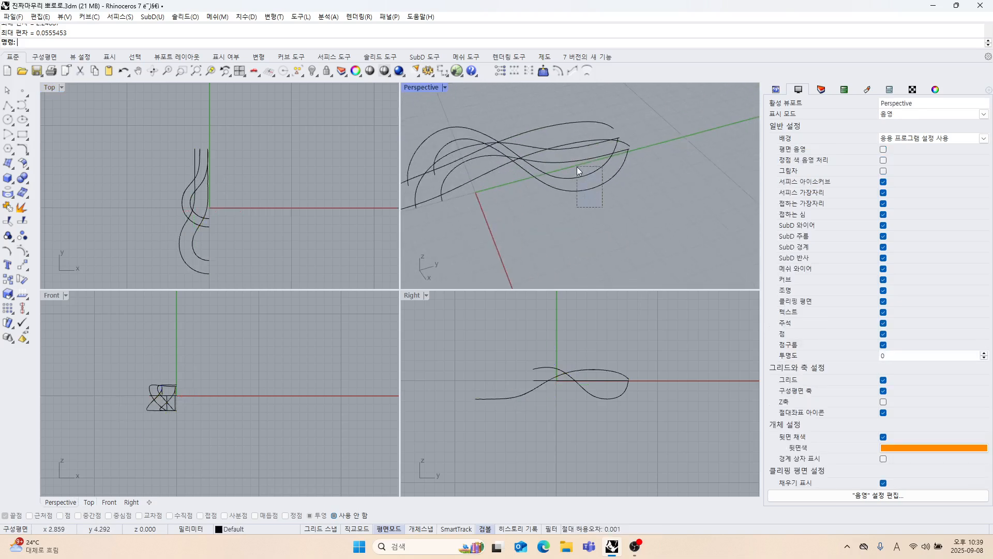
pyautogui.moveTo(576, 166); pyautogui.dragTo(577, 167)
pyautogui.rightClick(632, 222)
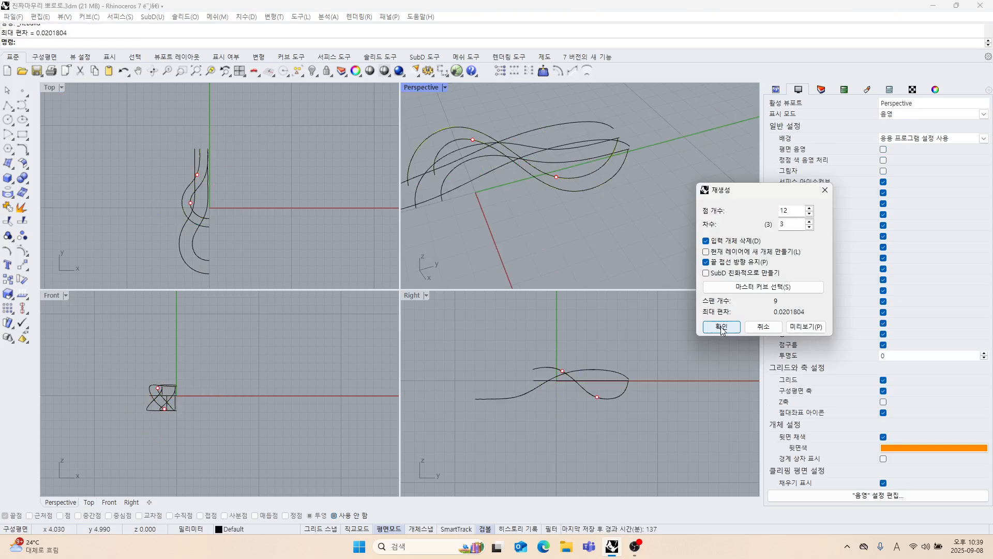
pyautogui.doubleClick(791, 210)
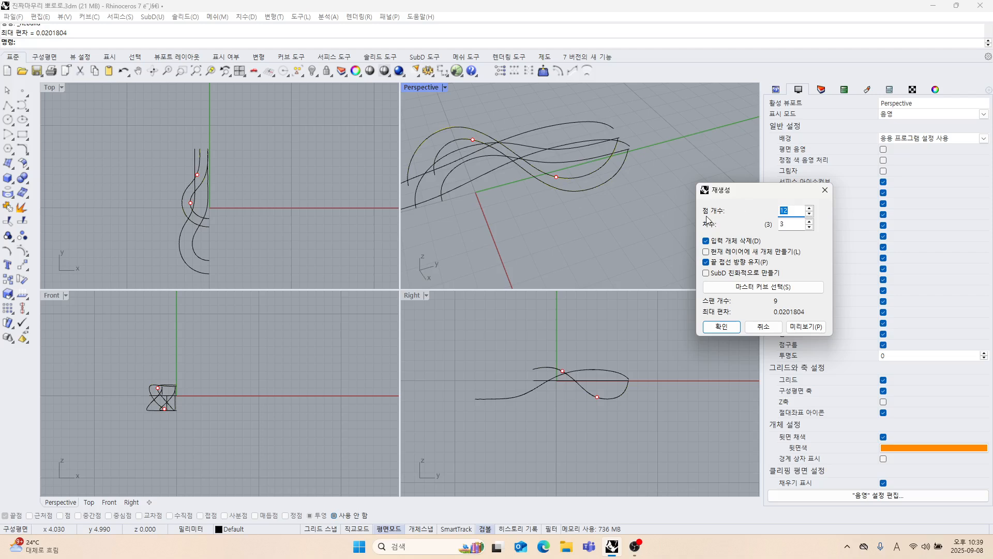
pyautogui.write('10')
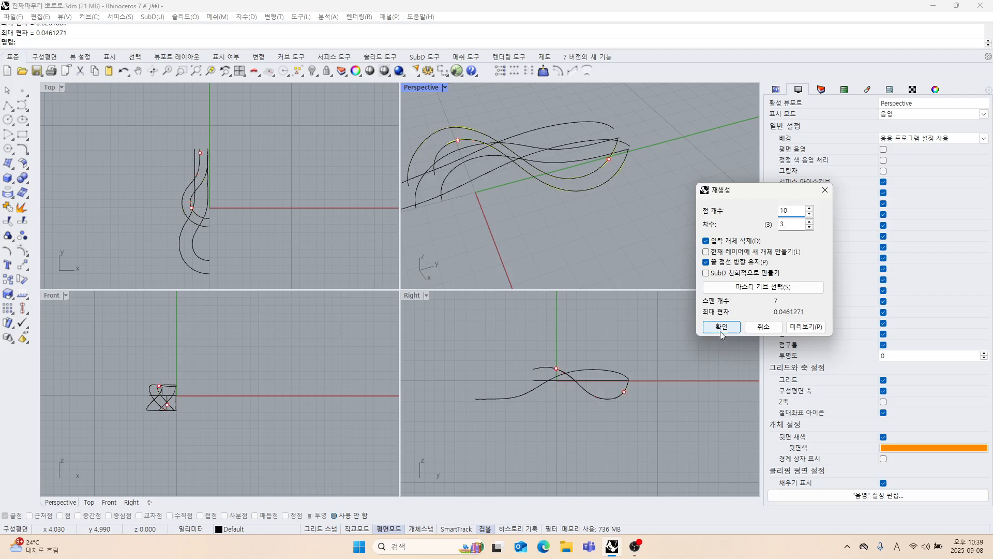
pyautogui.click(733, 325)
pyautogui.click(681, 261)
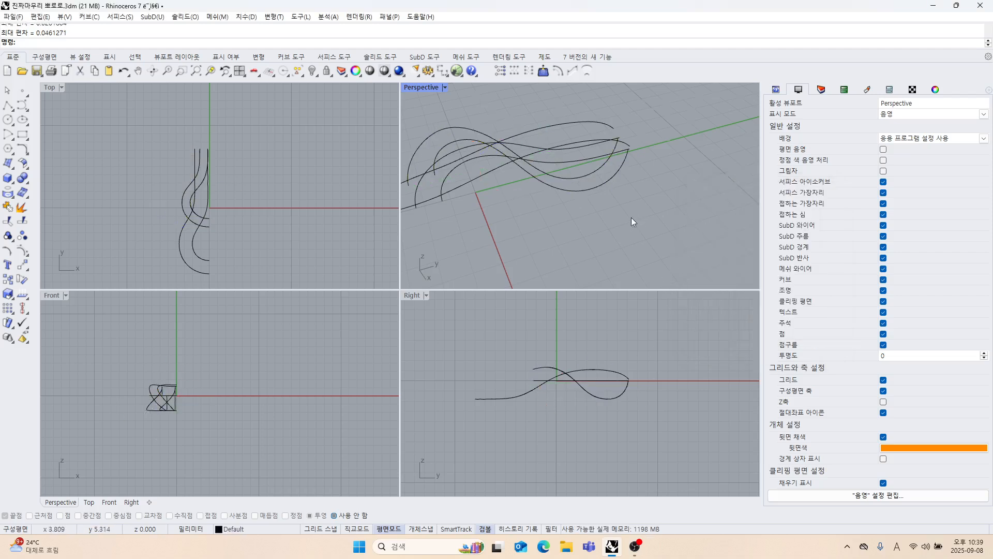
# Match the strand curve ends farther from the centre axis at the loop's end, using tangent continuity with averaged curves.
pyautogui.moveTo(631, 217); pyautogui.dragTo(613, 234, button='right')
pyautogui.scroll(5, 587, 189)
pyautogui.moveTo(586, 189); pyautogui.dragTo(532, 212, button='right')
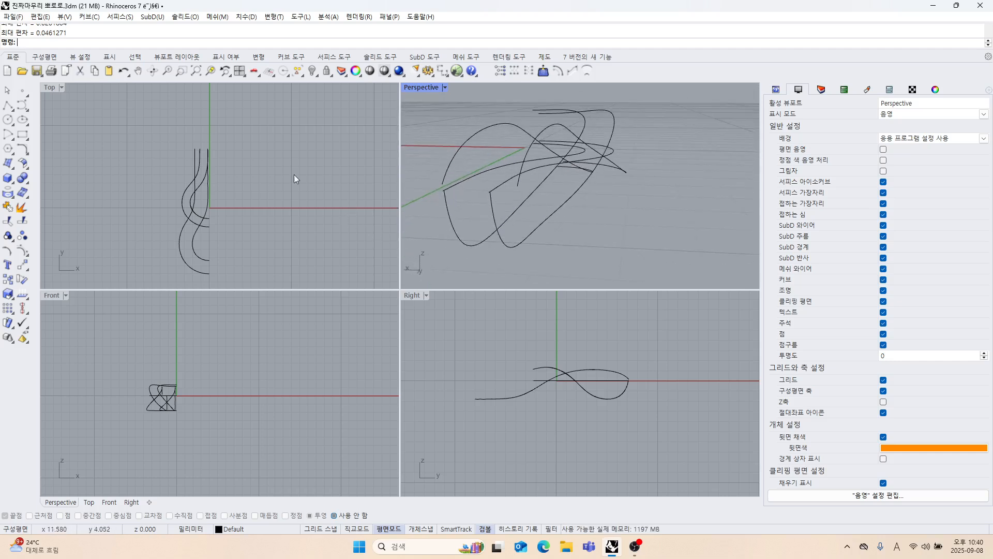
pyautogui.click(27, 155)
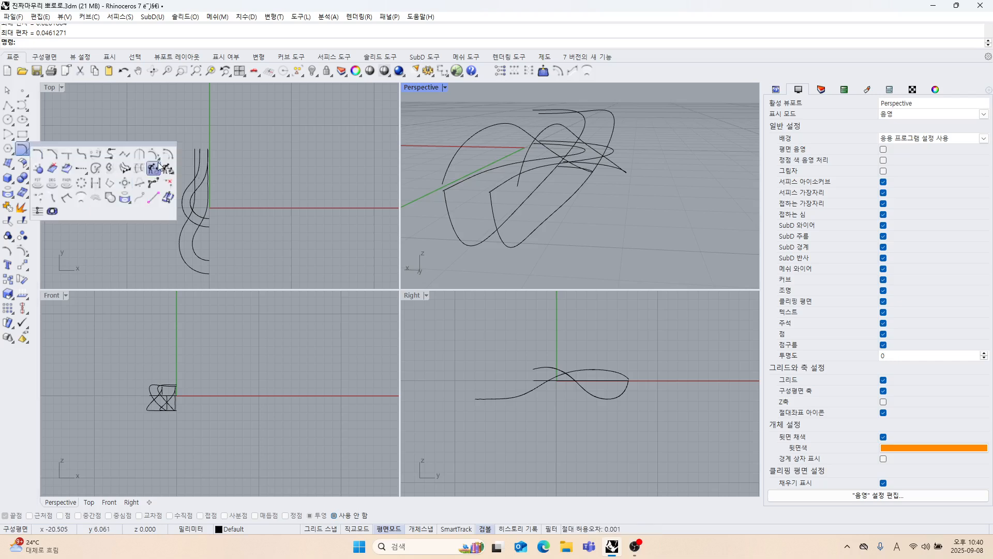
pyautogui.scroll(1, 507, 200)
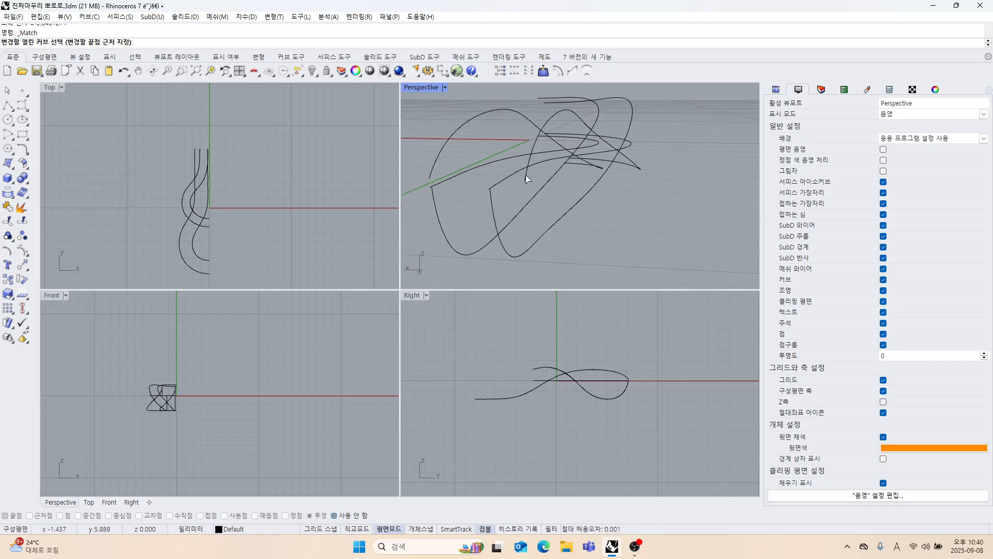
pyautogui.click(525, 176)
pyautogui.click(493, 200)
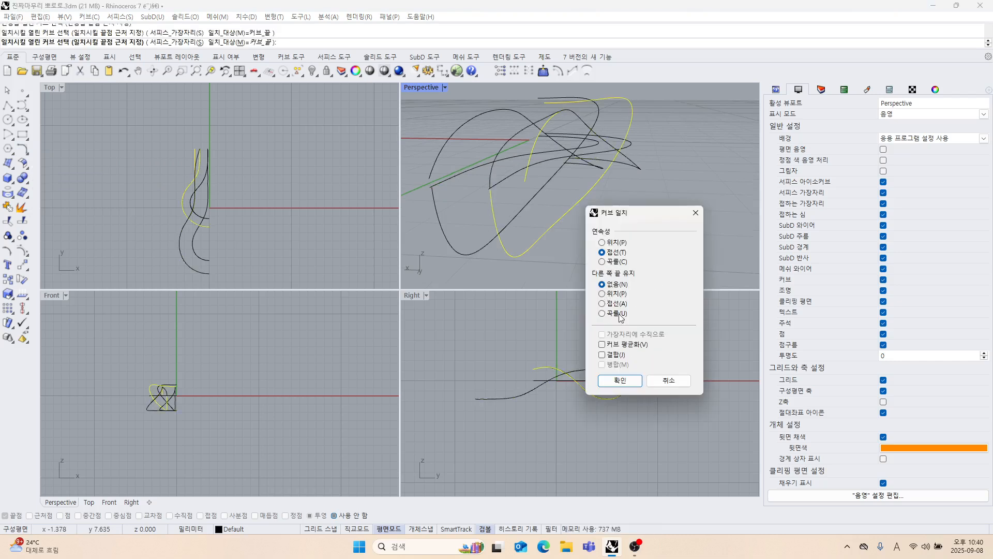
pyautogui.click(601, 344)
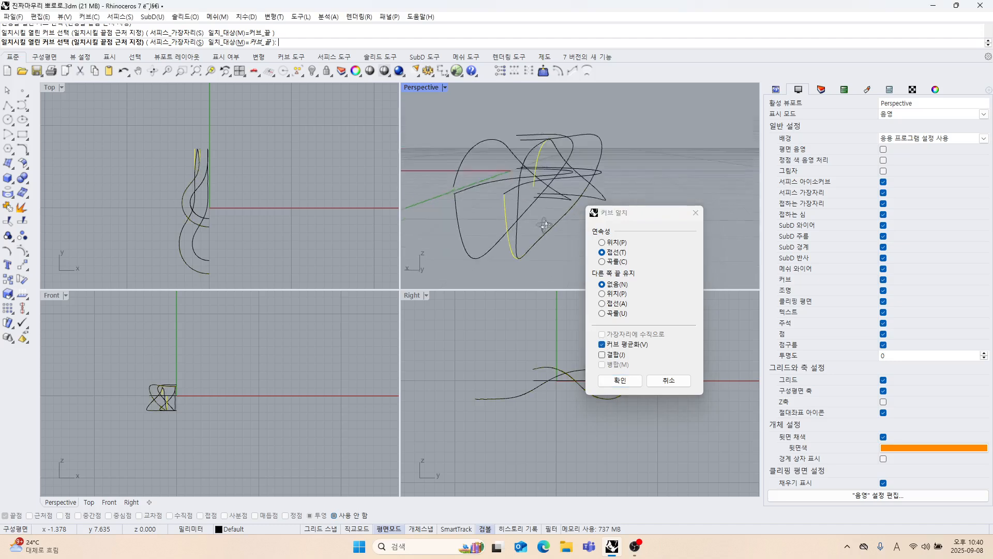
pyautogui.click(623, 381)
# Match the strand curve ends nearest the centre axis with tangent continuity and averaged curves.
pyautogui.moveTo(561, 221); pyautogui.dragTo(499, 185, button='right')
pyautogui.press('Return')
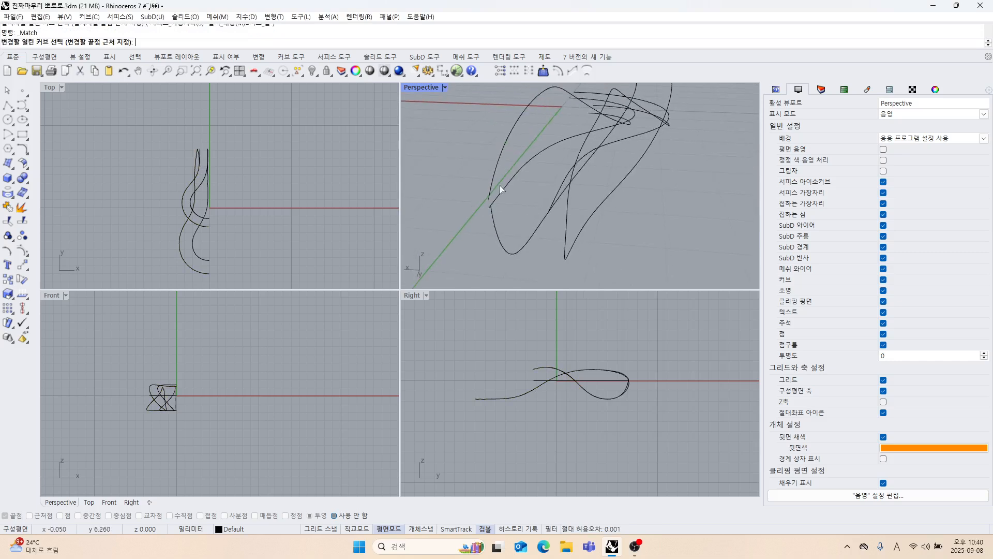
pyautogui.click(494, 182)
pyautogui.click(494, 215)
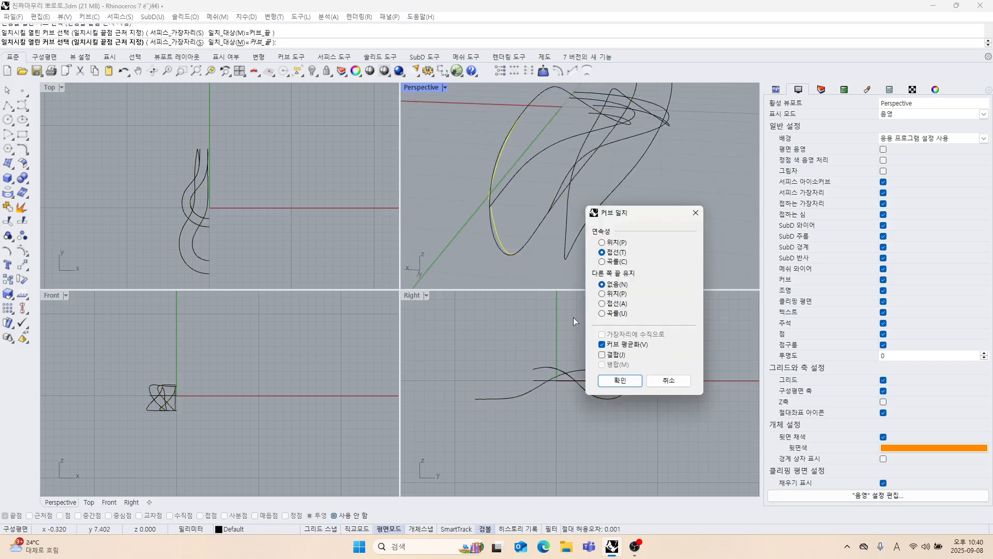
pyautogui.click(620, 376)
# Delete the remaining flat edge curves on the ground plane, keeping only the matched 3D curves.
pyautogui.scroll(5, 619, 391)
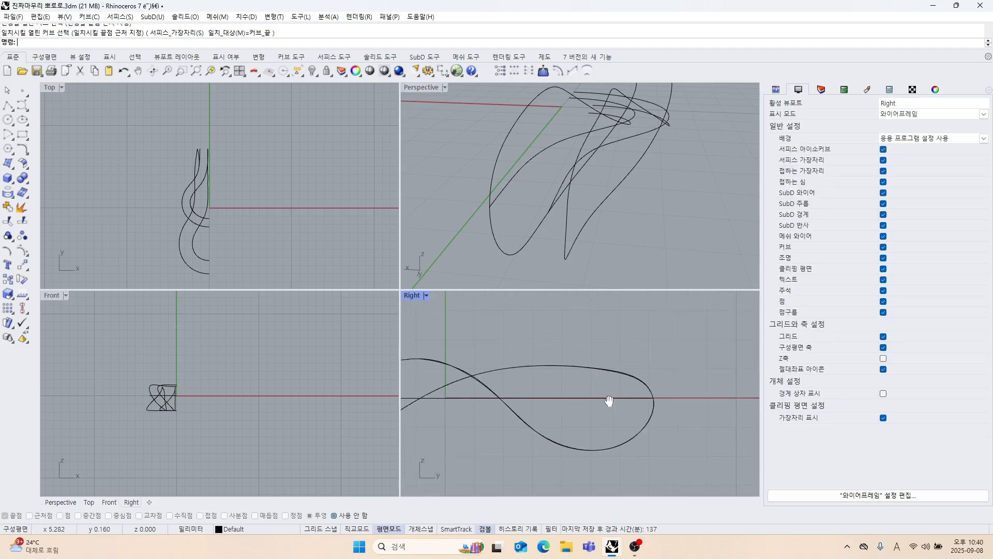
pyautogui.moveTo(569, 218); pyautogui.dragTo(625, 227, button='right')
pyautogui.moveTo(564, 241); pyautogui.dragTo(595, 221, button='right')
pyautogui.moveTo(583, 220); pyautogui.dragTo(567, 180)
pyautogui.press('Delete')
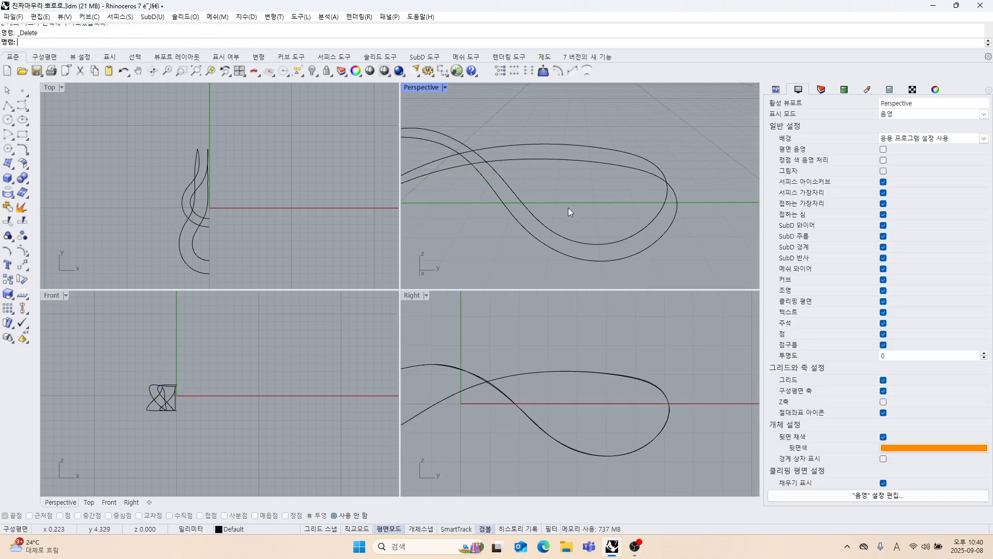
# Show the hidden pendant solid again and compare the 3D curves with its loop in the Right view.
pyautogui.moveTo(568, 207); pyautogui.dragTo(553, 251, button='right')
pyautogui.click(589, 394)
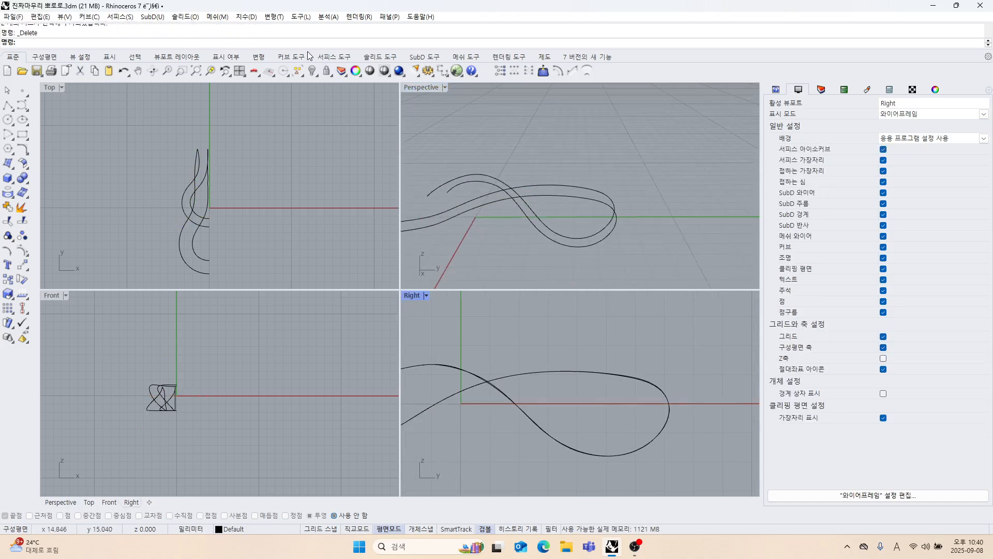
pyautogui.rightClick(328, 71)
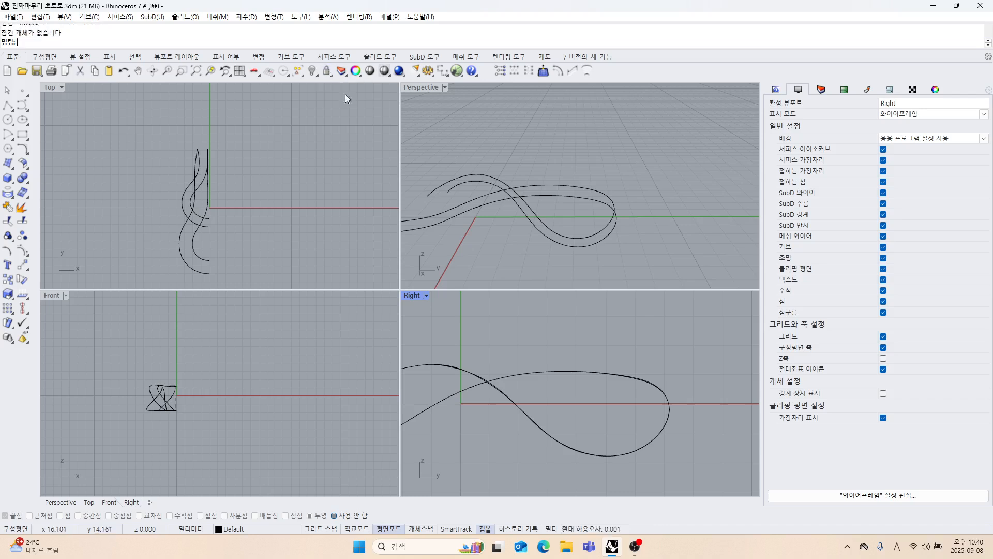
pyautogui.rightClick(311, 77)
pyautogui.scroll(-3, 519, 313)
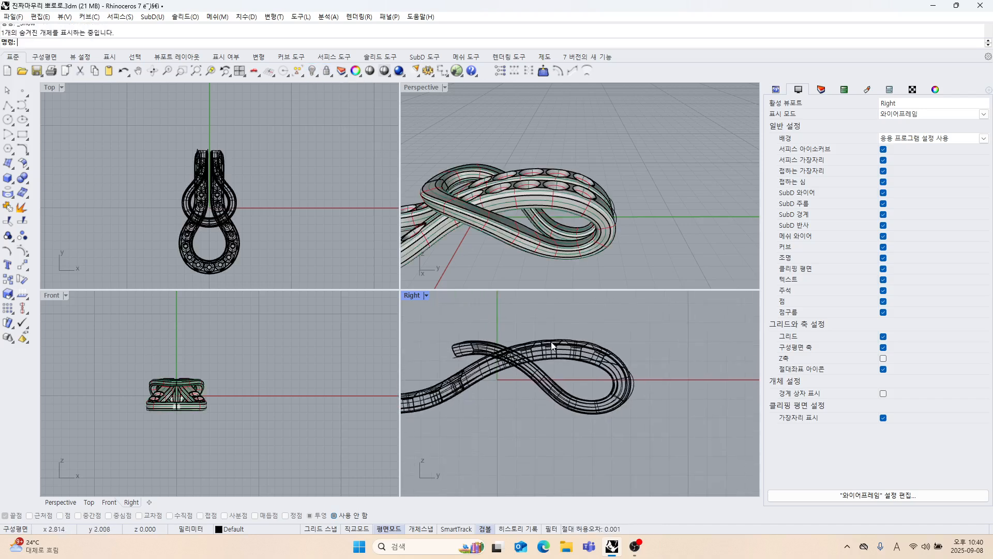
pyautogui.moveTo(569, 343); pyautogui.dragTo(563, 362, button='right')
pyautogui.moveTo(582, 228)
pyautogui.mouseDown(button='right')
pyautogui.moveTo(556, 243)
pyautogui.moveTo(548, 220)
pyautogui.mouseUp(button='right')
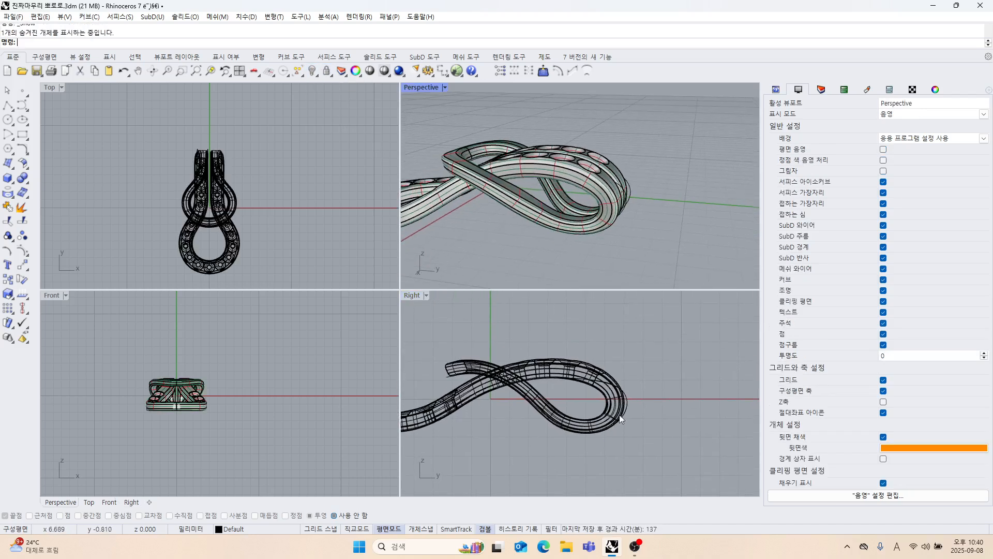
pyautogui.scroll(5, 619, 415)
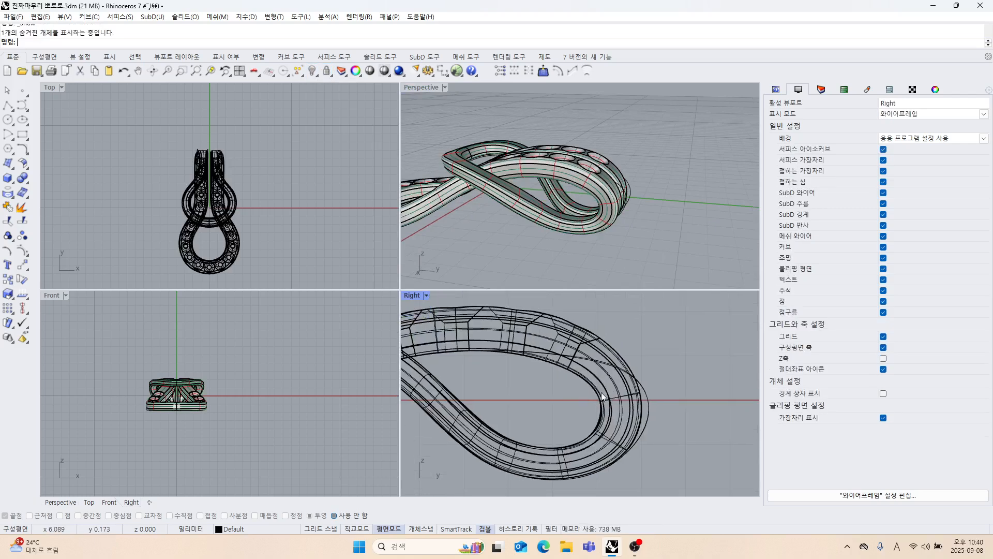
pyautogui.scroll(-3, 601, 397)
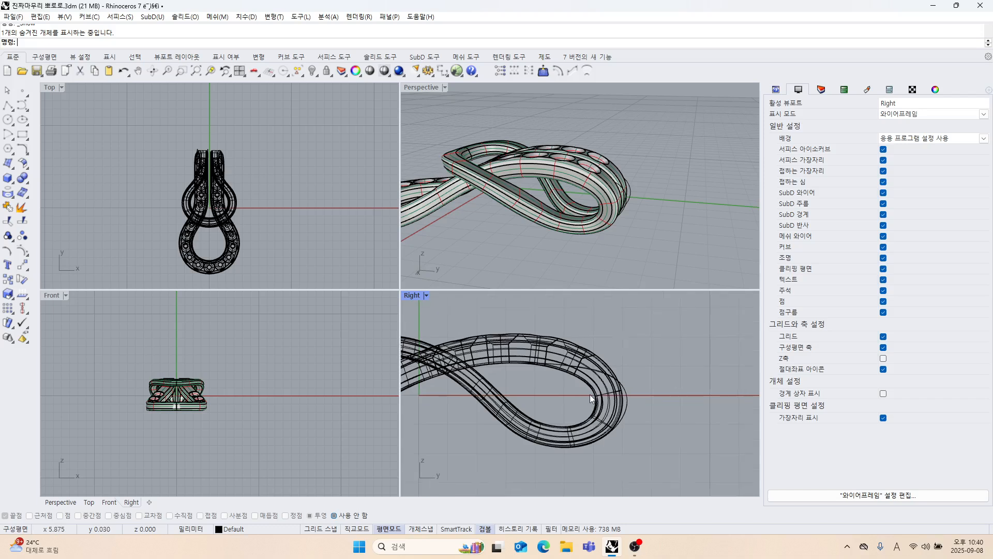
pyautogui.scroll(2, 574, 362)
# Lock the pendant solid as a reference so only the new 3D curves can be selected.
pyautogui.click(572, 332)
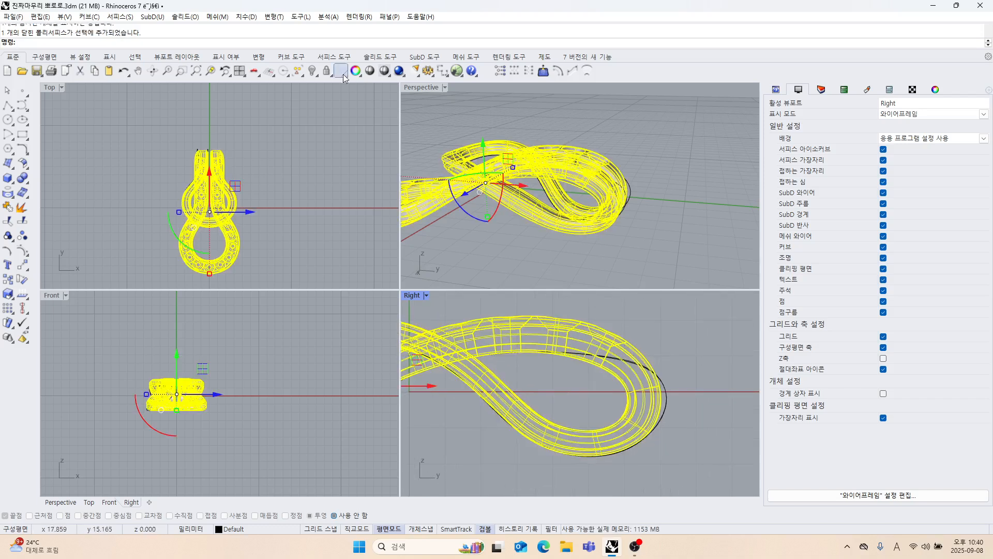
pyautogui.click(327, 71)
pyautogui.moveTo(609, 370); pyautogui.dragTo(598, 344, button='right')
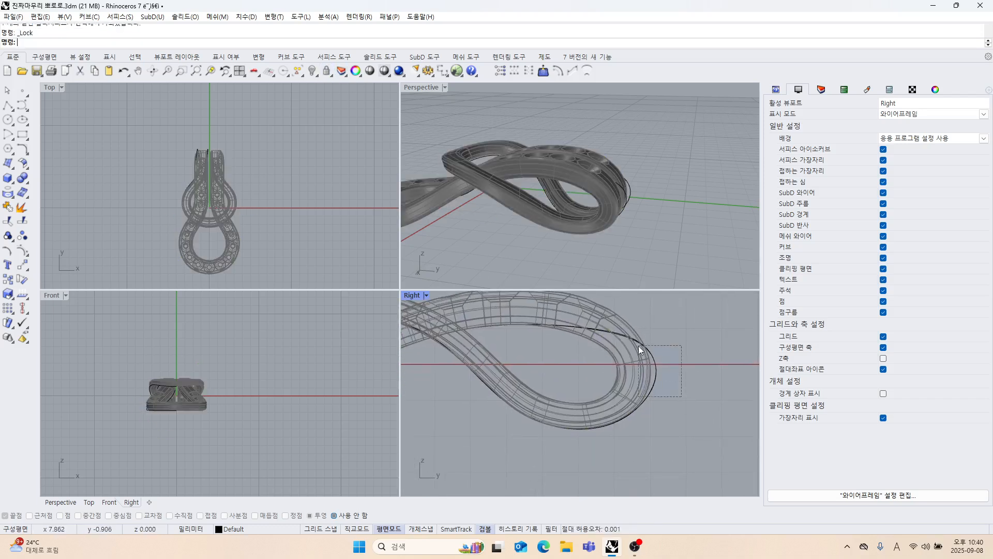
# Try to move the control points at the closed end of the 3D curves' loop inward toward the pendant's inner edge in the Right view.
pyautogui.moveTo(638, 346); pyautogui.dragTo(637, 342)
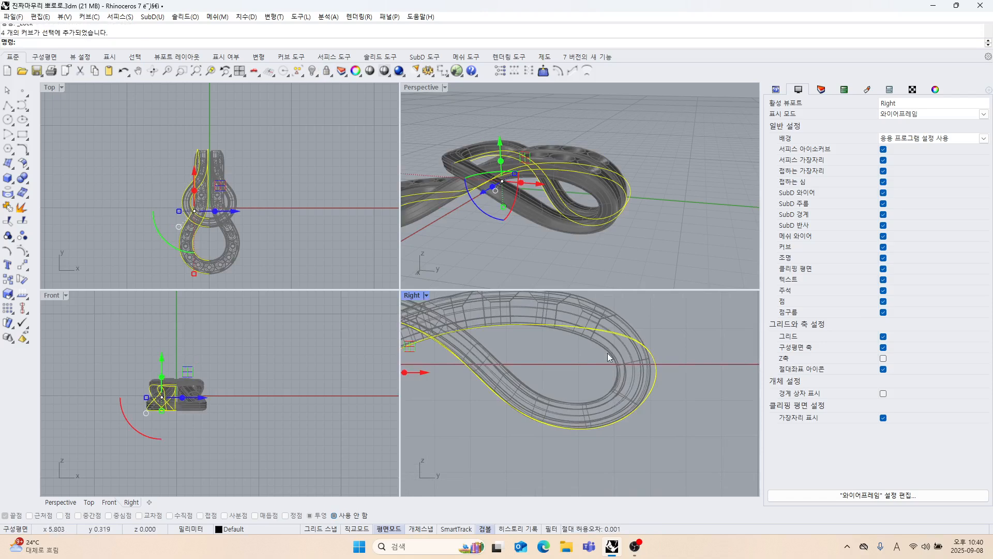
pyautogui.click(23, 252)
pyautogui.scroll(-1, 573, 400)
pyautogui.doubleClick(412, 296)
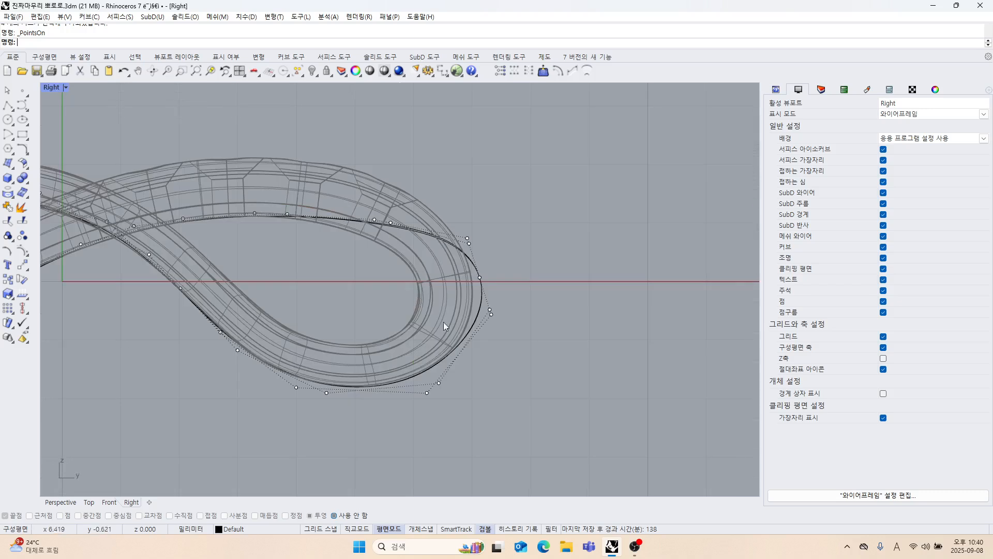
pyautogui.moveTo(424, 215); pyautogui.dragTo(455, 223, button='right')
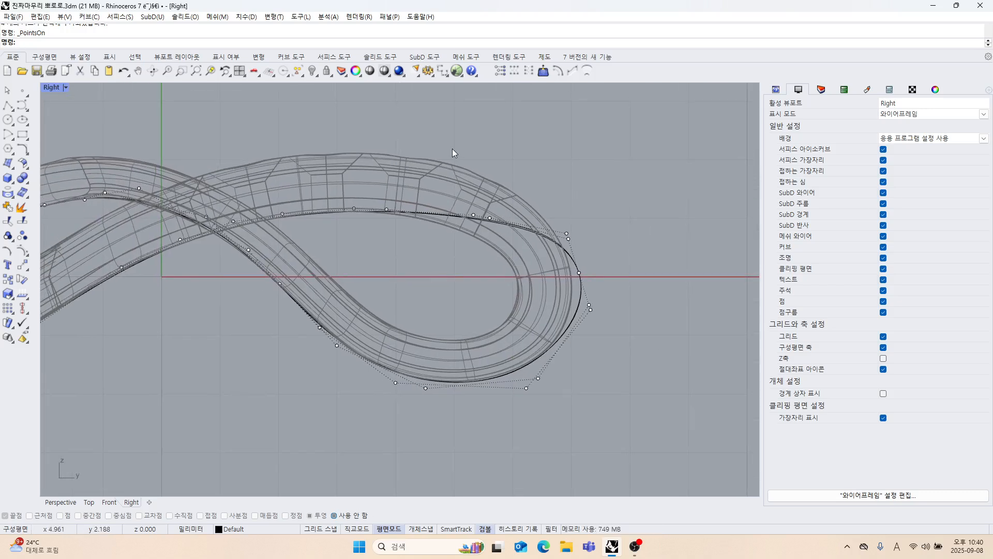
pyautogui.moveTo(535, 193); pyautogui.dragTo(629, 337)
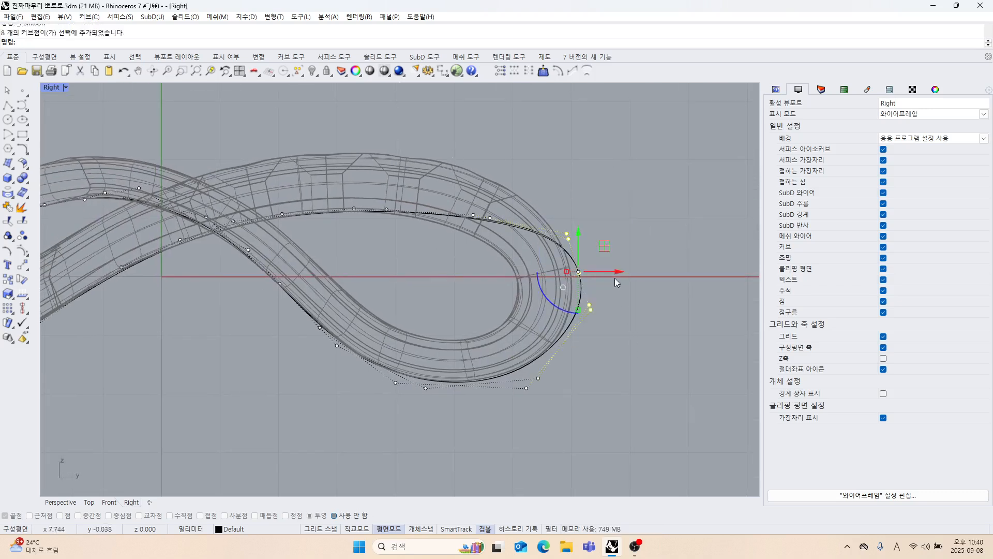
pyautogui.moveTo(615, 274); pyautogui.dragTo(544, 274)
pyautogui.moveTo(587, 325); pyautogui.dragTo(606, 284, button='right')
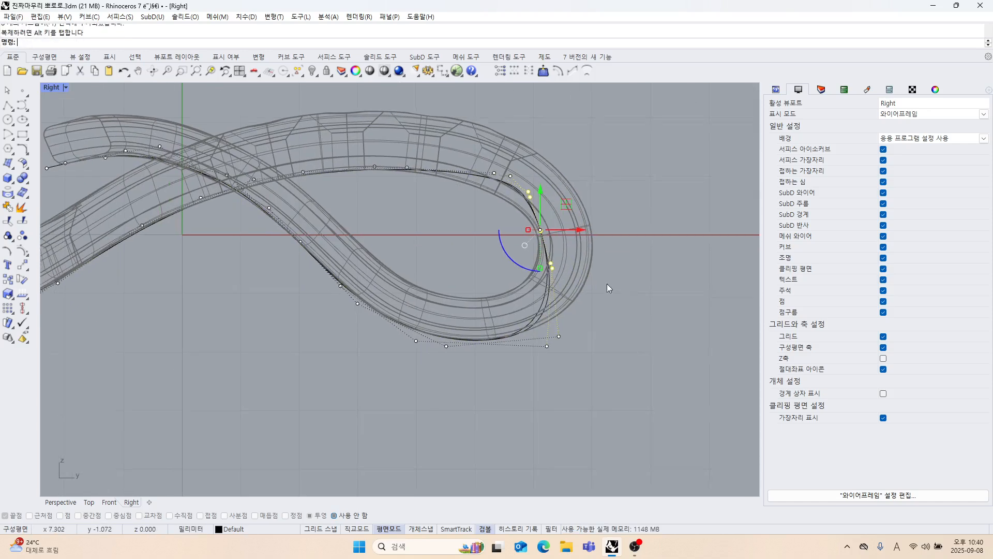
pyautogui.scroll(-5, 590, 322)
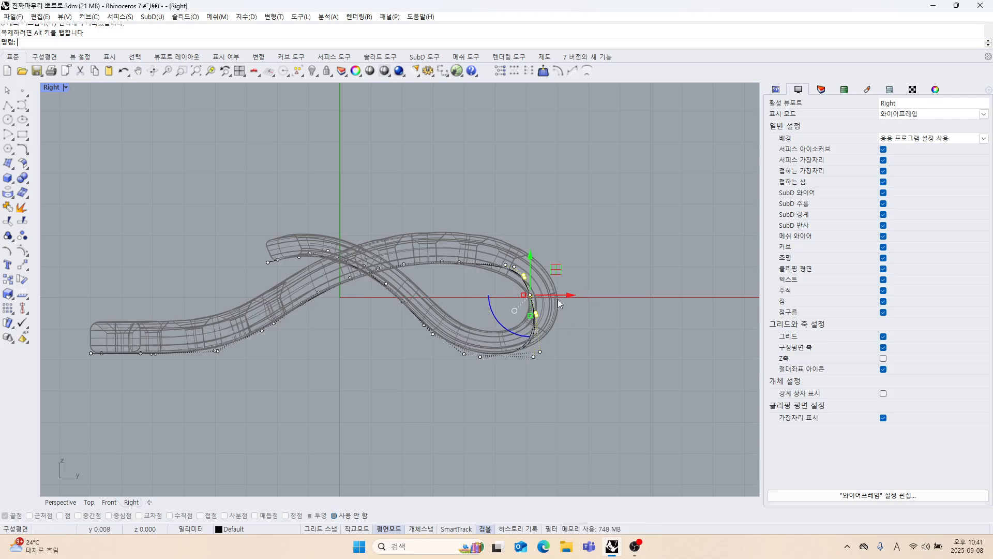
pyautogui.scroll(2, 552, 309)
pyautogui.moveTo(431, 302); pyautogui.dragTo(470, 316, button='right')
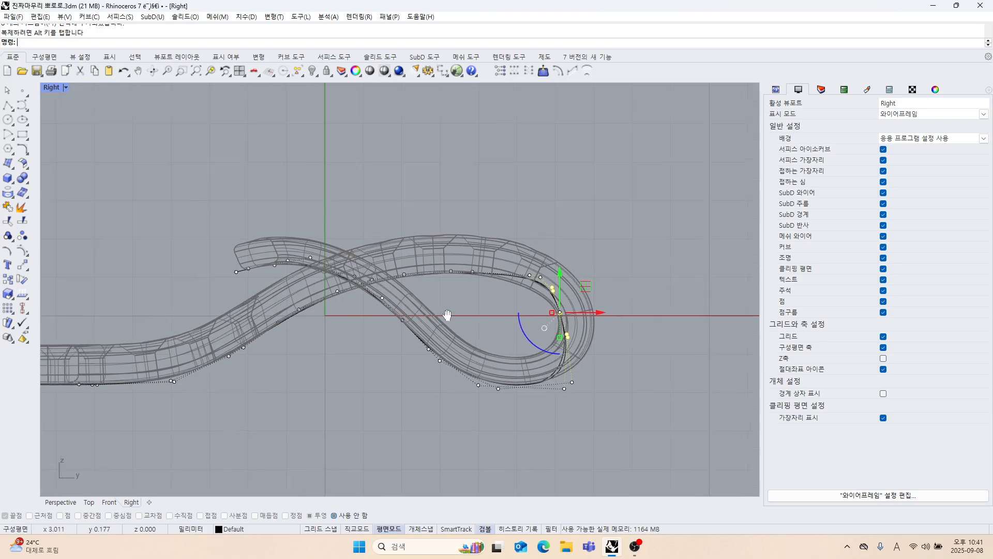
# Try to raise the control points at the upper free end of the 3D curves in the Right view.
pyautogui.moveTo(208, 227); pyautogui.dragTo(279, 225)
pyautogui.scroll(2, 256, 231)
pyautogui.moveTo(200, 217); pyautogui.dragTo(357, 288)
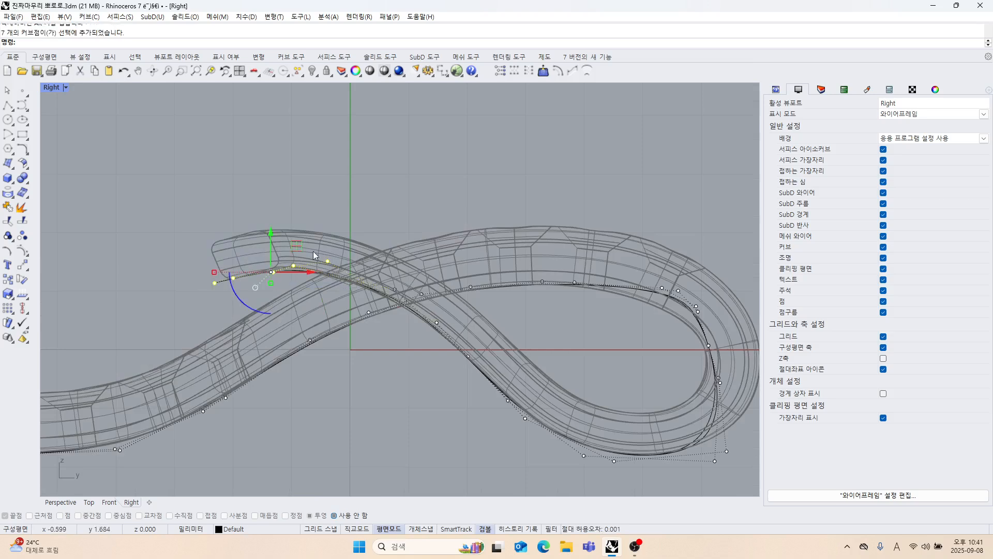
pyautogui.moveTo(280, 200); pyautogui.dragTo(282, 197)
pyautogui.moveTo(425, 334); pyautogui.dragTo(375, 338, button='right')
pyautogui.scroll(4, 376, 308)
# Undo the point moves, curve deletion, matching and combining, back to the original edge curves and side profiles beside the unlocked pendant solid.
pyautogui.hotkey('ctrl', 'z')
pyautogui.hotkey('ctrl', 'z')
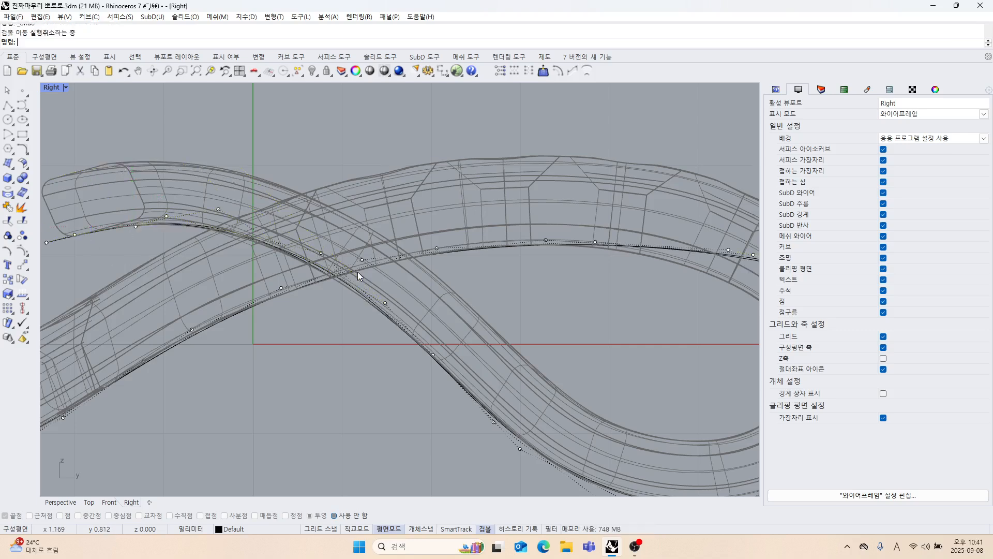
pyautogui.hotkey('ctrl', 'z')
pyautogui.scroll(-6, 363, 281)
pyautogui.scroll(-5, 384, 274)
pyautogui.hotkey('ctrl', 'z')
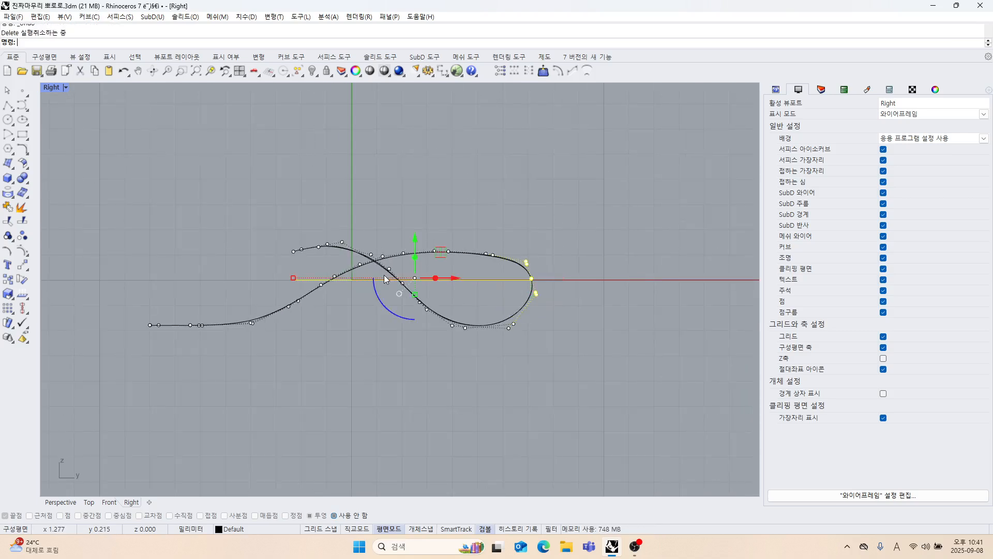
pyautogui.hotkey('ctrl', 'z')
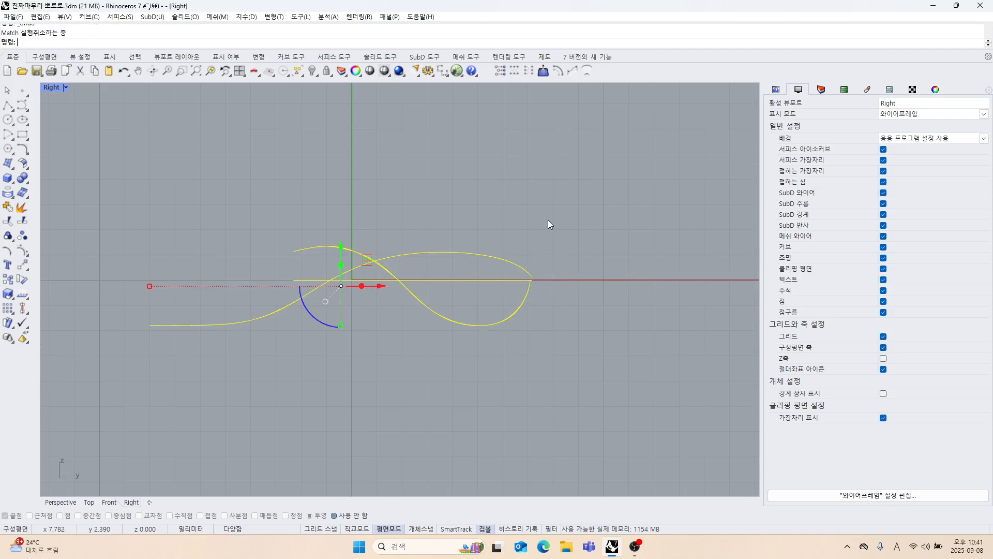
pyautogui.hotkey('ctrl', 'z')
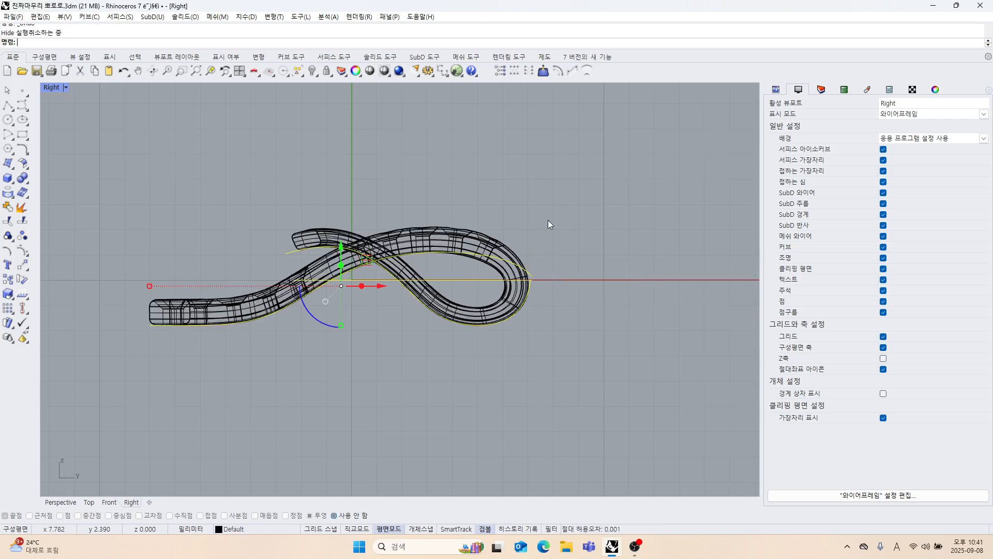
# Examine how the restored side profiles run along the pendant solid in the Perspective and Right views.
pyautogui.scroll(3, 537, 276)
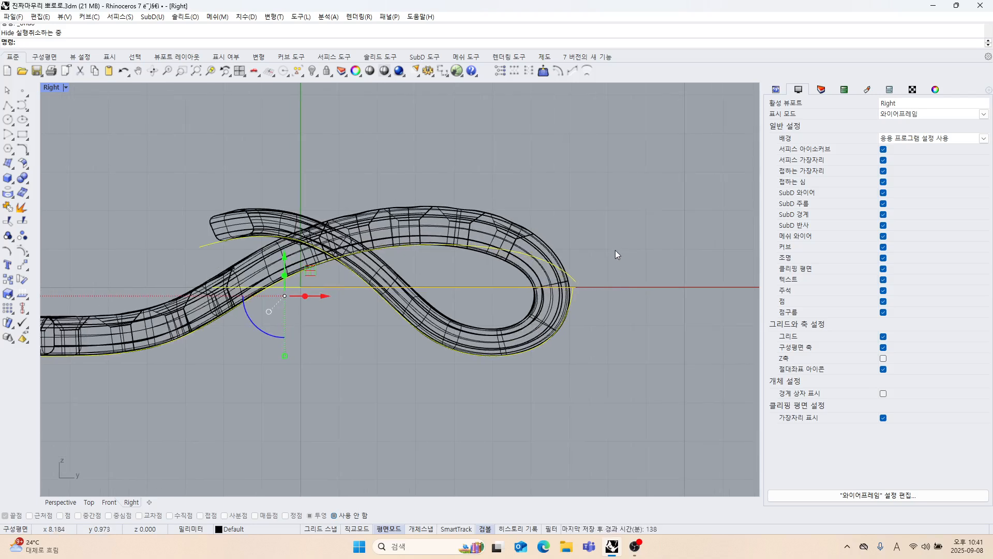
pyautogui.click(568, 250)
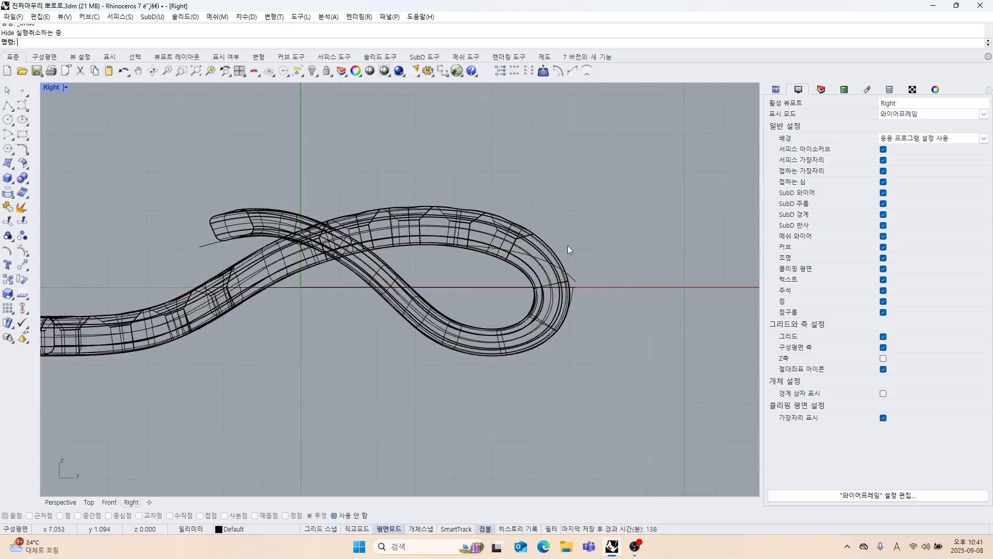
pyautogui.doubleClick(50, 87)
pyautogui.moveTo(566, 207)
pyautogui.mouseDown(button='right')
pyautogui.moveTo(579, 230)
pyautogui.moveTo(585, 208)
pyautogui.mouseUp(button='right')
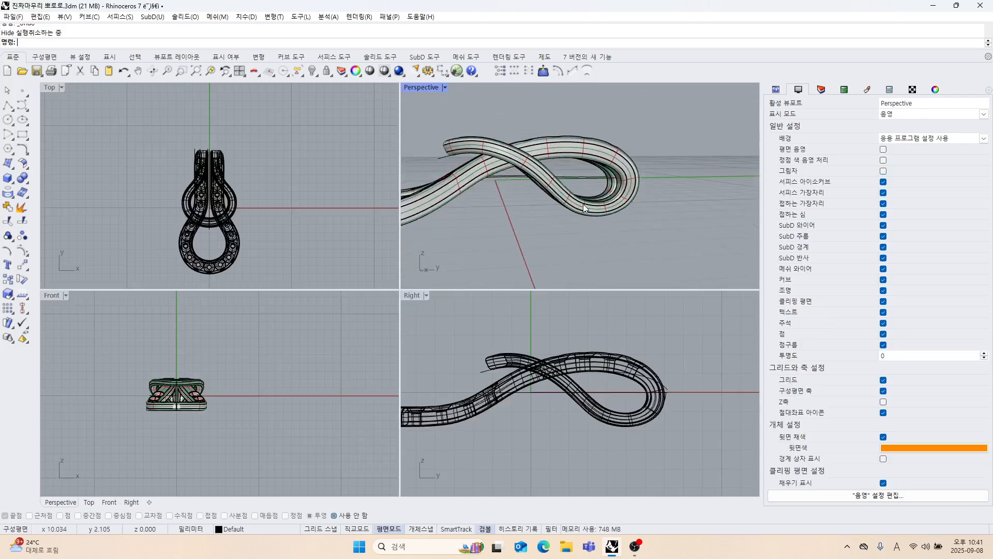
pyautogui.scroll(6, 581, 394)
pyautogui.moveTo(572, 388)
pyautogui.mouseDown(button='right')
pyautogui.moveTo(573, 374)
pyautogui.moveTo(568, 393)
pyautogui.mouseUp(button='right')
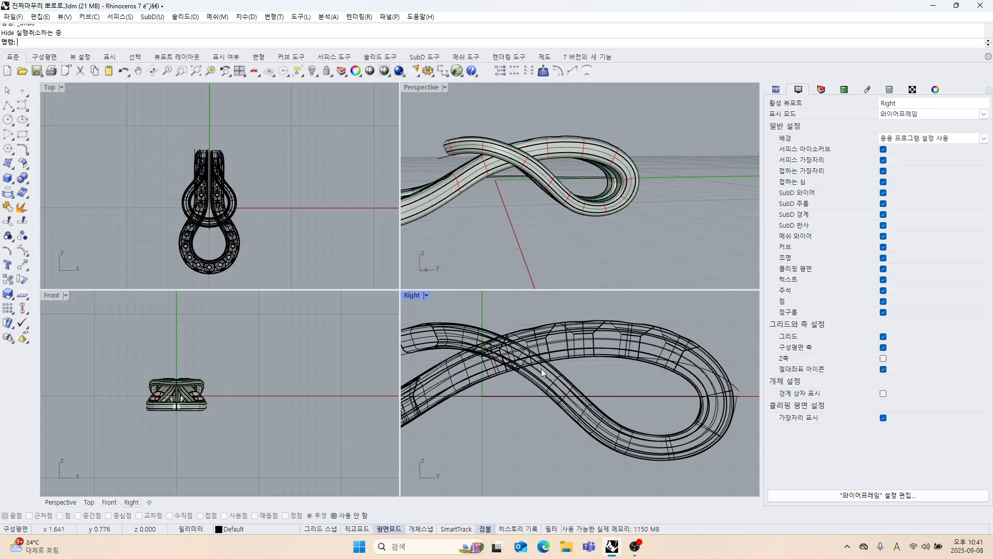
pyautogui.doubleClick(408, 298)
pyautogui.scroll(-2, 456, 321)
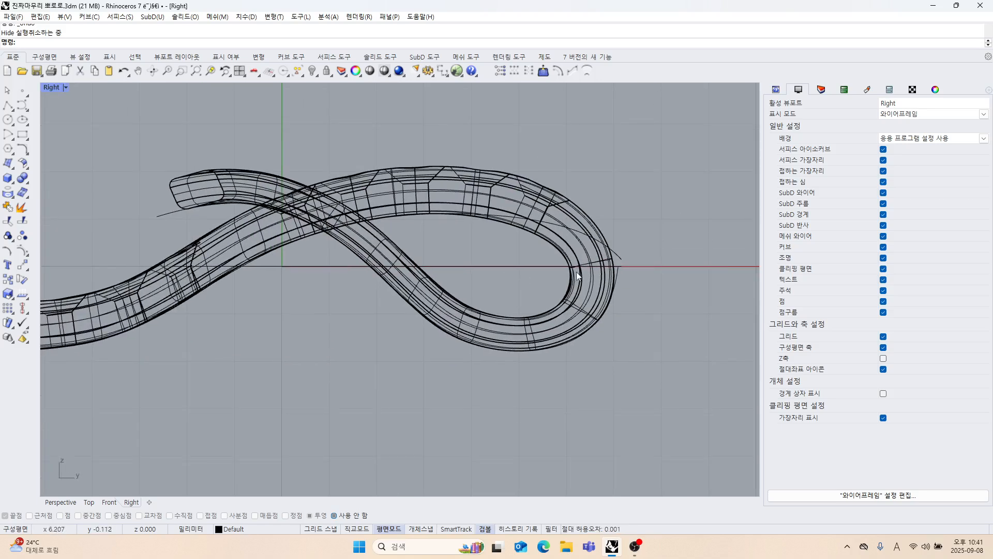
pyautogui.scroll(4, 641, 254)
pyautogui.scroll(-4, 525, 246)
pyautogui.moveTo(503, 235); pyautogui.dragTo(452, 253, button='right')
# Turn on control points for the side profile running under the loop and raise its three free-end points toward the strand's upper edge.
pyautogui.click(135, 204)
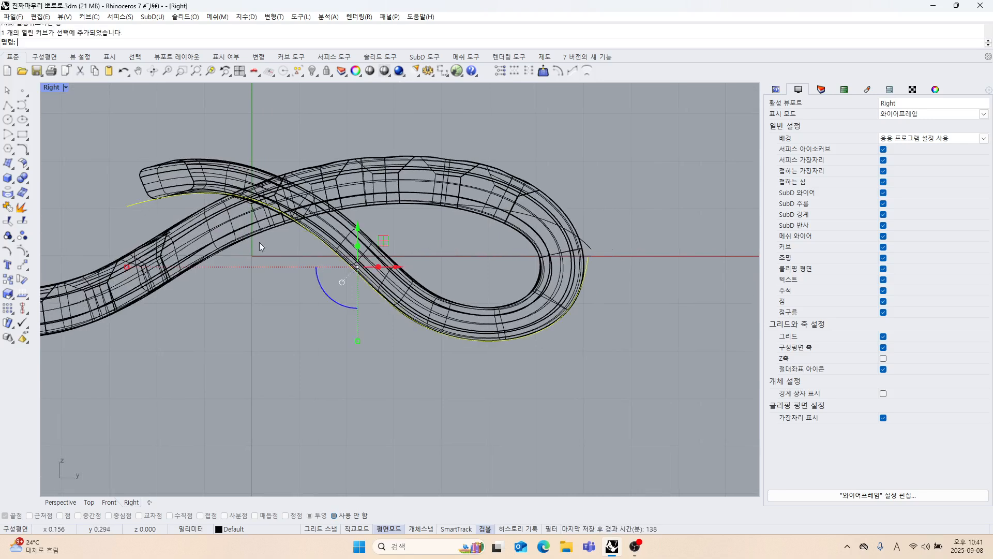
pyautogui.moveTo(259, 242); pyautogui.dragTo(312, 243, button='right')
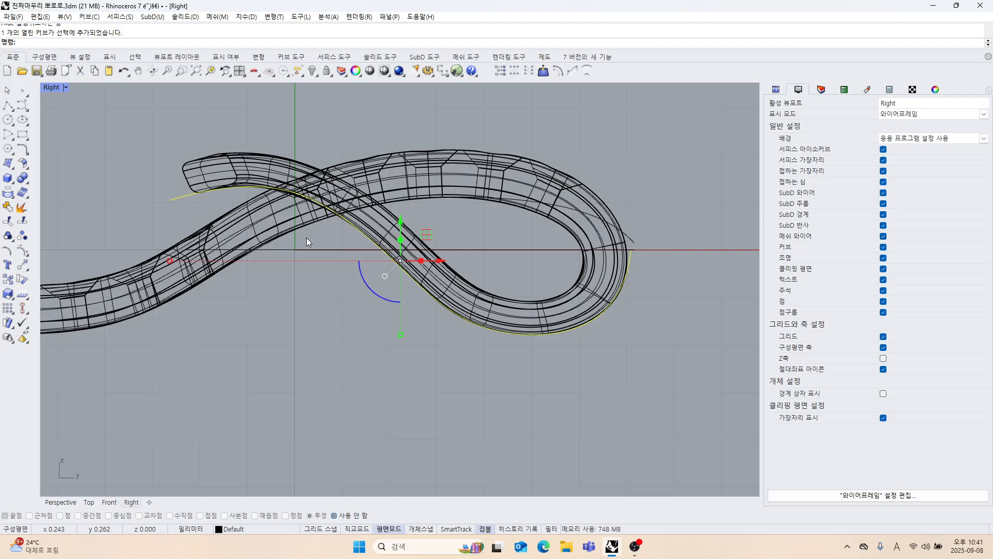
pyautogui.scroll(-8, 287, 247)
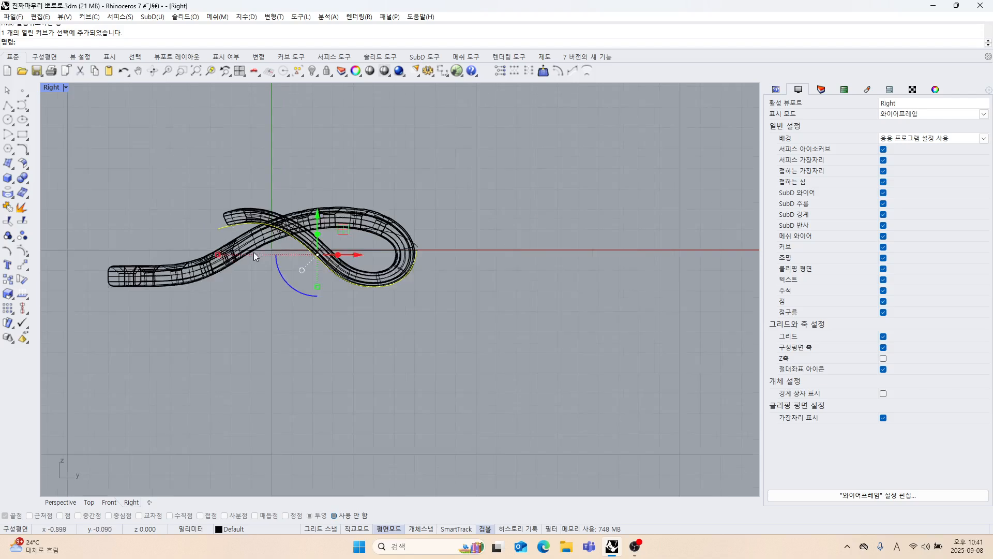
pyautogui.scroll(4, 287, 237)
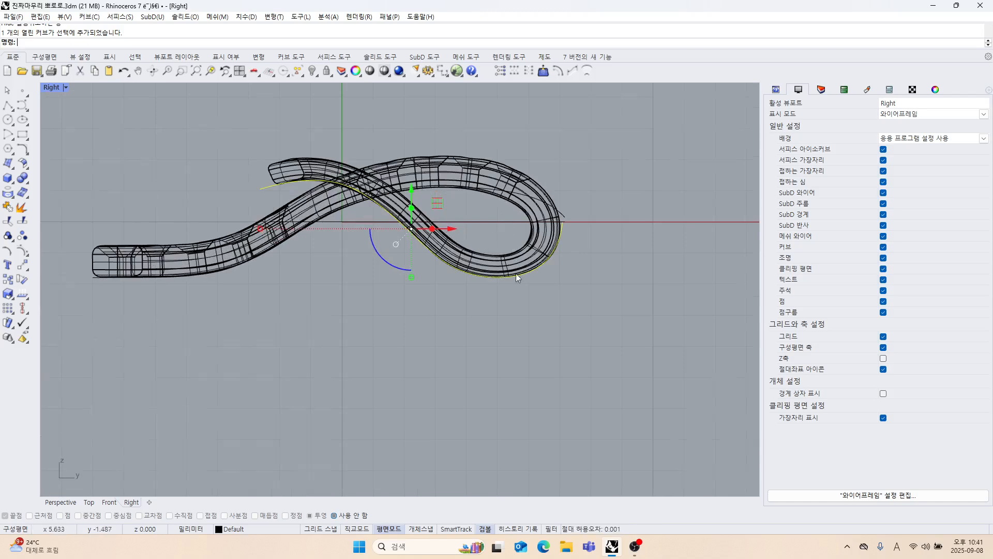
pyautogui.scroll(4, 516, 274)
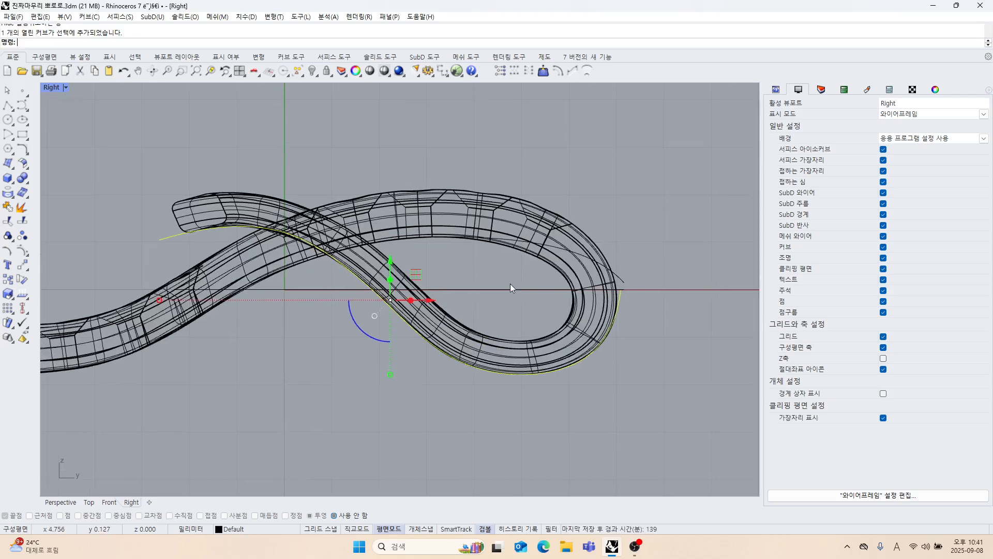
pyautogui.scroll(-4, 510, 283)
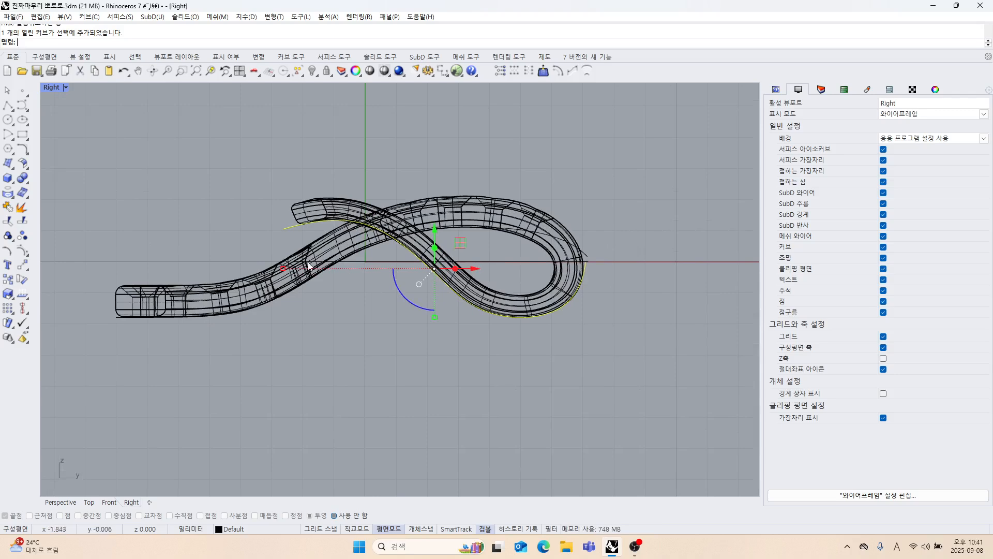
pyautogui.click(17, 251)
pyautogui.moveTo(371, 284); pyautogui.dragTo(370, 306, button='right')
pyautogui.moveTo(219, 216); pyautogui.dragTo(406, 280)
pyautogui.scroll(3, 380, 249)
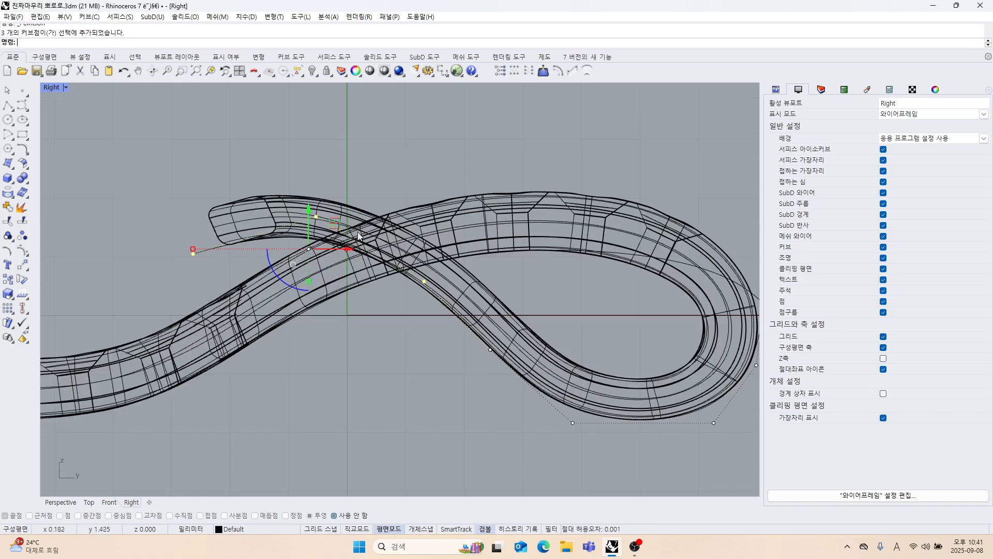
pyautogui.moveTo(309, 215); pyautogui.dragTo(313, 172)
# Raise the two control points further down this profile so its descending part follows the strand's upper edge.
pyautogui.moveTo(433, 338); pyautogui.dragTo(390, 295, button='right')
pyautogui.click(446, 306)
pyautogui.moveTo(448, 272); pyautogui.dragTo(471, 209)
pyautogui.moveTo(514, 329); pyautogui.dragTo(493, 282, button='right')
pyautogui.click(509, 331)
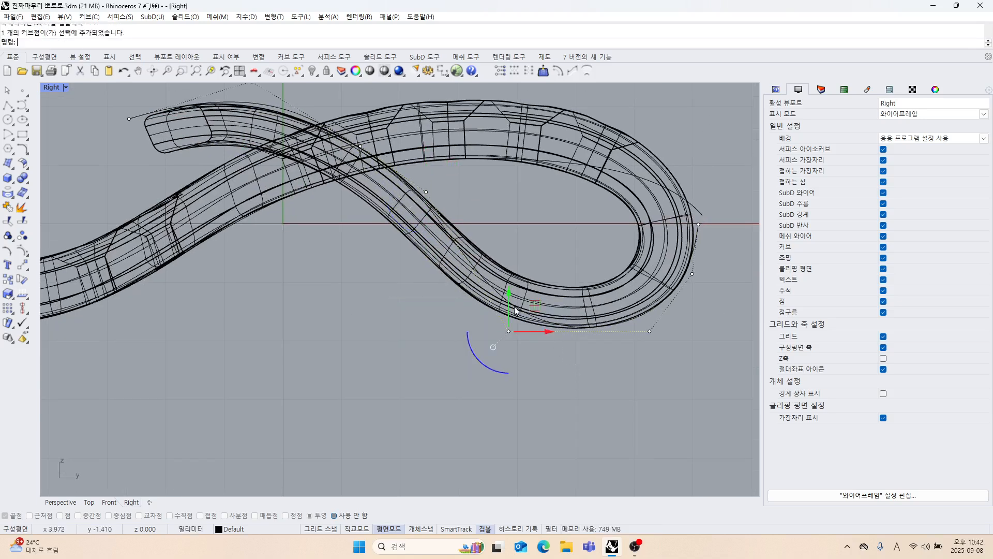
pyautogui.moveTo(511, 294); pyautogui.dragTo(526, 252)
# Move the control point at the loop's lower outer bend up and inward to follow the solid's inner edge.
pyautogui.moveTo(629, 372); pyautogui.dragTo(587, 373, button='right')
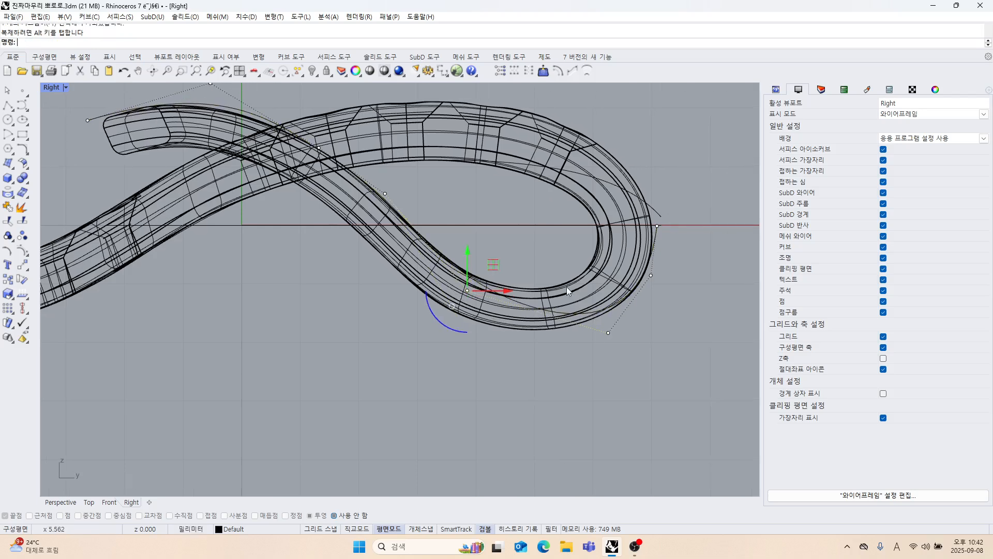
pyautogui.moveTo(547, 258); pyautogui.dragTo(607, 267)
pyautogui.moveTo(667, 338); pyautogui.dragTo(652, 357, button='right')
pyautogui.moveTo(654, 287); pyautogui.dragTo(636, 301, button='right')
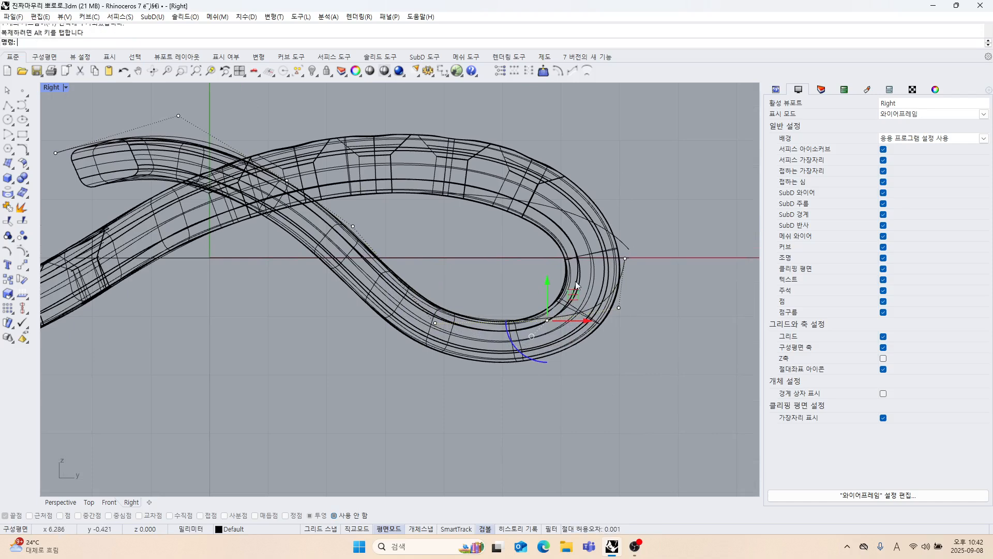
pyautogui.moveTo(568, 284); pyautogui.dragTo(573, 299, button='right')
pyautogui.scroll(-4, 556, 284)
pyautogui.moveTo(553, 280); pyautogui.dragTo(542, 261, button='right')
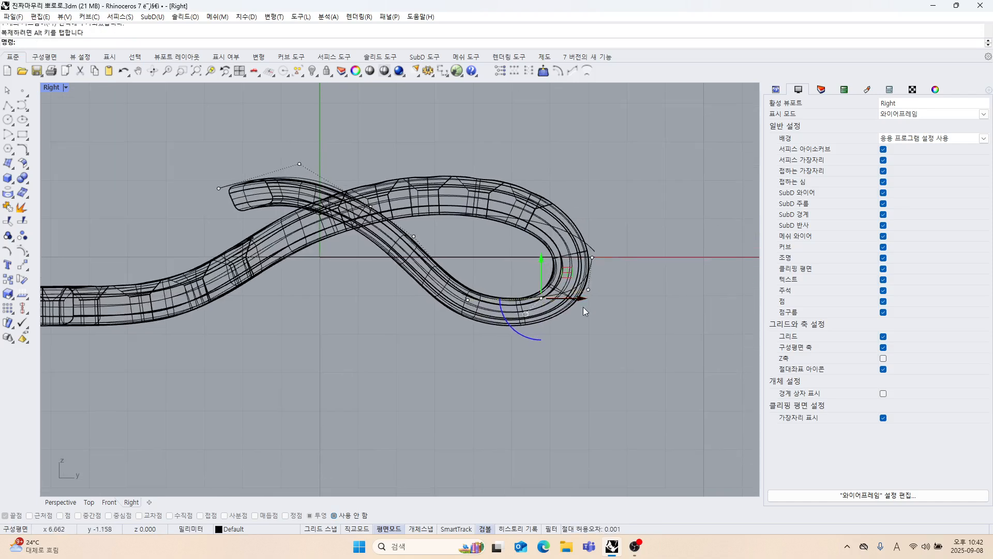
# Move the profile's last two control points at the loop's closed end inward, fitting the end point to the solid's inner edge.
pyautogui.scroll(4, 594, 305)
pyautogui.click(597, 273)
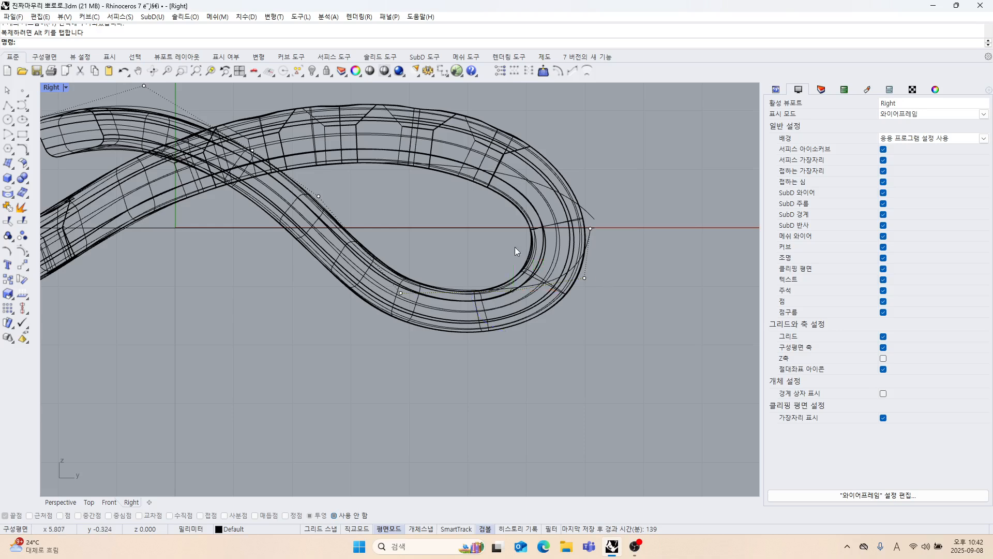
pyautogui.click(584, 277)
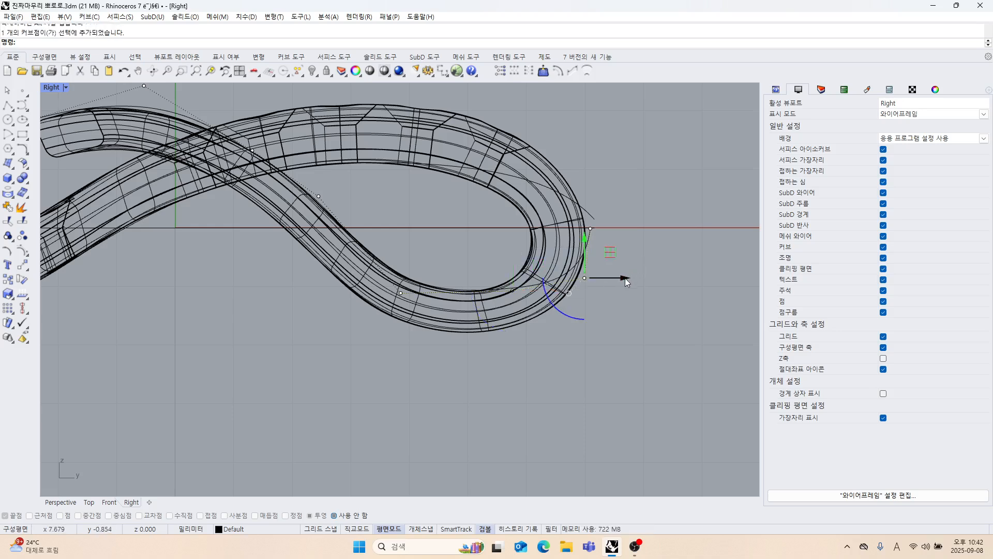
pyautogui.moveTo(626, 281); pyautogui.dragTo(564, 282)
pyautogui.click(643, 260)
pyautogui.click(590, 228)
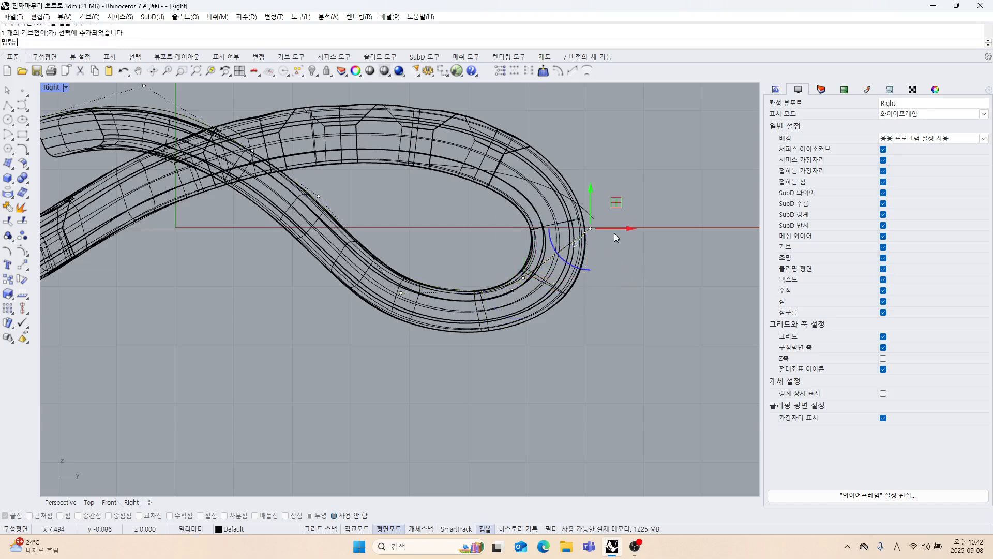
pyautogui.moveTo(614, 229); pyautogui.dragTo(555, 230)
pyautogui.moveTo(588, 293); pyautogui.dragTo(629, 321, button='right')
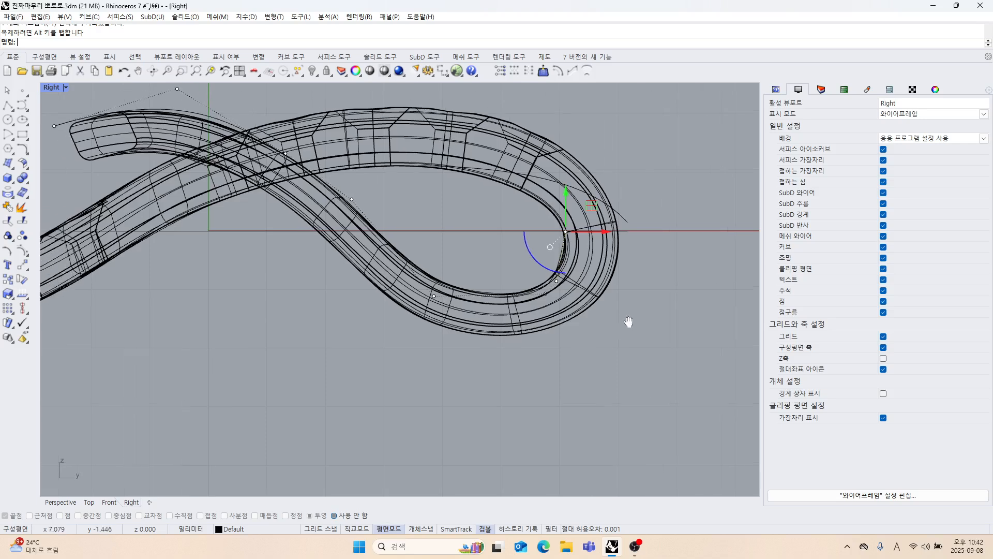
pyautogui.scroll(4, 589, 256)
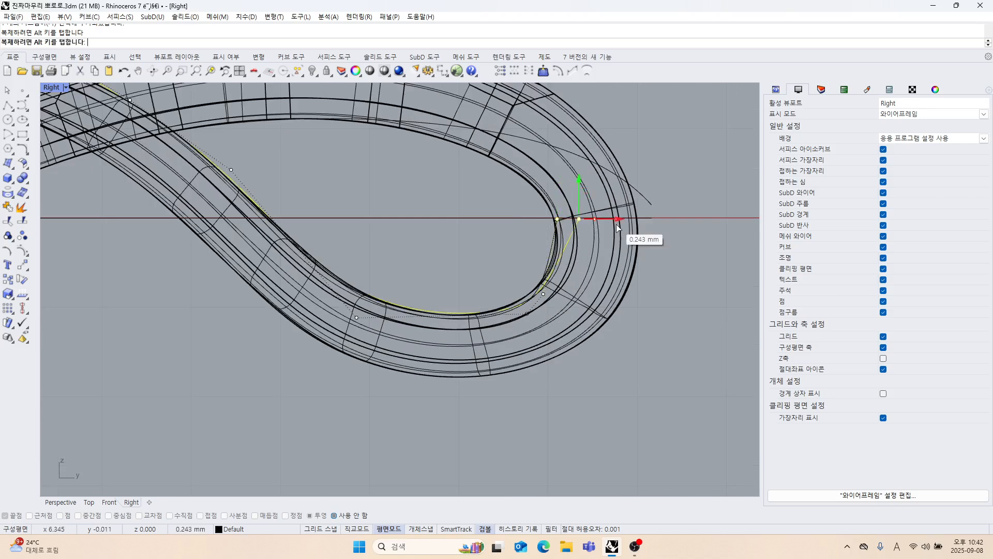
pyautogui.click(651, 278)
# Hide the pendant solid, leaving only the edge curves and side profiles shown in the Right view.
pyautogui.scroll(-4, 486, 230)
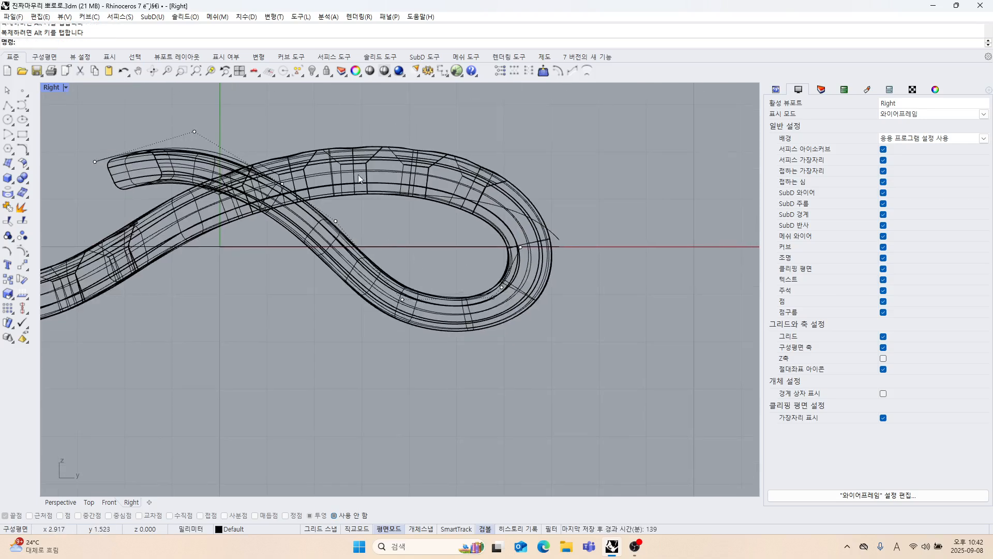
pyautogui.click(358, 175)
pyautogui.click(316, 73)
pyautogui.scroll(-3, 390, 248)
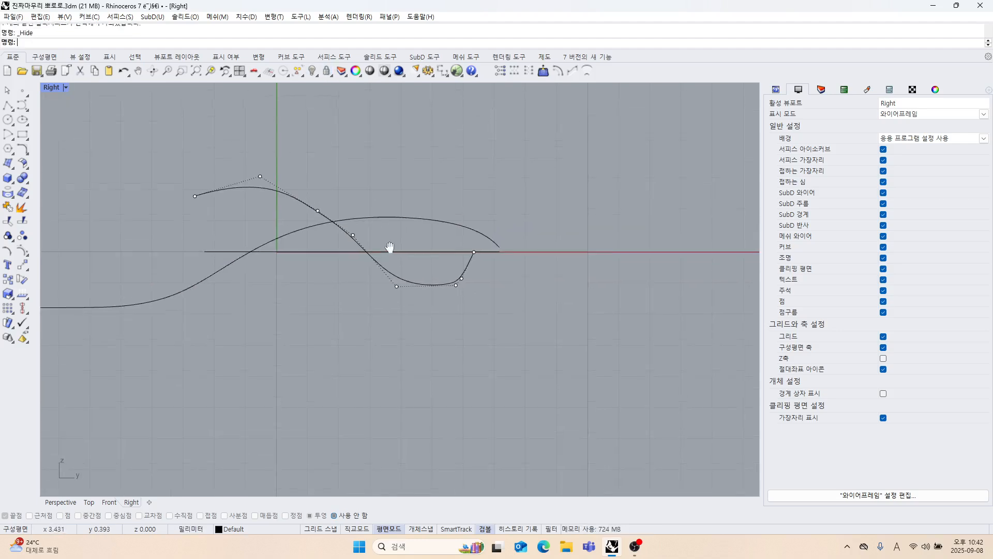
# Restore the four-viewport layout and shift the reshaped profile's last two control points outward to meet the other profile's end.
pyautogui.doubleClick(60, 86)
pyautogui.moveTo(543, 203); pyautogui.dragTo(568, 183, button='right')
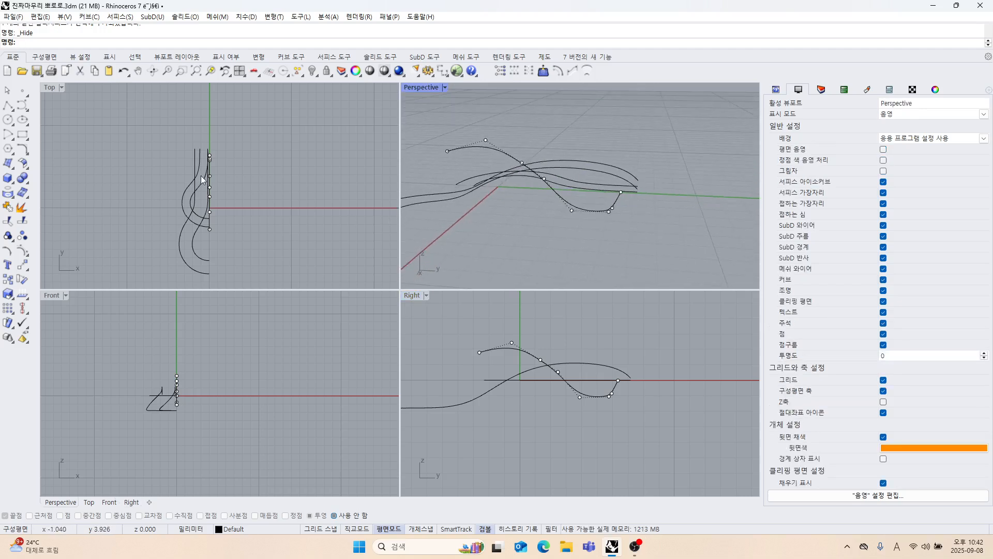
pyautogui.scroll(11, 207, 166)
pyautogui.moveTo(637, 261); pyautogui.dragTo(616, 243, button='right')
pyautogui.scroll(6, 616, 387)
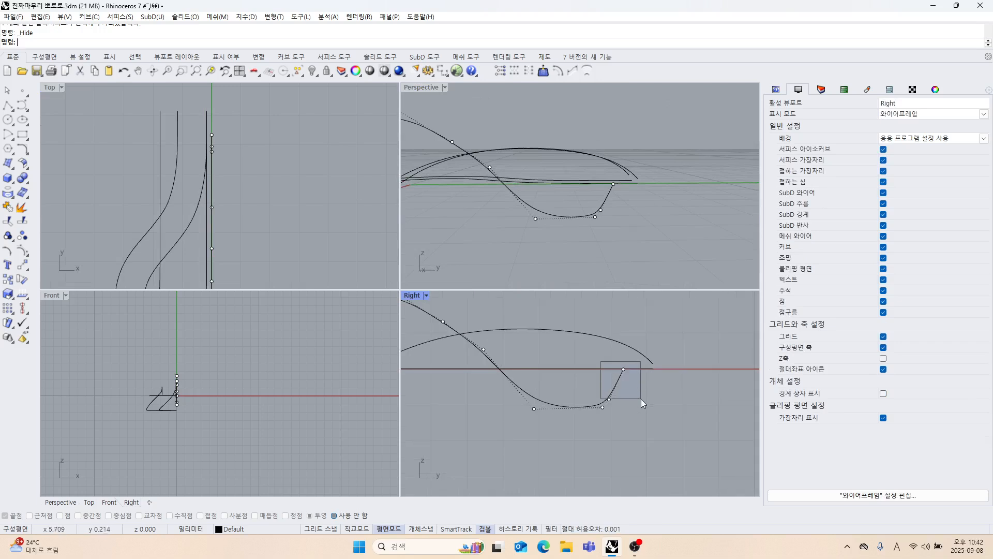
pyautogui.moveTo(640, 398); pyautogui.dragTo(686, 391)
pyautogui.click(695, 347)
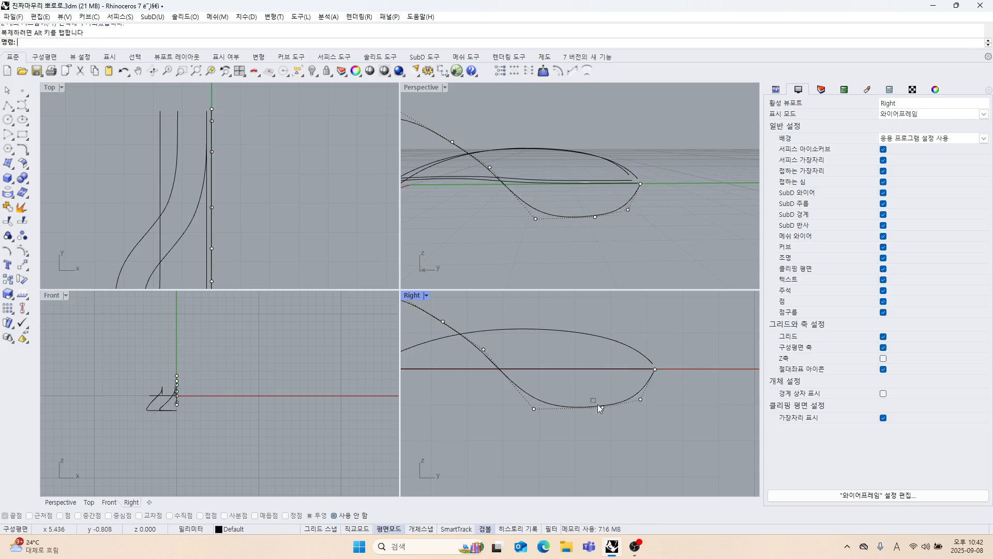
# Nudge the control point at the profile's lower outer bend slightly down and turn off the control points.
pyautogui.moveTo(597, 405); pyautogui.dragTo(613, 417)
pyautogui.moveTo(602, 374); pyautogui.dragTo(603, 378)
pyautogui.click(657, 248)
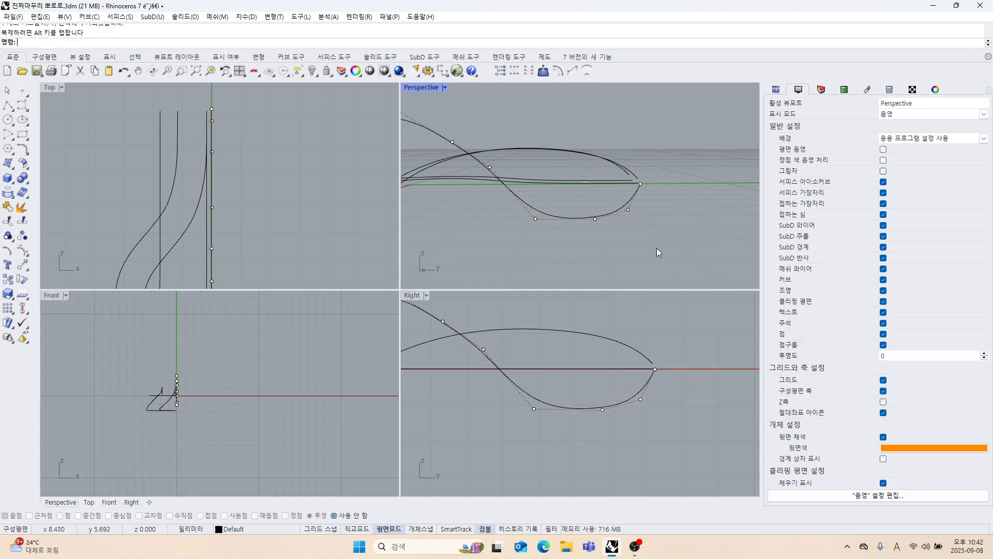
pyautogui.moveTo(656, 247); pyautogui.dragTo(546, 215, button='right')
pyautogui.press('Escape')
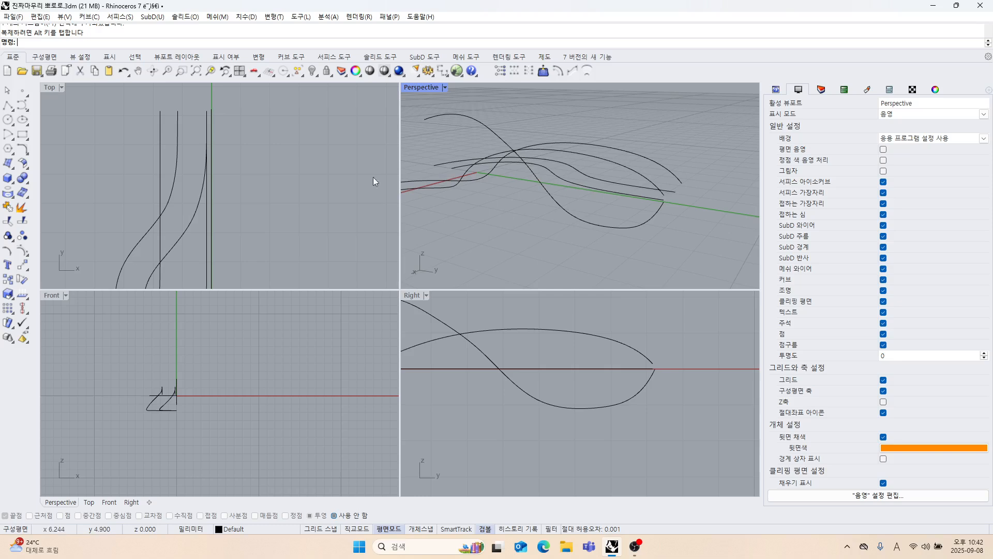
# Try Curve From 2 Views on the outer Top-view edge curve and the reshaped side profile.
pyautogui.click(26, 153)
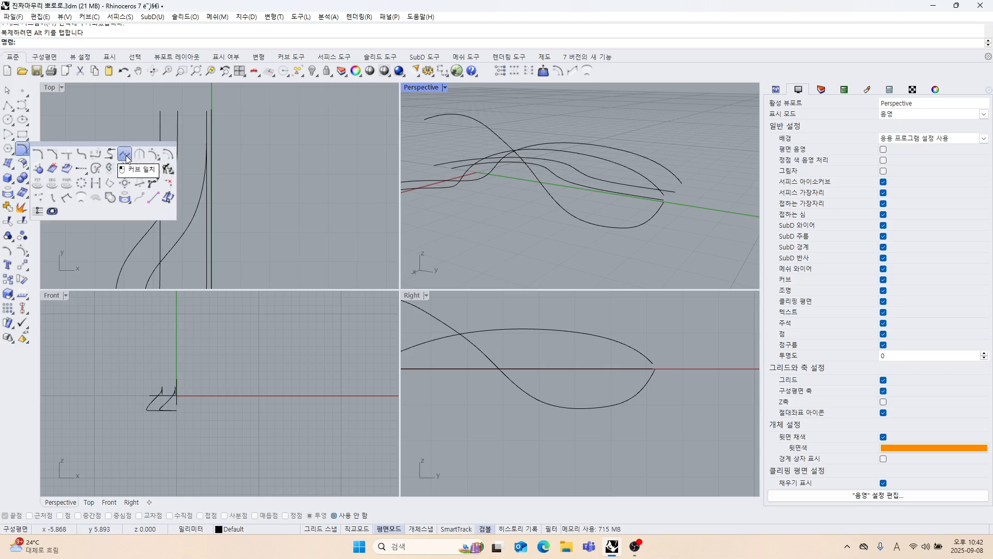
pyautogui.click(125, 169)
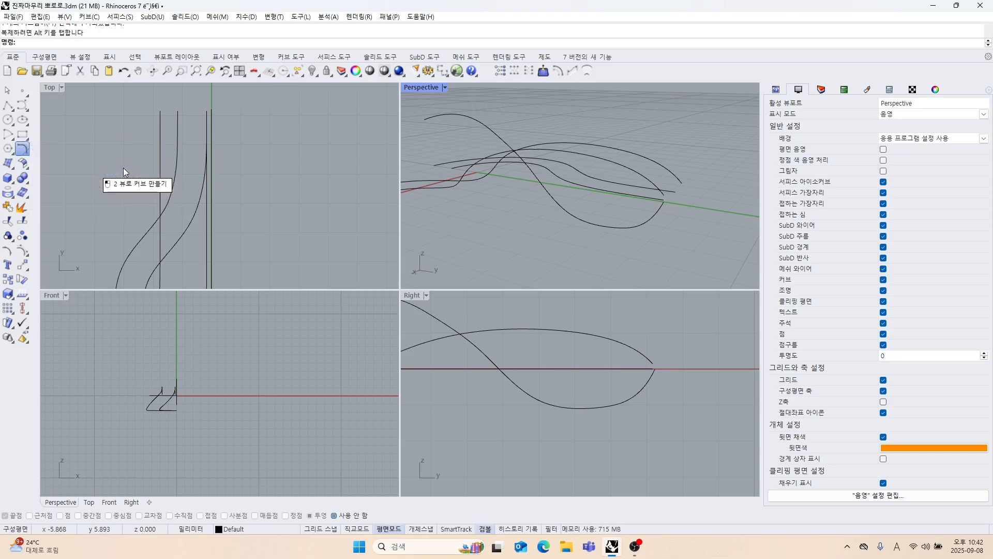
pyautogui.click(615, 175)
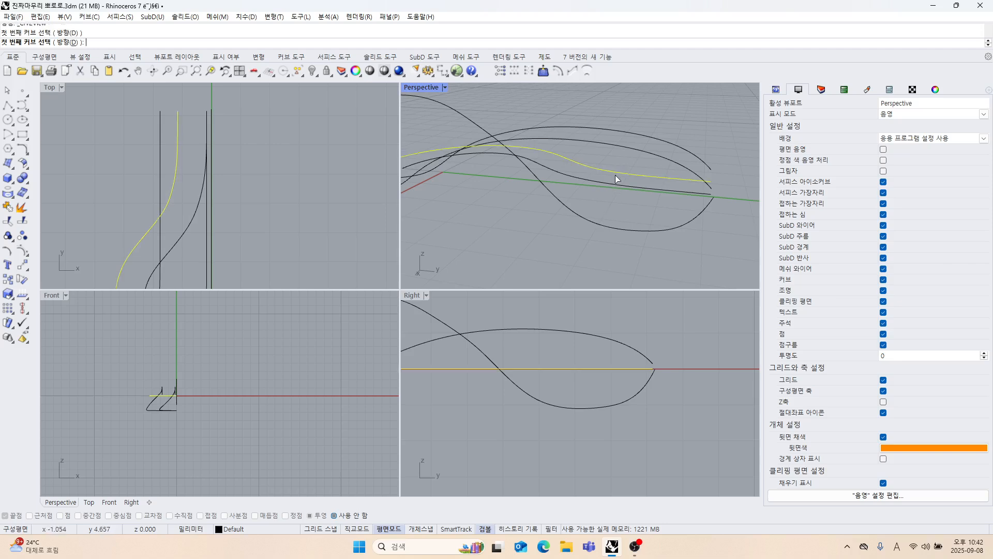
pyautogui.click(571, 212)
pyautogui.rightClick(585, 233)
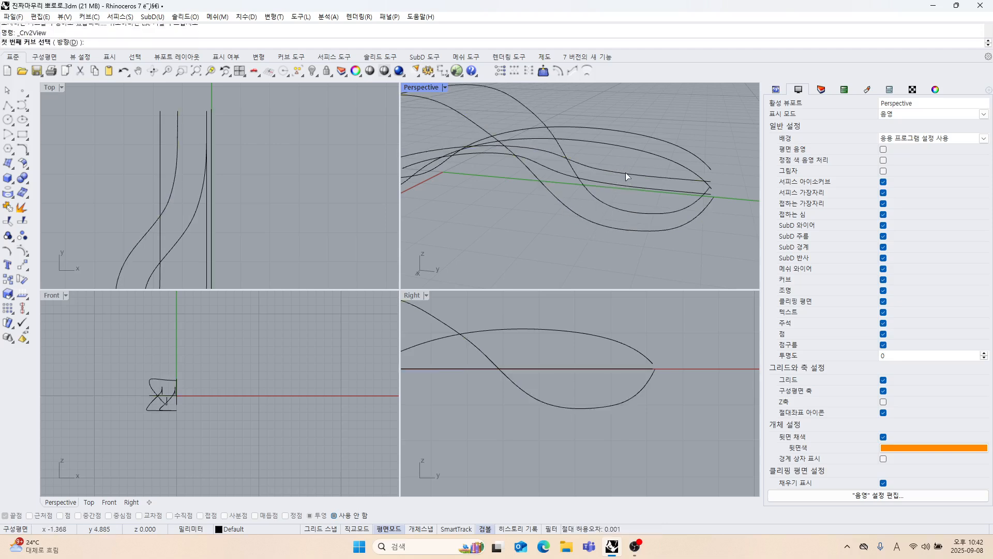
pyautogui.moveTo(622, 196)
pyautogui.mouseDown(button='right')
pyautogui.moveTo(576, 222)
pyautogui.moveTo(523, 204)
pyautogui.moveTo(512, 184)
pyautogui.moveTo(569, 182)
pyautogui.moveTo(647, 214)
pyautogui.moveTo(569, 222)
pyautogui.moveTo(528, 209)
pyautogui.moveTo(553, 222)
pyautogui.moveTo(521, 224)
pyautogui.moveTo(556, 231)
pyautogui.moveTo(636, 192)
pyautogui.moveTo(609, 203)
pyautogui.moveTo(608, 184)
pyautogui.mouseUp(button='right')
pyautogui.click(625, 182)
pyautogui.hotkey('ctrl', 'z')
pyautogui.press('Escape')
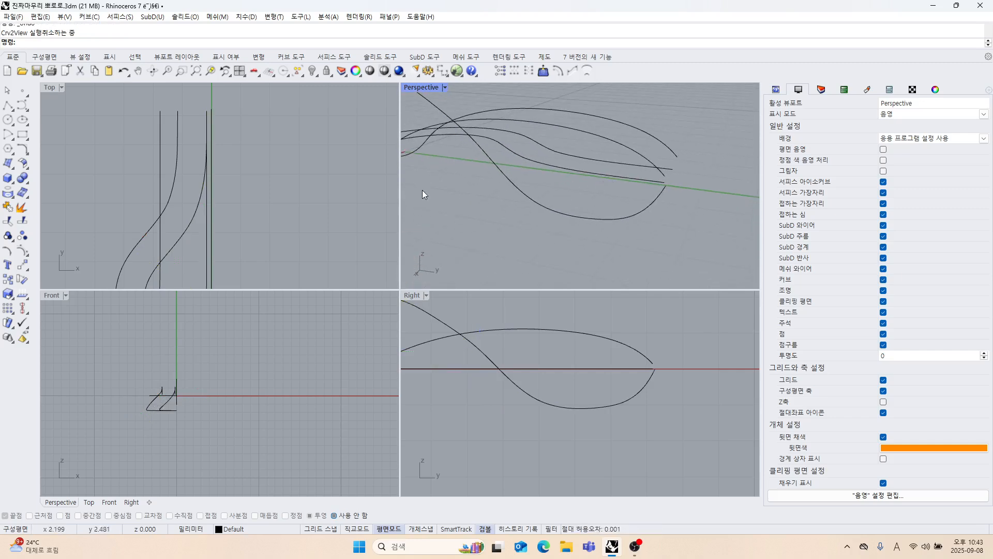
pyautogui.click(27, 154)
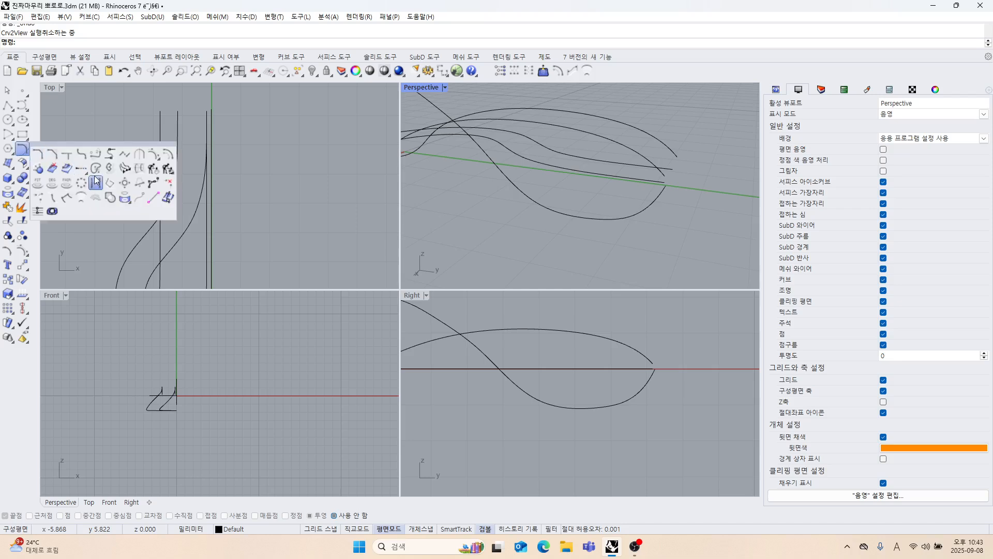
pyautogui.click(96, 168)
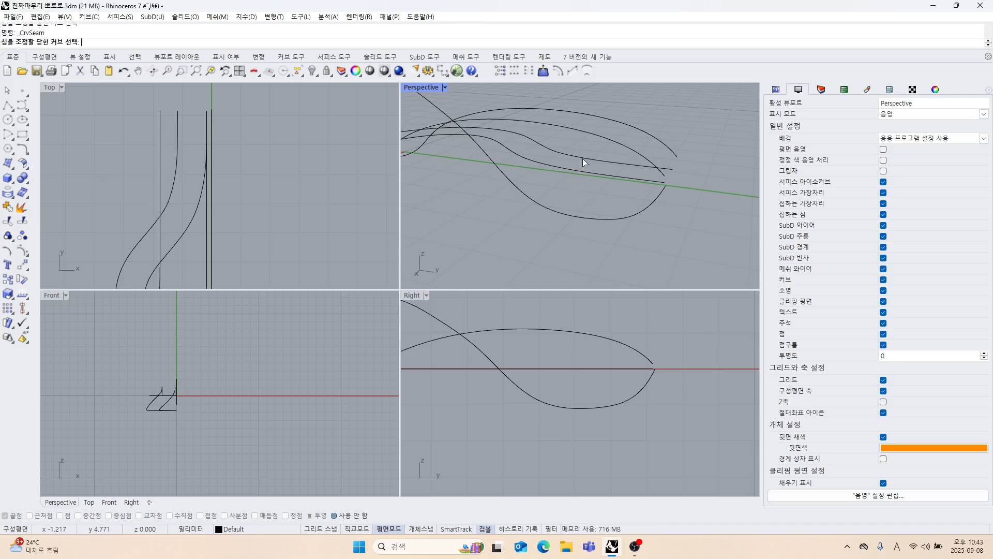
pyautogui.moveTo(584, 162); pyautogui.dragTo(579, 186, button='right')
pyautogui.click(6, 93)
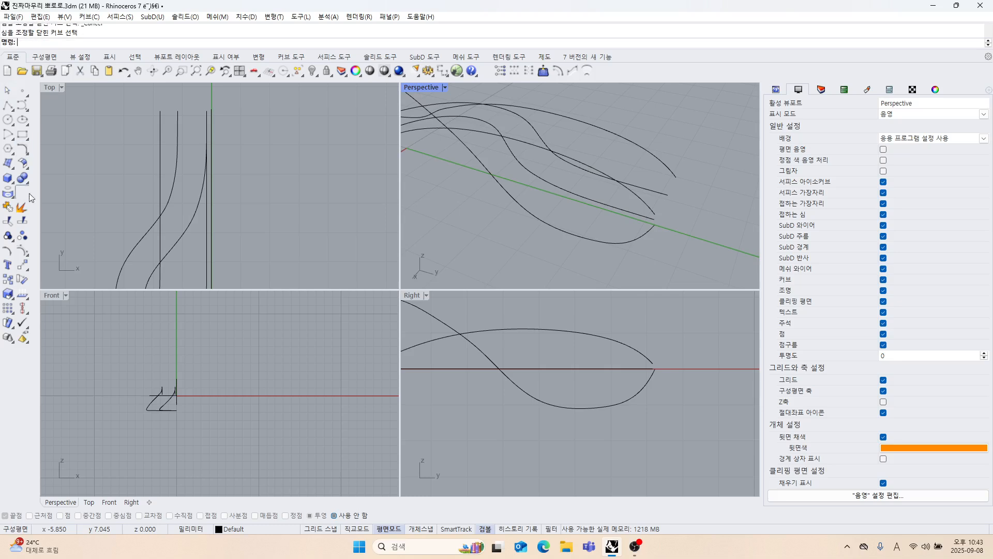
# Create two 3D curves with Curve From 2 Views, combining the outer and inner Top-view edge curves each with the reshaped side profile.
pyautogui.click(27, 155)
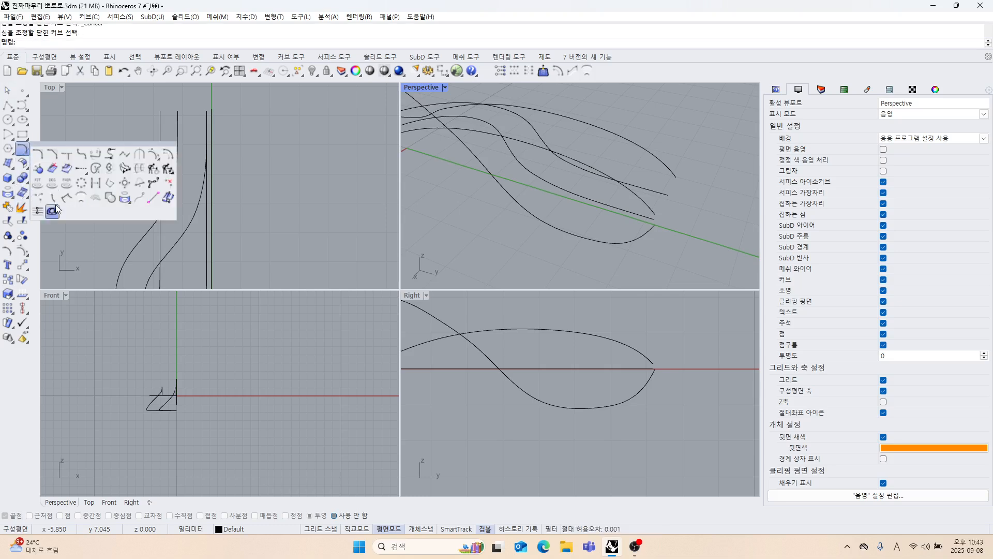
pyautogui.click(110, 169)
pyautogui.click(585, 173)
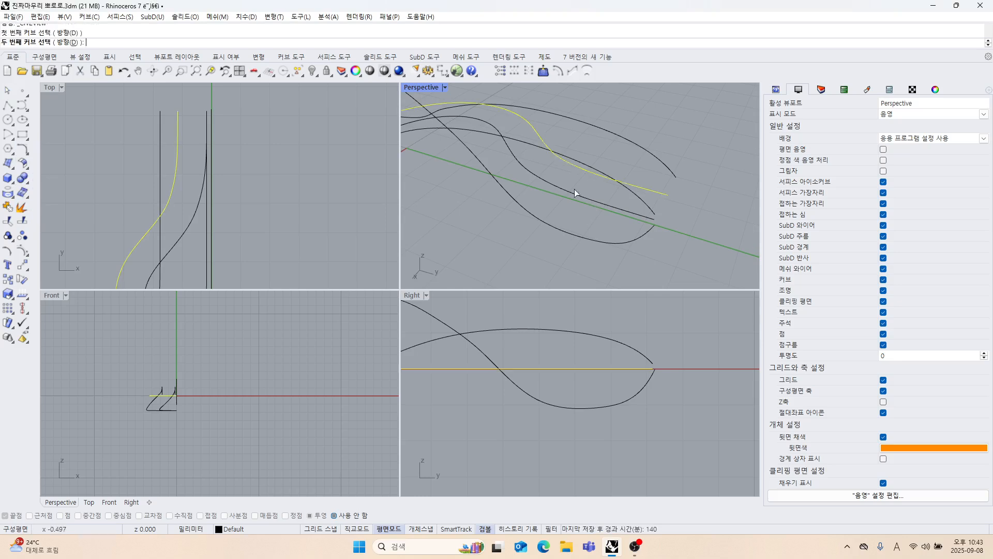
pyautogui.click(553, 227)
pyautogui.rightClick(525, 241)
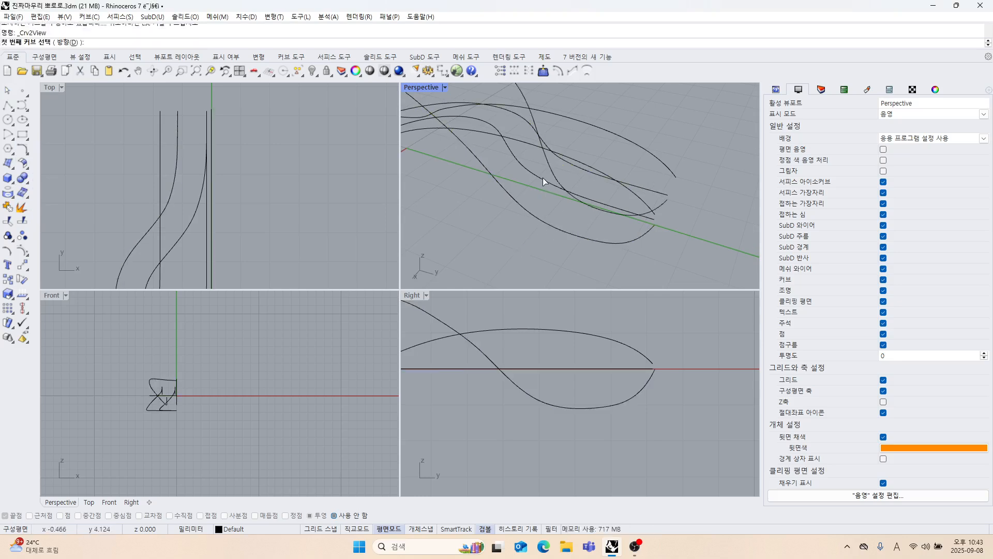
pyautogui.click(542, 178)
pyautogui.click(530, 216)
pyautogui.moveTo(530, 217); pyautogui.dragTo(547, 230, button='right')
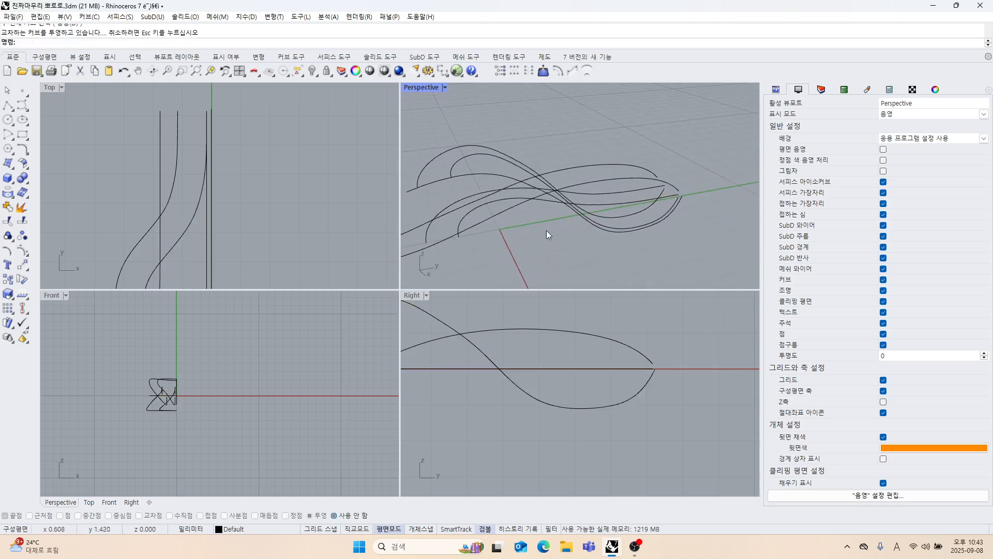
# Delete the flat Top-view edge curves and the side profiles, keeping only the four combined 3D curves.
pyautogui.scroll(-4, 546, 231)
pyautogui.scroll(-12, 532, 338)
pyautogui.moveTo(528, 348); pyautogui.dragTo(549, 362, button='right')
pyautogui.moveTo(539, 241); pyautogui.dragTo(623, 257, button='right')
pyautogui.scroll(5, 491, 243)
pyautogui.moveTo(624, 257); pyautogui.dragTo(607, 225)
pyautogui.press('Delete')
pyautogui.moveTo(604, 226); pyautogui.dragTo(623, 242, button='right')
pyautogui.keyDown('shift'); pyautogui.moveTo(587, 237); pyautogui.dragTo(610, 209, button='right'); pyautogui.keyUp('shift')
pyautogui.scroll(5, 557, 178)
pyautogui.click(568, 184)
pyautogui.press('Delete')
pyautogui.scroll(-4, 568, 183)
pyautogui.scroll(-4, 501, 203)
pyautogui.moveTo(497, 204); pyautogui.dragTo(591, 229, button='right')
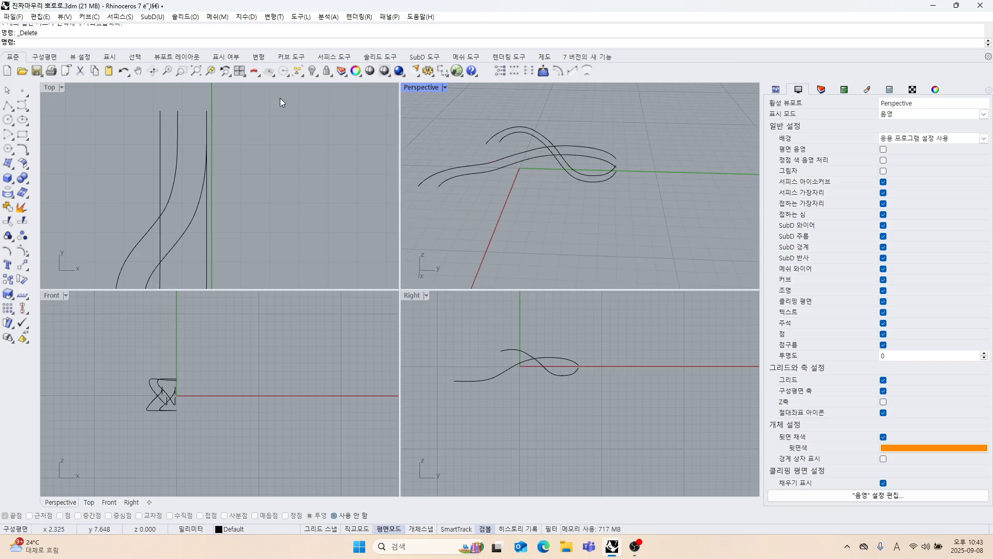
# Turn object snaps back on with End active and Project off for drawing polylines between the 3D curves.
pyautogui.moveTo(558, 196); pyautogui.dragTo(486, 232, button='right')
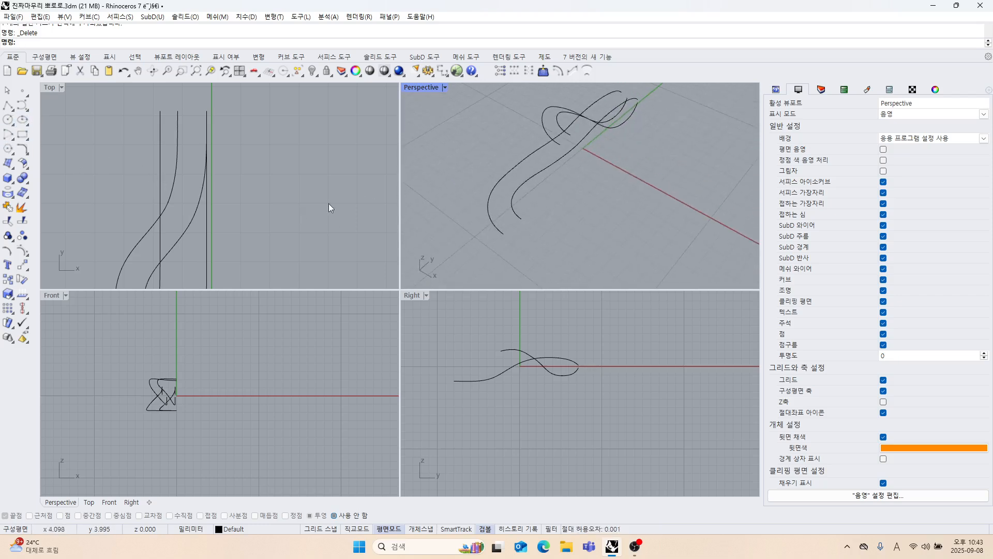
pyautogui.scroll(-6, 156, 189)
pyautogui.moveTo(180, 210); pyautogui.dragTo(172, 151, button='right')
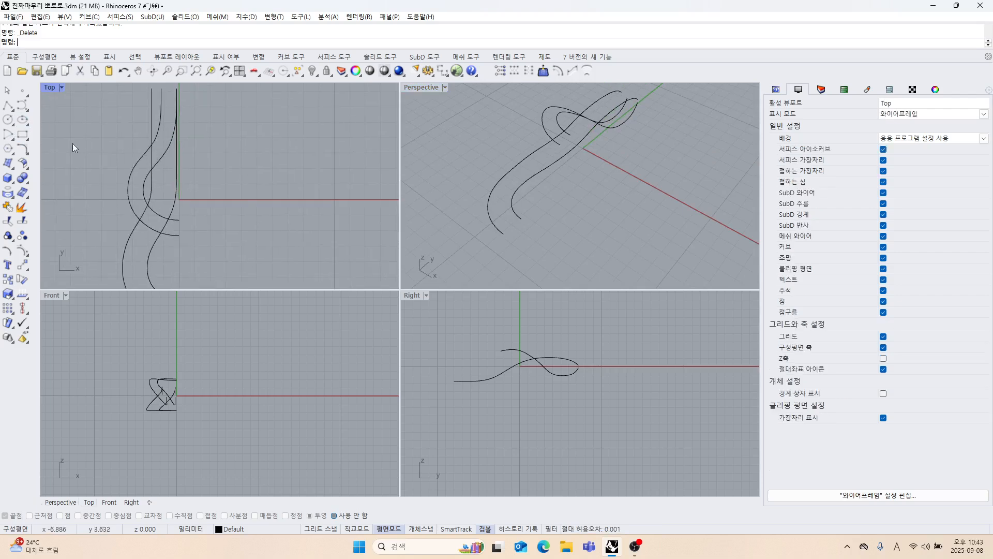
pyautogui.click(8, 106)
pyautogui.scroll(4, 520, 225)
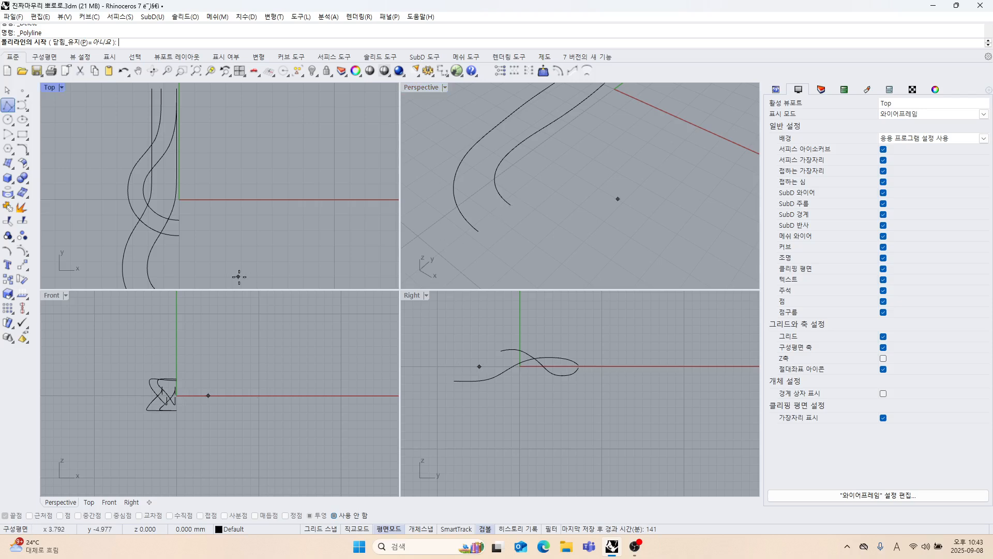
pyautogui.click(334, 516)
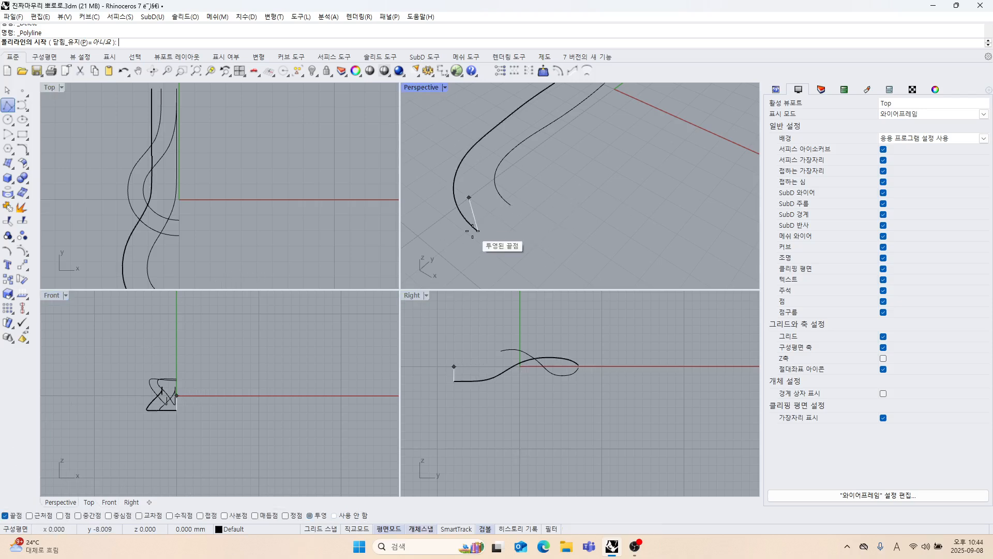
pyautogui.click(301, 515)
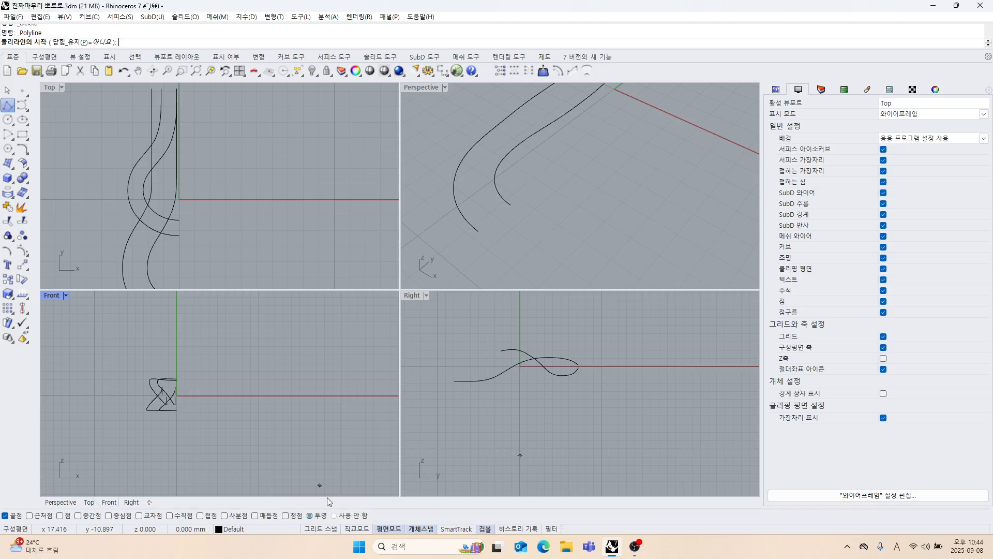
pyautogui.click(479, 232)
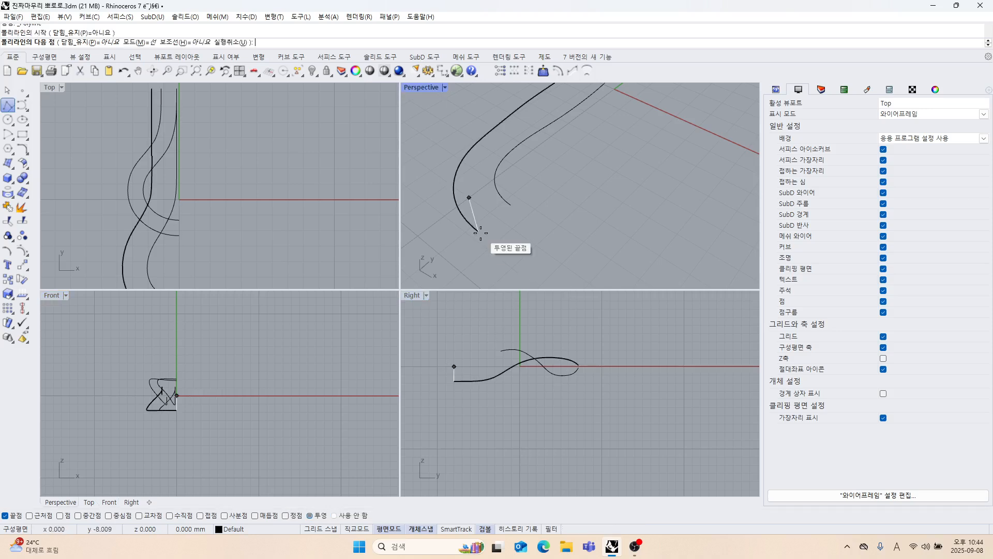
pyautogui.press('Escape')
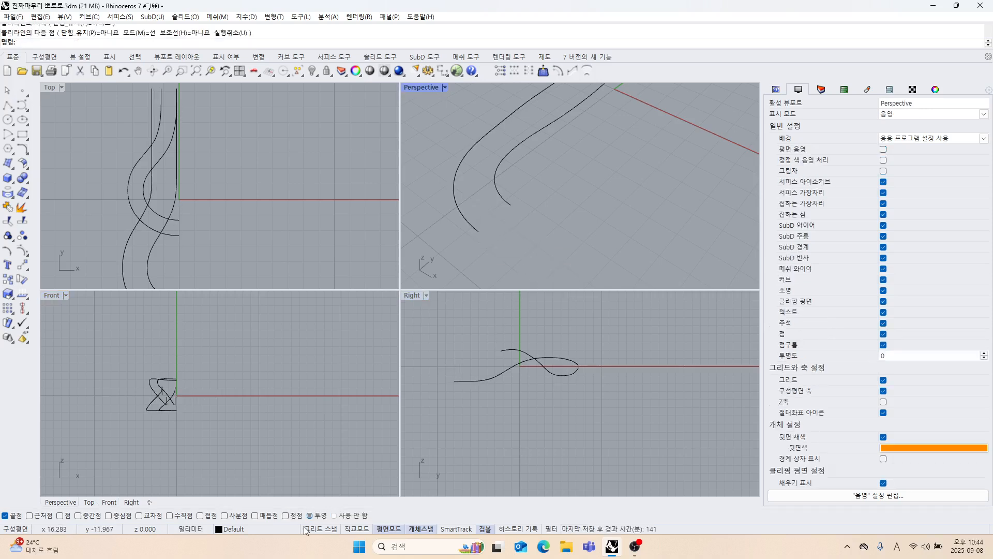
# Draw a polyline joining the endpoints of the long strand's two 3D edge curves at its lower curved end.
pyautogui.press('Return')
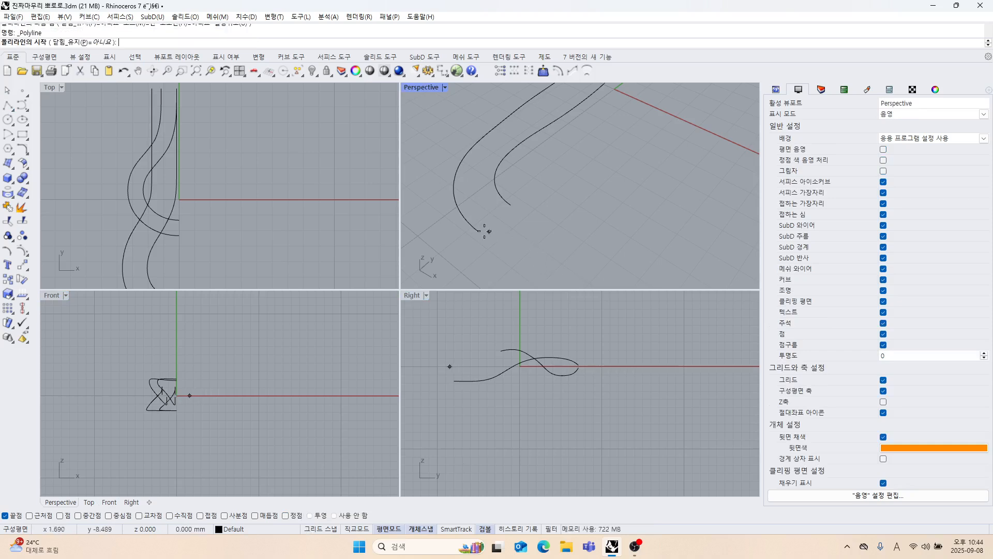
pyautogui.click(478, 231)
pyautogui.click(511, 205)
pyautogui.press('Return')
# Draw a second polyline joining the endpoints of the same two edge curves at the strand's opposite end.
pyautogui.moveTo(493, 216); pyautogui.dragTo(579, 228, button='right')
pyautogui.press('Return')
pyautogui.click(577, 194)
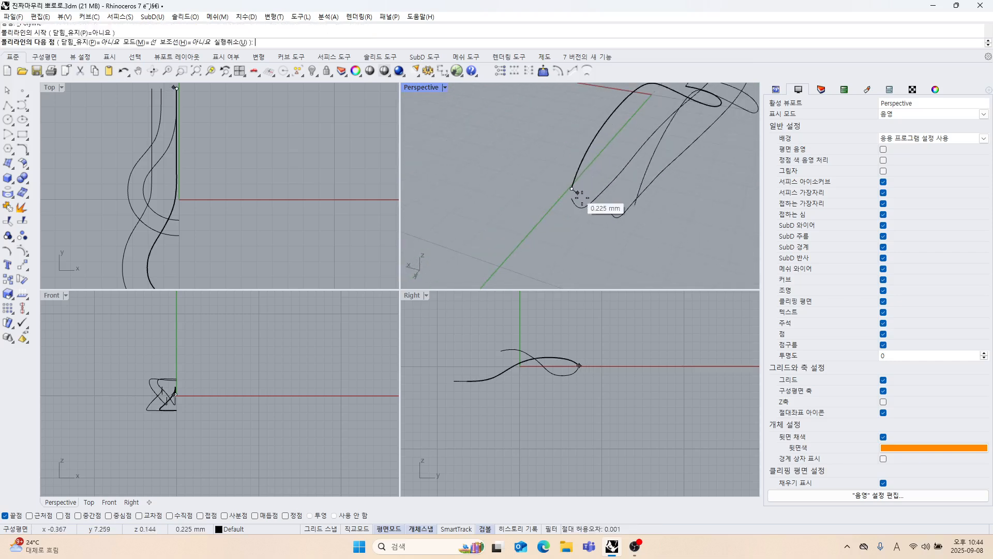
pyautogui.click(632, 207)
pyautogui.press('Return')
pyautogui.moveTo(629, 209); pyautogui.dragTo(535, 199, button='right')
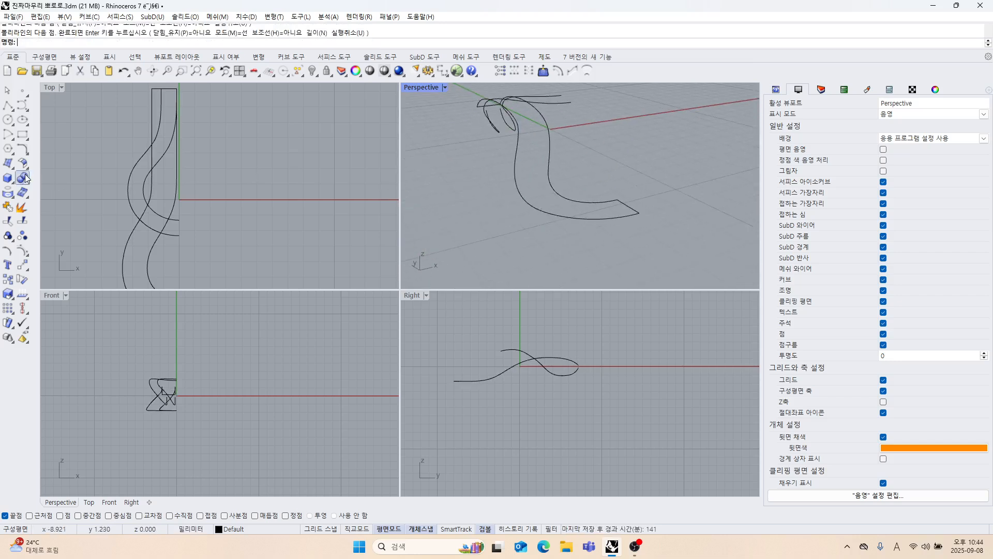
pyautogui.click(11, 180)
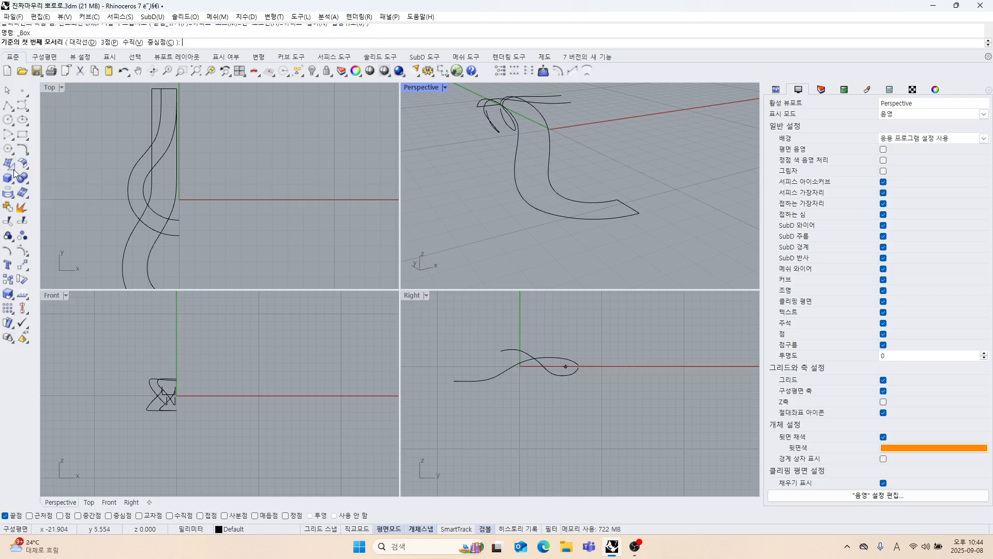
pyautogui.click(11, 166)
pyautogui.click(63, 167)
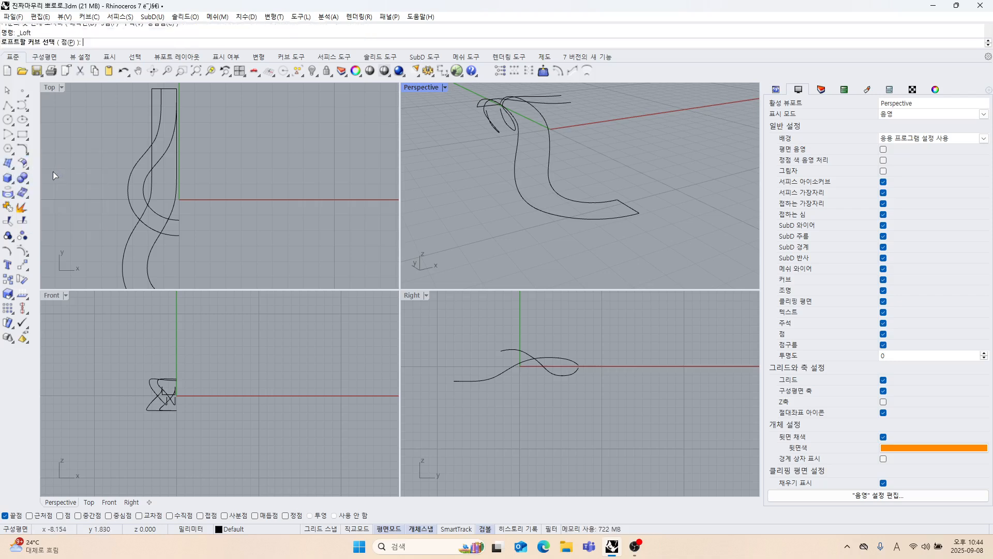
# Set up a Sweep 2 Rails surface using the strand's two 3D edge curves as rails and both end polylines as cross sections.
pyautogui.click(11, 166)
pyautogui.click(51, 211)
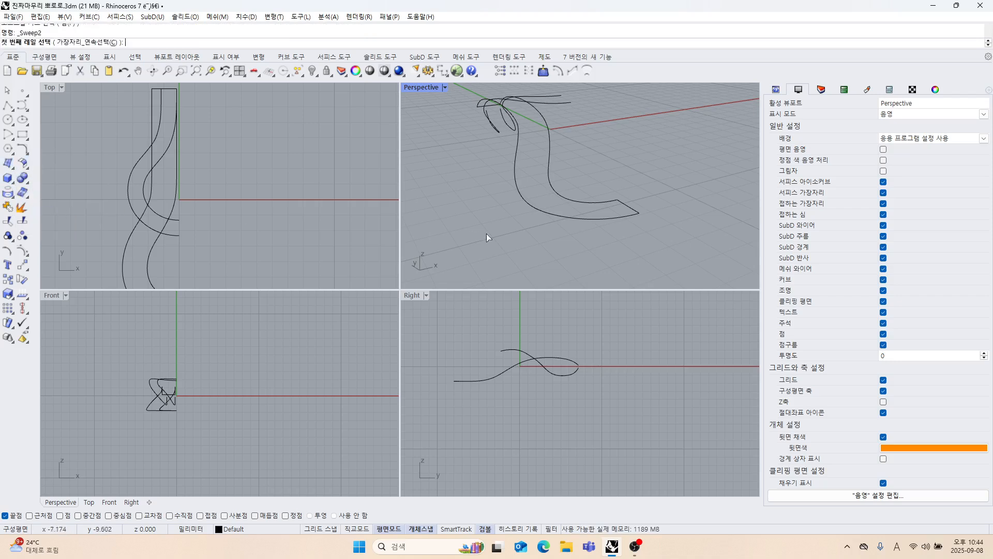
pyautogui.scroll(3, 585, 212)
pyautogui.click(585, 212)
pyautogui.click(597, 191)
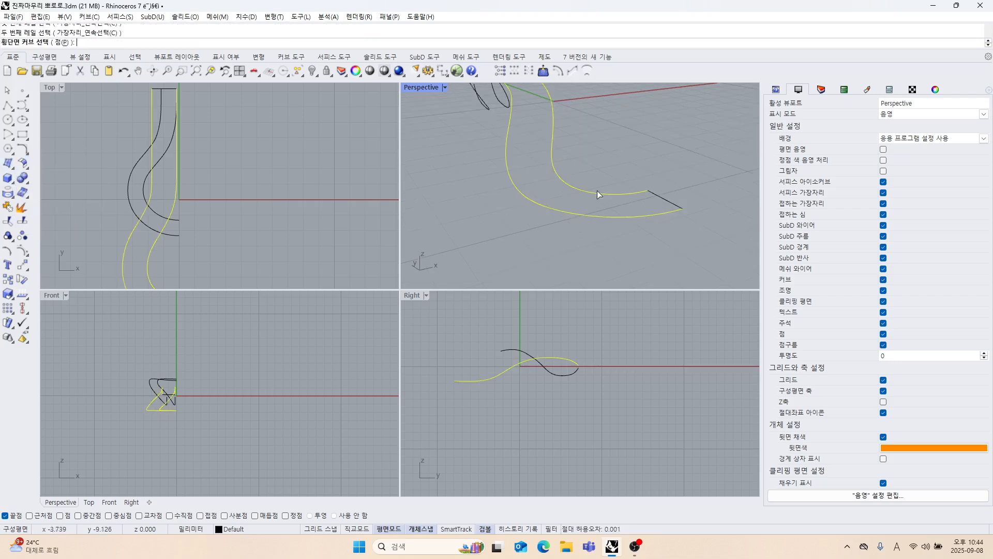
pyautogui.click(657, 196)
pyautogui.moveTo(657, 196); pyautogui.dragTo(534, 176, button='right')
pyautogui.press('Return')
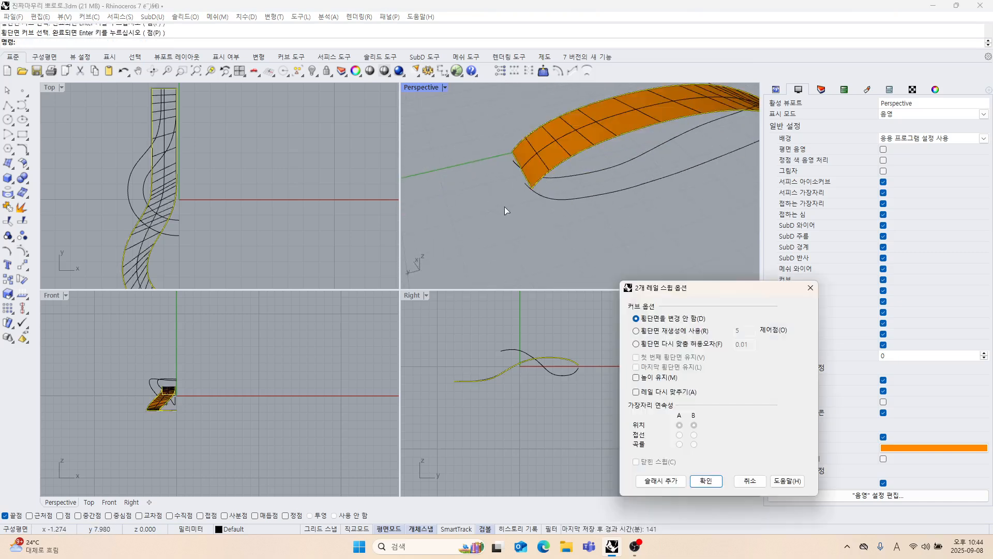
# Add slashes between the two sweep rails across the strand's curved end, its lower bend and its middle bend.
pyautogui.scroll(-4, 506, 208)
pyautogui.moveTo(506, 208); pyautogui.dragTo(539, 212, button='right')
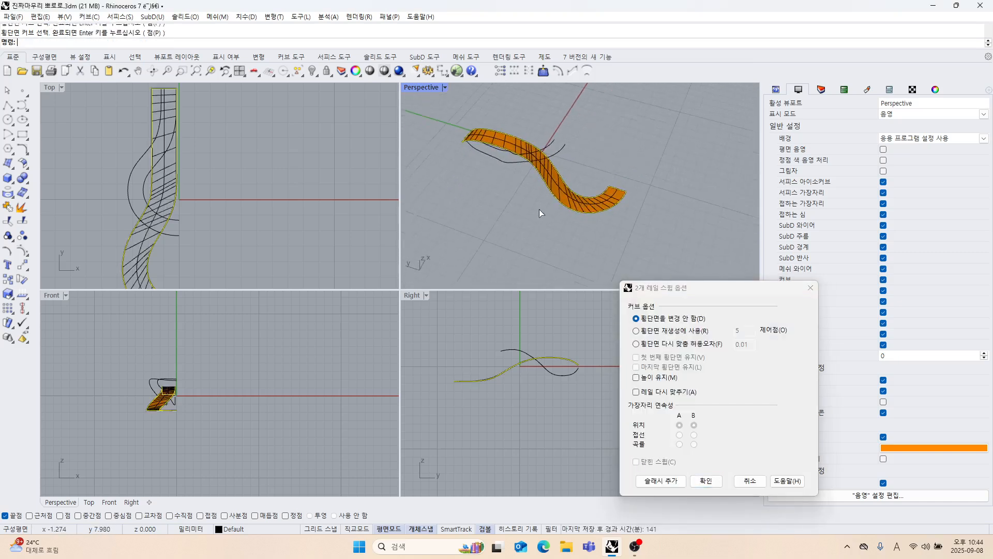
pyautogui.click(661, 480)
pyautogui.scroll(5, 595, 212)
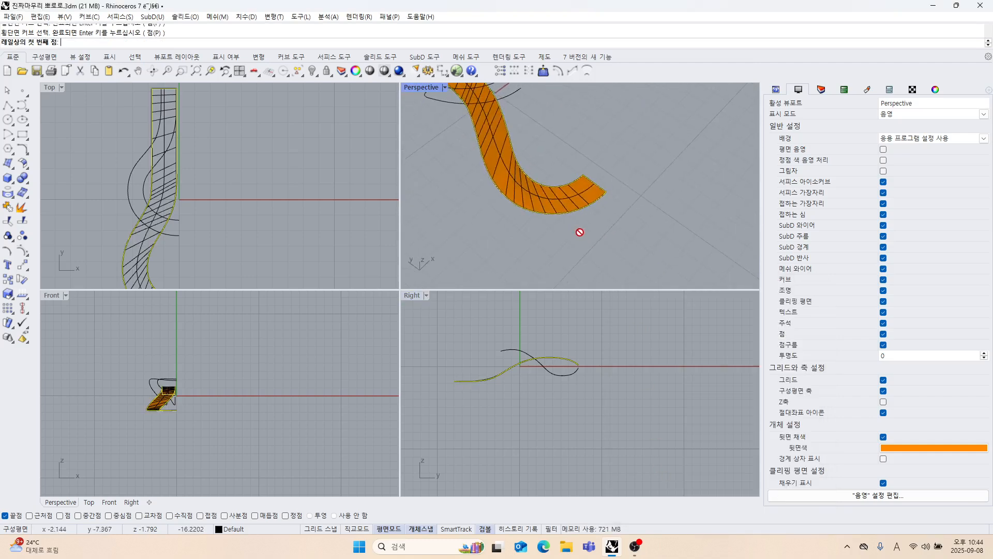
pyautogui.click(560, 188)
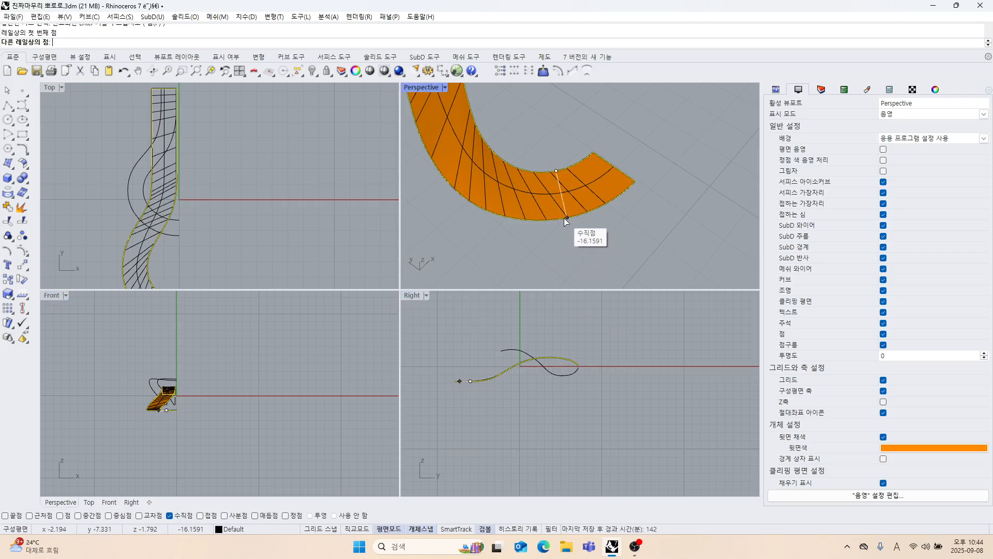
pyautogui.moveTo(566, 220); pyautogui.dragTo(580, 173, button='right')
pyautogui.click(506, 239)
pyautogui.click(568, 149)
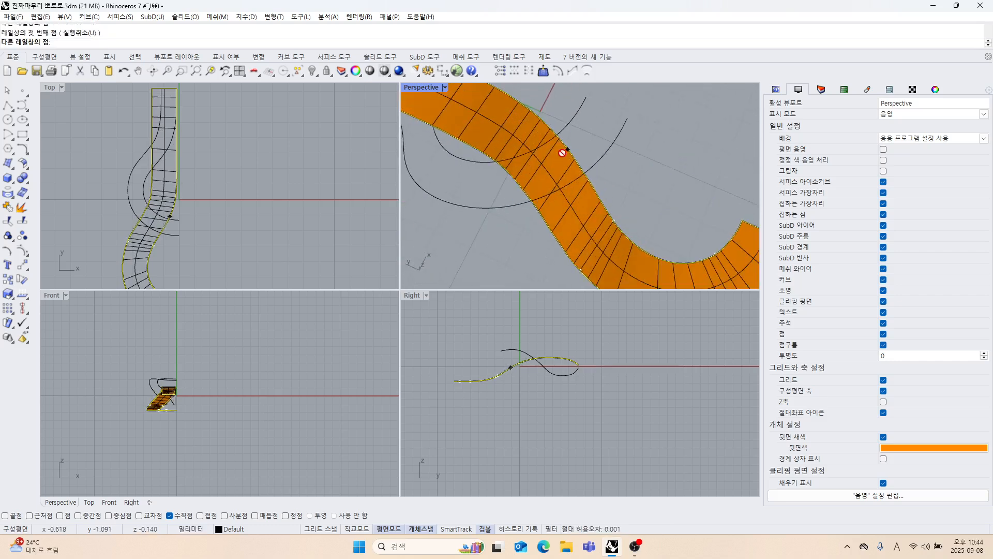
pyautogui.click(526, 187)
# Add another slash across the strand's lower bend and create the Sweep 2 Rails surface with cross sections left unchanged.
pyautogui.moveTo(527, 187); pyautogui.dragTo(518, 168, button='right')
pyautogui.moveTo(588, 220); pyautogui.dragTo(566, 217, button='right')
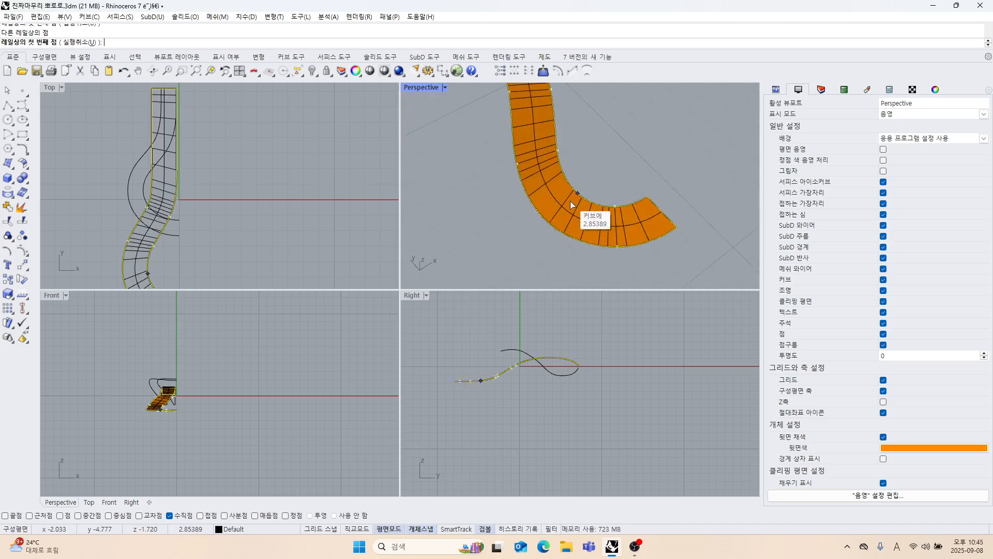
pyautogui.click(570, 201)
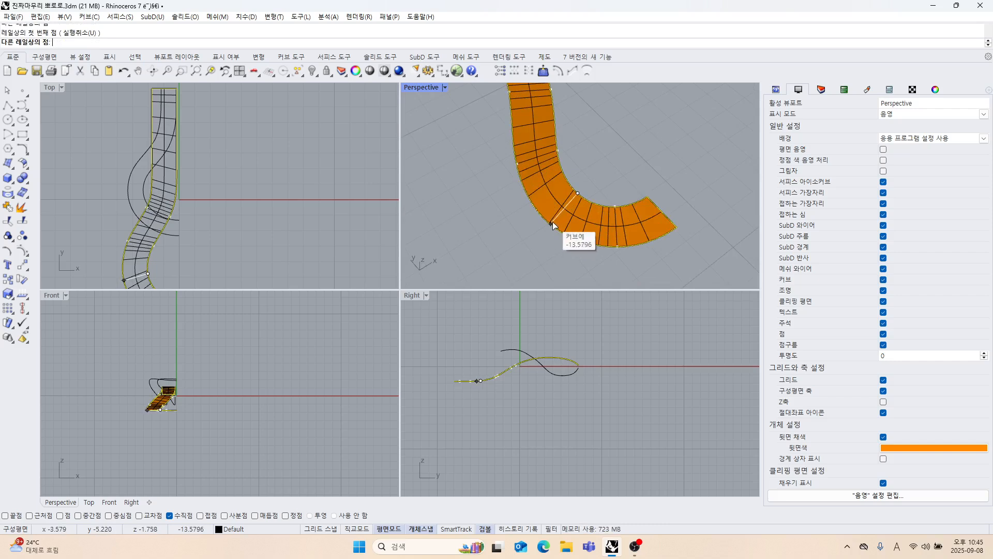
pyautogui.click(546, 219)
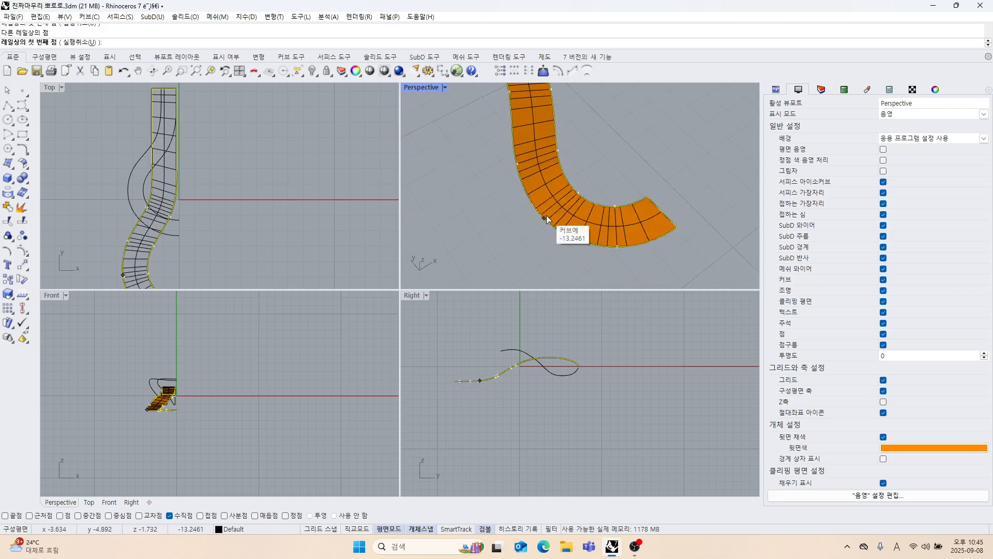
pyautogui.scroll(-5, 546, 217)
pyautogui.press('Return')
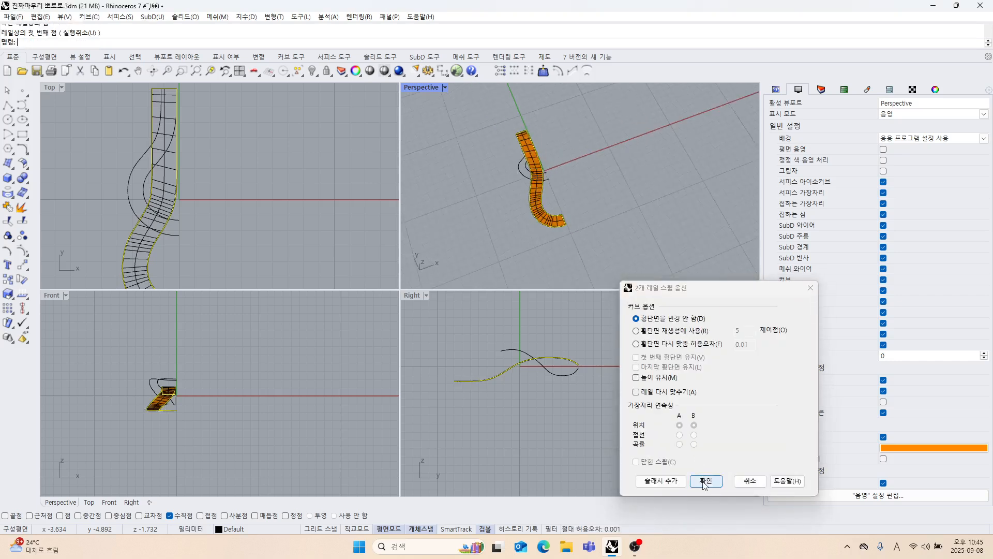
pyautogui.click(705, 480)
# Check the swept strand surface and undo the sweep.
pyautogui.moveTo(614, 277); pyautogui.dragTo(600, 211, button='right')
pyautogui.click(595, 210)
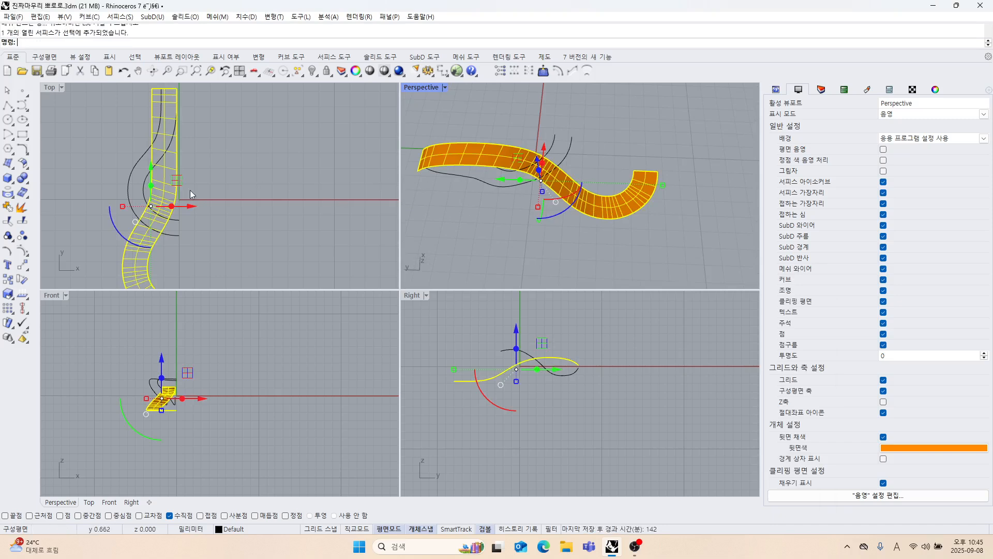
pyautogui.click(262, 181)
pyautogui.moveTo(531, 205)
pyautogui.mouseDown(button='right')
pyautogui.moveTo(549, 216)
pyautogui.moveTo(596, 186)
pyautogui.moveTo(486, 212)
pyautogui.moveTo(567, 222)
pyautogui.moveTo(545, 210)
pyautogui.moveTo(532, 220)
pyautogui.mouseUp(button='right')
pyautogui.scroll(5, 550, 211)
pyautogui.hotkey('ctrl', 'z')
# Restart Sweep 2 Rails with the strand's two 3D edge curves as rails and the polylines at both ends as cross sections.
pyautogui.rightClick(532, 219)
pyautogui.keyDown('shift'); pyautogui.moveTo(643, 238); pyautogui.dragTo(526, 227, button='right'); pyautogui.keyUp('shift')
pyautogui.click(596, 198)
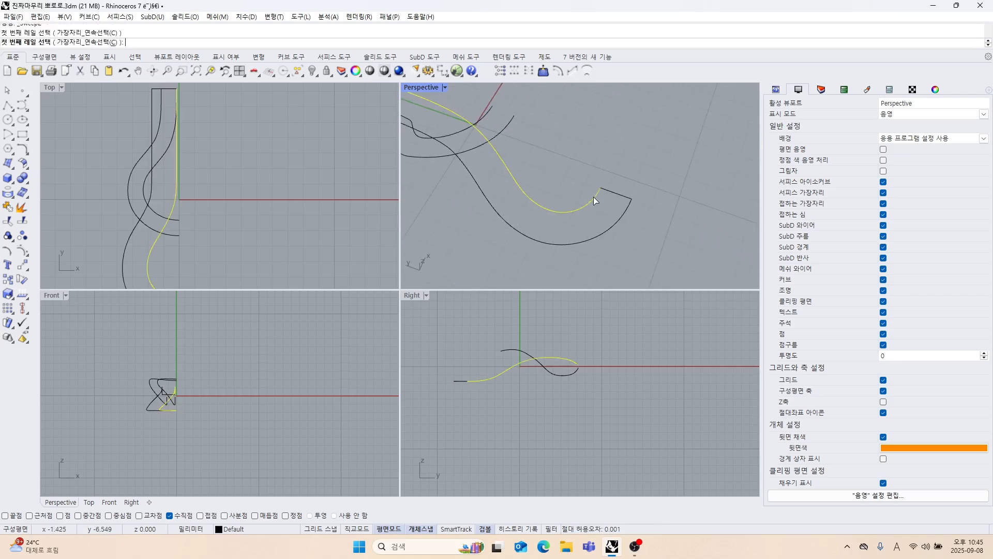
pyautogui.click(621, 216)
pyautogui.click(620, 198)
pyautogui.scroll(-8, 582, 211)
pyautogui.moveTo(576, 211); pyautogui.dragTo(615, 201, button='right')
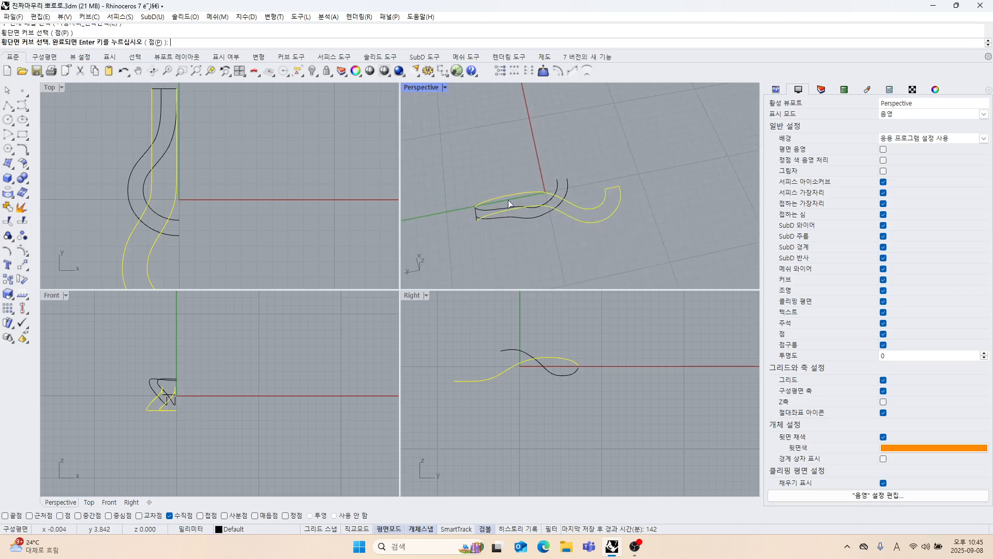
pyautogui.scroll(8, 497, 203)
pyautogui.moveTo(429, 226); pyautogui.dragTo(509, 262, button='right')
pyautogui.rightClick(561, 193)
# Add a slash between the rails across the strand's middle bend.
pyautogui.scroll(-8, 561, 193)
pyautogui.click(656, 483)
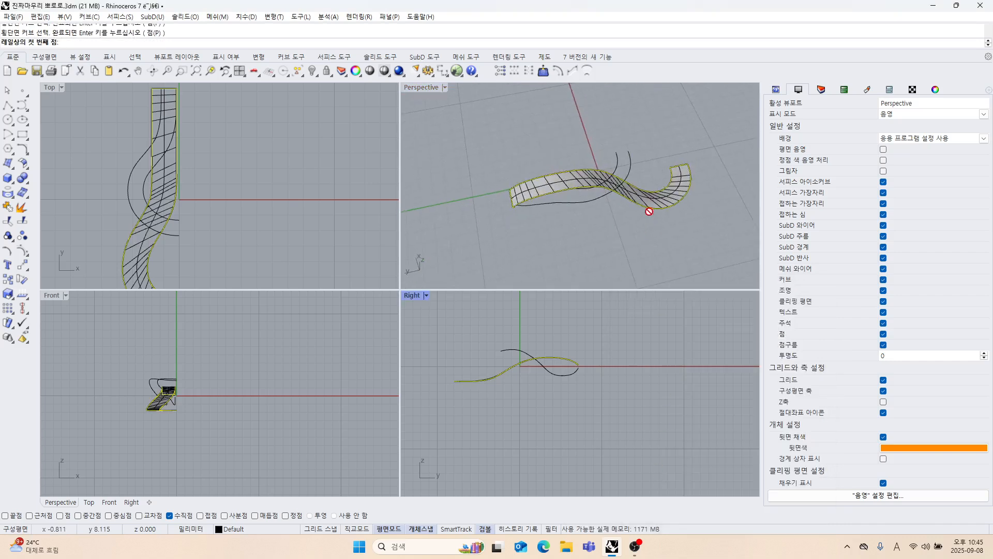
pyautogui.moveTo(650, 206); pyautogui.dragTo(600, 225, button='right')
pyautogui.scroll(7, 595, 224)
pyautogui.click(595, 206)
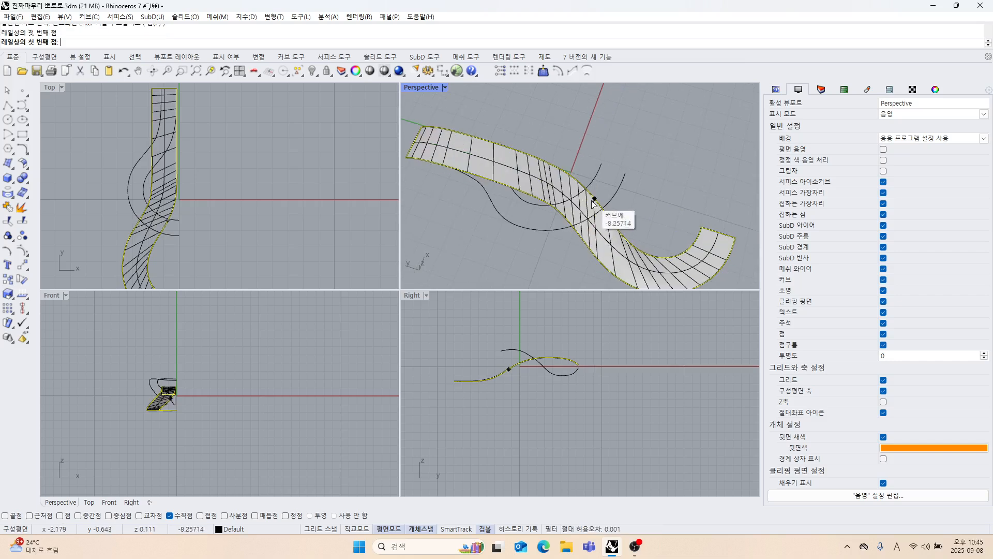
pyautogui.click(578, 231)
pyautogui.scroll(-3, 555, 226)
pyautogui.scroll(3, 554, 226)
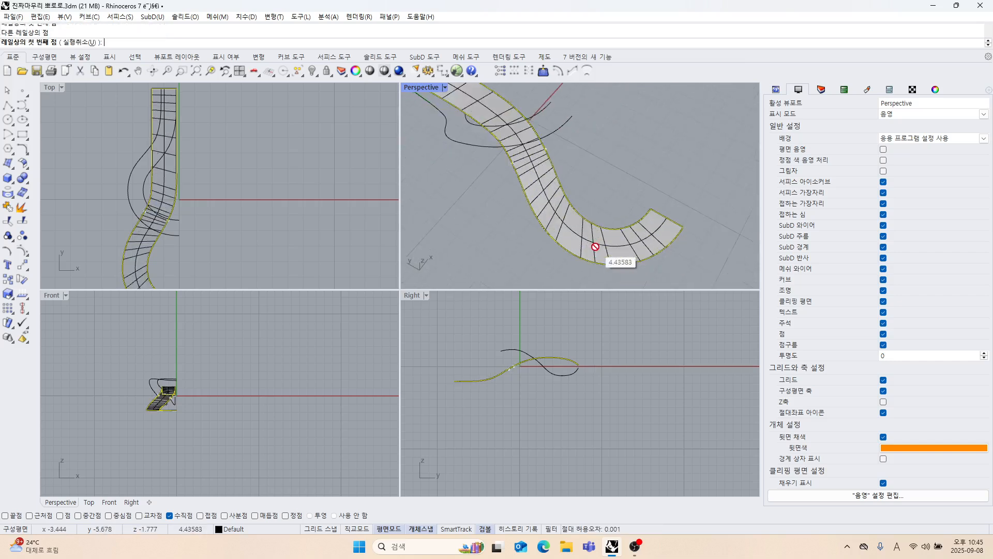
pyautogui.click(595, 225)
pyautogui.click(588, 259)
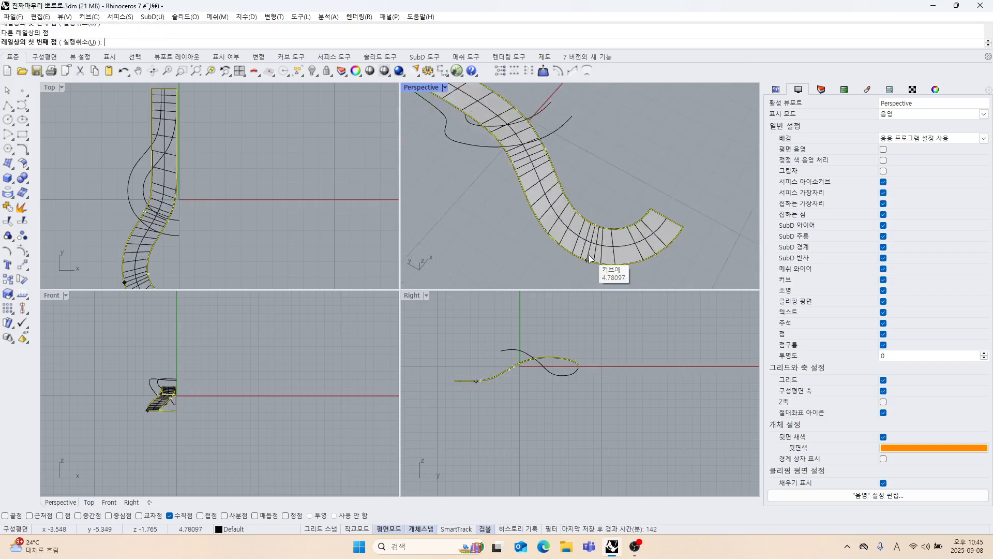
pyautogui.hotkey('ctrl', 'z')
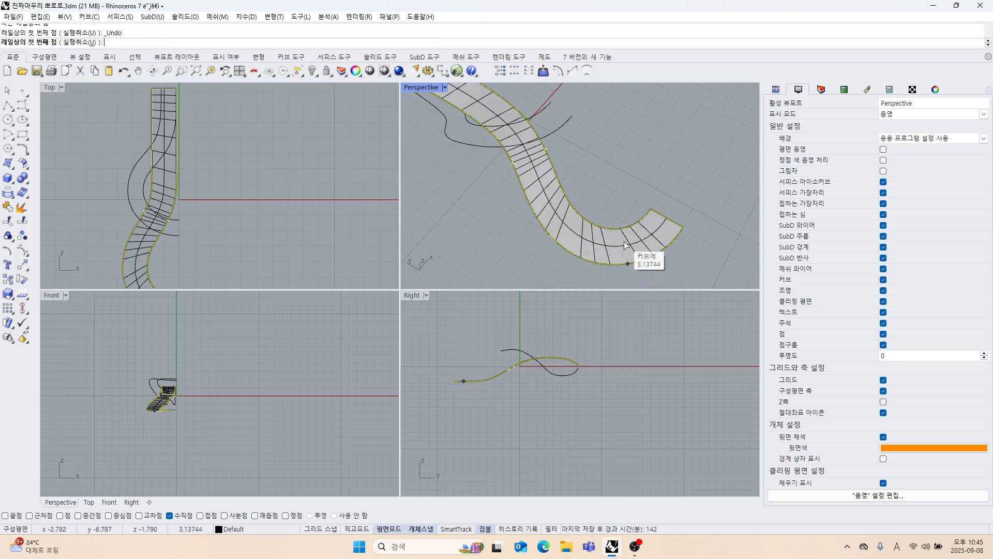
# Add a slash across the start of the strand's lower bend and another across its straight section near the far end.
pyautogui.click(587, 223)
pyautogui.click(574, 249)
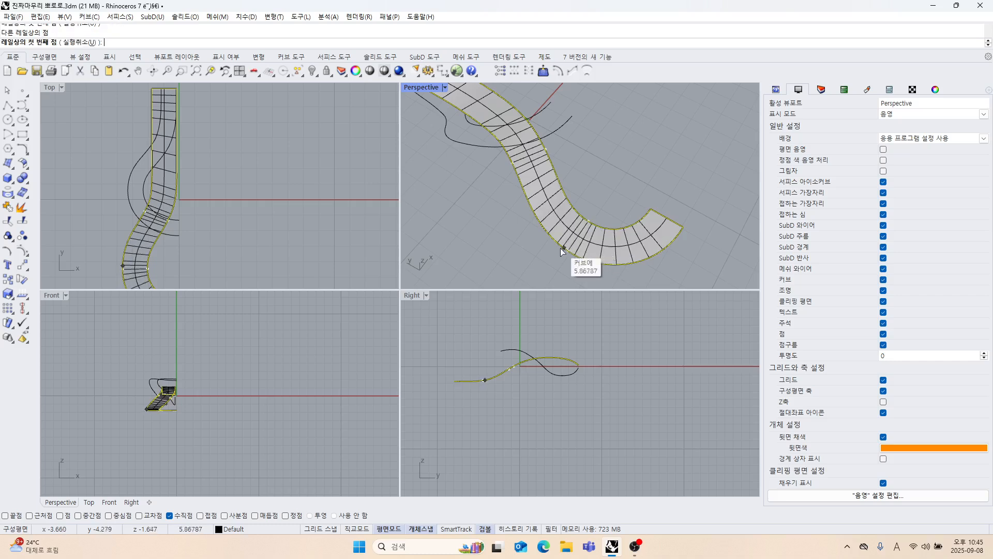
pyautogui.scroll(-3, 581, 248)
pyautogui.moveTo(579, 247); pyautogui.dragTo(600, 243, button='right')
pyautogui.moveTo(545, 214); pyautogui.dragTo(598, 220, button='right')
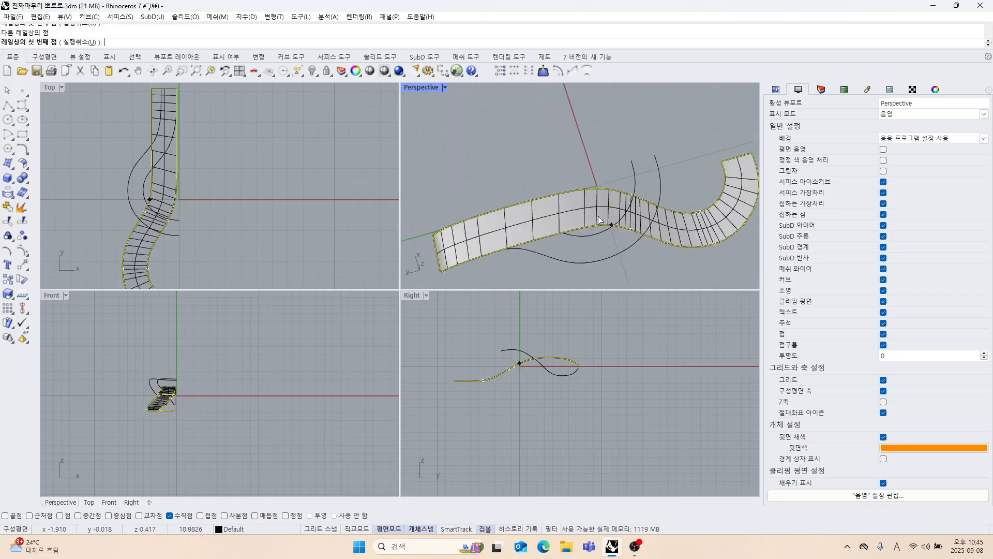
pyautogui.click(514, 205)
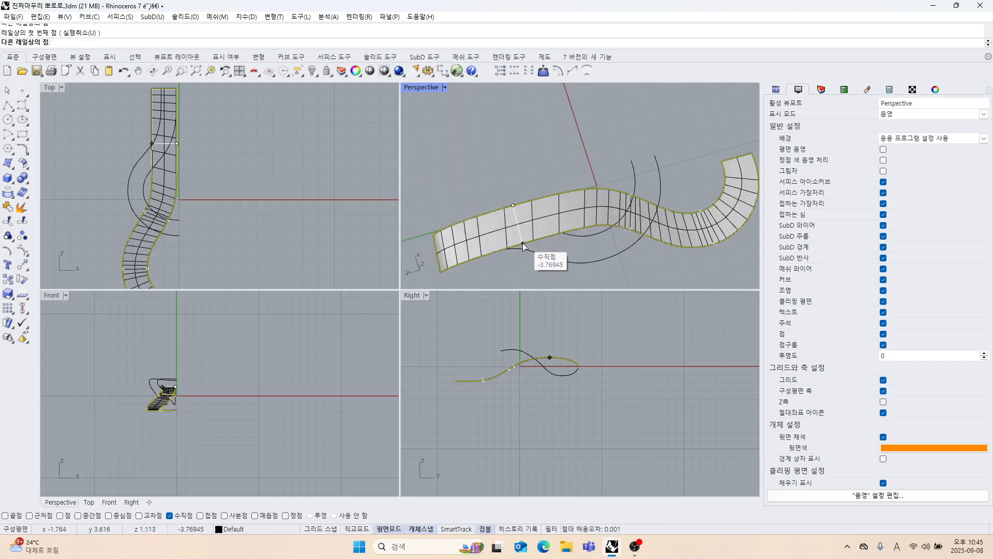
pyautogui.click(523, 244)
# Finish adding slashes and create the Sweep 2 Rails surface with the cross sections left unchanged.
pyautogui.scroll(-3, 523, 244)
pyautogui.moveTo(523, 245); pyautogui.dragTo(525, 221, button='right')
pyautogui.scroll(3, 543, 217)
pyautogui.rightClick(536, 219)
pyautogui.scroll(-4, 576, 225)
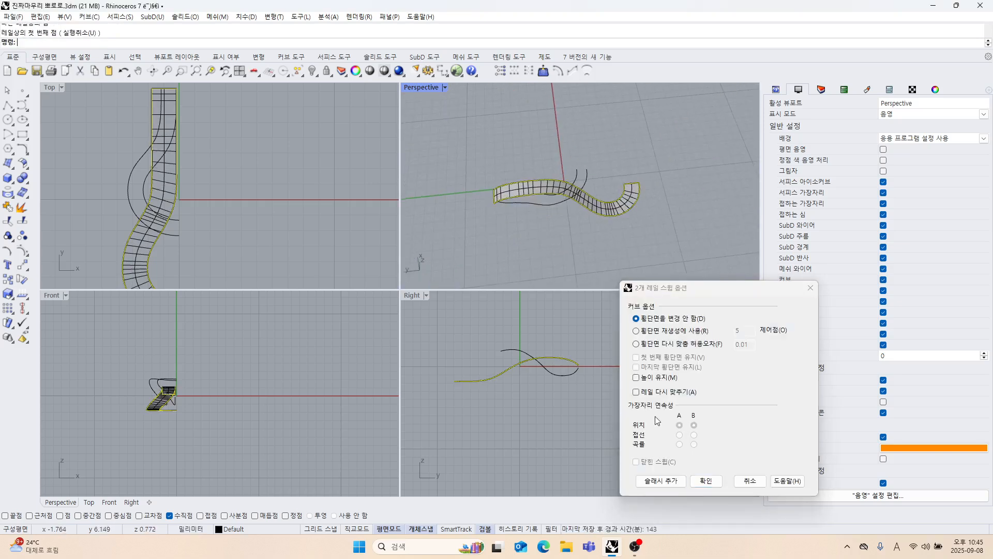
pyautogui.click(698, 482)
# Refit the swept strand surface to a tolerance of 0.01.
pyautogui.moveTo(602, 220); pyautogui.dragTo(552, 210, button='right')
pyautogui.scroll(6, 552, 207)
pyautogui.click(558, 187)
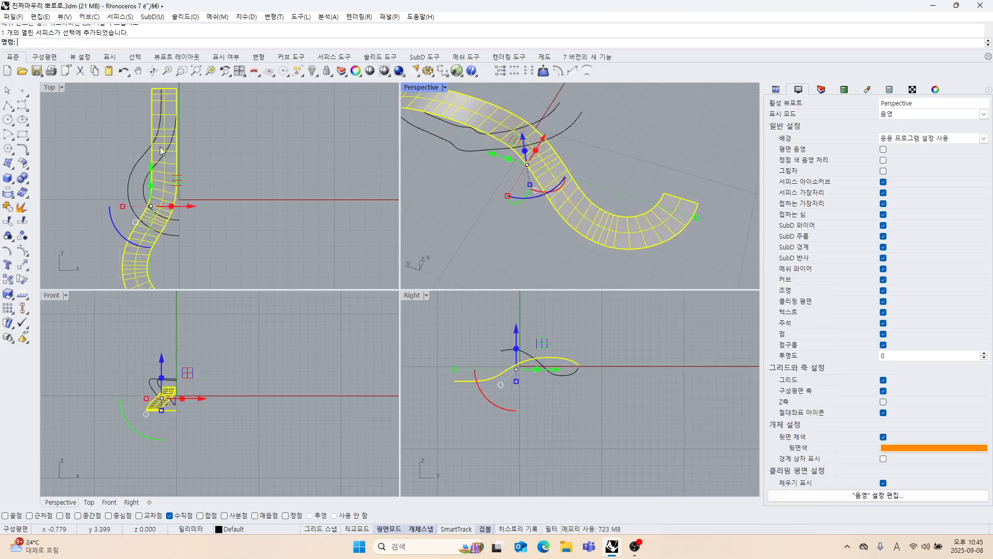
pyautogui.click(28, 169)
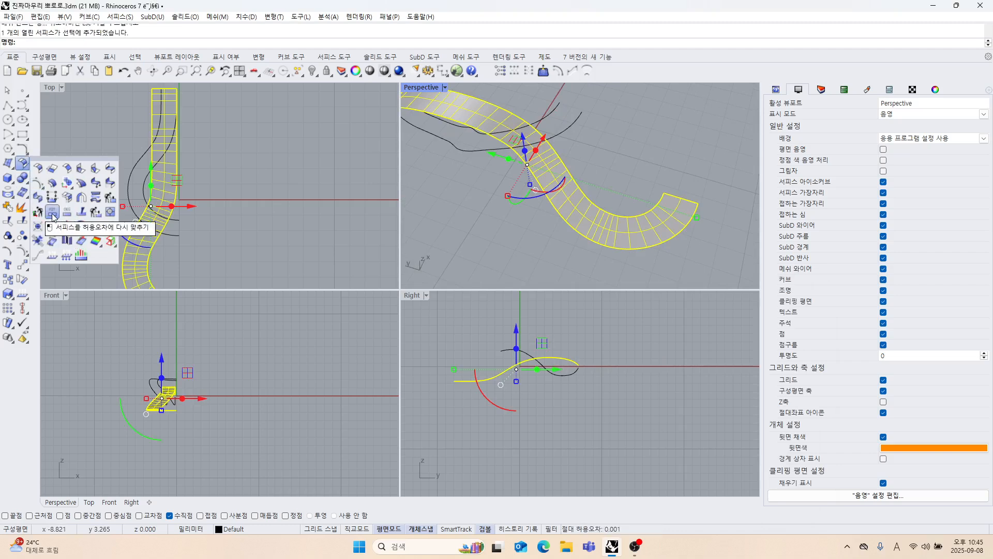
pyautogui.click(53, 213)
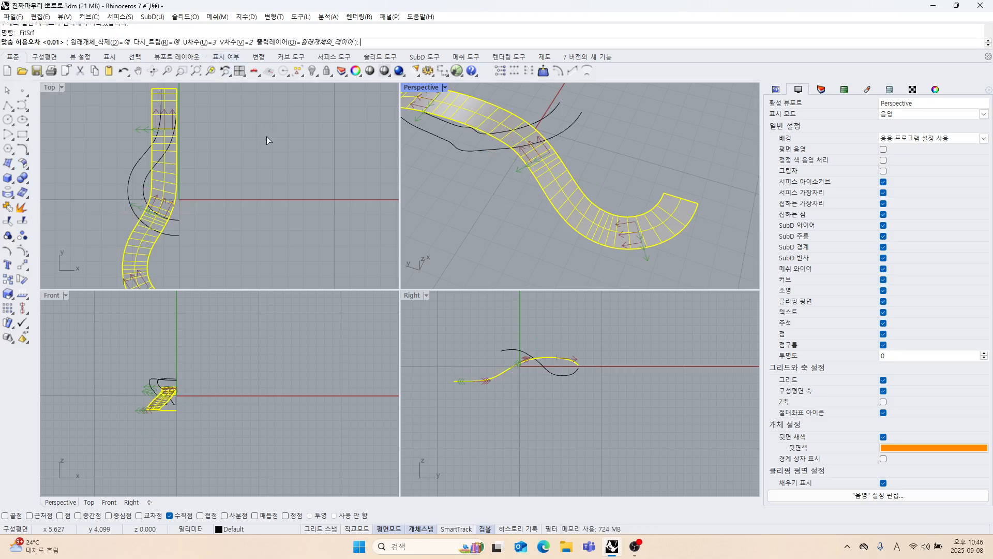
pyautogui.press('Return')
# Delete the two original 3D edge curves along the refitted strand surface.
pyautogui.moveTo(598, 252); pyautogui.dragTo(489, 204, button='right')
pyautogui.moveTo(557, 208)
pyautogui.mouseDown(button='right')
pyautogui.moveTo(591, 228)
pyautogui.moveTo(594, 216)
pyautogui.moveTo(613, 226)
pyautogui.moveTo(566, 229)
pyautogui.moveTo(563, 220)
pyautogui.mouseUp(button='right')
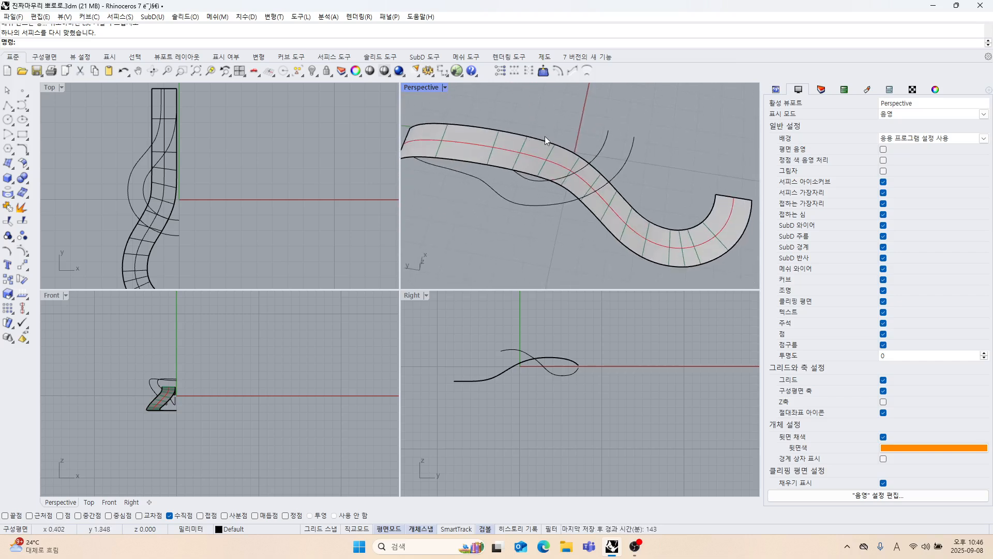
pyautogui.click(543, 135)
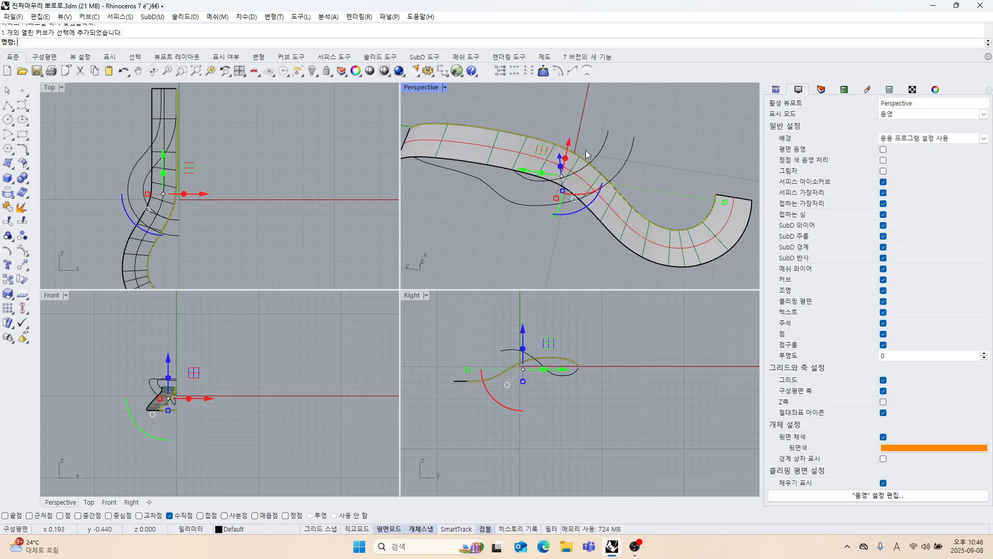
pyautogui.press('Escape')
pyautogui.click(572, 198)
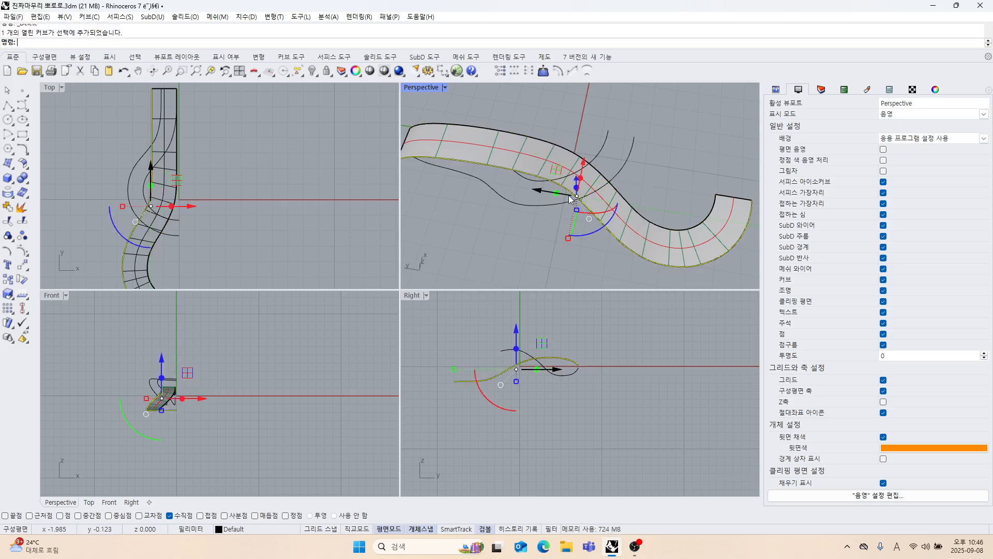
pyautogui.press('Delete')
# Duplicate the refitted surface's two long edges as curves and delete the surface.
pyautogui.moveTo(567, 178); pyautogui.dragTo(510, 218, button='right')
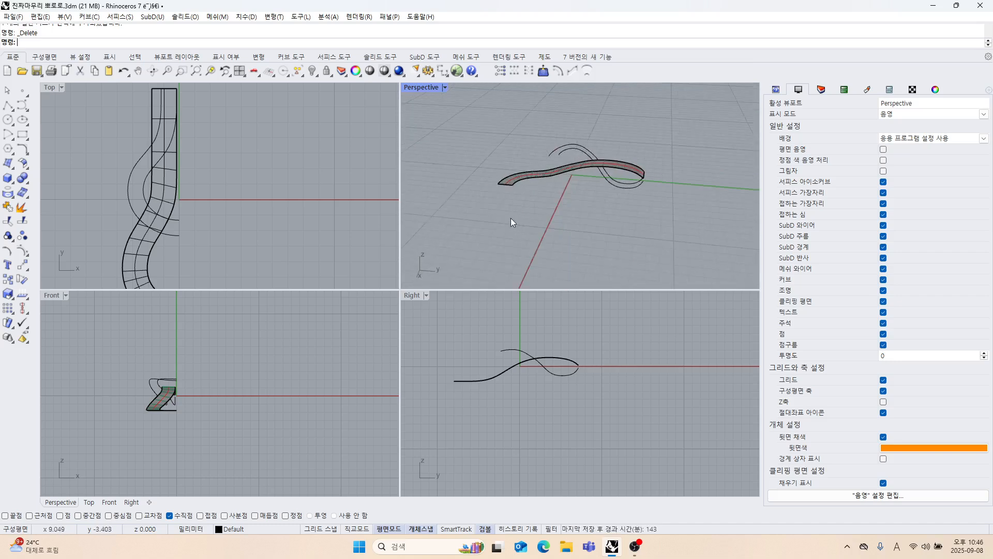
pyautogui.click(12, 167)
pyautogui.click(64, 135)
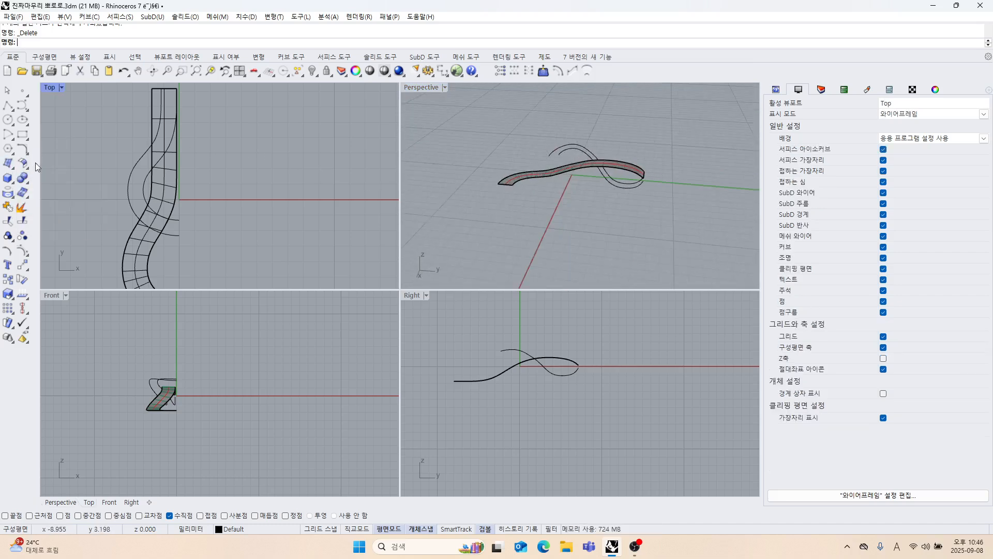
pyautogui.click(12, 198)
pyautogui.click(53, 198)
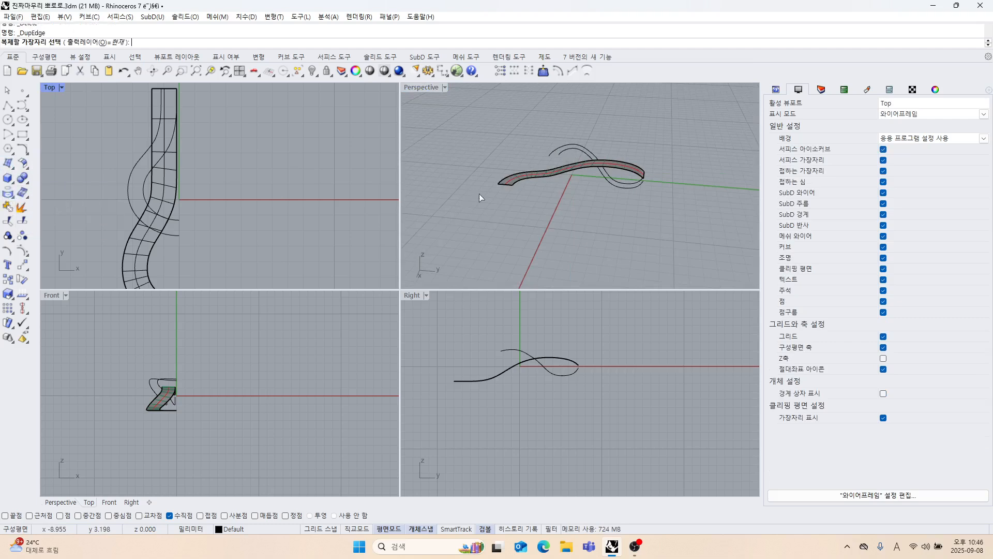
pyautogui.scroll(5, 478, 193)
pyautogui.click(551, 167)
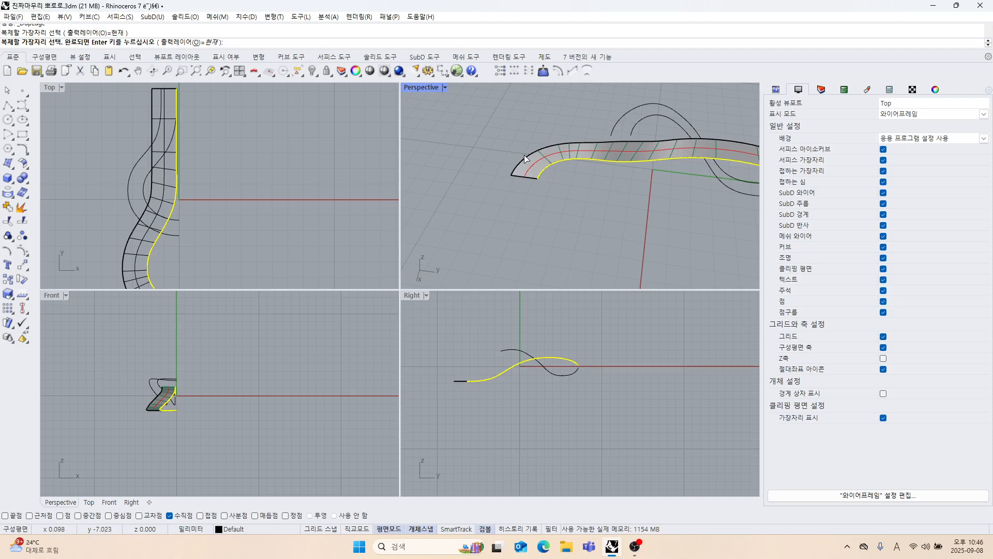
pyautogui.press('Return')
pyautogui.click(551, 163)
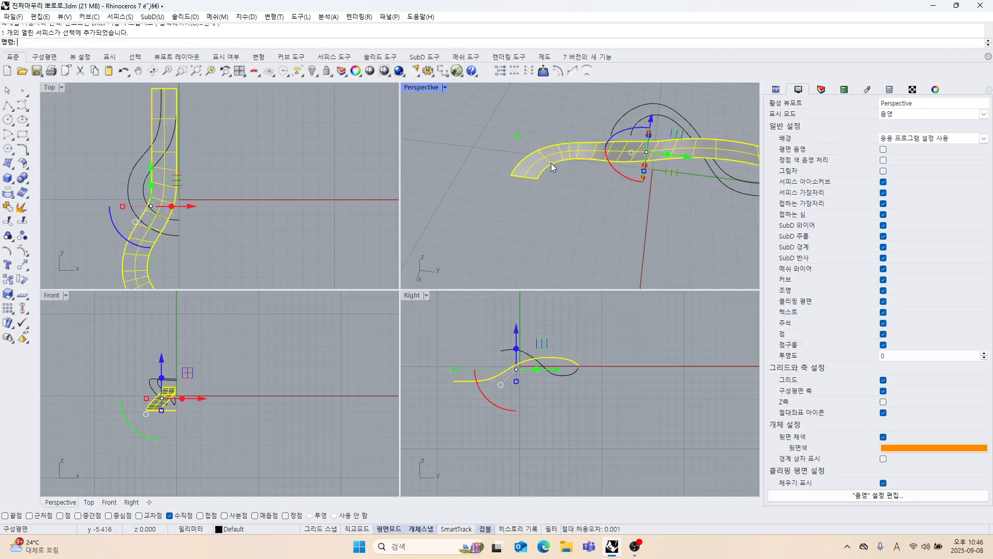
pyautogui.press('Delete')
# Rebuild the strand's two long edge curves with 13 points at degree 3, deleting the input curves.
pyautogui.scroll(3, 568, 172)
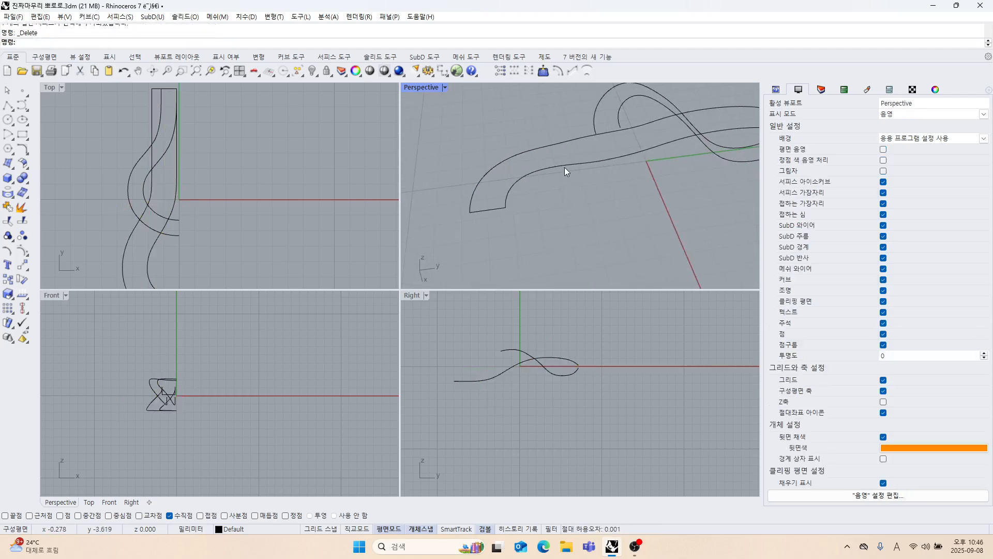
pyautogui.click(563, 167)
pyautogui.keyDown('shift'); pyautogui.click(548, 146); pyautogui.keyUp('shift')
pyautogui.scroll(-4, 226, 175)
pyautogui.scroll(4, 218, 197)
pyautogui.moveTo(189, 254); pyautogui.dragTo(242, 219, button='right')
pyautogui.scroll(2, 217, 196)
pyautogui.moveTo(320, 143); pyautogui.dragTo(313, 193, button='right')
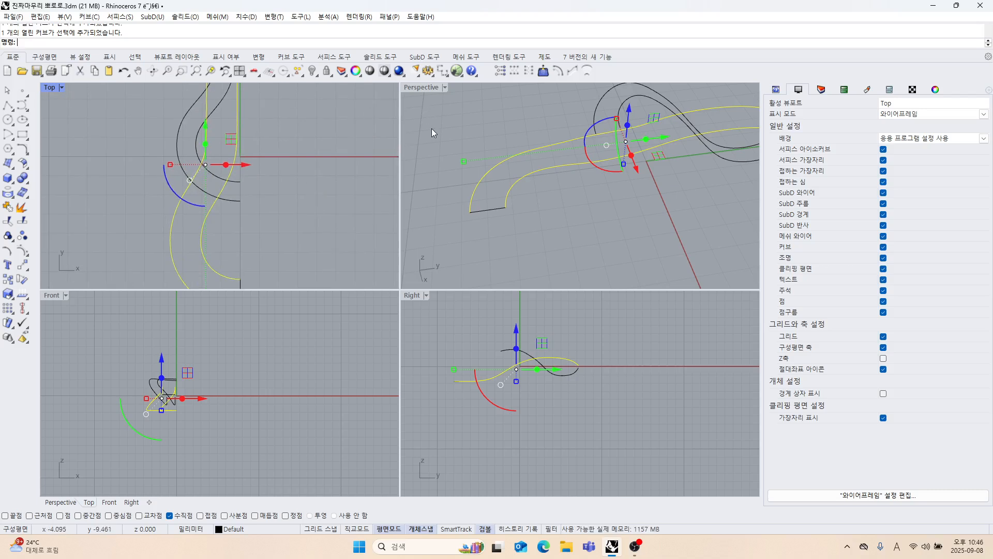
pyautogui.click(29, 157)
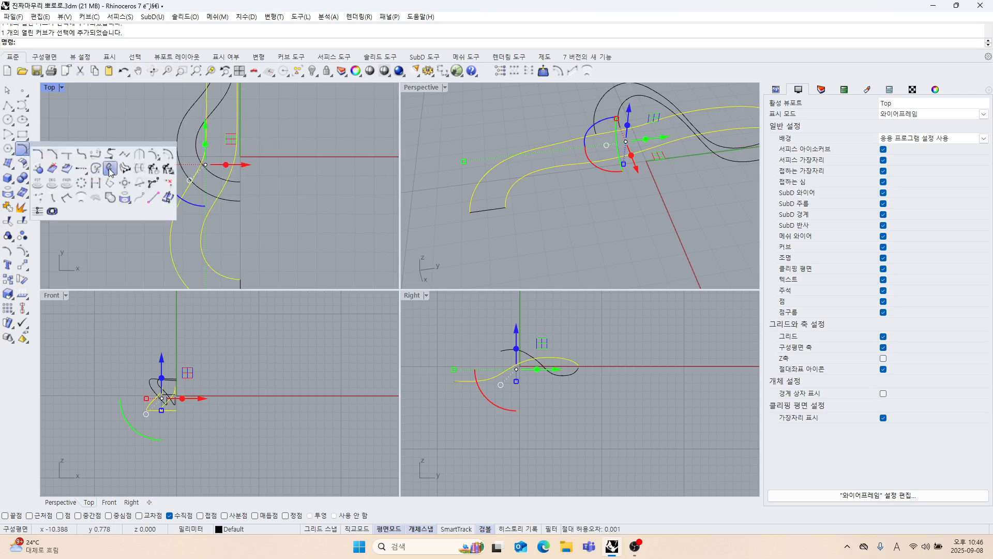
pyautogui.click(154, 169)
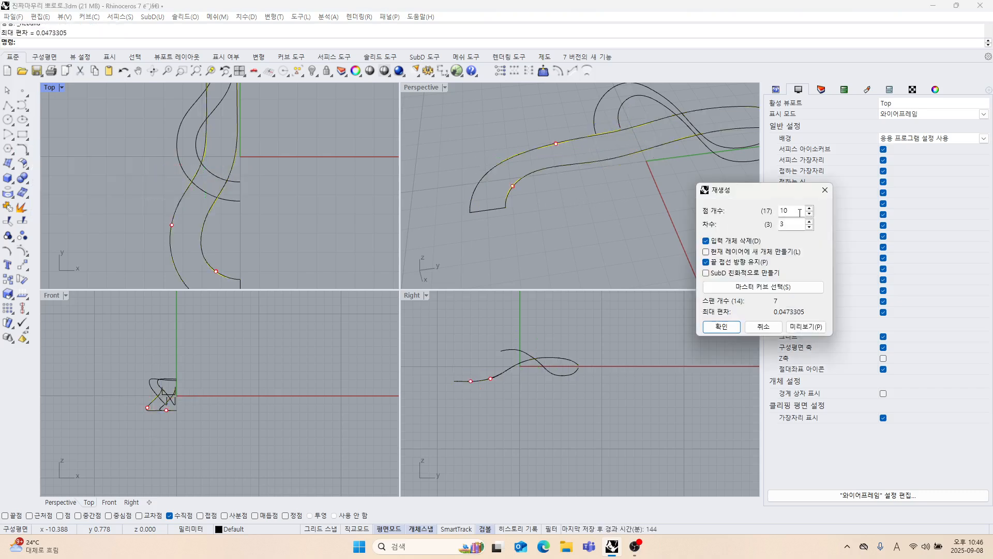
pyautogui.write('1')
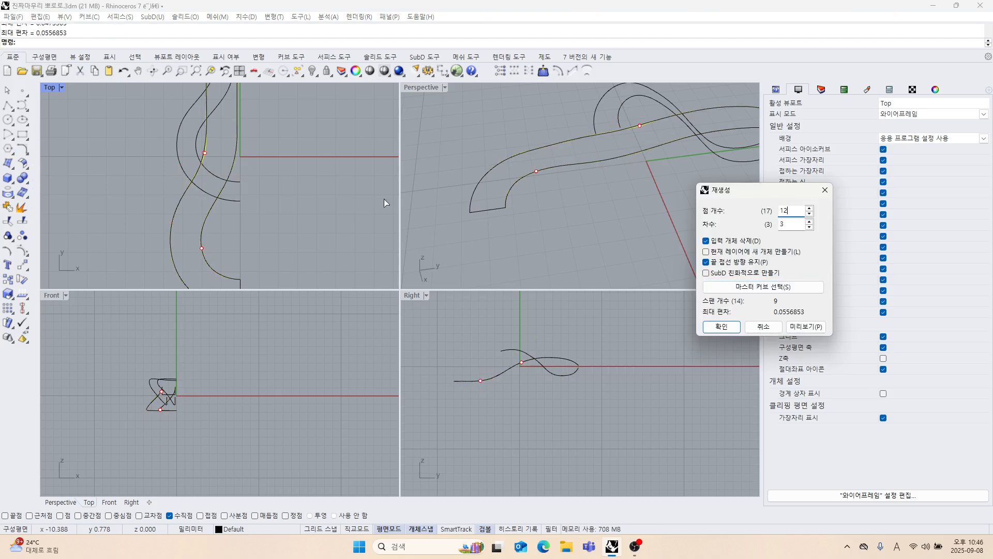
pyautogui.scroll(5, 270, 180)
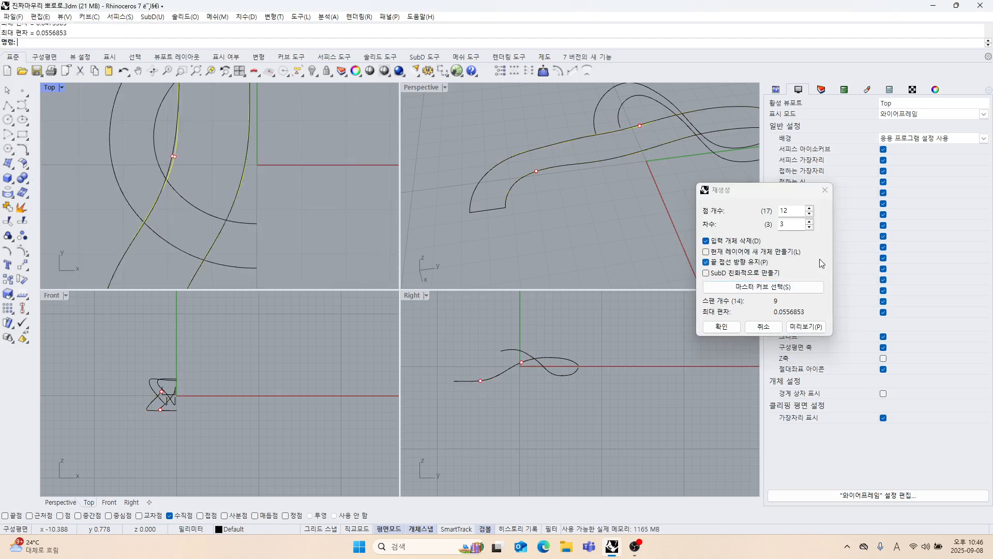
pyautogui.click(761, 207)
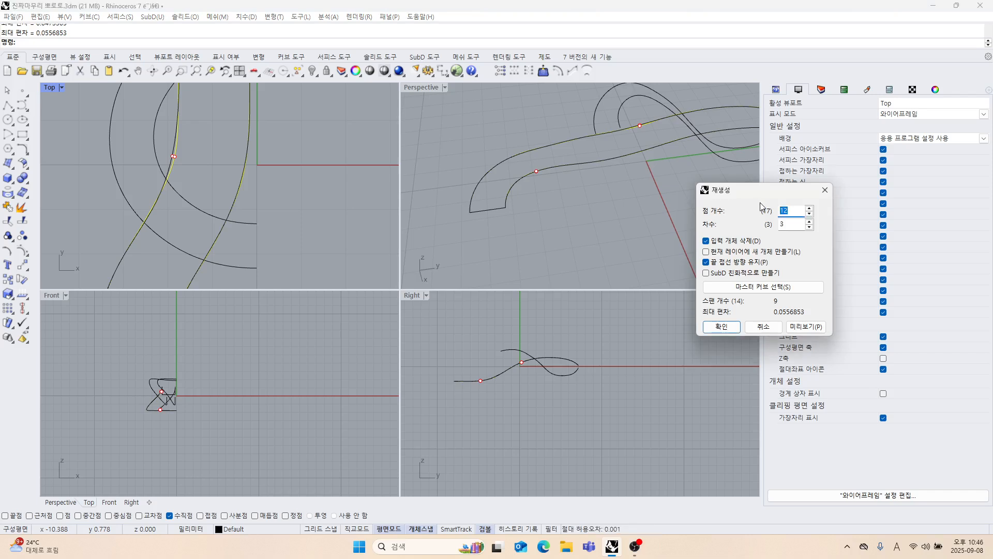
pyautogui.write('13')
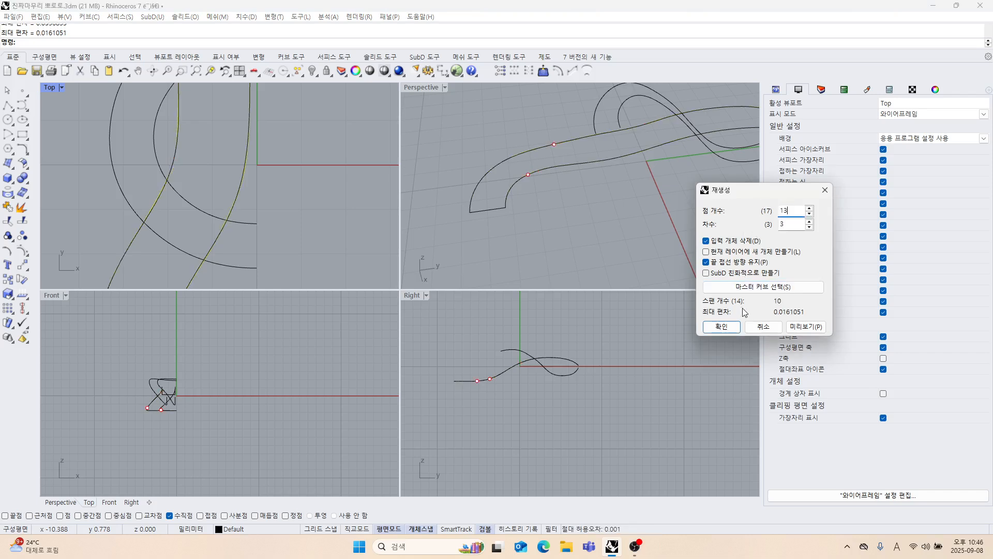
pyautogui.click(730, 327)
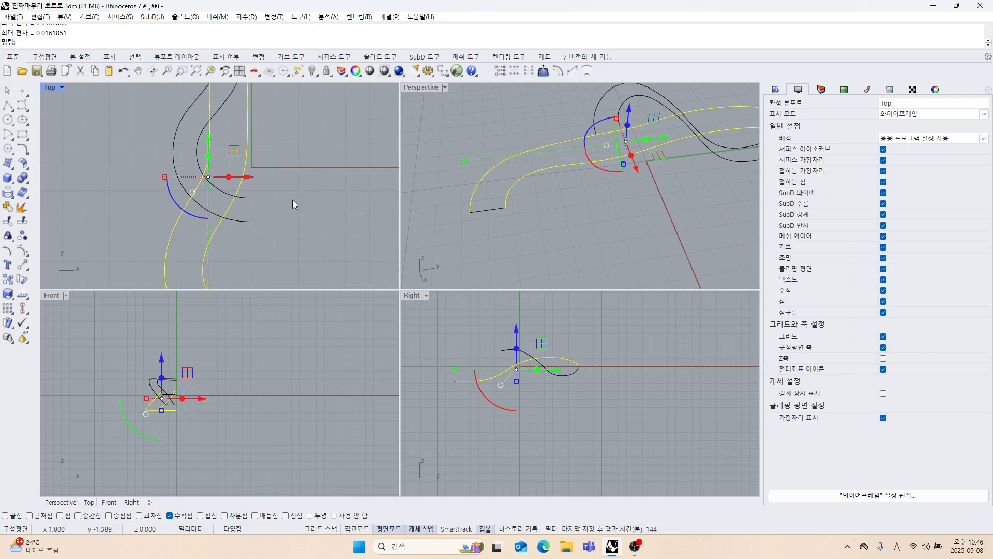
pyautogui.click(11, 166)
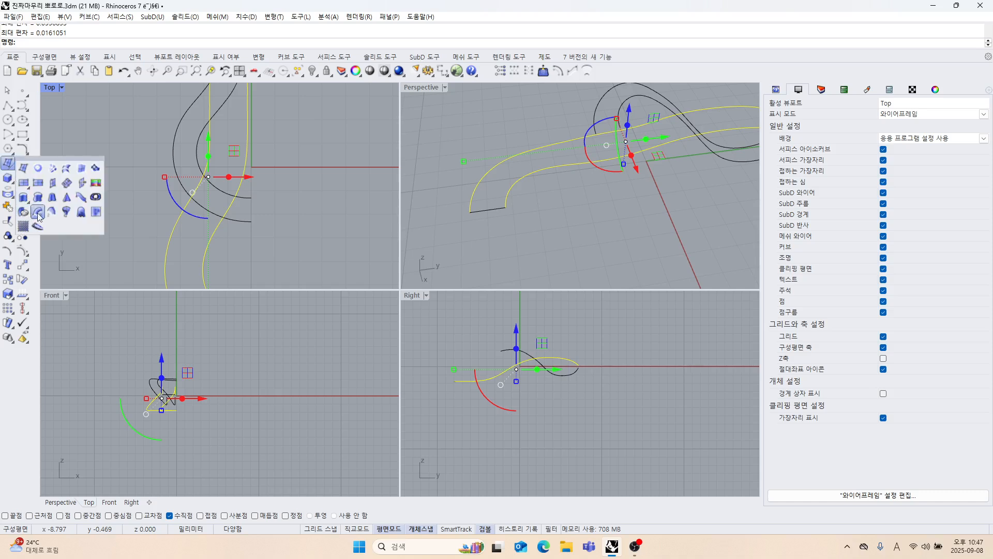
pyautogui.click(66, 169)
pyautogui.moveTo(528, 238); pyautogui.dragTo(545, 256, button='right')
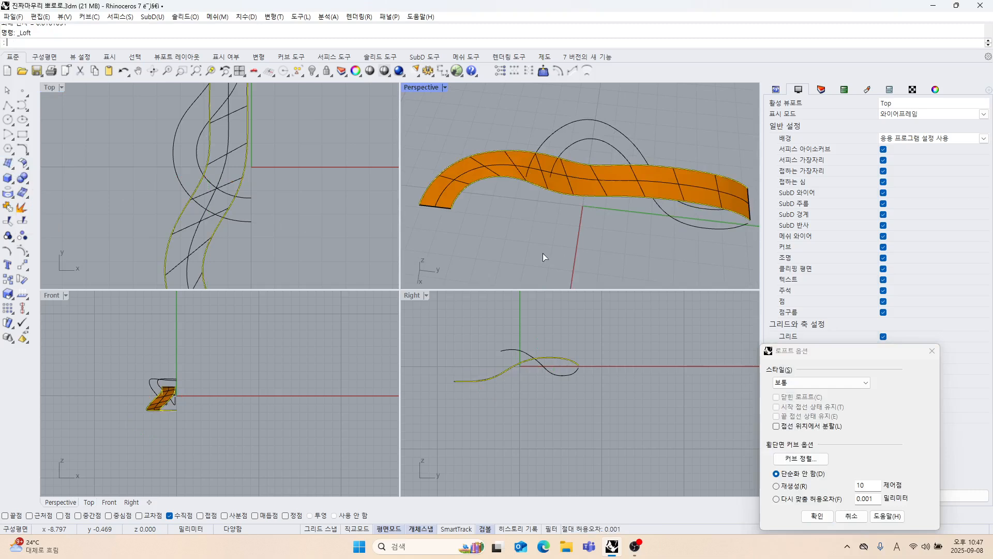
pyautogui.click(851, 516)
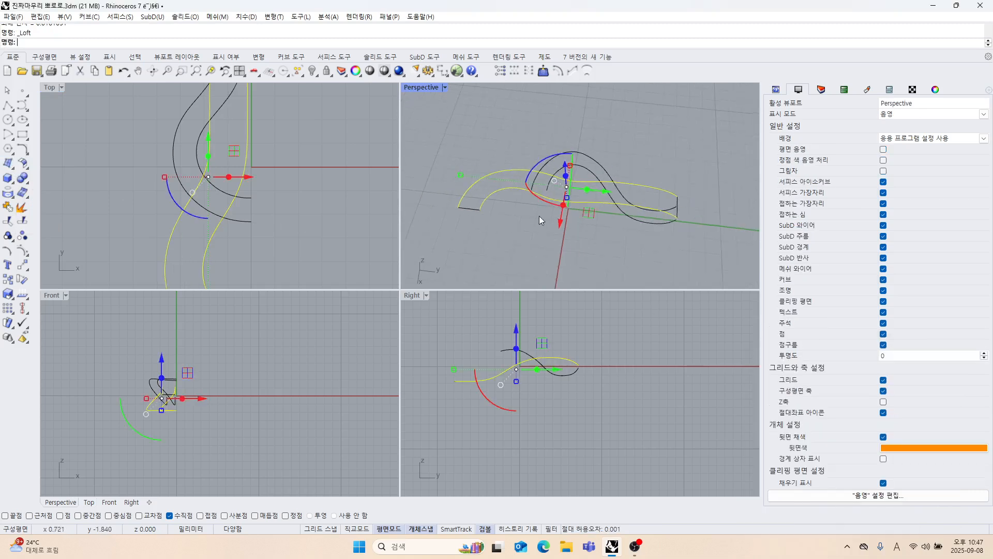
# Show the hidden pendant model and lock it as a reference for the curves.
pyautogui.moveTo(541, 239); pyautogui.dragTo(589, 243, button='right')
pyautogui.click(657, 252)
pyautogui.moveTo(654, 248); pyautogui.dragTo(603, 159, button='right')
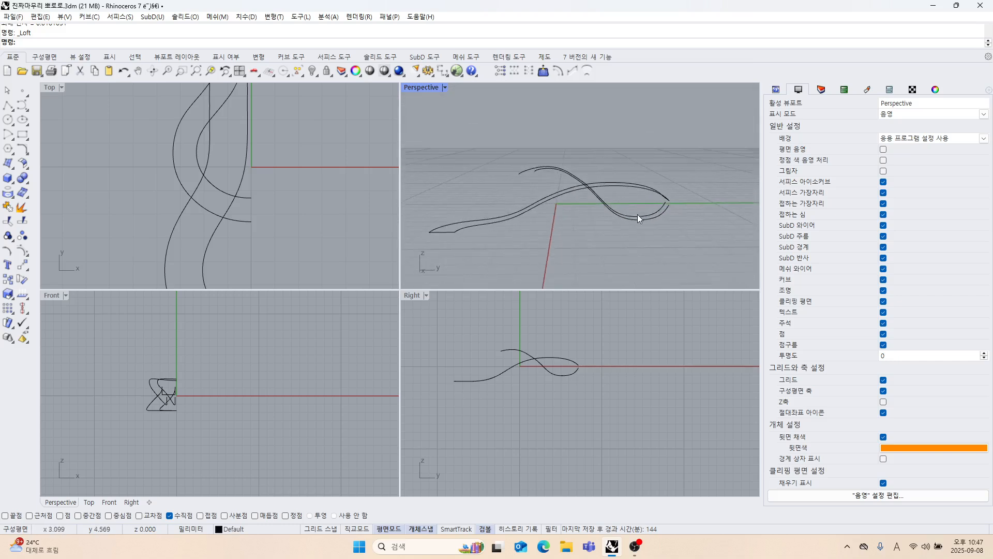
pyautogui.keyDown('shift'); pyautogui.moveTo(637, 214); pyautogui.dragTo(618, 186, button='right'); pyautogui.keyUp('shift')
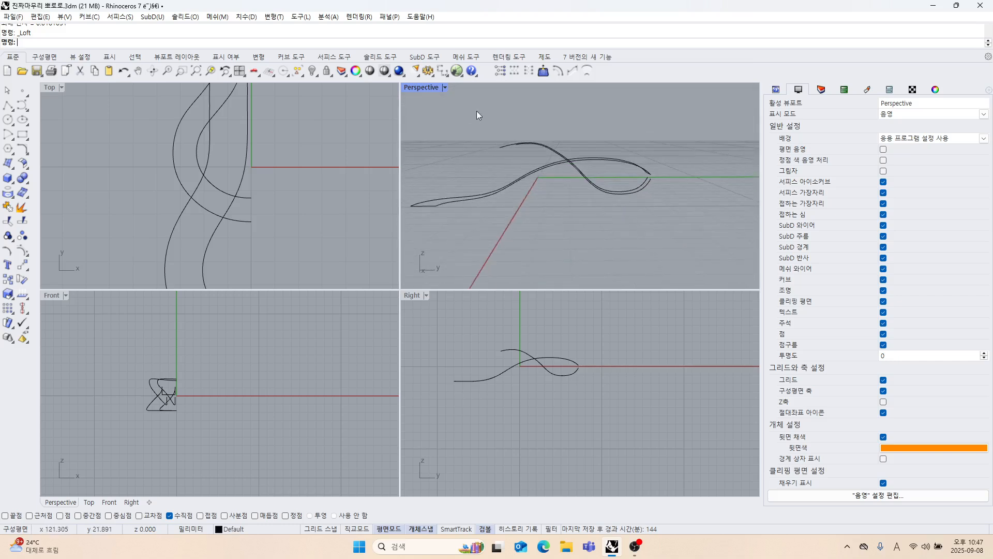
pyautogui.click(312, 72)
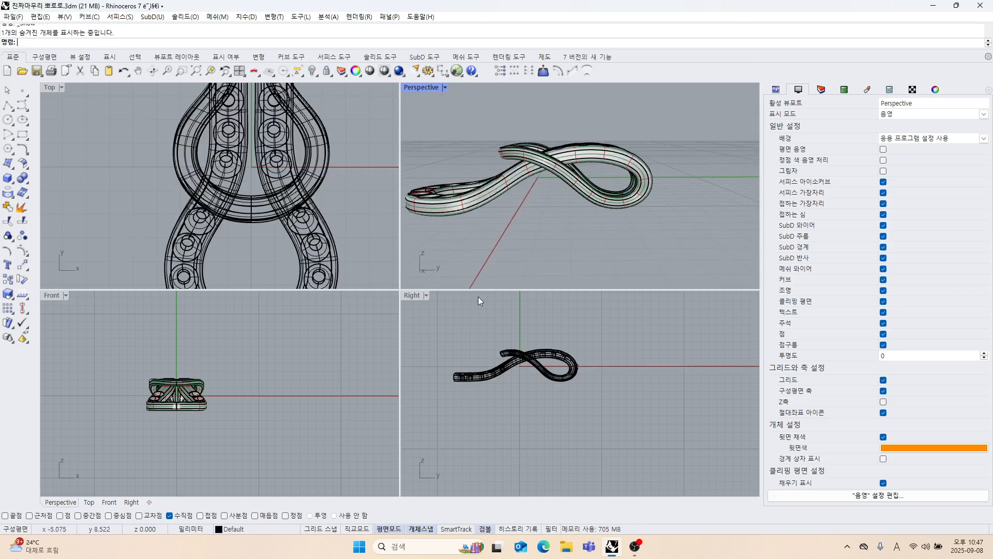
pyautogui.click(418, 294)
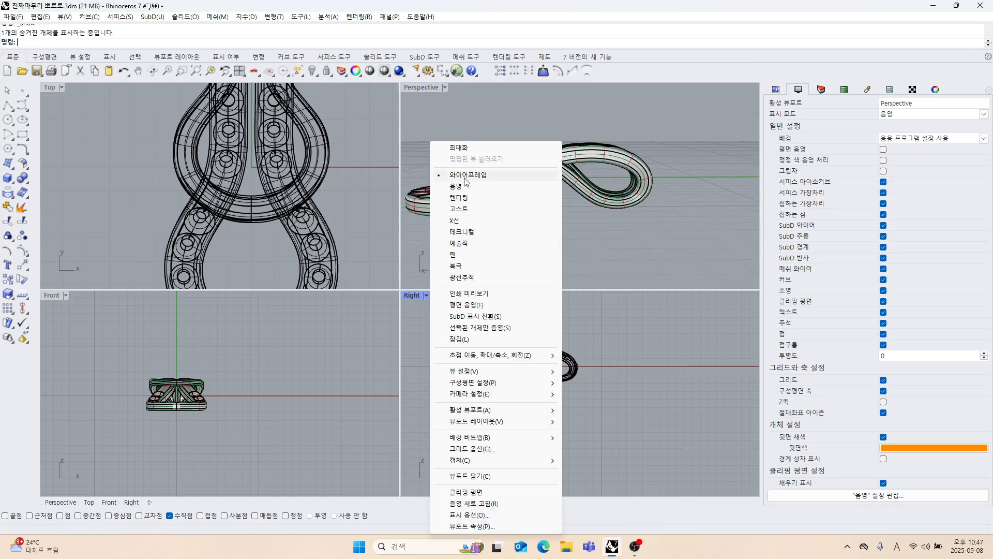
pyautogui.click(466, 176)
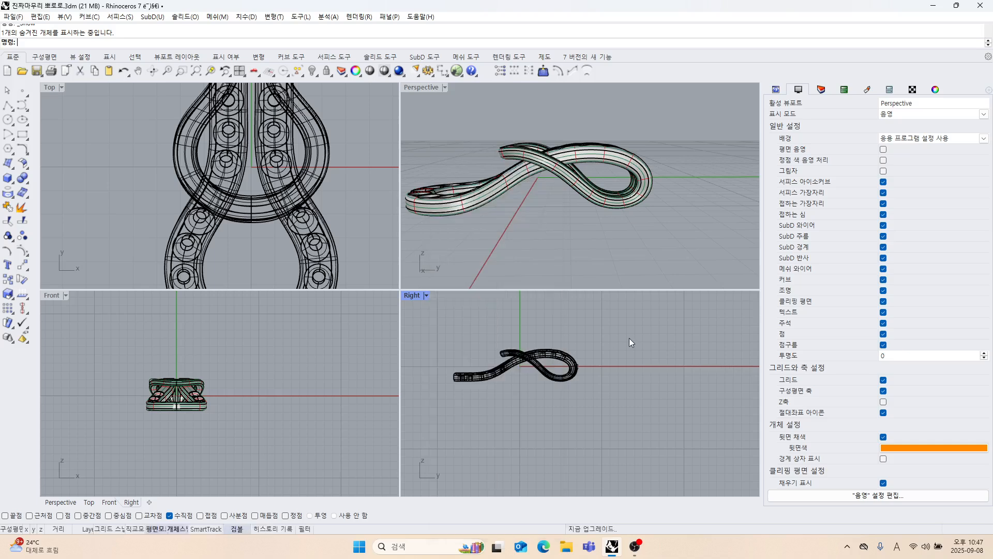
pyautogui.click(557, 361)
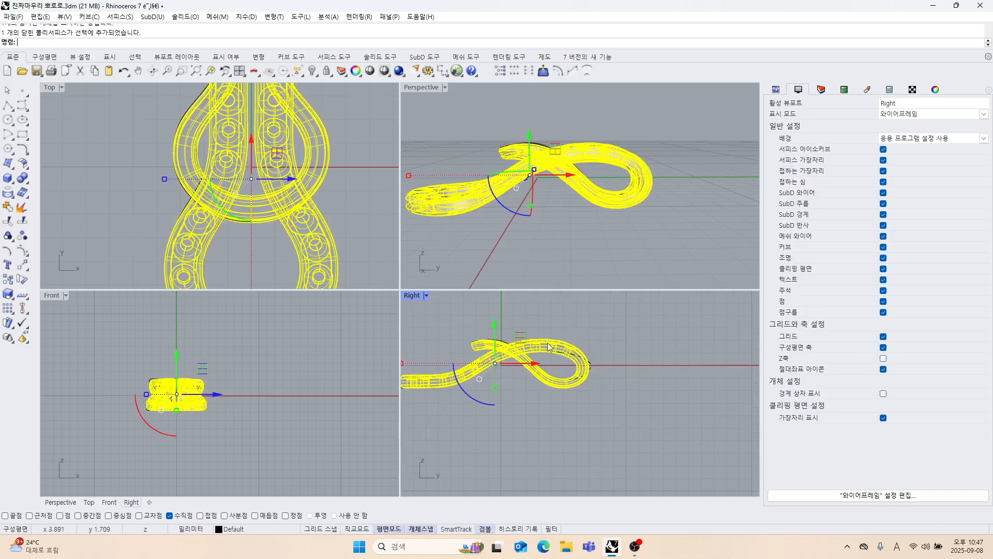
pyautogui.click(327, 70)
# Turn on the control points of the two rebuilt strand curves in a maximized Right view.
pyautogui.scroll(2, 504, 329)
pyautogui.scroll(3, 578, 203)
pyautogui.moveTo(549, 222); pyautogui.dragTo(590, 211, button='right')
pyautogui.moveTo(610, 191); pyautogui.dragTo(570, 151)
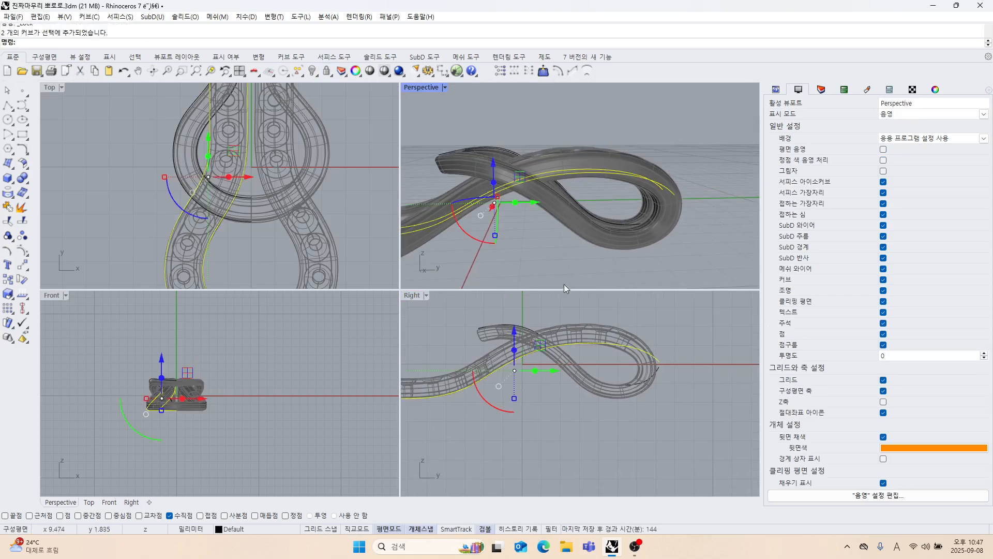
pyautogui.scroll(-2, 583, 366)
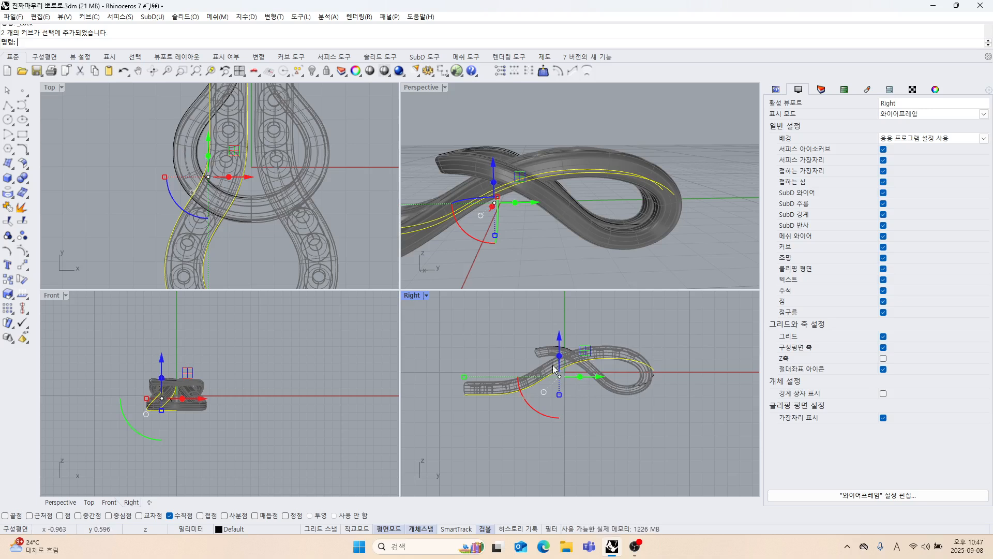
pyautogui.scroll(3, 549, 361)
pyautogui.scroll(2, 549, 361)
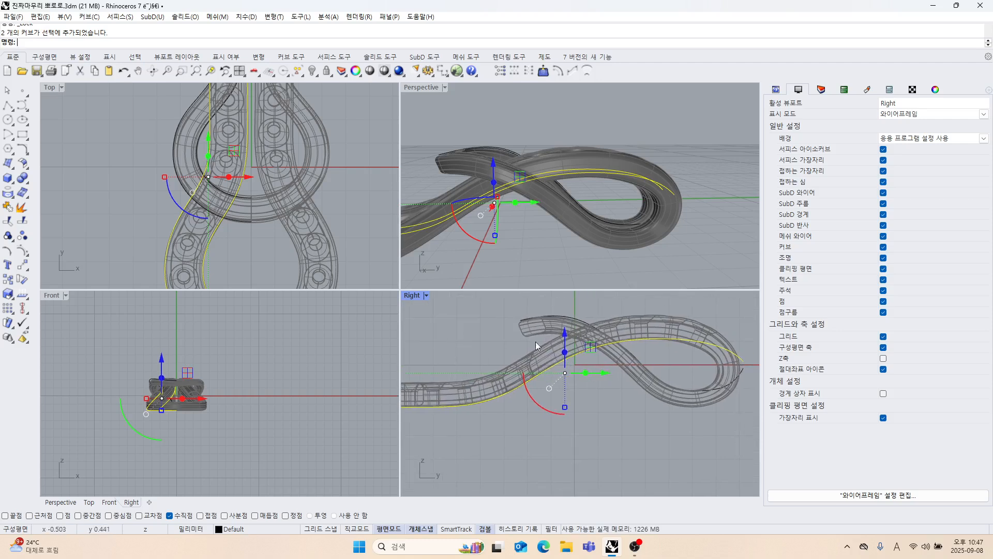
pyautogui.doubleClick(412, 295)
pyautogui.scroll(-2, 413, 298)
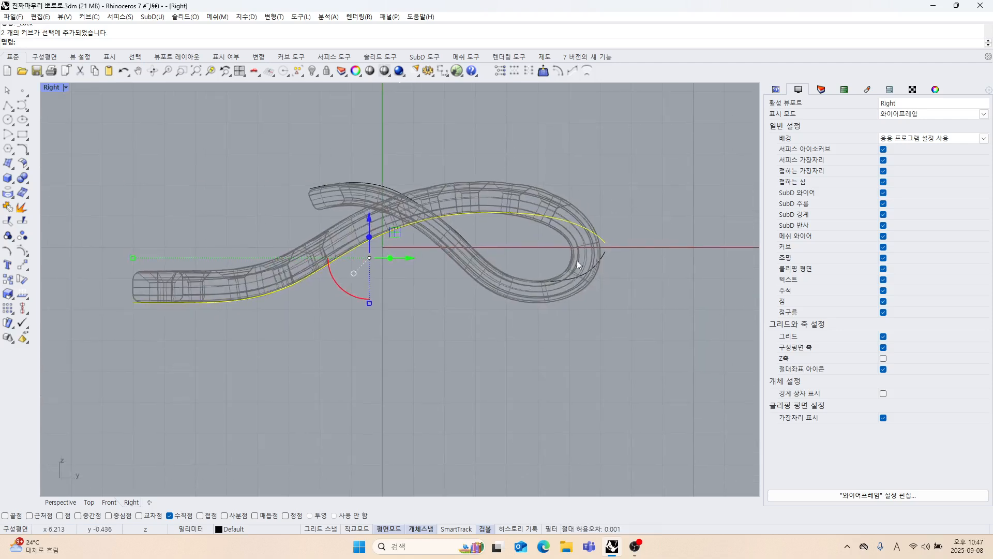
pyautogui.scroll(3, 585, 246)
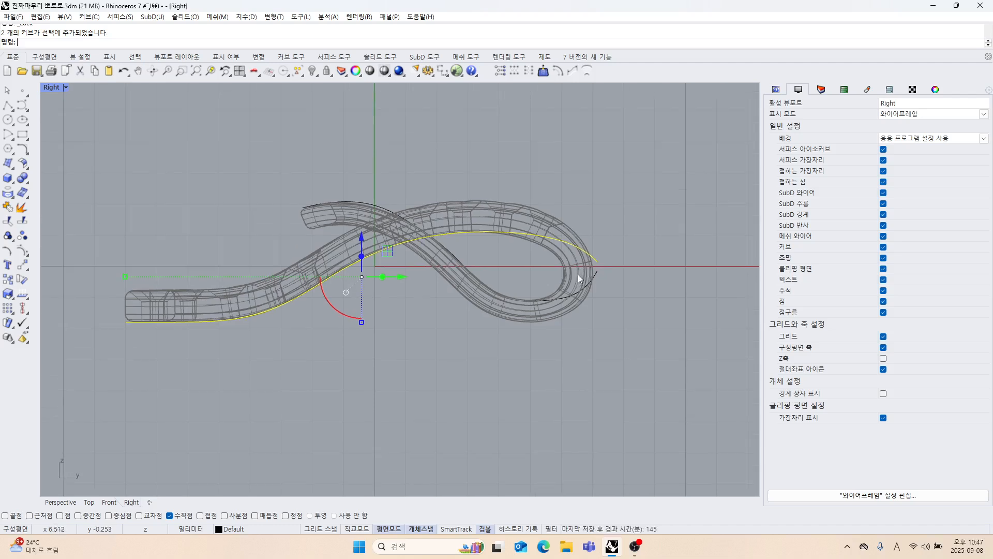
pyautogui.click(22, 251)
pyautogui.scroll(1, 593, 245)
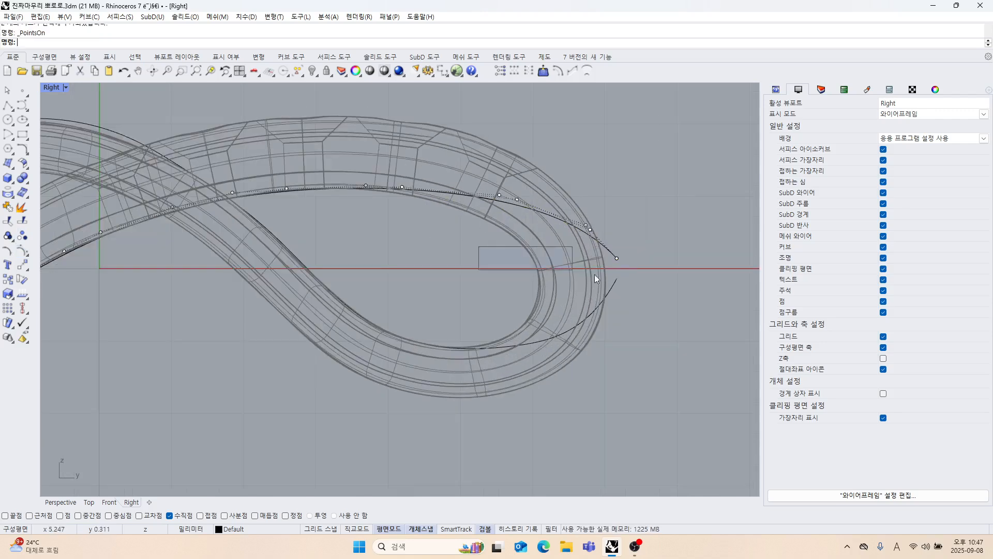
# Move the curves' end control points at the loop's tip inward onto the inner edge of the reference model.
pyautogui.moveTo(594, 279); pyautogui.dragTo(572, 285)
pyautogui.press('Escape')
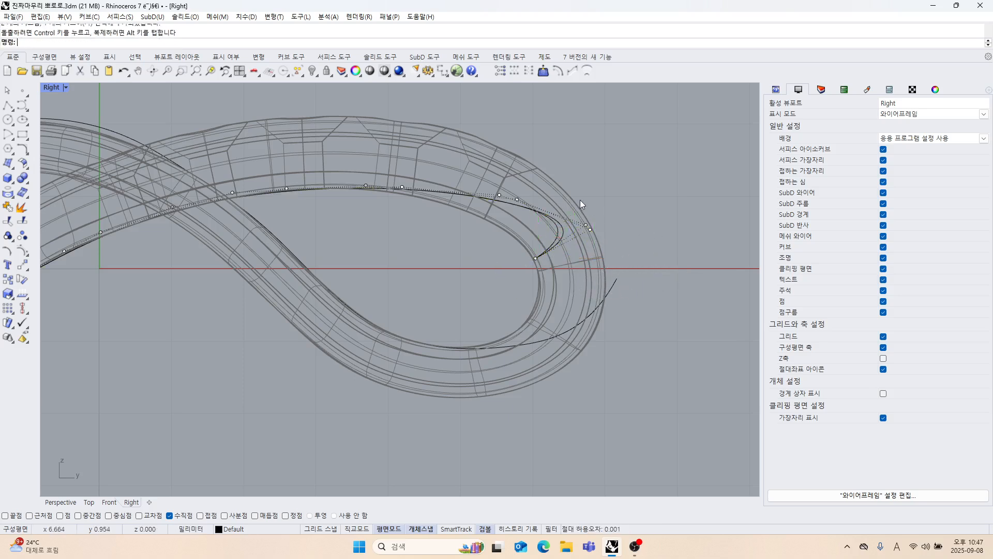
pyautogui.moveTo(620, 247); pyautogui.dragTo(541, 238)
pyautogui.moveTo(591, 217); pyautogui.dragTo(608, 228, button='right')
pyautogui.moveTo(479, 129); pyautogui.dragTo(513, 200)
pyautogui.scroll(2, 502, 200)
pyautogui.scroll(2, 502, 201)
pyautogui.scroll(-4, 415, 250)
# Adjust the control point pairs along the loop's upper arch so the curves follow the model's inner edge.
pyautogui.moveTo(416, 252); pyautogui.dragTo(479, 265, button='right')
pyautogui.click(338, 165)
pyautogui.moveTo(338, 167); pyautogui.dragTo(408, 212)
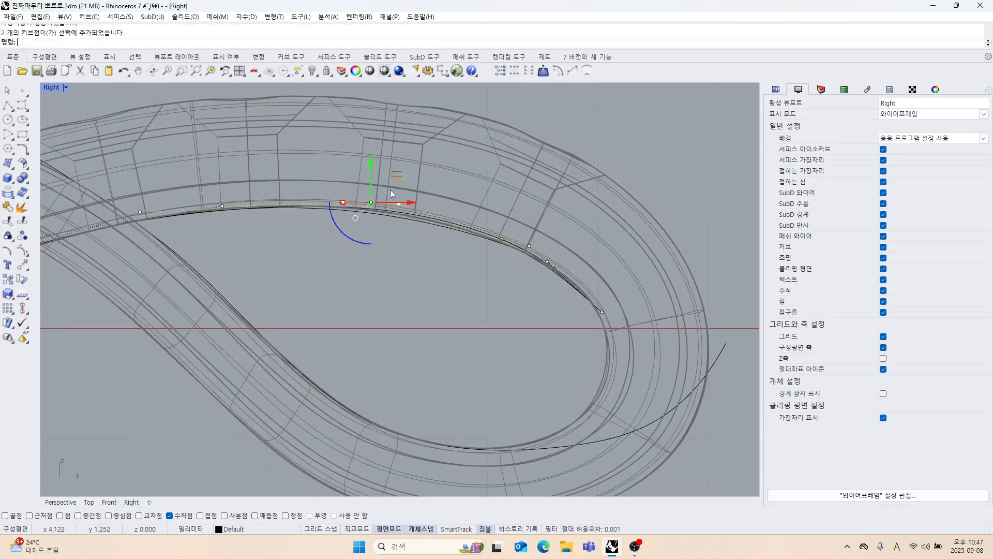
pyautogui.moveTo(373, 171); pyautogui.dragTo(438, 180)
pyautogui.click(390, 261)
pyautogui.scroll(2, 398, 238)
pyautogui.scroll(2, 408, 219)
pyautogui.moveTo(308, 171); pyautogui.dragTo(446, 219)
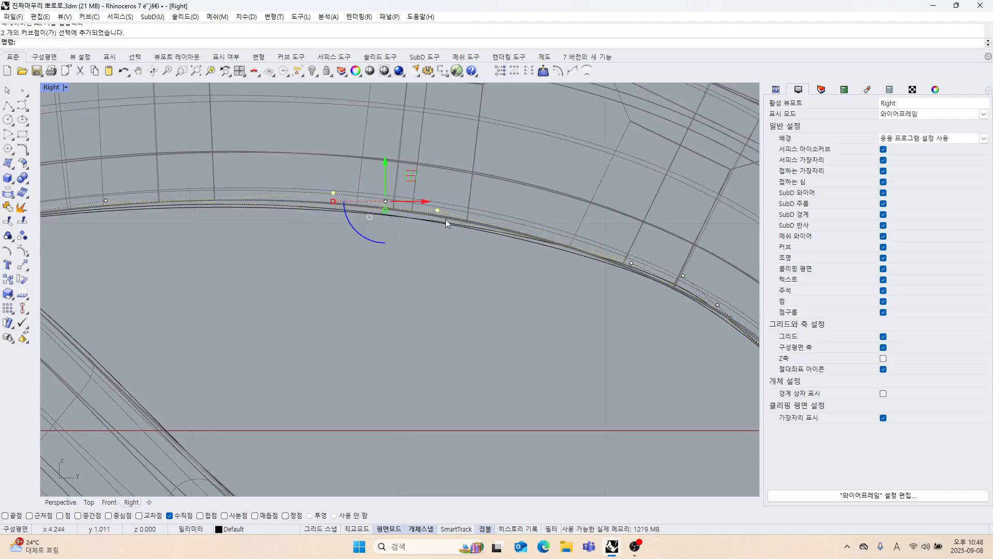
pyautogui.moveTo(386, 168); pyautogui.dragTo(385, 158)
pyautogui.scroll(-4, 424, 271)
pyautogui.moveTo(424, 272); pyautogui.dragTo(393, 258, button='right')
# Shift the control points on the loop's descending side vertically to fit the curves to the model's inner edge.
pyautogui.scroll(6, 427, 244)
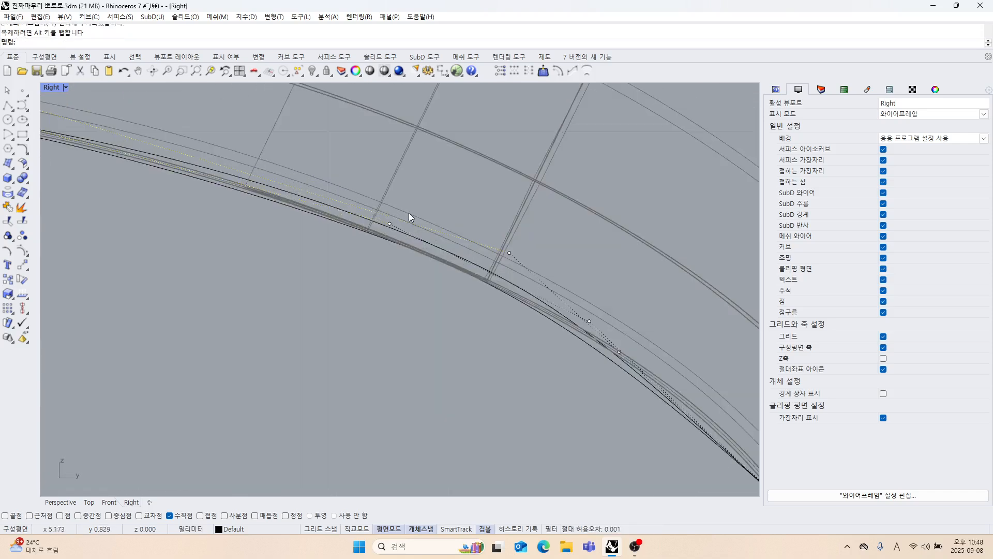
pyautogui.moveTo(361, 180); pyautogui.dragTo(481, 252)
pyautogui.moveTo(455, 209); pyautogui.dragTo(447, 237)
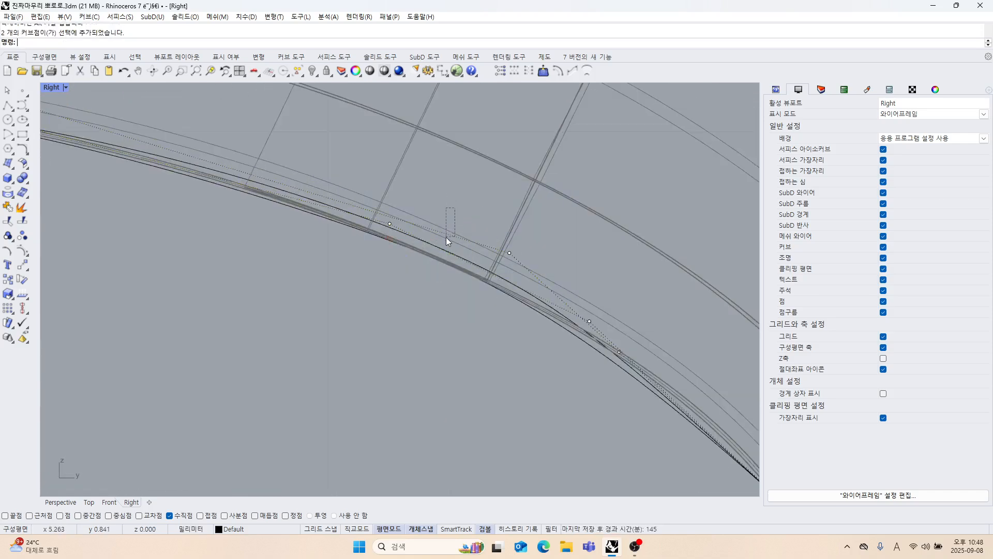
pyautogui.moveTo(376, 204); pyautogui.dragTo(562, 261)
pyautogui.moveTo(448, 203); pyautogui.dragTo(449, 246)
pyautogui.click(572, 231)
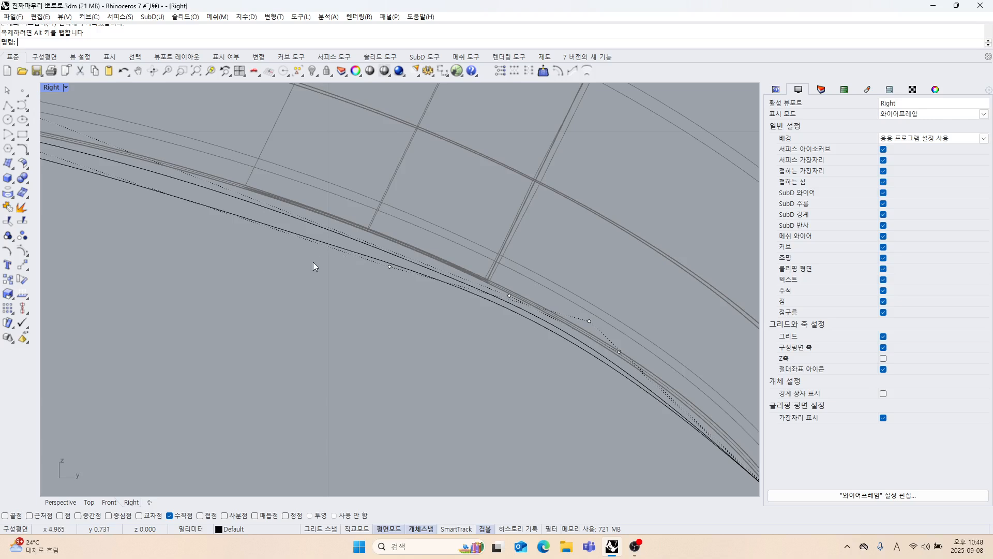
pyautogui.click(389, 267)
pyautogui.moveTo(389, 234); pyautogui.dragTo(393, 219)
# Raise the control point pair near the crown of the loop to fit the curves to the inner edge.
pyautogui.scroll(-4, 357, 288)
pyautogui.moveTo(358, 288); pyautogui.dragTo(510, 315, button='right')
pyautogui.moveTo(281, 247); pyautogui.dragTo(311, 257, button='right')
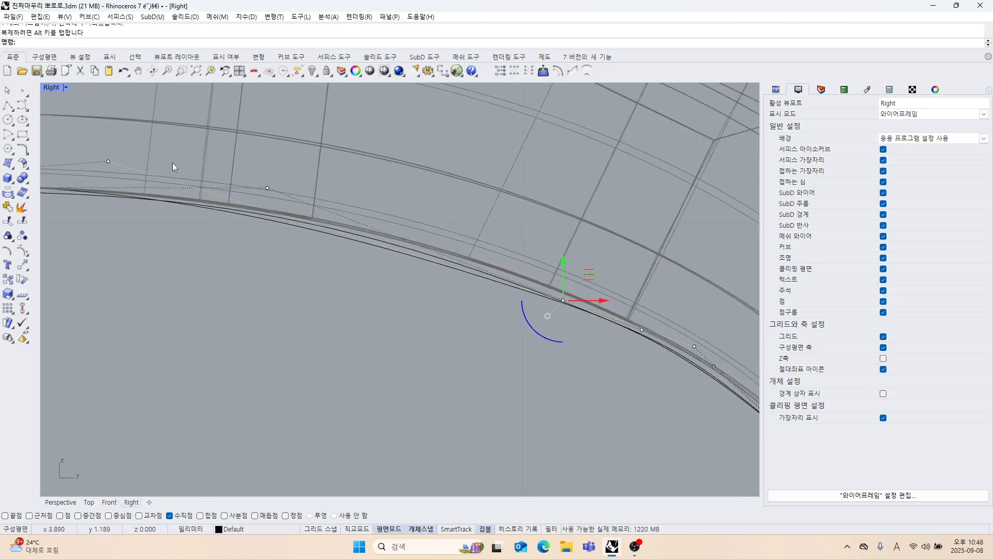
pyautogui.moveTo(172, 162); pyautogui.dragTo(229, 174, button='right')
pyautogui.moveTo(187, 166); pyautogui.dragTo(228, 200)
pyautogui.moveTo(218, 158); pyautogui.dragTo(207, 141)
# Raise the control point pair on the loop's descending side so the curves fit the model's inner edge.
pyautogui.scroll(-2, 267, 221)
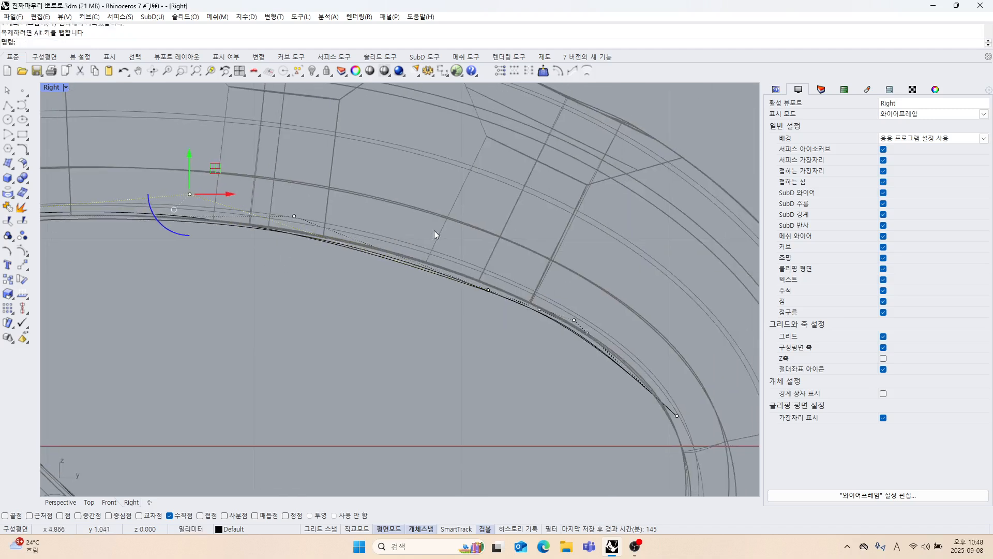
pyautogui.moveTo(434, 231); pyautogui.dragTo(407, 260)
pyautogui.moveTo(471, 289); pyautogui.dragTo(423, 274, button='right')
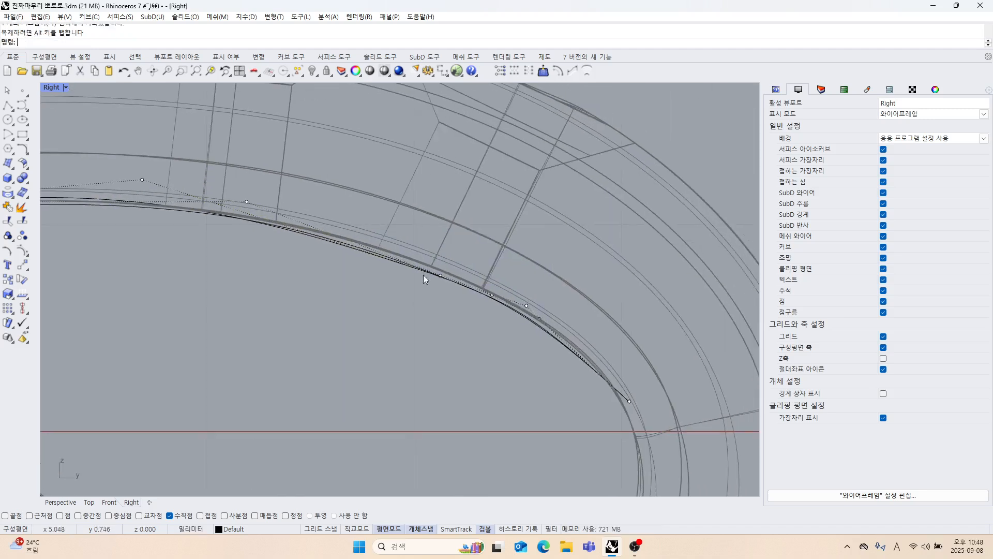
pyautogui.moveTo(407, 248); pyautogui.dragTo(553, 336)
pyautogui.scroll(2, 471, 293)
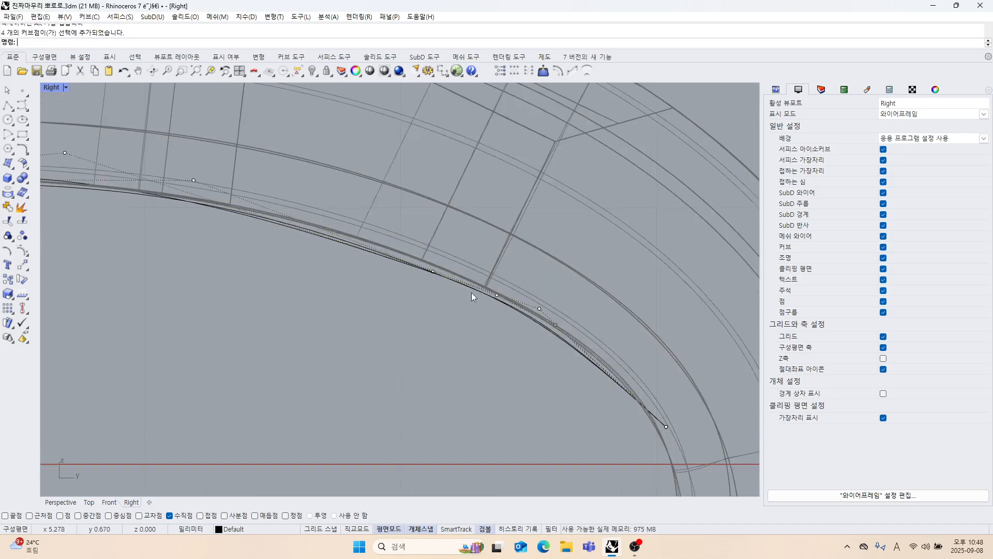
pyautogui.moveTo(387, 228); pyautogui.dragTo(497, 319)
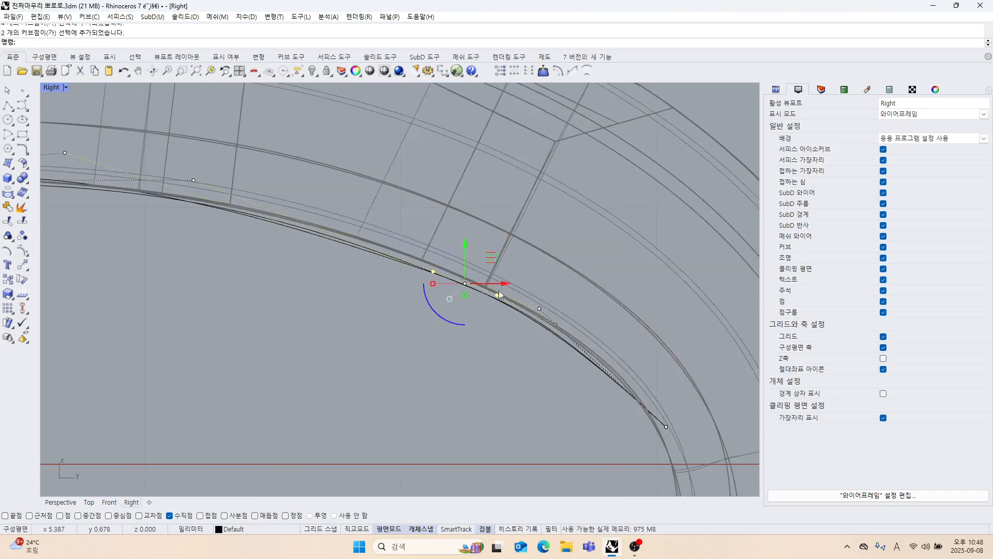
pyautogui.moveTo(467, 259); pyautogui.dragTo(472, 241)
pyautogui.scroll(-2, 501, 367)
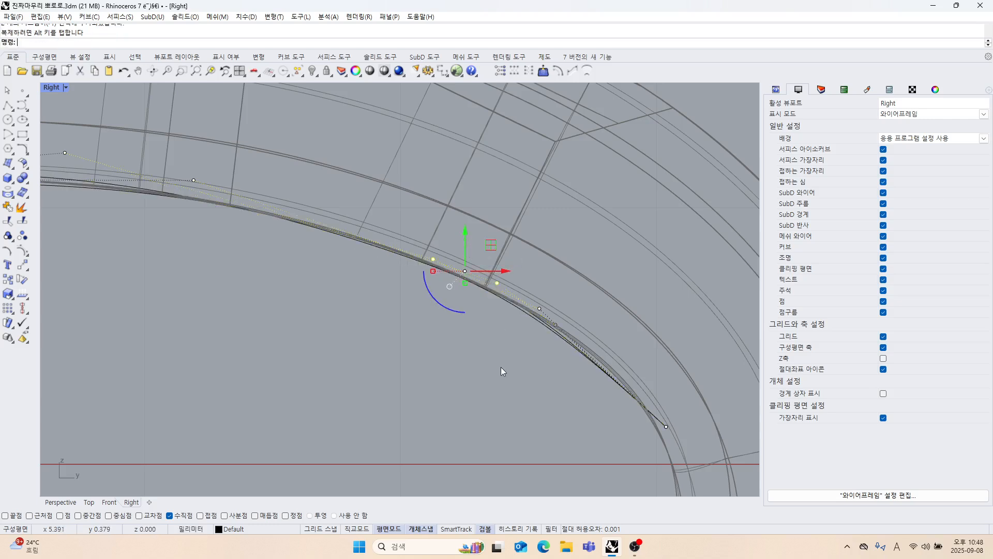
pyautogui.scroll(2, 523, 352)
pyautogui.click(470, 342)
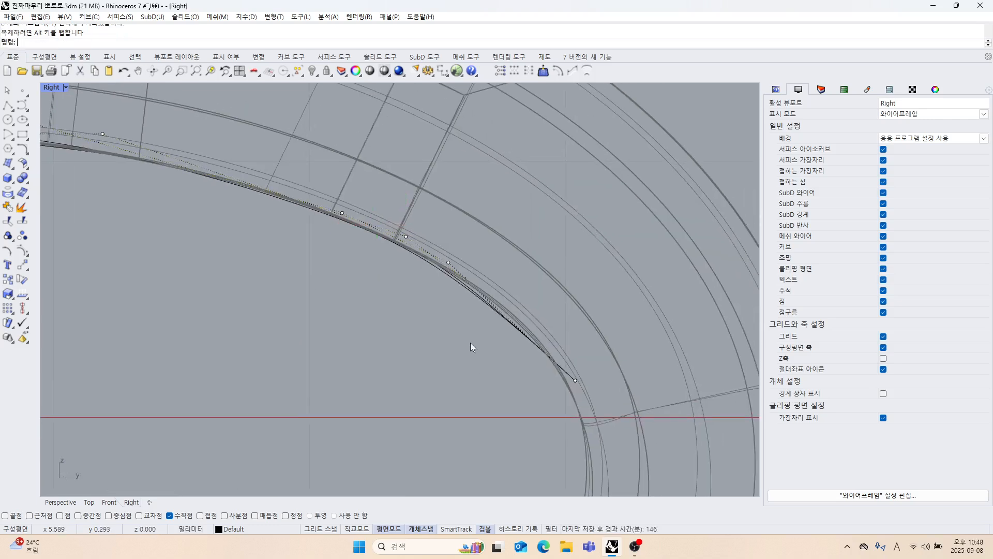
# Move the curves' end control points at the loop's tip down to the horizontal axis on the model's inner edge.
pyautogui.moveTo(483, 358); pyautogui.dragTo(602, 394)
pyautogui.scroll(2, 409, 323)
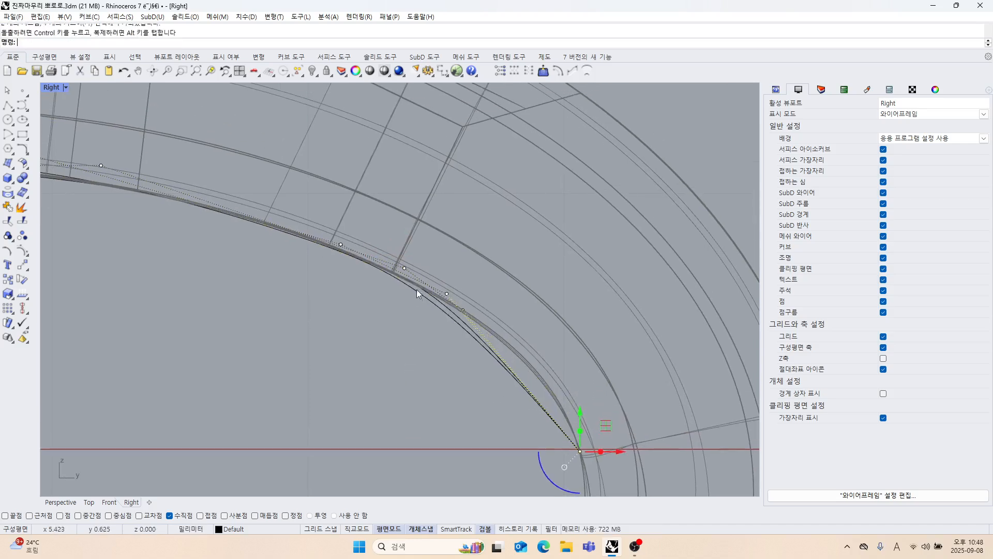
pyautogui.click(397, 262)
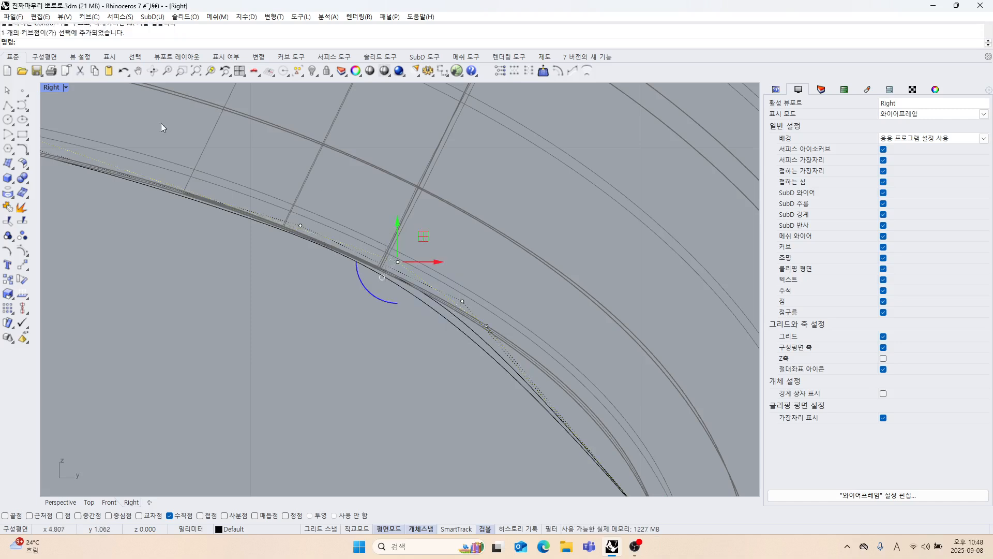
# Return to the four-viewport layout and set the Perspective view to Wireframe display around the loop's tip.
pyautogui.doubleClick(54, 88)
pyautogui.click(548, 206)
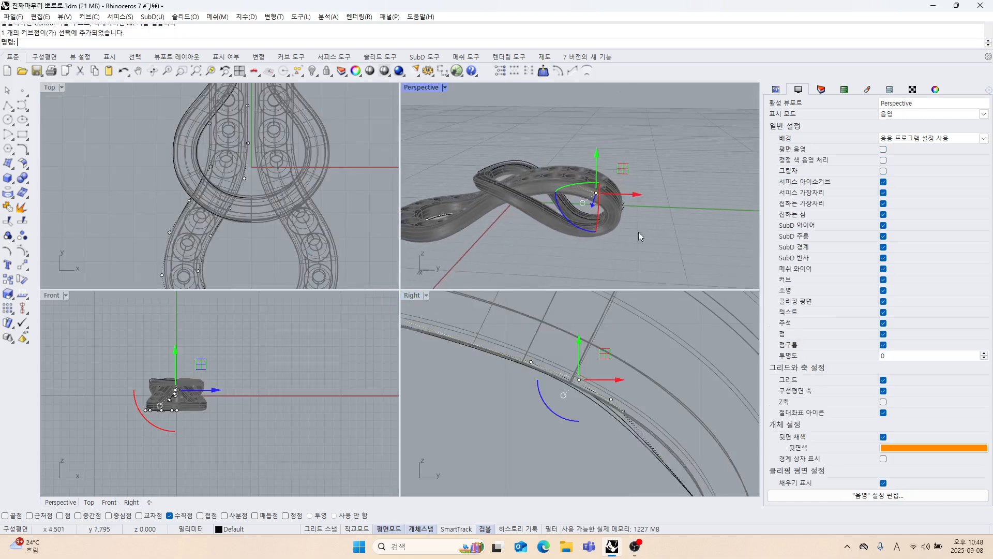
pyautogui.click(651, 229)
pyautogui.click(551, 171)
pyautogui.click(634, 142)
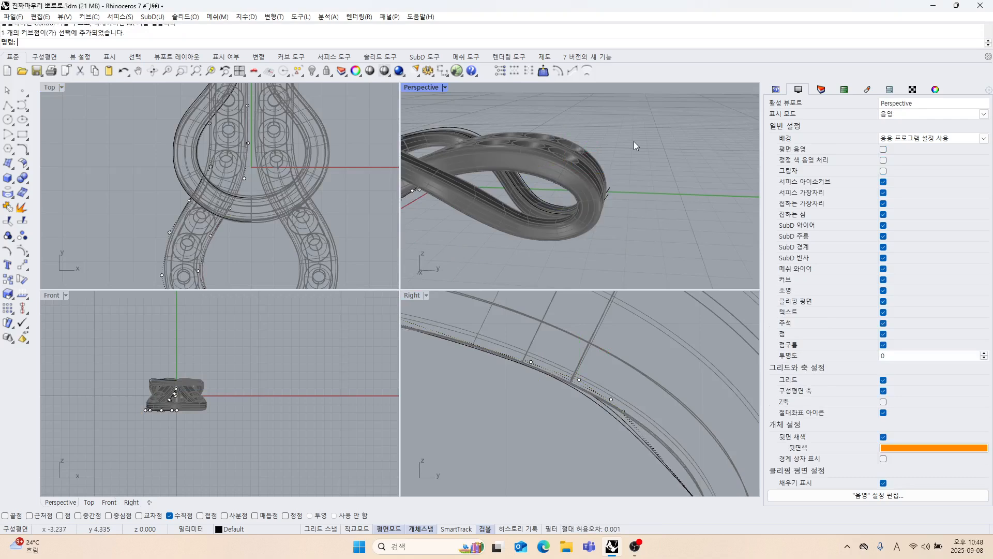
pyautogui.moveTo(609, 190); pyautogui.dragTo(574, 170, button='right')
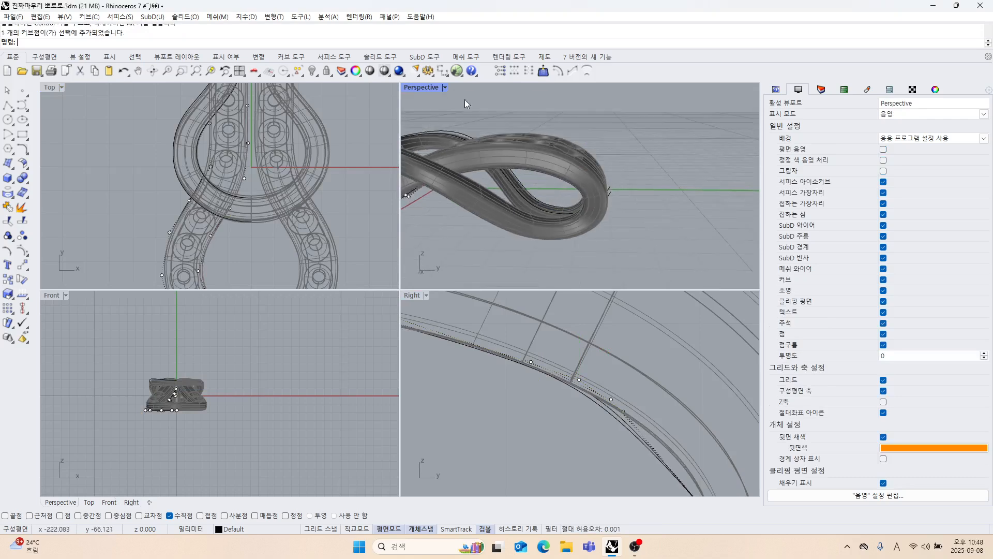
pyautogui.click(422, 89)
pyautogui.click(434, 127)
pyautogui.scroll(3, 584, 215)
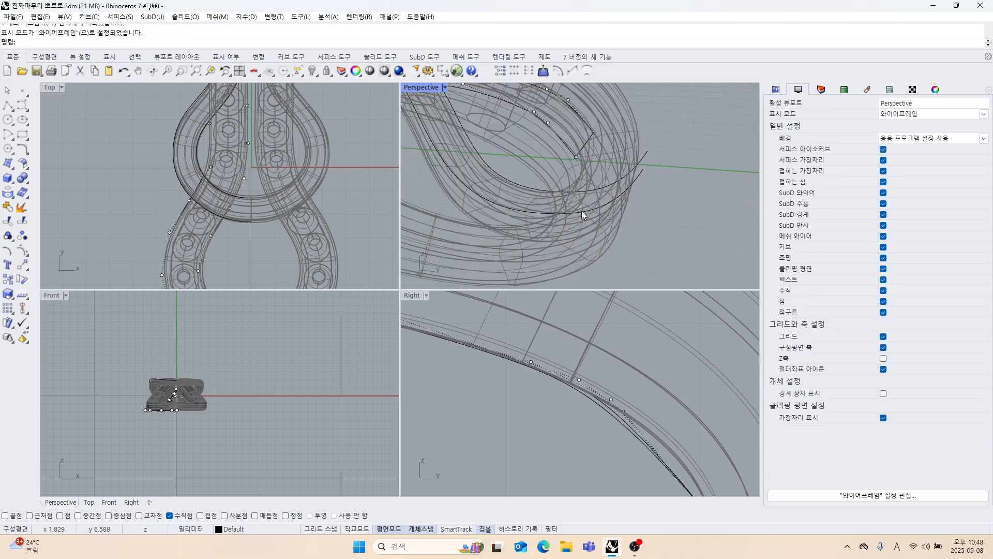
# Raise the control point pair next to the curve ends so the curves follow the model's inner edge at the tip.
pyautogui.moveTo(584, 215)
pyautogui.mouseDown(button='right')
pyautogui.moveTo(581, 204)
pyautogui.moveTo(538, 224)
pyautogui.moveTo(572, 212)
pyautogui.moveTo(541, 224)
pyautogui.moveTo(567, 197)
pyautogui.moveTo(535, 228)
pyautogui.moveTo(574, 237)
pyautogui.moveTo(560, 242)
pyautogui.moveTo(566, 215)
pyautogui.mouseUp(button='right')
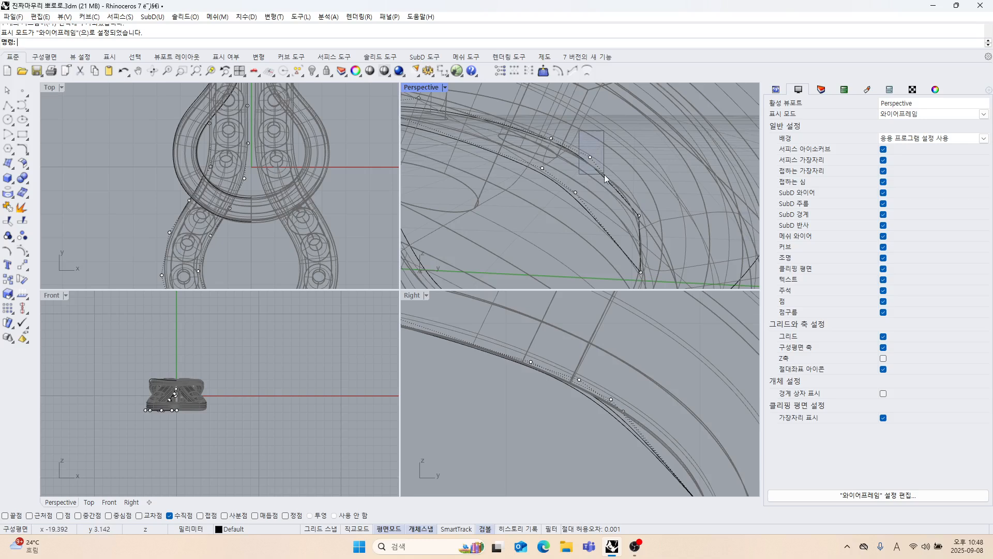
pyautogui.moveTo(604, 175); pyautogui.dragTo(604, 175)
pyautogui.moveTo(604, 175); pyautogui.dragTo(580, 184, button='right')
pyautogui.keyDown('shift'); pyautogui.click(573, 195); pyautogui.keyUp('shift')
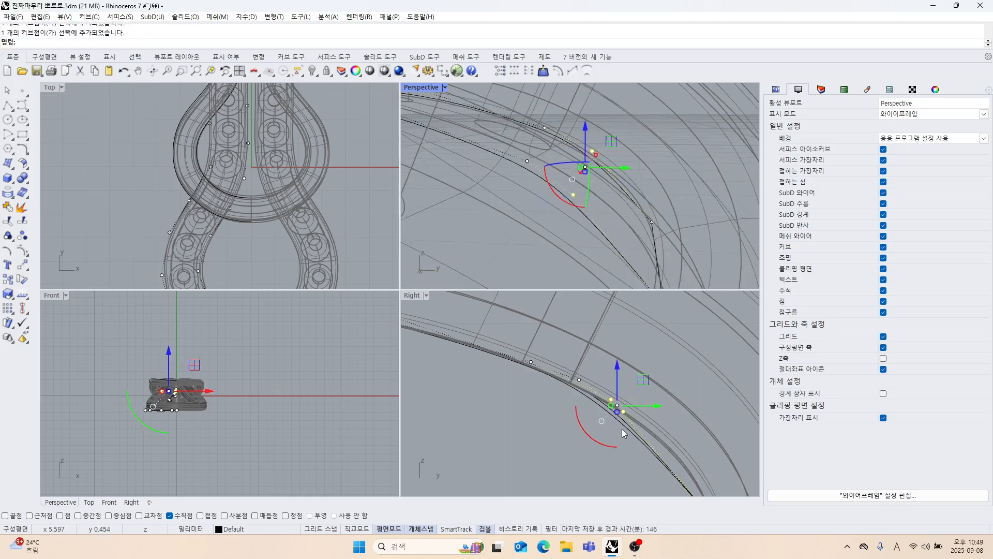
pyautogui.moveTo(624, 433); pyautogui.dragTo(627, 368, button='right')
pyautogui.moveTo(634, 325); pyautogui.dragTo(616, 359)
pyautogui.click(498, 384)
pyautogui.scroll(-4, 527, 364)
pyautogui.scroll(-6, 533, 239)
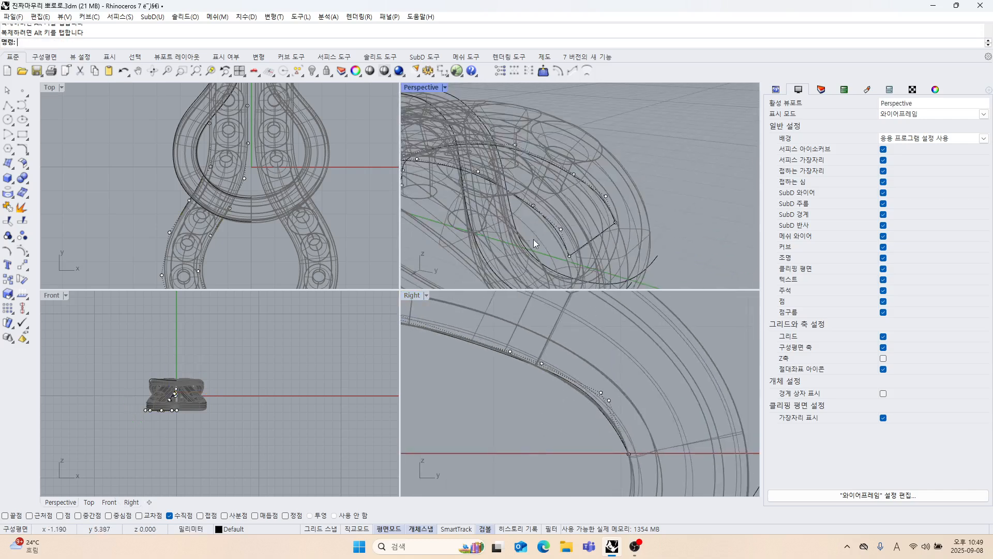
# Turn off the control points of the two fitted upper curves.
pyautogui.scroll(-3, 554, 353)
pyautogui.scroll(-6, 542, 361)
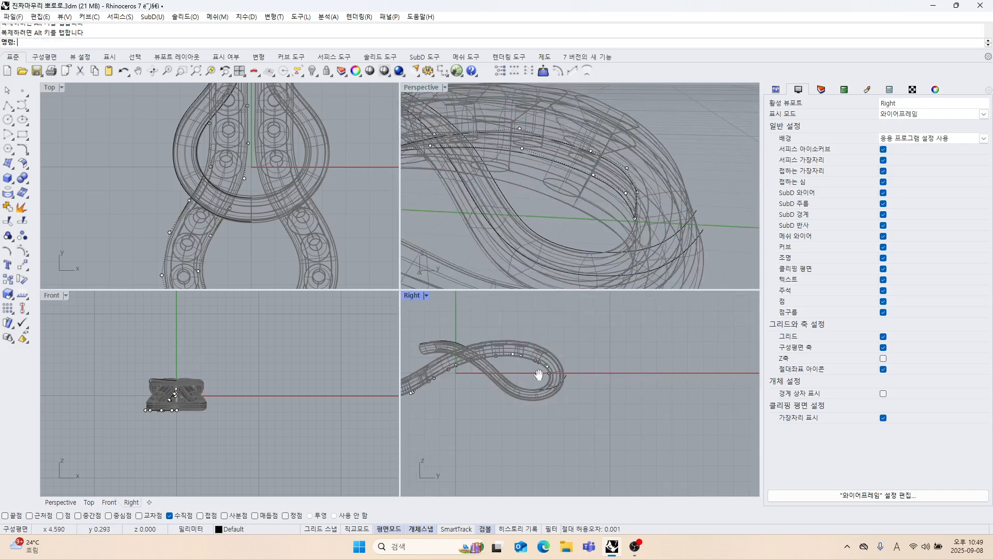
pyautogui.scroll(5, 588, 397)
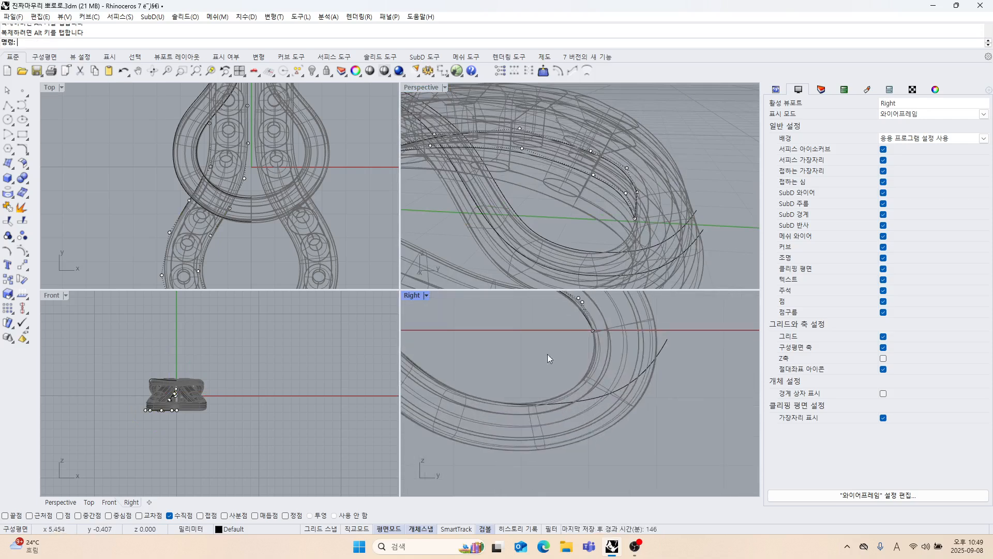
pyautogui.moveTo(554, 269); pyautogui.dragTo(541, 196, button='right')
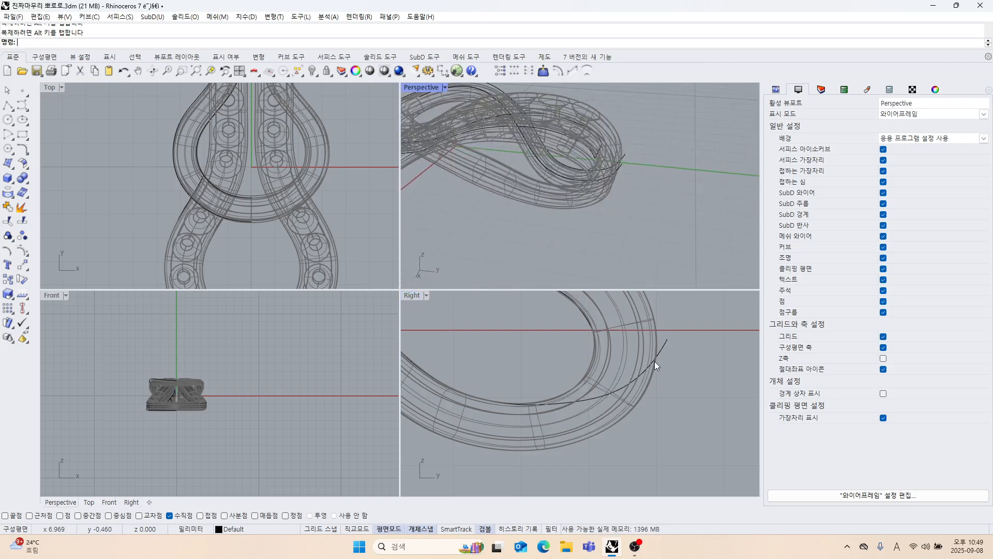
# Select the two edge curves that overshoot the loop's tip along the lower strand and show their control points.
pyautogui.moveTo(607, 350); pyautogui.dragTo(631, 353, button='right')
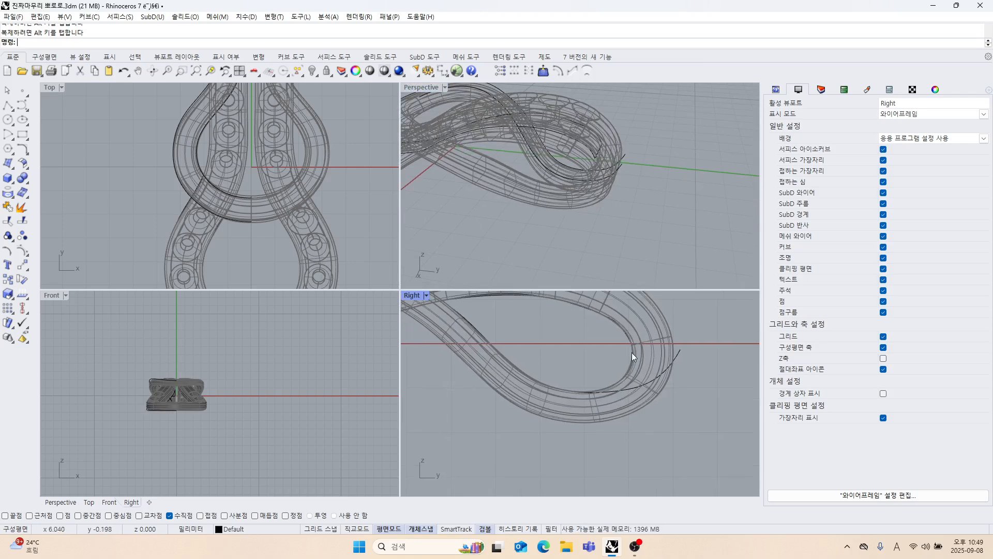
pyautogui.click(679, 358)
pyautogui.click(696, 383)
pyautogui.scroll(-5, 583, 319)
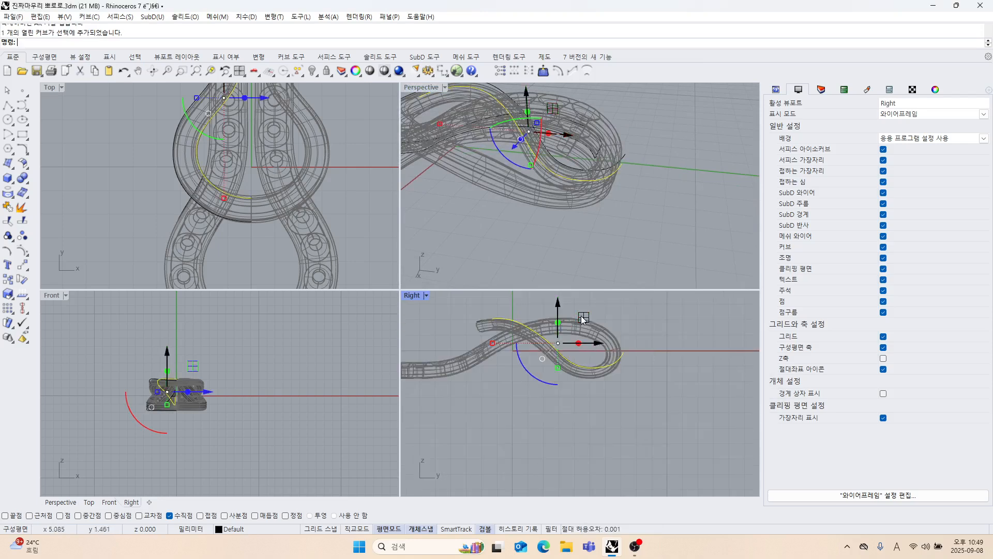
pyautogui.moveTo(549, 218); pyautogui.dragTo(539, 212, button='right')
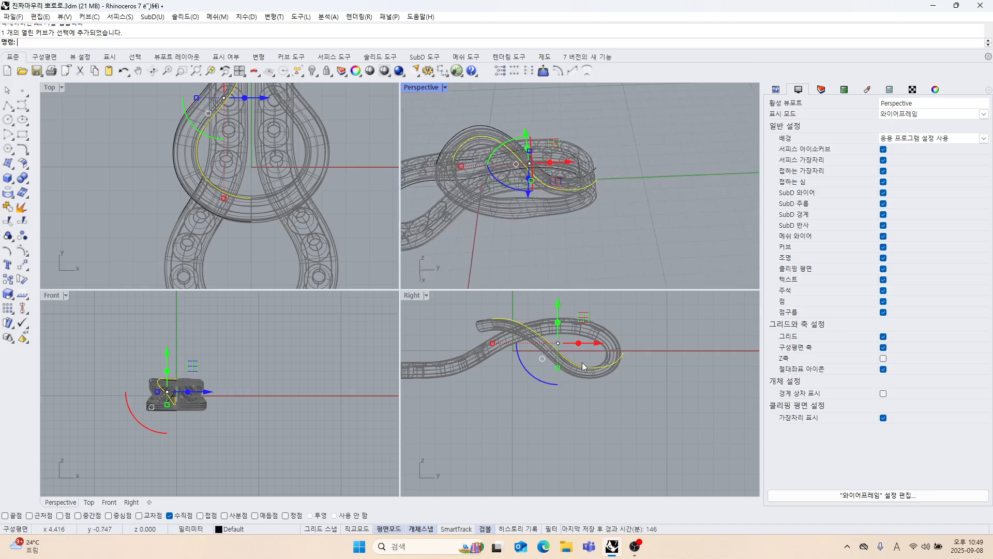
pyautogui.moveTo(625, 370); pyautogui.dragTo(621, 394, button='right')
pyautogui.scroll(4, 620, 394)
pyautogui.scroll(6, 579, 176)
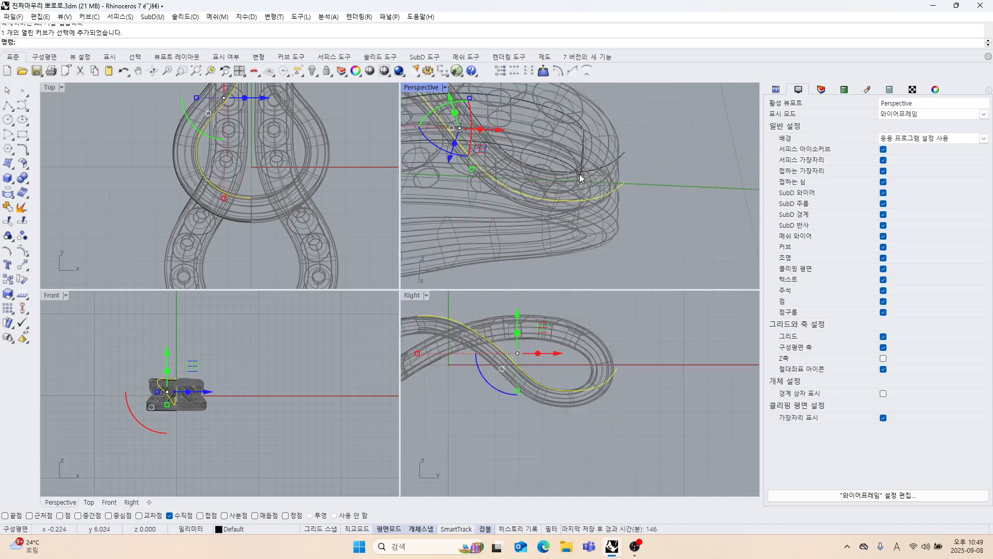
pyautogui.click(22, 252)
pyautogui.scroll(4, 584, 415)
pyautogui.scroll(-6, 636, 220)
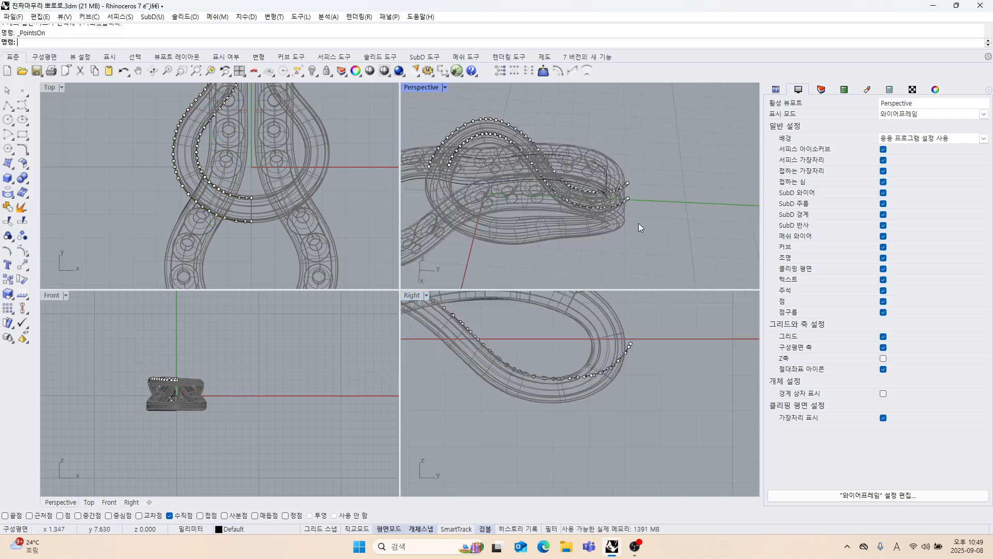
# Rebuild the two lower strand curves with 13 points and degree 3, deleting the input curves.
pyautogui.moveTo(642, 226); pyautogui.dragTo(608, 169)
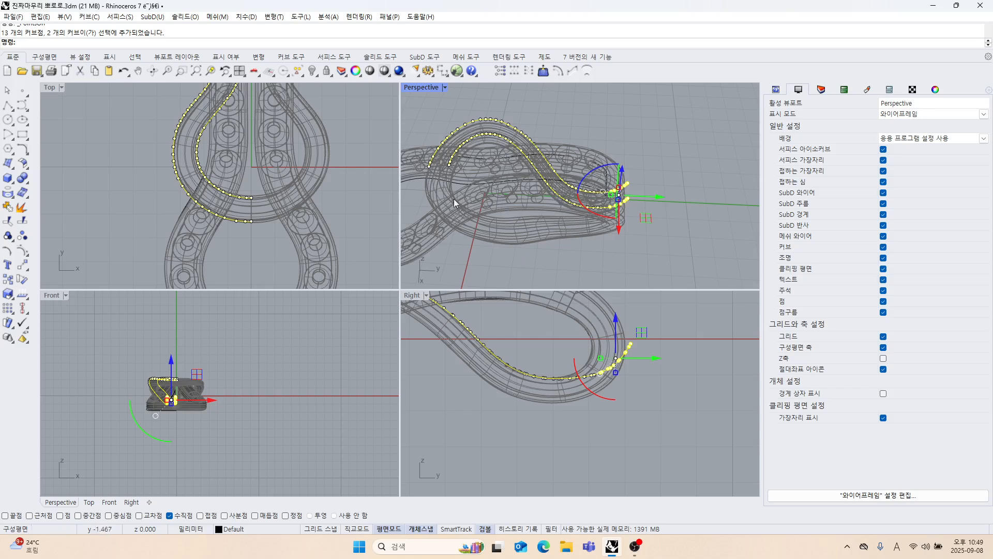
pyautogui.click(28, 155)
pyautogui.click(140, 170)
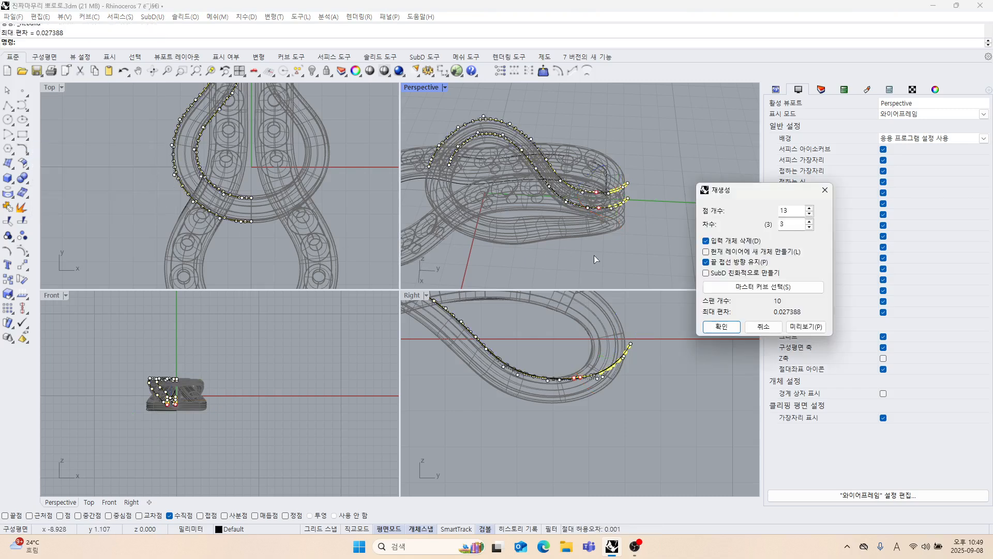
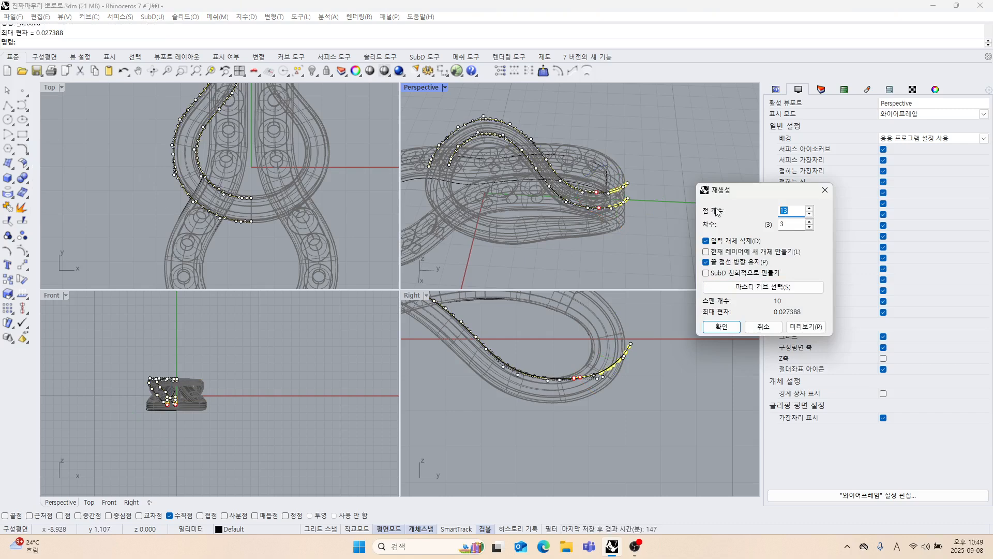
# Rebuild the two lower strand curves with 12 points and degree 3, and move their end control points onto the model's inner edge at the tip.
pyautogui.click(731, 329)
pyautogui.scroll(2, 605, 414)
pyautogui.moveTo(600, 406); pyautogui.dragTo(589, 429, button='right')
pyautogui.moveTo(607, 214)
pyautogui.mouseDown(button='right')
pyautogui.moveTo(562, 213)
pyautogui.moveTo(565, 234)
pyautogui.mouseUp(button='right')
pyautogui.moveTo(240, 173)
pyautogui.mouseDown(button='right')
pyautogui.moveTo(235, 213)
pyautogui.moveTo(238, 204)
pyautogui.mouseUp(button='right')
pyautogui.scroll(5, 228, 147)
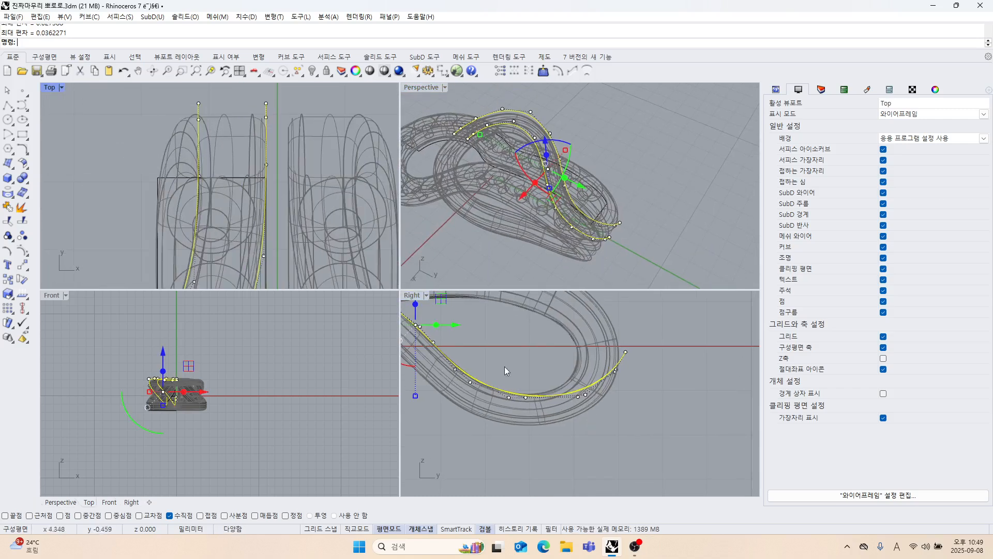
pyautogui.moveTo(572, 386)
pyautogui.mouseDown(button='right')
pyautogui.moveTo(595, 402)
pyautogui.moveTo(582, 380)
pyautogui.moveTo(570, 401)
pyautogui.mouseUp(button='right')
pyautogui.scroll(4, 595, 402)
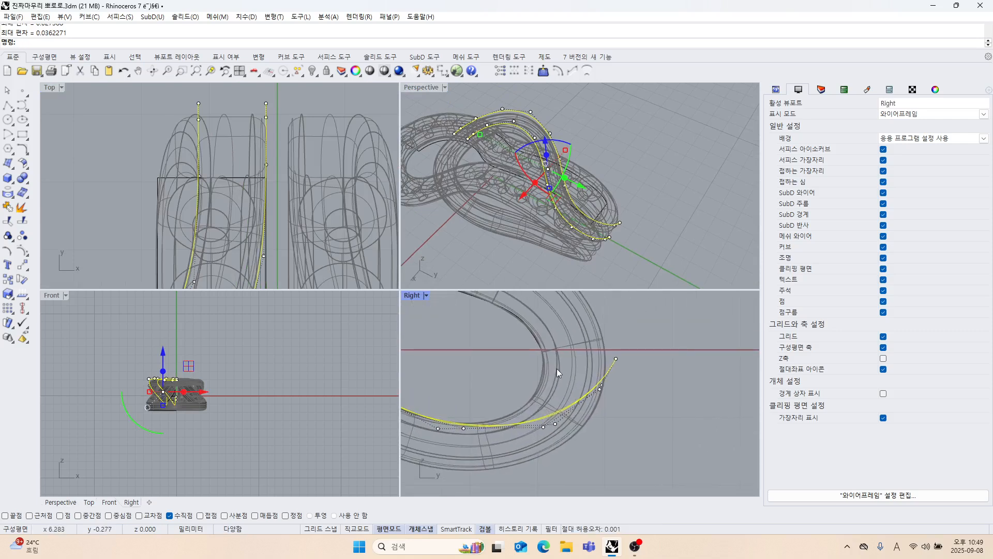
pyautogui.moveTo(592, 346); pyautogui.dragTo(573, 369)
pyautogui.moveTo(647, 400); pyautogui.dragTo(653, 385, button='right')
pyautogui.scroll(4, 574, 401)
pyautogui.moveTo(574, 400); pyautogui.dragTo(611, 397, button='right')
# Move the control point pair on the lower bend near the loop's tip up and inward to follow the model's inner edge.
pyautogui.keyDown('shift'); pyautogui.moveTo(507, 362); pyautogui.dragTo(603, 435); pyautogui.keyUp('shift')
pyautogui.moveTo(607, 394); pyautogui.dragTo(572, 379)
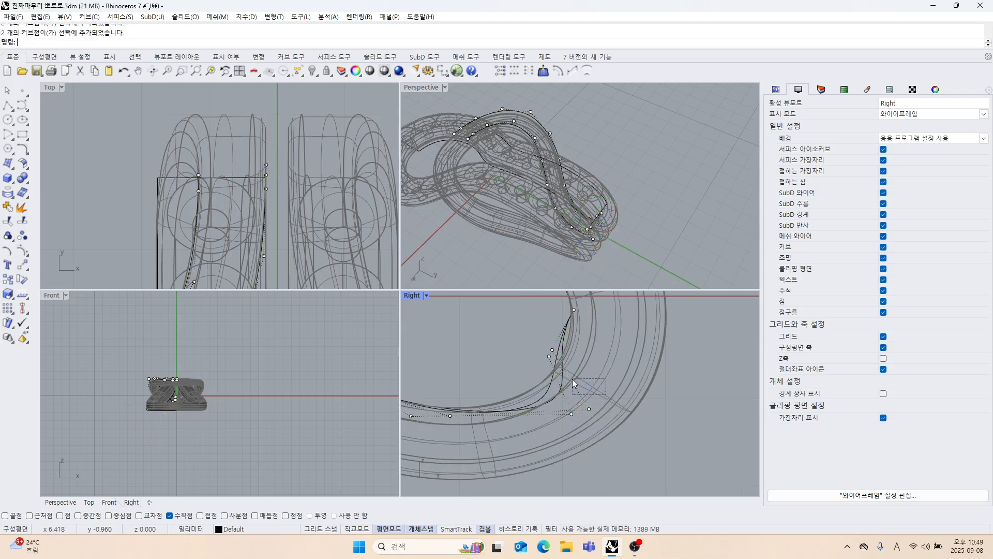
pyautogui.moveTo(594, 431); pyautogui.dragTo(595, 430)
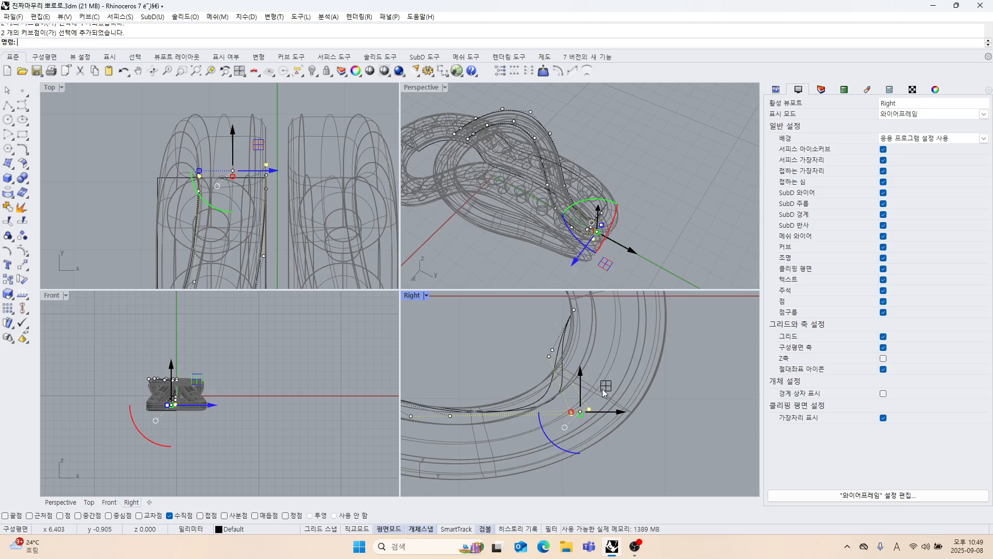
pyautogui.moveTo(602, 389); pyautogui.dragTo(577, 379)
pyautogui.moveTo(638, 393); pyautogui.dragTo(638, 413, button='right')
pyautogui.moveTo(504, 357); pyautogui.dragTo(599, 376)
pyautogui.click(670, 433)
# Move the near-tip control point of the lower curve beside the centre axis further up and inward to refine its bend.
pyautogui.scroll(-4, 598, 400)
pyautogui.moveTo(598, 401); pyautogui.dragTo(602, 394, button='right')
pyautogui.scroll(9, 584, 397)
pyautogui.moveTo(506, 356); pyautogui.dragTo(585, 429)
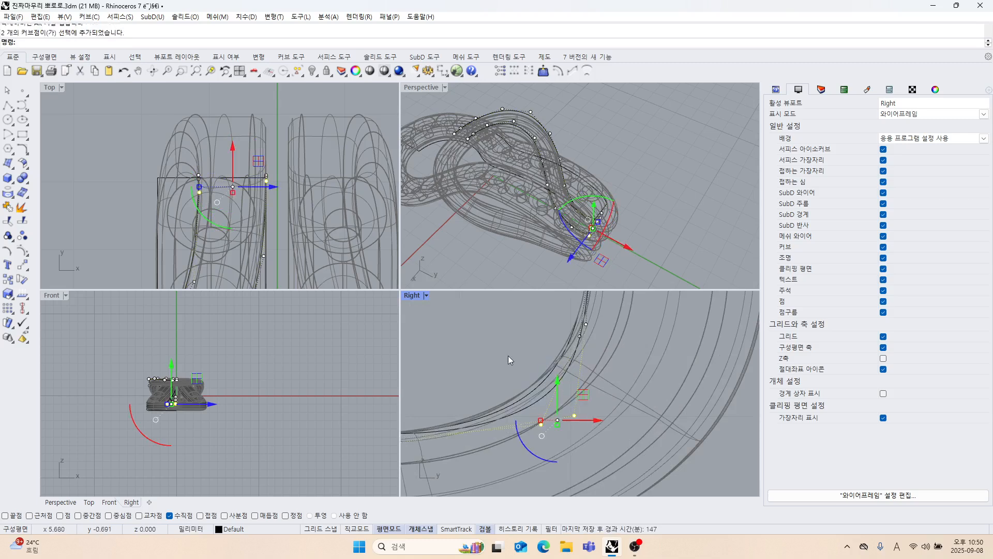
pyautogui.click(508, 355)
pyautogui.click(574, 415)
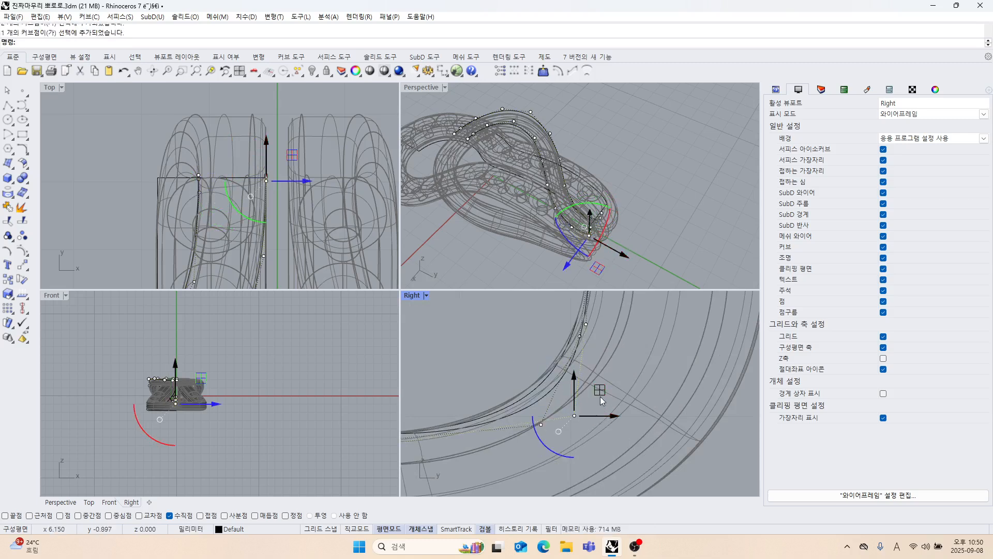
pyautogui.moveTo(600, 391); pyautogui.dragTo(580, 375)
# Fine-tune the height of the control point pair at the bottom of the loop and turn off the curves' control points.
pyautogui.scroll(-10, 579, 402)
pyautogui.scroll(8, 531, 410)
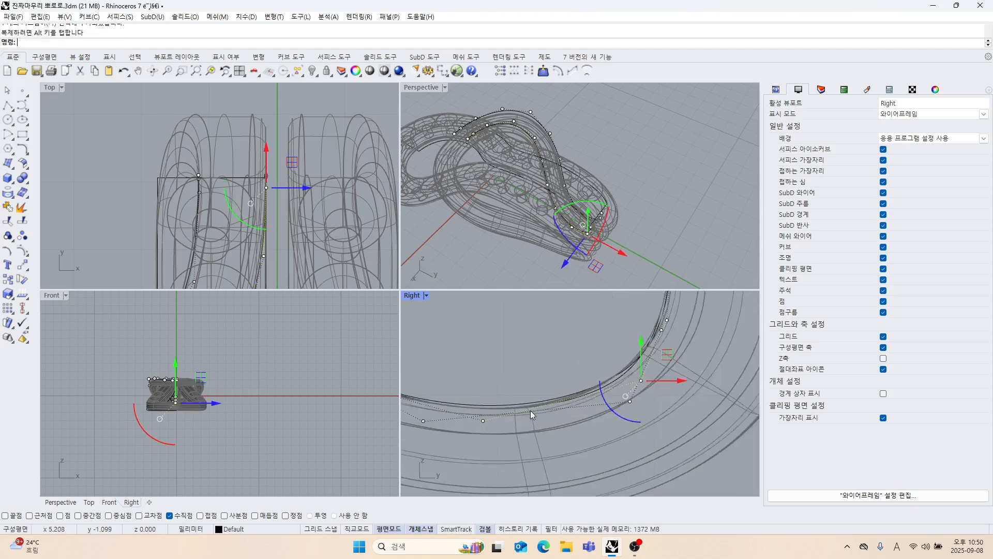
pyautogui.scroll(5, 530, 410)
pyautogui.moveTo(526, 415); pyautogui.dragTo(610, 401, button='right')
pyautogui.scroll(-7, 610, 401)
pyautogui.moveTo(530, 374); pyautogui.dragTo(620, 452)
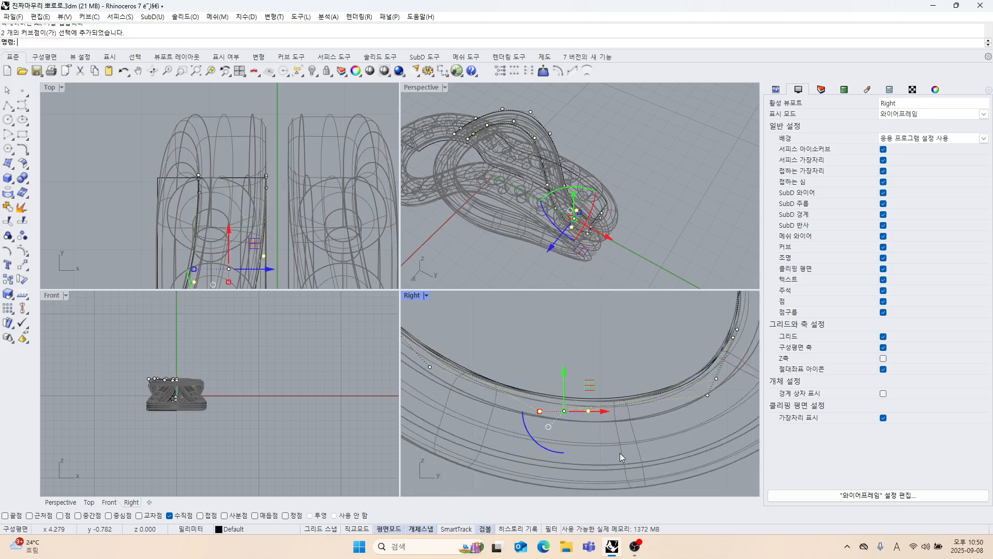
pyautogui.moveTo(565, 379)
pyautogui.mouseDown()
pyautogui.moveTo(572, 347)
pyautogui.moveTo(566, 372)
pyautogui.mouseUp()
pyautogui.click(608, 358)
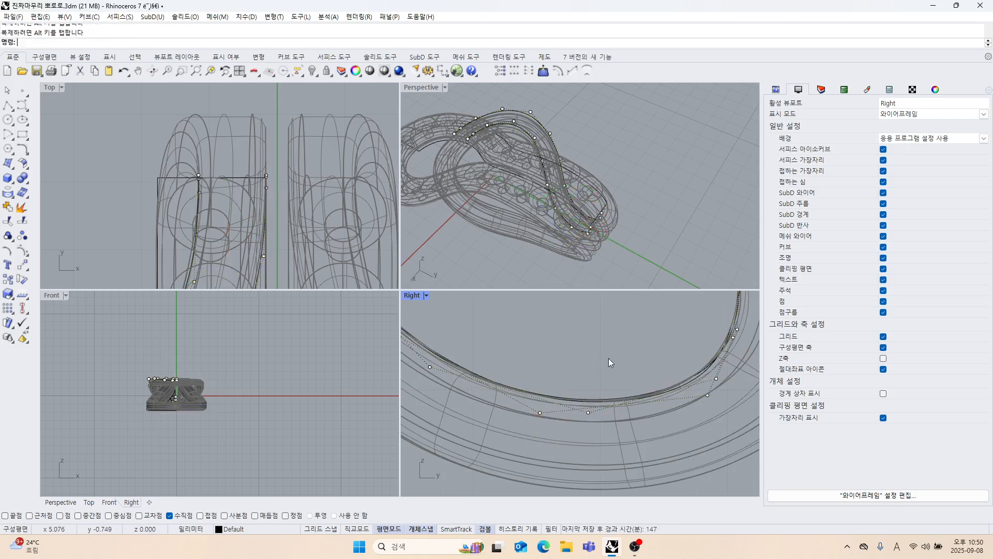
pyautogui.scroll(-4, 609, 358)
pyautogui.moveTo(595, 361); pyautogui.dragTo(590, 406, button='right')
pyautogui.press('Escape')
pyautogui.scroll(-6, 565, 186)
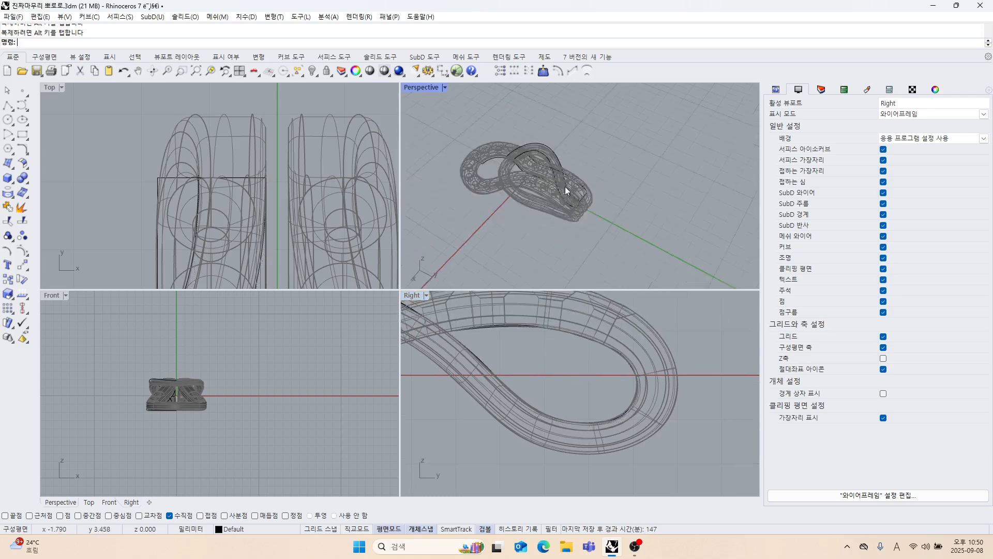
# Unlock the reference model and hide it so that only the rebuilt curves are shown.
pyautogui.moveTo(565, 187); pyautogui.dragTo(548, 215, button='right')
pyautogui.scroll(2, 573, 318)
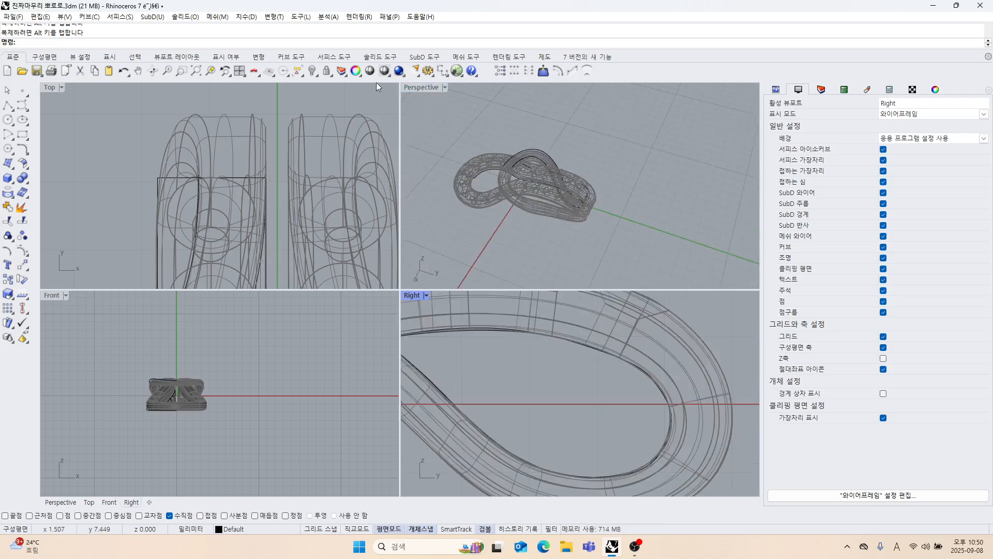
pyautogui.rightClick(330, 71)
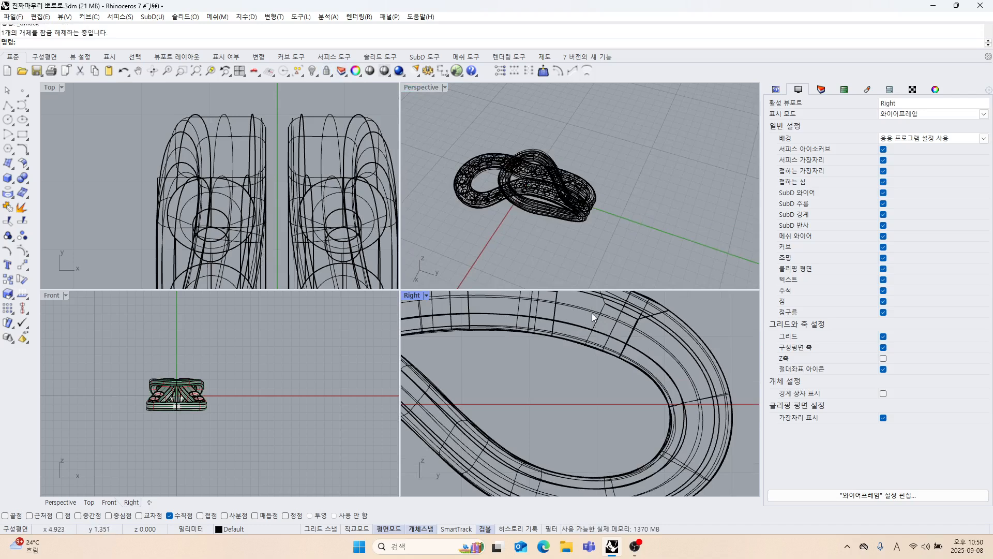
pyautogui.click(592, 313)
pyautogui.click(312, 72)
# Delete the two straight lines connecting the strand curve ends, one at the strand's far end and one at the loop's tip.
pyautogui.moveTo(541, 233); pyautogui.dragTo(594, 221, button='right')
pyautogui.scroll(-8, 578, 351)
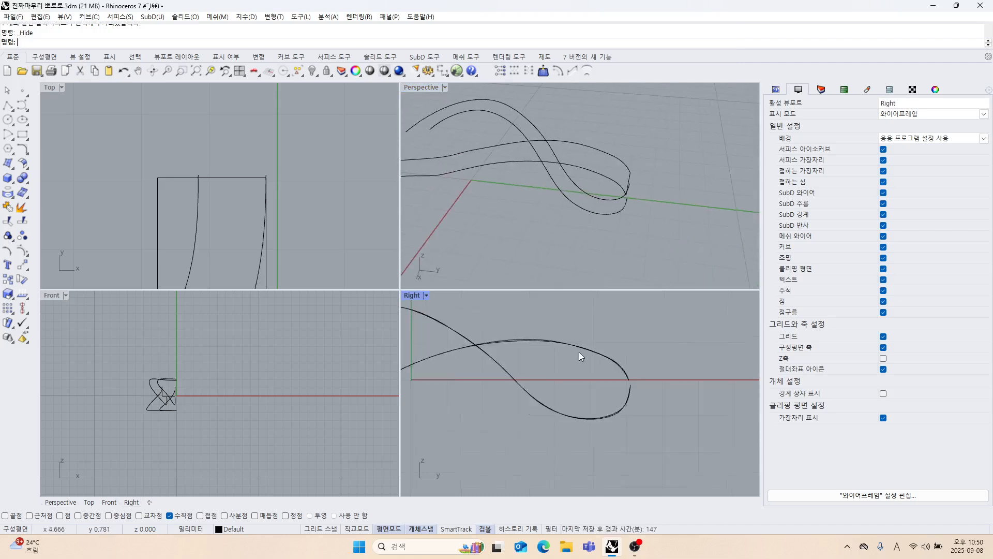
pyautogui.moveTo(571, 376); pyautogui.dragTo(610, 375, button='right')
pyautogui.moveTo(568, 231); pyautogui.dragTo(600, 208, button='right')
pyautogui.scroll(-12, 283, 190)
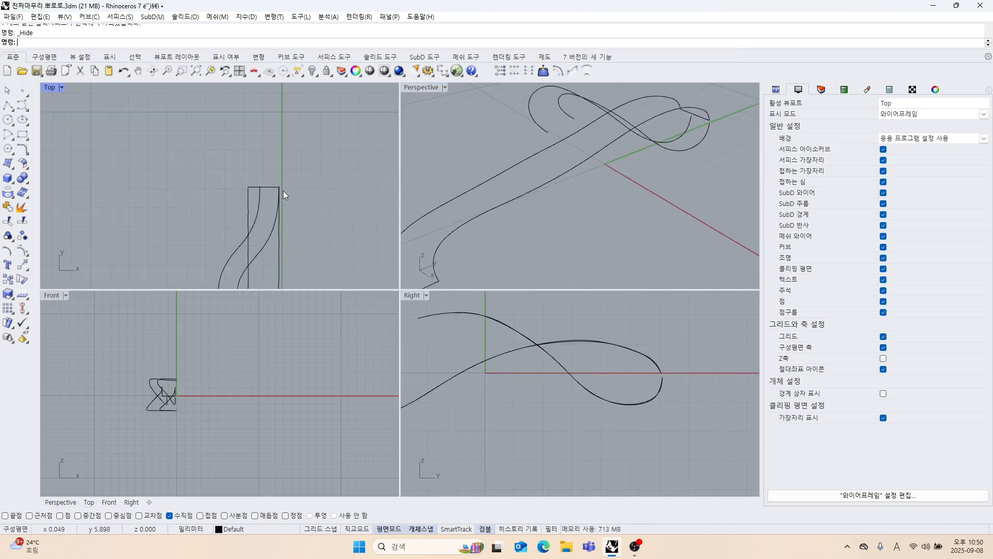
pyautogui.moveTo(520, 218); pyautogui.dragTo(558, 160, button='right')
pyautogui.scroll(-7, 550, 219)
pyautogui.scroll(5, 557, 160)
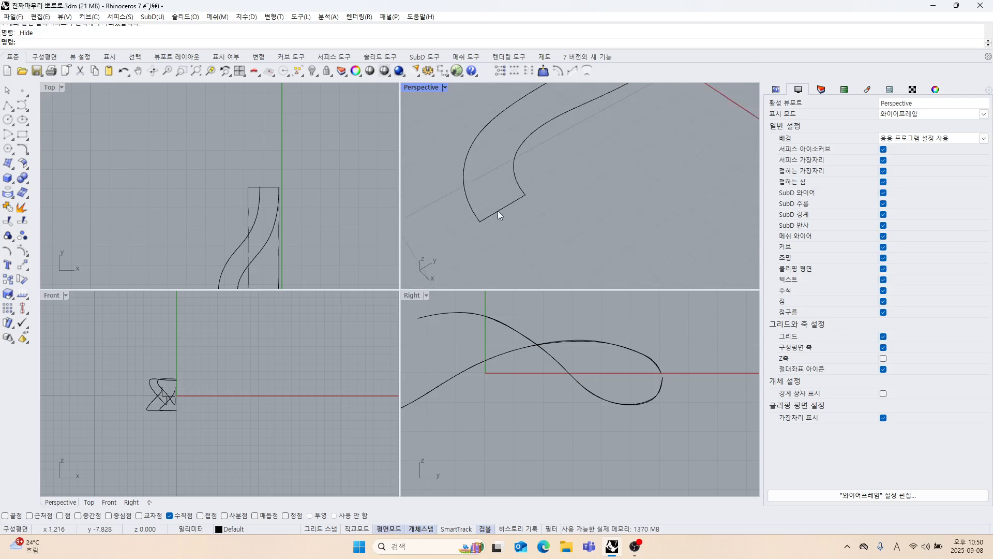
pyautogui.click(504, 218)
pyautogui.press('Delete')
pyautogui.moveTo(510, 220); pyautogui.dragTo(551, 229, button='right')
pyautogui.scroll(5, 551, 228)
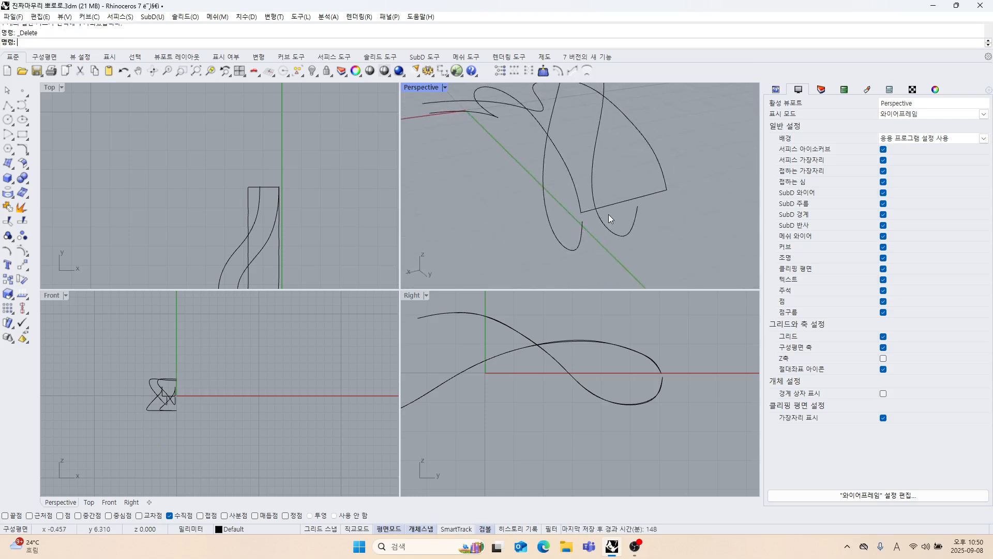
pyautogui.click(610, 210)
pyautogui.press('Delete')
# Match the lower and upper curves farther from the centre axis at the loop's tip with tangency continuity and averaged curves.
pyautogui.moveTo(612, 212); pyautogui.dragTo(499, 203, button='right')
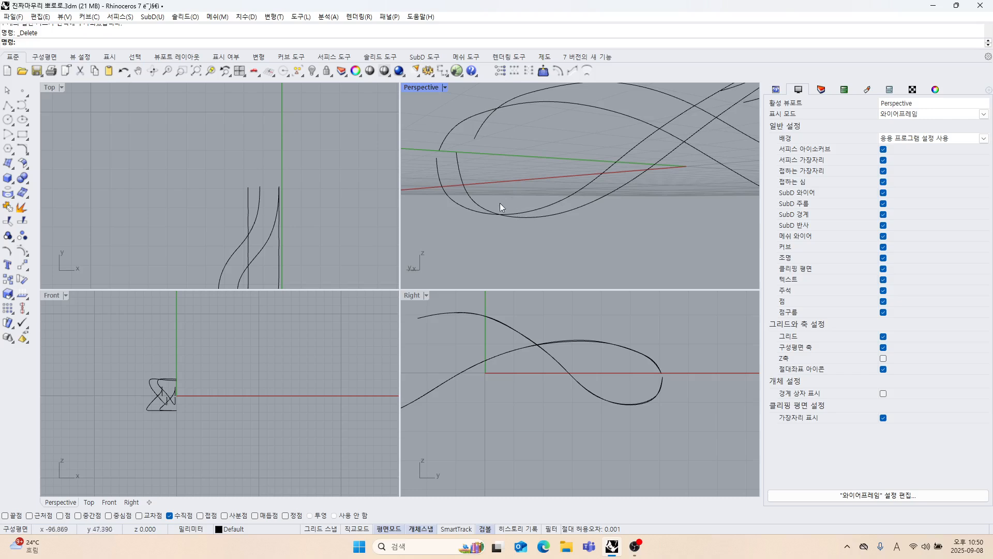
pyautogui.click(26, 153)
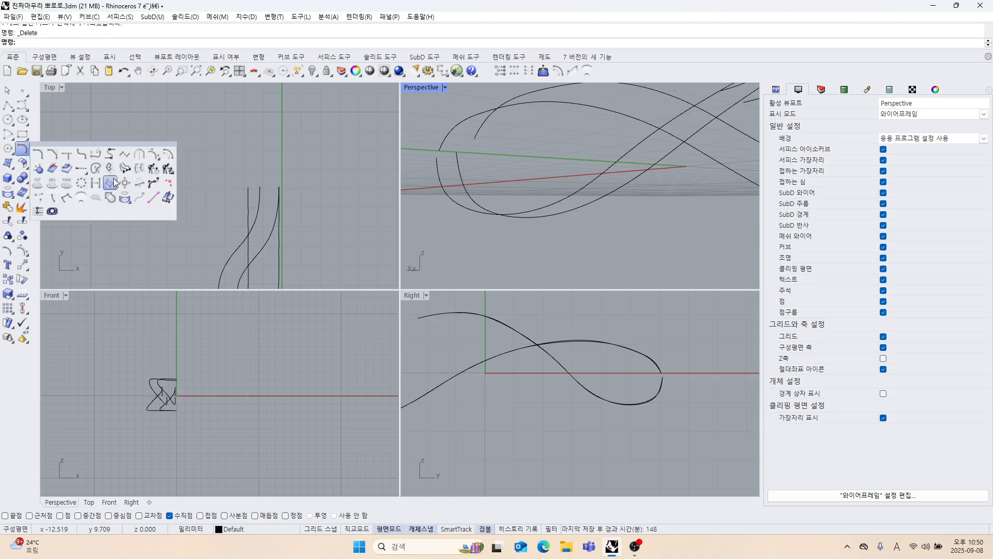
pyautogui.click(125, 166)
pyautogui.click(465, 166)
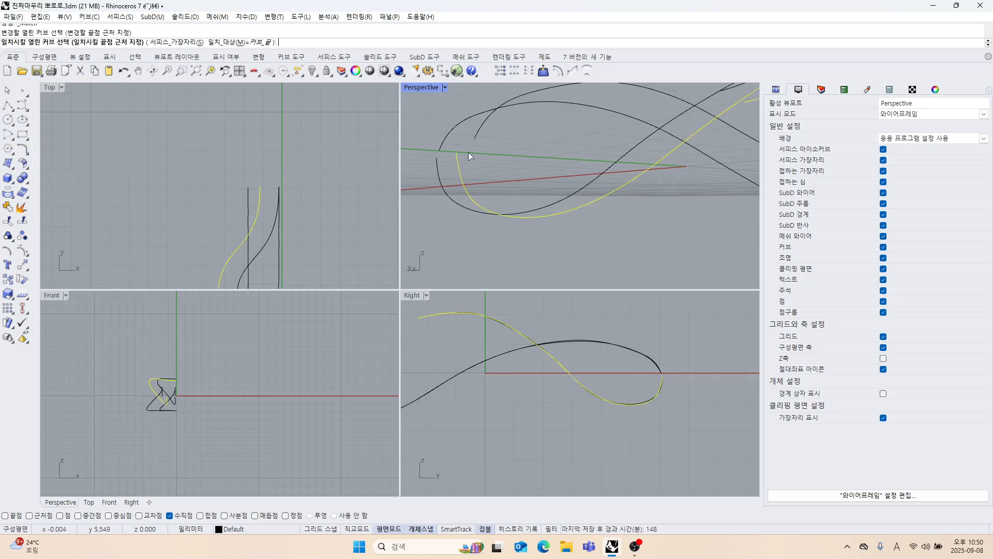
pyautogui.click(477, 135)
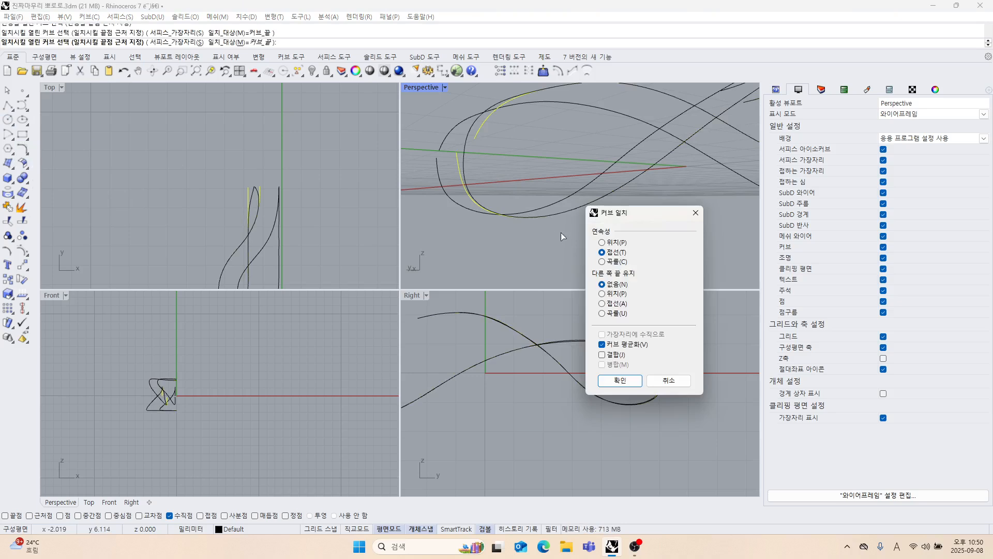
pyautogui.click(630, 385)
# Match the lower and upper curves beside the centre axis at the loop's tip with tangency continuity and averaged curves.
pyautogui.scroll(-5, 568, 228)
pyautogui.moveTo(557, 194); pyautogui.dragTo(552, 235, button='right')
pyautogui.rightClick(524, 225)
pyautogui.click(517, 217)
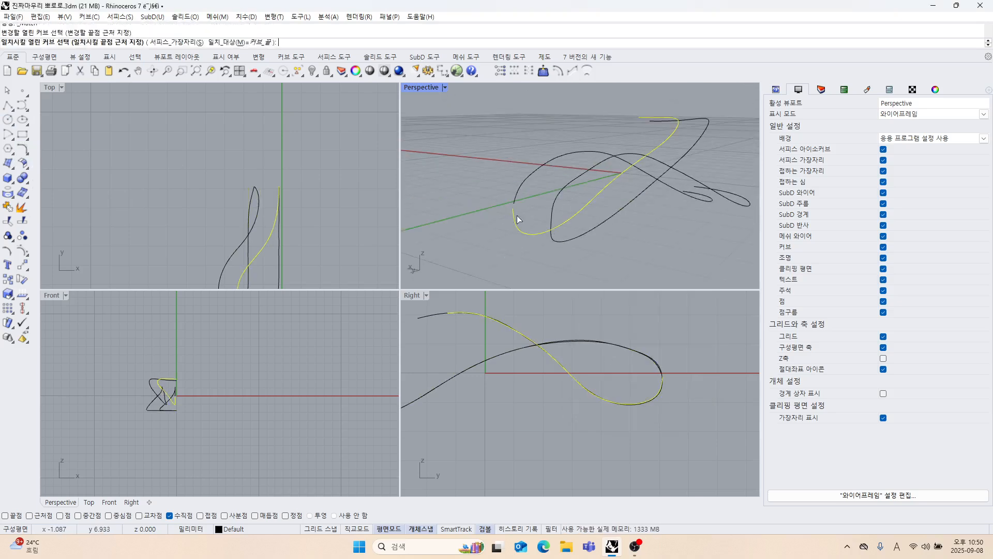
pyautogui.click(521, 198)
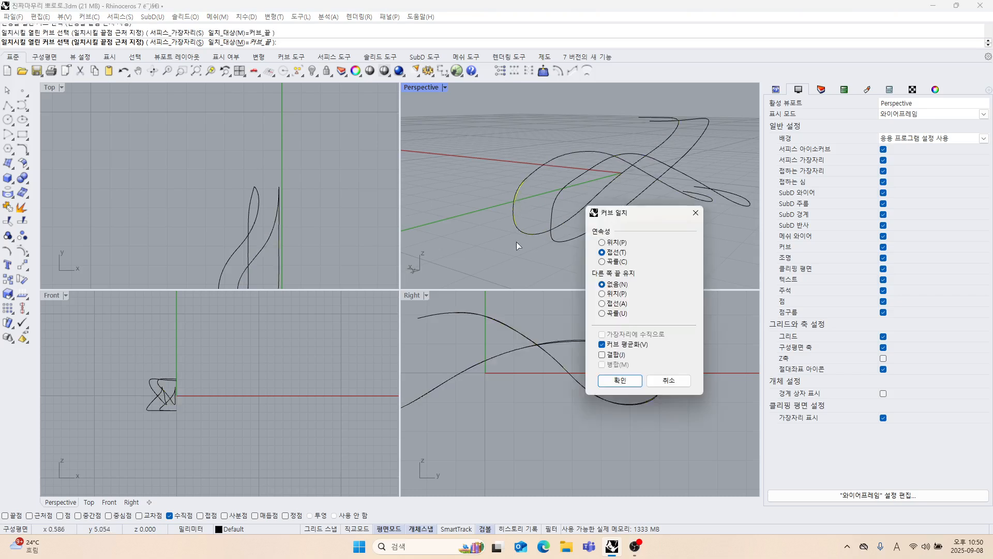
pyautogui.click(619, 381)
# Show the control points of the outer lower curve and move the point next to its tip joint sideways toward the centre axis.
pyautogui.moveTo(595, 243)
pyautogui.mouseDown(button='right')
pyautogui.moveTo(594, 221)
pyautogui.moveTo(599, 240)
pyautogui.moveTo(606, 216)
pyautogui.moveTo(586, 234)
pyautogui.mouseUp(button='right')
pyautogui.scroll(4, 587, 233)
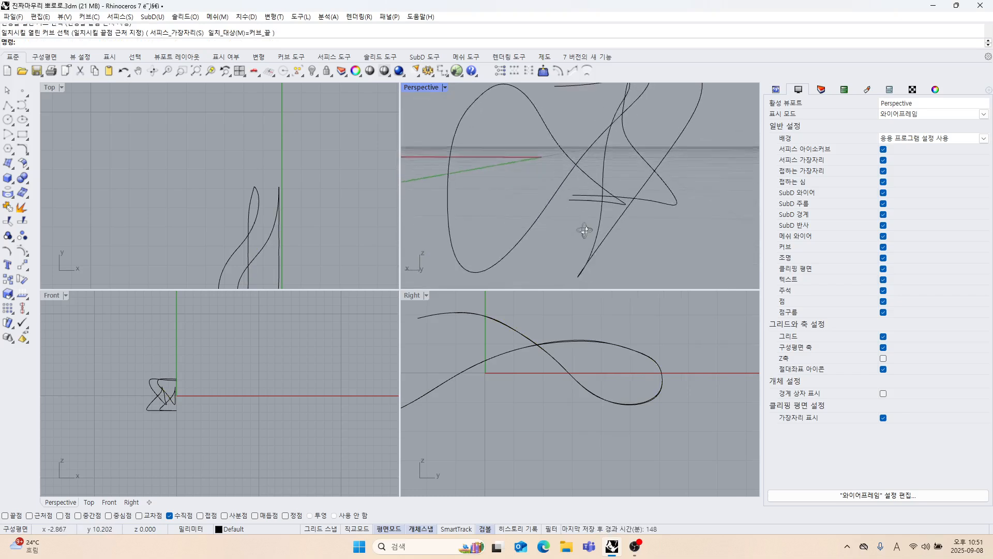
pyautogui.click(581, 227)
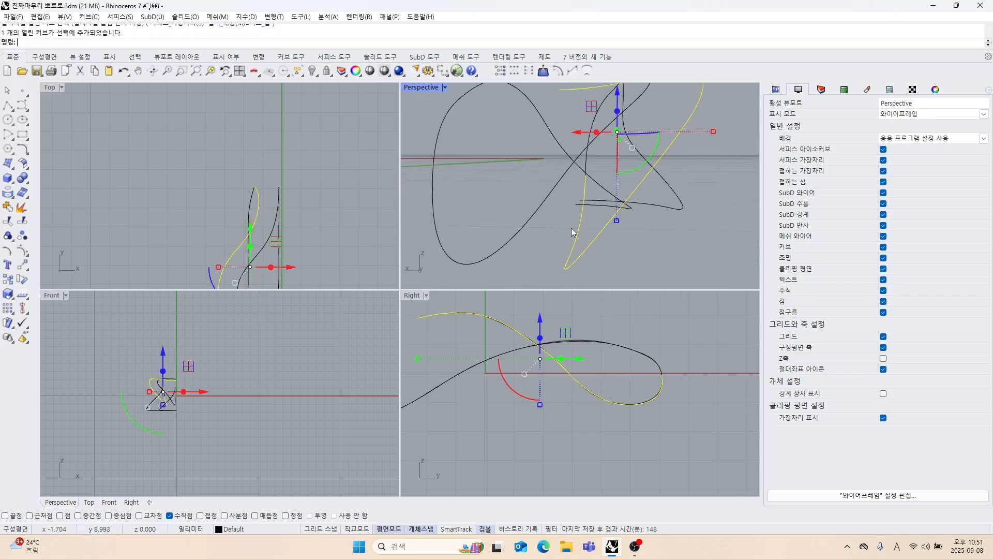
pyautogui.click(27, 252)
pyautogui.moveTo(590, 220); pyautogui.dragTo(649, 237, button='right')
pyautogui.click(588, 188)
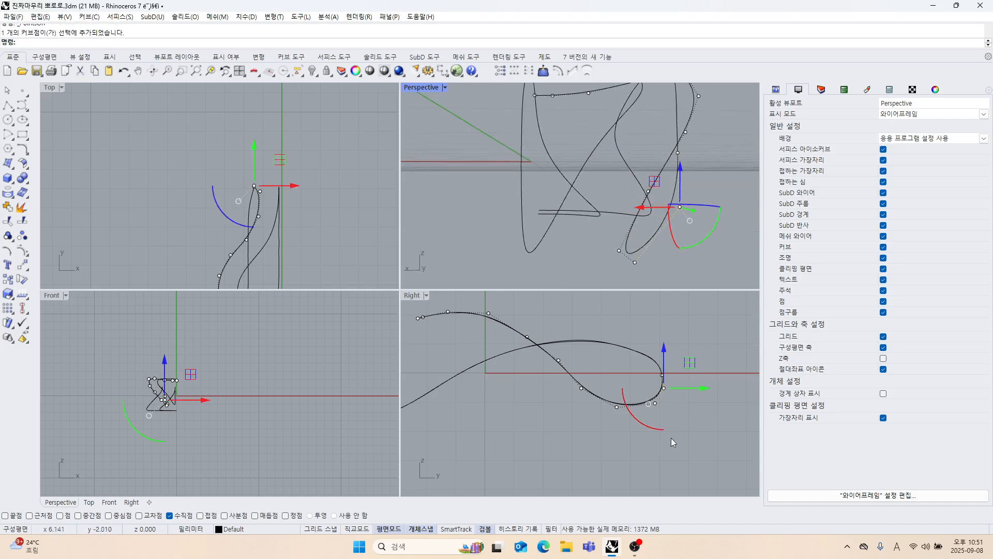
pyautogui.scroll(10, 176, 396)
pyautogui.moveTo(163, 407); pyautogui.dragTo(223, 436, button='right')
pyautogui.scroll(13, 228, 396)
pyautogui.moveTo(243, 398); pyautogui.dragTo(266, 400)
pyautogui.click(231, 346)
pyautogui.moveTo(231, 346); pyautogui.dragTo(227, 382, button='right')
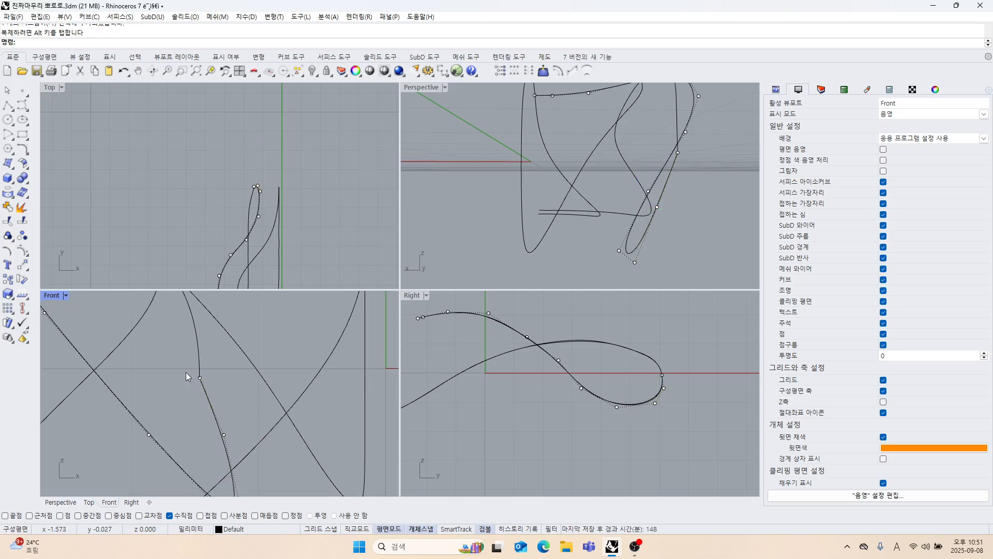
# Show the outer upper curve's control points and move the two coincident joint points sideways toward the centre axis.
pyautogui.click(199, 347)
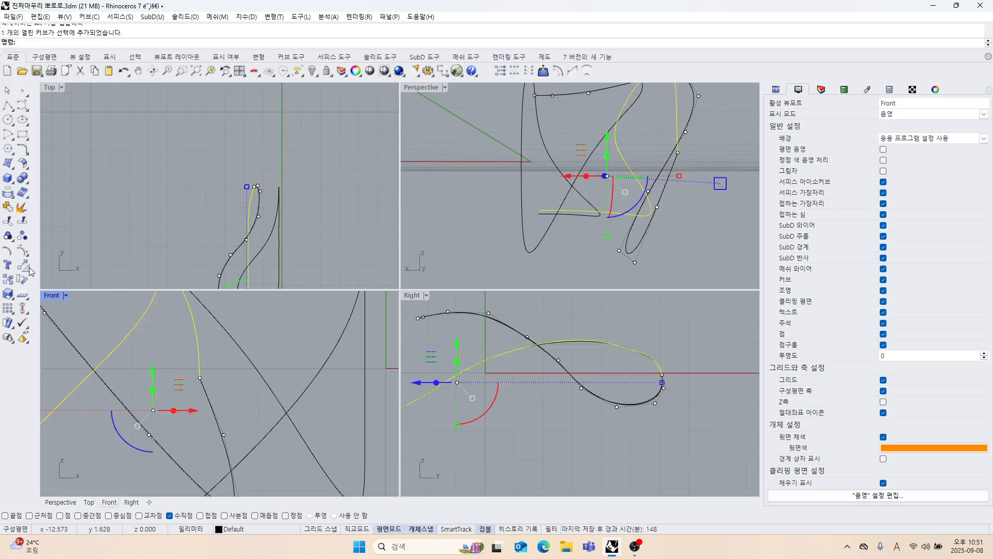
pyautogui.click(23, 252)
pyautogui.moveTo(206, 384); pyautogui.dragTo(249, 380)
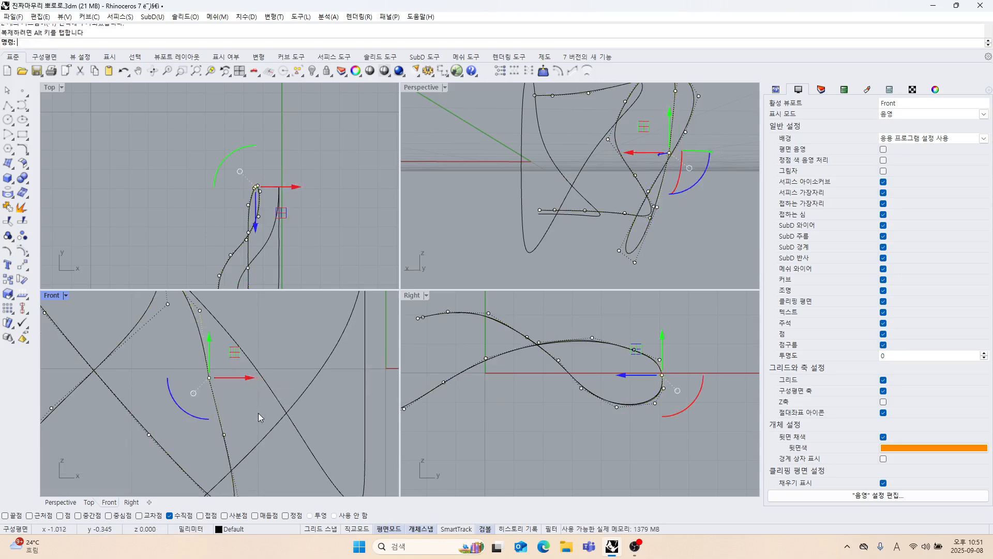
pyautogui.moveTo(265, 391); pyautogui.dragTo(283, 422, button='right')
pyautogui.scroll(-6, 278, 374)
pyautogui.click(298, 351)
# Move the outer upper curve's control point above the joint slightly away from the centre axis and turn off the control points.
pyautogui.scroll(4, 249, 362)
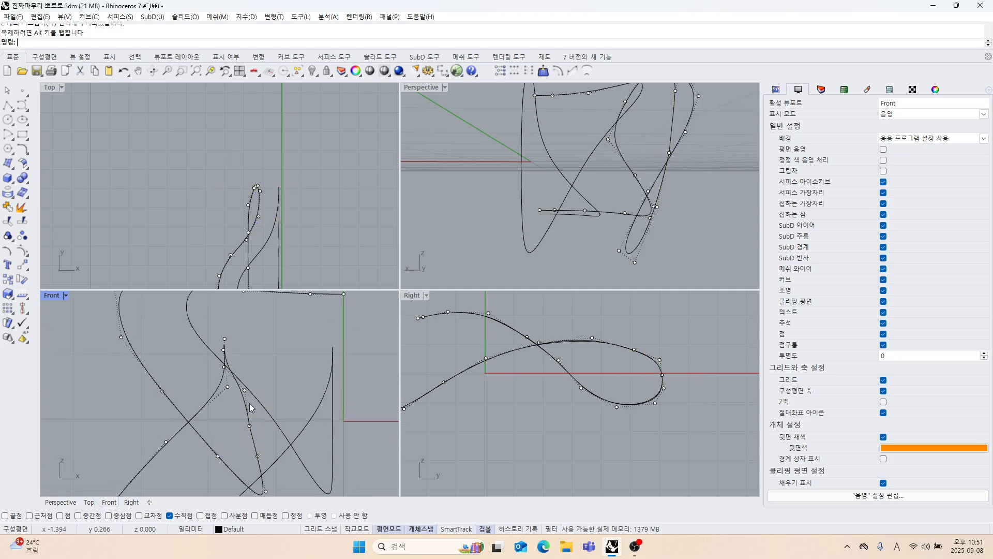
pyautogui.click(244, 378)
pyautogui.moveTo(287, 379); pyautogui.dragTo(274, 379)
pyautogui.scroll(-4, 295, 394)
pyautogui.moveTo(300, 397); pyautogui.dragTo(298, 374, button='right')
pyautogui.click(298, 374)
pyautogui.scroll(-4, 288, 406)
pyautogui.moveTo(287, 409); pyautogui.dragTo(264, 424, button='right')
pyautogui.moveTo(527, 243); pyautogui.dragTo(508, 233, button='right')
pyautogui.moveTo(521, 367); pyautogui.dragTo(523, 386, button='right')
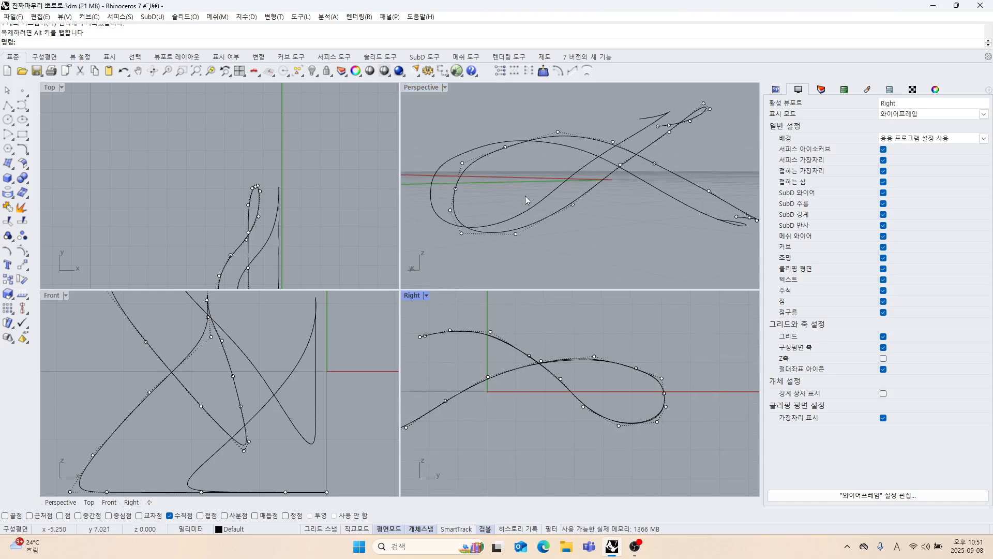
pyautogui.moveTo(526, 200); pyautogui.dragTo(507, 222, button='right')
pyautogui.press('Escape')
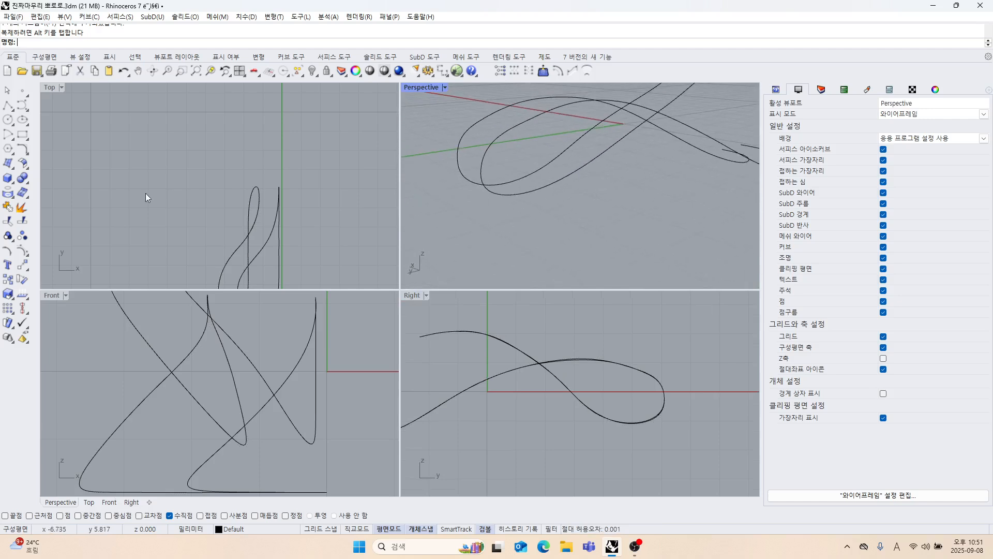
# Match the adjusted outer lower curve to the outer upper curve again at their shared end at the tip.
pyautogui.click(29, 154)
pyautogui.click(132, 160)
pyautogui.click(481, 179)
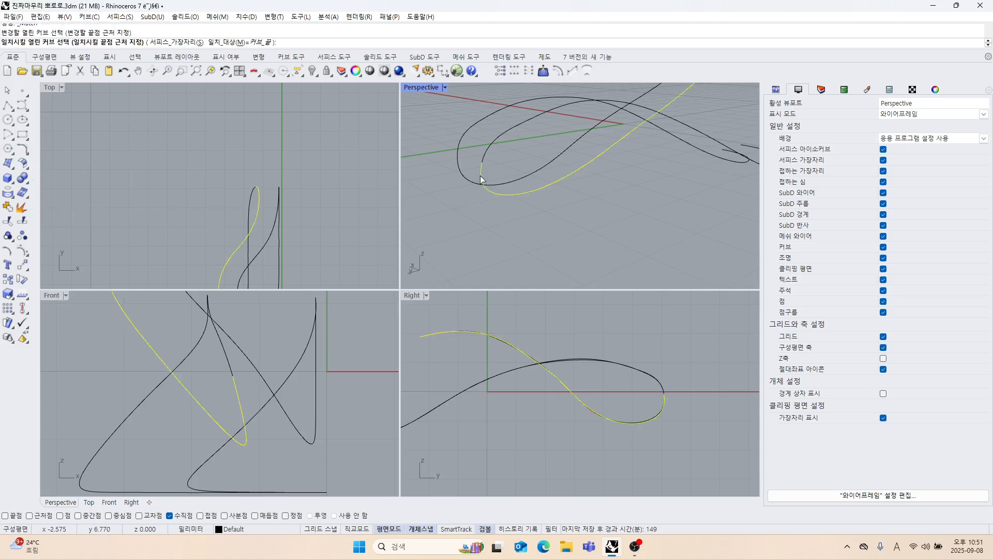
pyautogui.click(485, 150)
pyautogui.click(623, 380)
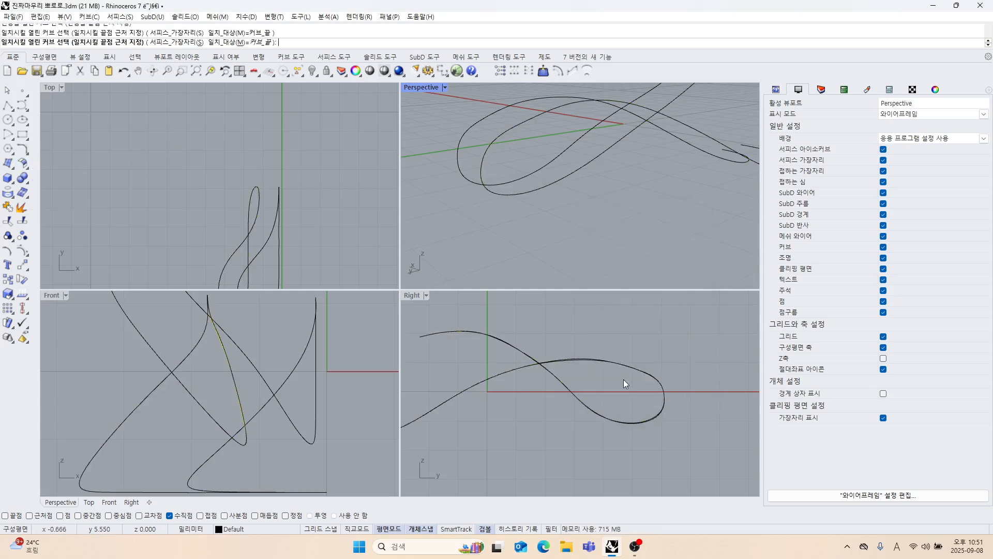
# Show the control points of both upper curves and nudge the points just above the tip joint slightly upward in the Right view.
pyautogui.scroll(-3, 527, 199)
pyautogui.moveTo(527, 202); pyautogui.dragTo(525, 181, button='right')
pyautogui.scroll(4, 526, 181)
pyautogui.moveTo(628, 383); pyautogui.dragTo(606, 392, button='right')
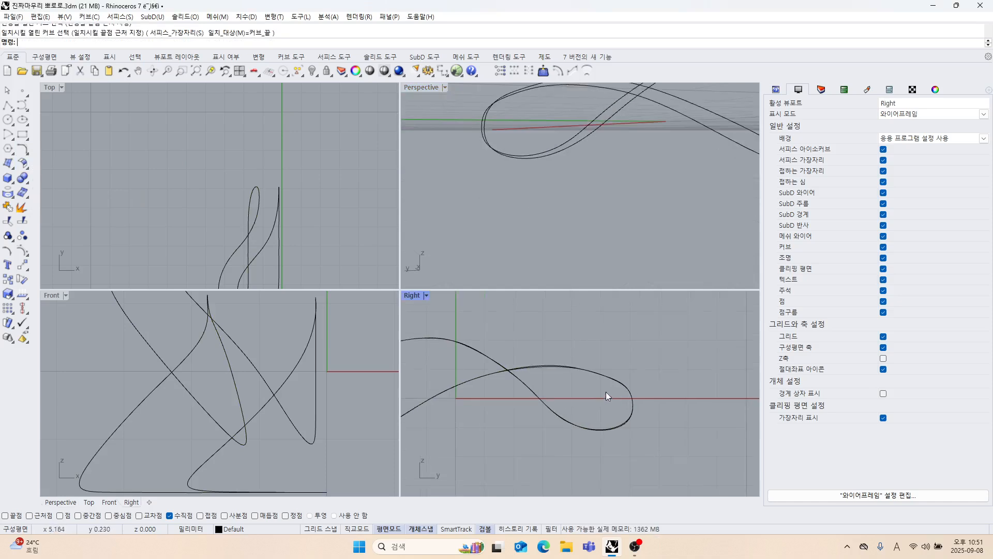
pyautogui.scroll(2, 607, 391)
pyautogui.moveTo(594, 383); pyautogui.dragTo(558, 343)
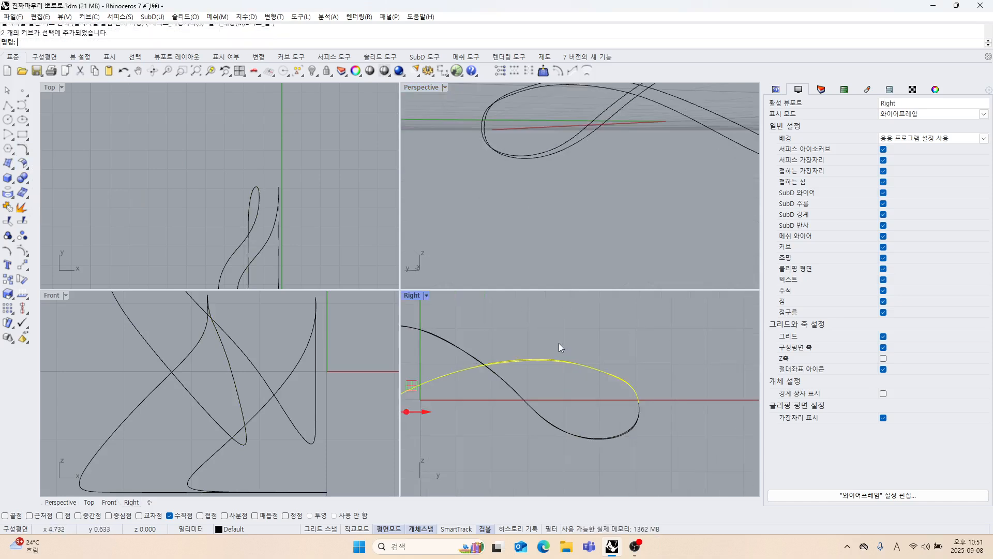
pyautogui.click(22, 251)
pyautogui.moveTo(600, 370); pyautogui.dragTo(620, 384)
pyautogui.scroll(6, 611, 374)
pyautogui.moveTo(607, 338); pyautogui.dragTo(608, 330)
pyautogui.click(662, 377)
pyautogui.scroll(-4, 663, 376)
pyautogui.moveTo(664, 415); pyautogui.dragTo(643, 394, button='right')
pyautogui.scroll(4, 646, 414)
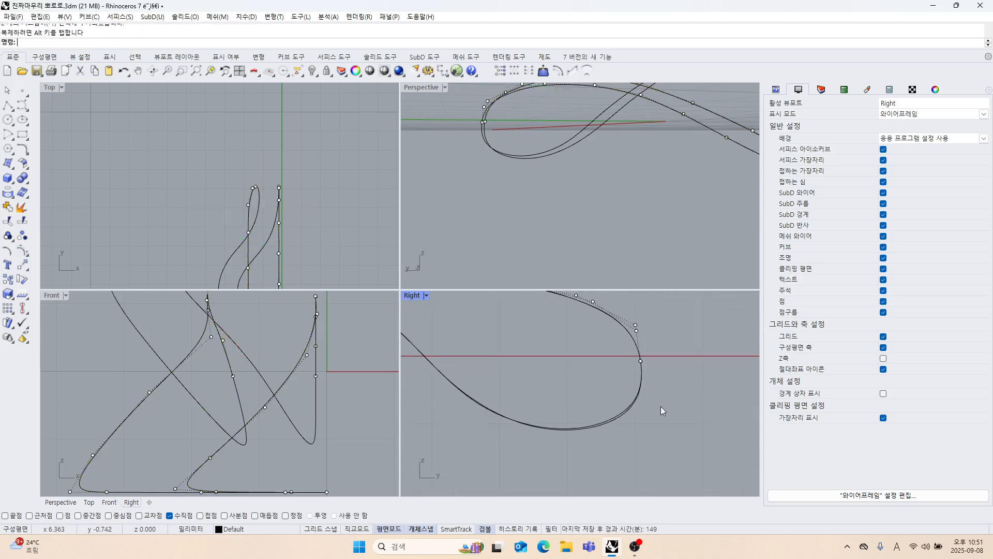
# Show both lower curves' control points, nudge the points at the bend below the tip, and turn off all control points.
pyautogui.moveTo(660, 405); pyautogui.dragTo(601, 393)
pyautogui.click(26, 252)
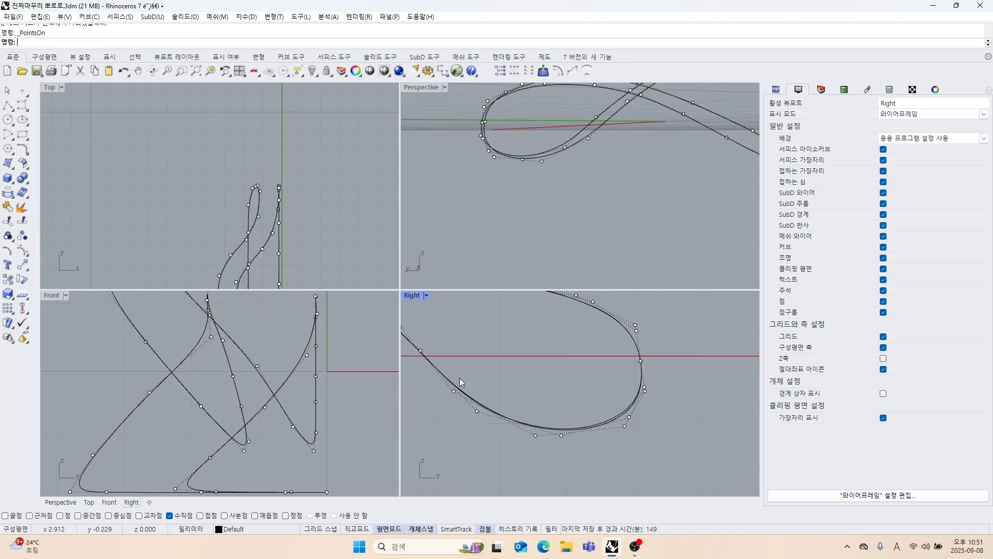
pyautogui.moveTo(622, 418); pyautogui.dragTo(657, 422)
pyautogui.click(659, 435)
pyautogui.scroll(-5, 659, 435)
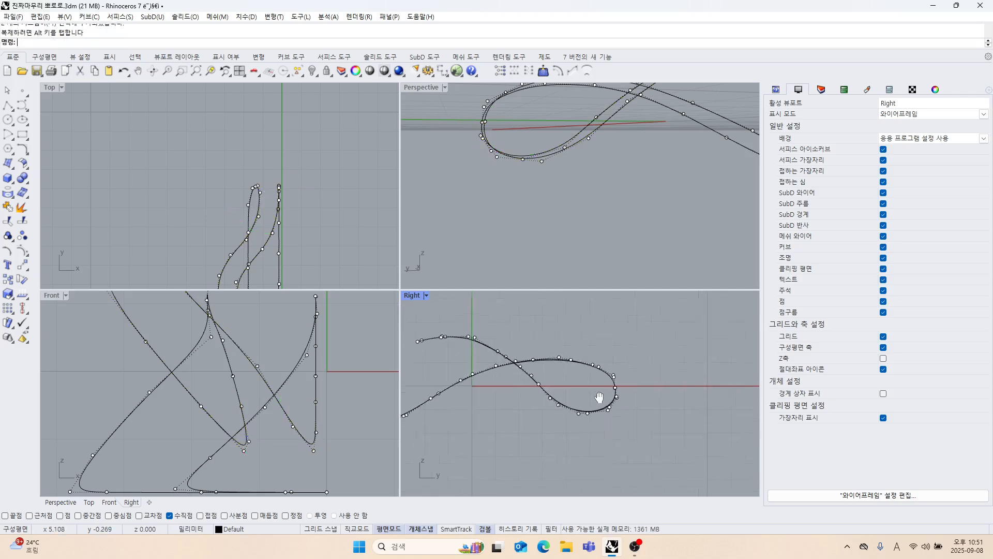
pyautogui.press('Escape')
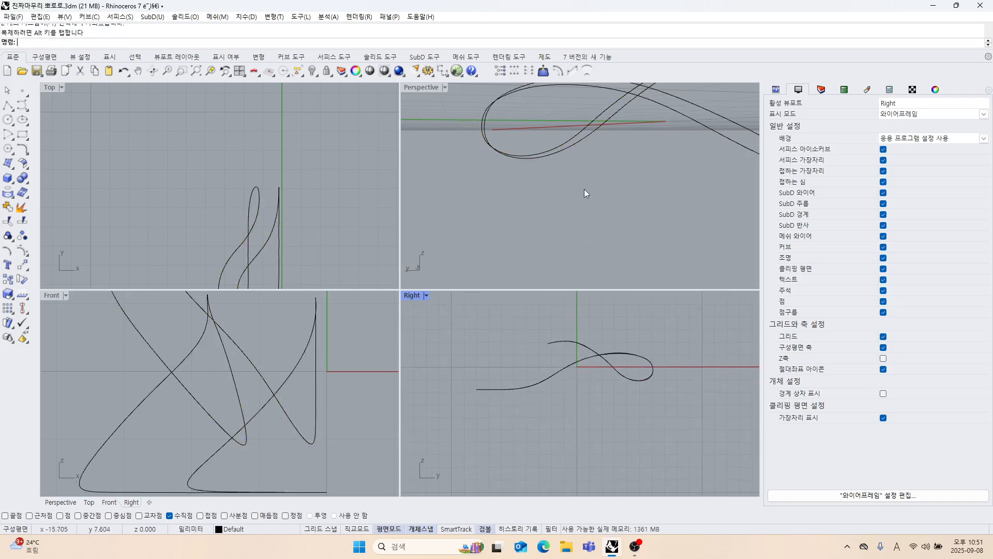
pyautogui.moveTo(584, 189); pyautogui.dragTo(601, 199, button='right')
pyautogui.scroll(-4, 267, 224)
pyautogui.moveTo(282, 259); pyautogui.dragTo(284, 218, button='right')
pyautogui.moveTo(569, 217); pyautogui.dragTo(543, 222, button='right')
pyautogui.moveTo(537, 216); pyautogui.dragTo(442, 190)
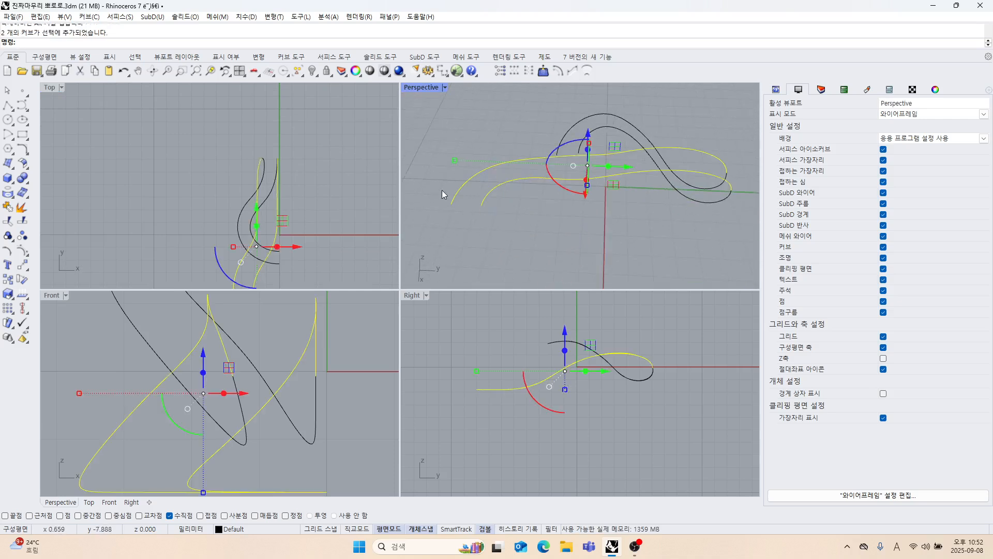
pyautogui.click(29, 256)
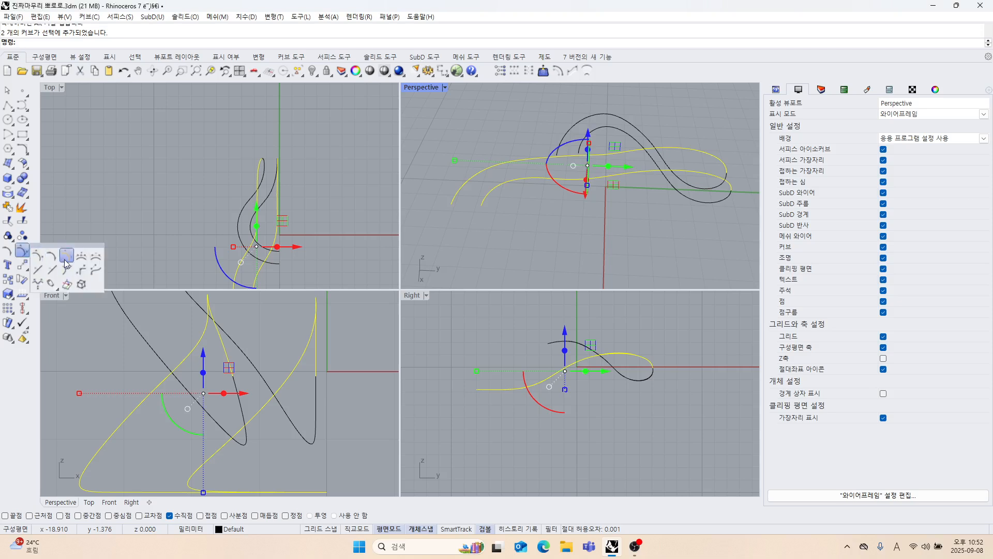
pyautogui.click(53, 257)
pyautogui.moveTo(479, 203); pyautogui.dragTo(531, 225, button='right')
pyautogui.scroll(5, 532, 225)
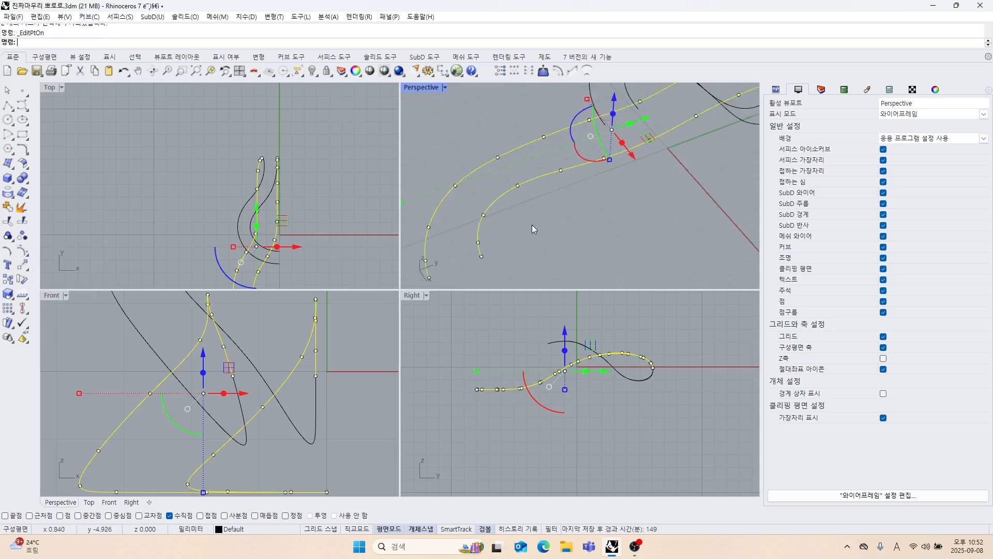
pyautogui.click(551, 191)
pyautogui.moveTo(551, 192); pyautogui.dragTo(581, 201, button='right')
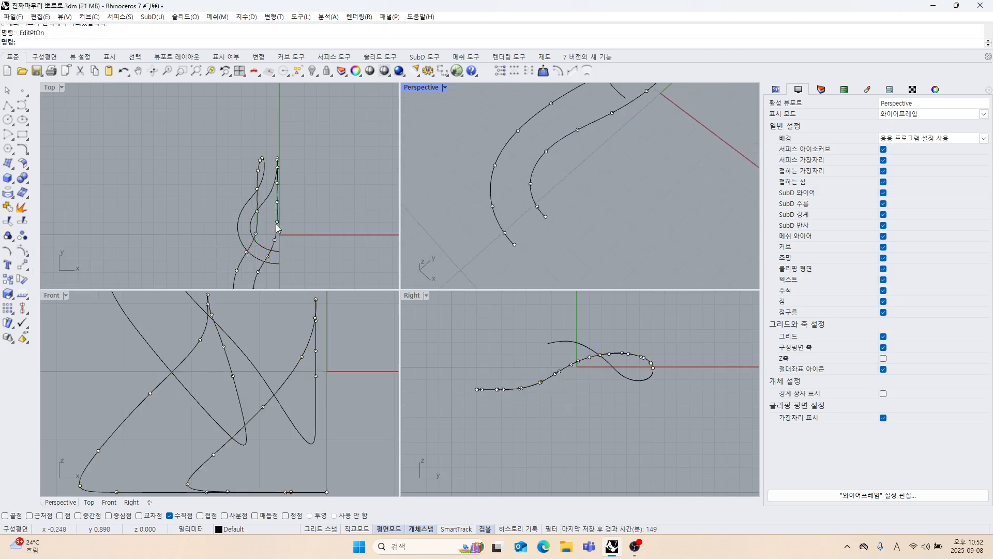
pyautogui.moveTo(278, 228); pyautogui.dragTo(285, 187, button='right')
pyautogui.press('Escape')
pyautogui.moveTo(523, 223); pyautogui.dragTo(551, 206, button='right')
pyautogui.click(533, 200)
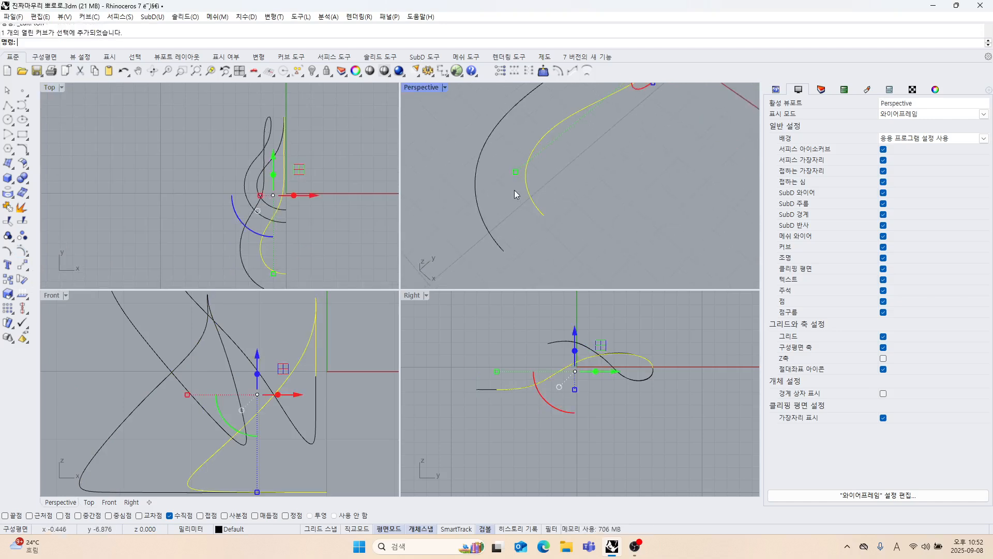
pyautogui.click(23, 252)
pyautogui.moveTo(473, 216); pyautogui.dragTo(542, 199, button='right')
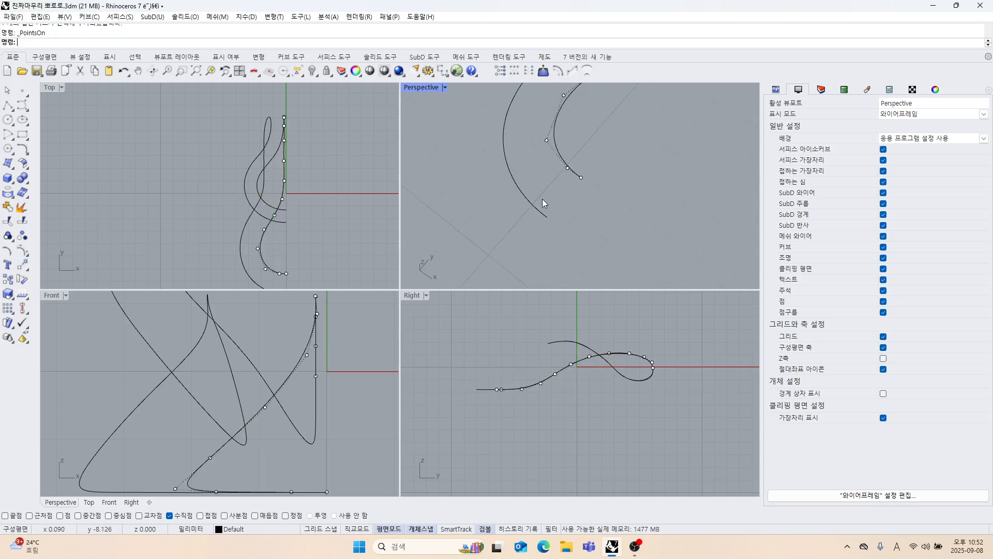
pyautogui.press('Escape')
# Show the edit points of the inner upper curve.
pyautogui.click(557, 144)
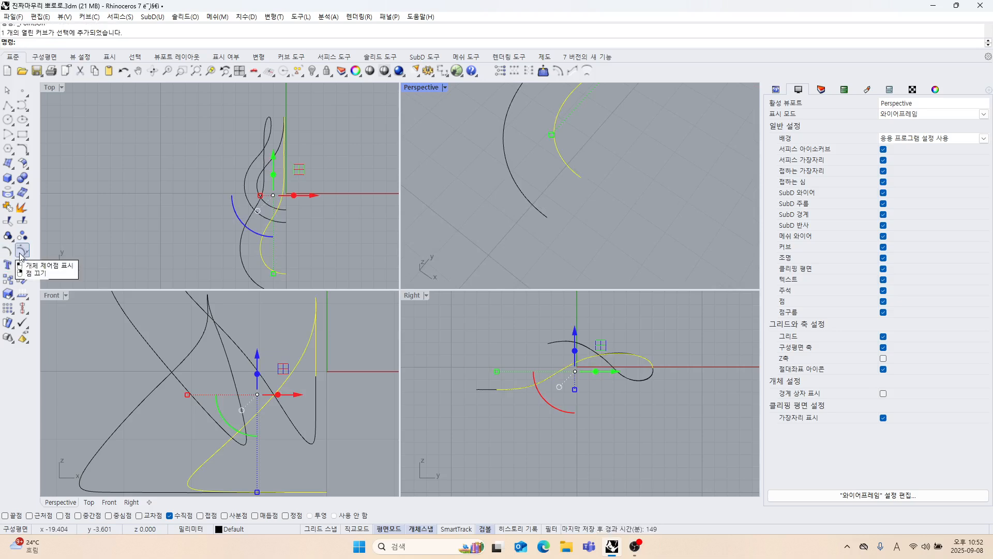
pyautogui.click(29, 256)
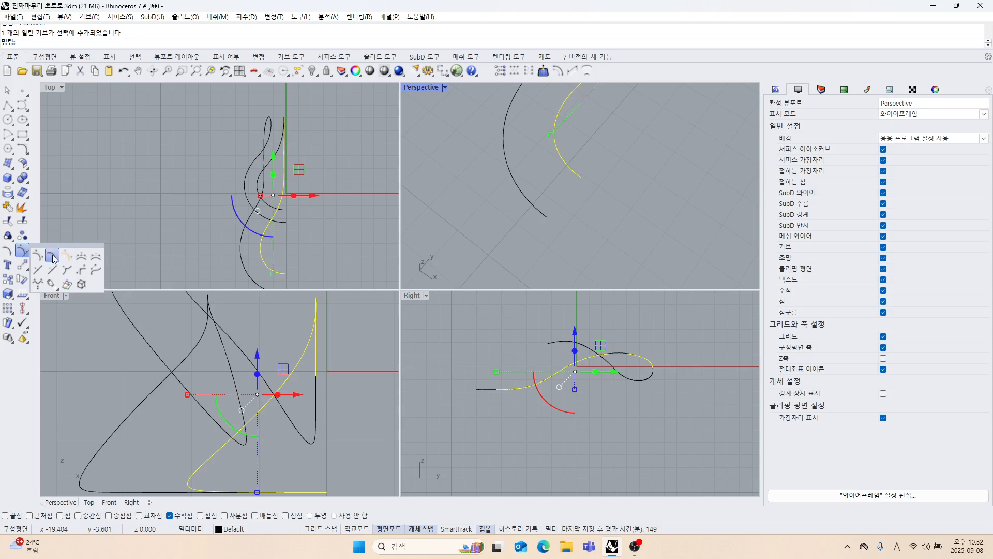
pyautogui.click(54, 257)
pyautogui.click(612, 238)
pyautogui.moveTo(607, 239); pyautogui.dragTo(544, 216, button='right')
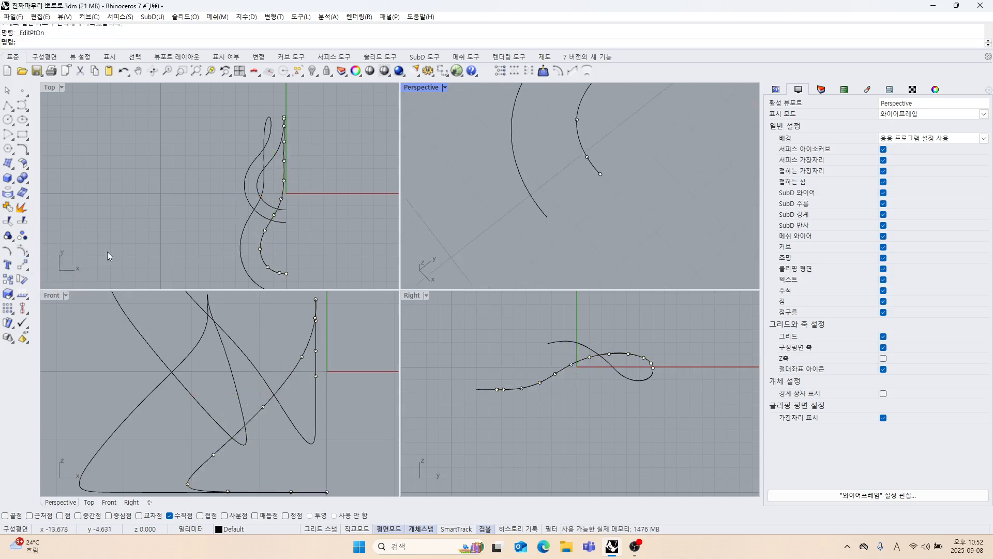
# Draw a polyline from the inner upper curve's second edit point perpendicular to the outer upper curve, using Point and Perpendicular snaps.
pyautogui.click(7, 105)
pyautogui.scroll(1, 589, 161)
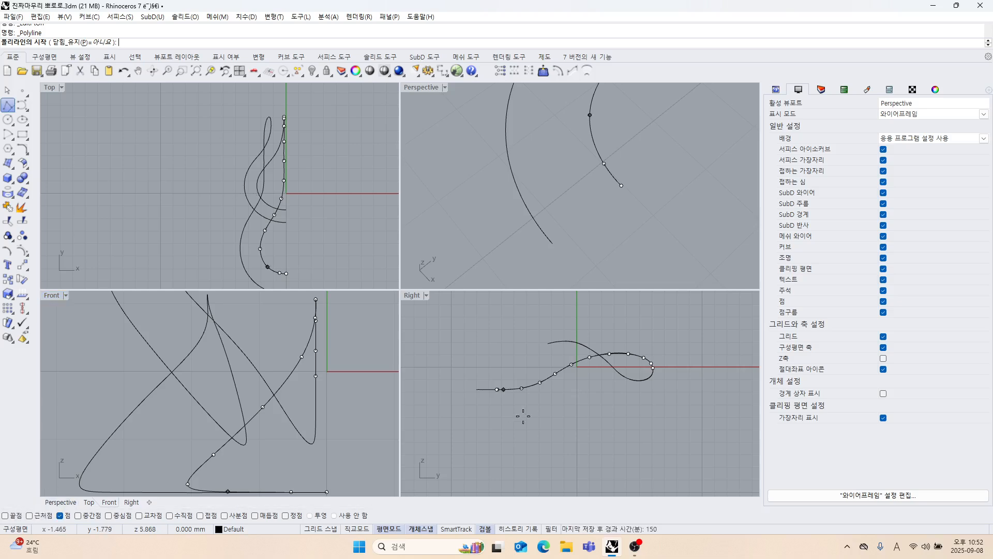
pyautogui.click(604, 163)
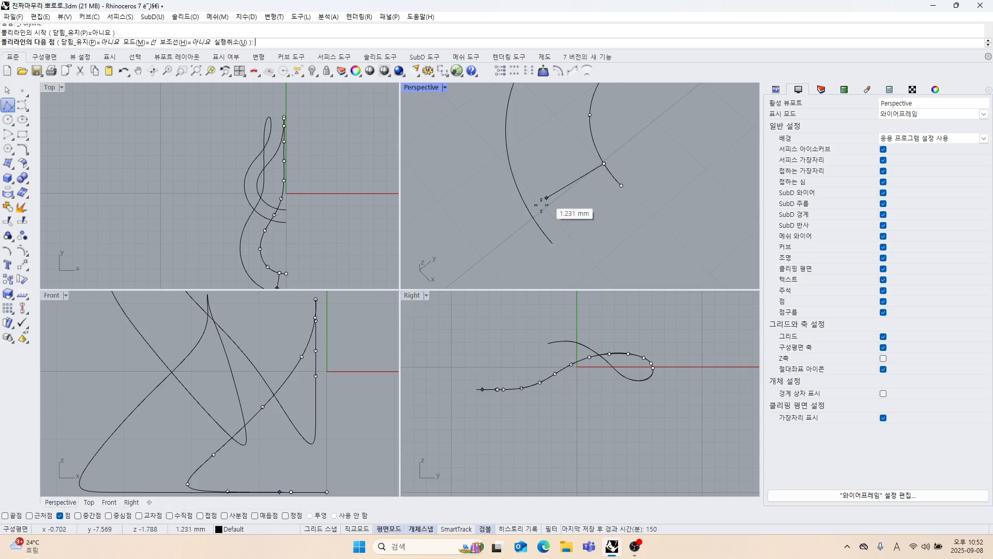
pyautogui.click(169, 515)
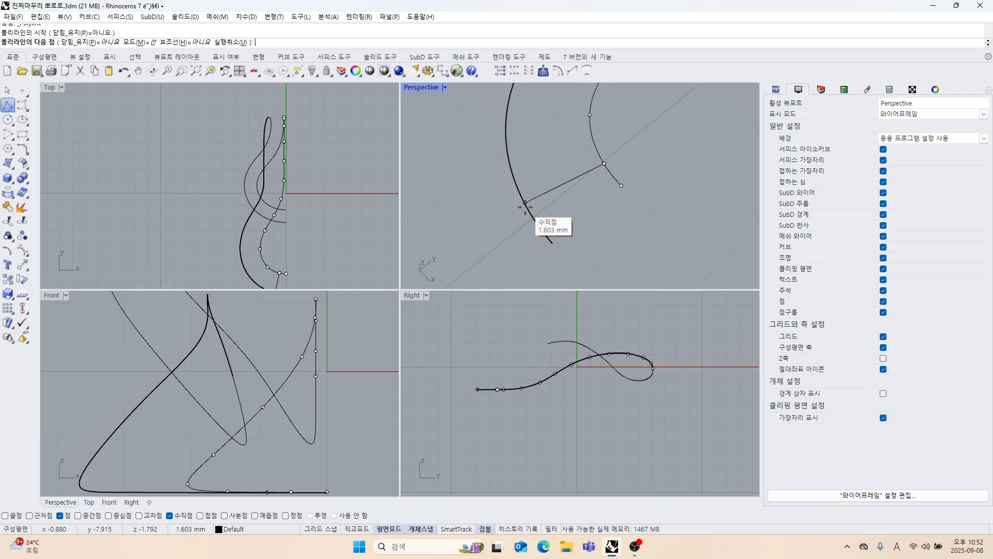
pyautogui.scroll(3, 525, 207)
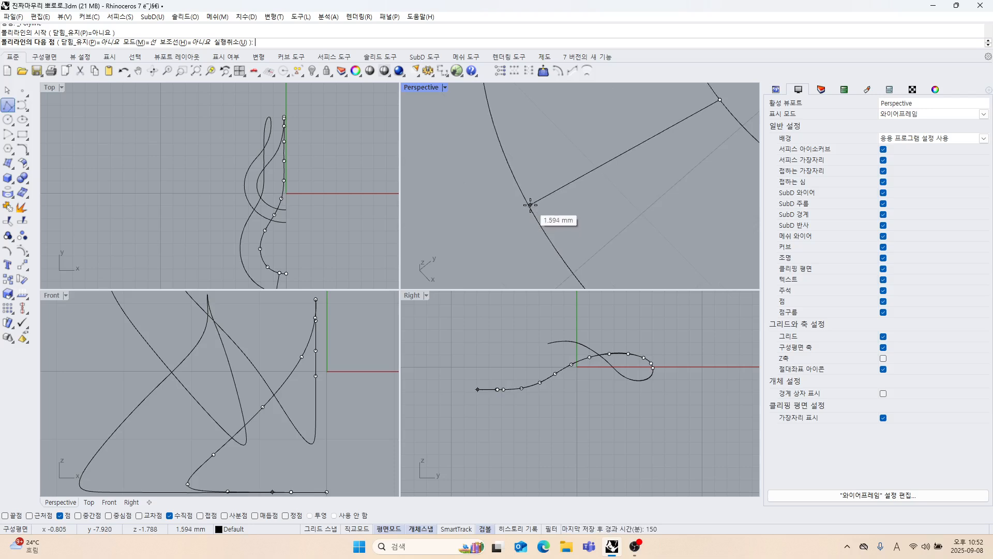
pyautogui.scroll(1, 522, 195)
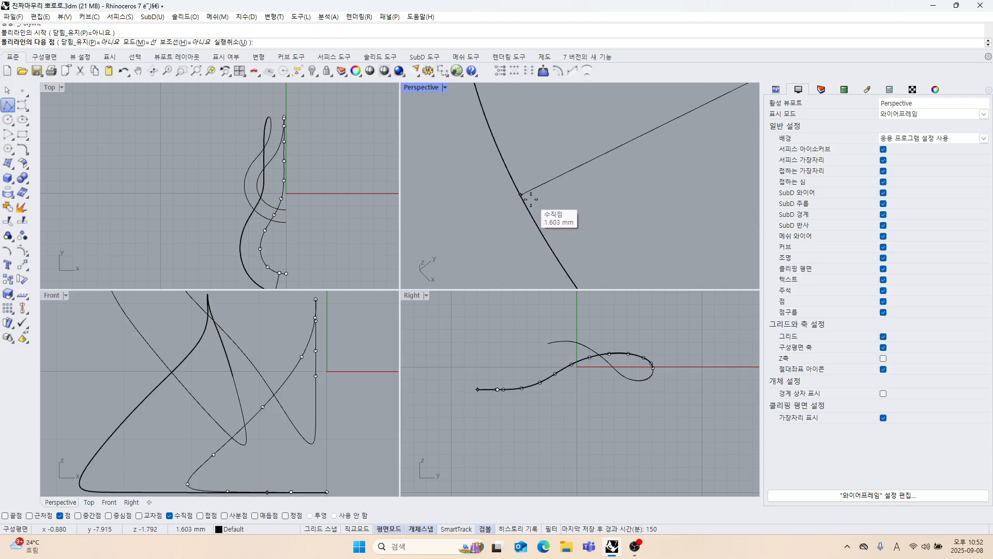
pyautogui.click(521, 195)
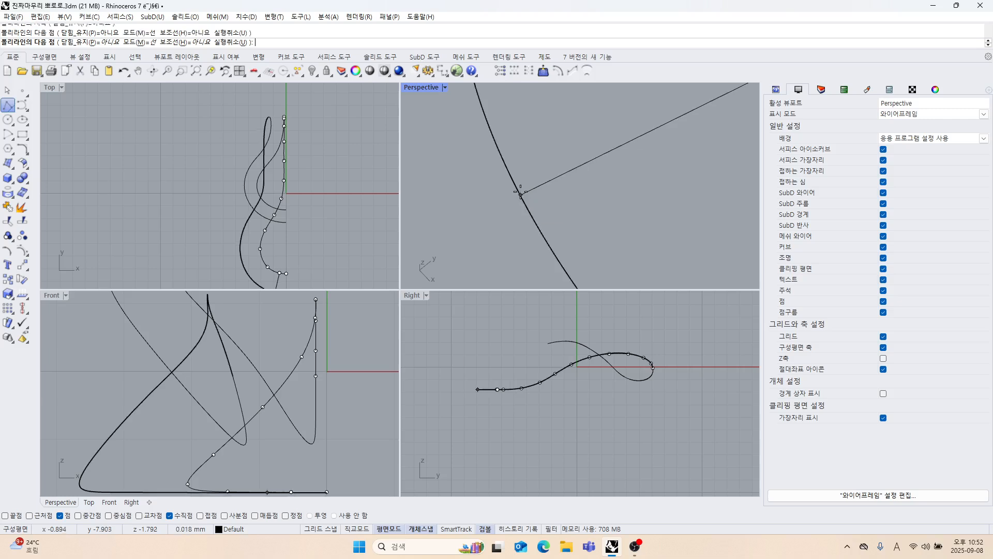
pyautogui.press('Return')
pyautogui.scroll(-6, 522, 199)
pyautogui.moveTo(522, 199); pyautogui.dragTo(577, 241, button='right')
# Draw a second cross line from the inner upper curve's third edit point perpendicular to the outer upper curve.
pyautogui.press('Return')
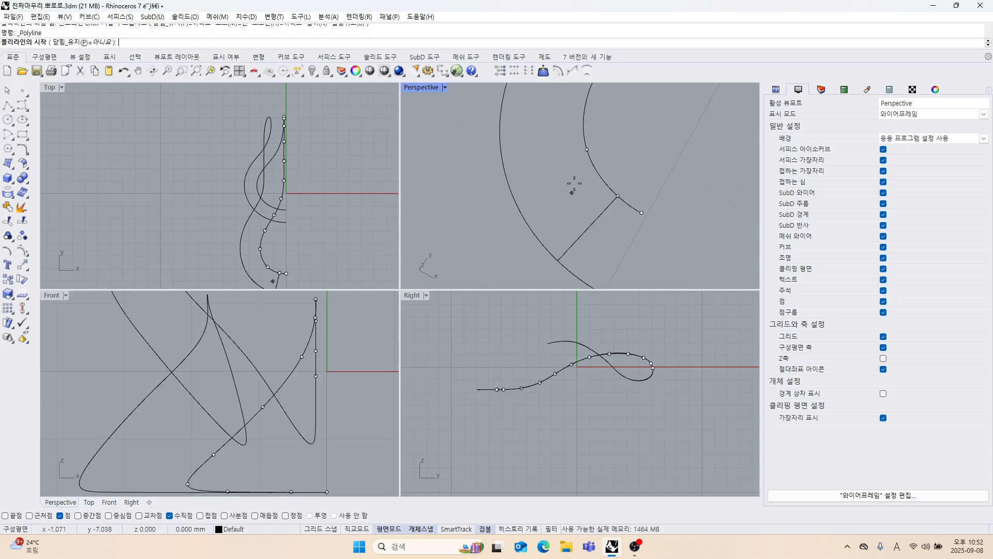
pyautogui.click(588, 156)
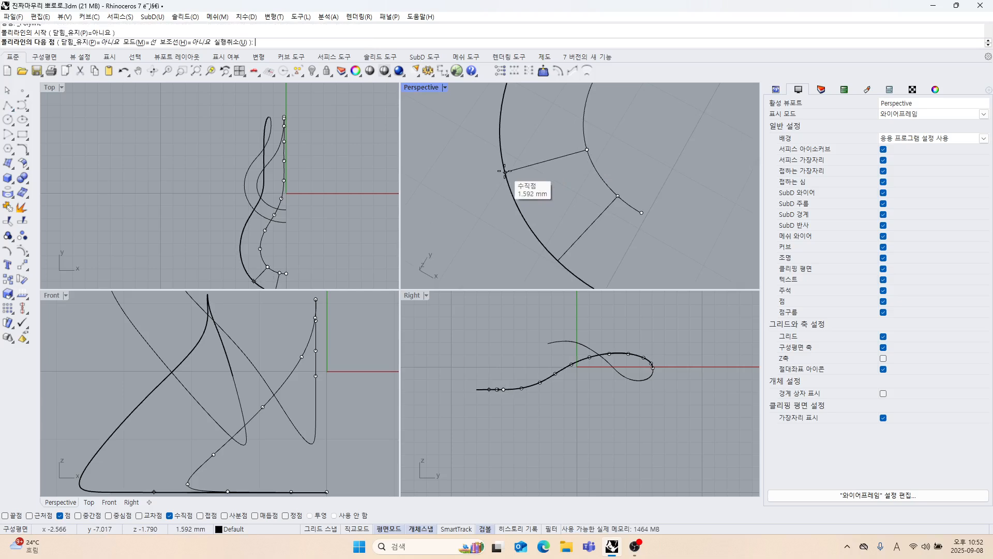
pyautogui.click(513, 167)
pyautogui.press('Return')
pyautogui.moveTo(513, 171); pyautogui.dragTo(554, 215, button='right')
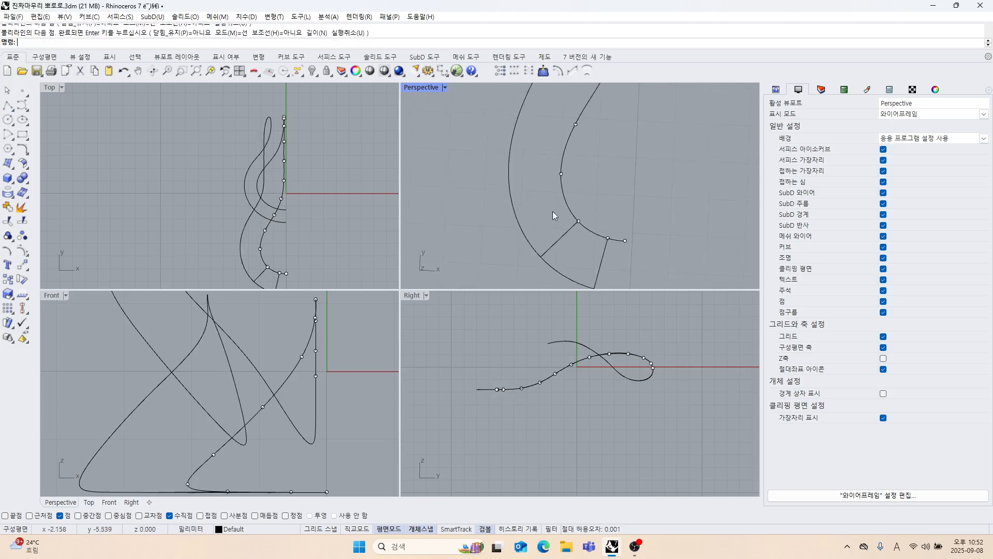
# Draw a third cross line from the inner curve's fourth edit point, undoing the misplaced endpoint and placing it perpendicular on the outer curve.
pyautogui.press('Return')
pyautogui.click(561, 173)
pyautogui.scroll(3, 508, 178)
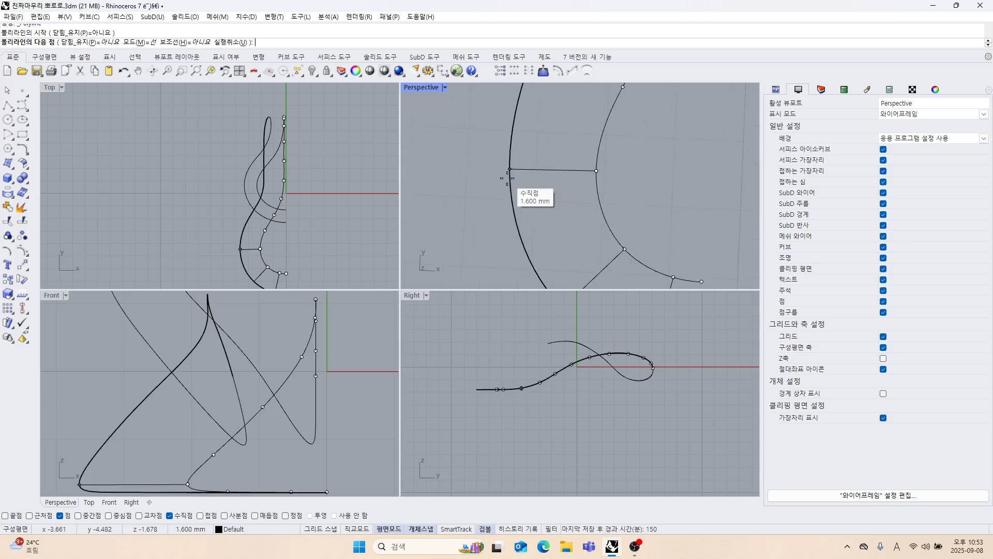
pyautogui.click(507, 177)
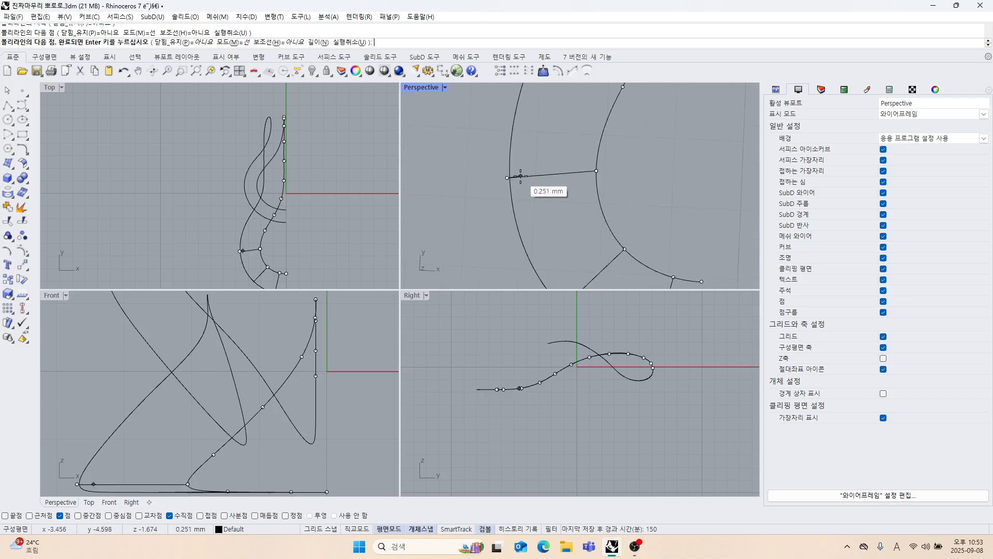
pyautogui.hotkey('ctrl', 'z')
pyautogui.click(506, 170)
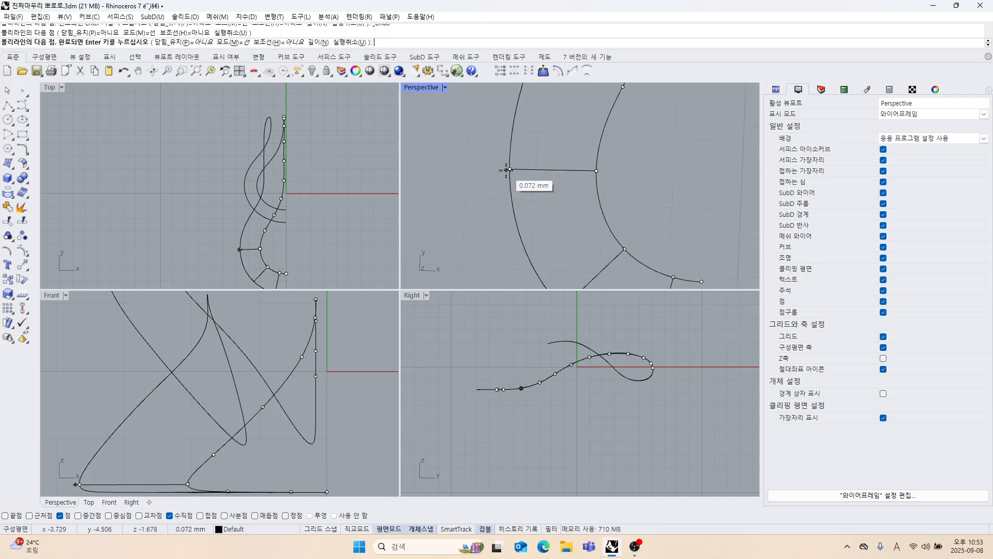
pyautogui.rightClick(507, 170)
pyautogui.moveTo(507, 169); pyautogui.dragTo(529, 173, button='right')
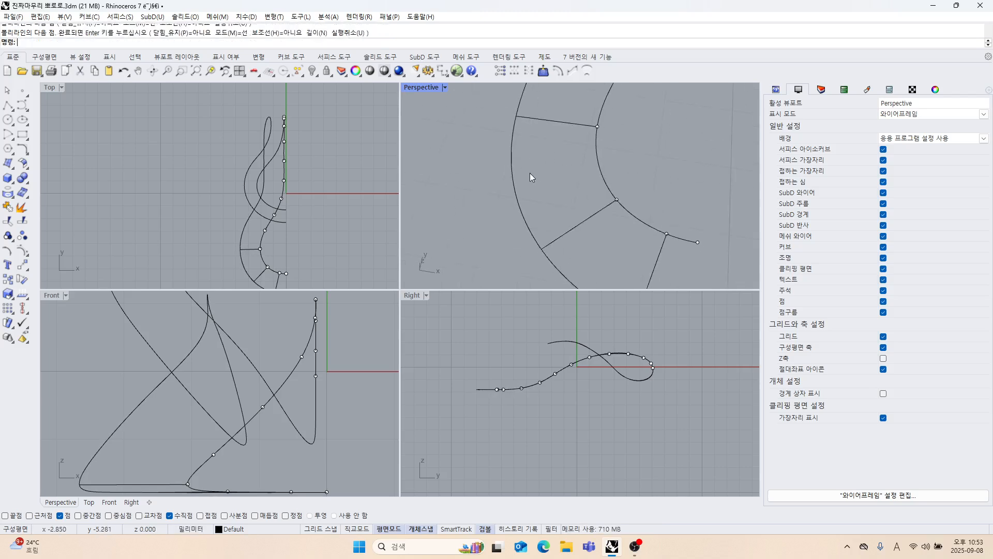
# Measure the length of the second cross line between the inner and outer upper curves.
pyautogui.click(575, 225)
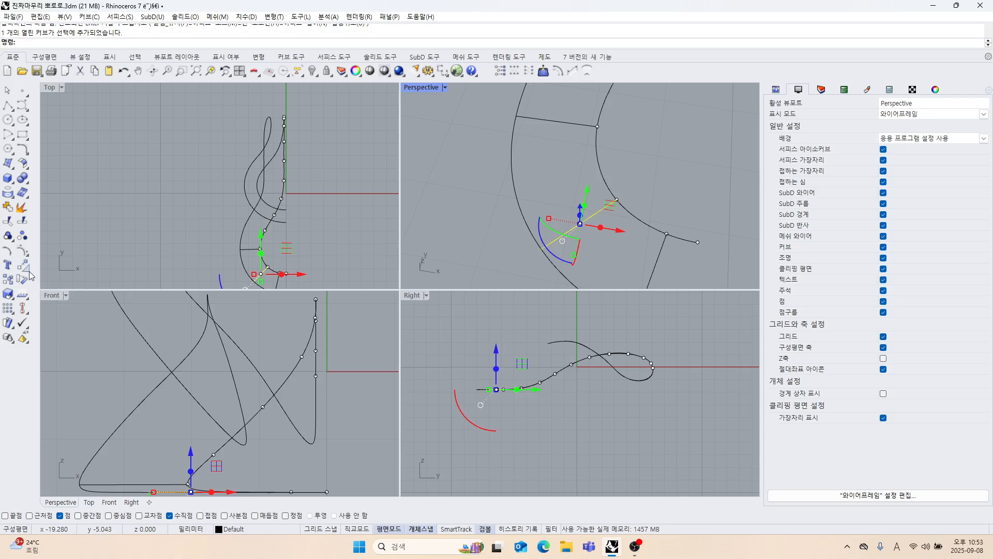
pyautogui.click(27, 300)
pyautogui.click(66, 300)
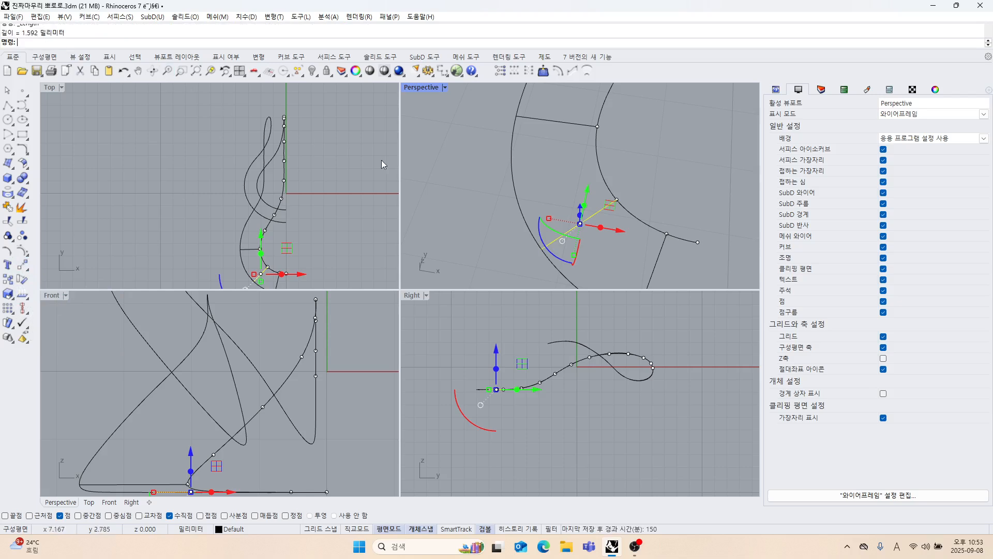
pyautogui.scroll(-5, 497, 191)
pyautogui.click(572, 181)
pyautogui.moveTo(558, 188); pyautogui.dragTo(579, 210, button='right')
# Maximize the Perspective view and draw a fourth cross line from the inner curve's fifth edit point perpendicular to the outer curve.
pyautogui.doubleClick(417, 88)
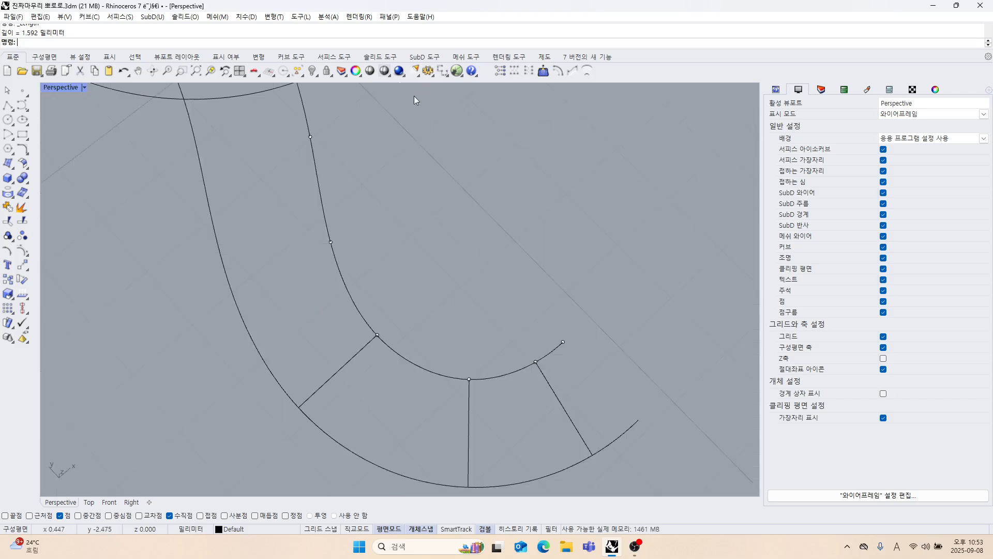
pyautogui.click(8, 105)
pyautogui.click(486, 231)
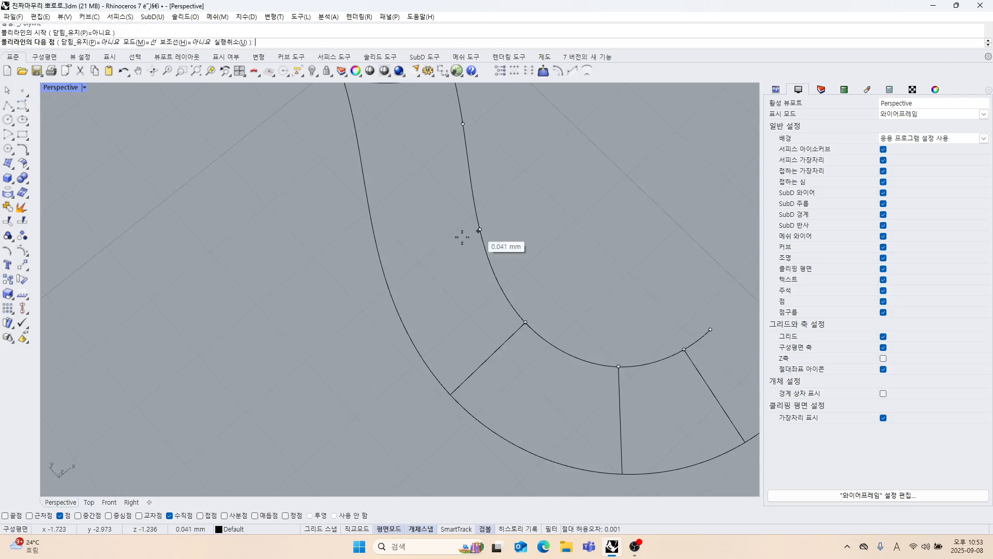
pyautogui.click(374, 257)
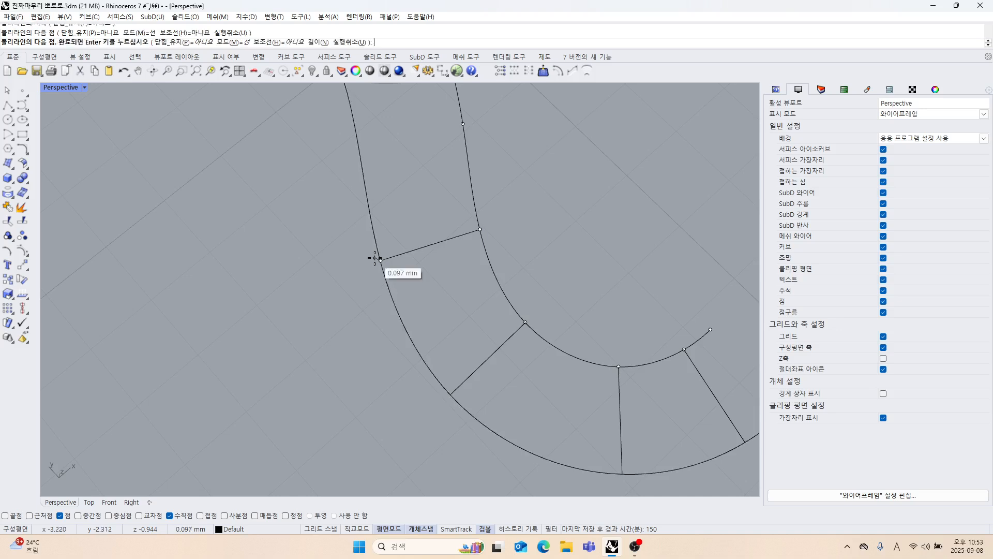
pyautogui.rightClick(375, 256)
# Draw a fifth cross line from the inner upper curve's sixth edit point perpendicular to the outer upper curve.
pyautogui.keyDown('shift'); pyautogui.moveTo(418, 212); pyautogui.dragTo(436, 264, button='right'); pyautogui.keyUp('shift')
pyautogui.rightClick(436, 265)
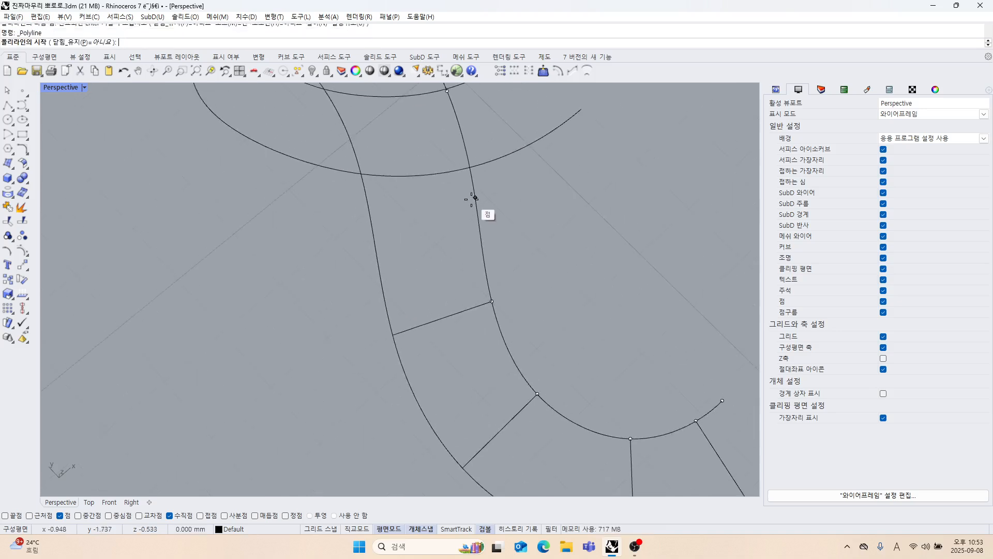
pyautogui.click(475, 197)
pyautogui.click(370, 218)
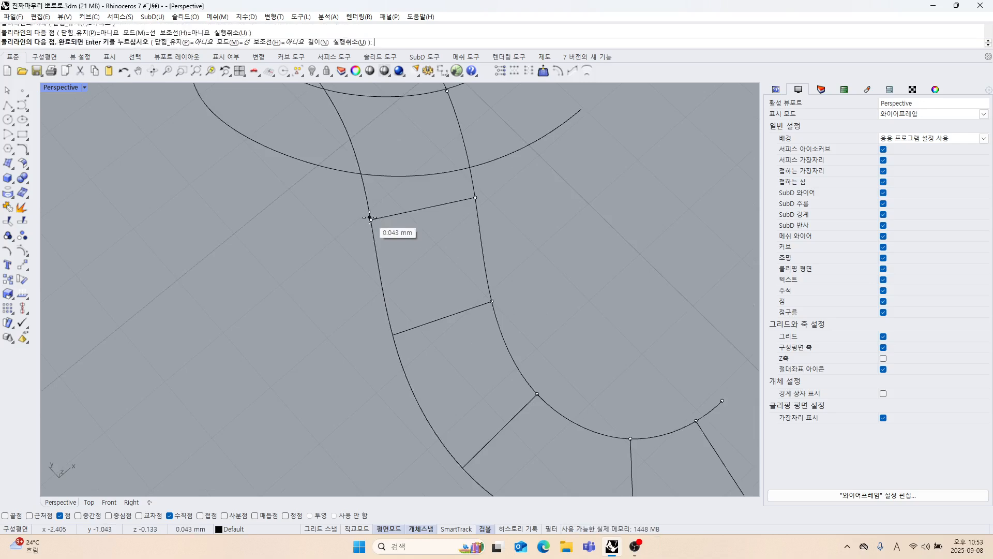
pyautogui.rightClick(384, 223)
# Draw a sixth cross line from the inner curve's seventh edit point perpendicular to the outer curve.
pyautogui.moveTo(383, 224); pyautogui.dragTo(442, 238, button='right')
pyautogui.scroll(4, 442, 238)
pyautogui.rightClick(441, 238)
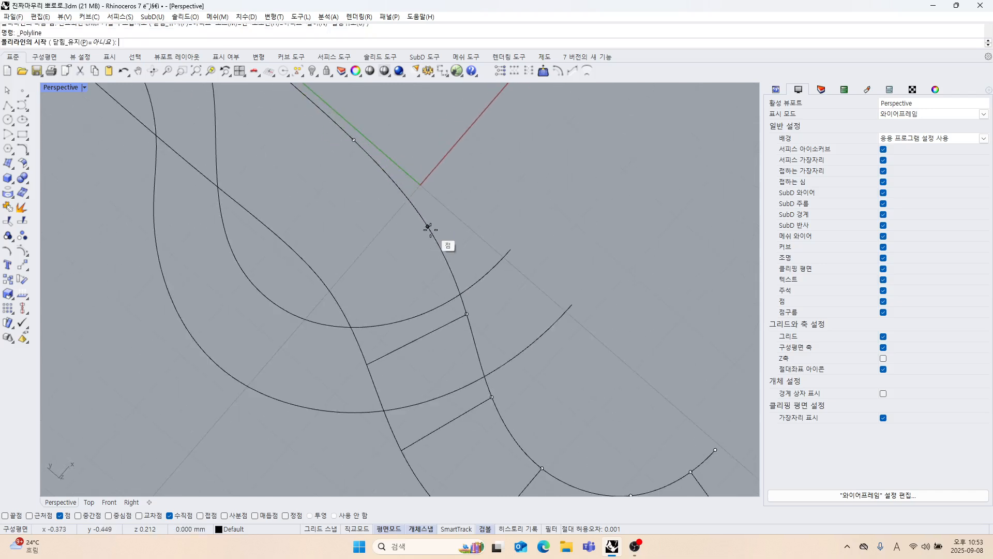
pyautogui.click(427, 227)
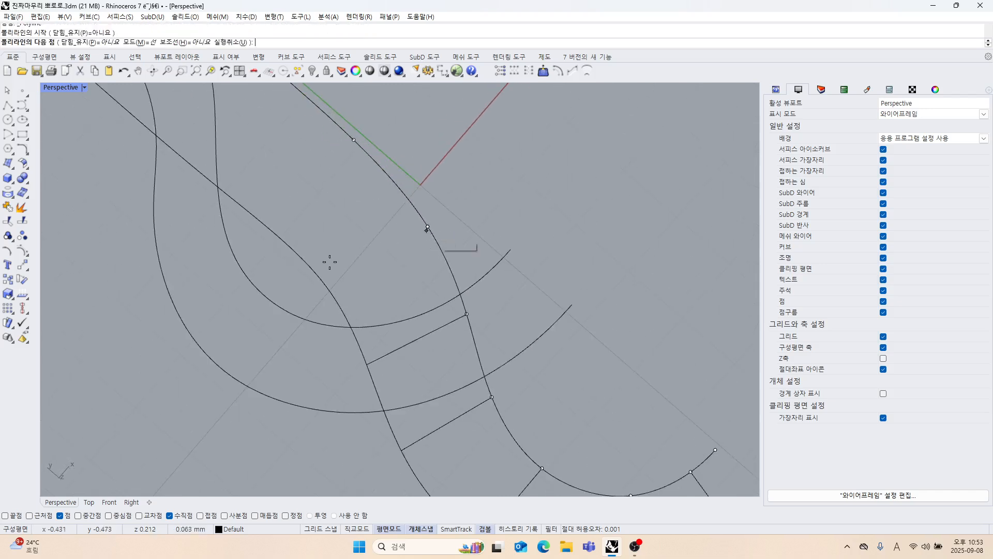
pyautogui.click(332, 291)
pyautogui.rightClick(333, 289)
# Draw a seventh cross line from the inner curve's eighth edit point perpendicular to the outer curve.
pyautogui.scroll(-5, 362, 243)
pyautogui.keyDown('shift'); pyautogui.moveTo(362, 243); pyautogui.dragTo(386, 282, button='right'); pyautogui.keyUp('shift')
pyautogui.rightClick(394, 260)
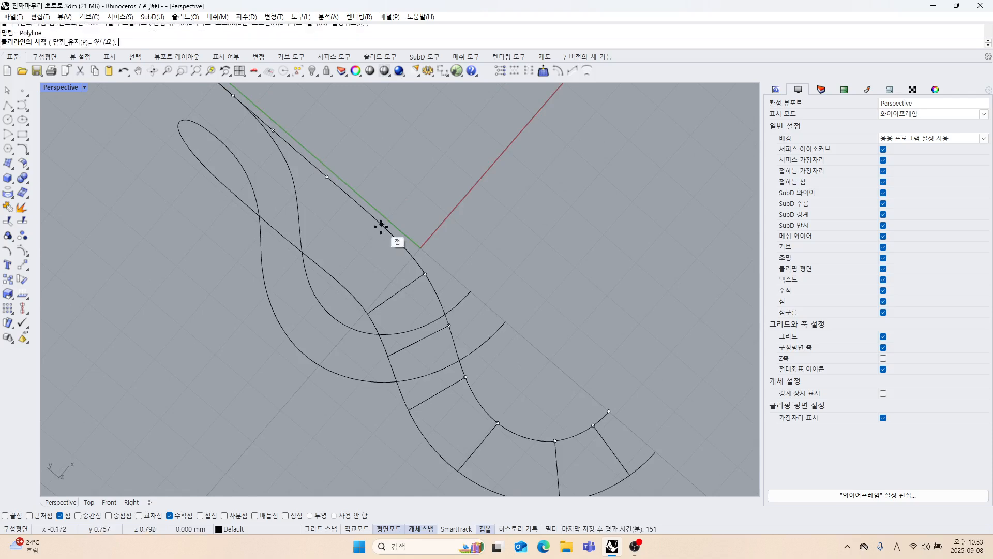
pyautogui.click(381, 225)
pyautogui.click(332, 278)
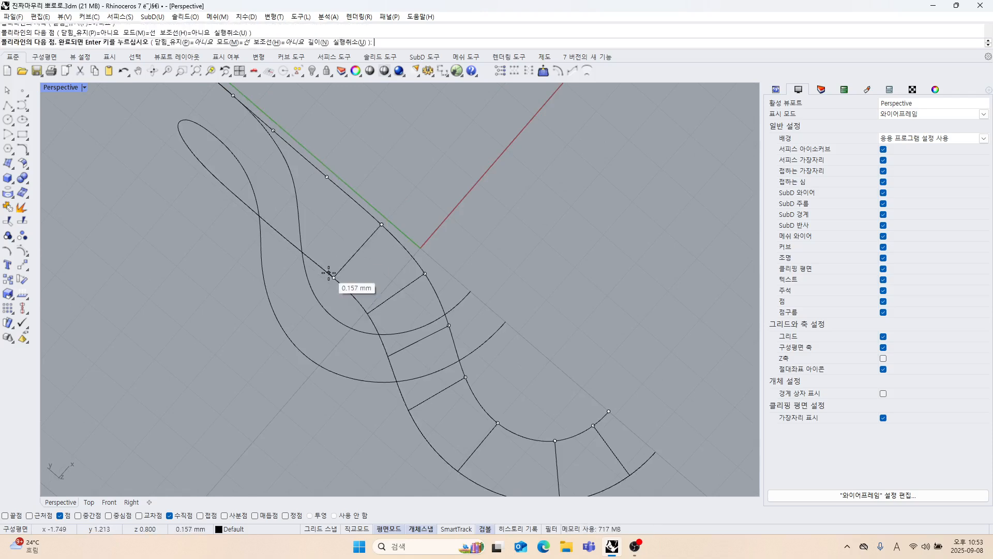
pyautogui.rightClick(347, 278)
# Draw an eighth cross line from the inner curve's ninth edit point perpendicular to the outer curve.
pyautogui.moveTo(346, 279)
pyautogui.mouseDown(button='right')
pyautogui.moveTo(361, 253)
pyautogui.moveTo(479, 262)
pyautogui.moveTo(346, 287)
pyautogui.mouseUp(button='right')
pyautogui.scroll(5, 408, 276)
pyautogui.rightClick(329, 290)
pyautogui.click(255, 324)
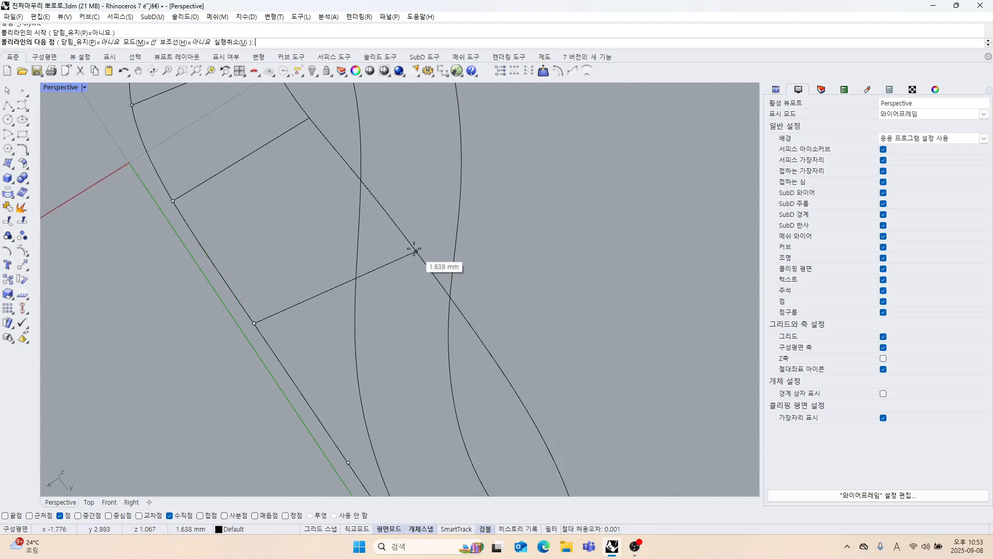
pyautogui.click(397, 228)
pyautogui.rightClick(396, 222)
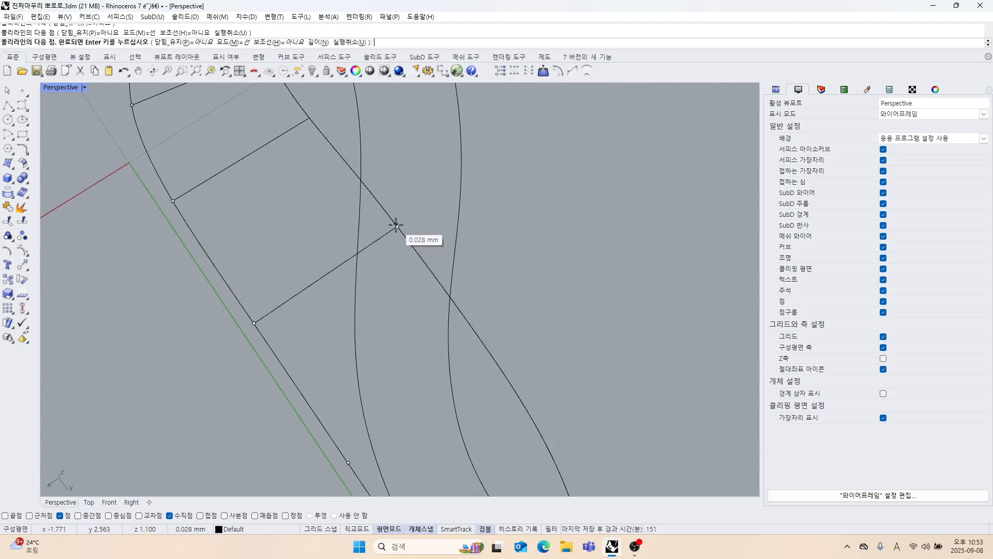
# Draw a ninth cross line from the inner curve's tenth edit point perpendicular to the outer curve.
pyautogui.moveTo(396, 223); pyautogui.dragTo(404, 245, button='right')
pyautogui.rightClick(369, 221)
pyautogui.click(367, 218)
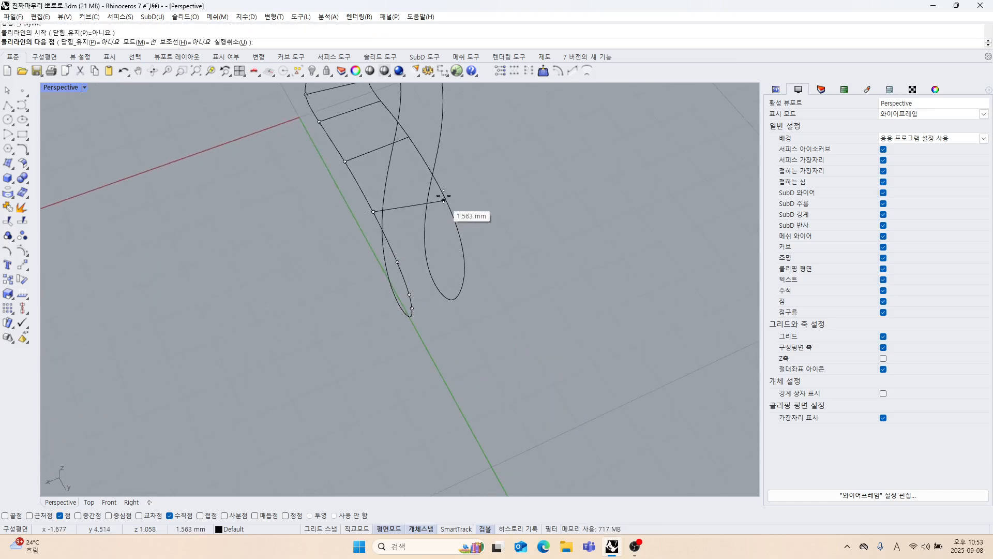
pyautogui.click(439, 189)
pyautogui.rightClick(440, 224)
# Draw a tenth cross line from the inner curve's eleventh edit point perpendicular to the outer curve.
pyautogui.moveTo(453, 275); pyautogui.dragTo(433, 235, button='right')
pyautogui.rightClick(433, 234)
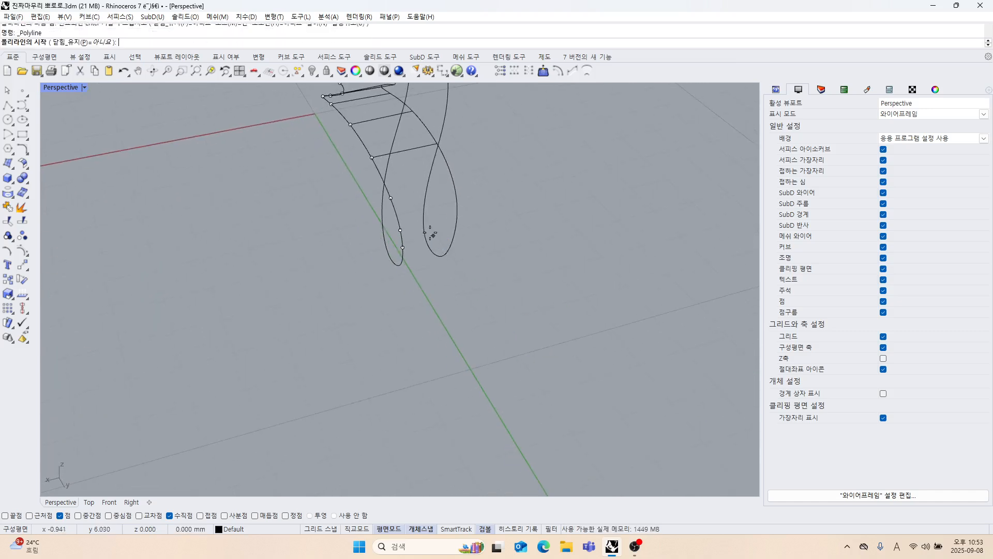
pyautogui.click(391, 198)
pyautogui.click(455, 195)
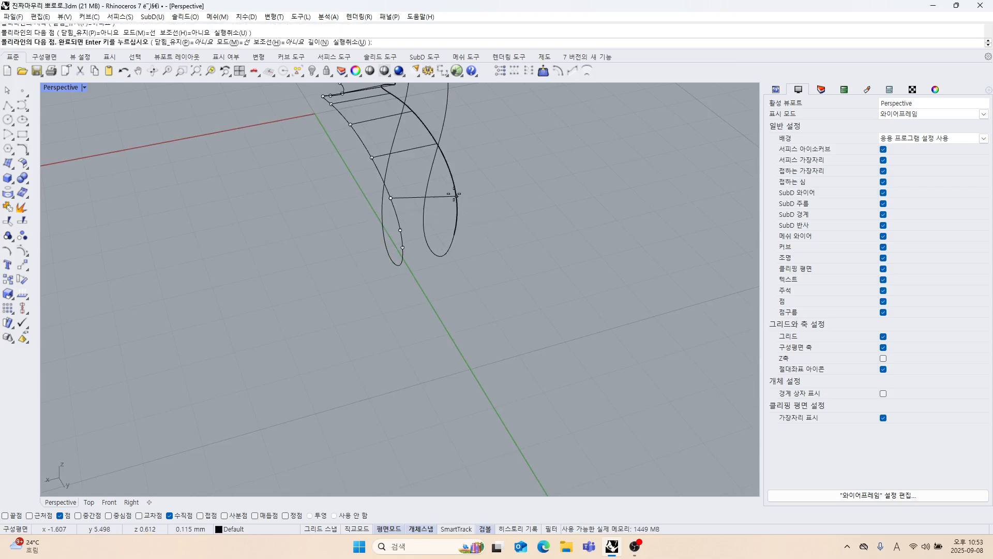
pyautogui.moveTo(459, 221); pyautogui.dragTo(483, 234, button='right')
pyautogui.rightClick(441, 257)
# Draw a cross line from the inner curve's twelfth edit point to the outer curve near the loop's end.
pyautogui.rightClick(483, 234)
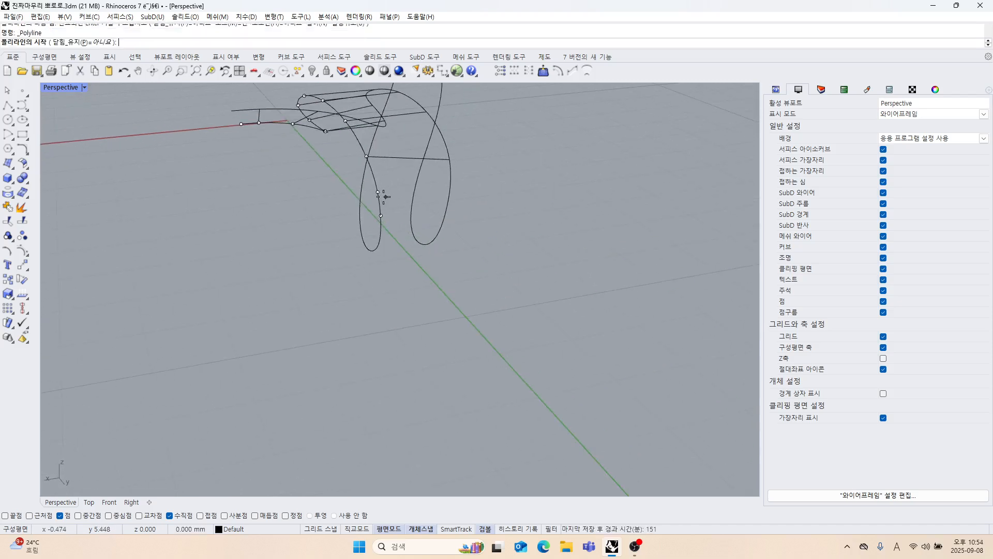
pyautogui.click(377, 192)
pyautogui.click(454, 203)
pyautogui.rightClick(455, 214)
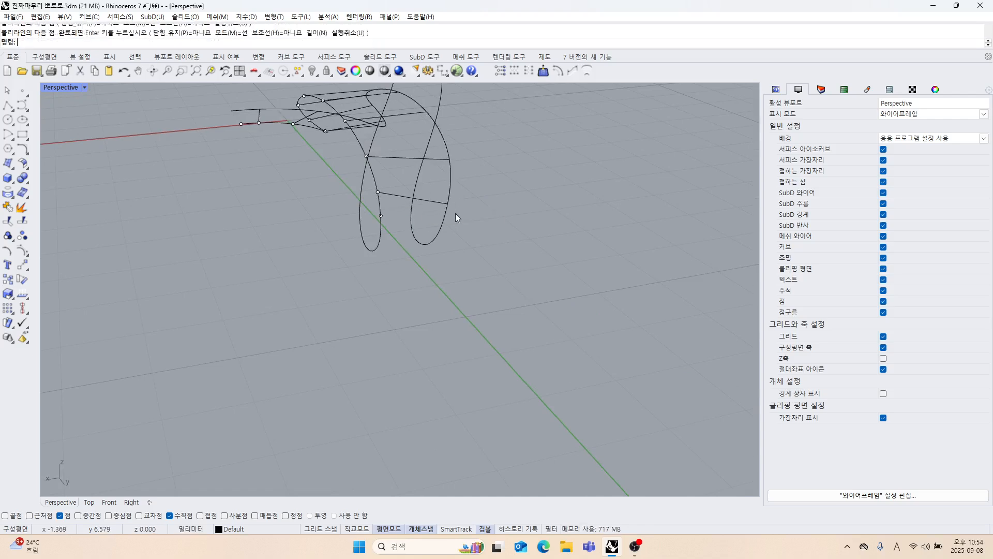
# Draw a cross line from the inner curve's last edit point before the loop's end perpendicular to the outer curve.
pyautogui.moveTo(455, 215); pyautogui.dragTo(391, 230, button='right')
pyautogui.rightClick(391, 231)
pyautogui.click(365, 196)
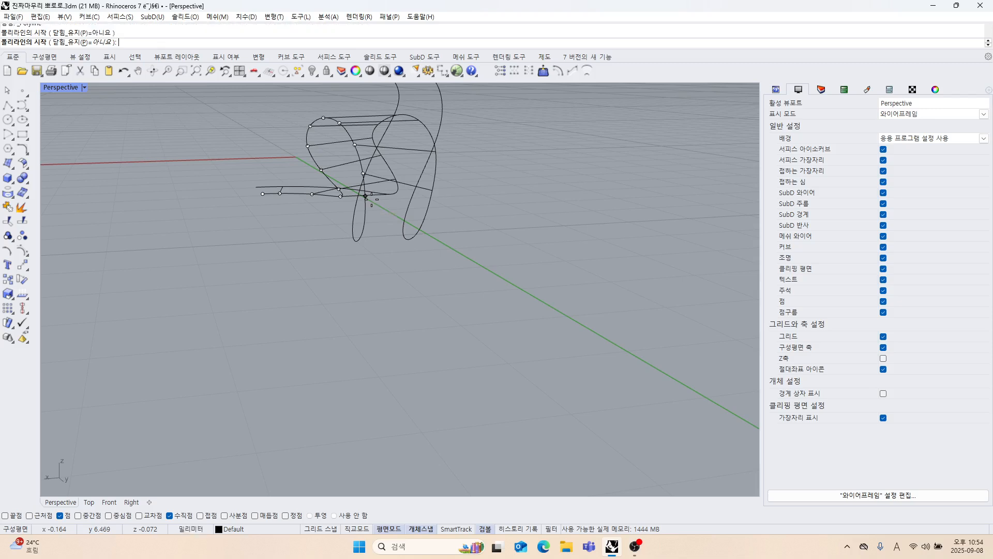
pyautogui.scroll(3, 427, 209)
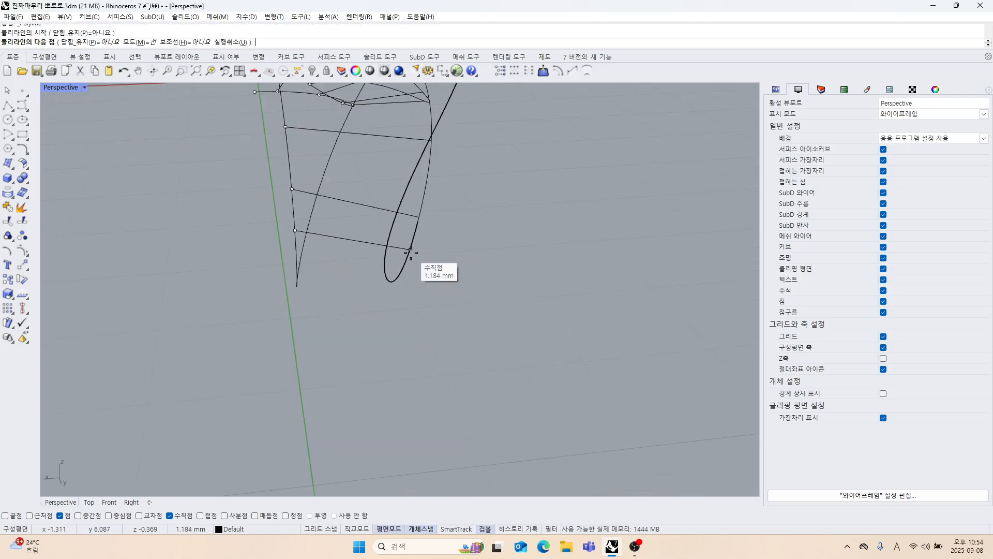
pyautogui.click(410, 252)
pyautogui.rightClick(406, 250)
# Undo the last two cross lines near the loop's end.
pyautogui.moveTo(406, 249); pyautogui.dragTo(358, 238, button='right')
pyautogui.click(345, 160)
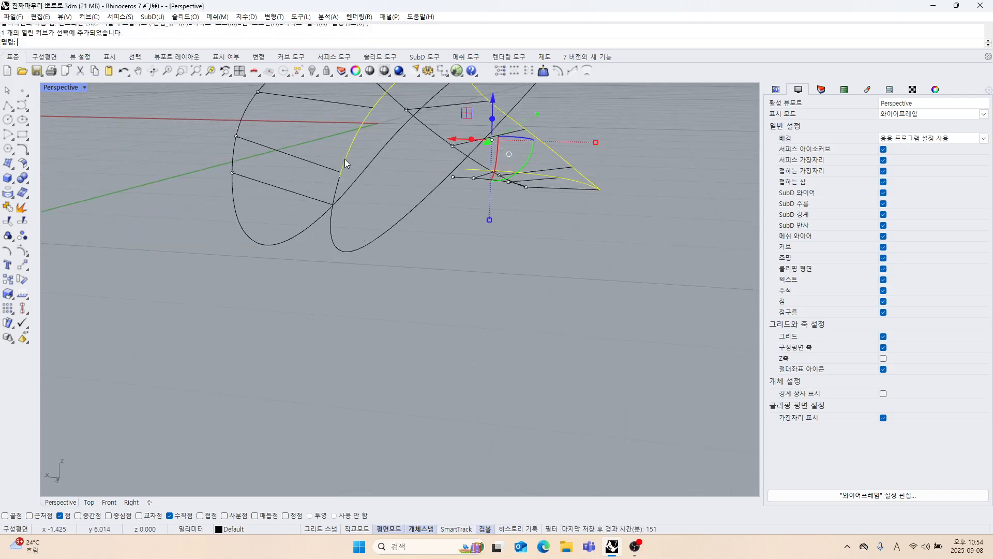
pyautogui.moveTo(339, 194); pyautogui.dragTo(388, 262, button='right')
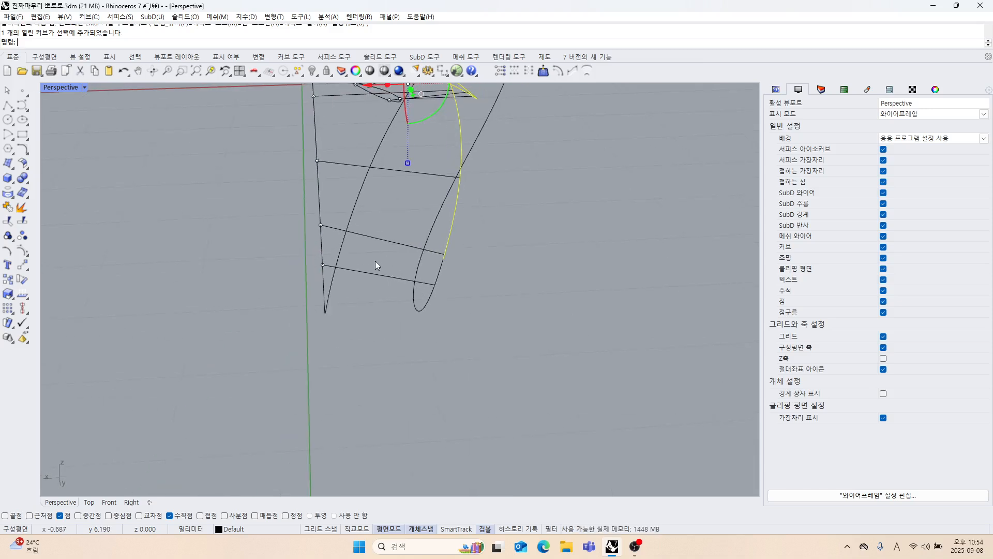
pyautogui.hotkey('ctrl', 'z')
pyautogui.hotkey('ctrl', 'z')
# Display the edit points of the outer upper curve in place of its control points.
pyautogui.moveTo(505, 288); pyautogui.dragTo(351, 284, button='right')
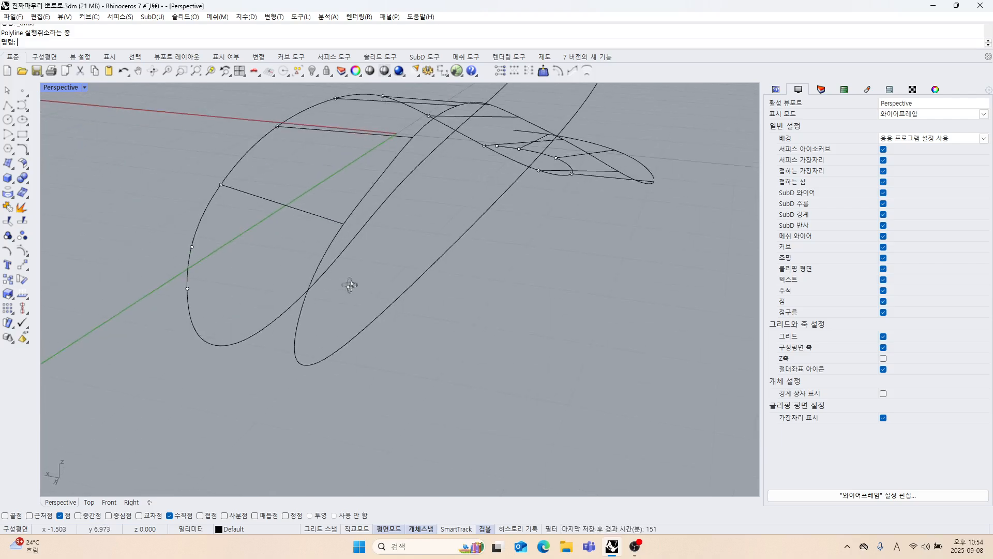
pyautogui.click(359, 208)
pyautogui.click(22, 252)
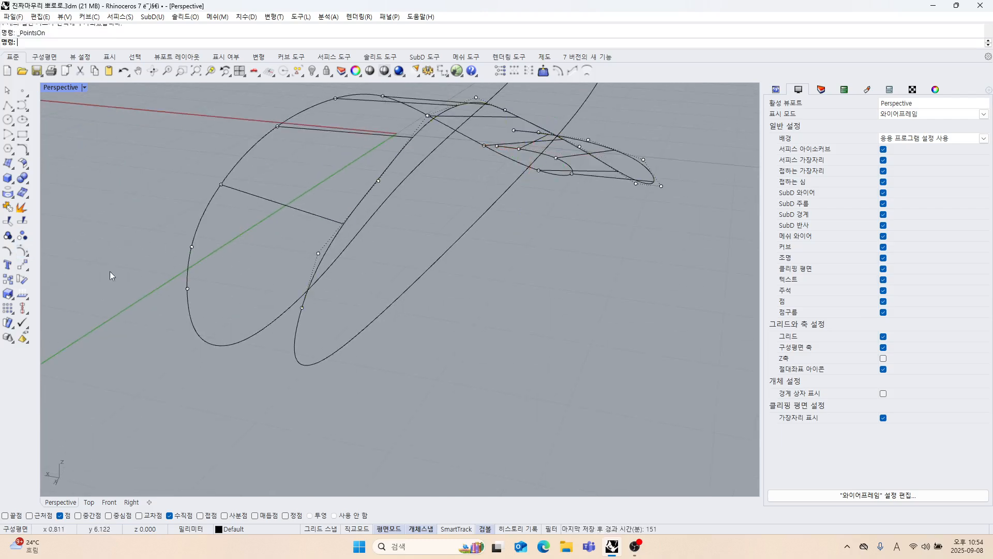
pyautogui.moveTo(109, 271); pyautogui.dragTo(137, 253, button='right')
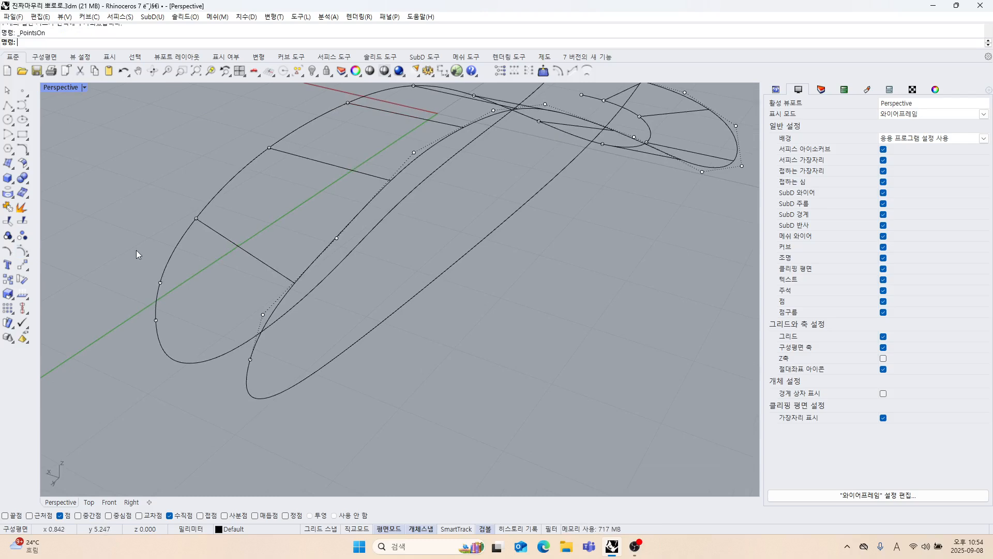
pyautogui.click(29, 256)
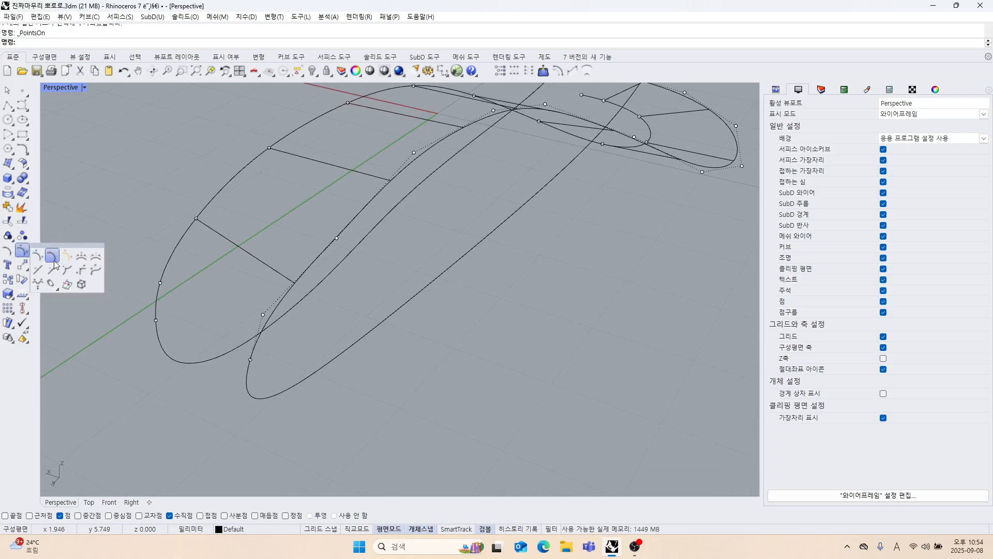
pyautogui.click(53, 258)
pyautogui.click(306, 269)
pyautogui.rightClick(325, 292)
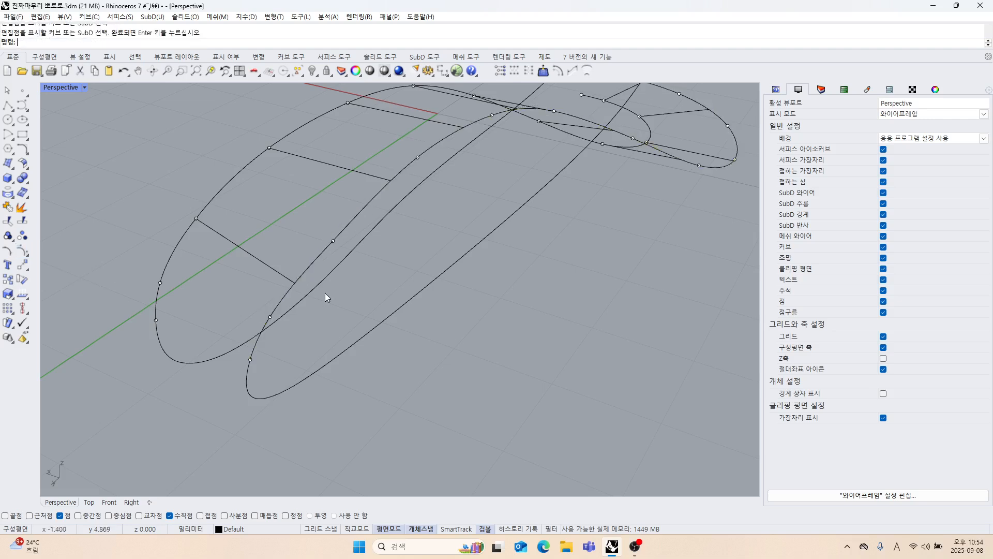
# Use only the End object snap to move three outer-curve edit points onto the outer ends of the tenth, ninth and eighth cross lines.
pyautogui.moveTo(333, 241); pyautogui.dragTo(361, 302)
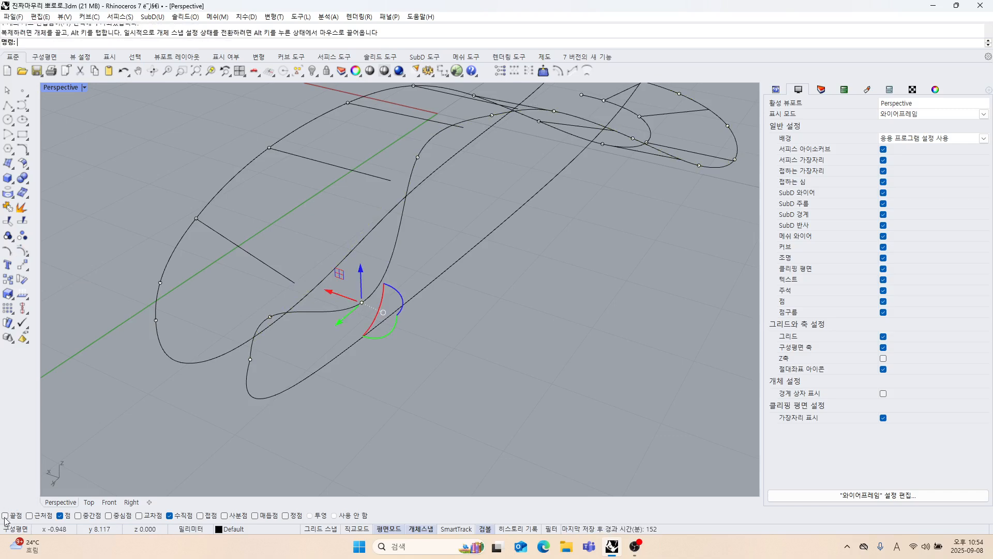
pyautogui.moveTo(361, 303); pyautogui.dragTo(295, 283)
pyautogui.moveTo(478, 223); pyautogui.dragTo(436, 276, button='right')
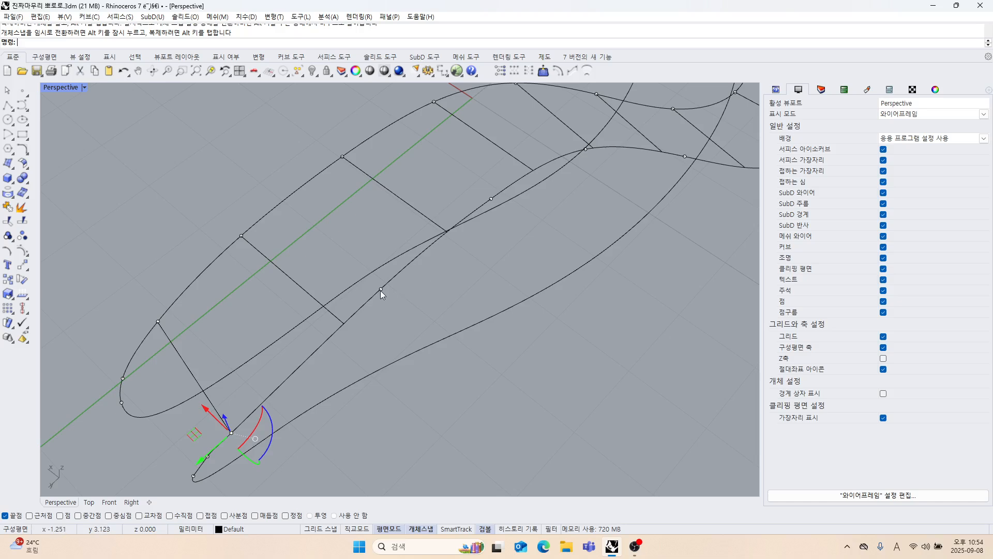
pyautogui.moveTo(381, 290); pyautogui.dragTo(344, 323)
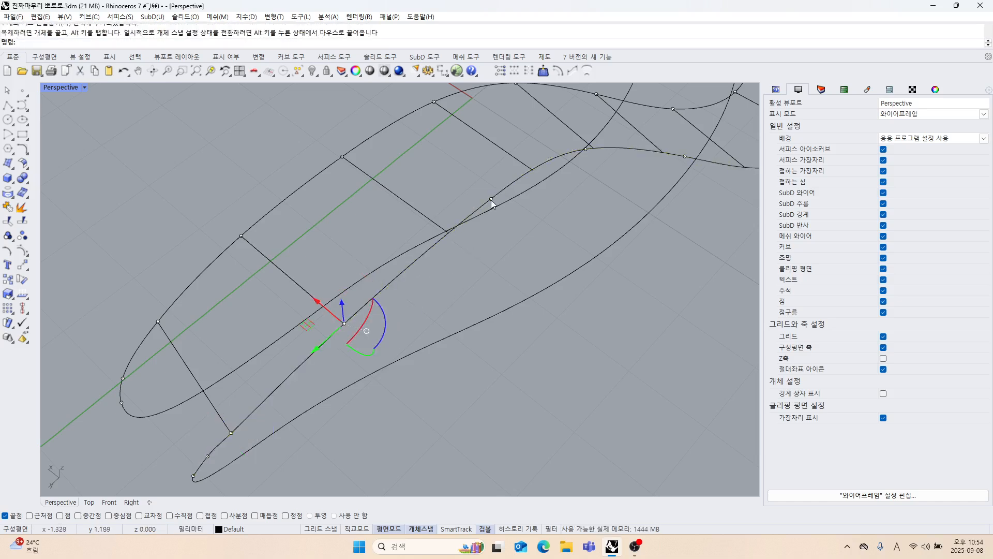
pyautogui.moveTo(492, 200); pyautogui.dragTo(449, 234)
# Move the next two outer-curve edit points onto the outer ends of the seventh and sixth cross lines.
pyautogui.moveTo(449, 234); pyautogui.dragTo(575, 242, button='right')
pyautogui.moveTo(602, 244); pyautogui.dragTo(529, 257)
pyautogui.moveTo(529, 257); pyautogui.dragTo(591, 286, button='right')
pyautogui.moveTo(616, 329); pyautogui.dragTo(558, 339, button='right')
pyautogui.keyDown('shift'); pyautogui.moveTo(672, 380); pyautogui.dragTo(541, 345, button='right'); pyautogui.keyUp('shift')
# Move the two outer-curve edit points nearest the open end onto the outer ends of the first and second cross lines.
pyautogui.scroll(4, 571, 335)
pyautogui.keyDown('shift'); pyautogui.moveTo(568, 380); pyautogui.dragTo(562, 326, button='right'); pyautogui.keyUp('shift')
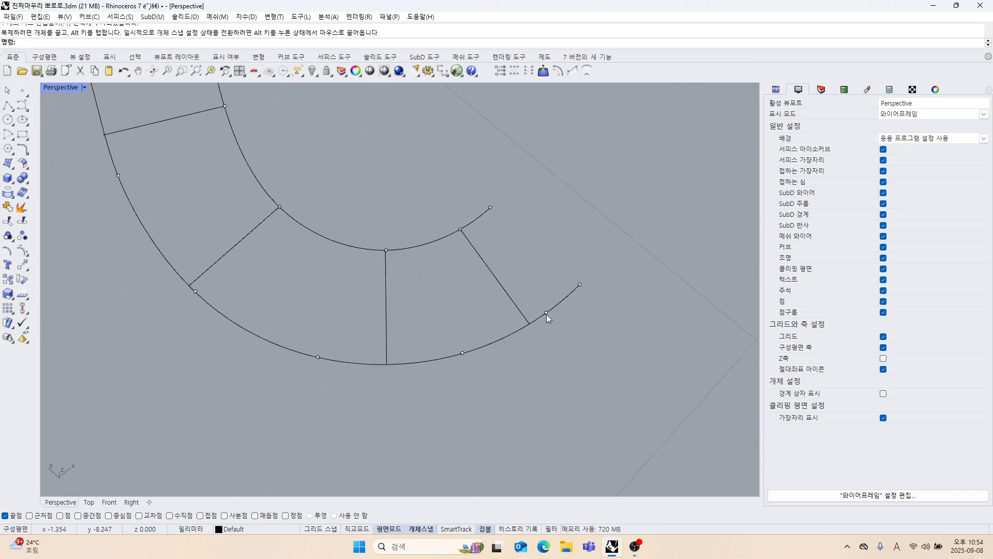
pyautogui.moveTo(546, 313); pyautogui.dragTo(529, 324)
pyautogui.moveTo(527, 334); pyautogui.dragTo(507, 359, button='right')
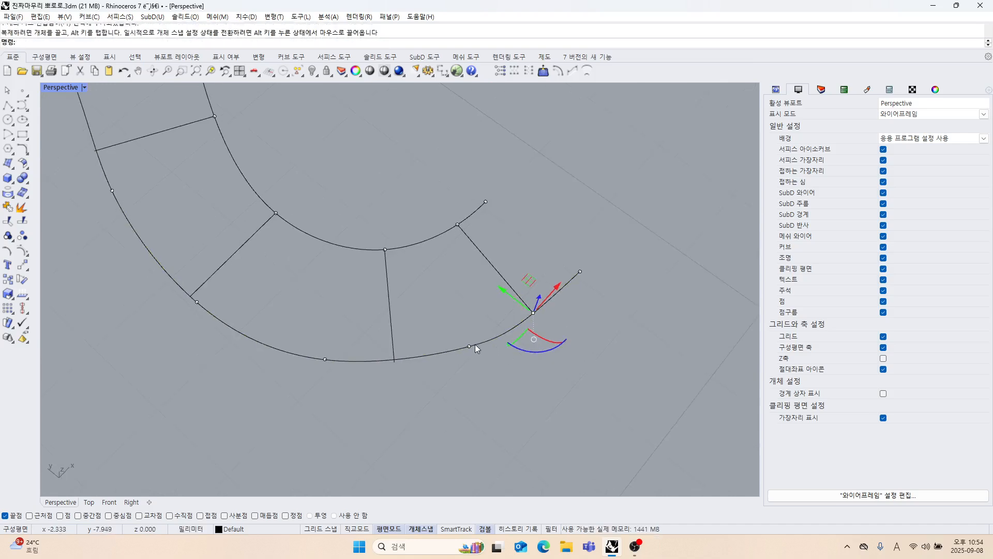
pyautogui.moveTo(475, 344); pyautogui.dragTo(395, 361)
# Move the outer curve's sixth edit point onto the outer end of the fifth cross line.
pyautogui.moveTo(394, 361); pyautogui.dragTo(462, 373, button='right')
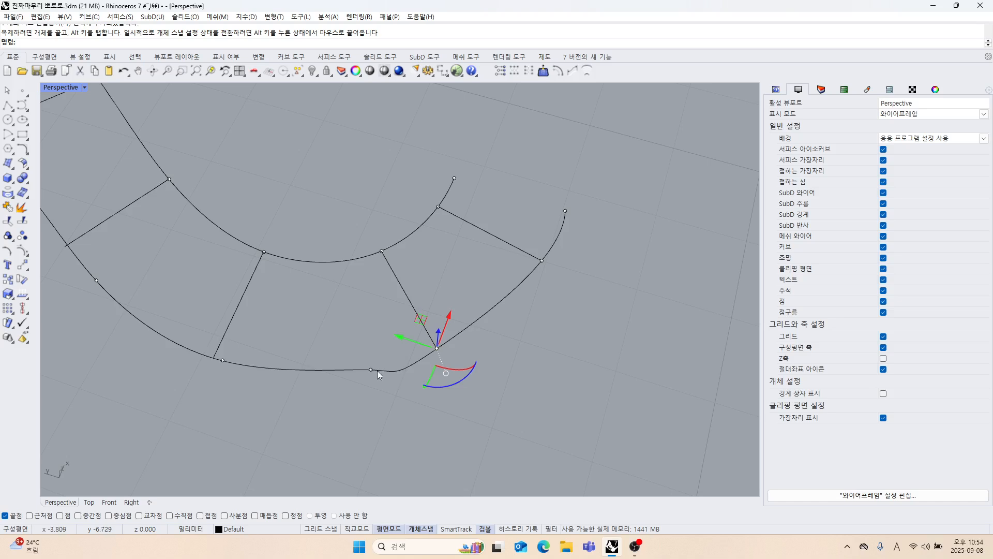
pyautogui.moveTo(377, 370); pyautogui.dragTo(486, 322, button='right')
pyautogui.click(485, 322)
pyautogui.moveTo(485, 322); pyautogui.dragTo(360, 295)
pyautogui.click(585, 335)
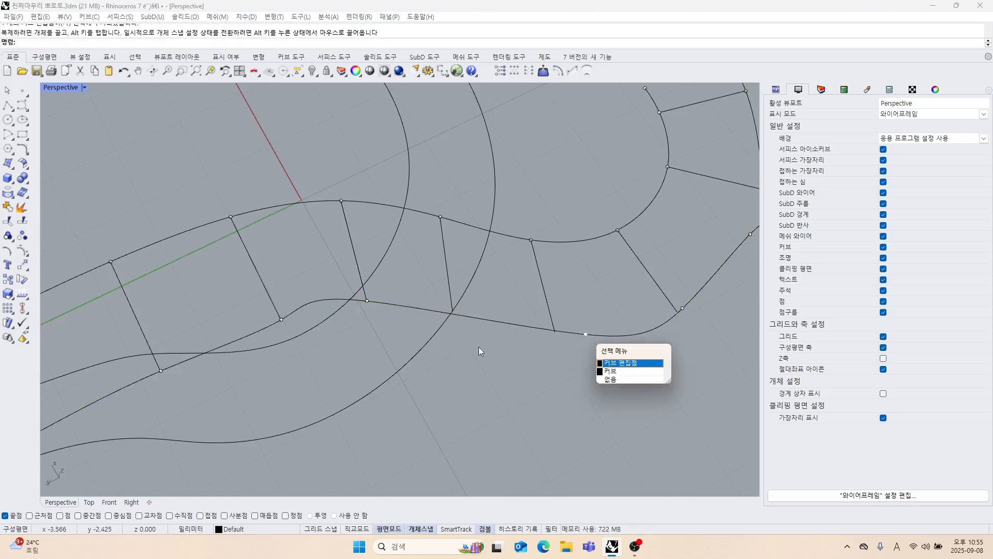
pyautogui.click(608, 365)
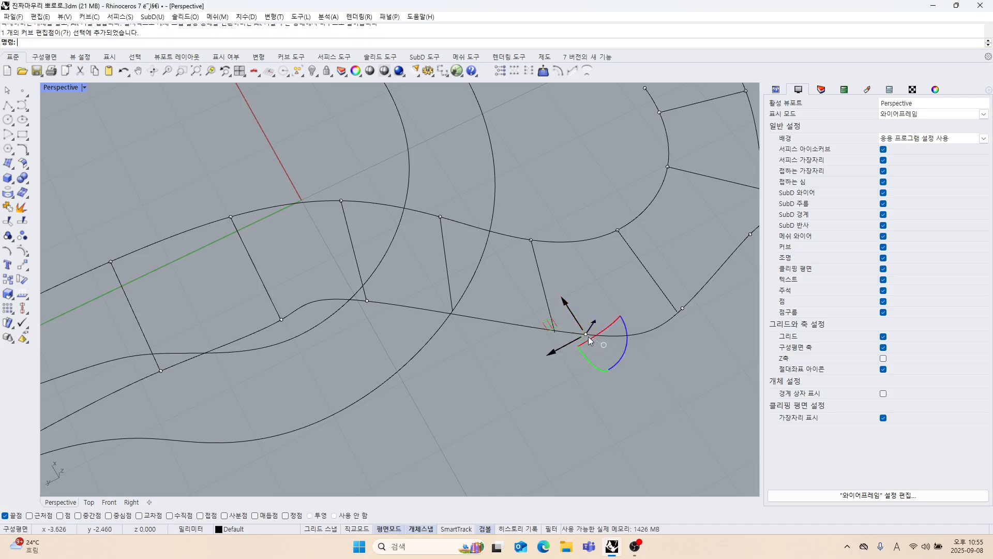
pyautogui.moveTo(588, 334); pyautogui.dragTo(462, 370)
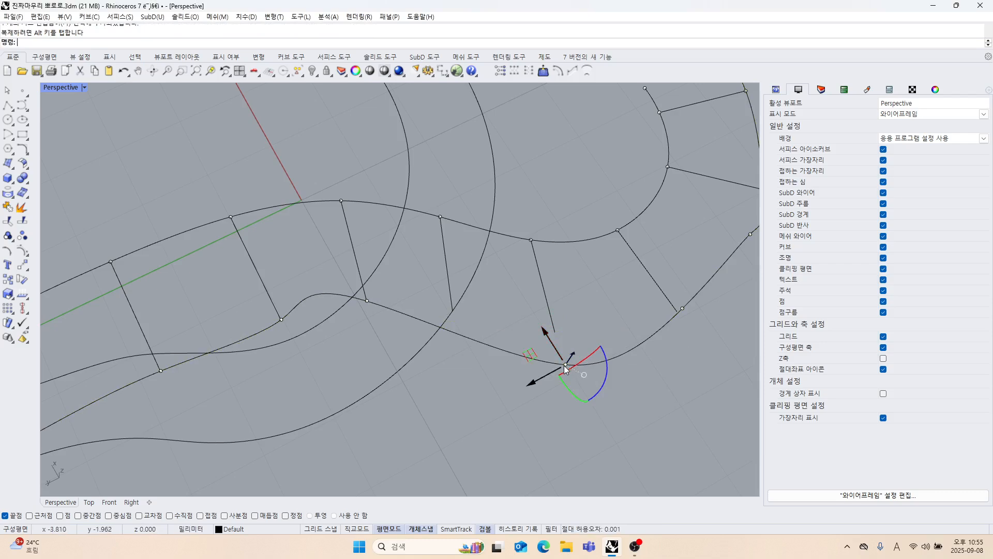
pyautogui.moveTo(565, 368); pyautogui.dragTo(457, 326)
# Move the remaining two outer-curve edit points onto the outer ends of the fourth and third cross lines.
pyautogui.scroll(-5, 461, 336)
pyautogui.scroll(3, 548, 381)
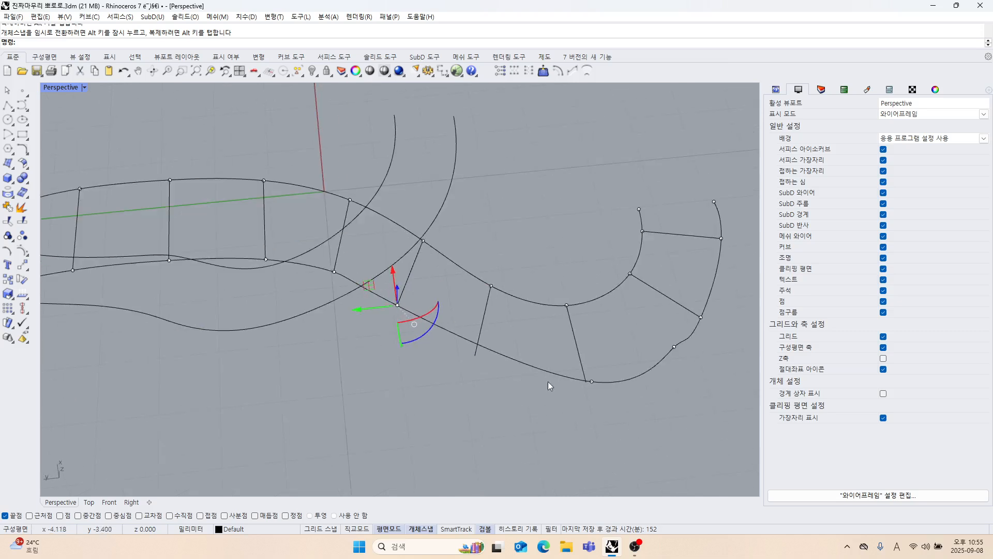
pyautogui.click(592, 382)
pyautogui.moveTo(593, 382); pyautogui.dragTo(475, 355)
pyautogui.moveTo(673, 348); pyautogui.dragTo(585, 382)
pyautogui.click(646, 419)
pyautogui.scroll(-2, 535, 375)
pyautogui.moveTo(535, 376); pyautogui.dragTo(399, 296, button='right')
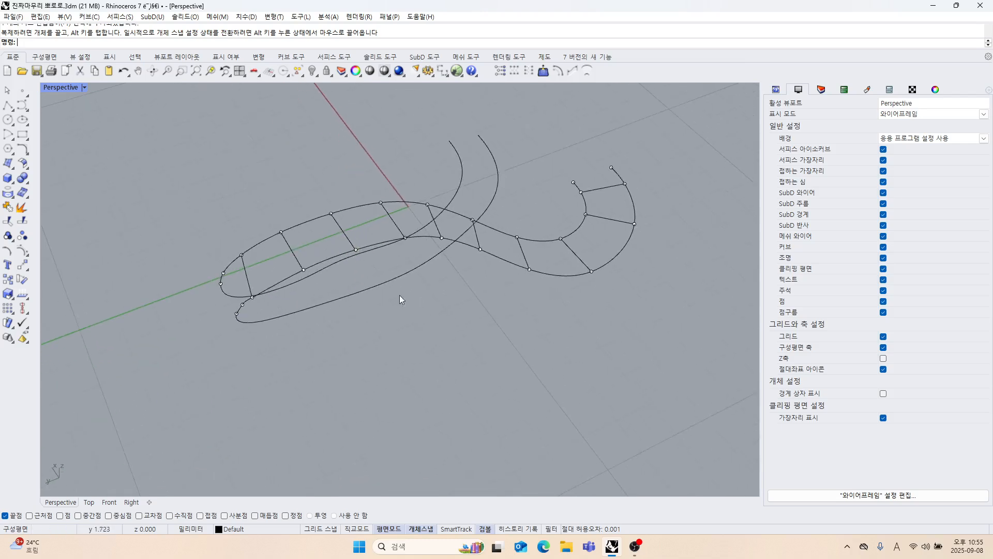
# Delete all the perpendicular cross lines between the inner and outer strand curves.
pyautogui.moveTo(346, 215); pyautogui.dragTo(391, 306, button='right')
pyautogui.click(399, 300)
pyautogui.keyDown('shift'); pyautogui.click(347, 301); pyautogui.keyUp('shift')
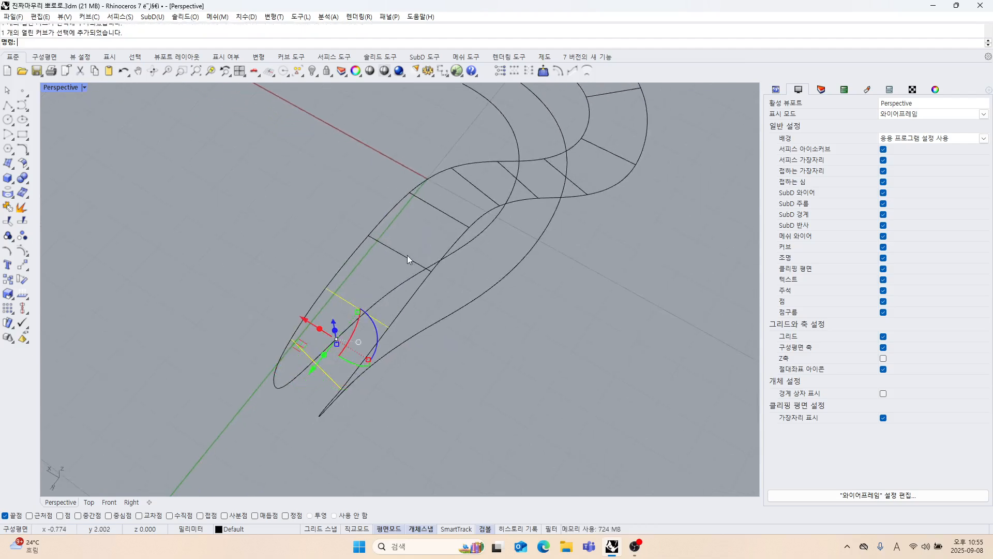
pyautogui.moveTo(450, 253); pyautogui.dragTo(598, 318, button='right')
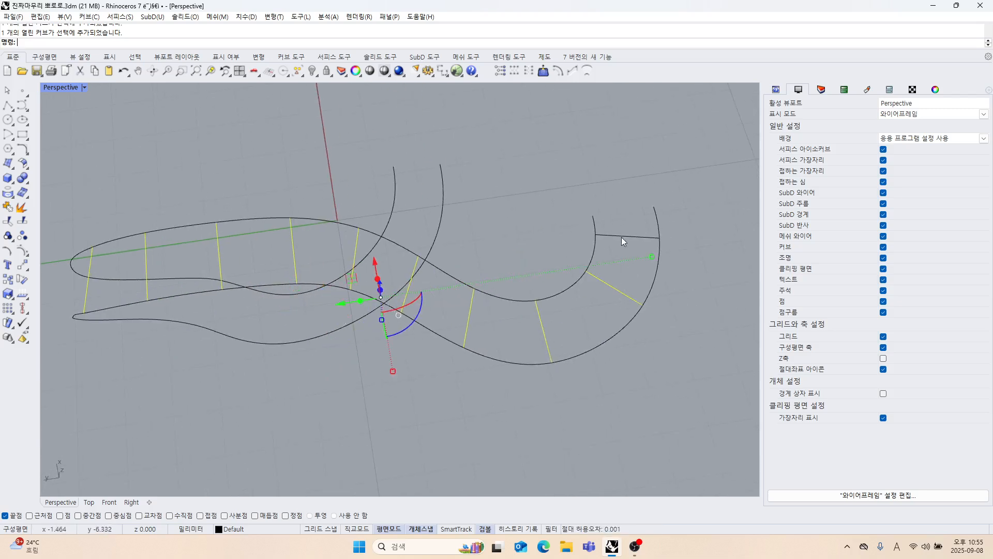
pyautogui.press('Delete')
pyautogui.scroll(-5, 541, 262)
# Show the control points of the inner and outer curves that the cross lines had connected.
pyautogui.moveTo(541, 263); pyautogui.dragTo(388, 268, button='right')
pyautogui.scroll(4, 488, 257)
pyautogui.keyDown('shift'); pyautogui.moveTo(388, 269); pyautogui.dragTo(495, 290, button='right'); pyautogui.keyUp('shift')
pyautogui.scroll(3, 486, 304)
pyautogui.moveTo(494, 288); pyautogui.dragTo(492, 275)
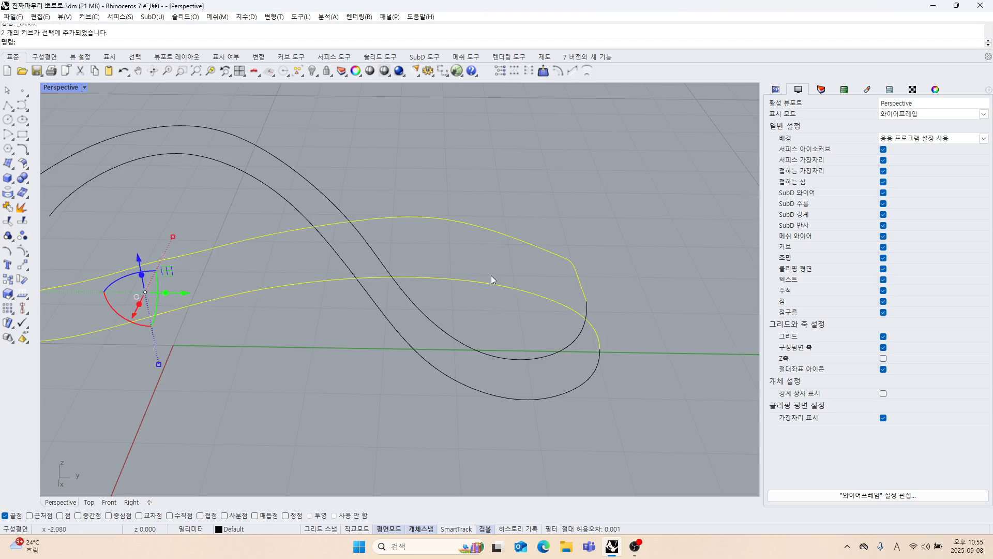
pyautogui.moveTo(492, 275); pyautogui.dragTo(283, 258, button='right')
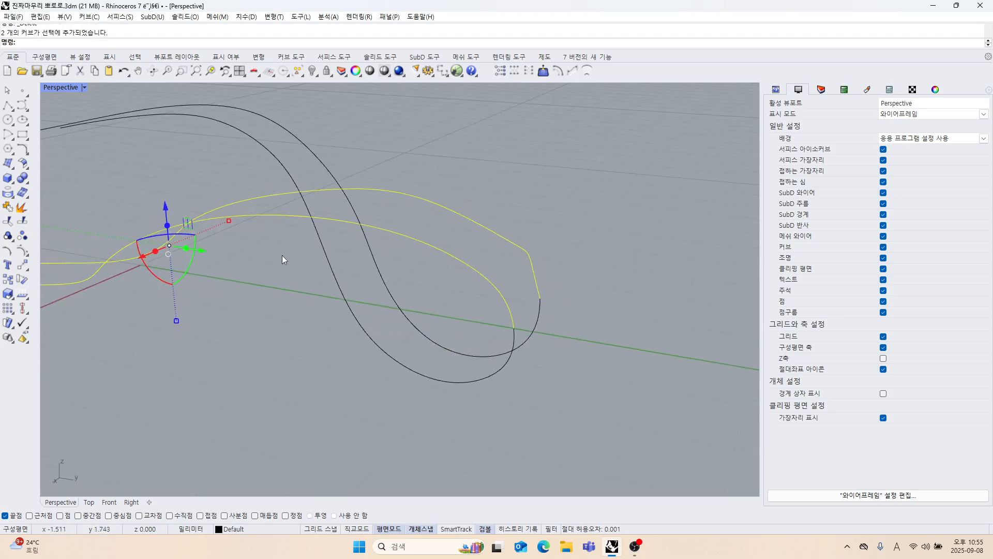
pyautogui.click(22, 251)
pyautogui.scroll(5, 503, 292)
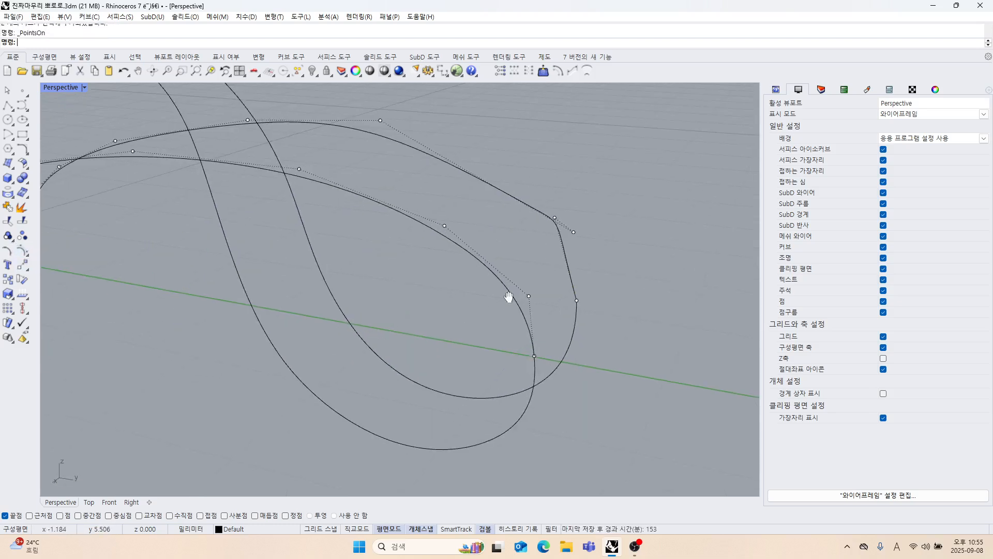
# Try to smooth the outer curve's kink by moving its two control points next to the loop end, then undo the moves.
pyautogui.moveTo(524, 303); pyautogui.dragTo(296, 289, button='right')
pyautogui.scroll(5, 269, 283)
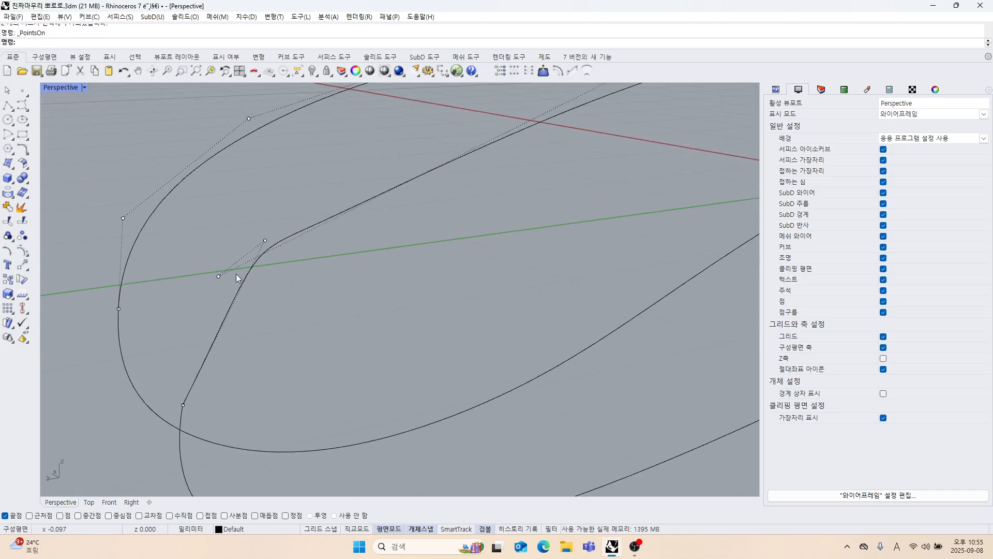
pyautogui.moveTo(221, 274); pyautogui.dragTo(331, 221)
pyautogui.moveTo(265, 242); pyautogui.dragTo(218, 269)
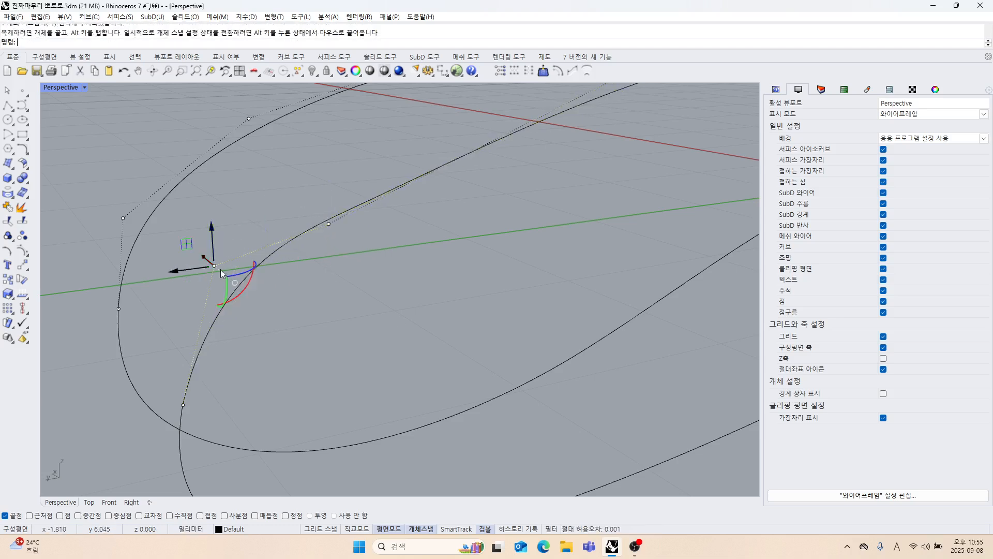
pyautogui.click(358, 295)
pyautogui.scroll(-5, 358, 296)
pyautogui.moveTo(359, 299); pyautogui.dragTo(528, 313, button='right')
pyautogui.moveTo(520, 301); pyautogui.dragTo(548, 319)
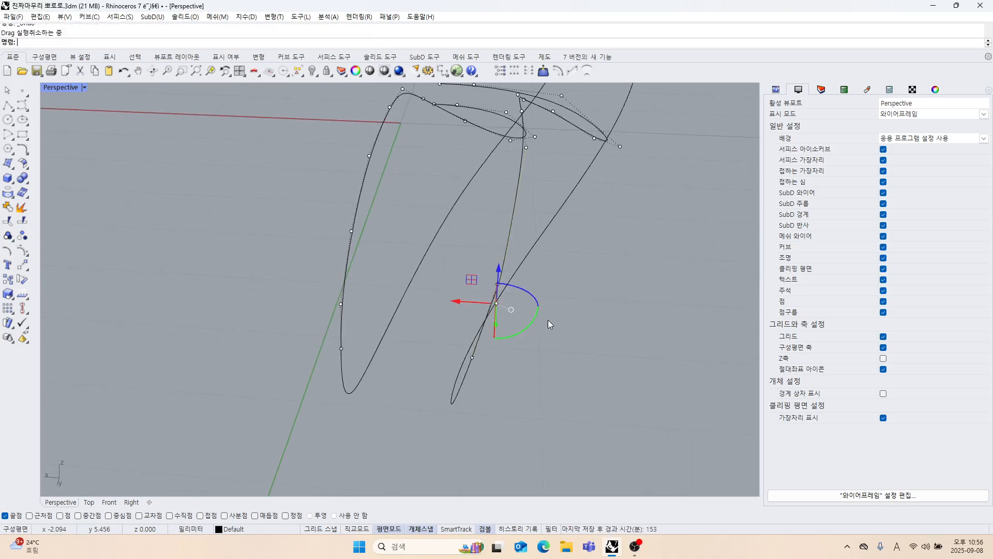
pyautogui.hotkey('ctrl', 'z')
# Show all four viewports and separate the outer curve's two bunched control points in the Right view to soften the kink.
pyautogui.scroll(10, 414, 286)
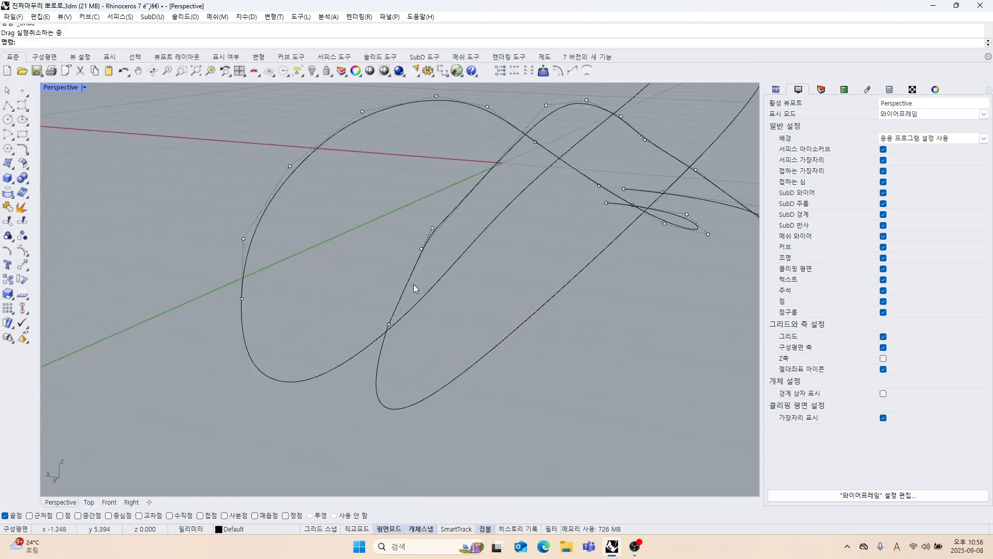
pyautogui.scroll(3, 411, 295)
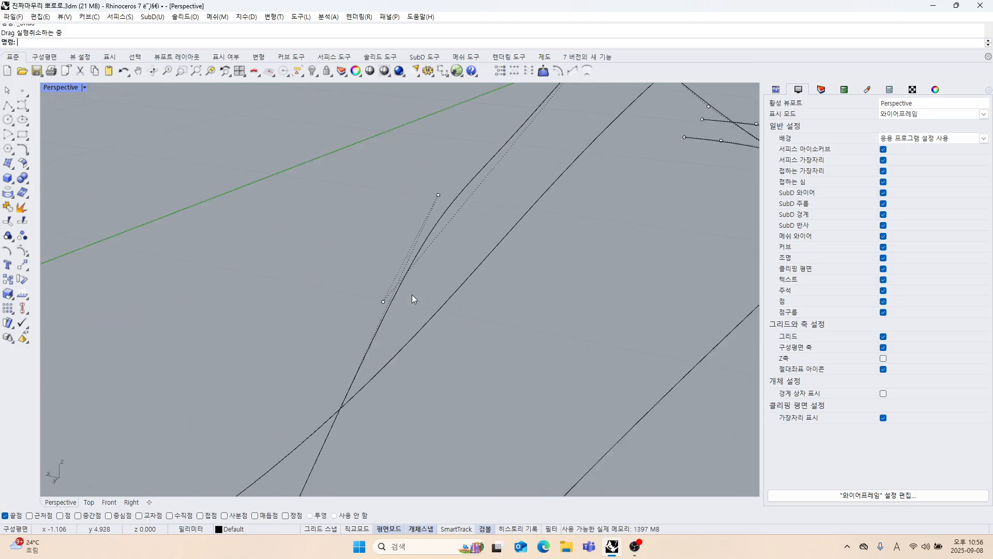
pyautogui.scroll(-4, 412, 293)
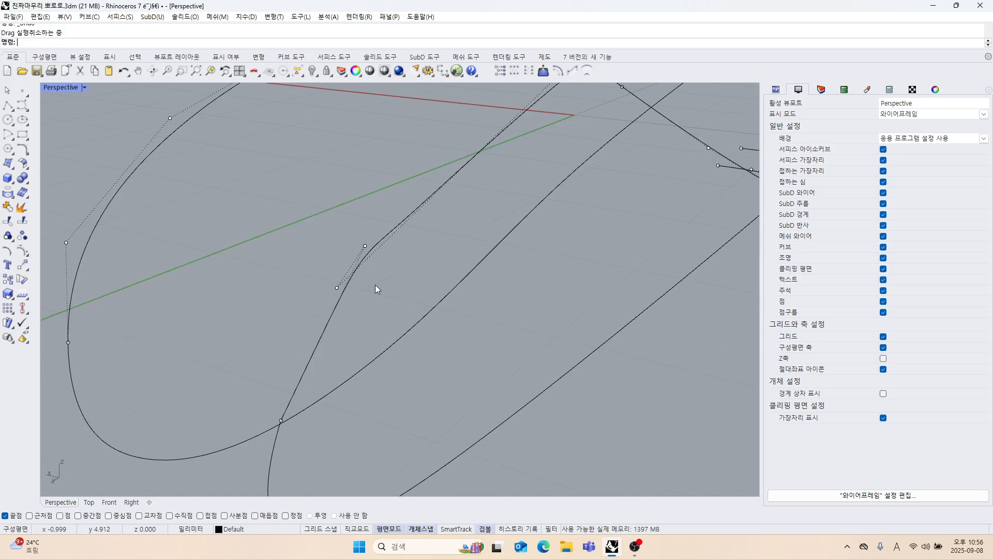
pyautogui.moveTo(339, 287); pyautogui.dragTo(346, 248, button='right')
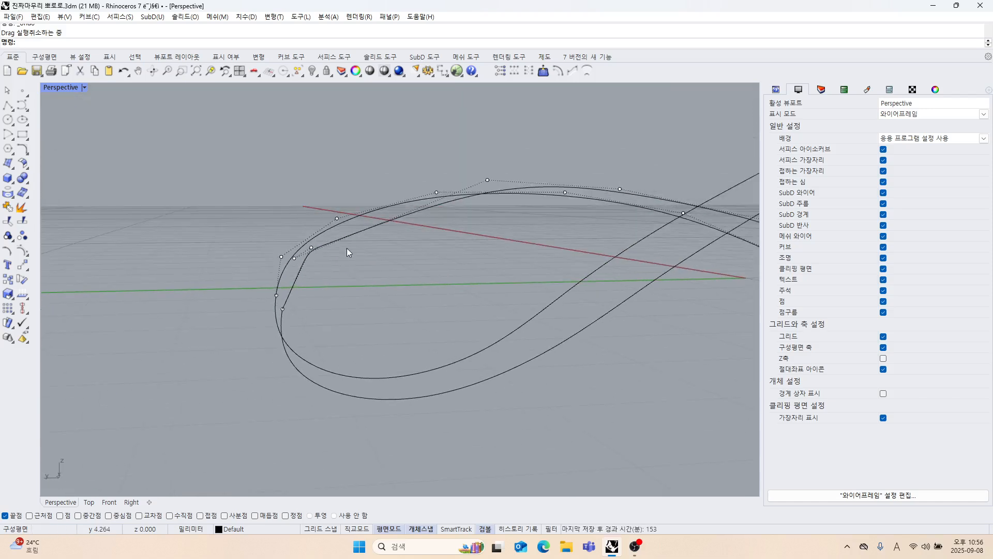
pyautogui.doubleClick(59, 89)
pyautogui.scroll(5, 638, 373)
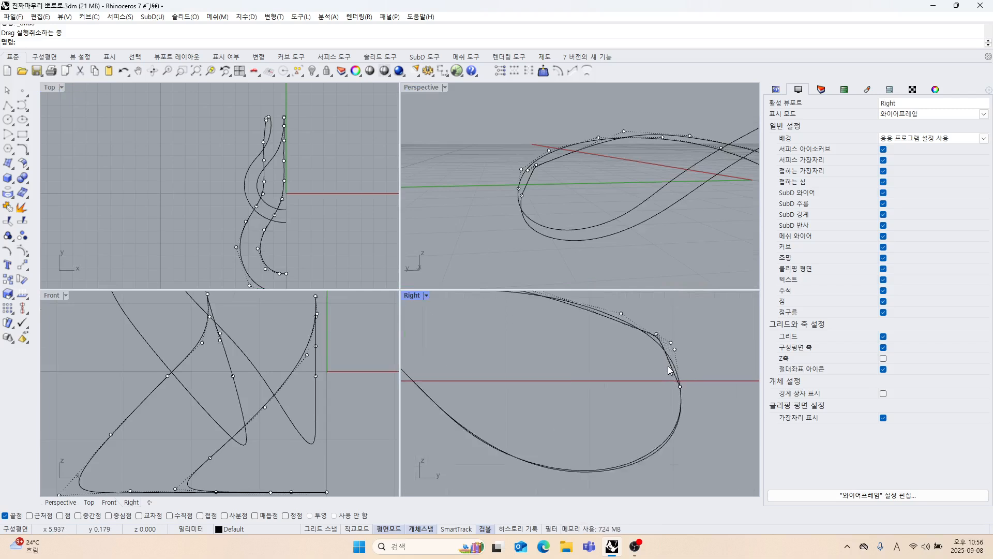
pyautogui.scroll(6, 669, 369)
pyautogui.moveTo(621, 417); pyautogui.dragTo(575, 406, button='right')
pyautogui.moveTo(597, 385); pyautogui.dragTo(578, 390)
pyautogui.scroll(-4, 592, 407)
pyautogui.moveTo(592, 406); pyautogui.dragTo(595, 377, button='right')
pyautogui.moveTo(527, 250)
pyautogui.mouseDown(button='right')
pyautogui.moveTo(603, 261)
pyautogui.moveTo(539, 242)
pyautogui.mouseUp(button='right')
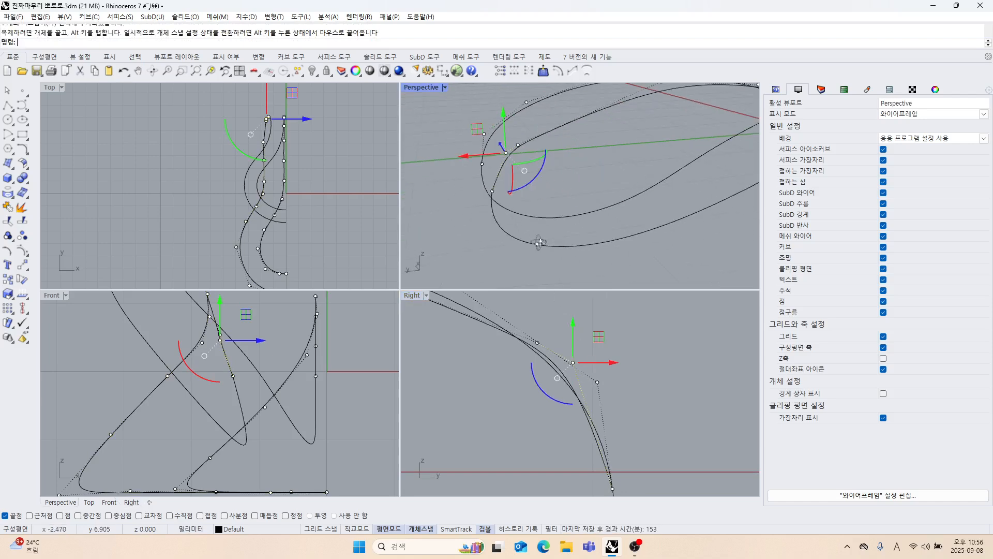
# Refine the same two outer-curve control points in the Right view so the curve follows the inner curve's arc.
pyautogui.scroll(2, 584, 392)
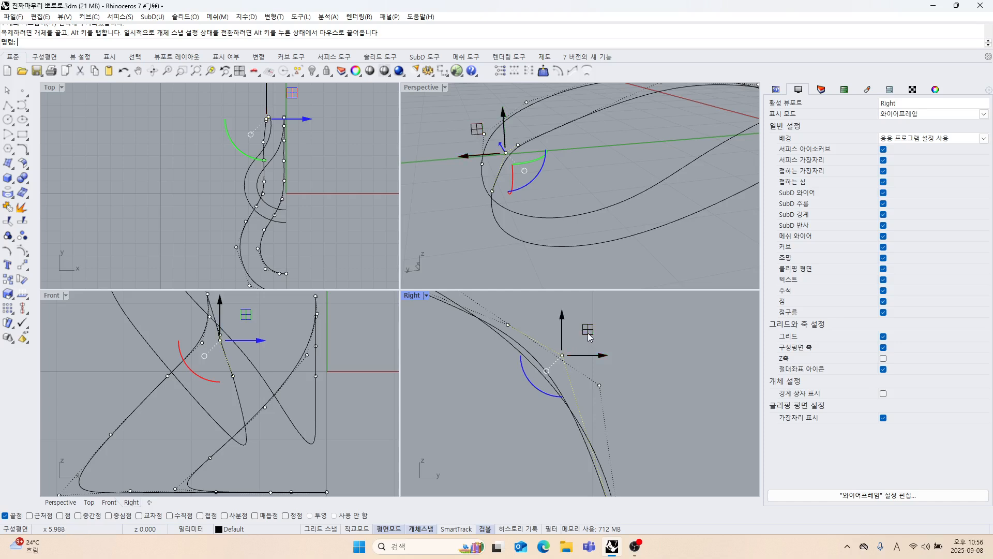
pyautogui.moveTo(588, 334); pyautogui.dragTo(608, 363)
pyautogui.scroll(-4, 564, 403)
pyautogui.moveTo(564, 402); pyautogui.dragTo(587, 422, button='right')
pyautogui.moveTo(551, 353); pyautogui.dragTo(563, 335)
pyautogui.click(660, 413)
pyautogui.scroll(-6, 659, 412)
pyautogui.moveTo(656, 408); pyautogui.dragTo(626, 374, button='right')
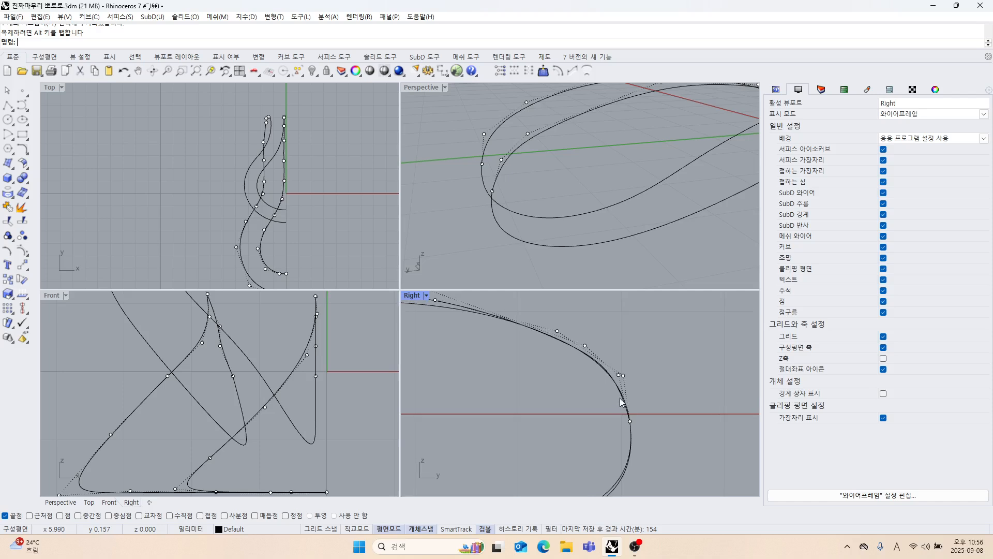
# Shift the outer curve's end point at the loop and the control point beside it slightly along X.
pyautogui.moveTo(562, 190); pyautogui.dragTo(625, 217, button='right')
pyautogui.click(638, 170)
pyautogui.moveTo(621, 171); pyautogui.dragTo(610, 172)
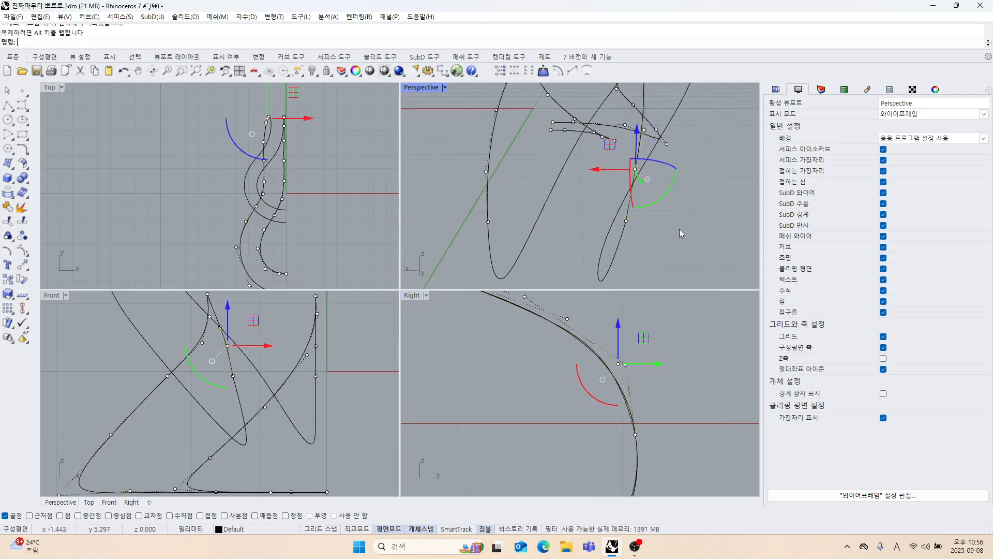
pyautogui.click(679, 228)
pyautogui.moveTo(678, 229); pyautogui.dragTo(610, 216, button='right')
pyautogui.click(610, 215)
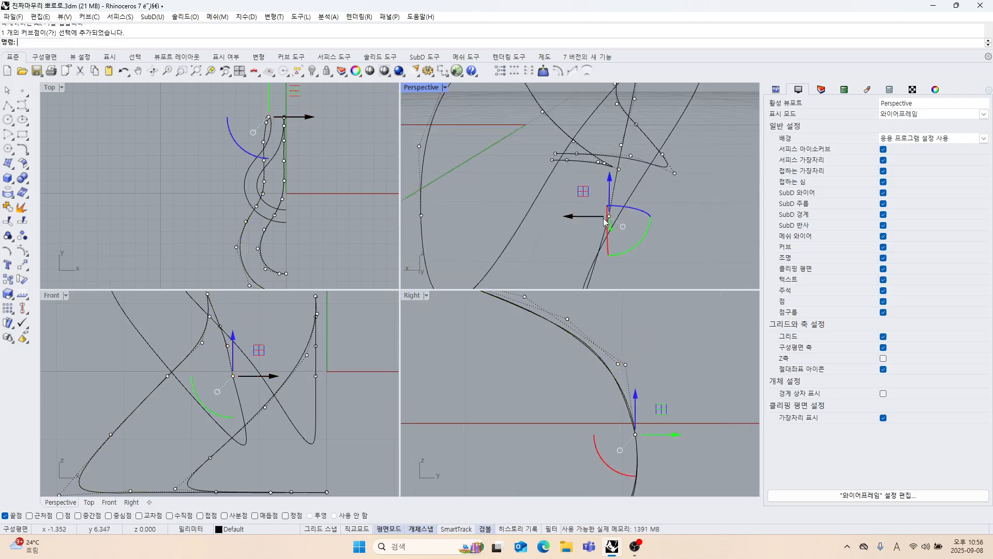
pyautogui.moveTo(573, 214); pyautogui.dragTo(567, 218)
pyautogui.click(675, 251)
pyautogui.moveTo(675, 250); pyautogui.dragTo(609, 220, button='right')
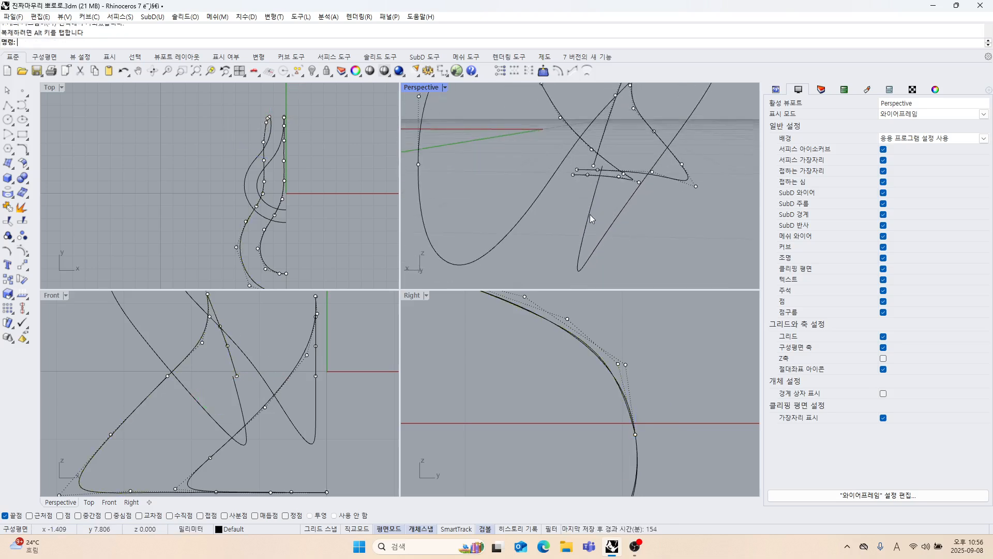
# Show the adjoining lower outer curve's control points and snap its end point onto the upper outer curve's end.
pyautogui.click(592, 214)
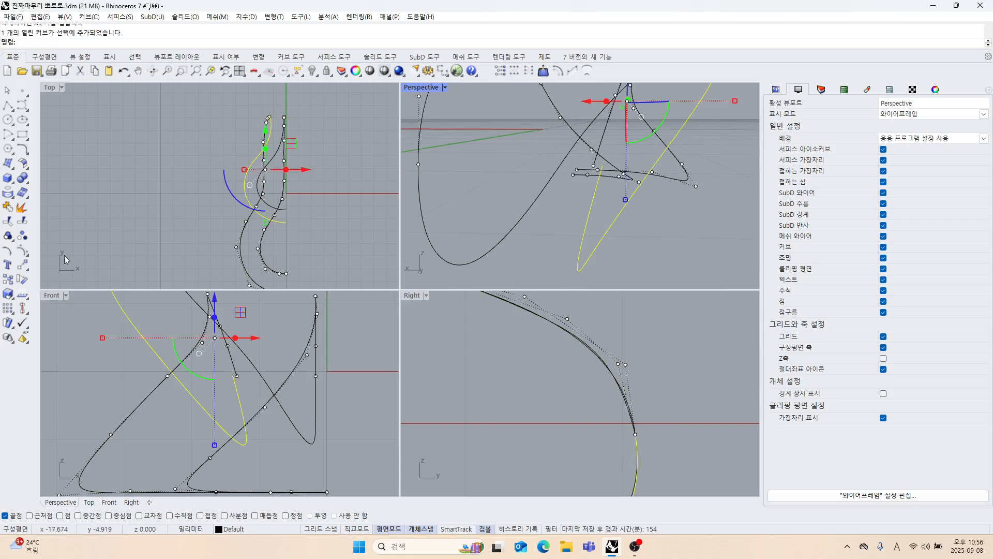
pyautogui.click(25, 251)
pyautogui.moveTo(604, 170); pyautogui.dragTo(603, 197, button='right')
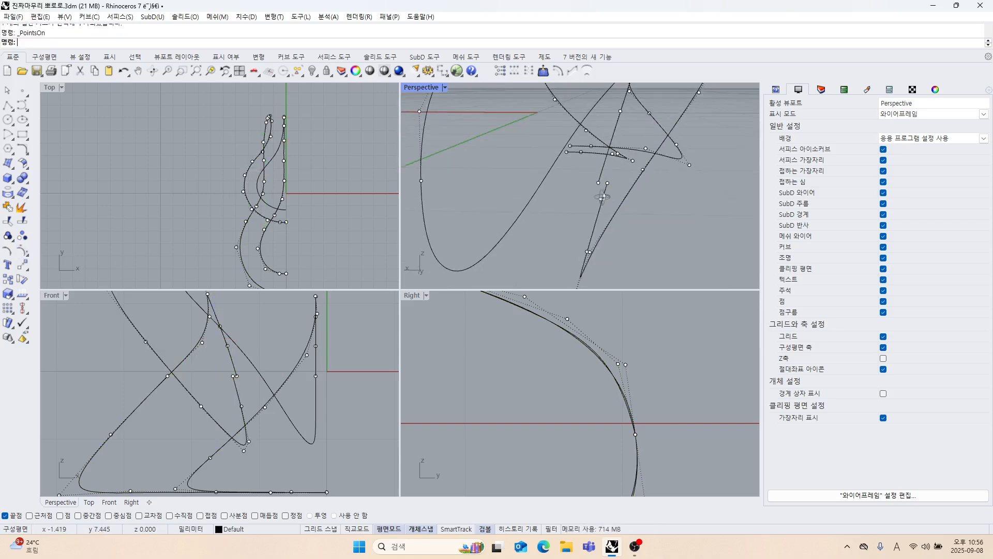
pyautogui.moveTo(607, 183); pyautogui.dragTo(599, 183)
pyautogui.click(634, 229)
pyautogui.scroll(-2, 635, 230)
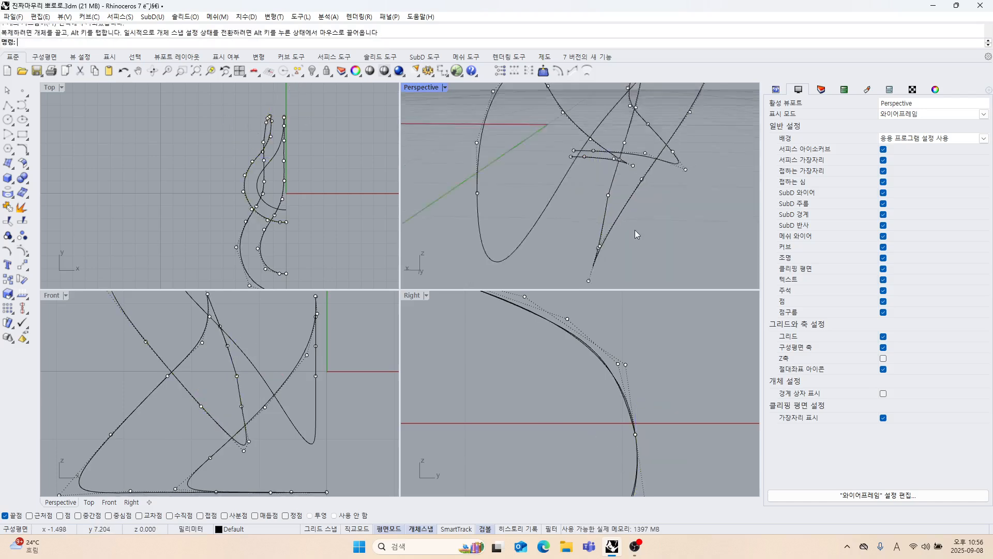
# Nudge the lower outer curve's second control point along X to smooth the joint, and hide all control points.
pyautogui.moveTo(634, 230); pyautogui.dragTo(633, 206, button='right')
pyautogui.scroll(4, 613, 223)
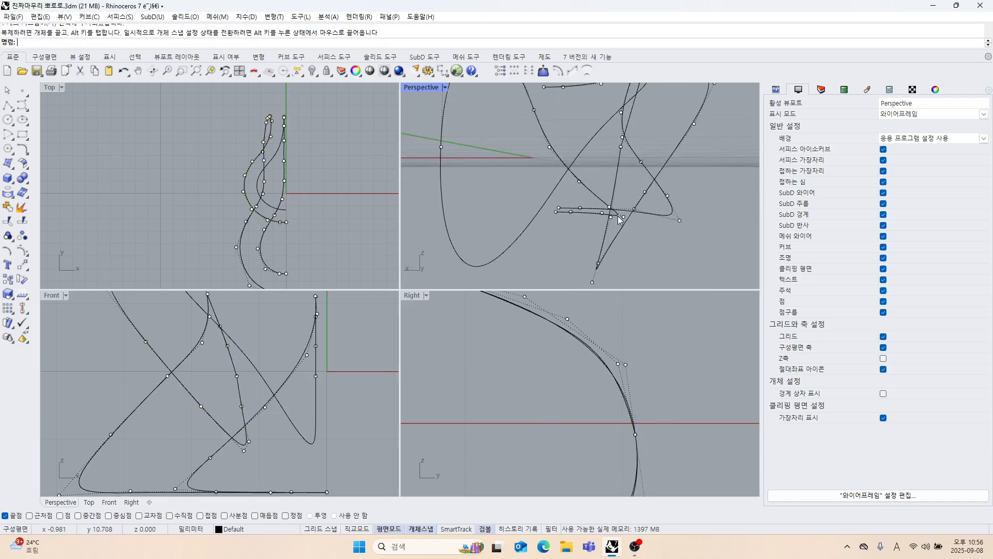
pyautogui.click(560, 231)
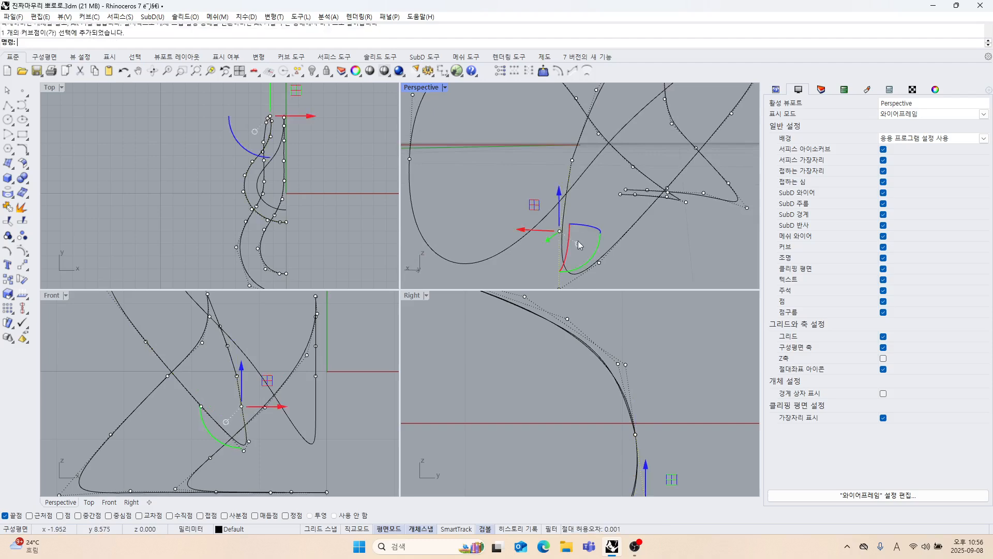
pyautogui.moveTo(578, 241); pyautogui.dragTo(618, 223, button='right')
pyautogui.moveTo(591, 211); pyautogui.dragTo(586, 212)
pyautogui.click(691, 237)
pyautogui.moveTo(692, 238); pyautogui.dragTo(550, 235, button='right')
pyautogui.press('Escape')
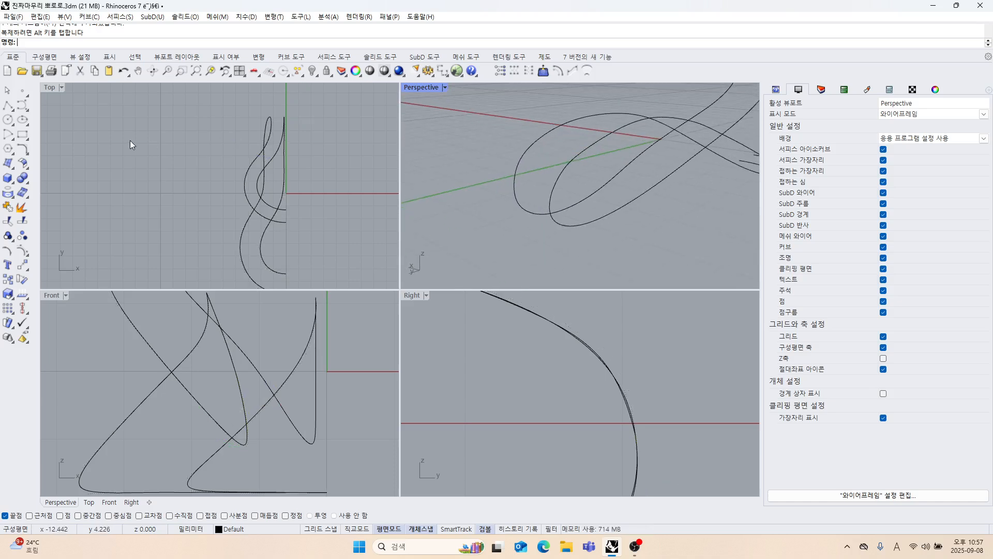
# Show the upper inner curve's control points and raise the one past its crest toward the outer curve in the Right view.
pyautogui.moveTo(582, 423); pyautogui.dragTo(582, 391, button='right')
pyautogui.click(550, 385)
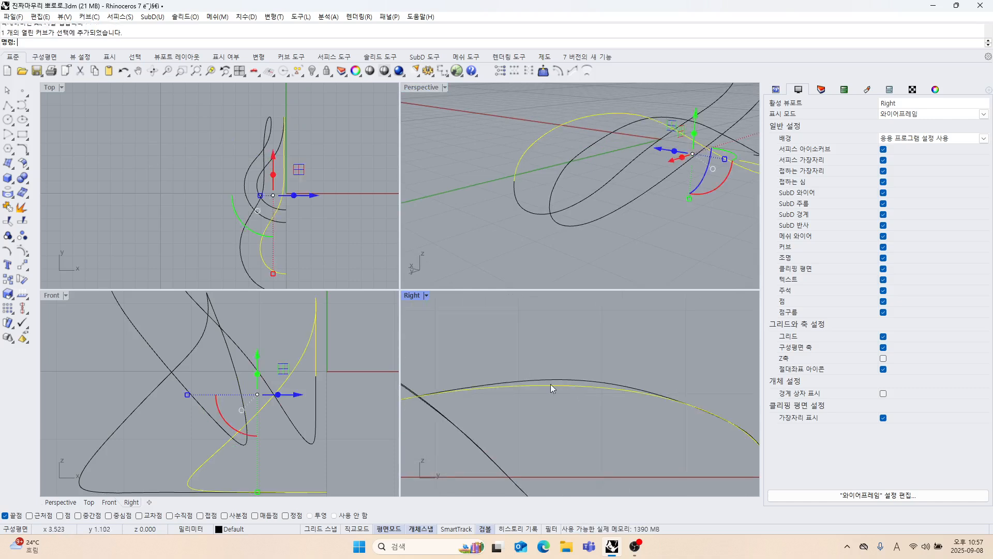
pyautogui.click(22, 250)
pyautogui.moveTo(617, 418); pyautogui.dragTo(617, 419)
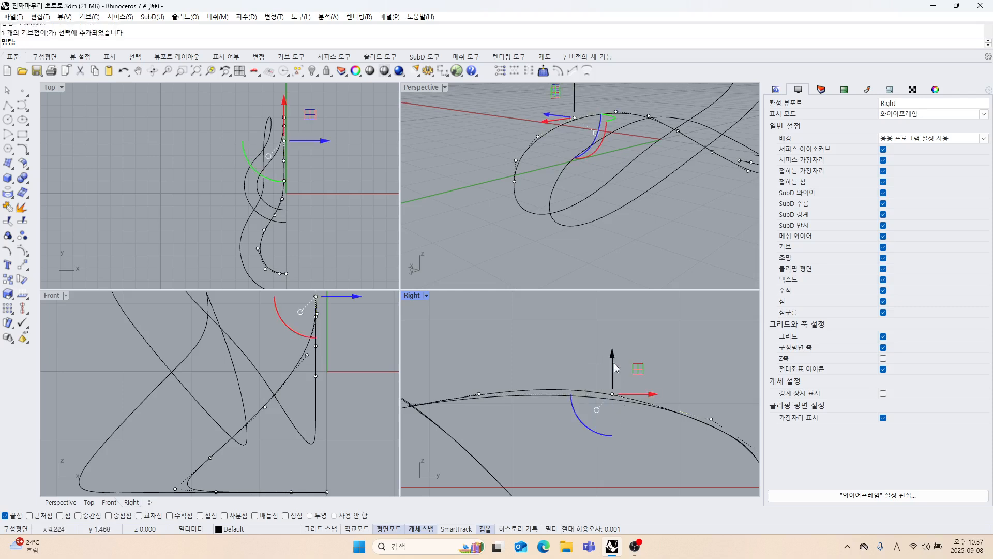
pyautogui.moveTo(613, 363); pyautogui.dragTo(614, 359)
pyautogui.moveTo(568, 405); pyautogui.dragTo(612, 399, button='right')
pyautogui.moveTo(505, 356); pyautogui.dragTo(540, 368)
pyautogui.moveTo(665, 379); pyautogui.dragTo(650, 402)
pyautogui.moveTo(658, 415); pyautogui.dragTo(573, 408, button='right')
pyautogui.moveTo(575, 353); pyautogui.dragTo(576, 350)
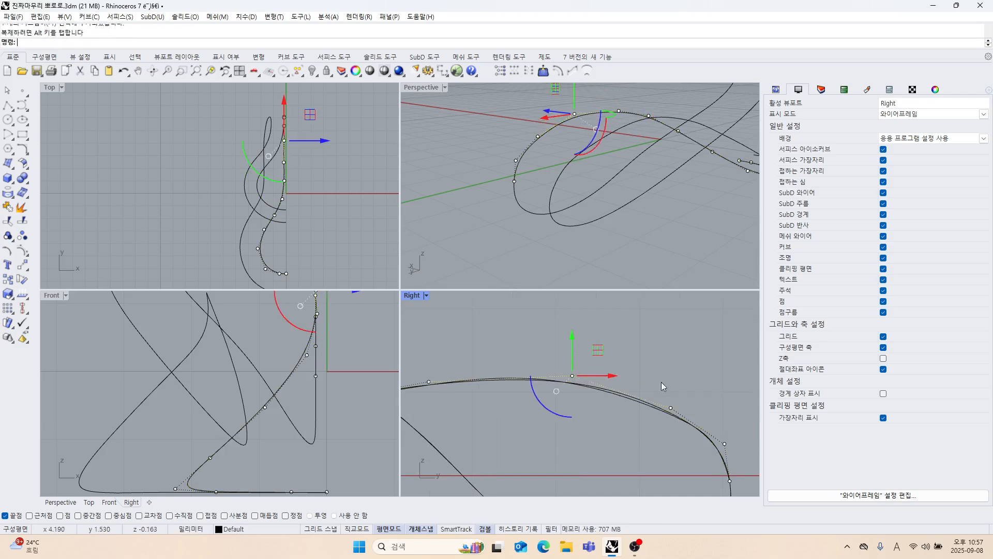
pyautogui.moveTo(663, 388); pyautogui.dragTo(671, 401)
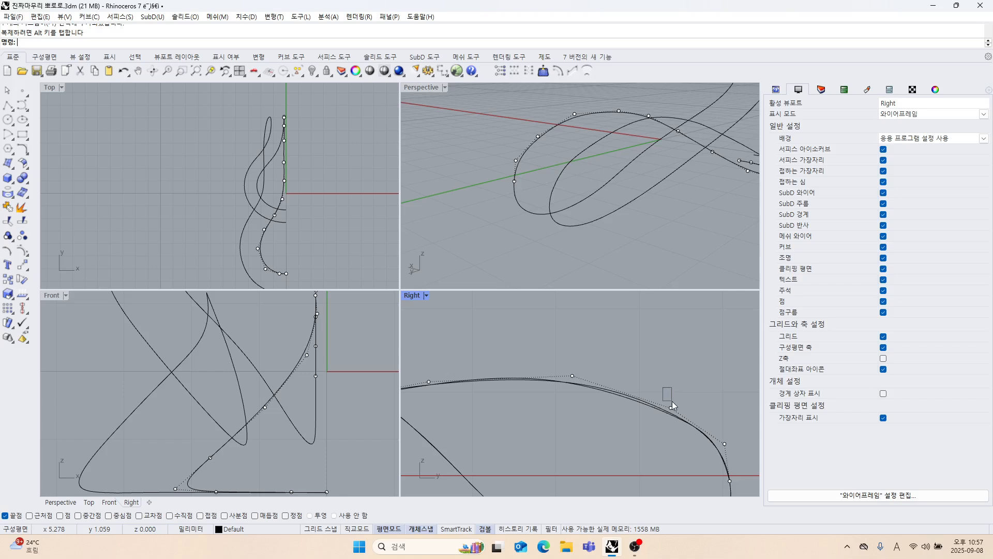
# Shift the inner curve's crest control point and adjust the neighbouring one to match the outer curve in the Right view.
pyautogui.scroll(4, 578, 378)
pyautogui.click(568, 376)
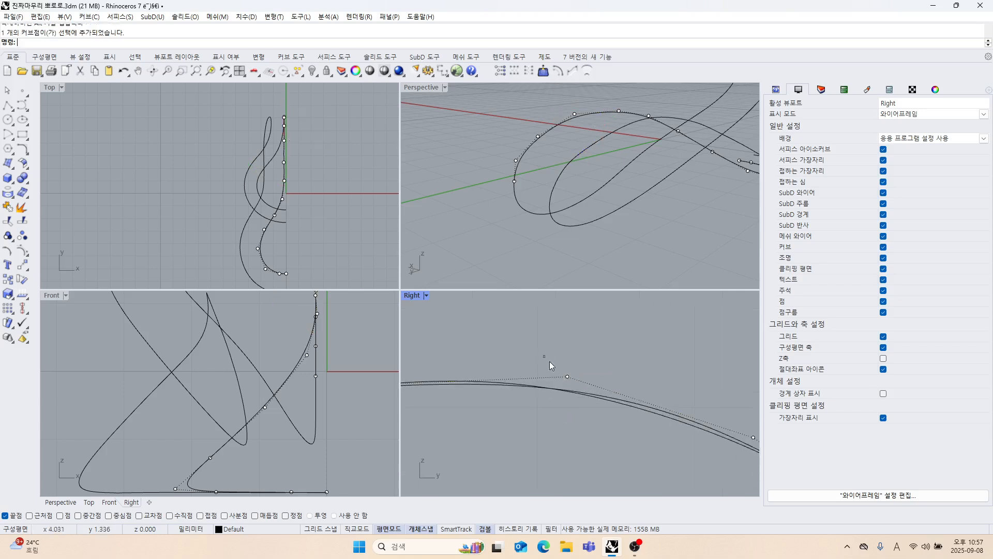
pyautogui.moveTo(550, 361); pyautogui.dragTo(586, 391)
pyautogui.moveTo(590, 355); pyautogui.dragTo(570, 352)
pyautogui.scroll(-6, 606, 425)
pyautogui.moveTo(606, 426); pyautogui.dragTo(565, 387, button='right')
pyautogui.moveTo(614, 374); pyautogui.dragTo(650, 405)
pyautogui.scroll(6, 652, 393)
pyautogui.moveTo(655, 365); pyautogui.dragTo(650, 370)
# Raise the inner curve's control point next to the loop end slightly to align it with the outer curve.
pyautogui.click(609, 438)
pyautogui.moveTo(619, 440); pyautogui.dragTo(574, 394, button='right')
pyautogui.moveTo(664, 369); pyautogui.dragTo(705, 425)
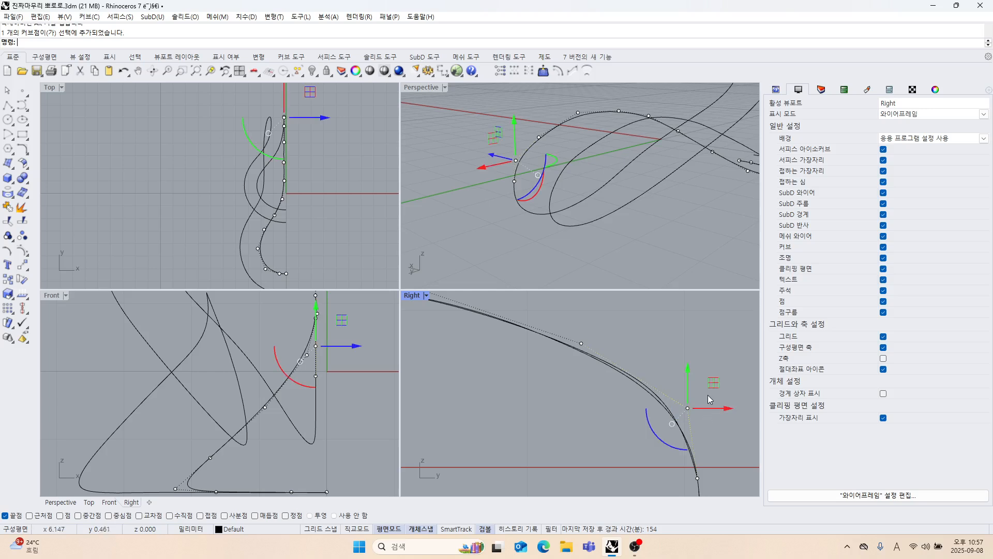
pyautogui.moveTo(712, 390); pyautogui.dragTo(711, 382)
pyautogui.click(740, 424)
# Hide the upper inner curve's control points.
pyautogui.scroll(-11, 696, 425)
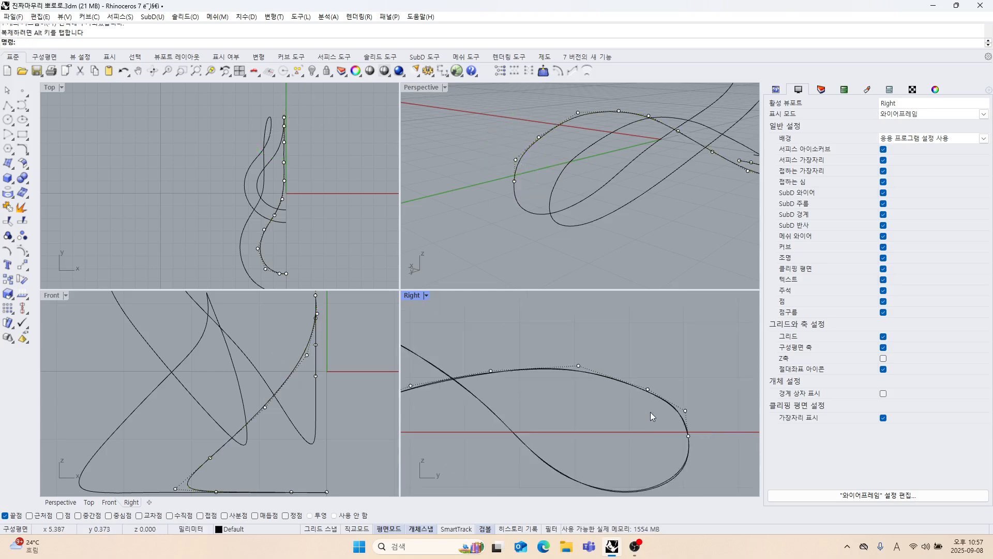
pyautogui.moveTo(642, 413); pyautogui.dragTo(578, 401, button='right')
pyautogui.scroll(6, 577, 401)
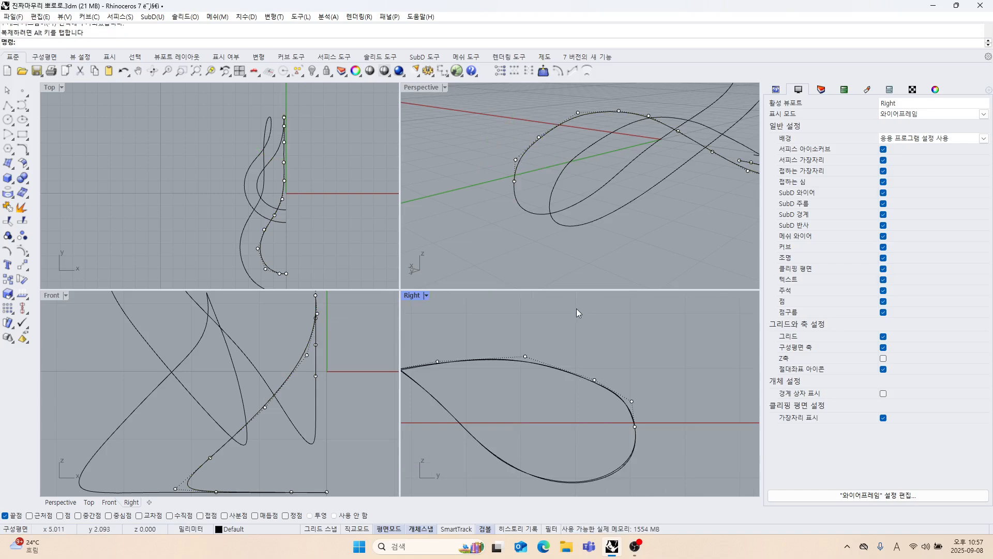
pyautogui.moveTo(595, 267); pyautogui.dragTo(579, 194, button='right')
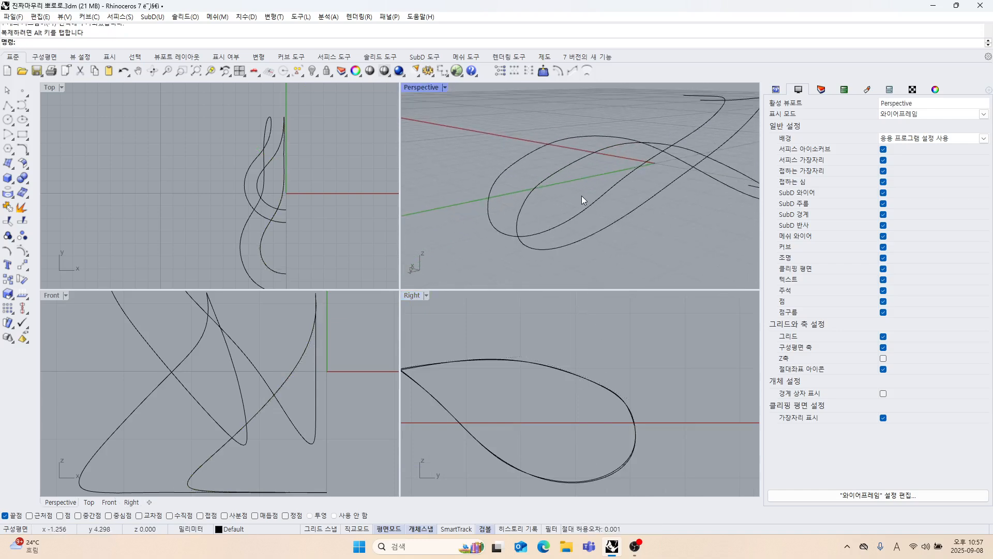
# Show both upper curves' control points, raise the two adjacent points past the crest slightly in the Right view, and hide the points.
pyautogui.moveTo(578, 193); pyautogui.dragTo(523, 150)
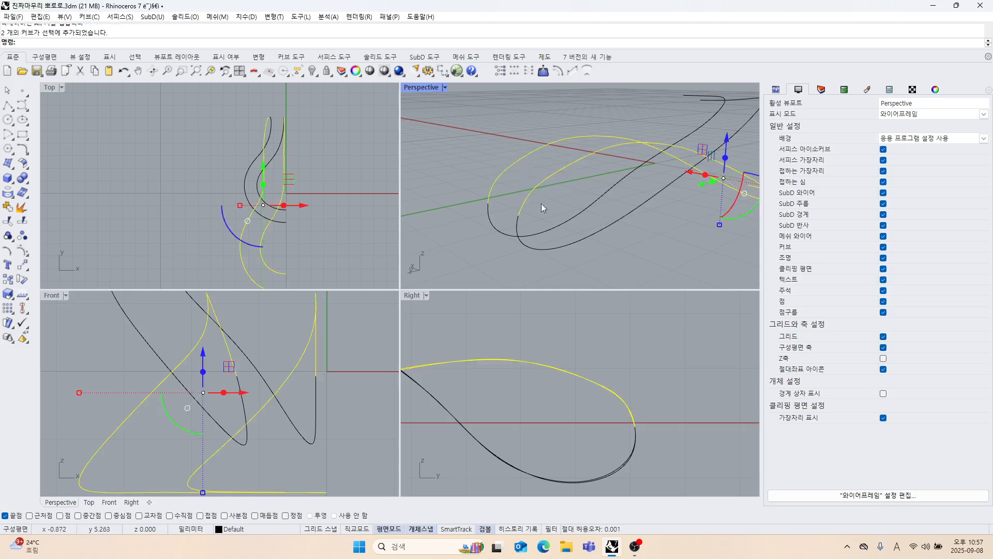
pyautogui.click(23, 251)
pyautogui.scroll(2, 576, 382)
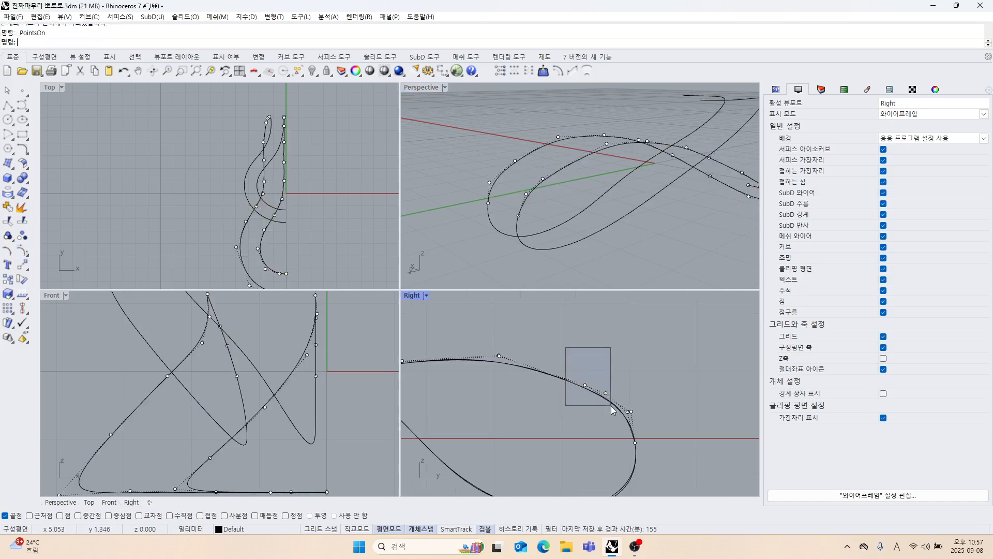
pyautogui.moveTo(611, 405); pyautogui.dragTo(612, 406)
pyautogui.moveTo(594, 357); pyautogui.dragTo(594, 352)
pyautogui.click(630, 399)
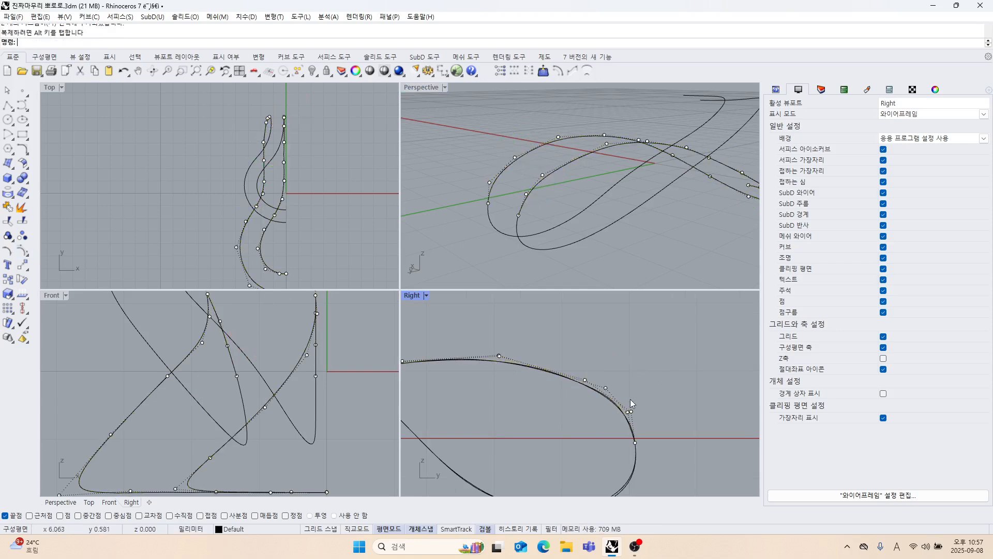
pyautogui.scroll(-3, 630, 398)
pyautogui.moveTo(671, 402); pyautogui.dragTo(606, 400, button='right')
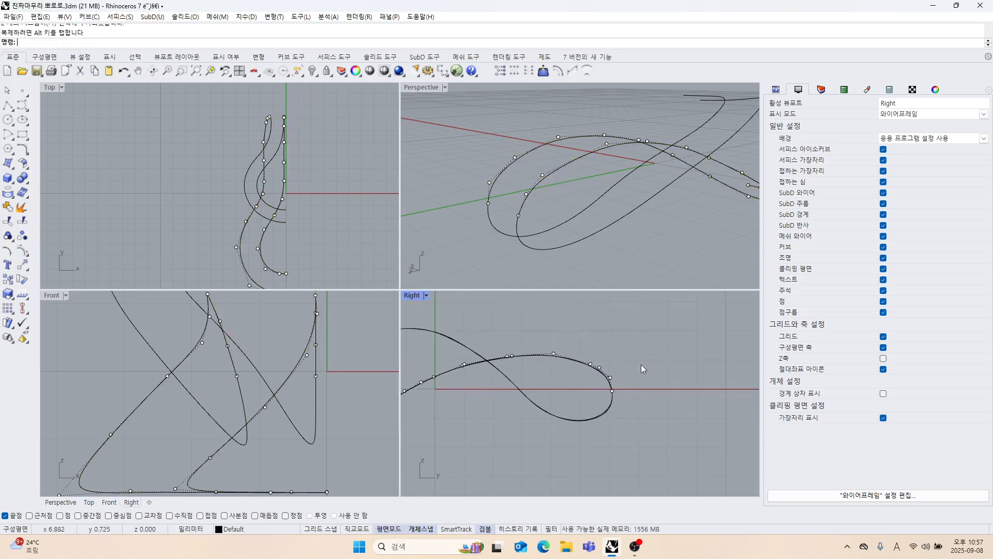
pyautogui.press('Escape')
# Match the loop end of the upper outer curve to the adjoining end of the lower outer curve.
pyautogui.moveTo(636, 206); pyautogui.dragTo(528, 230, button='right')
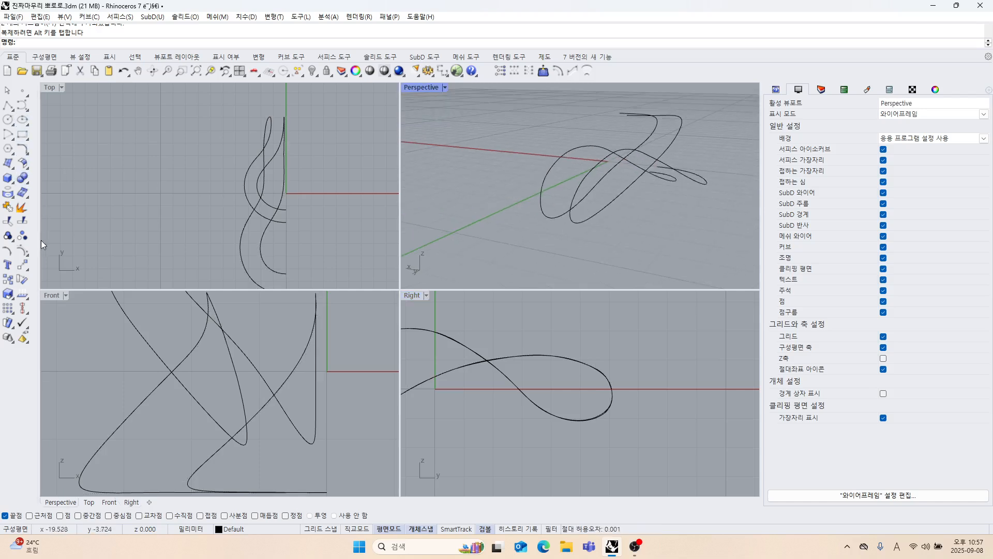
pyautogui.moveTo(517, 213); pyautogui.dragTo(607, 224, button='right')
pyautogui.moveTo(315, 225); pyautogui.dragTo(296, 210, button='right')
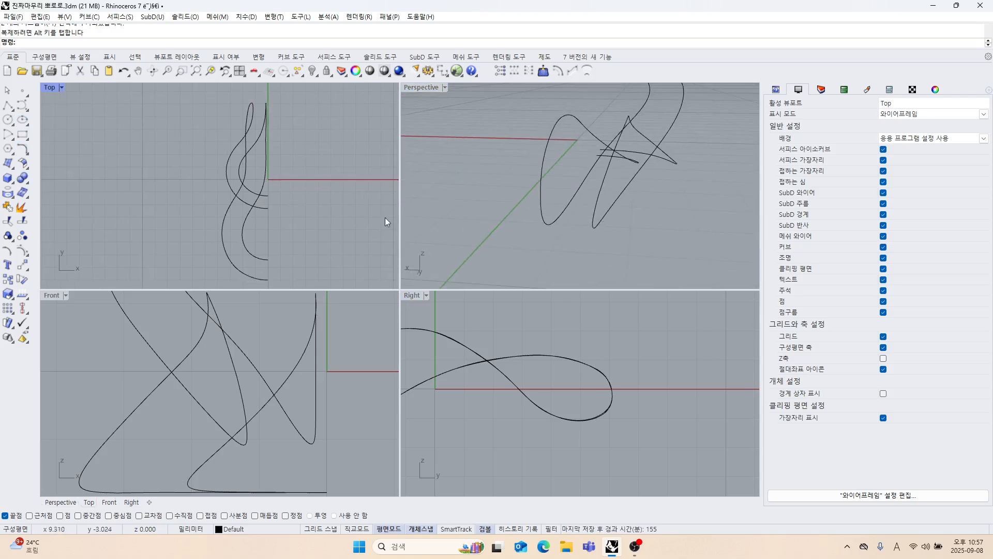
pyautogui.click(26, 155)
pyautogui.click(128, 161)
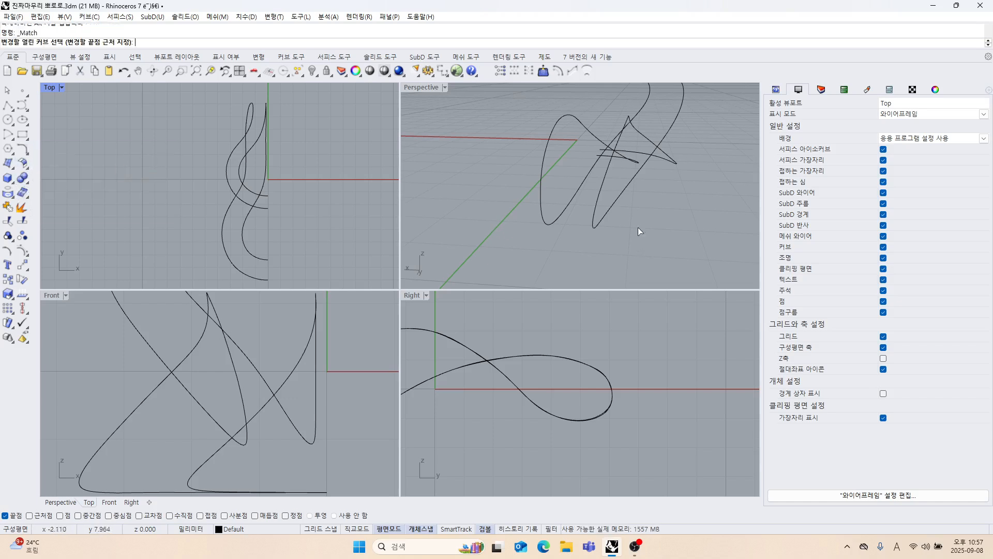
pyautogui.moveTo(637, 228); pyautogui.dragTo(591, 199, button='right')
pyautogui.click(577, 182)
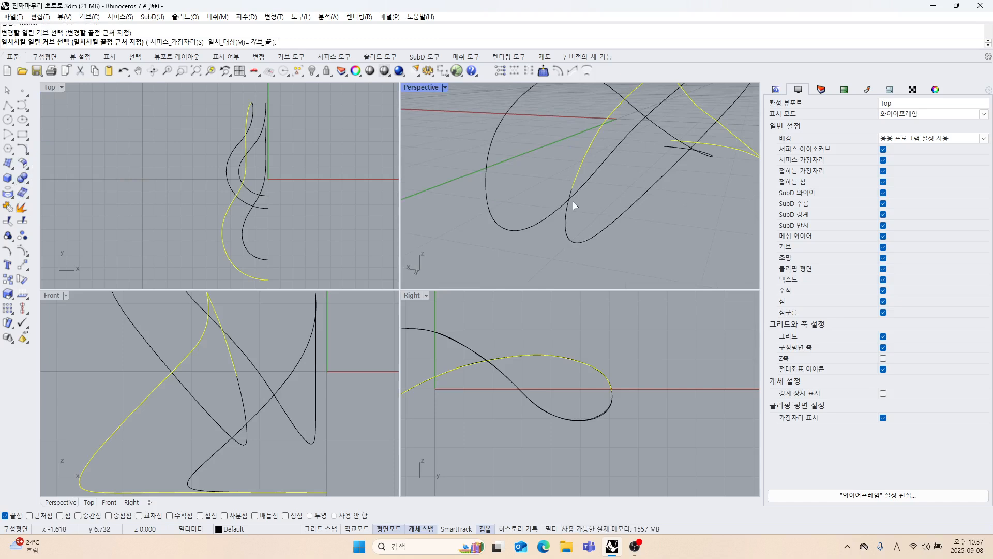
pyautogui.click(573, 204)
pyautogui.click(619, 380)
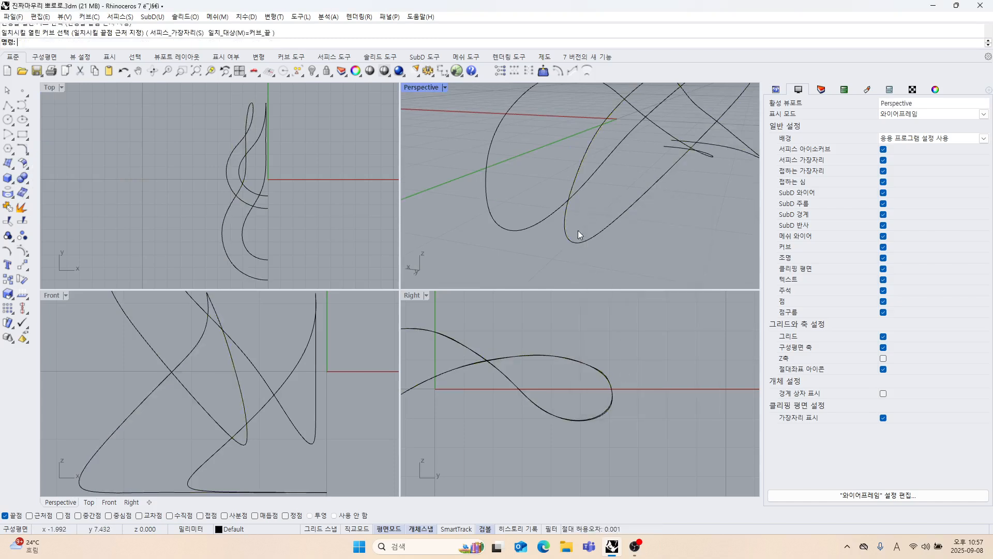
# Match the loop end of the upper inner curve to the adjoining end of the lower inner curve.
pyautogui.moveTo(578, 231)
pyautogui.mouseDown(button='right')
pyautogui.moveTo(553, 235)
pyautogui.moveTo(595, 215)
pyautogui.moveTo(611, 243)
pyautogui.moveTo(616, 224)
pyautogui.moveTo(563, 238)
pyautogui.moveTo(585, 238)
pyautogui.mouseUp(button='right')
pyautogui.press('Return')
pyautogui.click(545, 210)
pyautogui.click(544, 196)
pyautogui.click(621, 379)
# Loft a surface between the upper outer and inner curves with the Normal style and no simplification.
pyautogui.keyDown('shift'); pyautogui.moveTo(507, 261); pyautogui.dragTo(554, 245, button='right'); pyautogui.keyUp('shift')
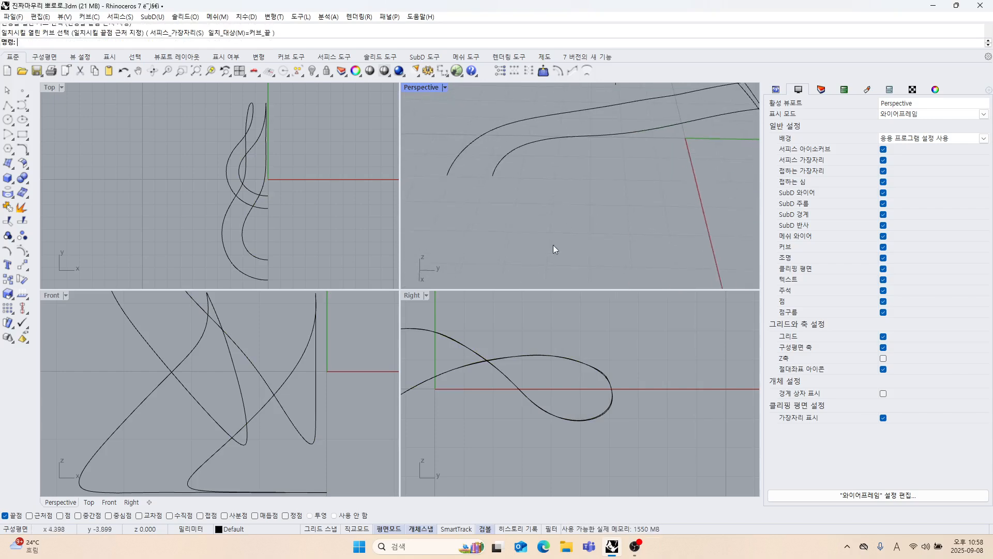
pyautogui.click(12, 167)
pyautogui.click(66, 169)
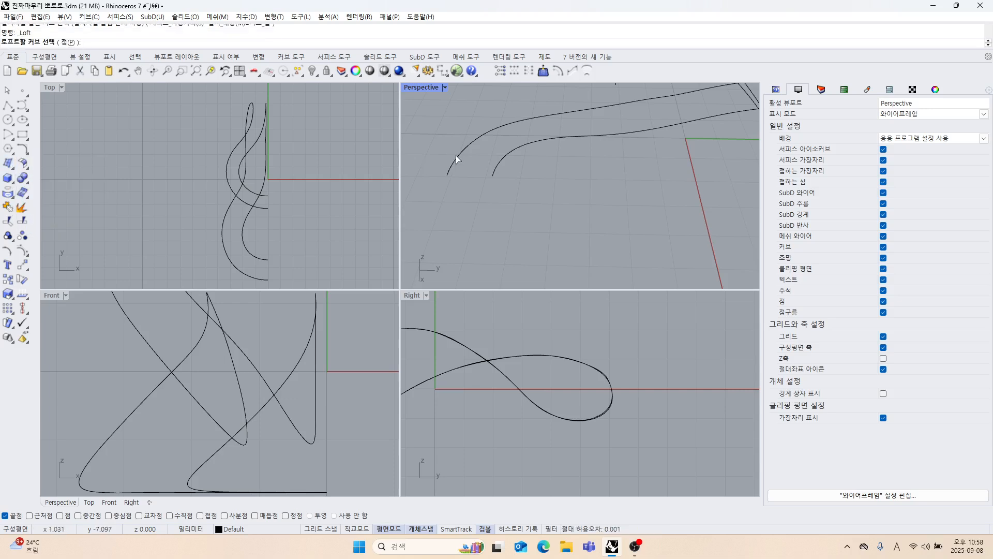
pyautogui.click(456, 158)
pyautogui.click(498, 162)
pyautogui.press('Return')
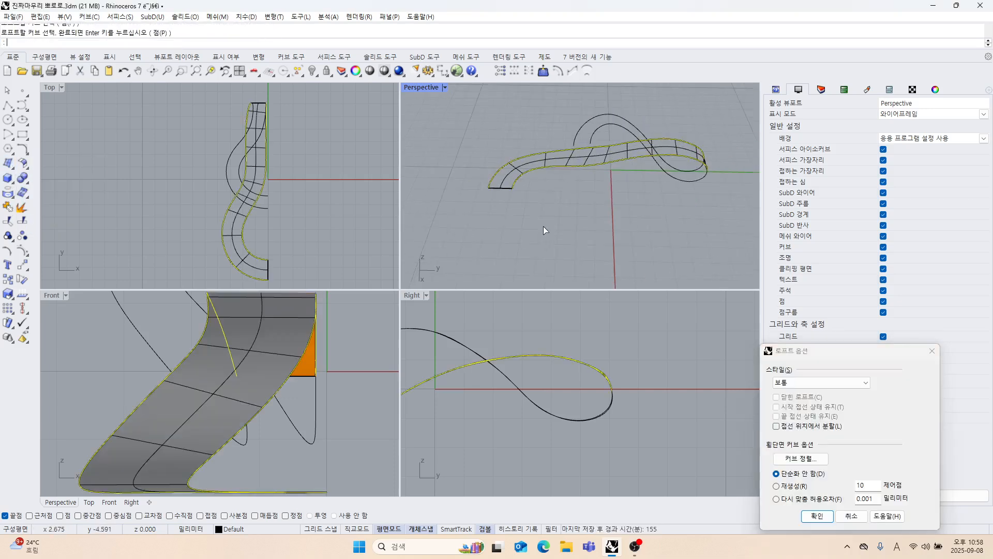
pyautogui.moveTo(543, 226); pyautogui.dragTo(626, 291, button='right')
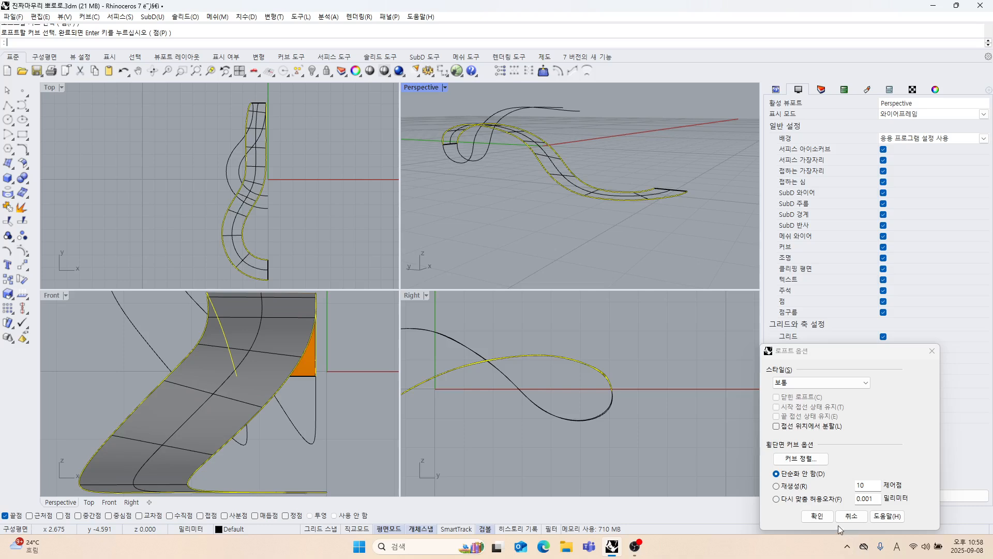
pyautogui.click(822, 516)
# Set the Perspective view to shaded display, examine the lofted surface, and undo the loft.
pyautogui.moveTo(584, 150); pyautogui.dragTo(513, 179, button='right')
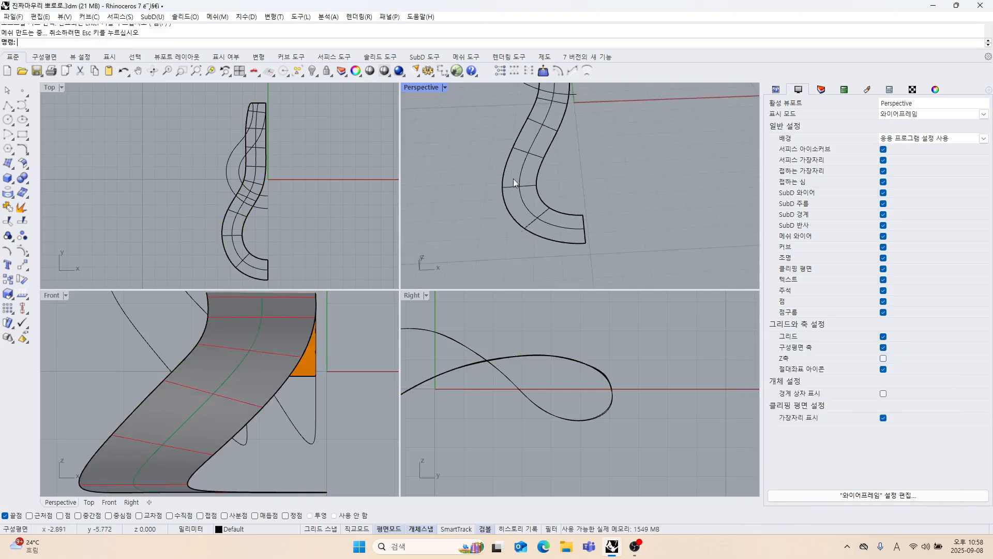
pyautogui.rightClick(421, 92)
pyautogui.click(432, 139)
pyautogui.scroll(-4, 563, 202)
pyautogui.moveTo(563, 202)
pyautogui.mouseDown(button='right')
pyautogui.moveTo(568, 221)
pyautogui.moveTo(606, 241)
pyautogui.moveTo(531, 184)
pyautogui.moveTo(578, 149)
pyautogui.moveTo(623, 209)
pyautogui.moveTo(592, 222)
pyautogui.moveTo(622, 221)
pyautogui.moveTo(539, 243)
pyautogui.moveTo(538, 227)
pyautogui.moveTo(498, 232)
pyautogui.moveTo(507, 205)
pyautogui.moveTo(528, 226)
pyautogui.moveTo(496, 207)
pyautogui.moveTo(535, 242)
pyautogui.moveTo(523, 175)
pyautogui.mouseUp(button='right')
pyautogui.hotkey('ctrl', 'z')
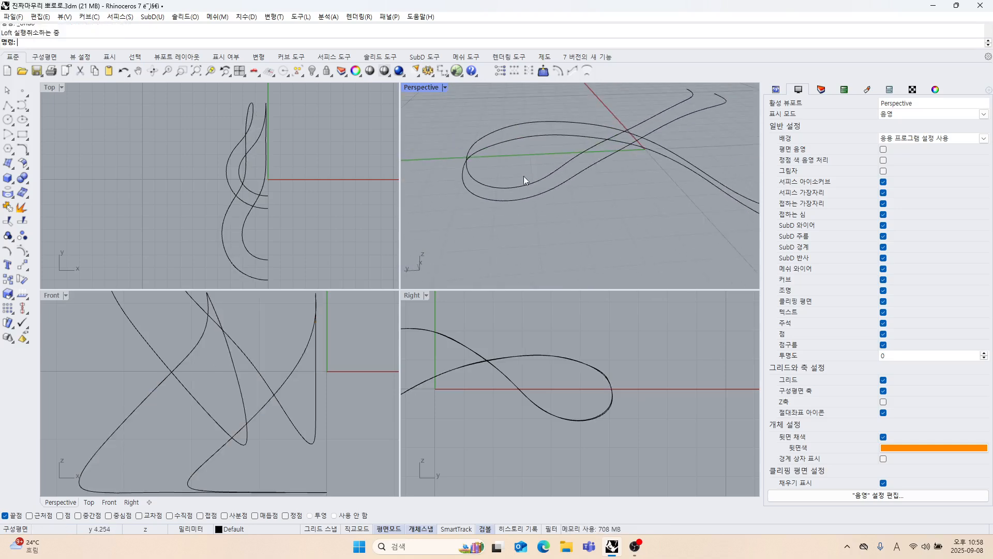
# Hide the upper outer and inner curves, leaving only the lower pair on display.
pyautogui.moveTo(524, 176); pyautogui.dragTo(501, 116)
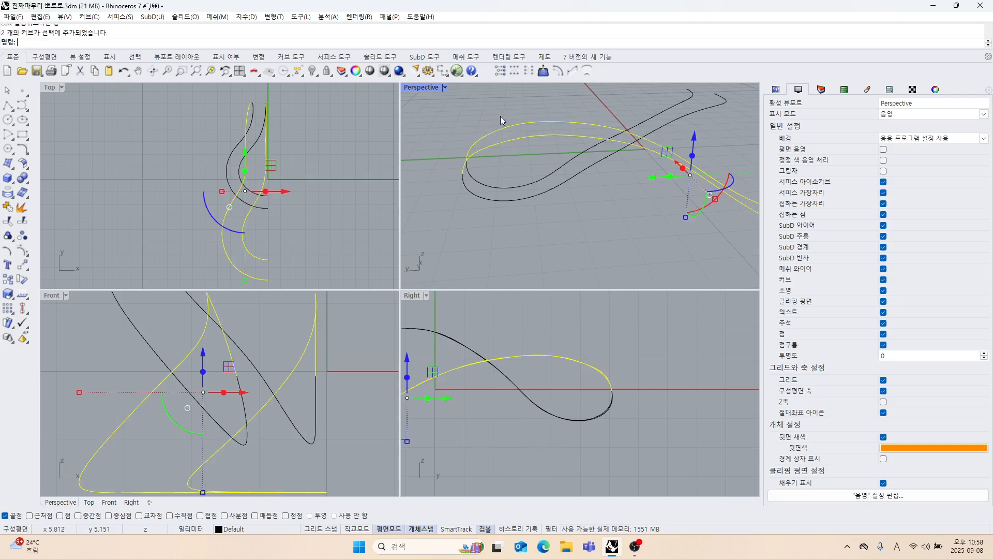
pyautogui.click(312, 72)
pyautogui.moveTo(513, 190); pyautogui.dragTo(566, 219, button='right')
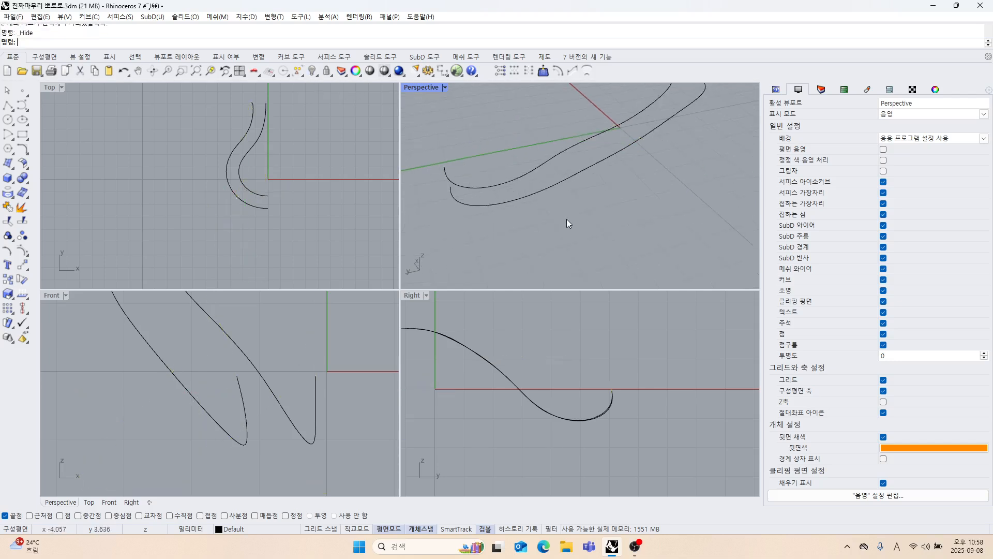
# Turn on the edit points of the lower inner curve and deselect it.
pyautogui.click(533, 172)
pyautogui.moveTo(532, 173); pyautogui.dragTo(613, 263, button='right')
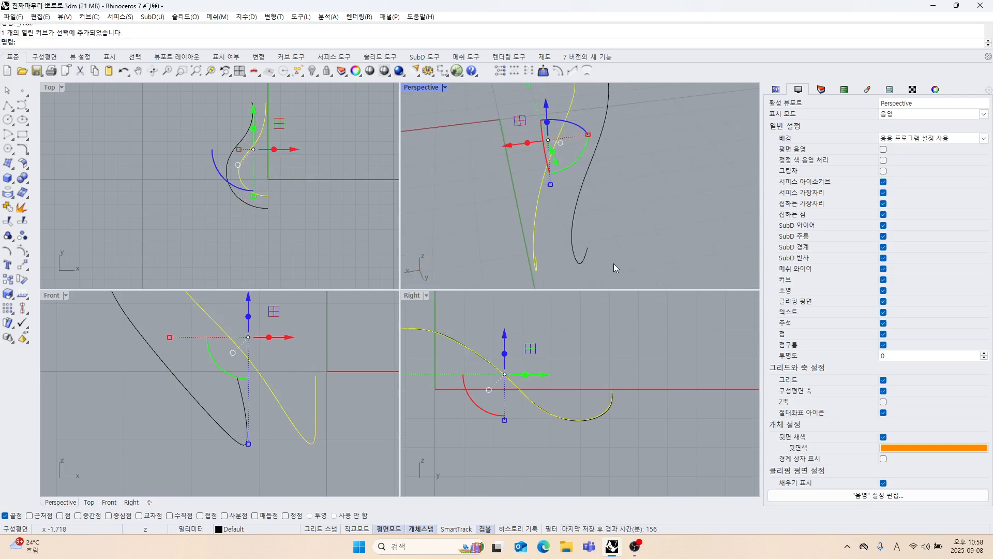
pyautogui.click(29, 253)
pyautogui.click(54, 258)
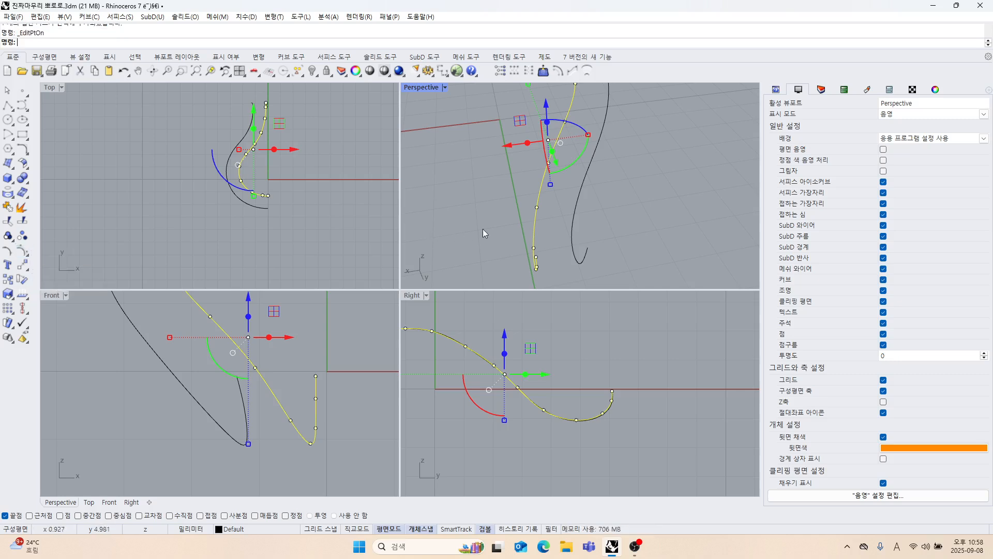
pyautogui.moveTo(482, 229); pyautogui.dragTo(552, 229, button='right')
pyautogui.press('Escape')
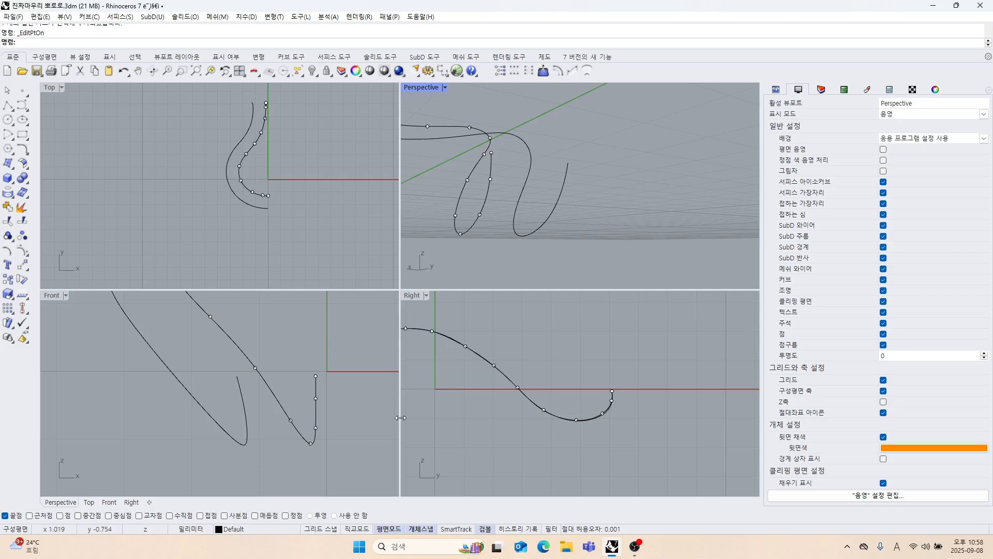
pyautogui.moveTo(455, 253); pyautogui.dragTo(487, 253, button='right')
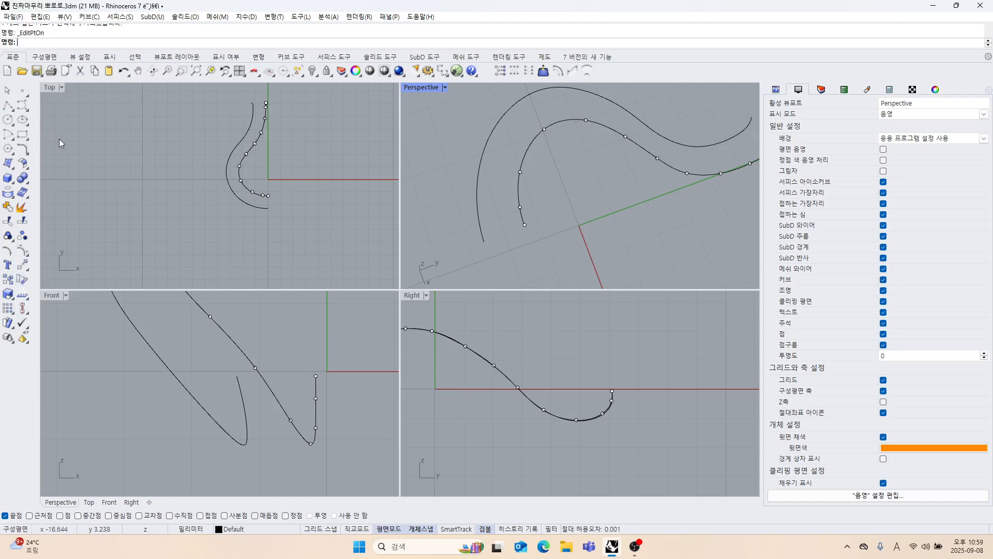
# Try to draw two polylines from the inner curve's edit points perpendicular to the outer curve, and undo both.
pyautogui.click(7, 106)
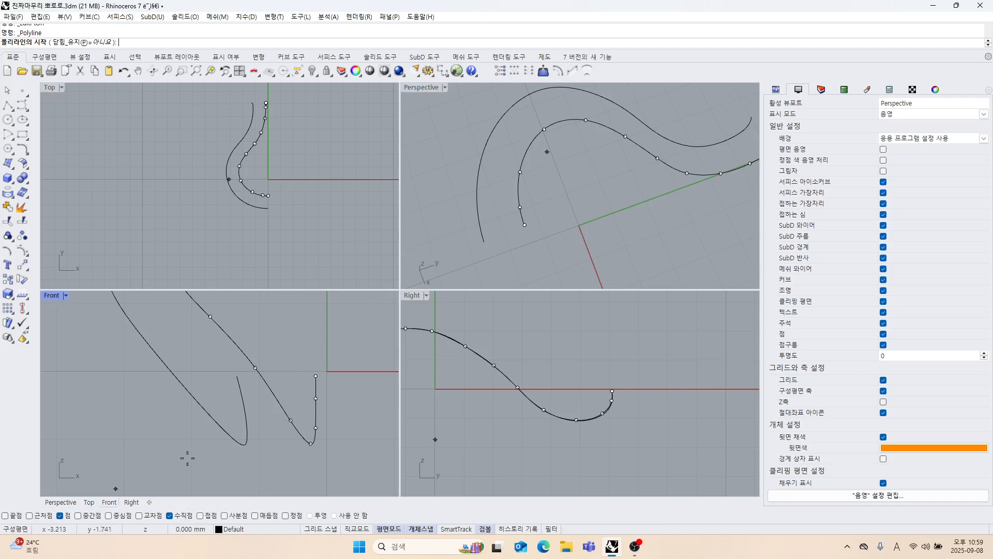
pyautogui.click(520, 208)
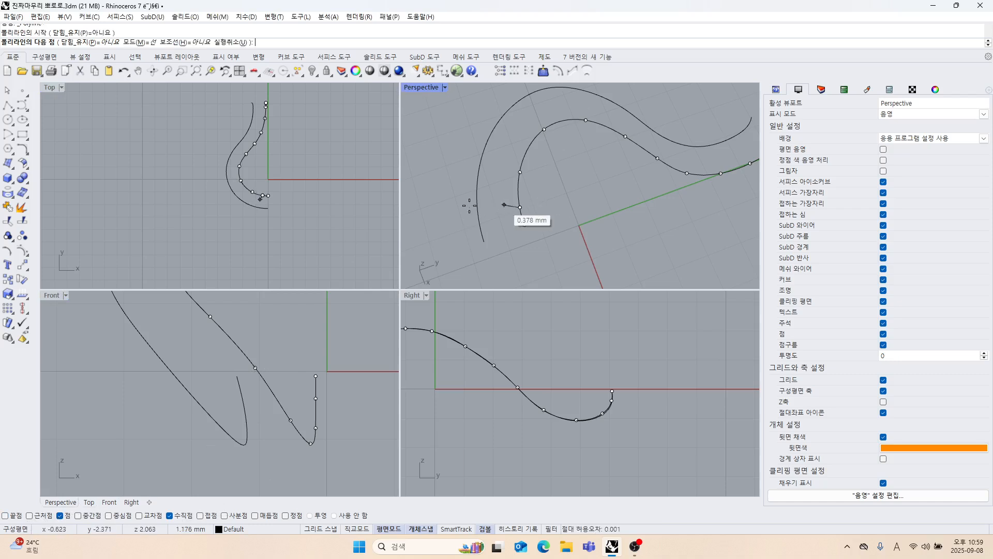
pyautogui.click(478, 212)
pyautogui.rightClick(541, 195)
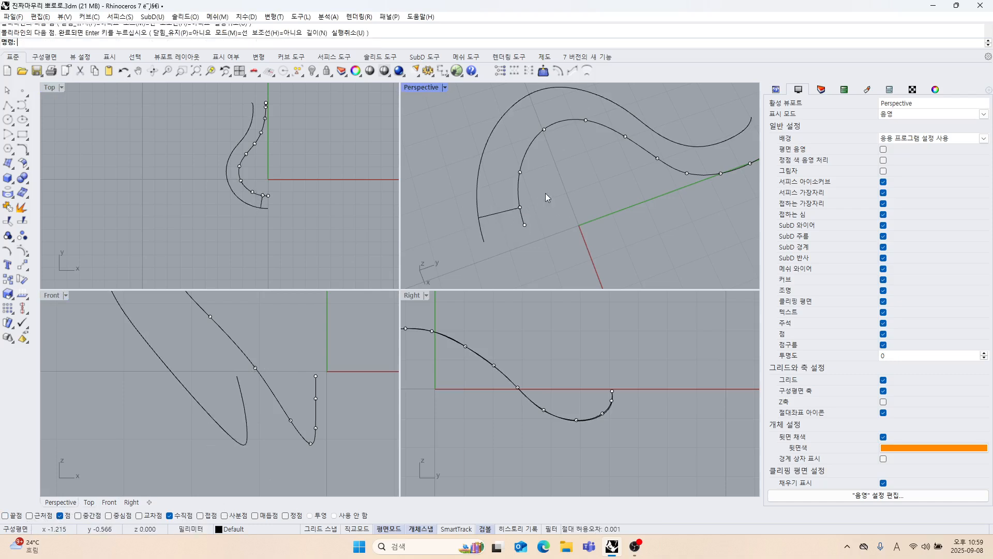
pyautogui.rightClick(546, 194)
pyautogui.click(518, 174)
pyautogui.click(481, 168)
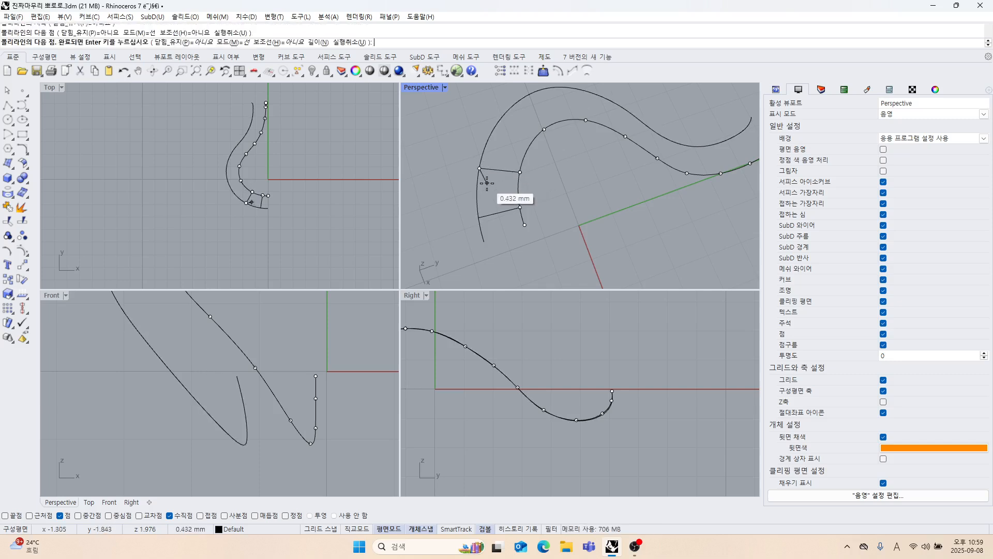
pyautogui.rightClick(487, 183)
pyautogui.hotkey('ctrl', 'z')
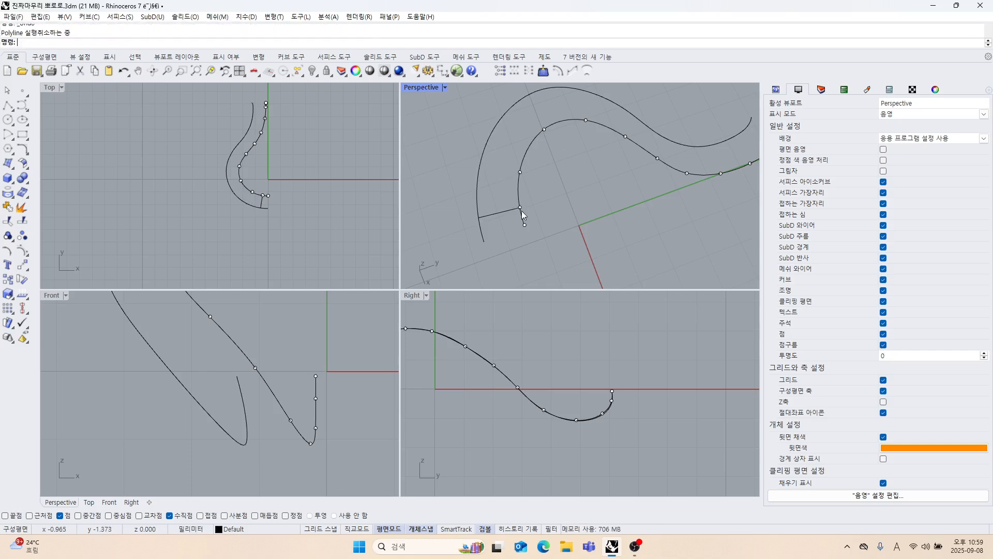
pyautogui.hotkey('ctrl', 'z')
# Draw a polyline from the inner curve's edit point next to its open end, perpendicular to the outer curve.
pyautogui.rightClick(545, 221)
pyautogui.click(520, 208)
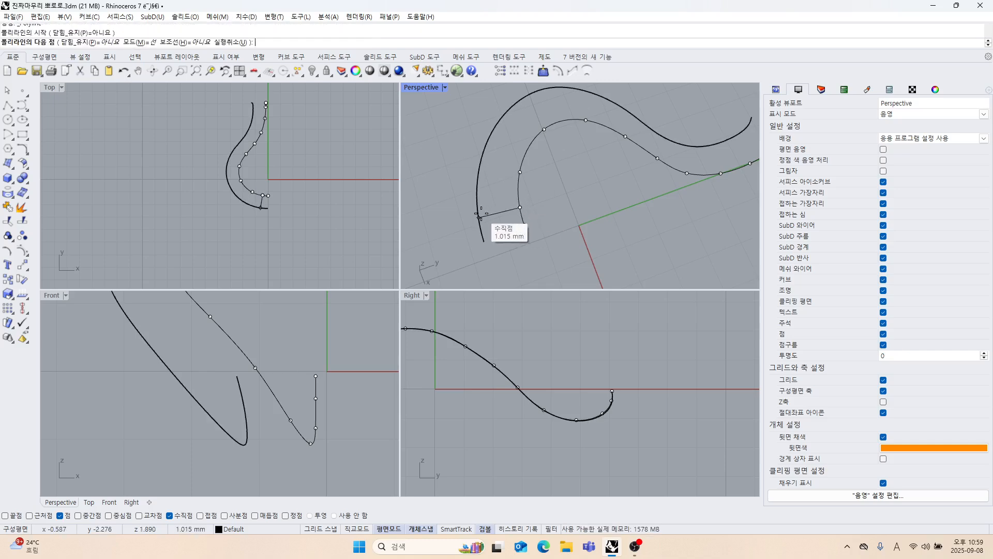
pyautogui.scroll(5, 481, 213)
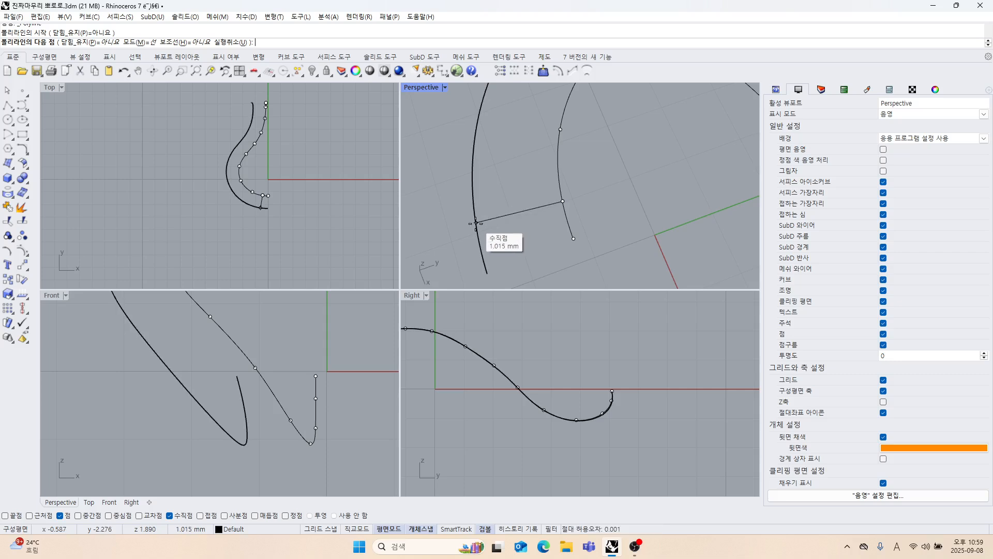
pyautogui.click(476, 223)
pyautogui.rightClick(475, 223)
pyautogui.scroll(-4, 479, 222)
# Draw a second connecting polyline from the inner curve's third edit point, perpendicular to the outer curve.
pyautogui.moveTo(491, 220); pyautogui.dragTo(548, 214, button='right')
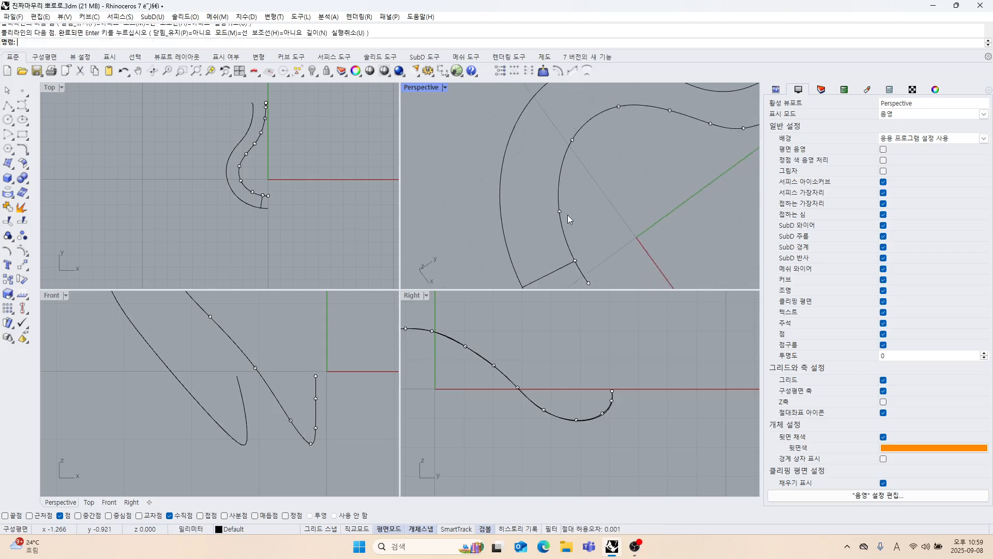
pyautogui.rightClick(567, 215)
pyautogui.click(559, 212)
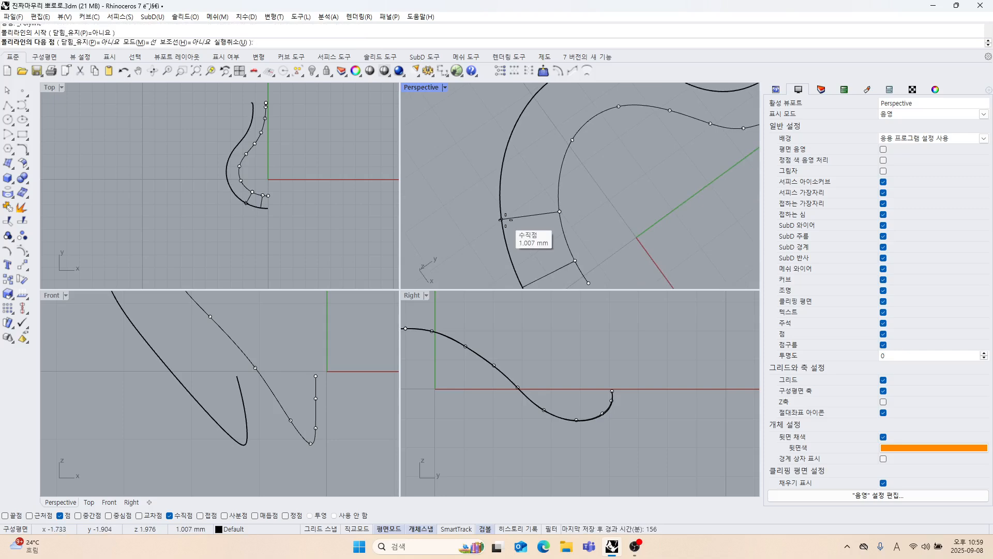
pyautogui.click(505, 220)
pyautogui.rightClick(553, 200)
# Draw a connecting polyline from the inner curve's fourth edit point, perpendicular to the outer curve.
pyautogui.moveTo(554, 200); pyautogui.dragTo(594, 207, button='right')
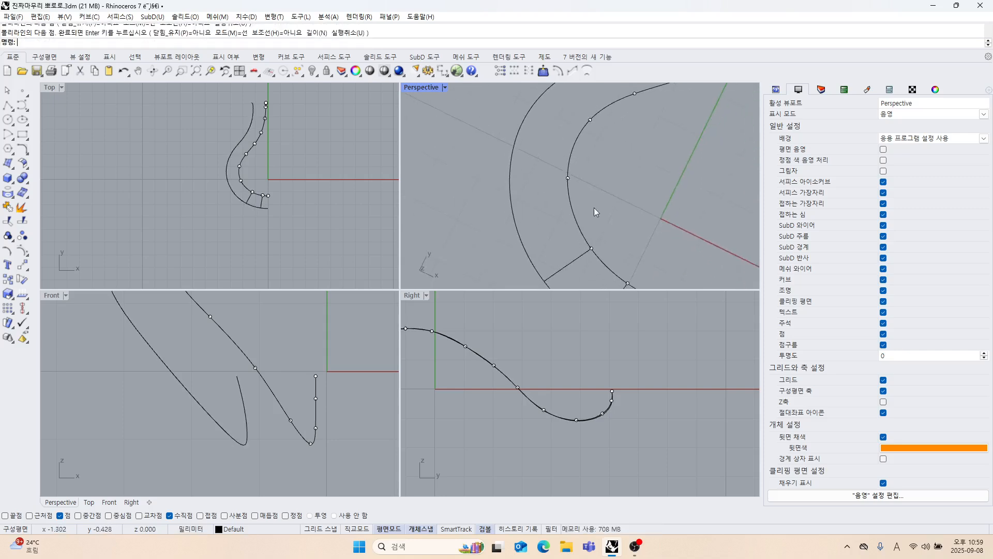
pyautogui.rightClick(577, 186)
pyautogui.click(577, 185)
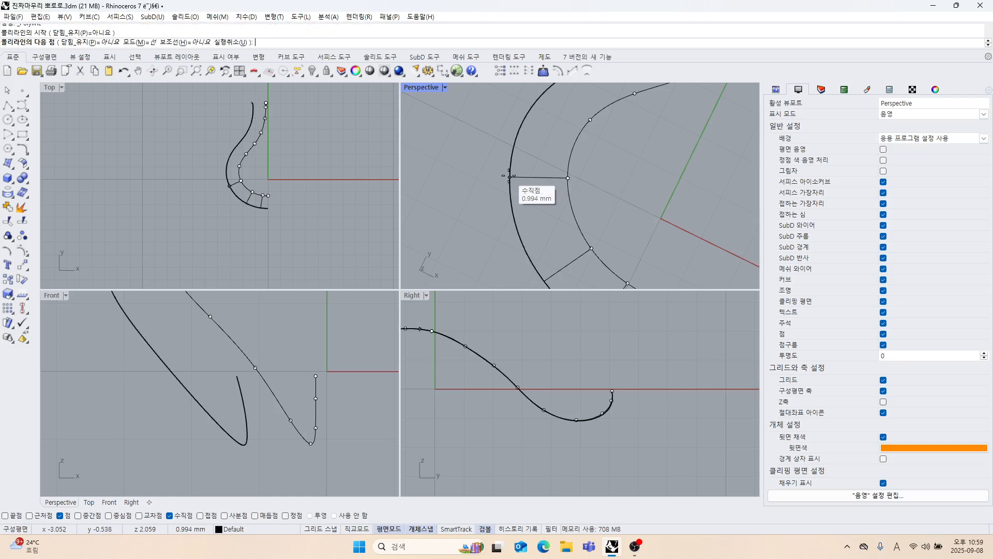
pyautogui.click(510, 176)
pyautogui.rightClick(531, 184)
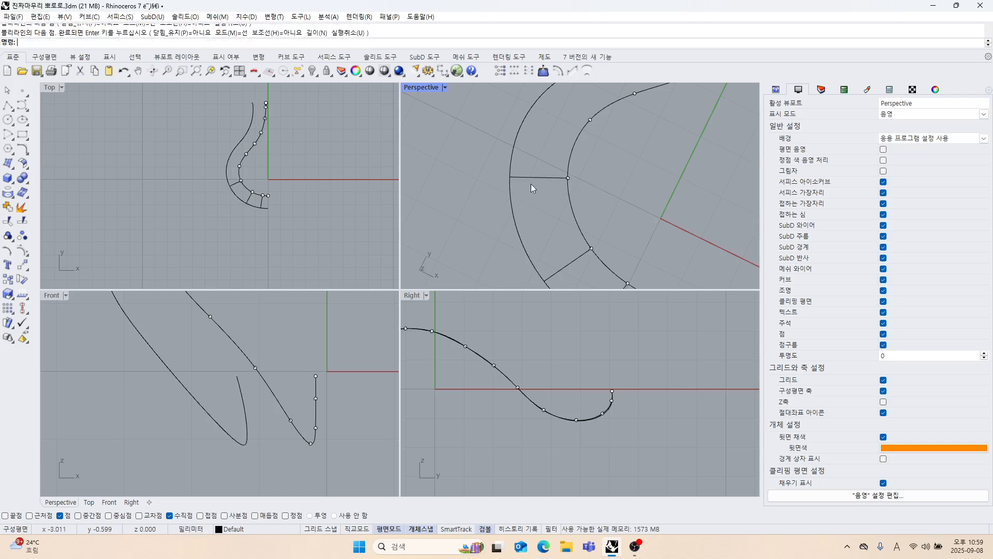
# Draw the next connecting polyline from the inner curve's fifth edit point, perpendicular to the outer curve.
pyautogui.moveTo(530, 184); pyautogui.dragTo(547, 207, button='right')
pyautogui.rightClick(547, 207)
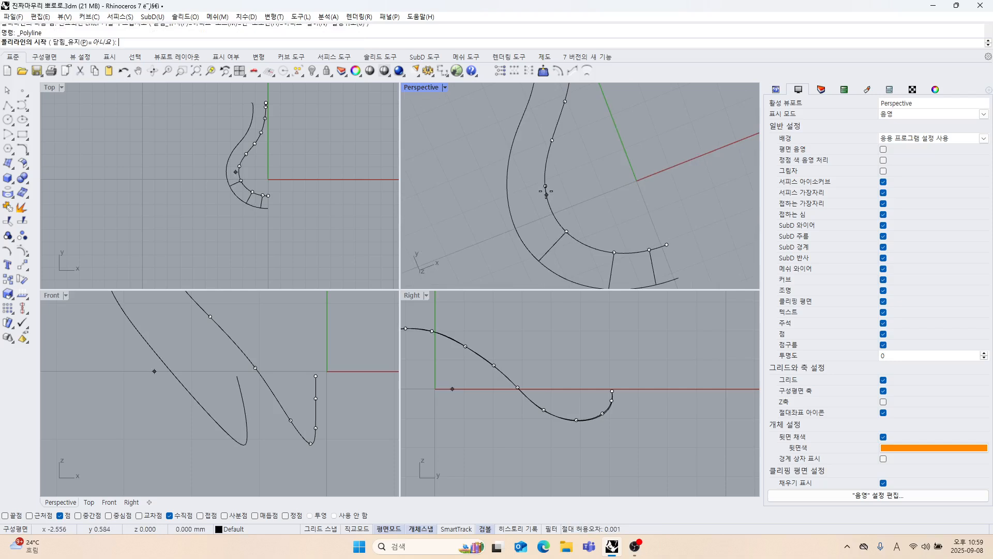
pyautogui.click(545, 186)
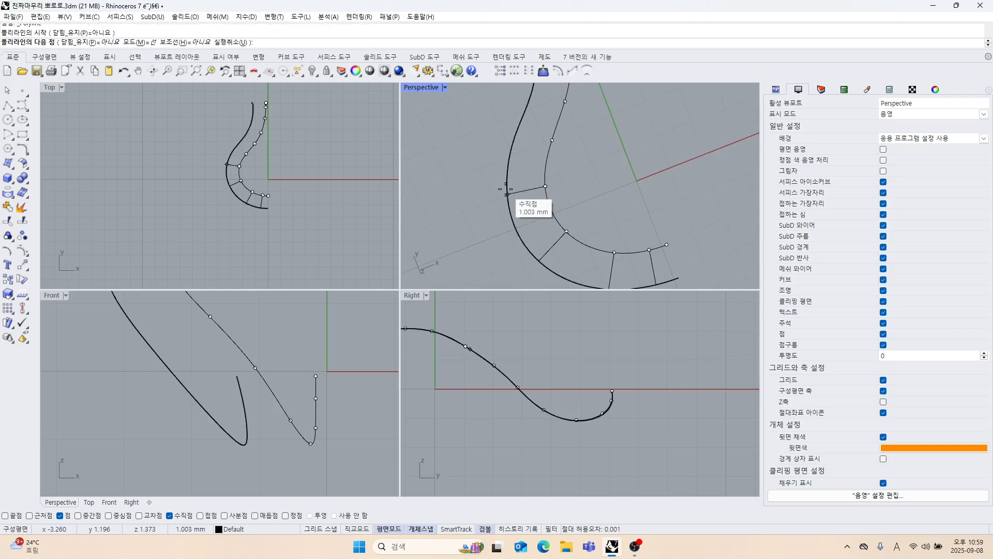
pyautogui.click(505, 189)
pyautogui.rightClick(512, 193)
pyautogui.moveTo(529, 211); pyautogui.dragTo(572, 225, button='right')
pyautogui.rightClick(550, 208)
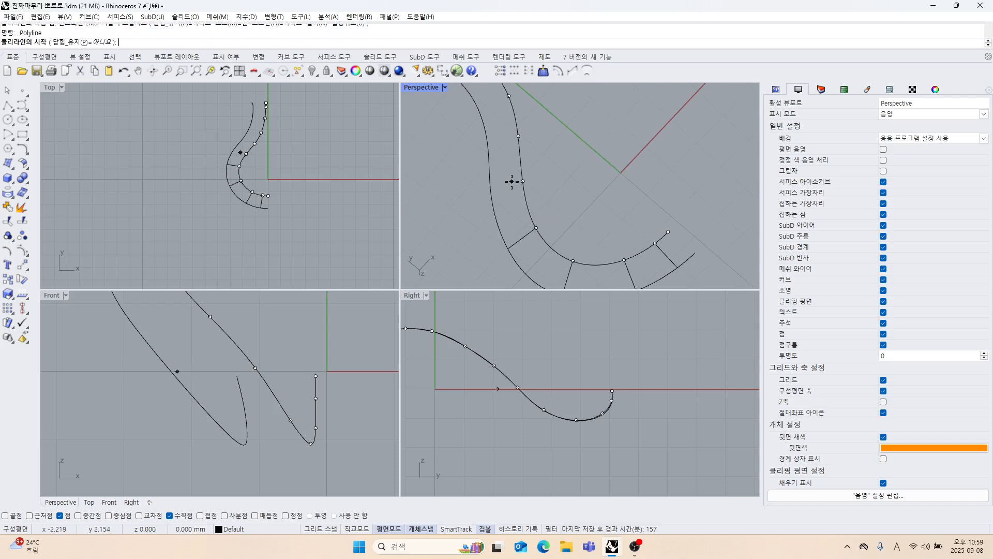
pyautogui.click(511, 181)
pyautogui.hotkey('ctrl', 'z')
pyautogui.press('Escape')
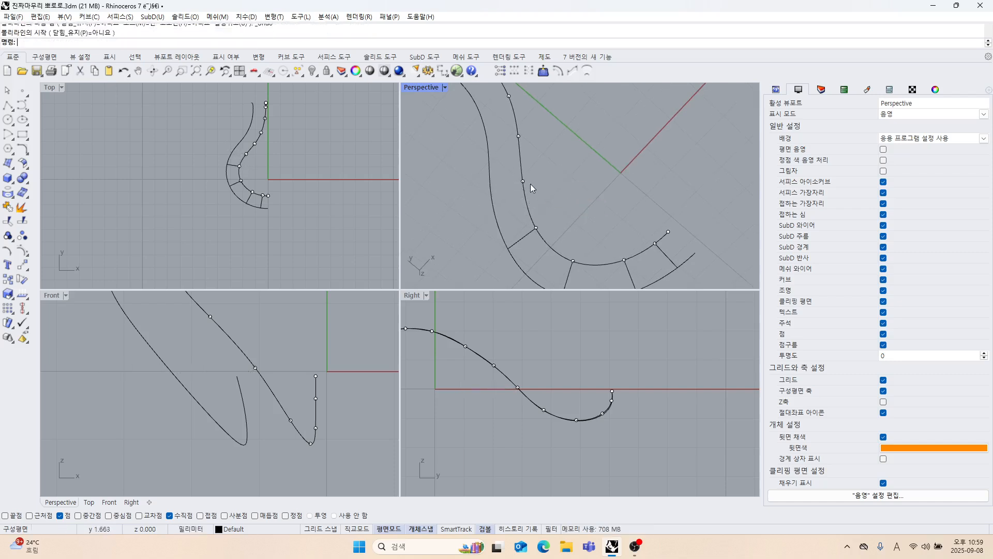
# Connect the inner curve's sixth edit point to the outer curve with a perpendicular polyline.
pyautogui.rightClick(526, 182)
pyautogui.click(524, 182)
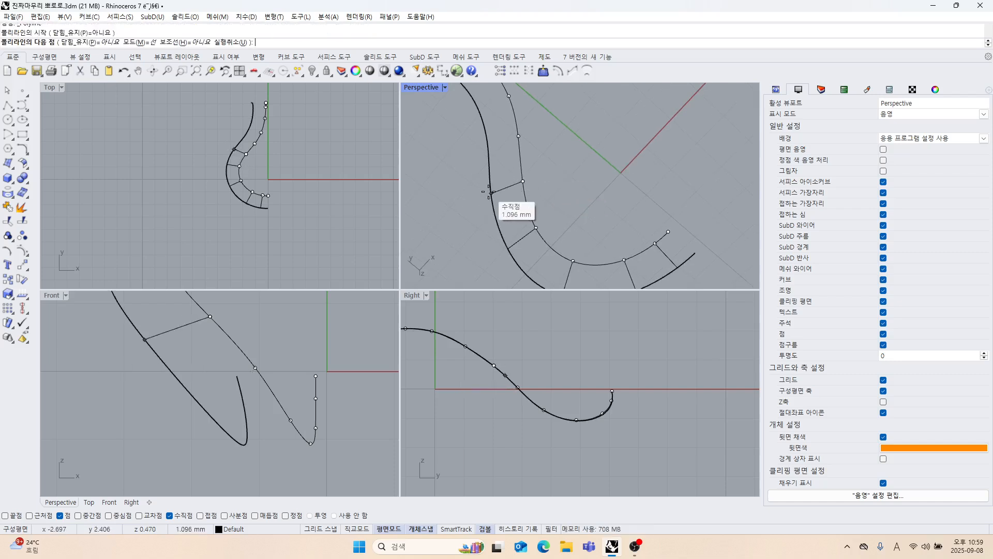
pyautogui.moveTo(491, 193); pyautogui.dragTo(448, 109, button='right')
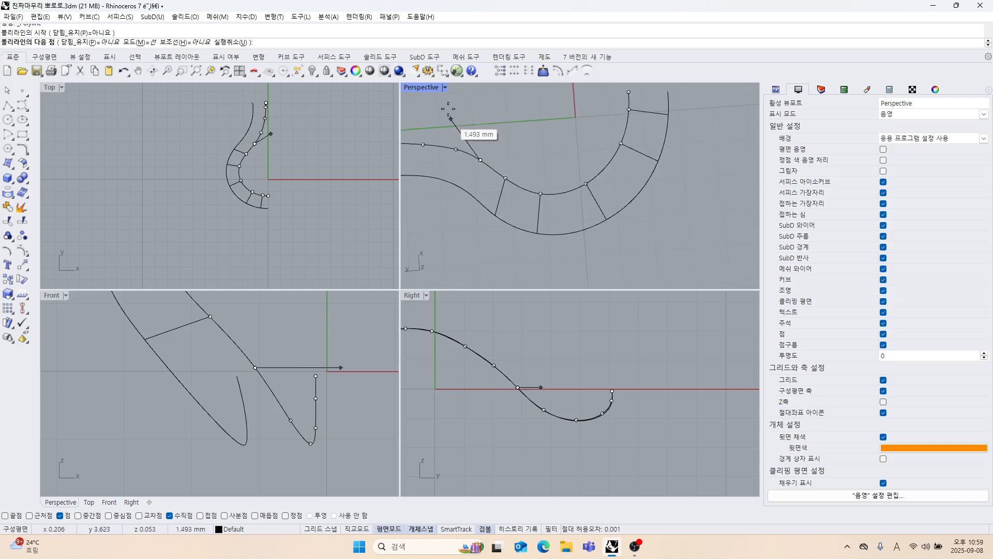
# Maximize the Perspective viewport and finish the polyline from the inner curve's seventh edit point perpendicular to the outer curve.
pyautogui.doubleClick(420, 87)
pyautogui.moveTo(455, 178); pyautogui.dragTo(366, 221, button='right')
pyautogui.scroll(3, 279, 199)
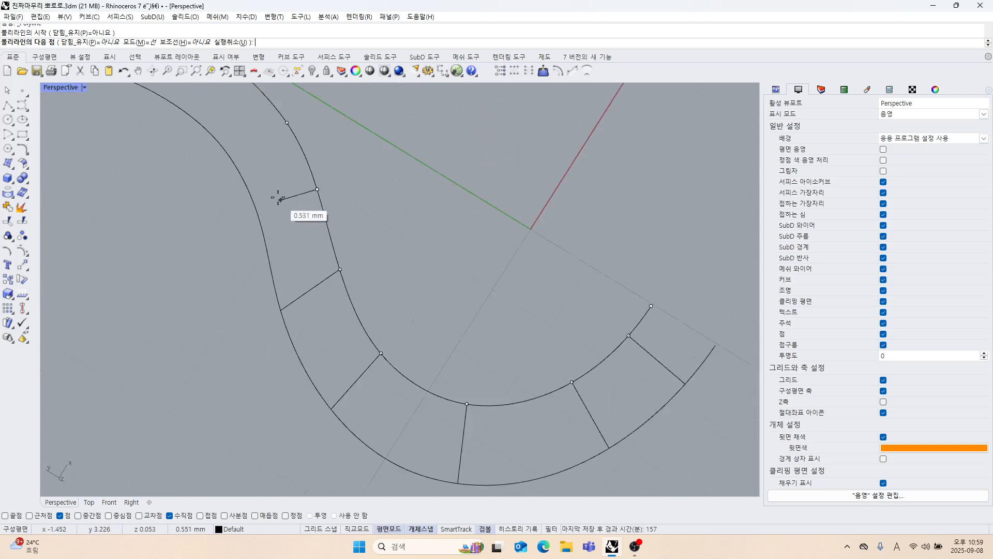
pyautogui.moveTo(257, 222); pyautogui.dragTo(275, 206, button='right')
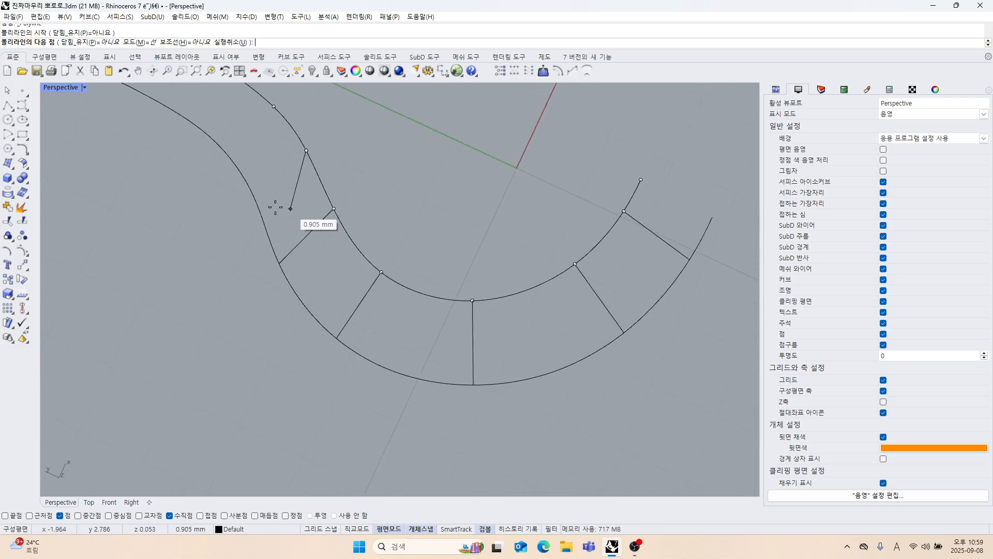
pyautogui.click(257, 202)
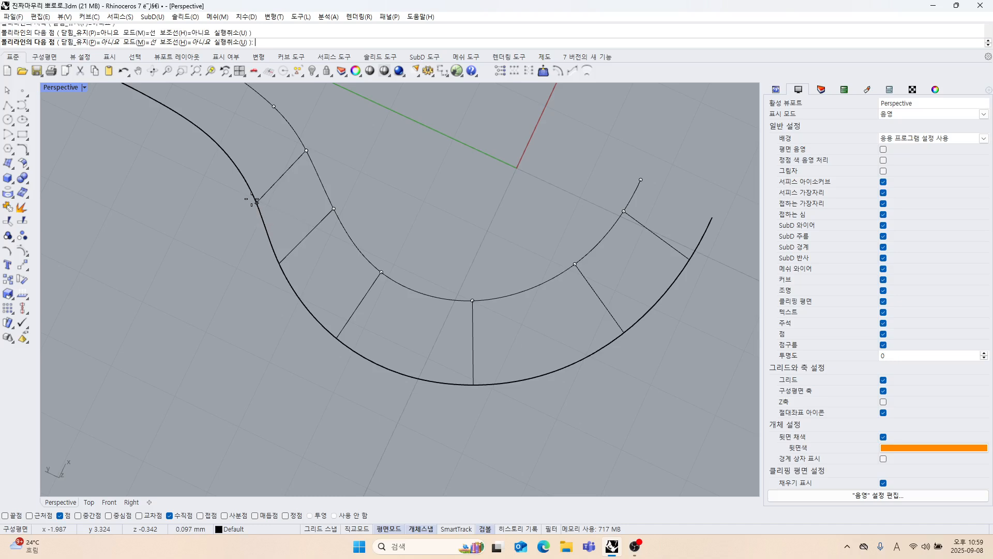
pyautogui.press('Return')
# Draw a connecting polyline from the inner curve's eighth edit point, perpendicular to the outer curve.
pyautogui.moveTo(273, 210); pyautogui.dragTo(498, 212, button='right')
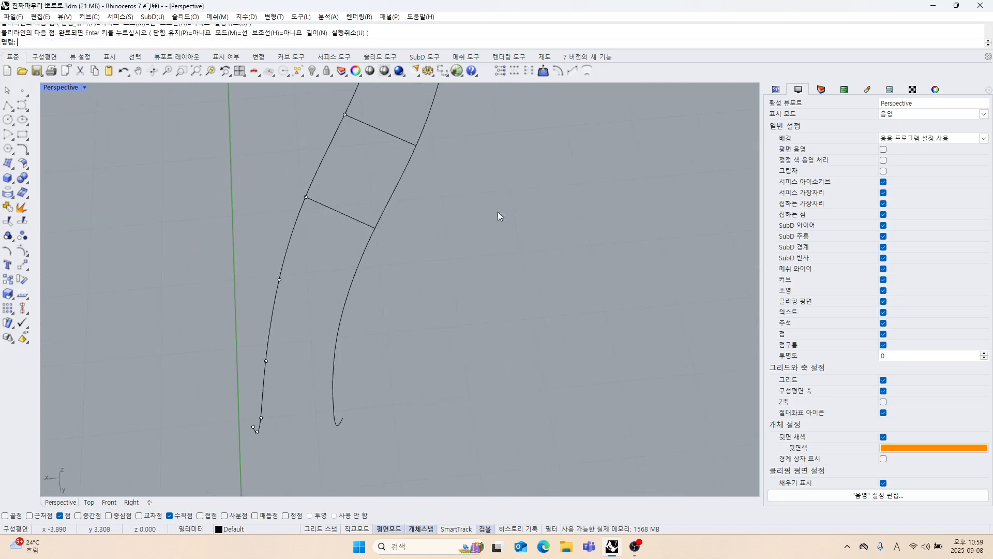
pyautogui.moveTo(390, 258); pyautogui.dragTo(475, 233, button='right')
pyautogui.press('Return')
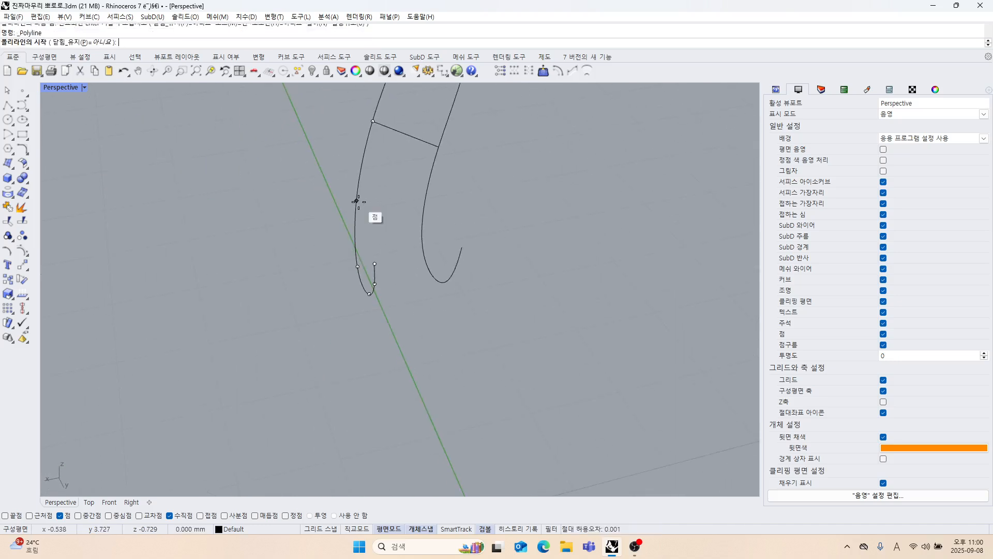
pyautogui.click(357, 201)
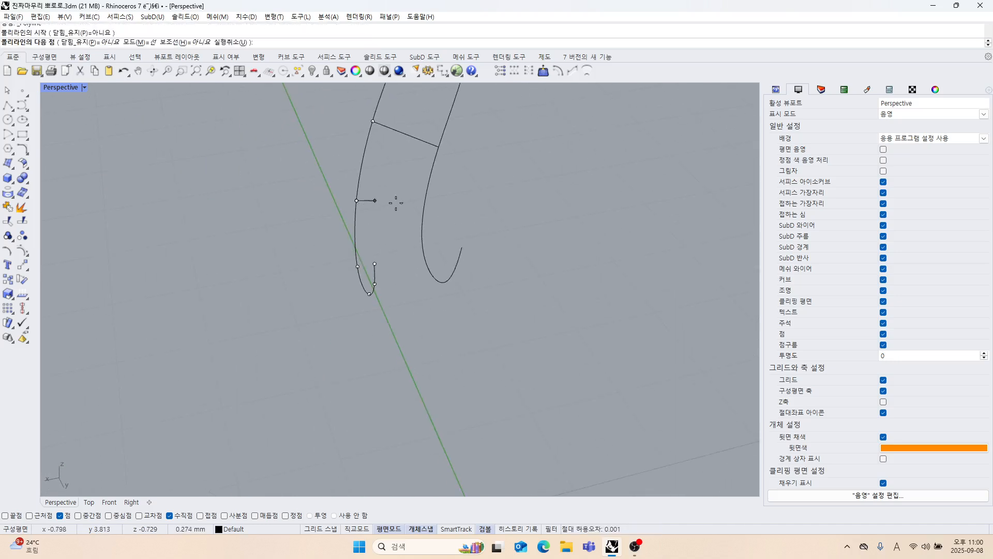
pyautogui.click(423, 212)
pyautogui.press('Return')
# Try a perpendicular polyline from the inner curve's ninth edit point to the outer curve, and delete it.
pyautogui.moveTo(440, 268)
pyautogui.mouseDown(button='right')
pyautogui.moveTo(436, 231)
pyautogui.moveTo(439, 278)
pyautogui.mouseUp(button='right')
pyautogui.press('Return')
pyautogui.click(349, 268)
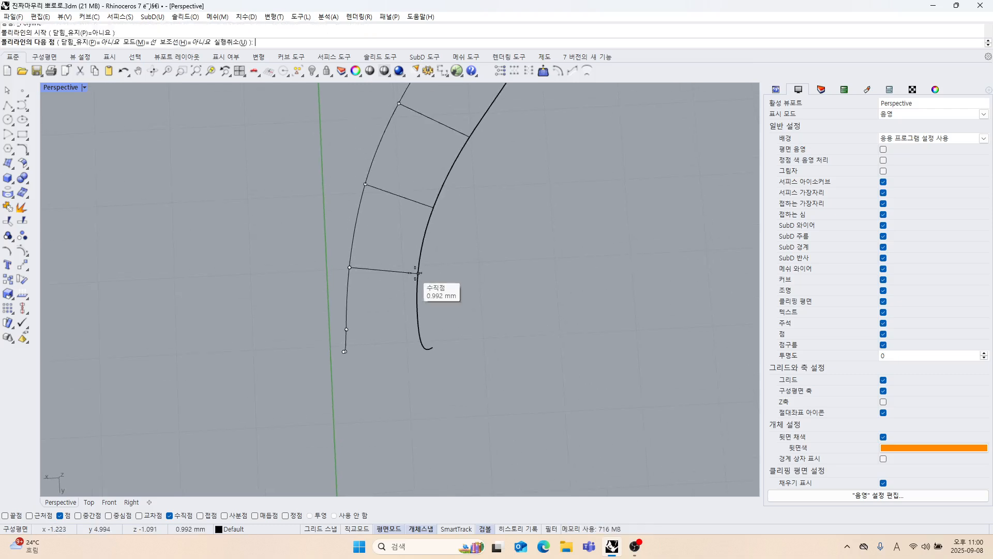
pyautogui.click(418, 273)
pyautogui.press('Return')
pyautogui.moveTo(418, 273)
pyautogui.mouseDown(button='right')
pyautogui.moveTo(405, 251)
pyautogui.moveTo(386, 339)
pyautogui.moveTo(396, 276)
pyautogui.moveTo(424, 275)
pyautogui.moveTo(461, 321)
pyautogui.moveTo(427, 265)
pyautogui.mouseUp(button='right')
pyautogui.click(387, 224)
pyautogui.press('Delete')
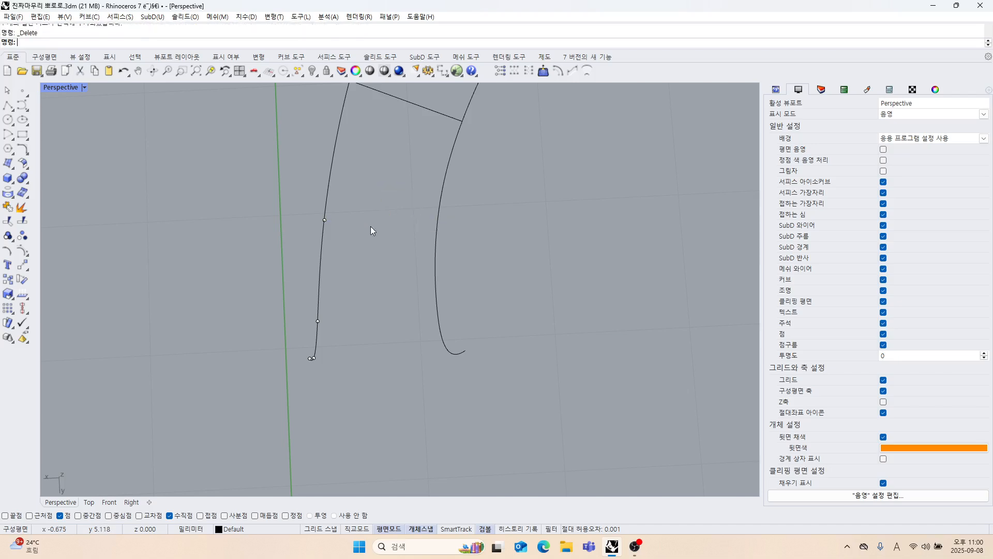
# Redraw the polyline from the inner curve's ninth edit point perpendicular to the outer curve, and check its end close up.
pyautogui.click(333, 225)
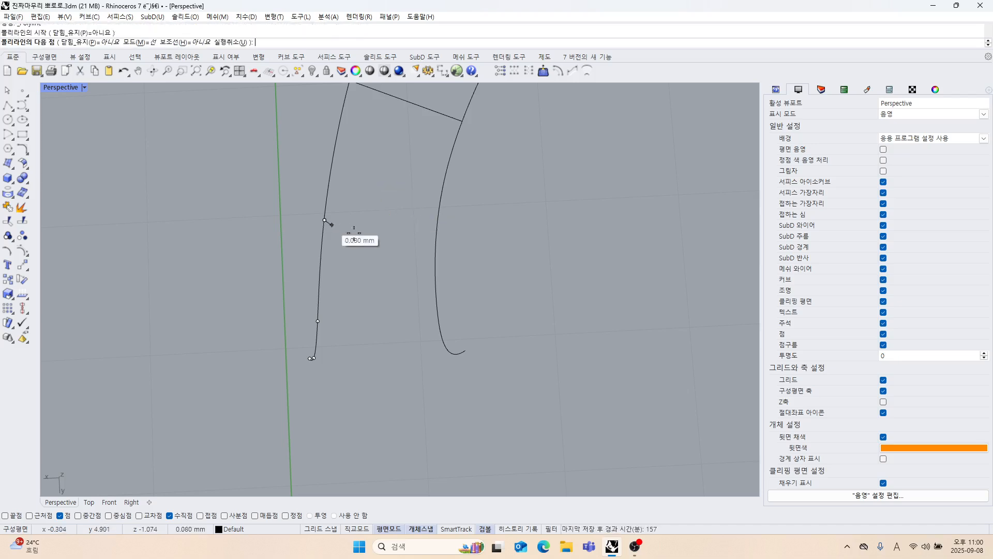
pyautogui.click(437, 230)
pyautogui.press('Return')
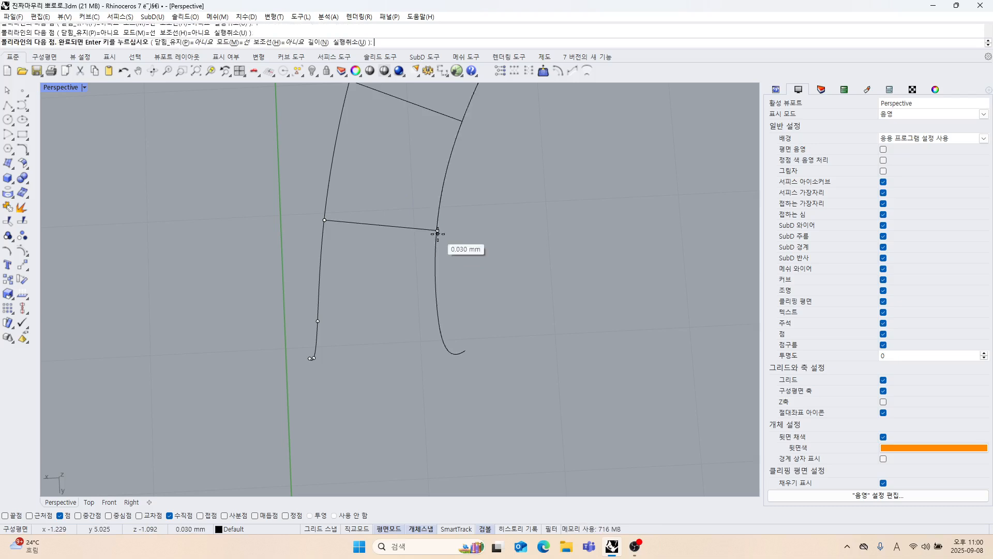
pyautogui.scroll(4, 436, 255)
pyautogui.scroll(3, 434, 254)
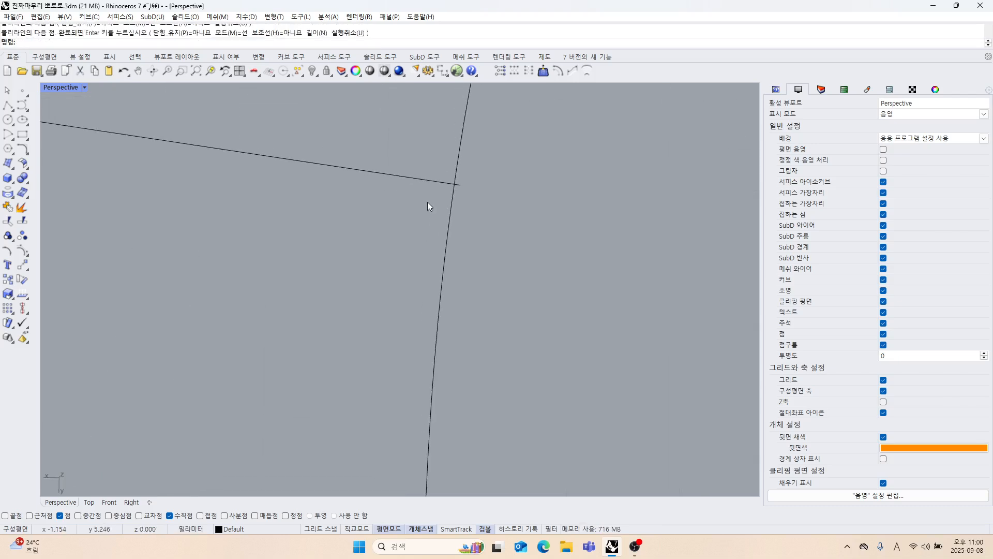
pyautogui.scroll(-6, 427, 202)
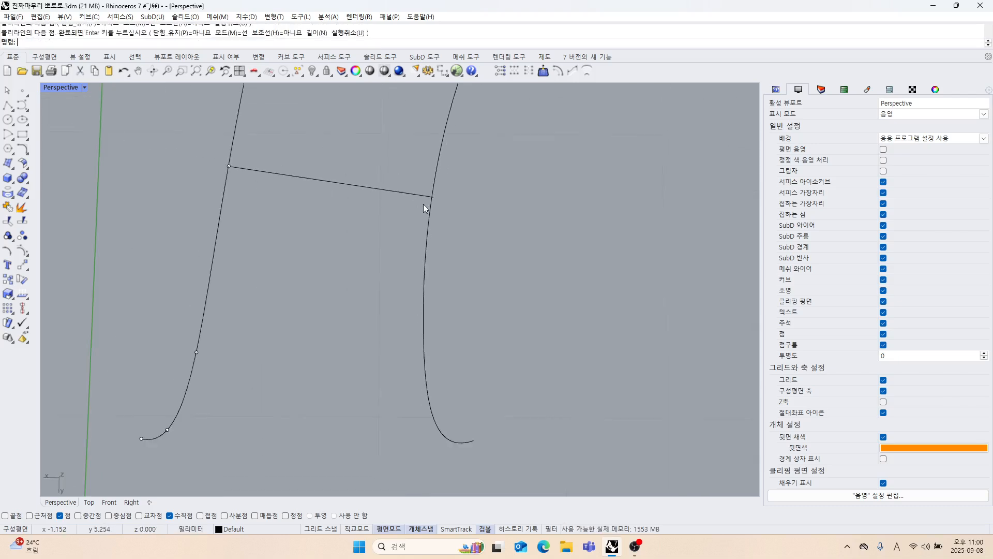
# Draw a connecting polyline from the inner curve's tenth edit point, perpendicular to the outer curve.
pyautogui.rightClick(388, 245)
pyautogui.moveTo(387, 245); pyautogui.dragTo(354, 236, button='right')
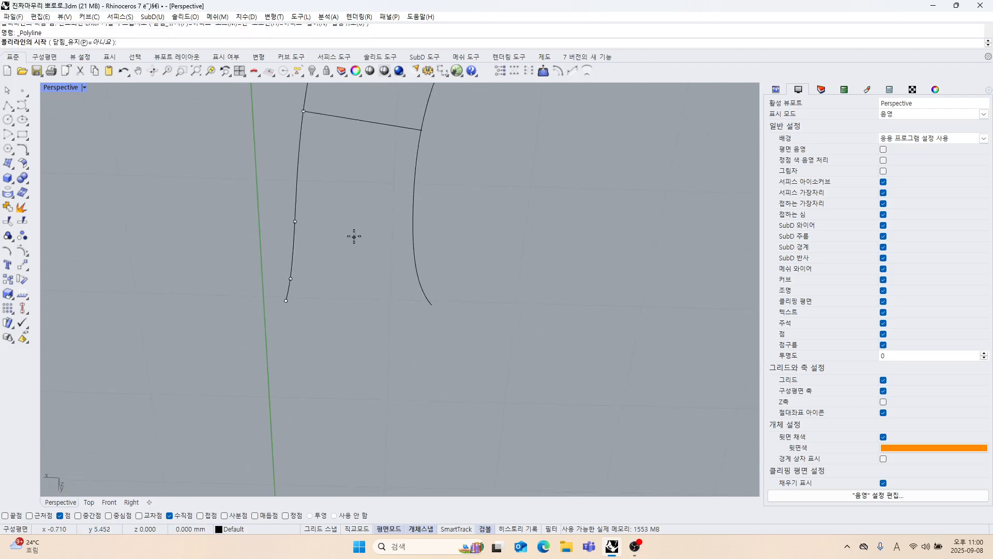
pyautogui.click(295, 220)
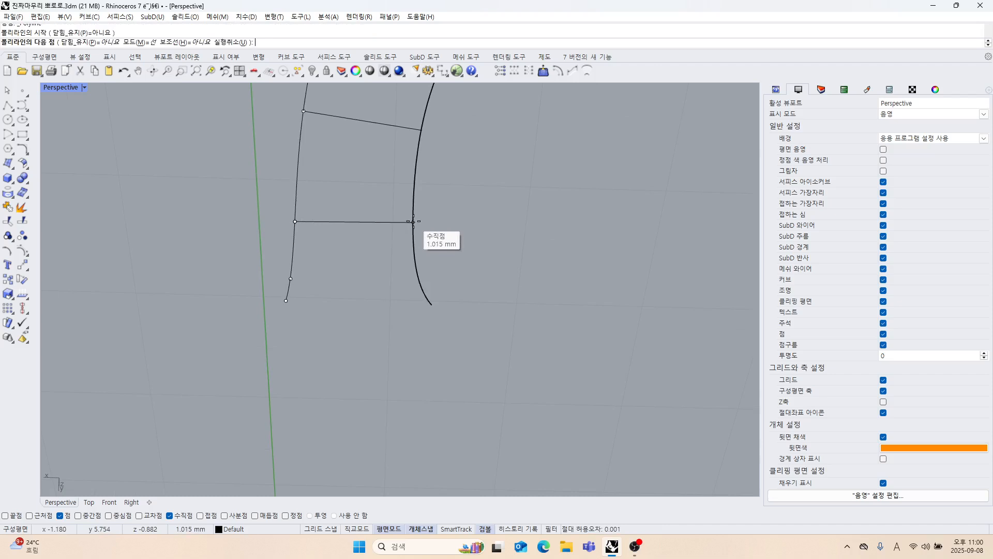
pyautogui.click(413, 221)
pyautogui.rightClick(414, 222)
# Draw a connecting polyline from the inner curve's second-to-last edit point, perpendicular to the outer curve.
pyautogui.moveTo(413, 222); pyautogui.dragTo(395, 281, button='right')
pyautogui.rightClick(356, 272)
pyautogui.click(334, 269)
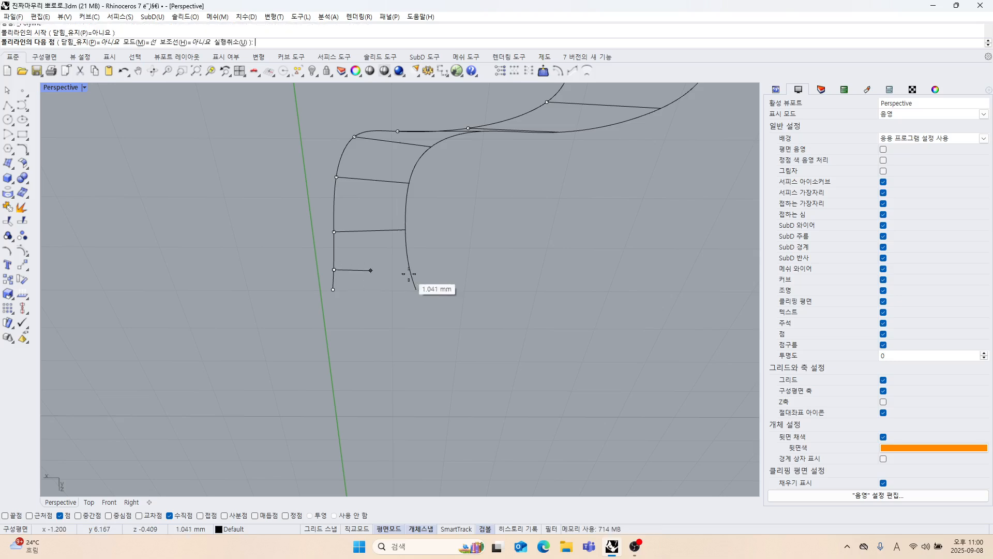
pyautogui.click(409, 264)
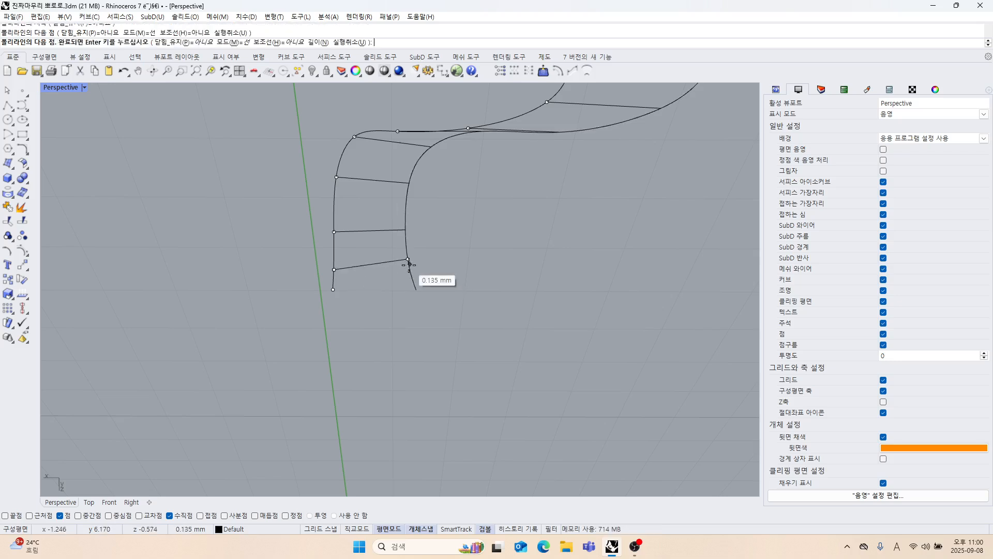
pyautogui.rightClick(409, 265)
# Join the far ends of the inner and outer curves with a polyline, using only the End object snap for its endpoint.
pyautogui.moveTo(398, 296); pyautogui.dragTo(383, 305, button='right')
pyautogui.rightClick(382, 306)
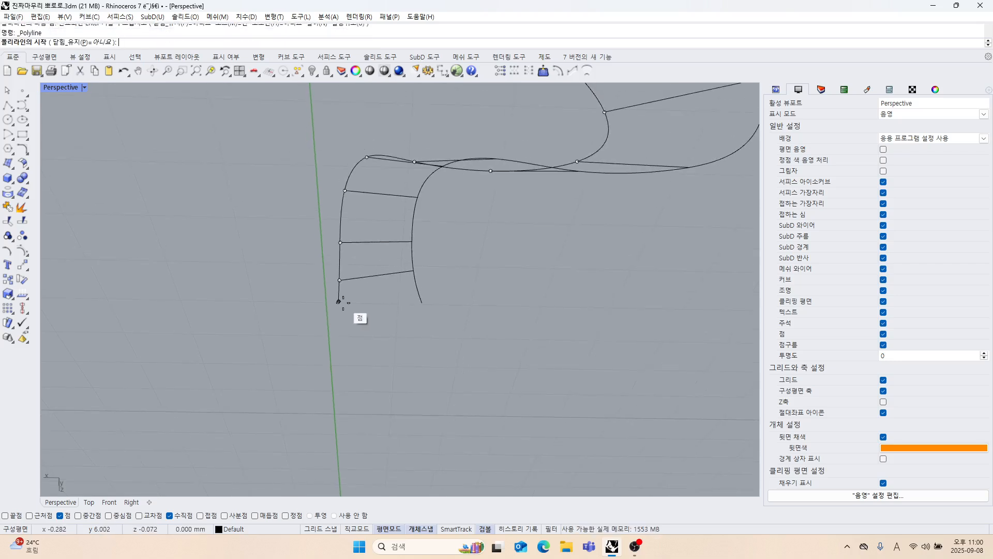
pyautogui.click(354, 309)
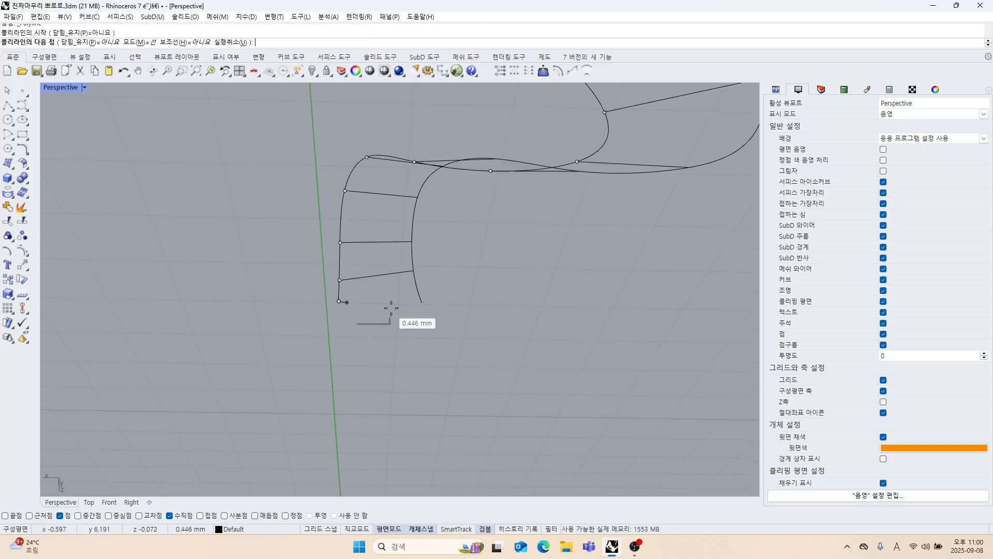
pyautogui.rightClick(6, 515)
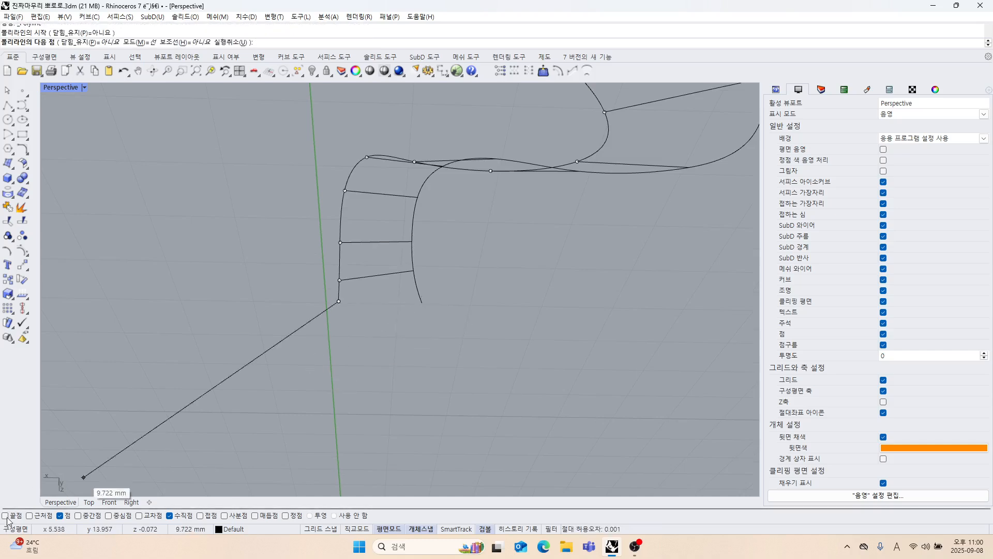
pyautogui.click(421, 303)
pyautogui.rightClick(422, 303)
# Turn on the edit points of the outer curve.
pyautogui.moveTo(421, 304); pyautogui.dragTo(390, 238, button='right')
pyautogui.click(383, 240)
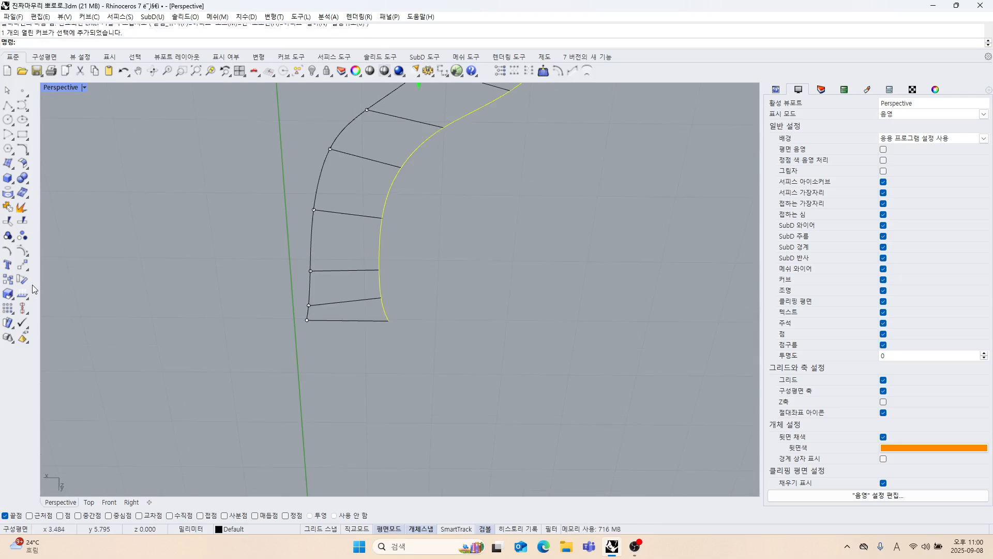
pyautogui.click(26, 253)
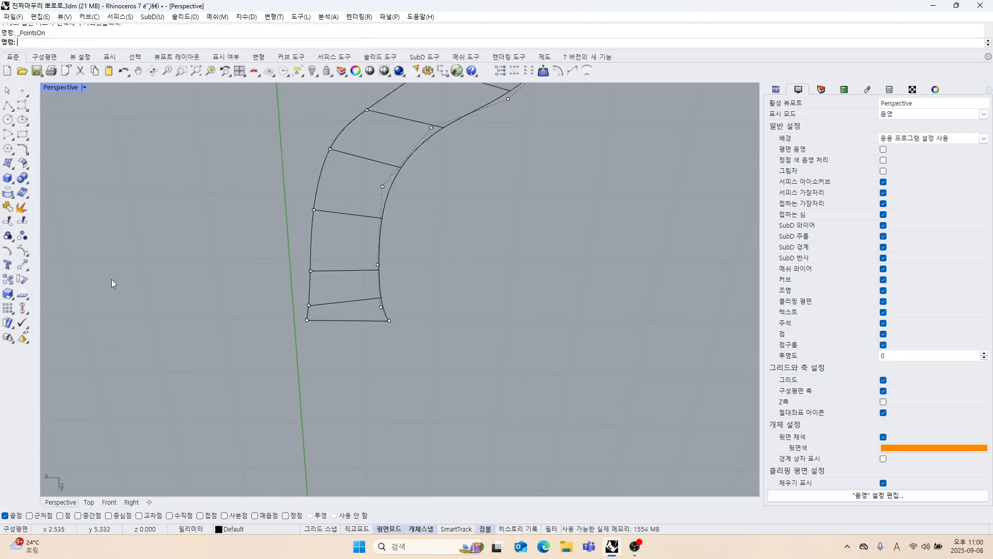
pyautogui.click(27, 255)
pyautogui.click(58, 263)
pyautogui.click(375, 265)
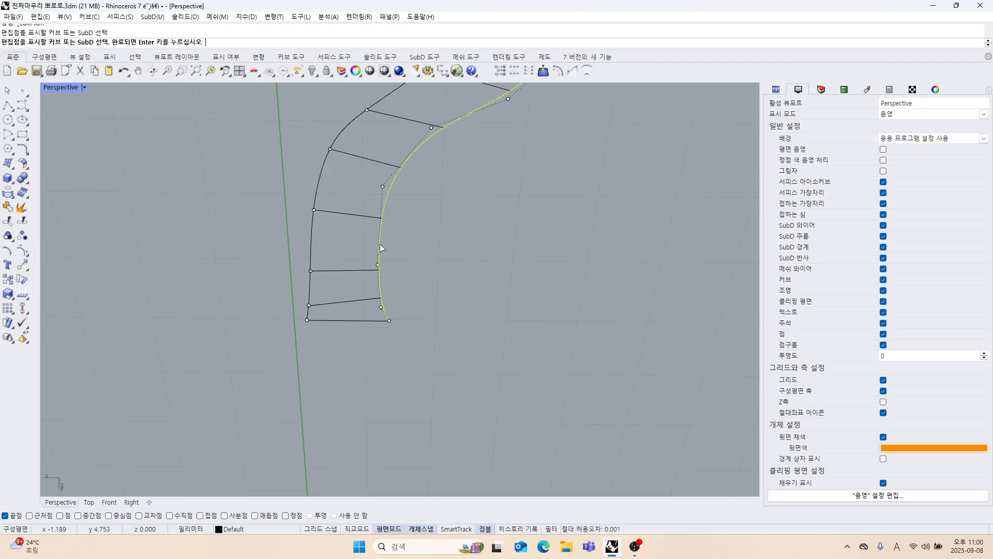
pyautogui.press('Return')
# Snap the outer curve's two edit points next to its far end onto the ends of the adjacent cross lines.
pyautogui.scroll(4, 385, 316)
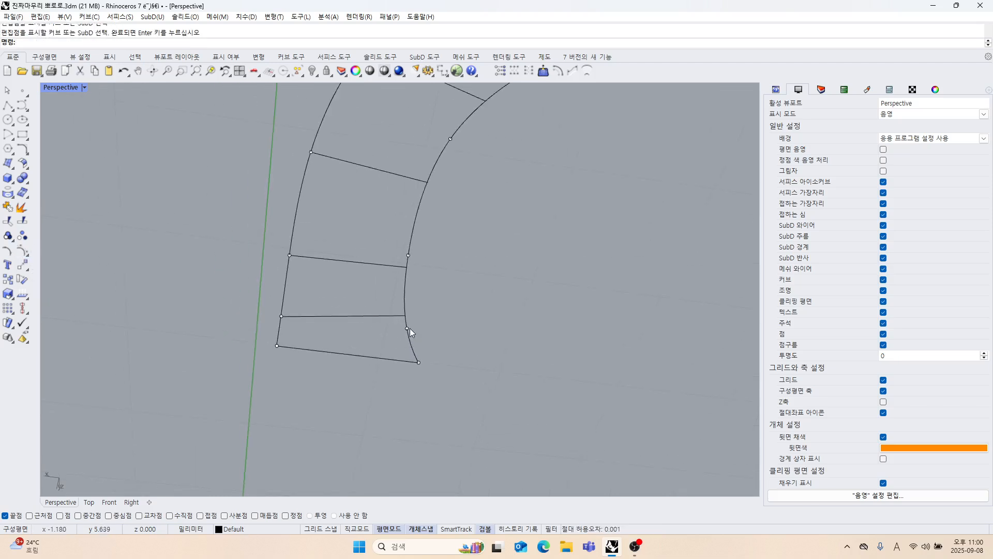
pyautogui.moveTo(409, 328); pyautogui.dragTo(407, 315)
pyautogui.moveTo(408, 256); pyautogui.dragTo(407, 267)
pyautogui.click(456, 262)
pyautogui.scroll(5, 408, 271)
pyautogui.scroll(2, 414, 269)
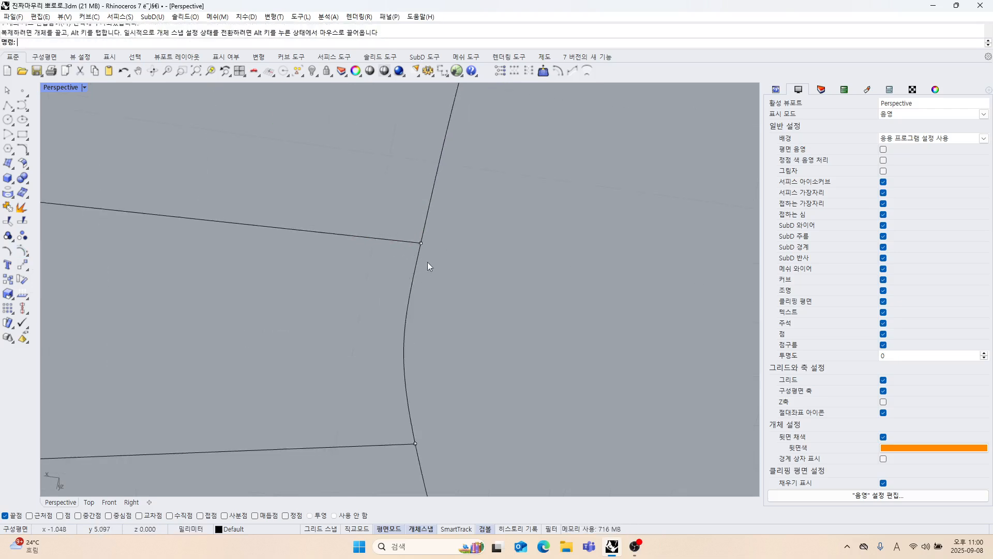
pyautogui.scroll(-6, 419, 316)
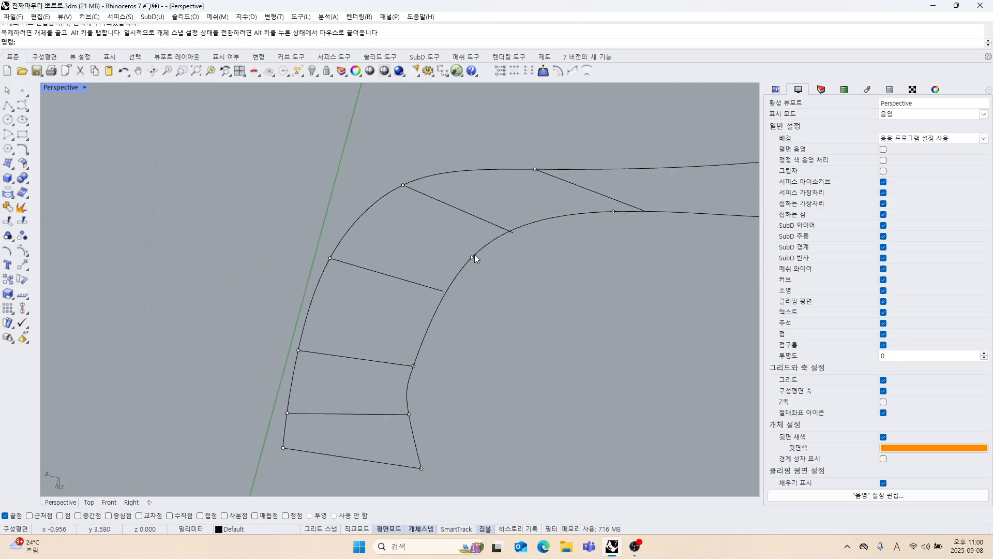
# Move the outer curve's next two edit points onto the ends of the following two cross lines.
pyautogui.click(472, 257)
pyautogui.moveTo(491, 311); pyautogui.dragTo(506, 280, button='right')
pyautogui.moveTo(498, 246); pyautogui.dragTo(430, 287)
pyautogui.keyDown('shift'); pyautogui.moveTo(554, 285); pyautogui.dragTo(502, 336, button='right'); pyautogui.keyUp('shift')
pyautogui.moveTo(567, 243); pyautogui.dragTo(465, 287)
pyautogui.scroll(-5, 515, 279)
pyautogui.moveTo(520, 283); pyautogui.dragTo(563, 293, button='right')
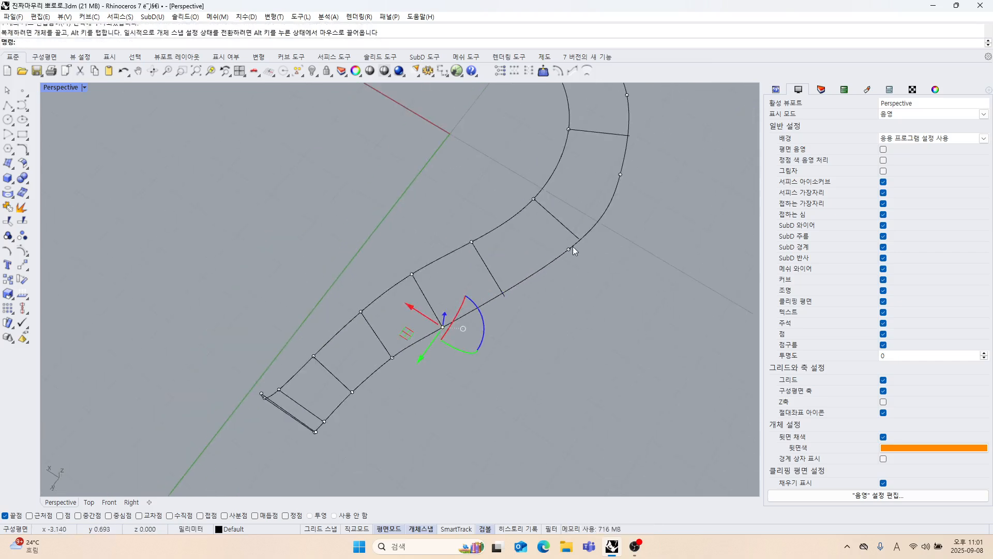
# Snap the outer curve's next two edit points onto the ends of the following two cross lines.
pyautogui.moveTo(568, 248); pyautogui.dragTo(504, 295)
pyautogui.moveTo(573, 309); pyautogui.dragTo(542, 298, button='right')
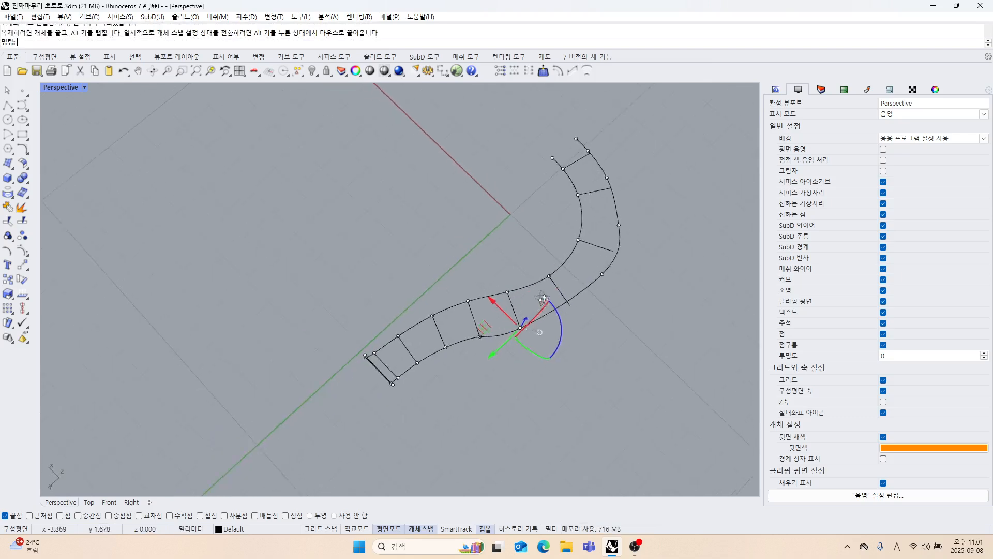
pyautogui.scroll(3, 591, 284)
pyautogui.moveTo(609, 247); pyautogui.dragTo(559, 301)
pyautogui.scroll(-3, 581, 291)
pyautogui.keyDown('shift'); pyautogui.moveTo(582, 291); pyautogui.dragTo(561, 327, button='right'); pyautogui.keyUp('shift')
pyautogui.scroll(3, 579, 277)
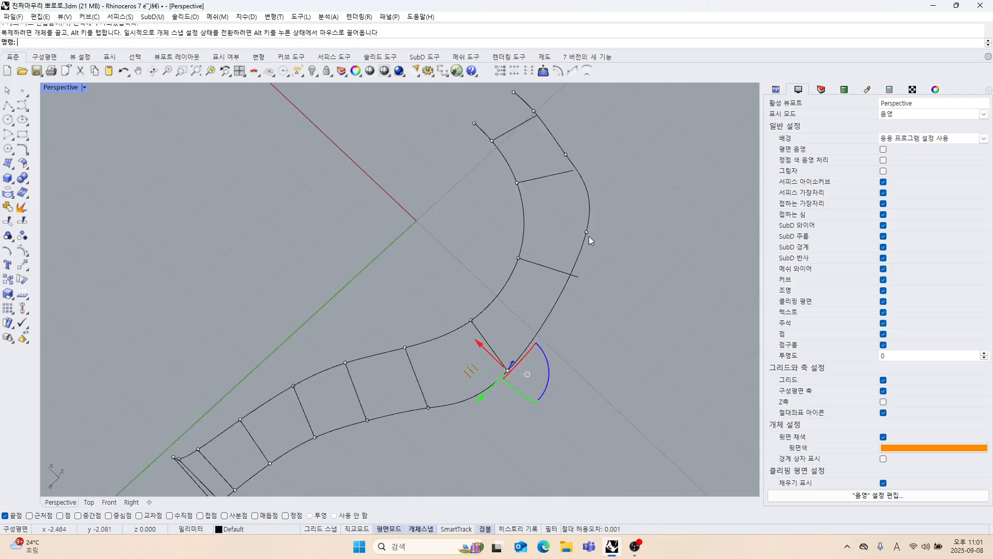
# Snap the outer curve's remaining edit points onto the ends of the last three cross lines and turn the edit points off.
pyautogui.moveTo(587, 233); pyautogui.dragTo(579, 277)
pyautogui.keyDown('shift'); pyautogui.moveTo(615, 256); pyautogui.dragTo(561, 334, button='right'); pyautogui.keyUp('shift')
pyautogui.scroll(5, 553, 228)
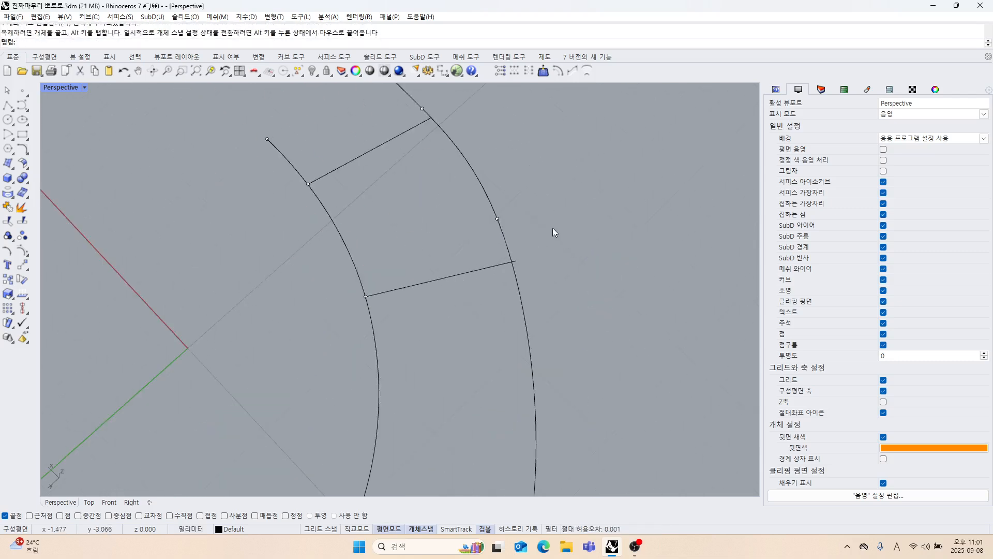
pyautogui.moveTo(505, 217); pyautogui.dragTo(514, 262)
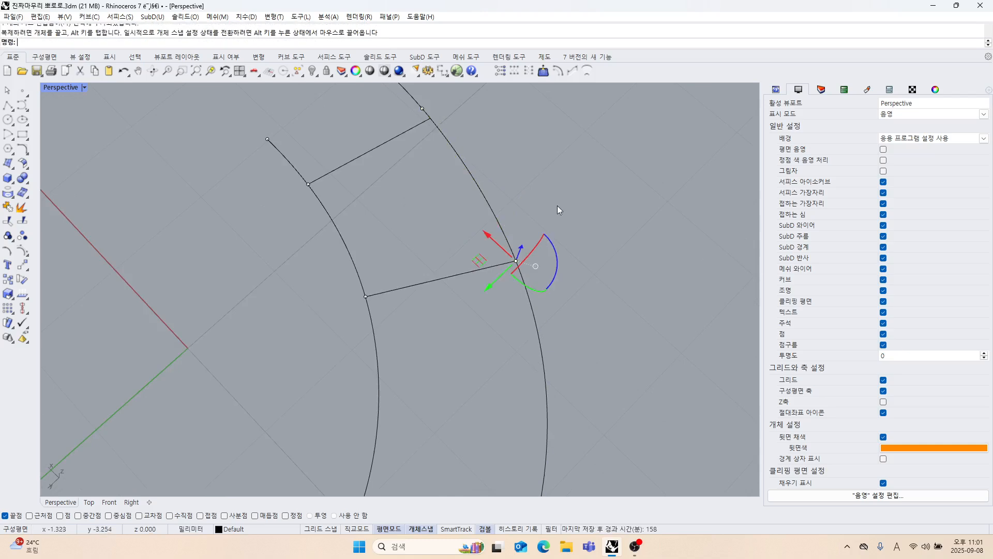
pyautogui.keyDown('shift'); pyautogui.moveTo(557, 206); pyautogui.dragTo(549, 259, button='right'); pyautogui.keyUp('shift')
pyautogui.moveTo(431, 207); pyautogui.dragTo(439, 218)
pyautogui.click(526, 240)
# Delete the cross lines along the far-end and middle stretches between the inner and outer curves.
pyautogui.scroll(-10, 492, 268)
pyautogui.moveTo(492, 273); pyautogui.dragTo(417, 371, button='right')
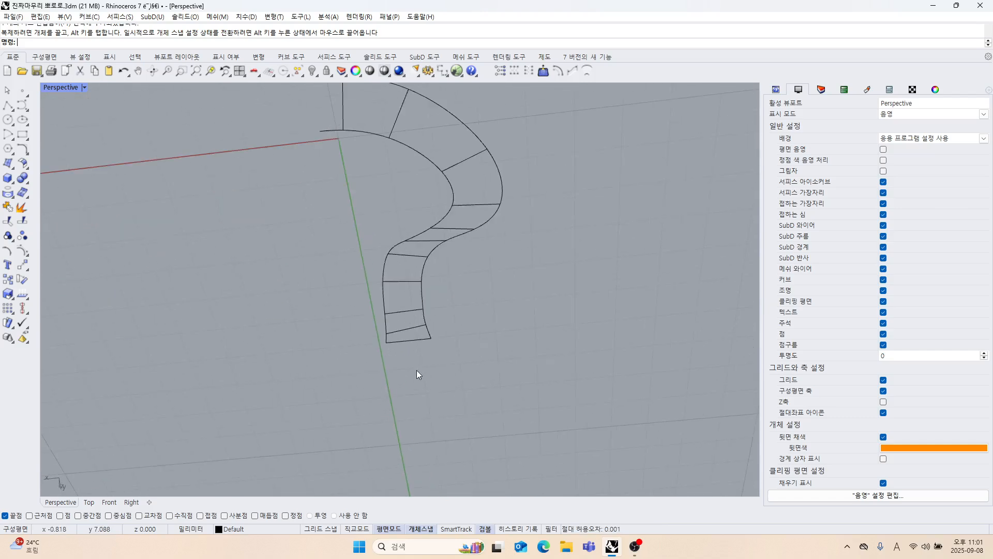
pyautogui.moveTo(401, 308); pyautogui.dragTo(402, 309)
pyautogui.press('Delete')
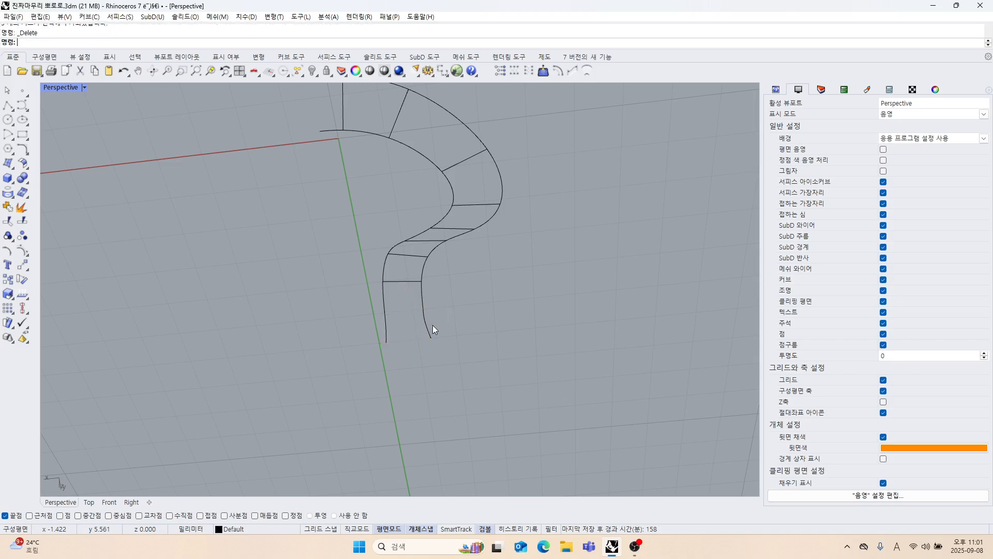
pyautogui.scroll(6, 417, 274)
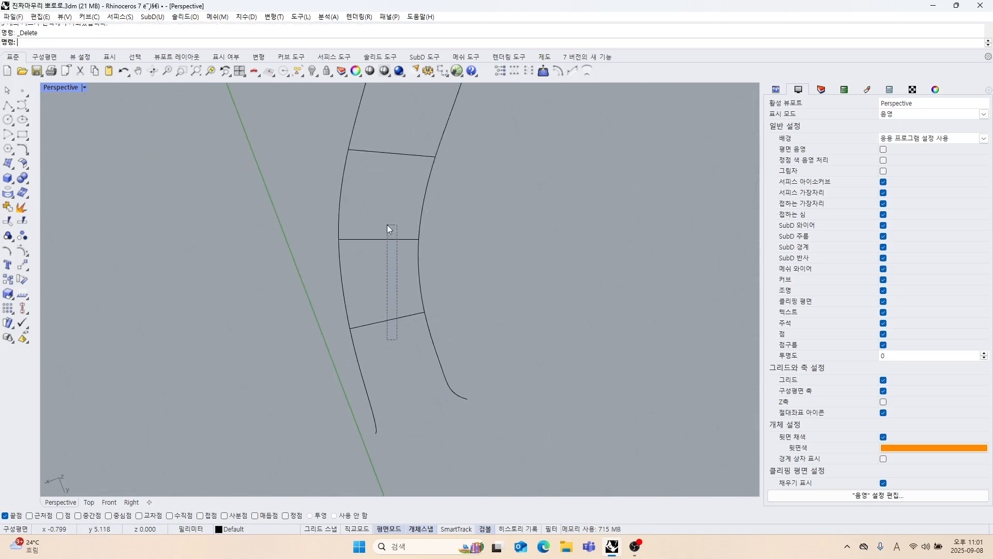
pyautogui.moveTo(387, 224); pyautogui.dragTo(387, 226)
pyautogui.keyDown('shift'); pyautogui.moveTo(387, 225); pyautogui.dragTo(392, 320, button='right'); pyautogui.keyUp('shift')
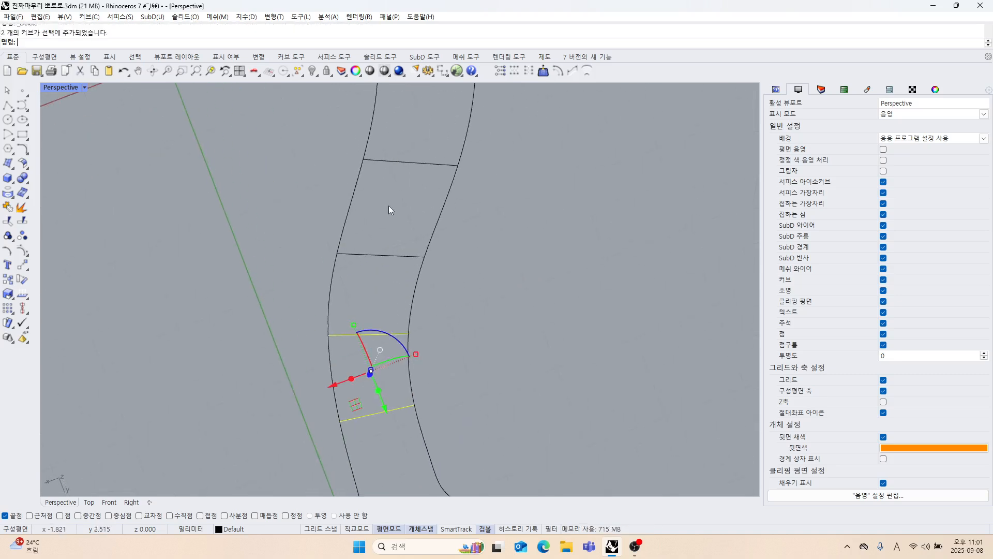
pyautogui.keyDown('shift'); pyautogui.moveTo(373, 235); pyautogui.dragTo(373, 234); pyautogui.keyUp('shift')
pyautogui.keyDown('shift'); pyautogui.moveTo(415, 182); pyautogui.dragTo(405, 151); pyautogui.keyUp('shift')
pyautogui.press('Delete')
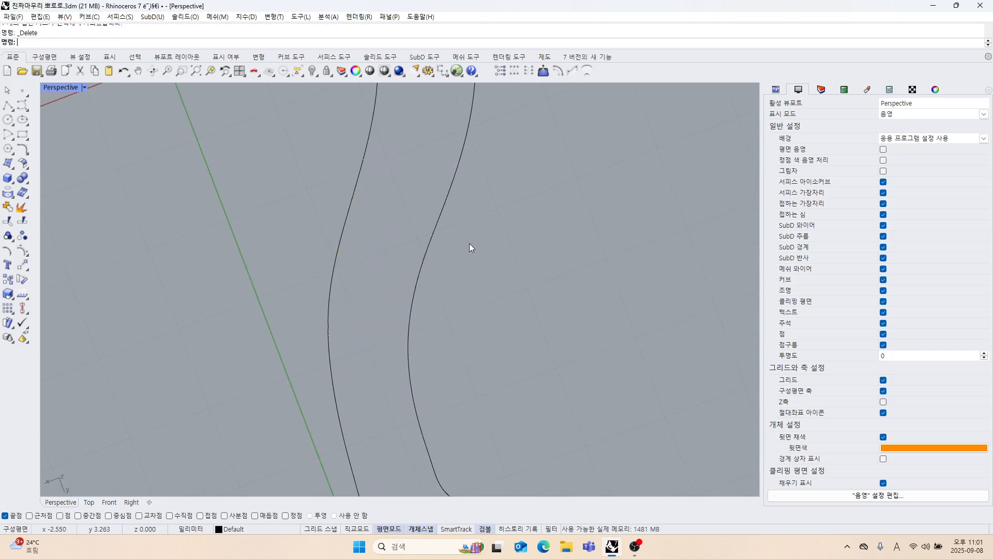
# Delete the remaining cross lines around the rounded bend, leaving only the inner and outer curves.
pyautogui.scroll(-6, 468, 199)
pyautogui.scroll(-3, 467, 201)
pyautogui.scroll(5, 466, 274)
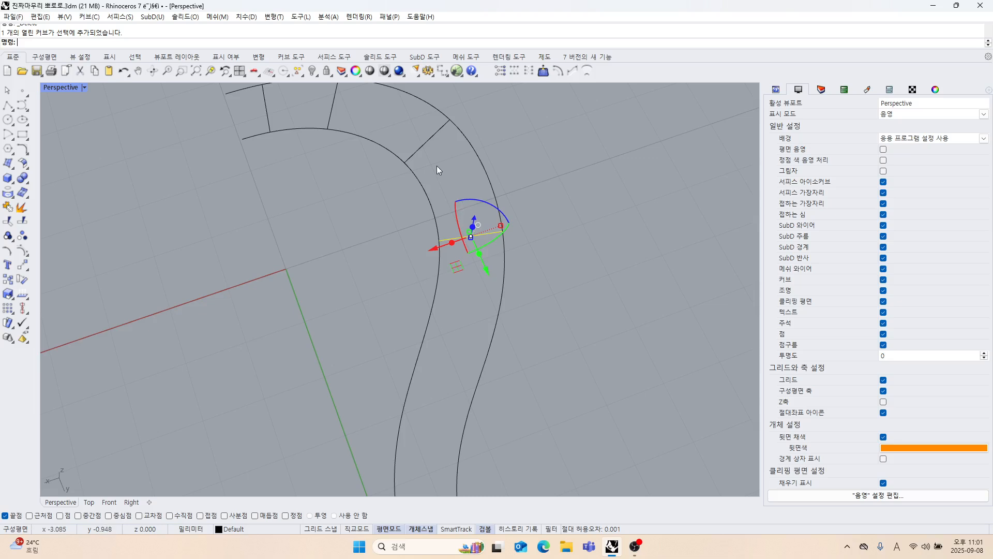
pyautogui.keyDown('shift'); pyautogui.moveTo(437, 166); pyautogui.dragTo(409, 150); pyautogui.keyUp('shift')
pyautogui.keyDown('shift'); pyautogui.moveTo(370, 128); pyautogui.dragTo(414, 194, button='right'); pyautogui.keyUp('shift')
pyautogui.scroll(4, 411, 190)
pyautogui.keyDown('shift'); pyautogui.moveTo(408, 189); pyautogui.dragTo(239, 173); pyautogui.keyUp('shift')
pyautogui.press('Delete')
# Loft the inner and outer curves into a strip surface using the Straight sections style without simplifying.
pyautogui.moveTo(380, 217); pyautogui.dragTo(387, 295, button='right')
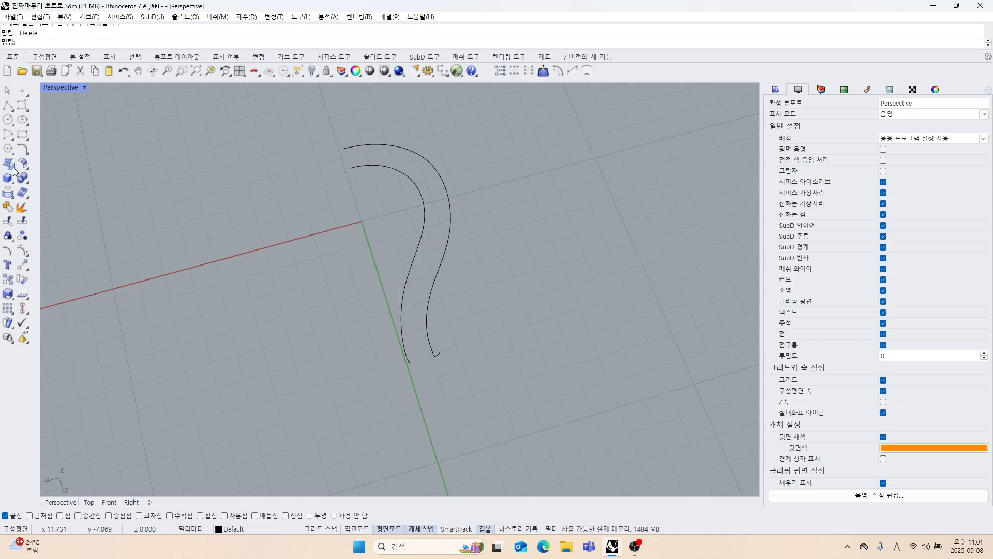
pyautogui.click(362, 165)
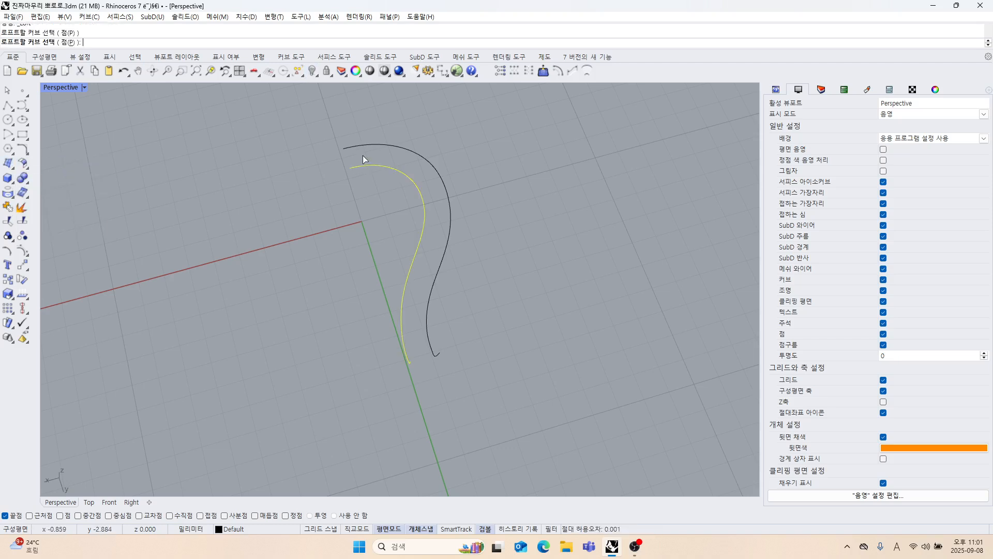
pyautogui.click(365, 149)
pyautogui.press('Return')
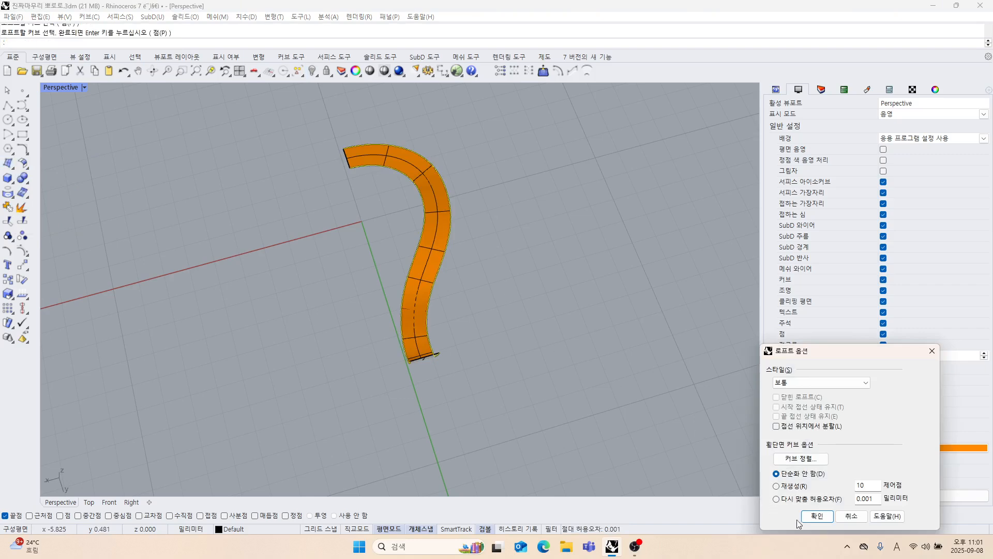
pyautogui.click(868, 384)
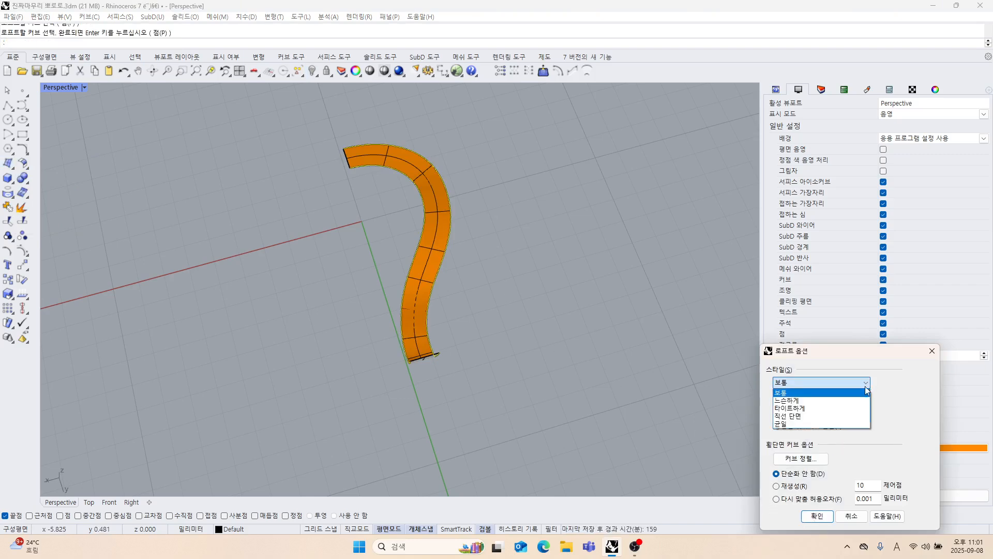
pyautogui.click(803, 417)
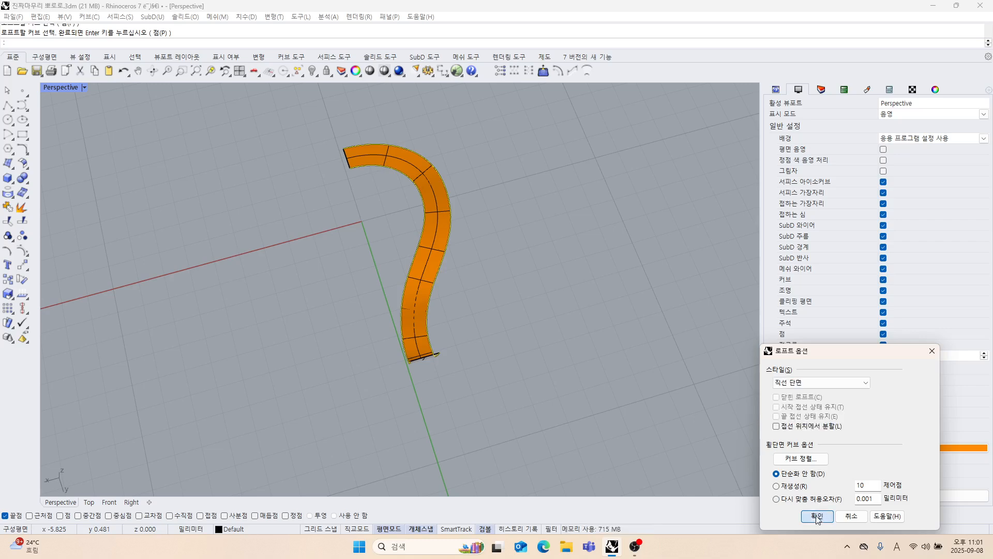
pyautogui.click(817, 518)
# Show all hidden objects, then hide the pendant's closed polysurface again so the other strand curves stay displayed.
pyautogui.moveTo(464, 326); pyautogui.dragTo(373, 169, button='right')
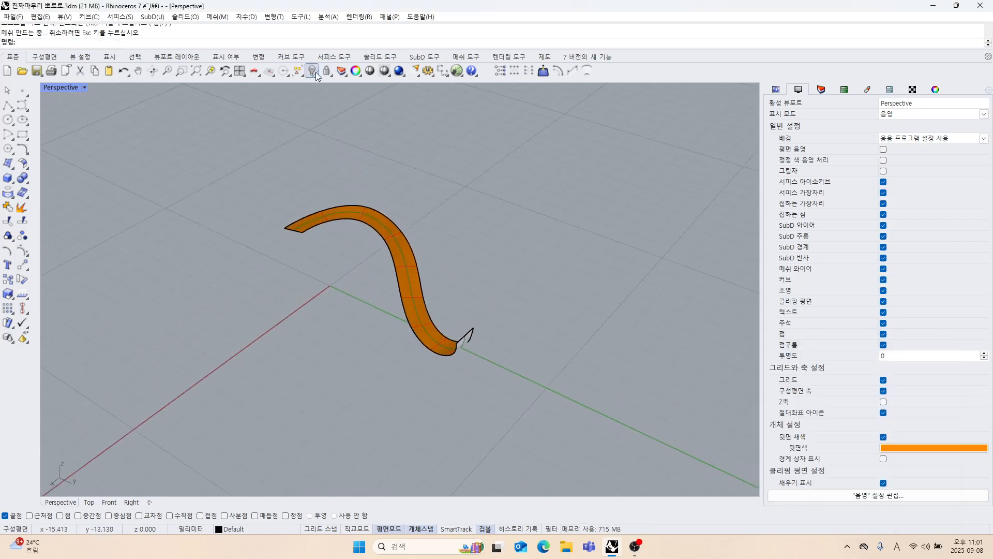
pyautogui.click(410, 286)
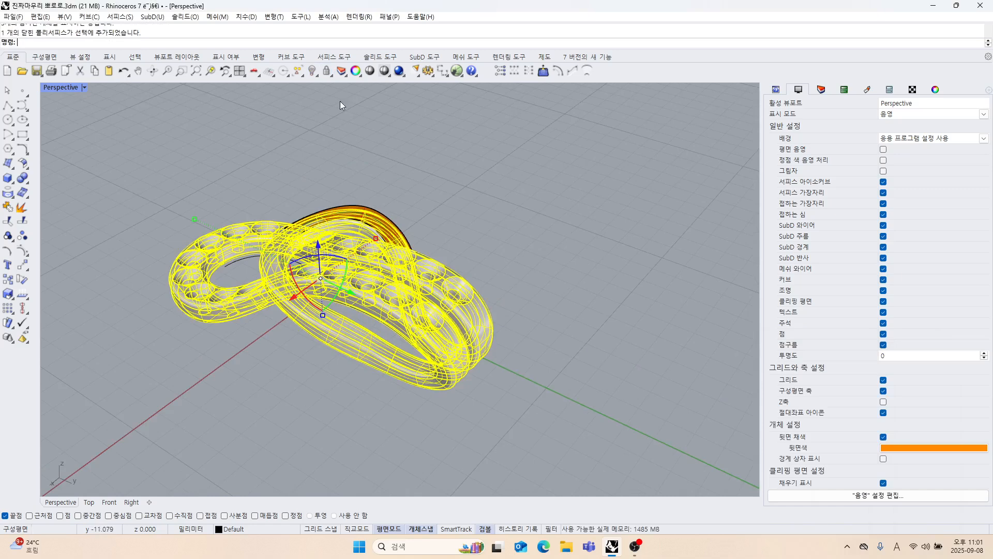
pyautogui.click(314, 70)
# Examine the far end of the lofted strip from several angles, selecting the curves along its edges one at a time.
pyautogui.moveTo(372, 290); pyautogui.dragTo(340, 228, button='right')
pyautogui.moveTo(481, 319); pyautogui.dragTo(447, 299, button='right')
pyautogui.scroll(5, 447, 299)
pyautogui.keyDown('shift'); pyautogui.moveTo(449, 259); pyautogui.dragTo(362, 268, button='right'); pyautogui.keyUp('shift')
pyautogui.scroll(5, 362, 268)
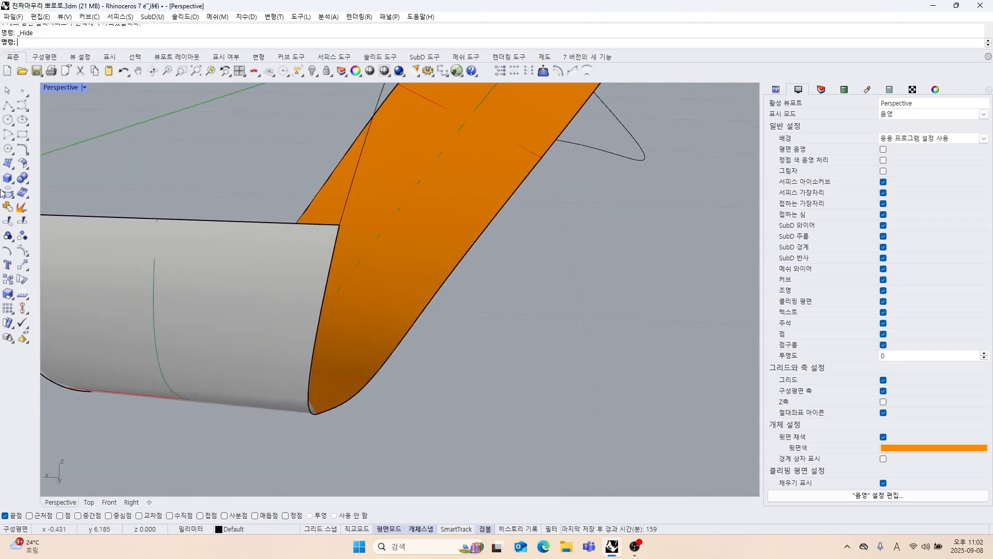
pyautogui.click(321, 314)
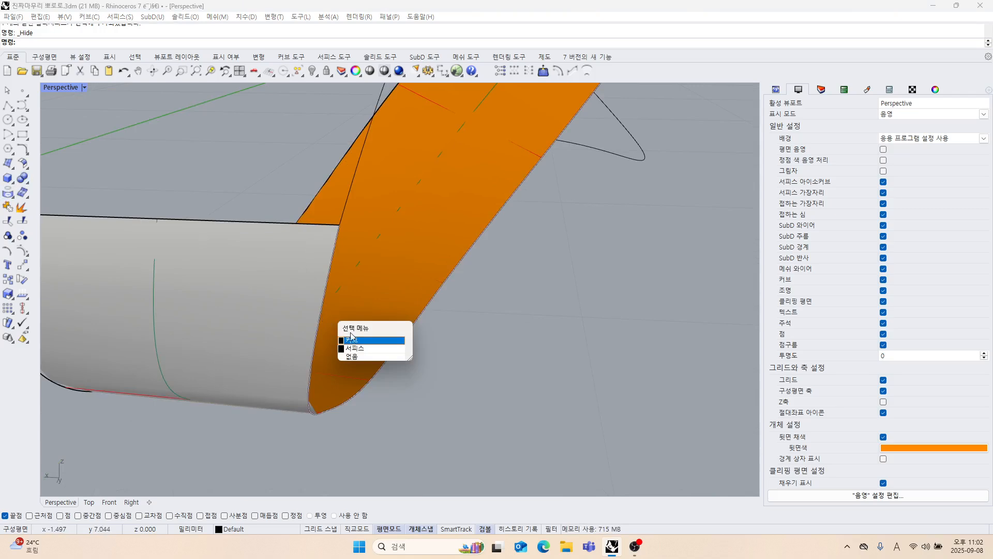
pyautogui.click(353, 340)
pyautogui.moveTo(353, 340); pyautogui.dragTo(380, 305, button='right')
pyautogui.scroll(5, 490, 273)
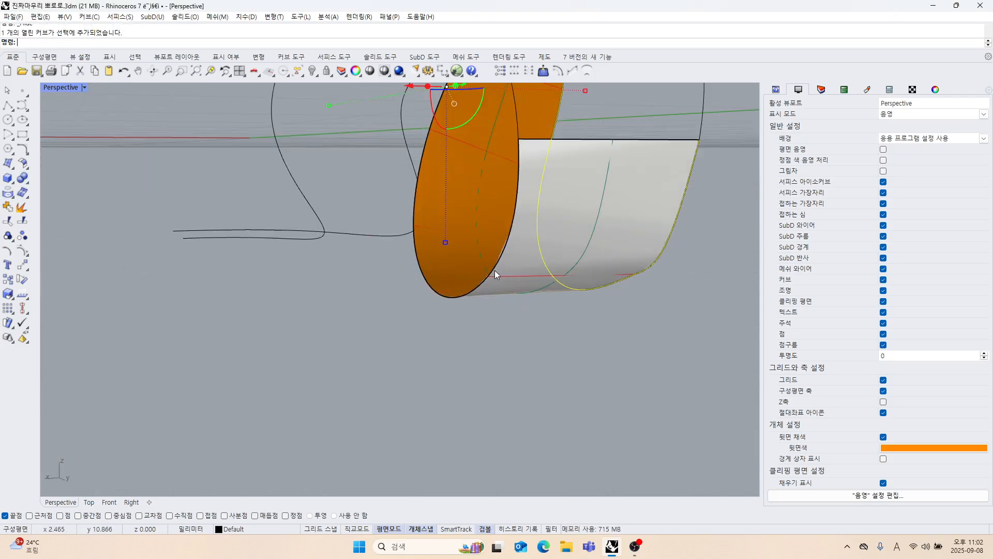
pyautogui.keyDown('shift'); pyautogui.click(494, 269); pyautogui.keyUp('shift')
pyautogui.moveTo(491, 287); pyautogui.dragTo(337, 320, button='right')
# Delete the duplicate curve lying along the outer edge of the lofted strip.
pyautogui.click(357, 323)
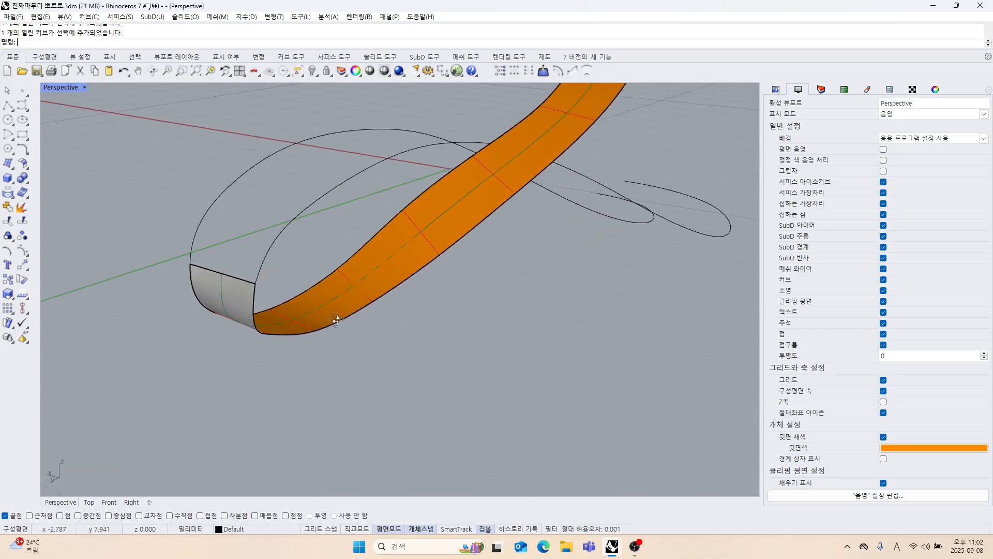
pyautogui.click(314, 289)
pyautogui.click(402, 343)
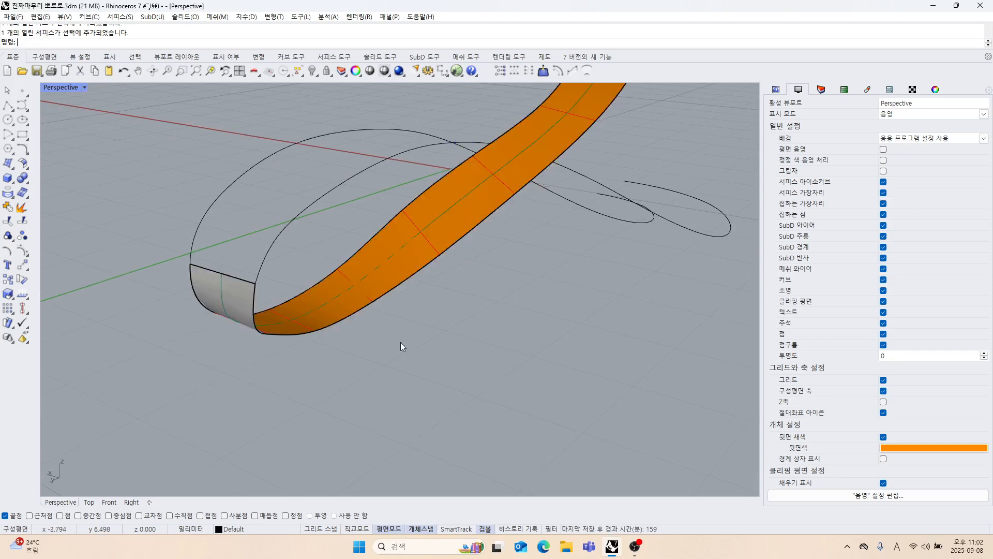
pyautogui.click(347, 322)
pyautogui.click(381, 344)
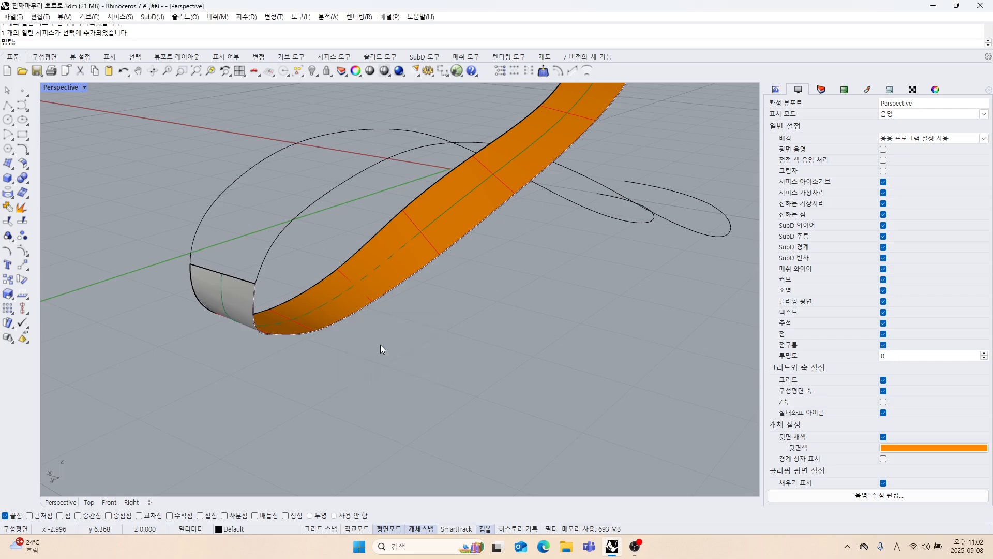
pyautogui.press('Delete')
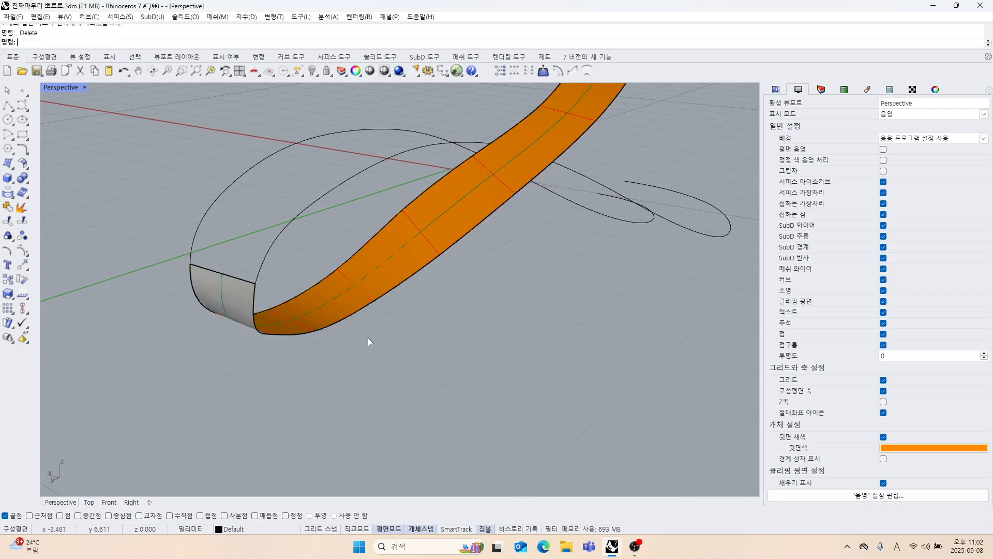
# Match the adjoining loop curve to the strip's outer edge curve with tangency continuity and averaged curves.
pyautogui.moveTo(367, 337); pyautogui.dragTo(210, 277, button='right')
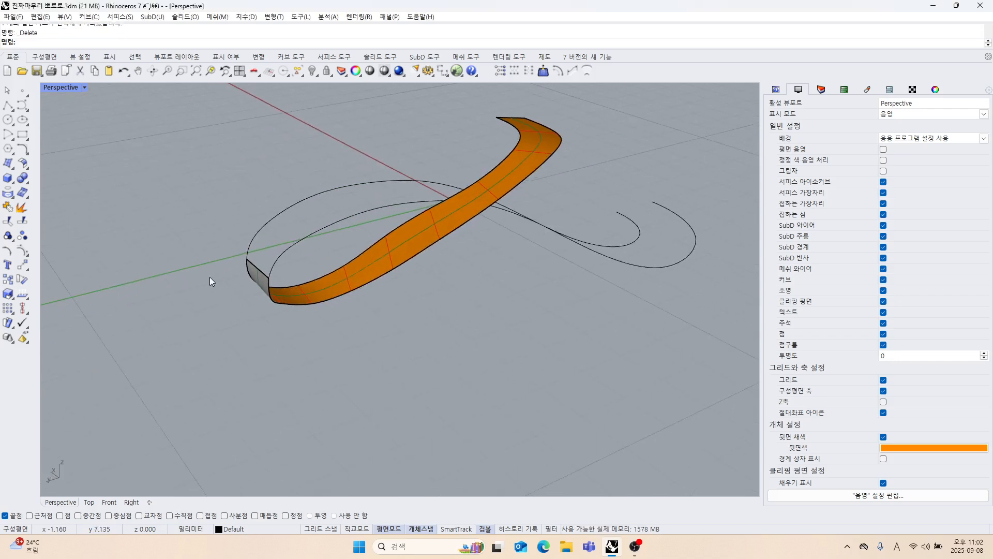
pyautogui.click(24, 151)
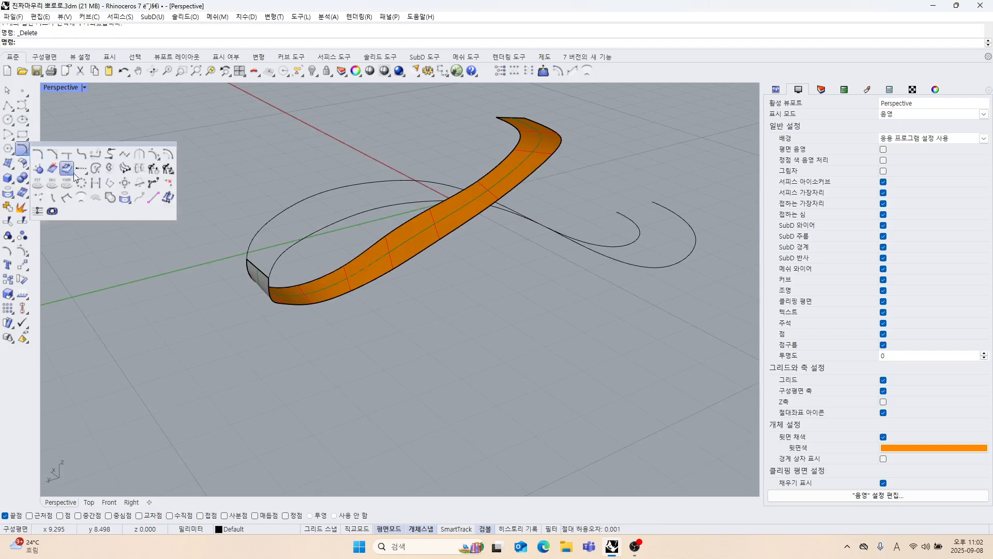
pyautogui.click(110, 153)
pyautogui.scroll(3, 268, 262)
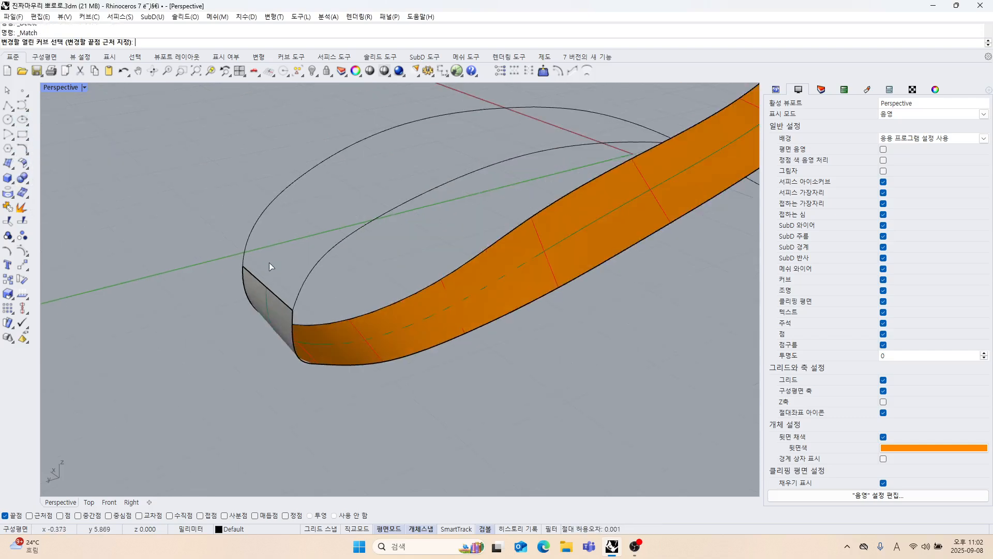
pyautogui.click(303, 279)
pyautogui.click(294, 330)
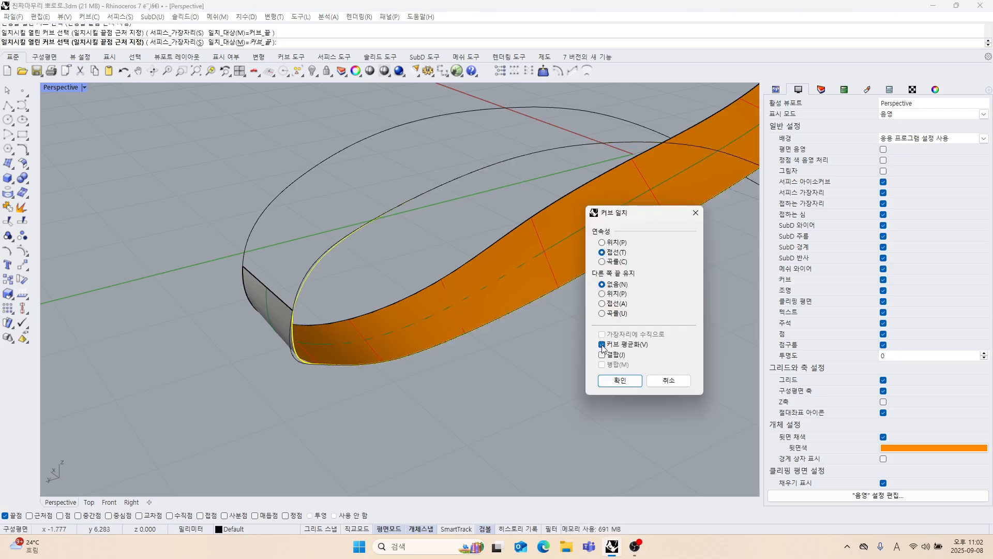
pyautogui.click(620, 382)
# Match the second loop curve to the curve on the strip's inner edge, keeping the same match settings.
pyautogui.moveTo(420, 318); pyautogui.dragTo(309, 286, button='right')
pyautogui.rightClick(308, 285)
pyautogui.click(228, 231)
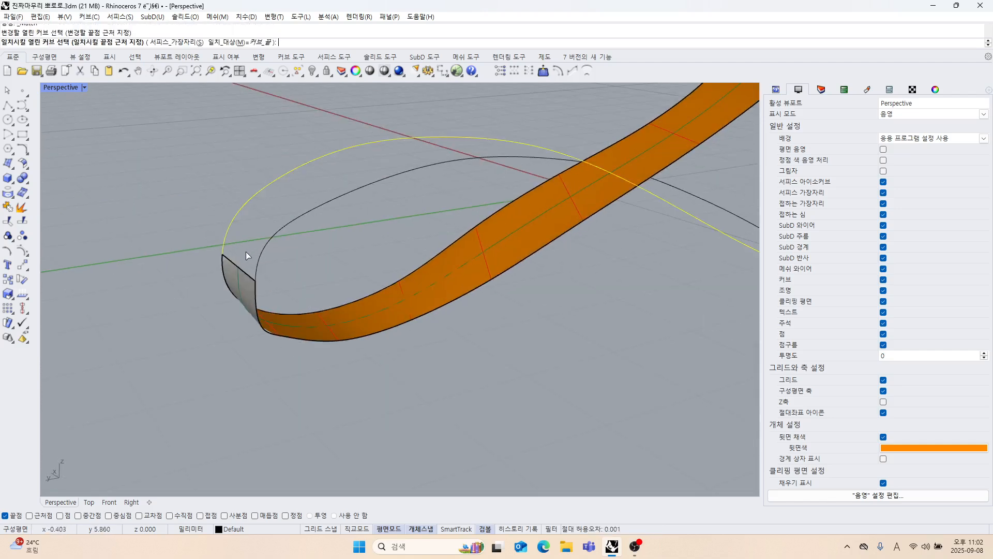
pyautogui.click(225, 270)
pyautogui.click(620, 380)
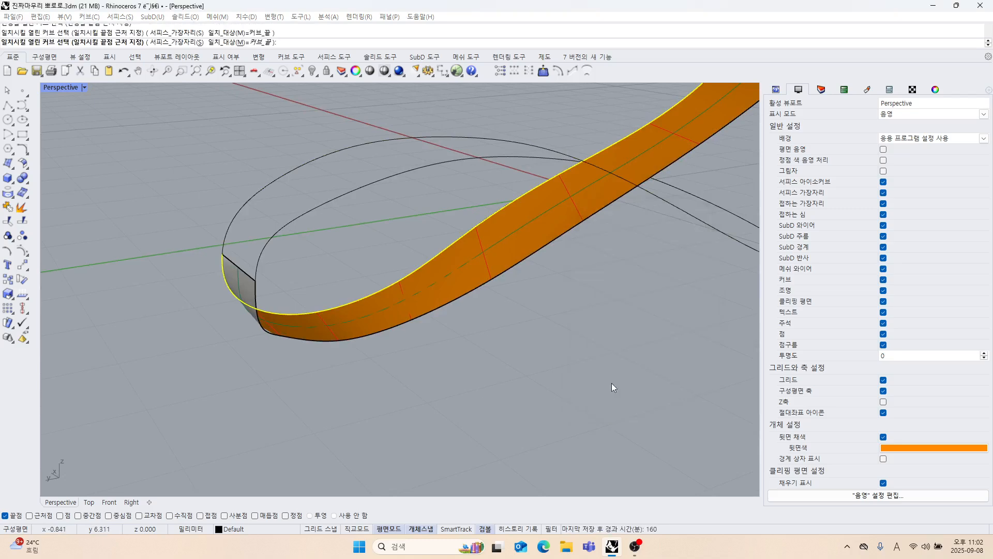
# Turn on the control points of the lofted strip surface.
pyautogui.moveTo(612, 383); pyautogui.dragTo(423, 286, button='right')
pyautogui.click(409, 302)
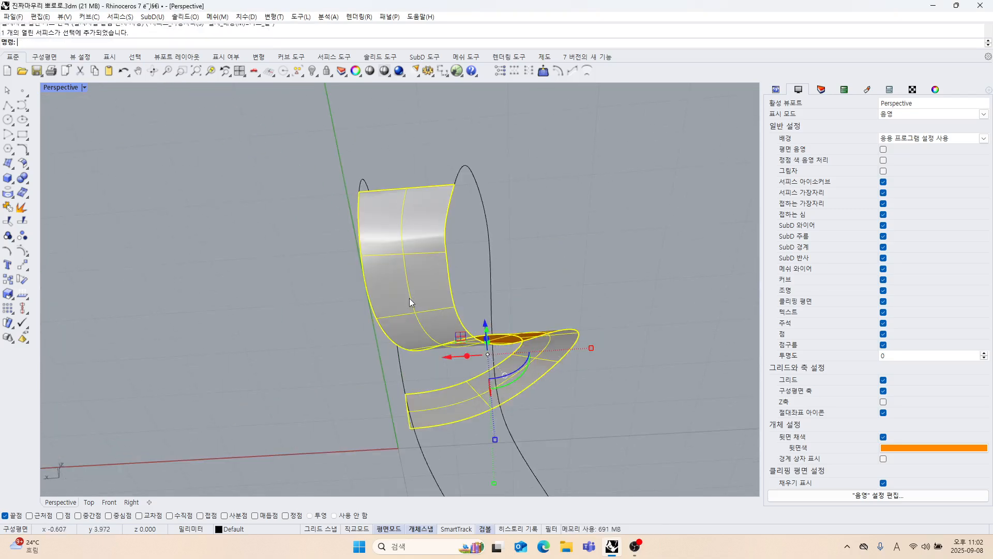
pyautogui.click(21, 250)
# Raise the strip's inner-edge control point next to its upper end in the Front view.
pyautogui.moveTo(470, 327); pyautogui.dragTo(458, 299, button='right')
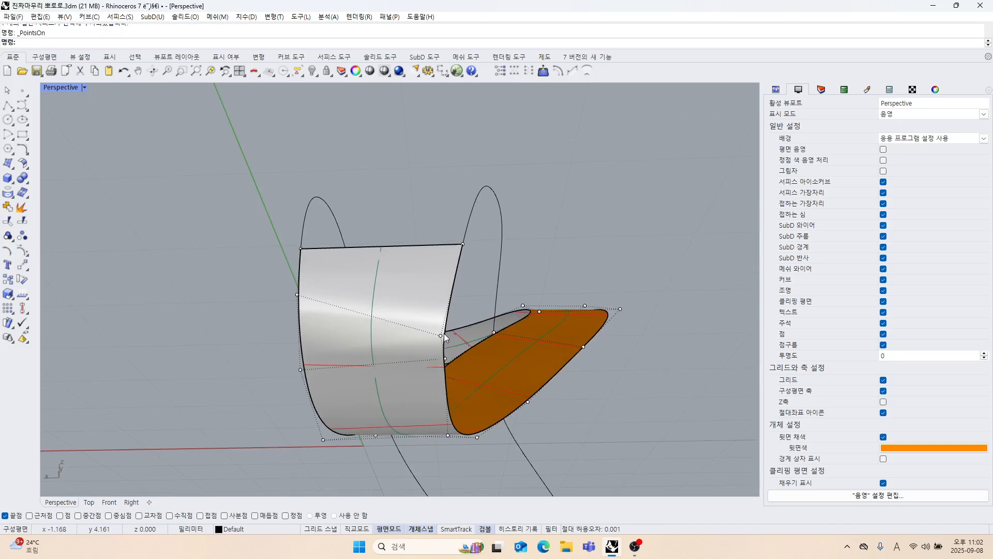
pyautogui.click(442, 336)
pyautogui.moveTo(460, 334); pyautogui.dragTo(483, 308, button='right')
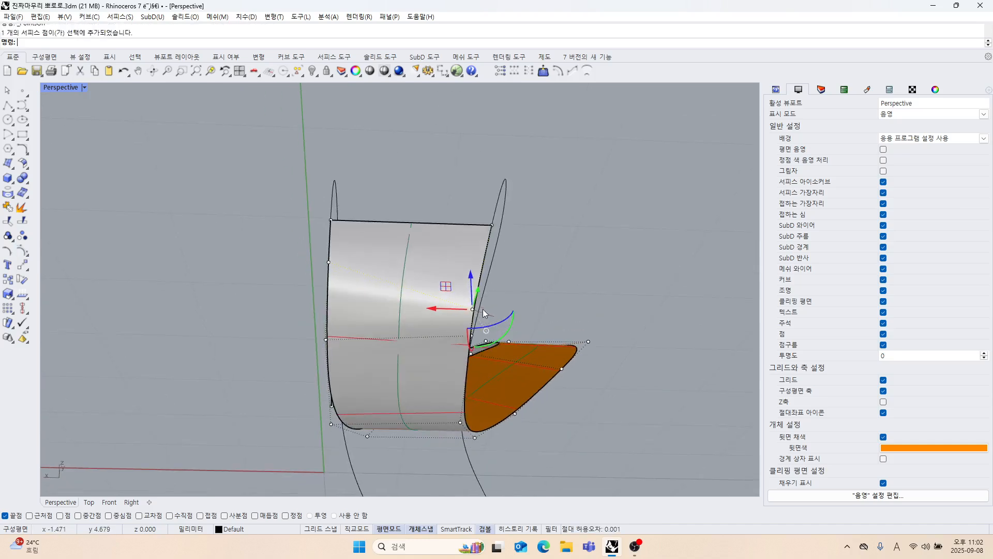
pyautogui.doubleClick(64, 87)
pyautogui.moveTo(261, 402); pyautogui.dragTo(267, 380, button='right')
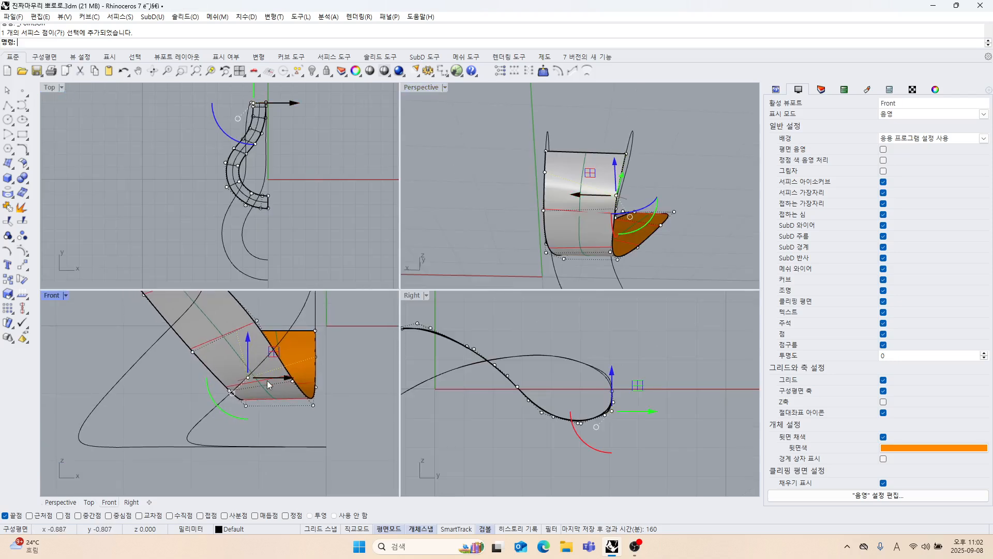
pyautogui.scroll(4, 259, 380)
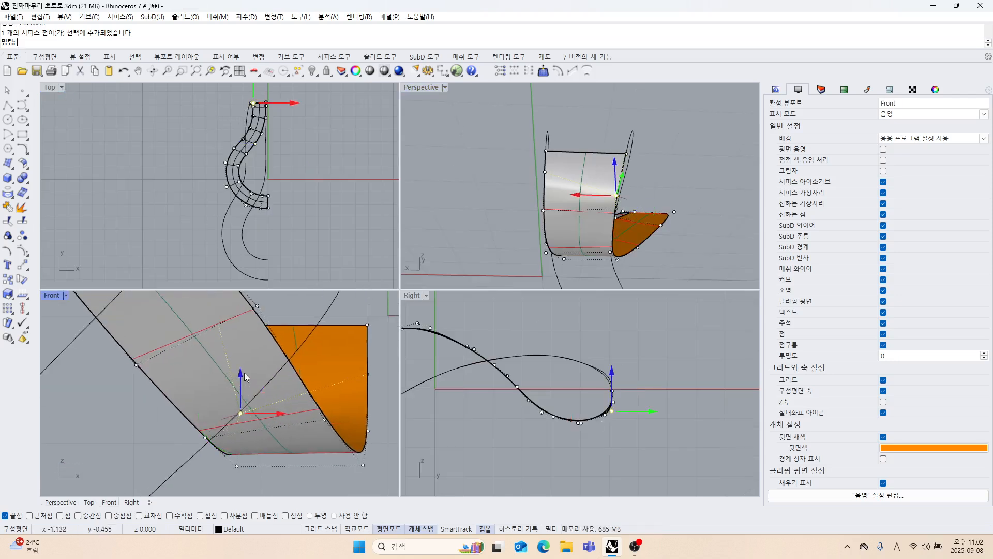
pyautogui.moveTo(245, 377); pyautogui.dragTo(244, 342)
# Shift the same control point outward in the Right view, close to the neighbouring point below the strip's end.
pyautogui.scroll(3, 611, 439)
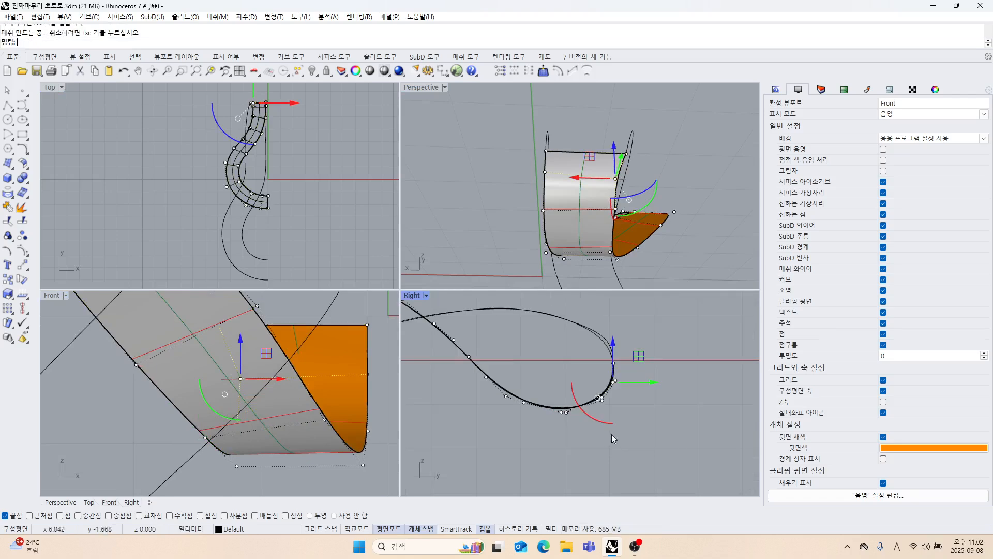
pyautogui.scroll(6, 611, 433)
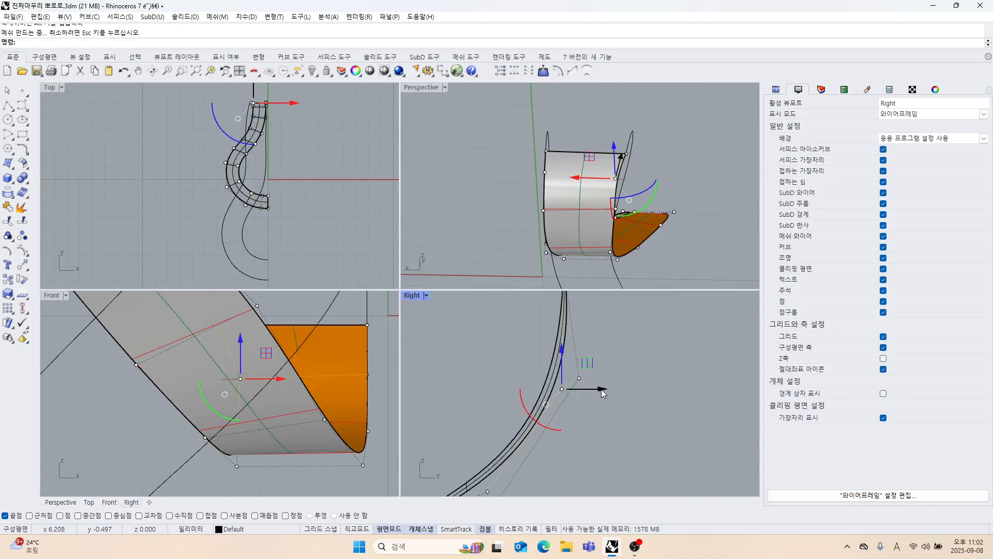
pyautogui.moveTo(603, 393)
pyautogui.mouseDown()
pyautogui.moveTo(590, 394)
pyautogui.moveTo(615, 399)
pyautogui.mouseUp()
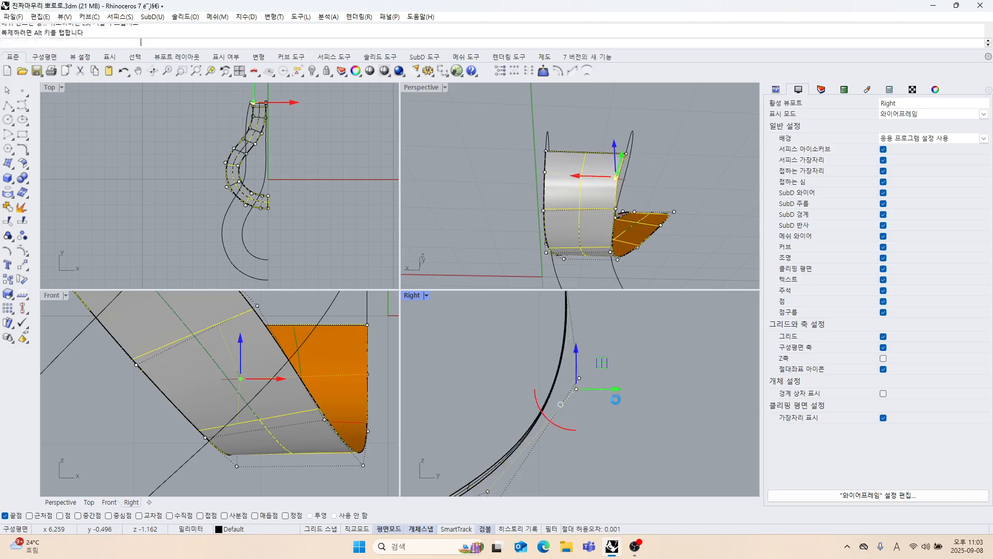
pyautogui.scroll(-4, 606, 407)
# Move the outer control point on the lower bend slightly up and inward, closer to its paired point.
pyautogui.moveTo(602, 415); pyautogui.dragTo(586, 368, button='right')
pyautogui.scroll(6, 549, 405)
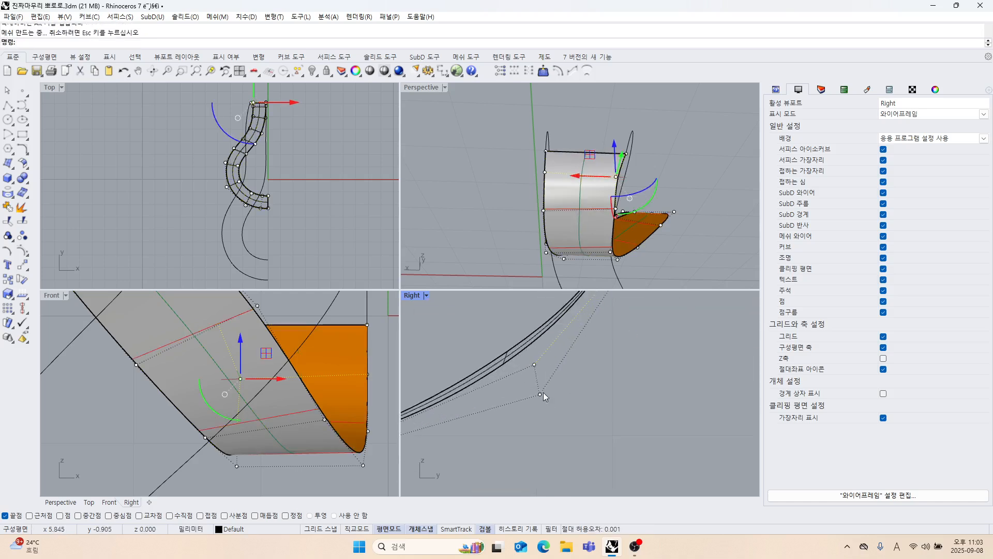
pyautogui.moveTo(512, 383); pyautogui.dragTo(547, 405)
pyautogui.moveTo(567, 372); pyautogui.dragTo(562, 368)
pyautogui.scroll(-8, 555, 402)
# Lower one of the paired control points at the strip's lowest bend slightly in the Right view.
pyautogui.moveTo(571, 394); pyautogui.dragTo(664, 343, button='right')
pyautogui.moveTo(496, 397); pyautogui.dragTo(542, 402, button='right')
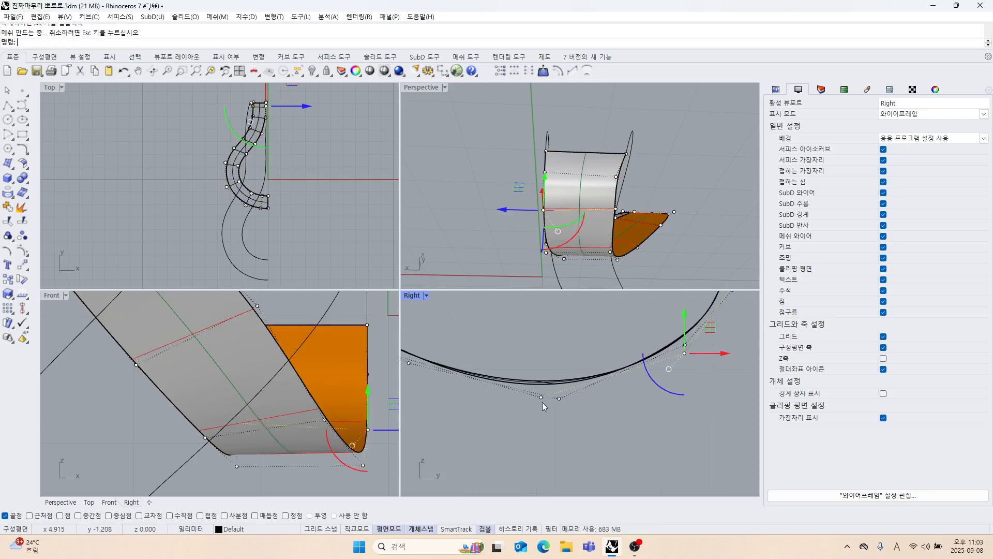
pyautogui.scroll(5, 544, 404)
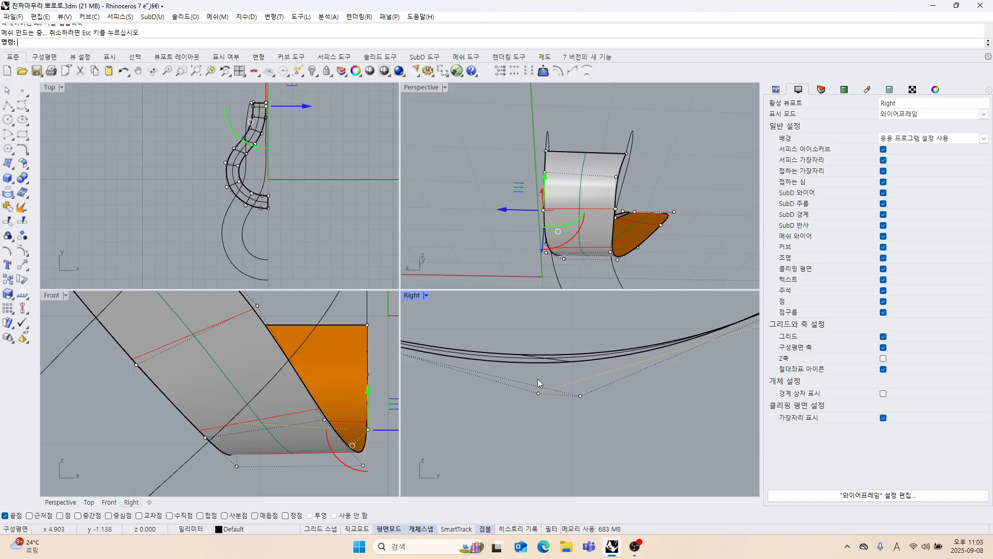
pyautogui.click(538, 393)
pyautogui.moveTo(538, 358)
pyautogui.mouseDown()
pyautogui.moveTo(538, 349)
pyautogui.moveTo(538, 369)
pyautogui.mouseUp()
pyautogui.scroll(-4, 558, 414)
pyautogui.scroll(-6, 558, 411)
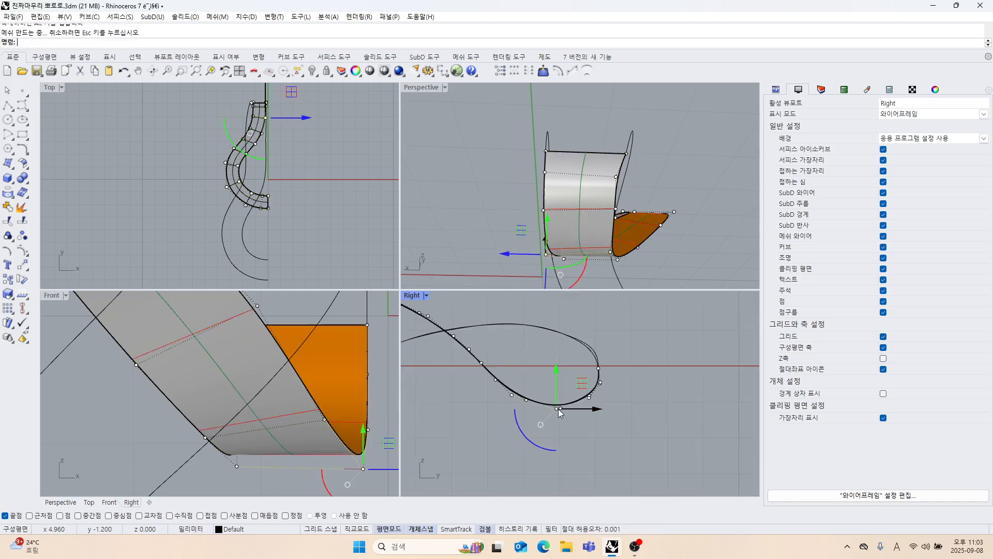
# Examine the junction between the strip's end corner and the adjoining loop curve, with the surface control points turned off.
pyautogui.scroll(5, 560, 387)
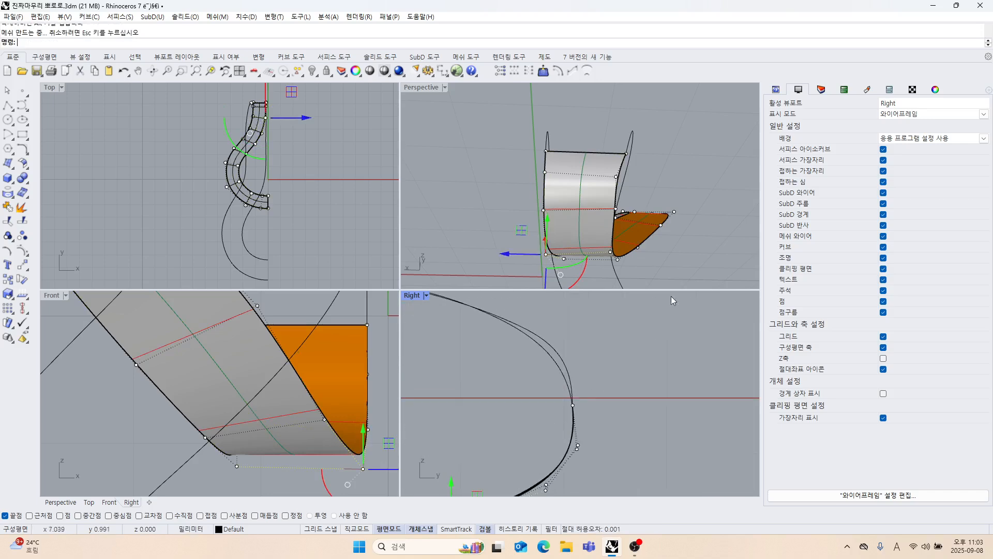
pyautogui.moveTo(681, 194); pyautogui.dragTo(548, 204, button='right')
pyautogui.scroll(3, 563, 217)
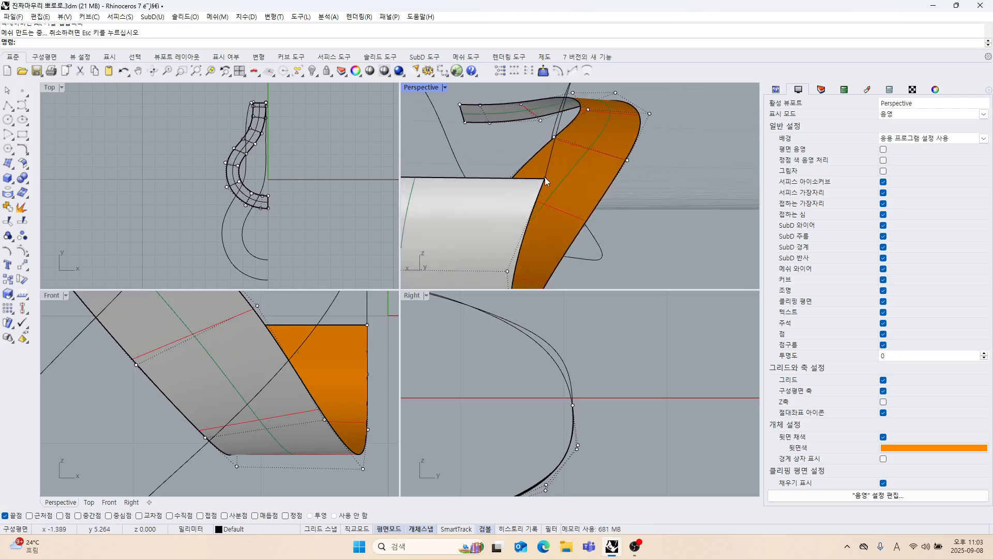
pyautogui.click(545, 178)
pyautogui.moveTo(544, 178)
pyautogui.mouseDown()
pyautogui.moveTo(513, 180)
pyautogui.moveTo(537, 178)
pyautogui.mouseUp()
pyautogui.moveTo(645, 232); pyautogui.dragTo(473, 240, button='right')
pyautogui.press('Escape')
pyautogui.scroll(4, 542, 240)
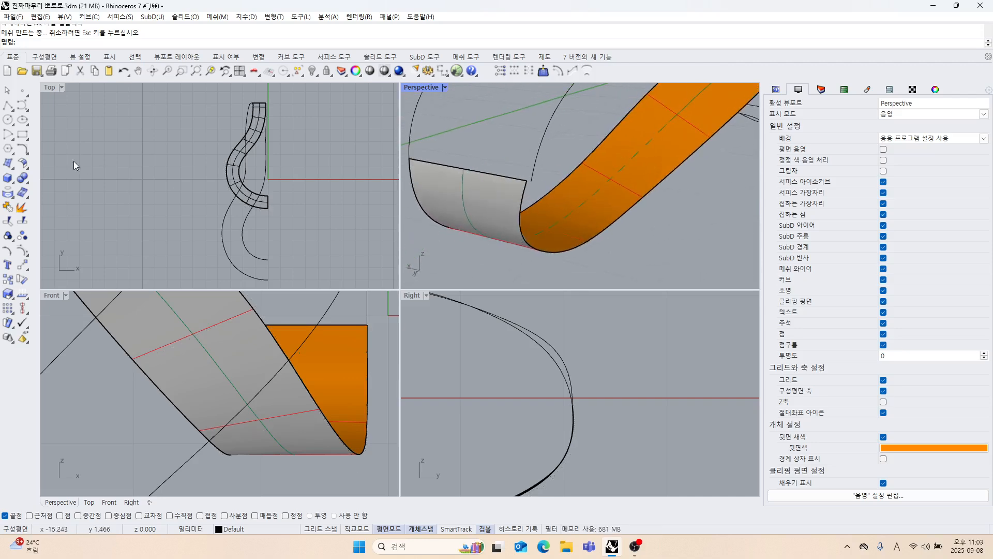
# Match the adjoining loop curve to the strip's edge curve with tangency continuity, without averaging the curves.
pyautogui.click(24, 151)
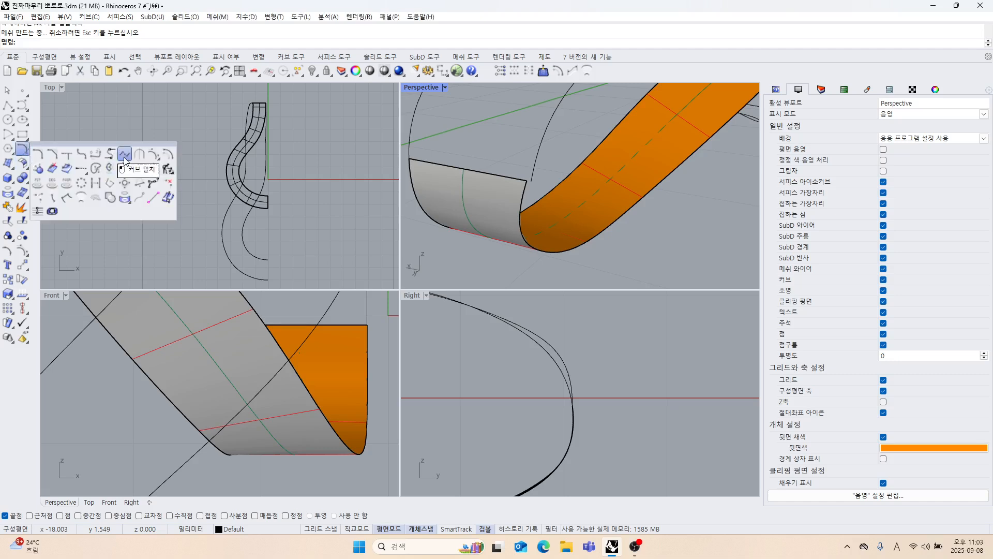
pyautogui.click(109, 167)
pyautogui.click(535, 167)
pyautogui.click(527, 189)
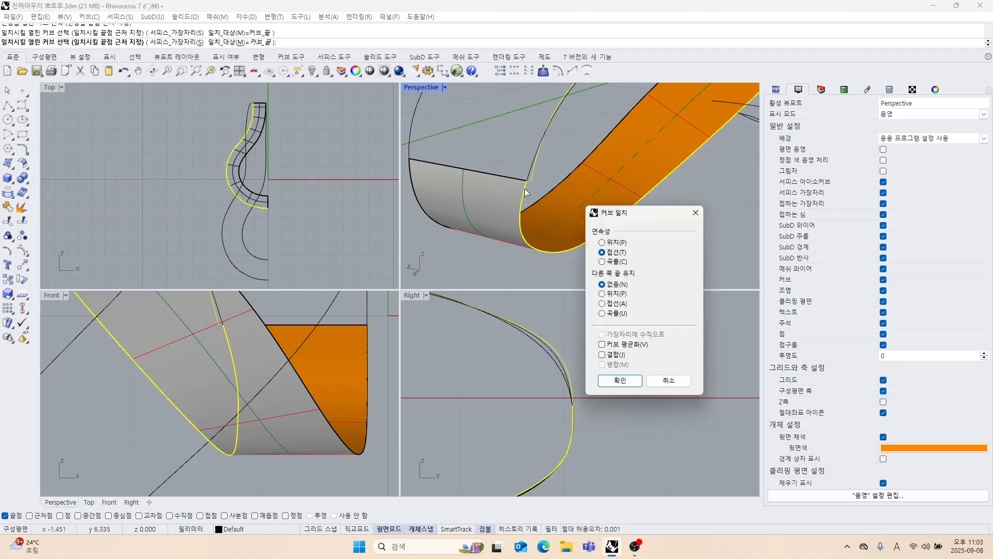
pyautogui.click(619, 380)
# Turn the strip's control points back on and raise the lower of the two points just below its end.
pyautogui.moveTo(565, 272); pyautogui.dragTo(501, 203, button='right')
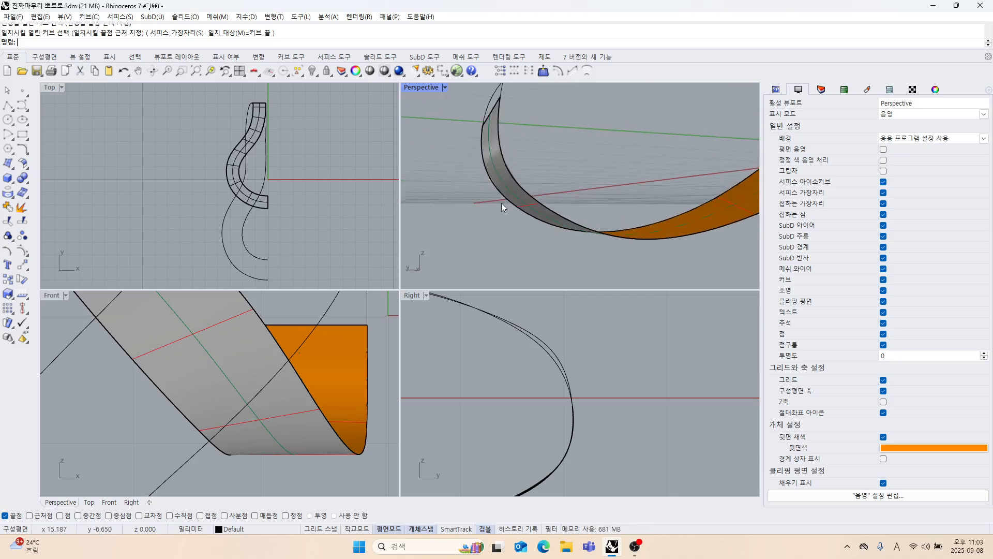
pyautogui.click(490, 189)
pyautogui.click(22, 251)
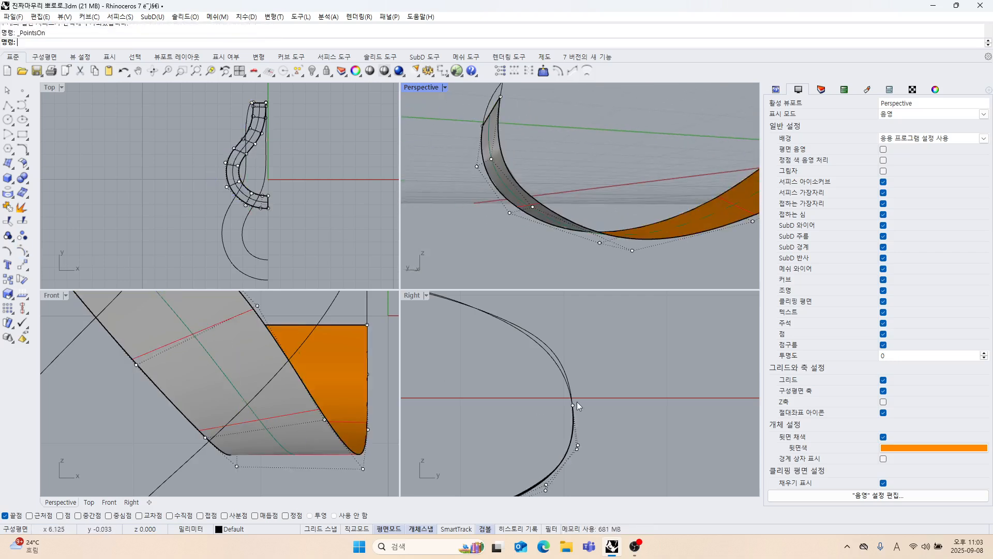
pyautogui.moveTo(582, 426); pyautogui.dragTo(582, 424, button='right')
pyautogui.moveTo(556, 253); pyautogui.dragTo(501, 250, button='right')
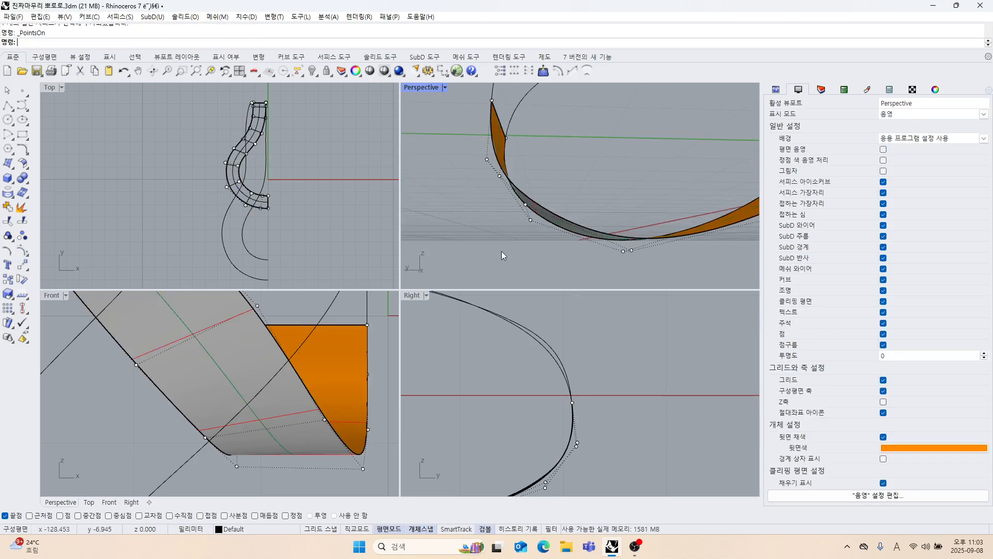
pyautogui.scroll(5, 596, 480)
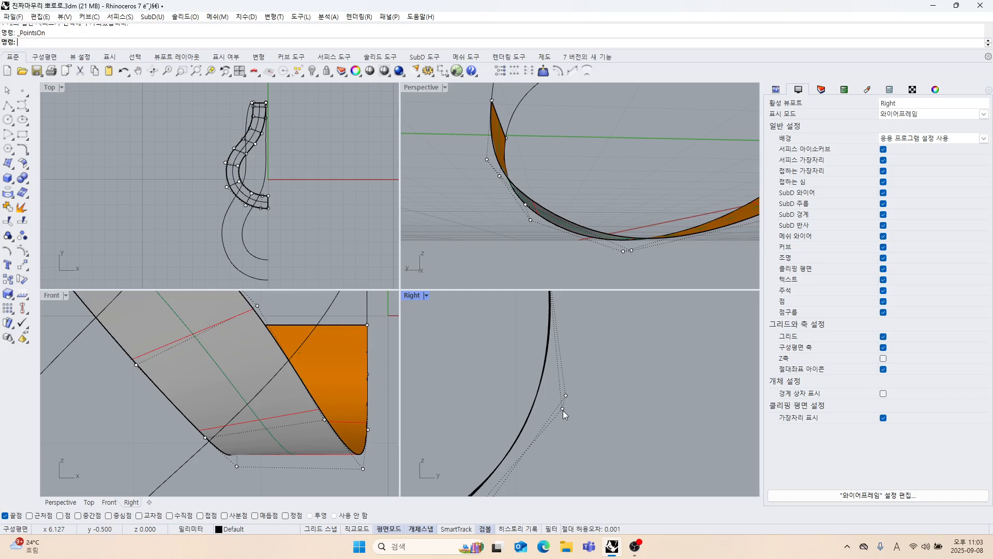
pyautogui.moveTo(563, 409); pyautogui.dragTo(565, 396)
pyautogui.moveTo(576, 421); pyautogui.dragTo(597, 383, button='right')
# Adjust the height of the next control point on the strip's lower bend toward its paired point.
pyautogui.scroll(2, 543, 403)
pyautogui.moveTo(538, 435); pyautogui.dragTo(567, 424, button='right')
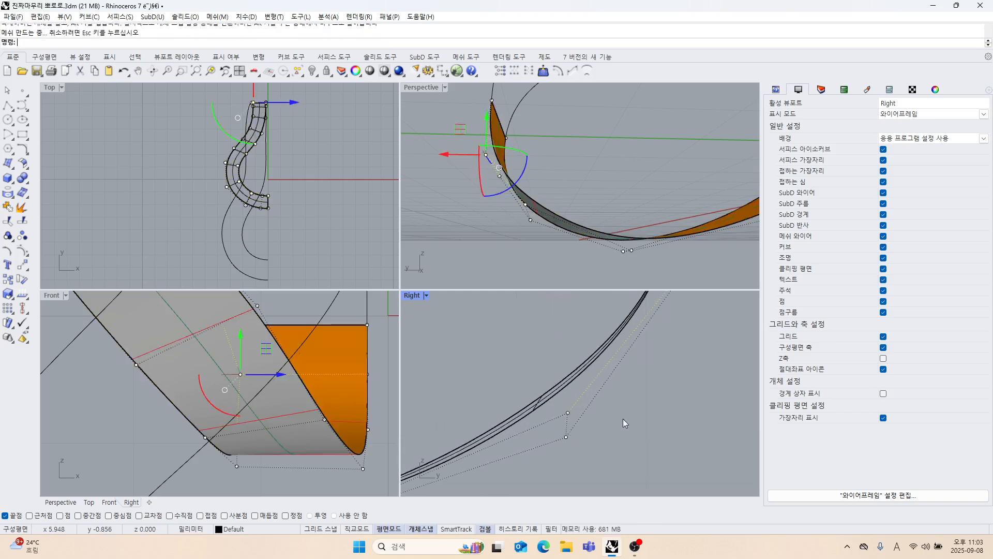
pyautogui.click(622, 418)
pyautogui.scroll(4, 566, 408)
pyautogui.moveTo(559, 404); pyautogui.dragTo(593, 409)
pyautogui.scroll(-5, 591, 383)
# Nudge the control point on the strip's rising side along Y in the Right view.
pyautogui.moveTo(566, 413)
pyautogui.mouseDown(button='right')
pyautogui.moveTo(597, 399)
pyautogui.moveTo(669, 399)
pyautogui.mouseUp(button='right')
pyautogui.moveTo(469, 427); pyautogui.dragTo(592, 428, button='right')
pyautogui.moveTo(466, 397); pyautogui.dragTo(518, 424, button='right')
pyautogui.scroll(8, 518, 421)
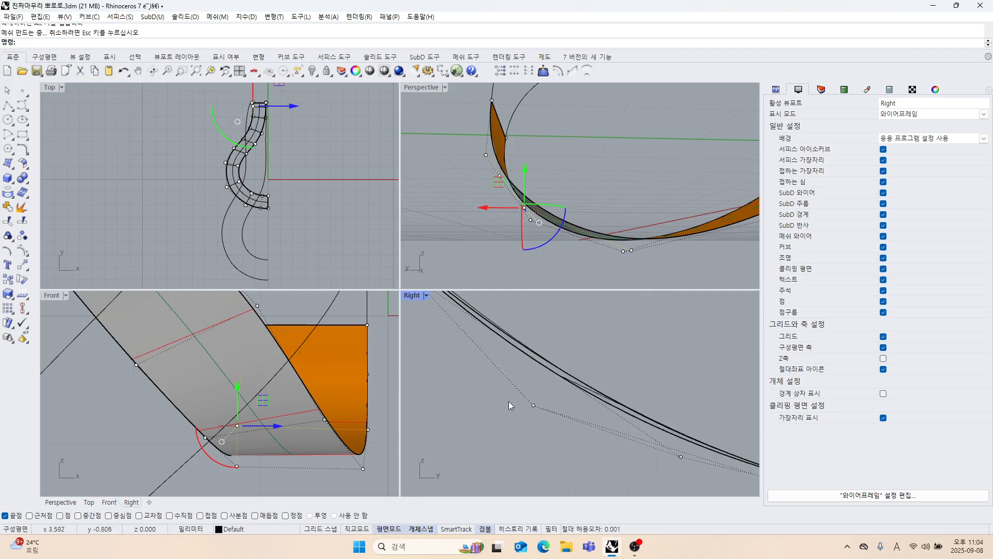
pyautogui.moveTo(506, 399); pyautogui.dragTo(548, 421)
pyautogui.moveTo(559, 381); pyautogui.dragTo(569, 381)
pyautogui.scroll(-6, 516, 410)
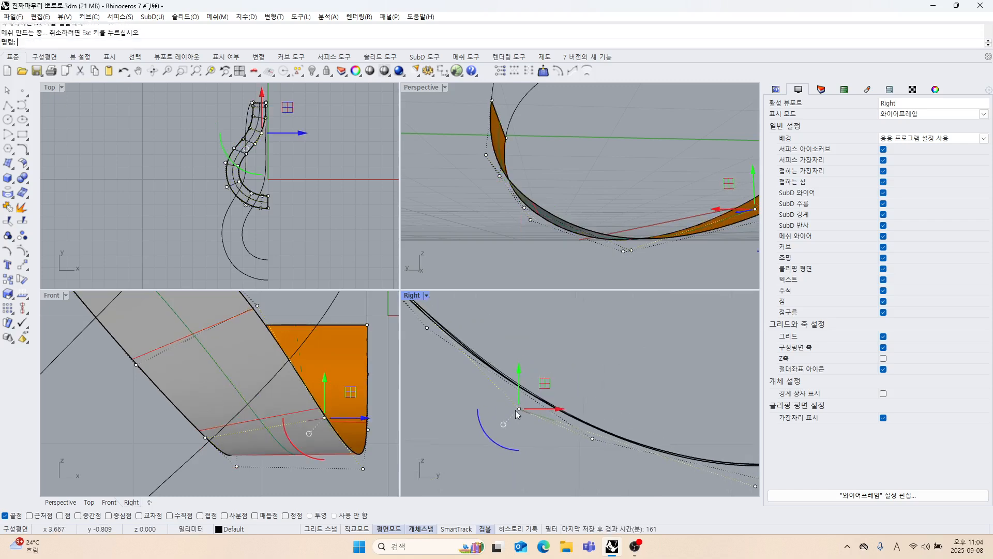
# Select the two neighbouring control points on the strip's rising side and shift them slightly downward together.
pyautogui.click(551, 452)
pyautogui.moveTo(550, 452); pyautogui.dragTo(540, 427, button='right')
pyautogui.moveTo(494, 331); pyautogui.dragTo(600, 436)
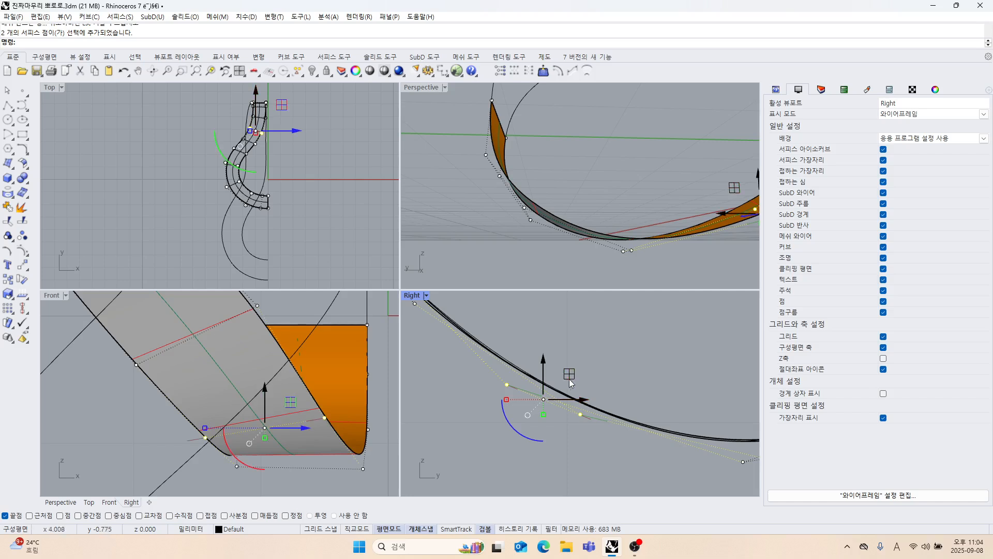
pyautogui.moveTo(565, 377); pyautogui.dragTo(564, 382)
pyautogui.click(625, 377)
pyautogui.scroll(-10, 554, 400)
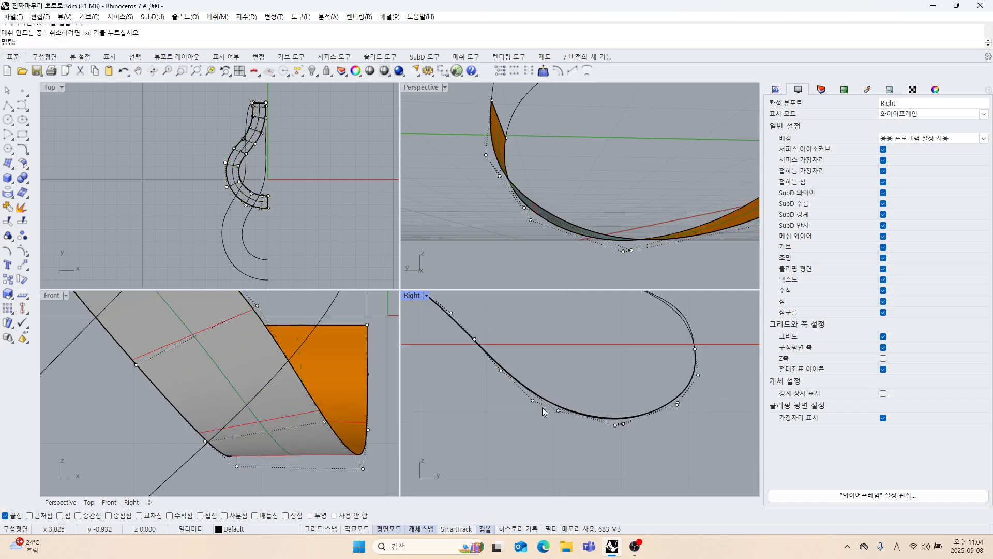
# Turn on the control points of the loop curve that continues from the strip's end.
pyautogui.moveTo(541, 421); pyautogui.dragTo(581, 449, button='right')
pyautogui.scroll(-6, 537, 437)
pyautogui.scroll(10, 650, 387)
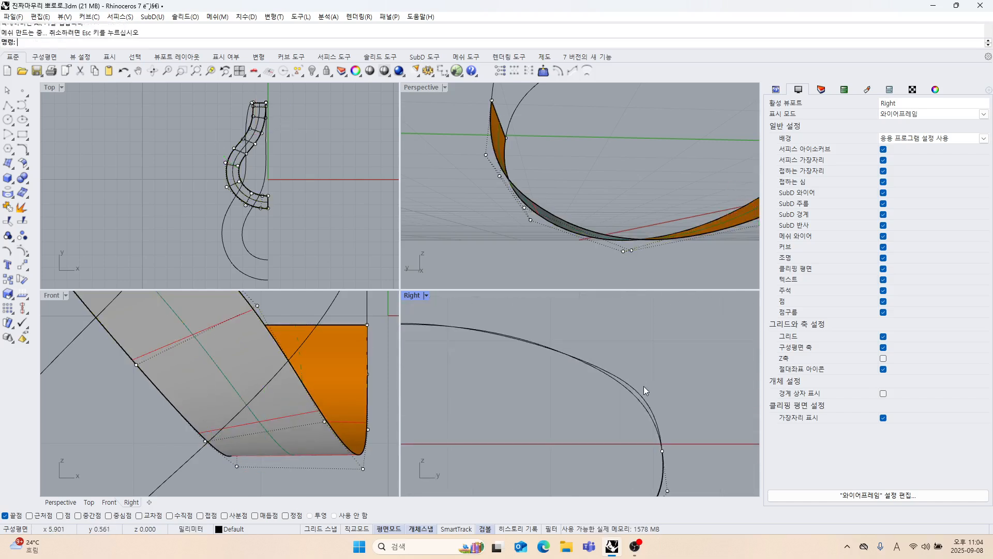
pyautogui.moveTo(636, 244); pyautogui.dragTo(562, 185, button='right')
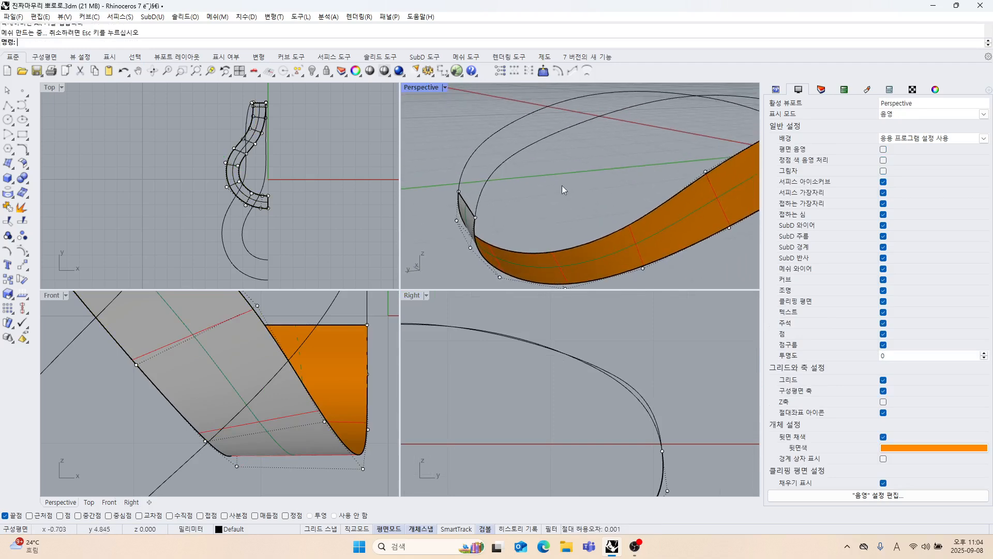
pyautogui.click(518, 154)
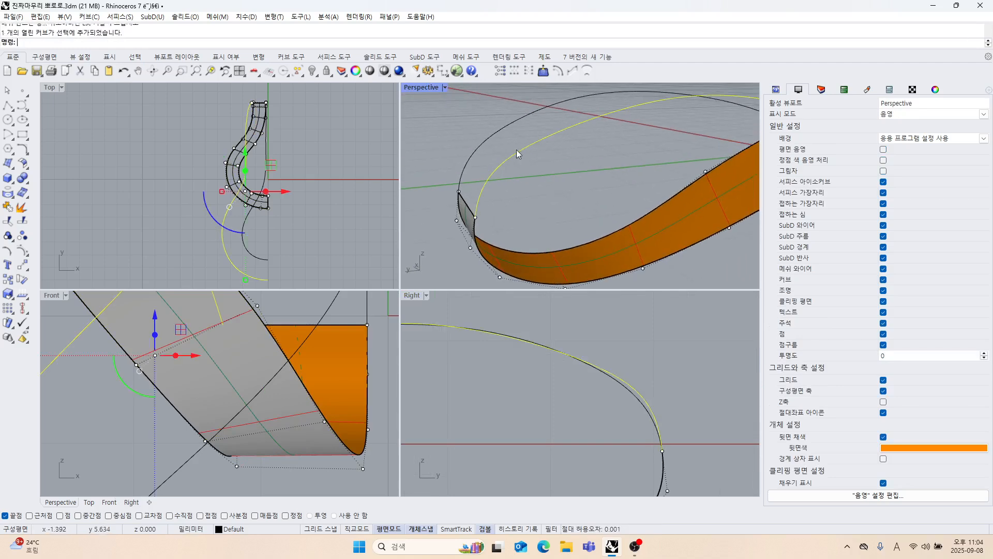
pyautogui.click(23, 251)
# Move the loop curve's second control point from the strip's end closer to the neighbouring loop curve in the Right view.
pyautogui.moveTo(587, 410); pyautogui.dragTo(563, 422, button='right')
pyautogui.scroll(1, 621, 397)
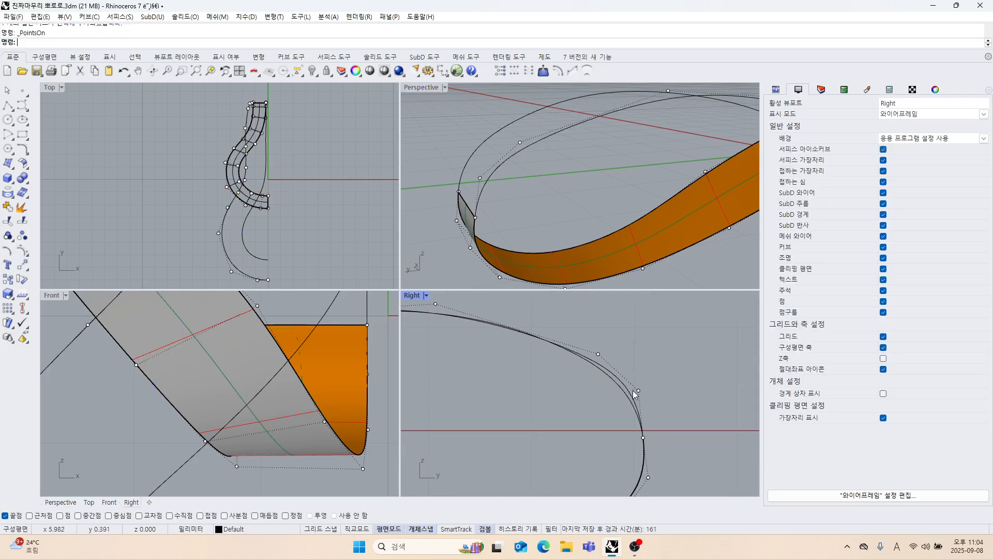
pyautogui.scroll(2, 575, 352)
pyautogui.click(601, 380)
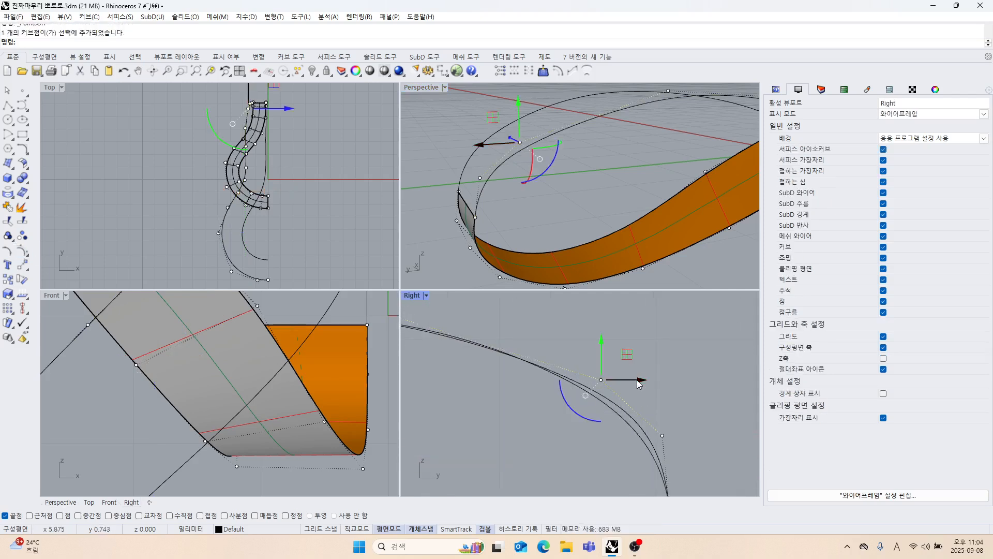
pyautogui.moveTo(637, 380); pyautogui.dragTo(627, 412)
pyautogui.scroll(-4, 607, 412)
pyautogui.moveTo(604, 413); pyautogui.dragTo(635, 402, button='right')
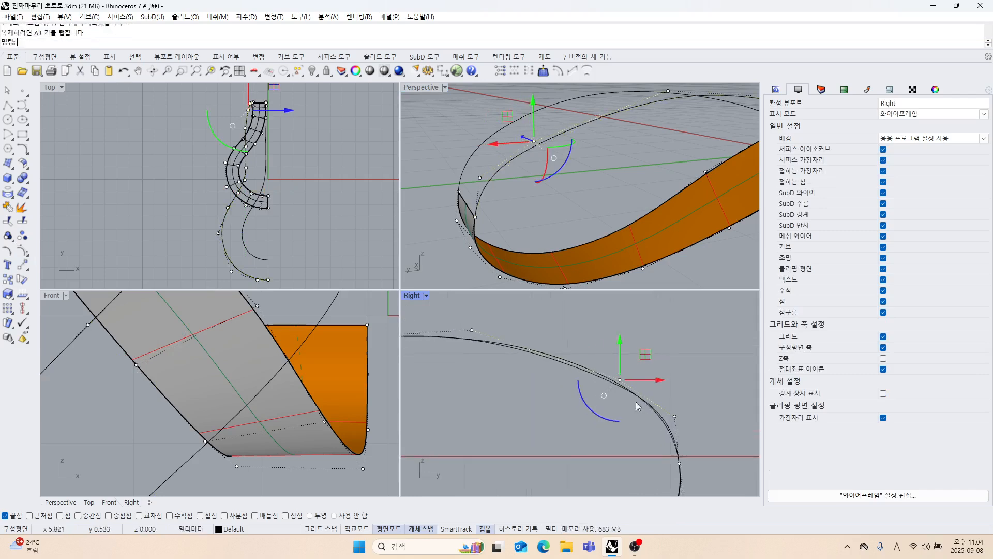
# Reposition the loop curve's control point near the crest so its profile follows the neighbouring loop curve.
pyautogui.click(505, 379)
pyautogui.moveTo(444, 314); pyautogui.dragTo(502, 348, button='right')
pyautogui.moveTo(503, 351); pyautogui.dragTo(582, 372)
pyautogui.click(647, 372)
pyautogui.scroll(-5, 574, 389)
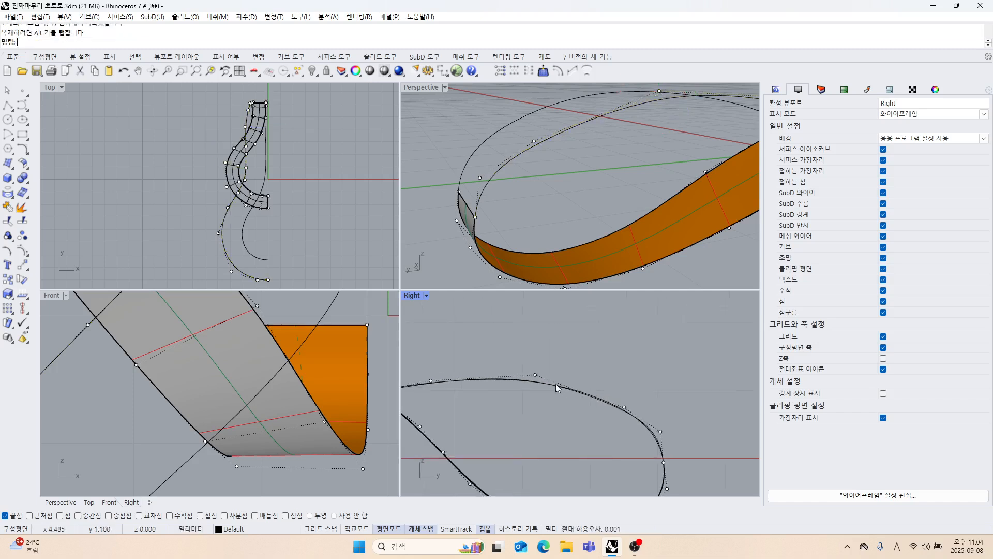
pyautogui.scroll(5, 555, 384)
pyautogui.moveTo(512, 358); pyautogui.dragTo(539, 378)
pyautogui.scroll(6, 541, 367)
pyautogui.moveTo(504, 342); pyautogui.dragTo(503, 341)
# Fine-tune the loop curve's second control point from the strip's end with a small outward shift.
pyautogui.scroll(-6, 569, 443)
pyautogui.moveTo(720, 440); pyautogui.dragTo(659, 398, button='right')
pyautogui.click(658, 399)
pyautogui.scroll(6, 604, 406)
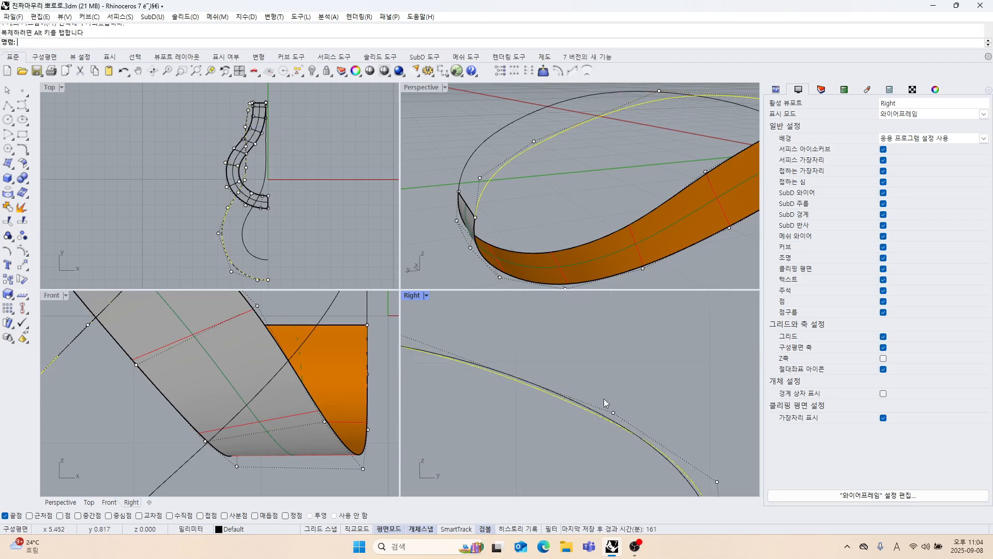
pyautogui.moveTo(602, 398); pyautogui.dragTo(633, 418)
pyautogui.scroll(3, 633, 417)
pyautogui.moveTo(627, 384)
pyautogui.mouseDown()
pyautogui.moveTo(633, 393)
pyautogui.moveTo(635, 385)
pyautogui.mouseUp()
pyautogui.click(709, 420)
# Move the loop curve's second control point from the strip's end inward in the Right view to follow the neighbouring loop curve.
pyautogui.scroll(-6, 709, 420)
pyautogui.moveTo(709, 421); pyautogui.dragTo(578, 328, button='right')
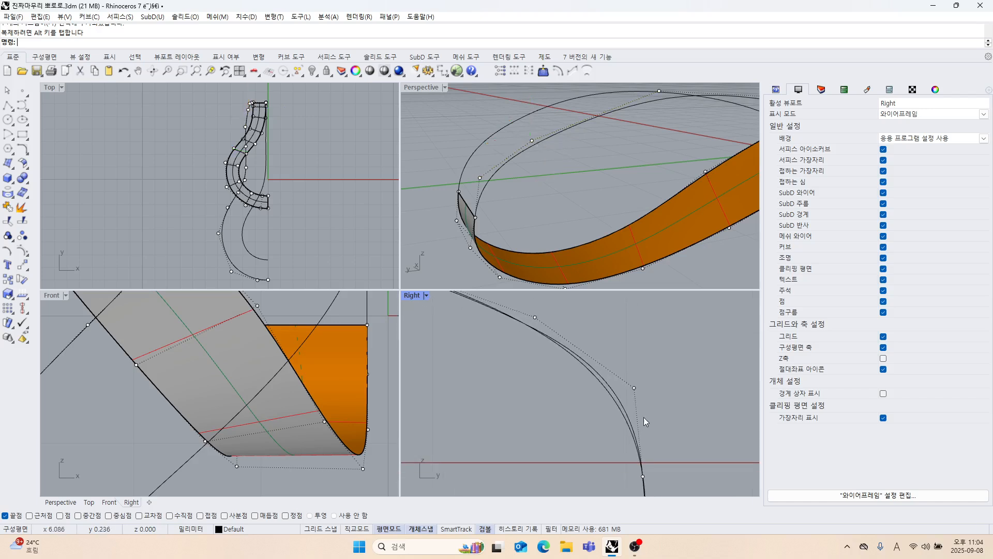
pyautogui.moveTo(628, 367); pyautogui.dragTo(652, 401)
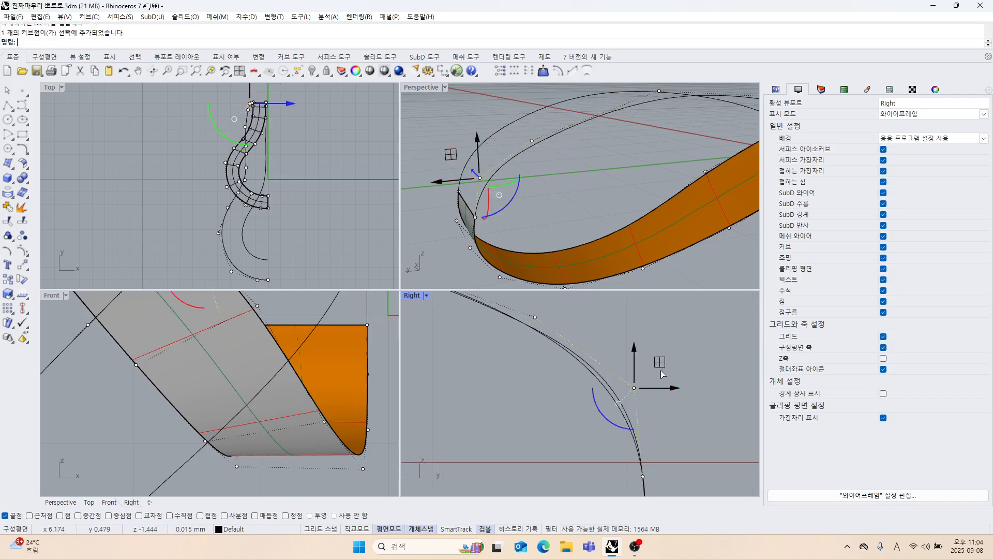
pyautogui.moveTo(660, 362); pyautogui.dragTo(657, 368)
pyautogui.click(718, 410)
# Shift the loop curve's second control point sideways to line up with the strip's edge, and hide the curve's control points.
pyautogui.moveTo(625, 143); pyautogui.dragTo(552, 188, button='right')
pyautogui.scroll(4, 610, 181)
pyautogui.moveTo(589, 222); pyautogui.dragTo(584, 238, button='right')
pyautogui.scroll(5, 531, 203)
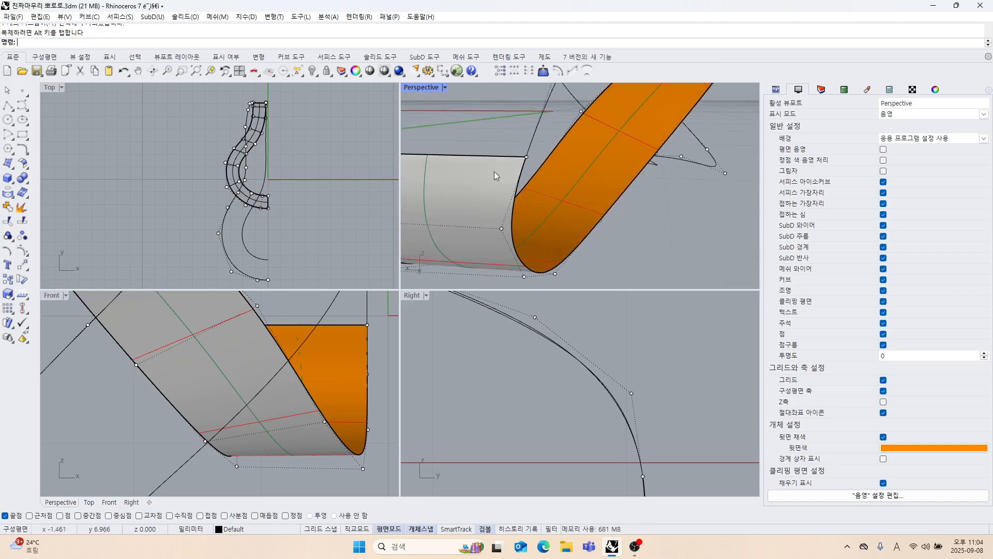
pyautogui.moveTo(501, 148)
pyautogui.mouseDown()
pyautogui.moveTo(543, 171)
pyautogui.moveTo(485, 158)
pyautogui.mouseUp()
pyautogui.click(680, 257)
pyautogui.scroll(-5, 564, 198)
pyautogui.moveTo(565, 197); pyautogui.dragTo(567, 231, button='right')
pyautogui.scroll(2, 566, 230)
pyautogui.click(574, 157)
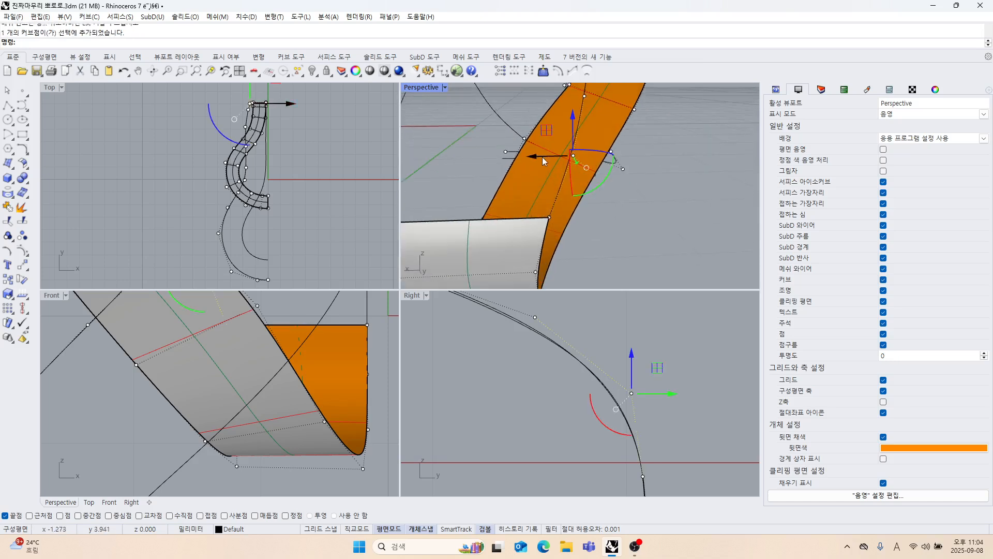
pyautogui.moveTo(542, 157); pyautogui.dragTo(527, 160)
pyautogui.click(609, 222)
pyautogui.scroll(-5, 609, 222)
pyautogui.moveTo(610, 222); pyautogui.dragTo(601, 183, button='right')
pyautogui.press('Escape')
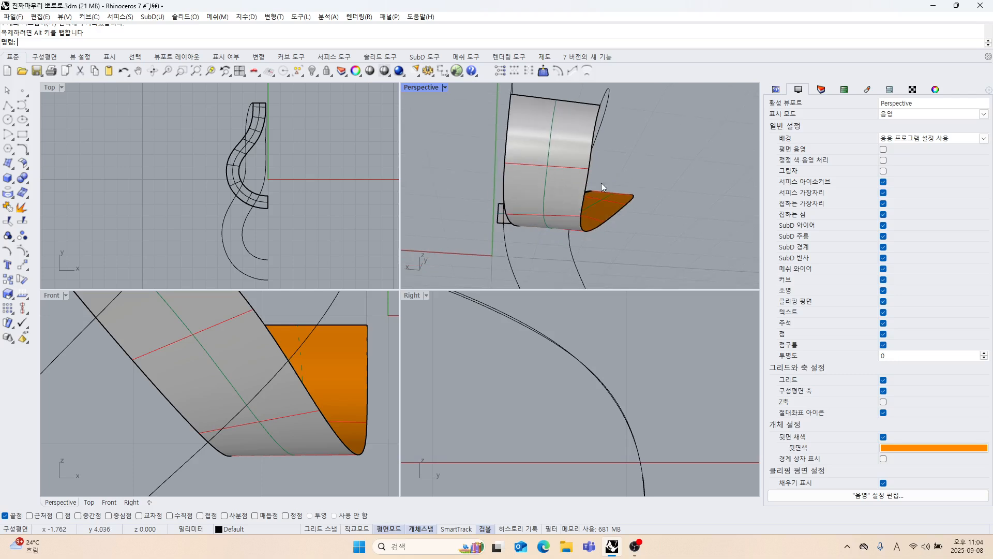
# Show the strip surface's control points, nudge the edge point near the junction with the loop curve sideways, and hide the points again.
pyautogui.scroll(5, 579, 175)
pyautogui.click(561, 171)
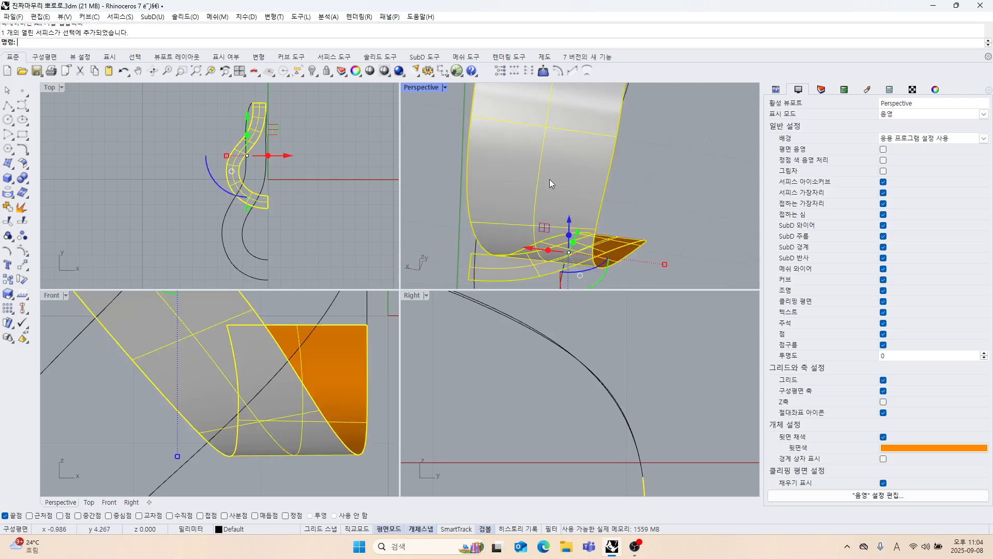
pyautogui.click(22, 250)
pyautogui.scroll(-3, 507, 181)
pyautogui.scroll(3, 546, 187)
pyautogui.moveTo(537, 192); pyautogui.dragTo(576, 198, button='right')
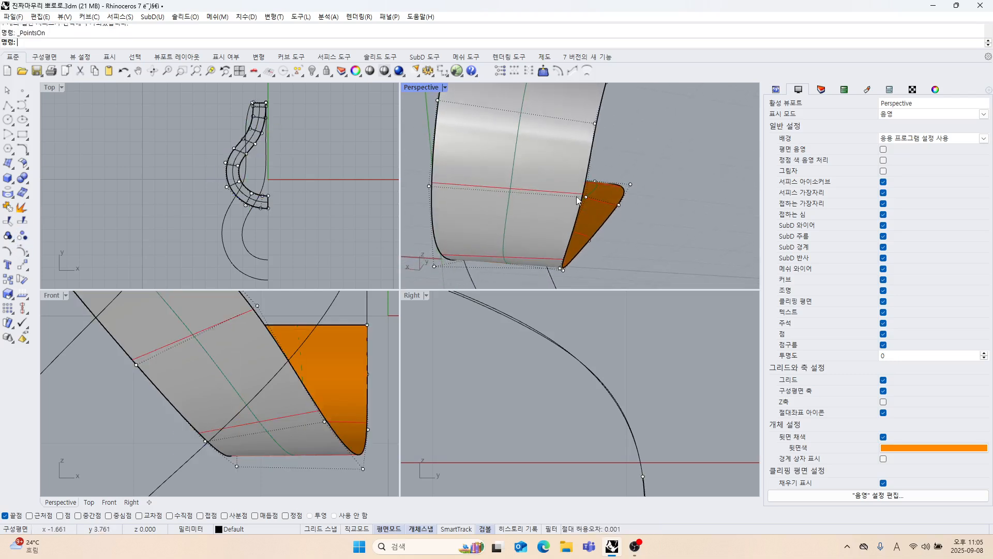
pyautogui.click(585, 196)
pyautogui.moveTo(547, 195); pyautogui.dragTo(540, 201)
pyautogui.click(649, 172)
pyautogui.scroll(-5, 647, 174)
pyautogui.moveTo(638, 175); pyautogui.dragTo(524, 233, button='right')
pyautogui.press('Escape')
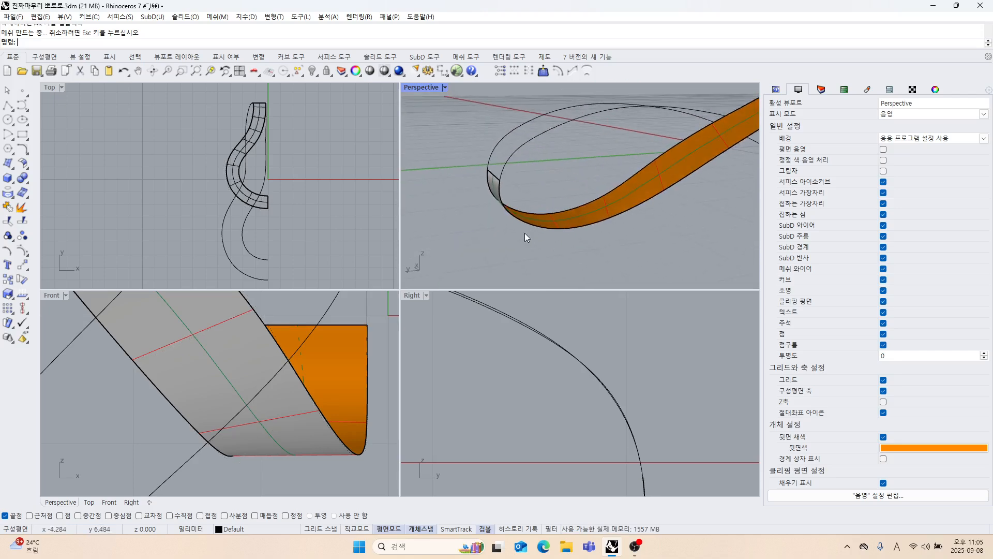
# Match the loop curve to the end of the strip's edge with Tangency continuity and None for preserving the other end.
pyautogui.click(25, 160)
pyautogui.click(126, 168)
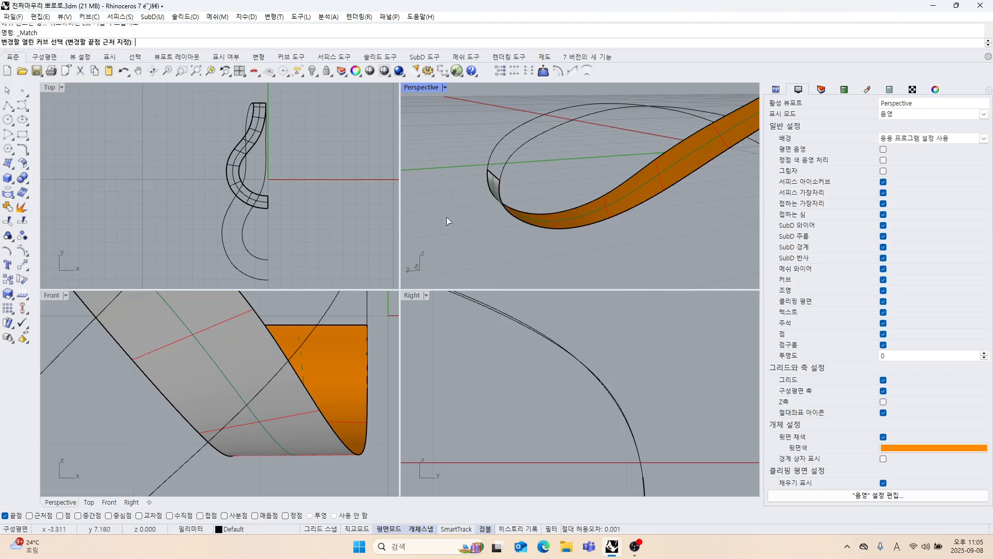
pyautogui.click(512, 158)
pyautogui.click(500, 190)
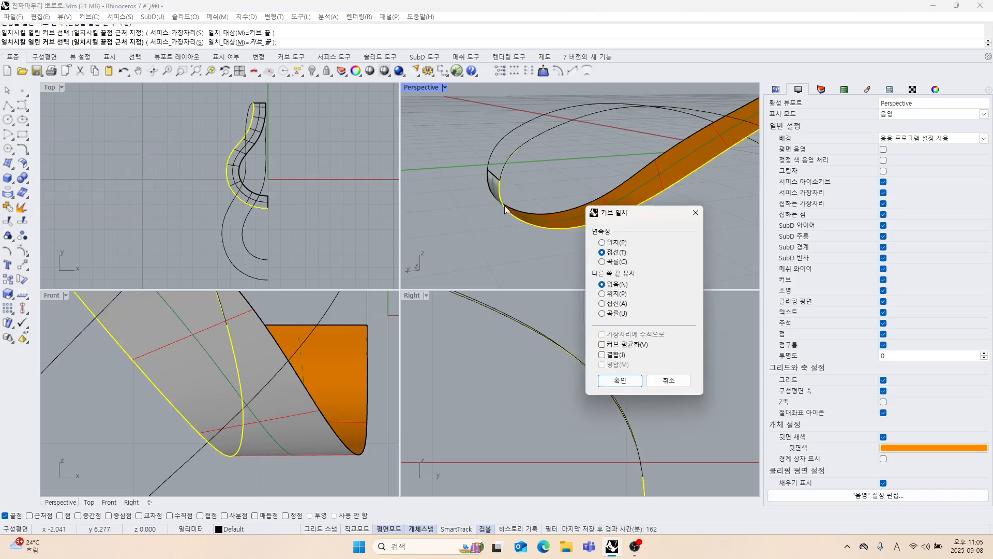
pyautogui.click(620, 380)
# Loft the two long loop curves into a strand surface with the Straight sections style and no simplification.
pyautogui.moveTo(590, 269)
pyautogui.mouseDown(button='right')
pyautogui.moveTo(630, 223)
pyautogui.moveTo(625, 242)
pyautogui.moveTo(563, 239)
pyautogui.moveTo(532, 222)
pyautogui.moveTo(509, 228)
pyautogui.moveTo(543, 197)
pyautogui.moveTo(553, 219)
pyautogui.moveTo(591, 184)
pyautogui.mouseUp(button='right')
pyautogui.scroll(-14, 604, 398)
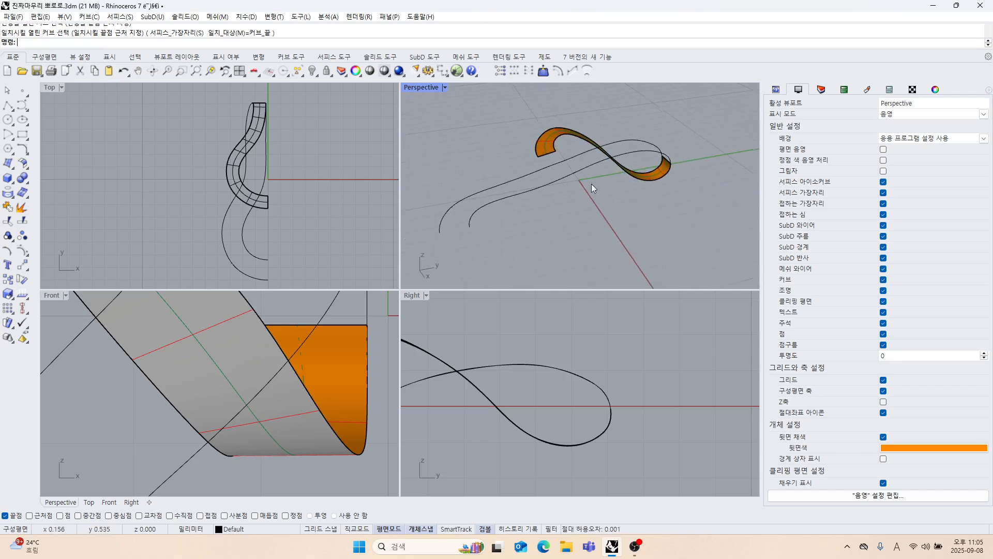
pyautogui.click(26, 178)
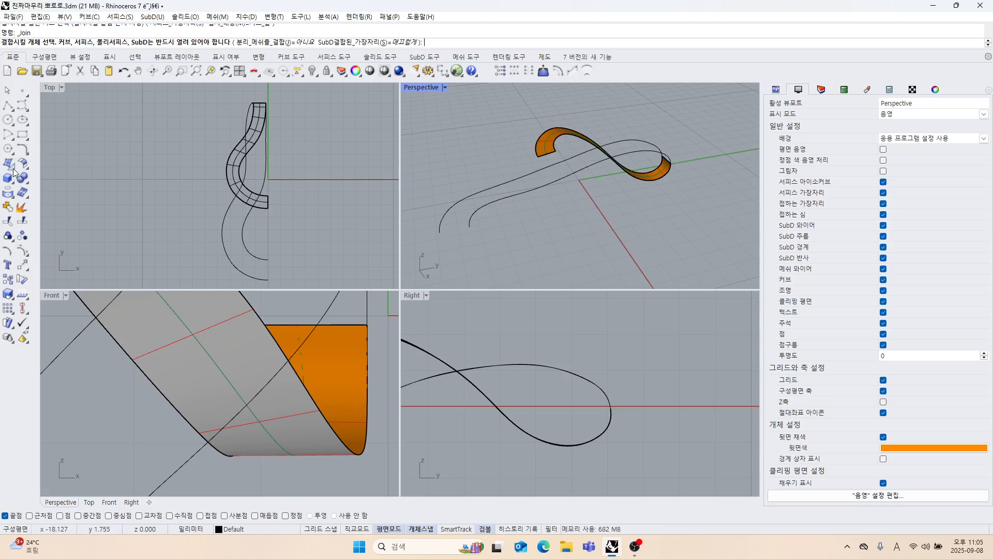
pyautogui.click(11, 166)
pyautogui.click(66, 183)
pyautogui.moveTo(580, 181); pyautogui.dragTo(524, 197, button='right')
pyautogui.scroll(2, 481, 192)
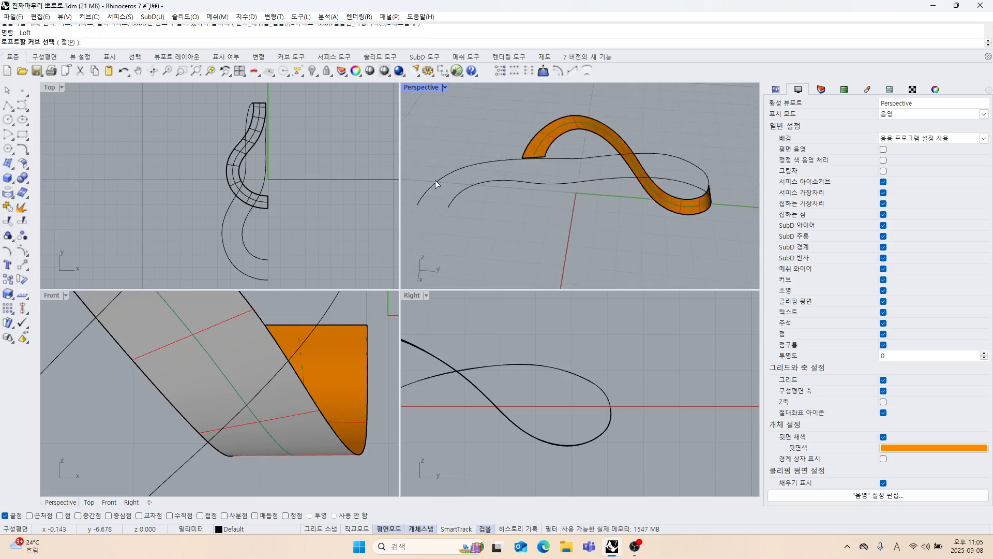
pyautogui.click(436, 182)
pyautogui.click(462, 195)
pyautogui.press('Return')
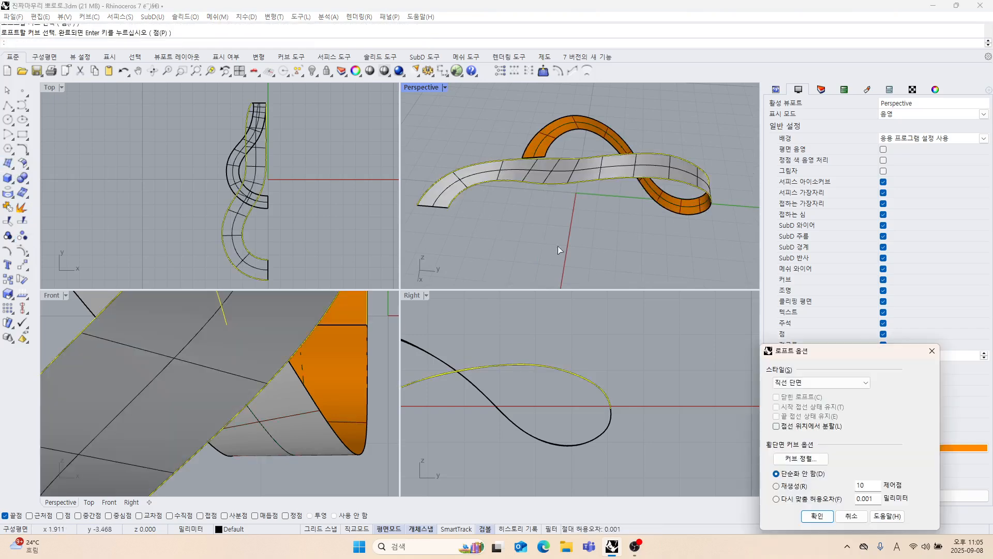
pyautogui.click(816, 516)
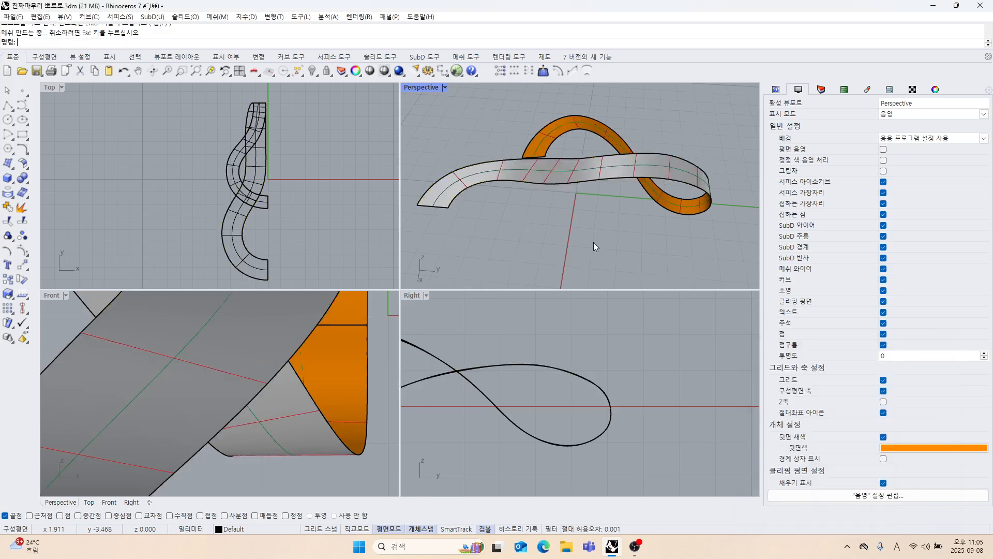
# Turn on the new strand surface's control points and move the outer-edge point at the widest bend slightly down in the Top view.
pyautogui.moveTo(593, 242); pyautogui.dragTo(606, 214, button='right')
pyautogui.scroll(4, 609, 204)
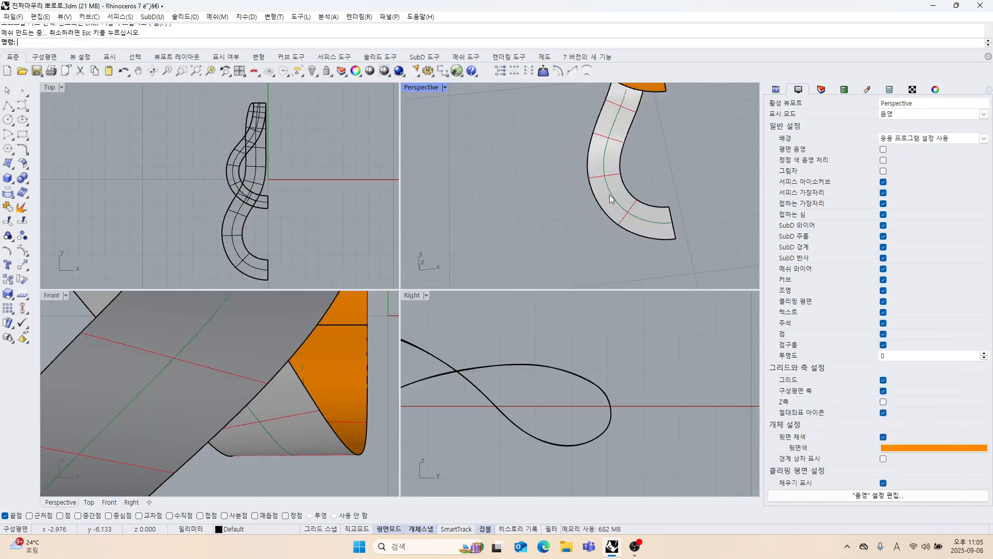
pyautogui.click(613, 199)
pyautogui.click(24, 251)
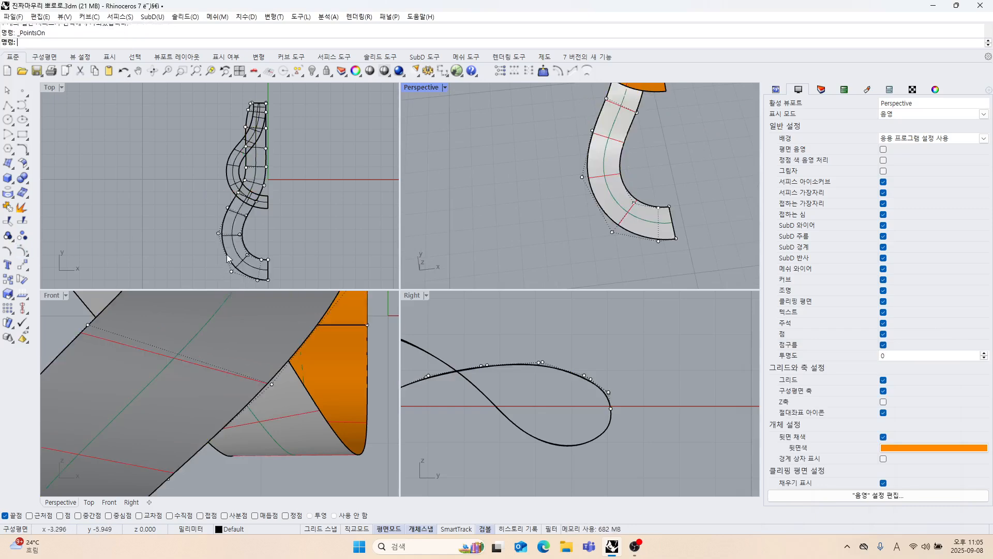
pyautogui.scroll(8, 220, 244)
pyautogui.moveTo(203, 213); pyautogui.dragTo(234, 244)
pyautogui.moveTo(233, 243); pyautogui.dragTo(263, 198, button='right')
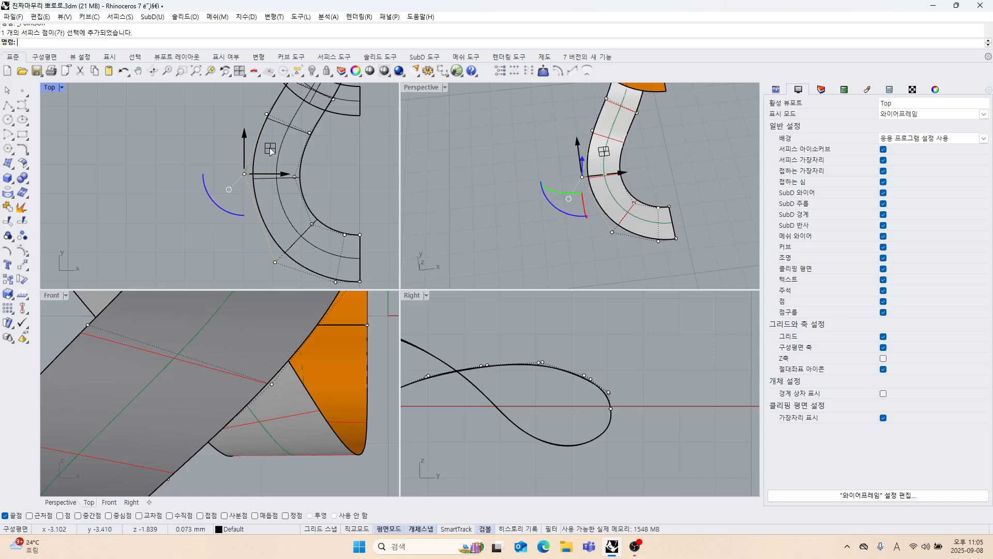
pyautogui.moveTo(271, 151); pyautogui.dragTo(269, 158)
# Fine-tune the same outer-edge control point with small inward and downward shifts to smooth the bend.
pyautogui.scroll(4, 277, 187)
pyautogui.moveTo(276, 188); pyautogui.dragTo(268, 207, button='right')
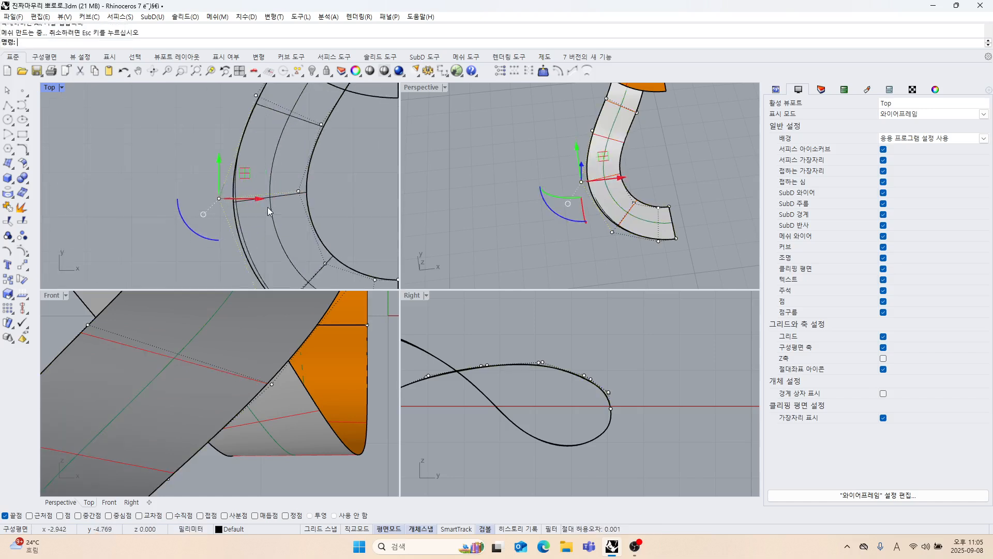
pyautogui.moveTo(262, 199); pyautogui.dragTo(268, 198)
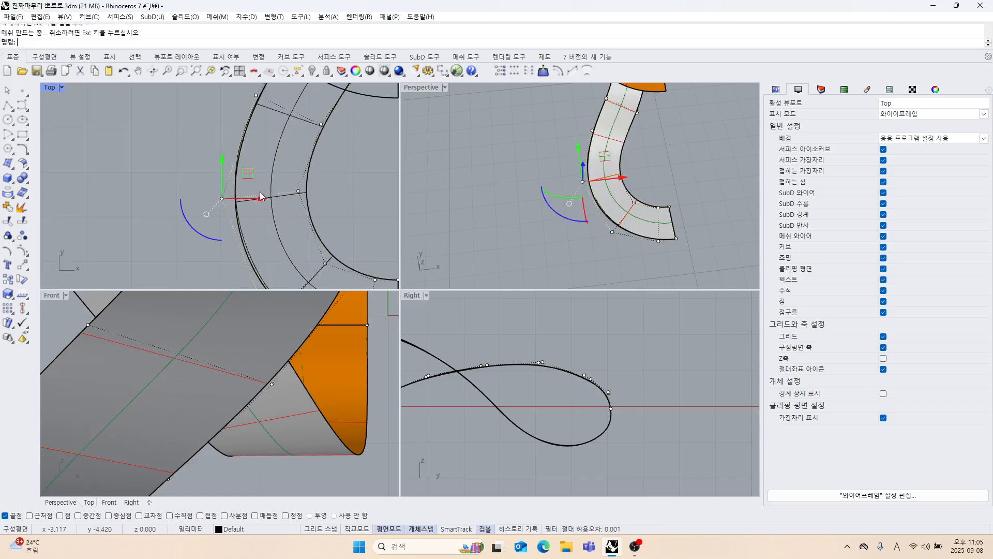
pyautogui.moveTo(255, 195); pyautogui.dragTo(269, 151, button='right')
pyautogui.scroll(-4, 268, 201)
pyautogui.scroll(4, 247, 200)
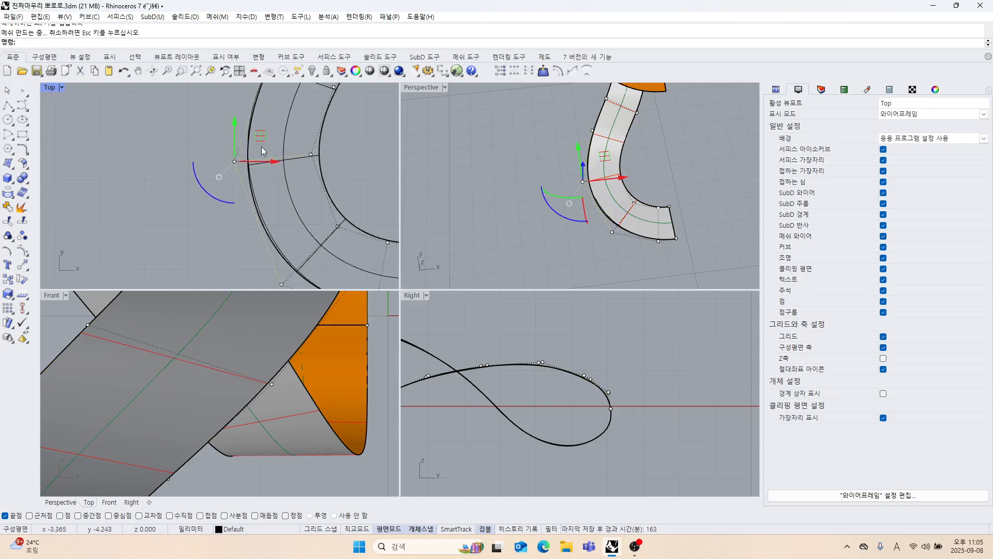
pyautogui.moveTo(258, 139); pyautogui.dragTo(263, 146)
pyautogui.scroll(-2, 260, 161)
pyautogui.moveTo(260, 176); pyautogui.dragTo(246, 143, button='right')
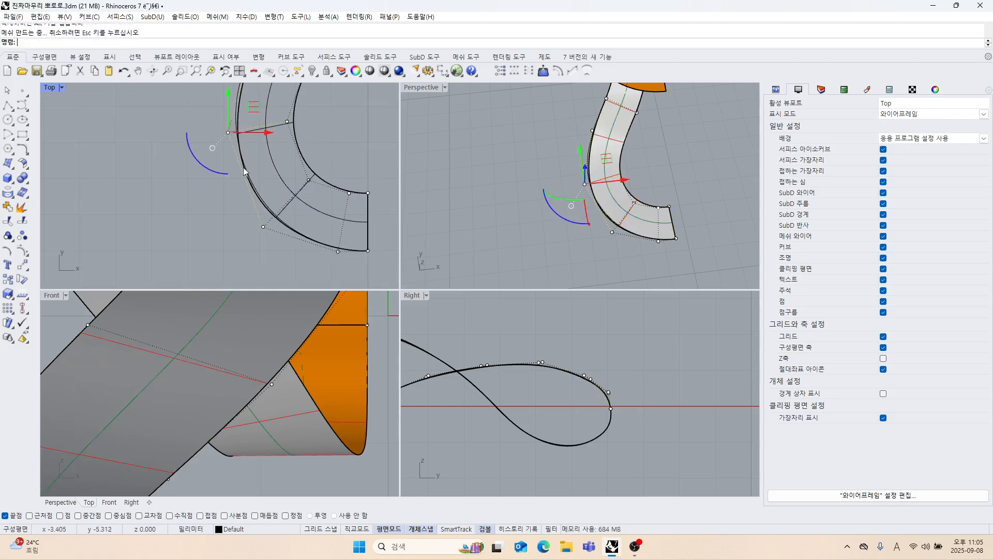
# Shift the outer-edge control point below the widest bend slightly toward the strand's centre in the Top view.
pyautogui.moveTo(222, 207); pyautogui.dragTo(268, 244)
pyautogui.scroll(8, 280, 213)
pyautogui.moveTo(275, 211); pyautogui.dragTo(281, 210)
pyautogui.scroll(-6, 246, 239)
# Adjust the outer-edge control point above the widest bend slightly outward and down in the Top view.
pyautogui.moveTo(228, 157); pyautogui.dragTo(237, 252, button='right')
pyautogui.scroll(2, 234, 162)
pyautogui.moveTo(221, 138); pyautogui.dragTo(249, 160)
pyautogui.moveTo(266, 127)
pyautogui.mouseDown()
pyautogui.moveTo(252, 123)
pyautogui.moveTo(259, 133)
pyautogui.mouseUp()
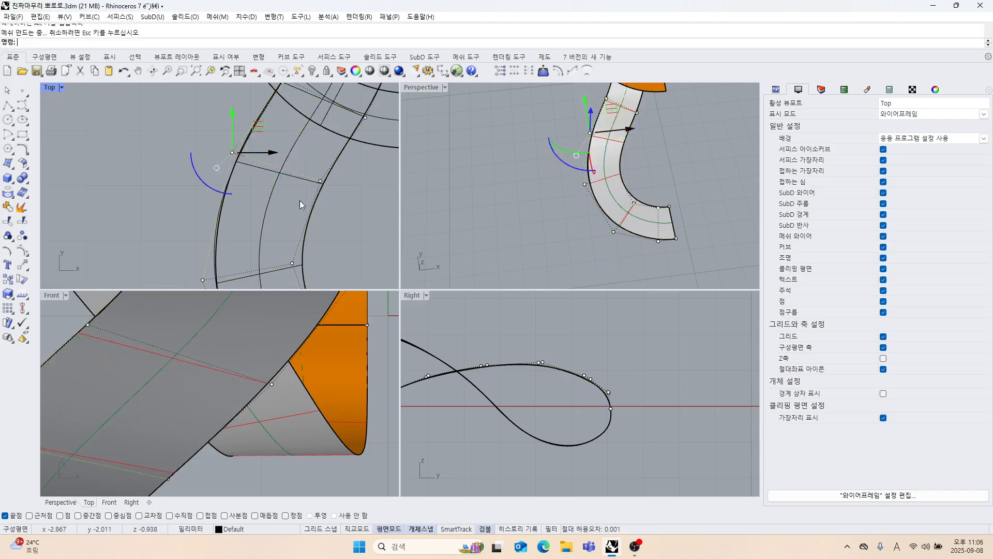
pyautogui.scroll(-4, 296, 200)
pyautogui.moveTo(297, 200); pyautogui.dragTo(261, 175, button='right')
pyautogui.scroll(-6, 253, 196)
pyautogui.click(314, 207)
# Check the inner-edge control point opposite the widest bend against the strand's outline in the Top view.
pyautogui.moveTo(297, 217); pyautogui.dragTo(323, 218, button='right')
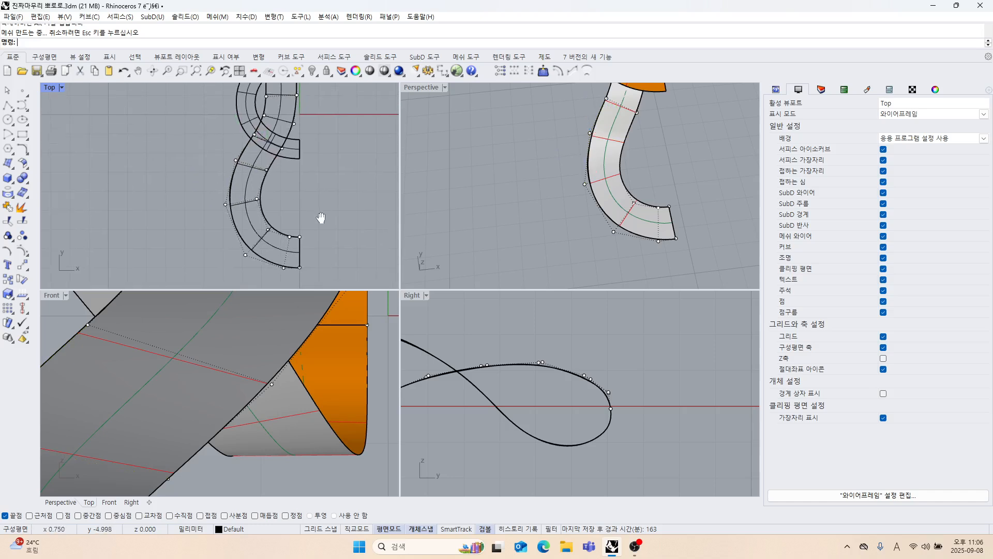
pyautogui.scroll(6, 270, 221)
pyautogui.click(270, 210)
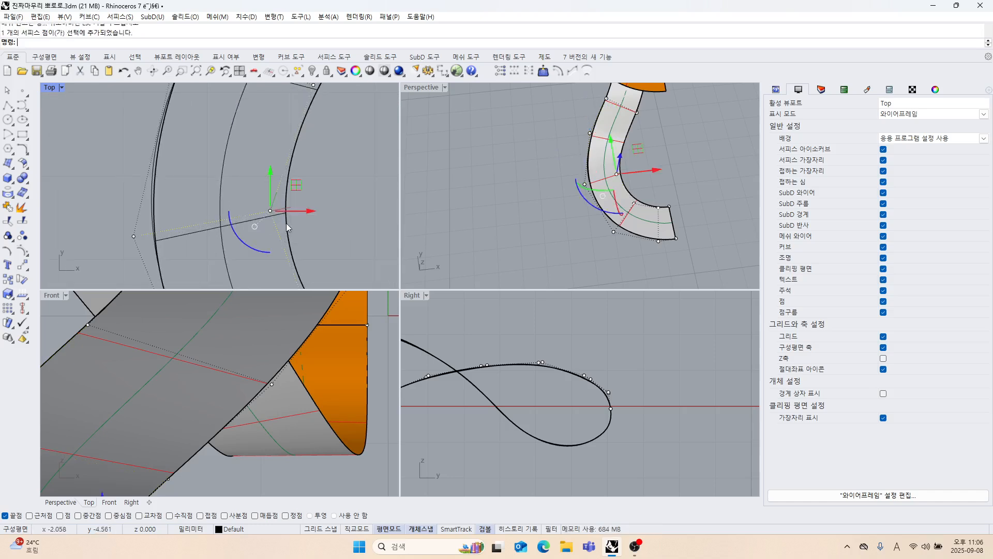
pyautogui.click(327, 199)
pyautogui.scroll(-5, 314, 202)
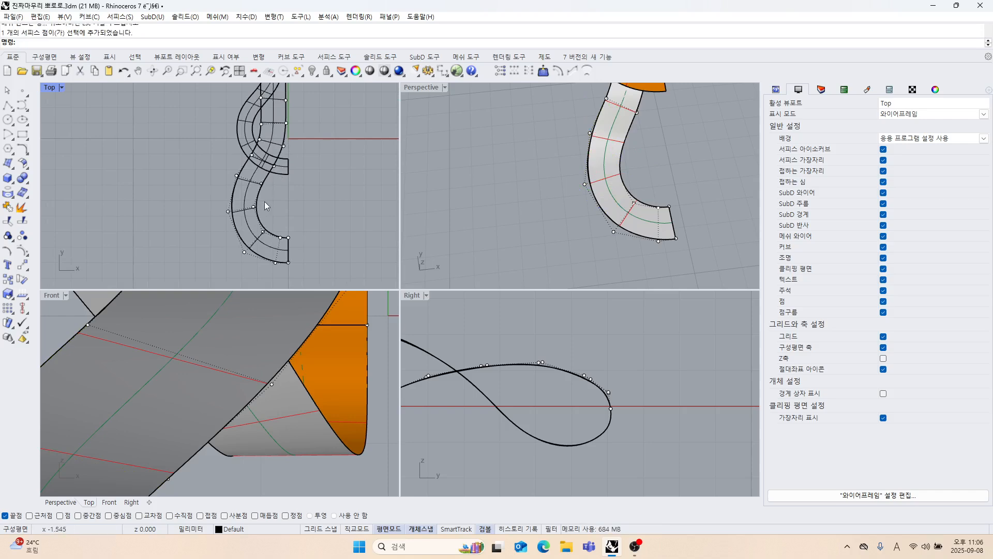
pyautogui.moveTo(276, 224); pyautogui.dragTo(278, 204, button='right')
# Start a new polyline for the lofted strand.
pyautogui.moveTo(595, 206)
pyautogui.mouseDown(button='right')
pyautogui.moveTo(561, 212)
pyautogui.moveTo(576, 227)
pyautogui.moveTo(590, 222)
pyautogui.mouseUp(button='right')
pyautogui.scroll(4, 566, 214)
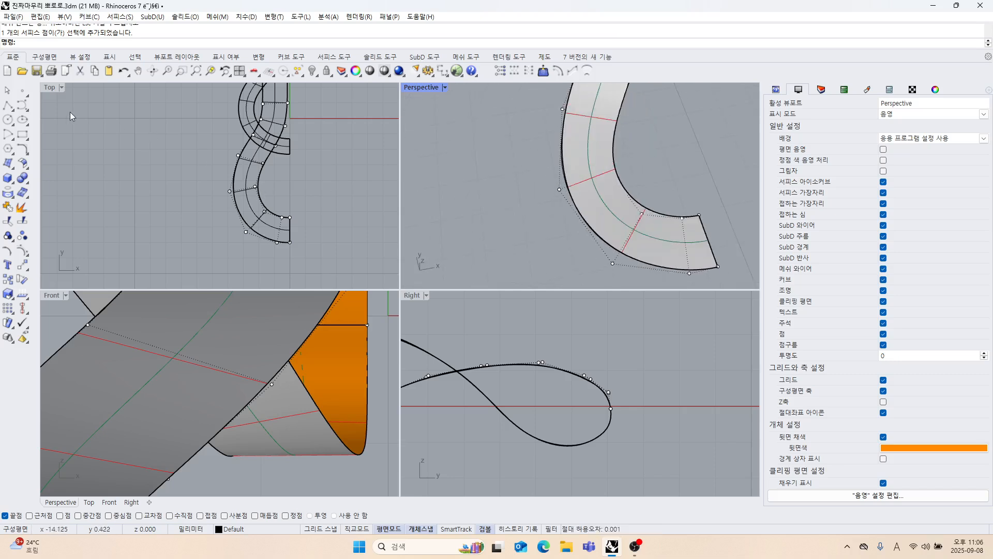
pyautogui.click(9, 106)
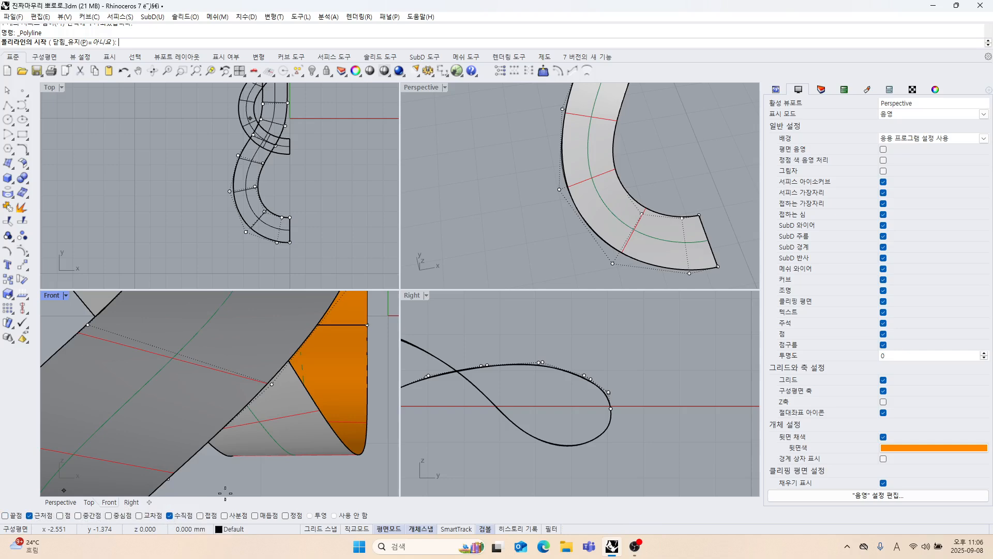
# Measure the strand's width at the widest bend with a perpendicular polyline segment in the Perspective view.
pyautogui.click(561, 152)
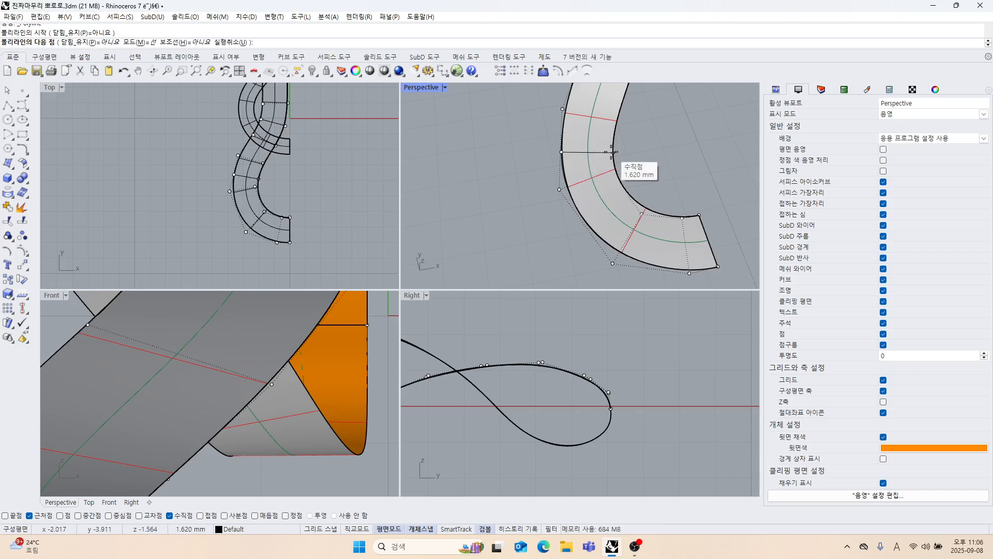
pyautogui.press('Escape')
pyautogui.moveTo(612, 152); pyautogui.dragTo(527, 194, button='right')
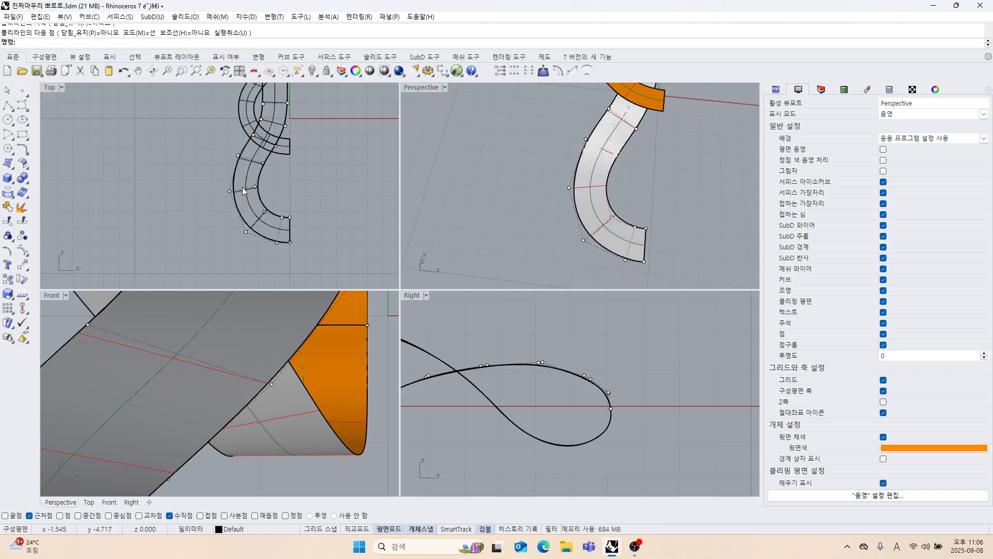
pyautogui.scroll(4, 215, 186)
pyautogui.moveTo(215, 184); pyautogui.dragTo(235, 214, button='right')
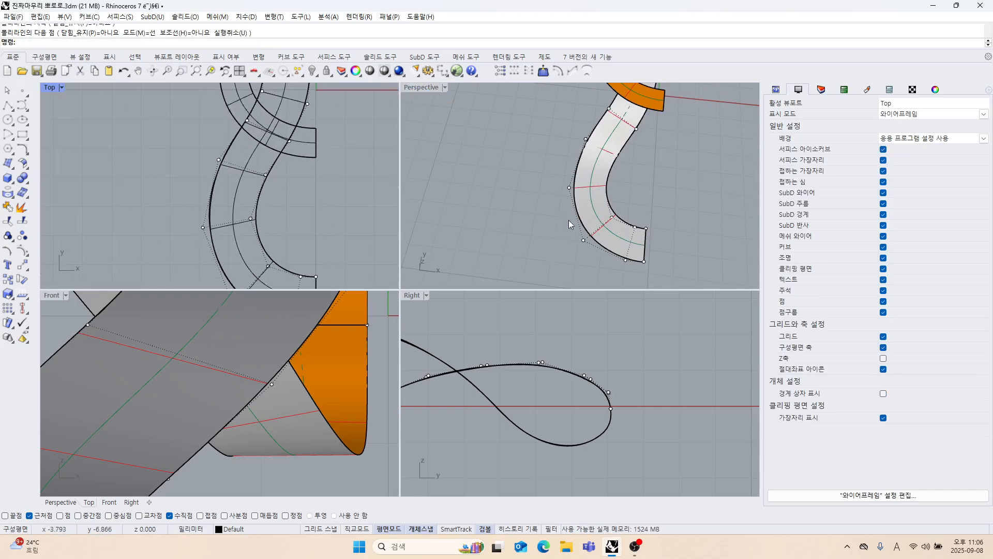
# Turn off the strand's control points and delete all the curves, keeping only the surfaces.
pyautogui.press('Escape')
pyautogui.scroll(-5, 569, 219)
pyautogui.moveTo(571, 220); pyautogui.dragTo(580, 190, button='right')
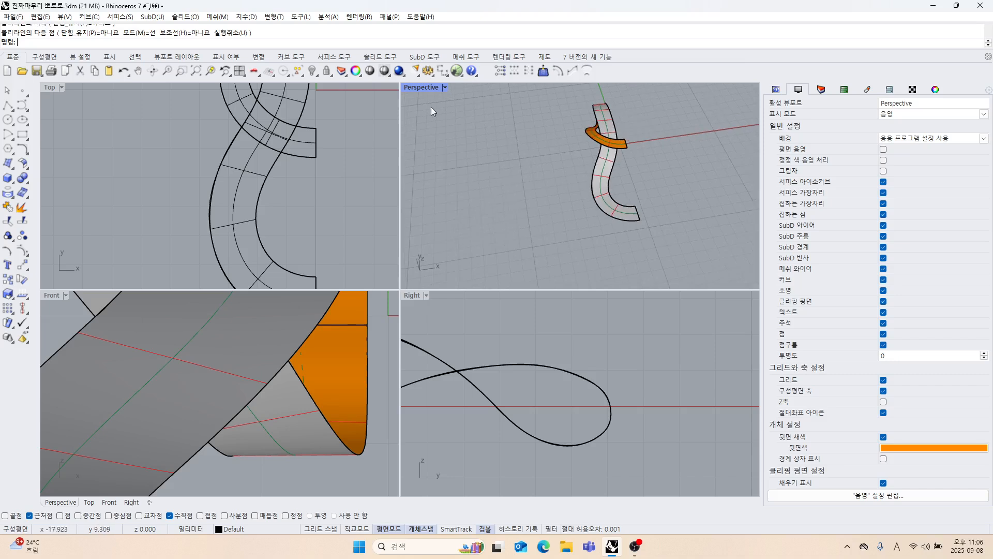
pyautogui.click(299, 75)
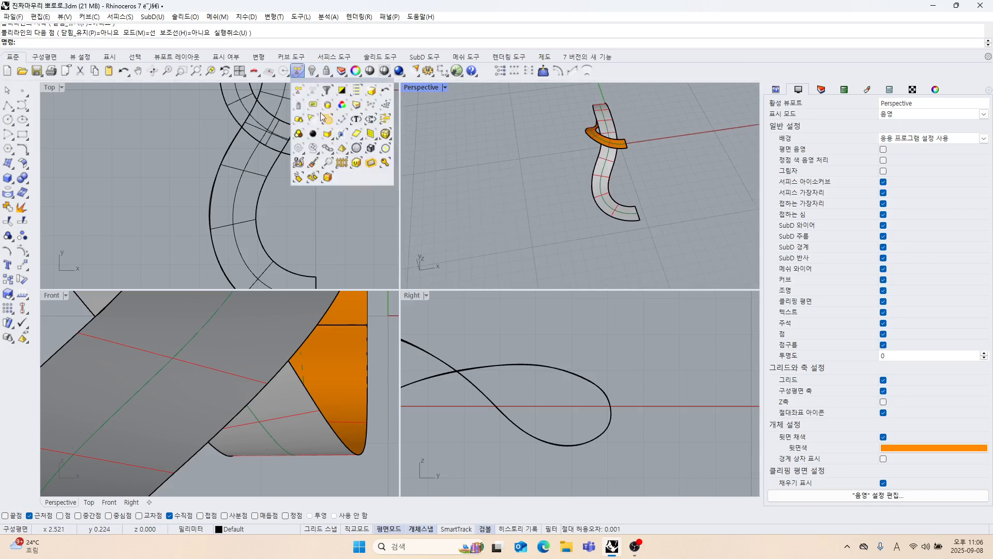
pyautogui.click(302, 146)
pyautogui.press('Delete')
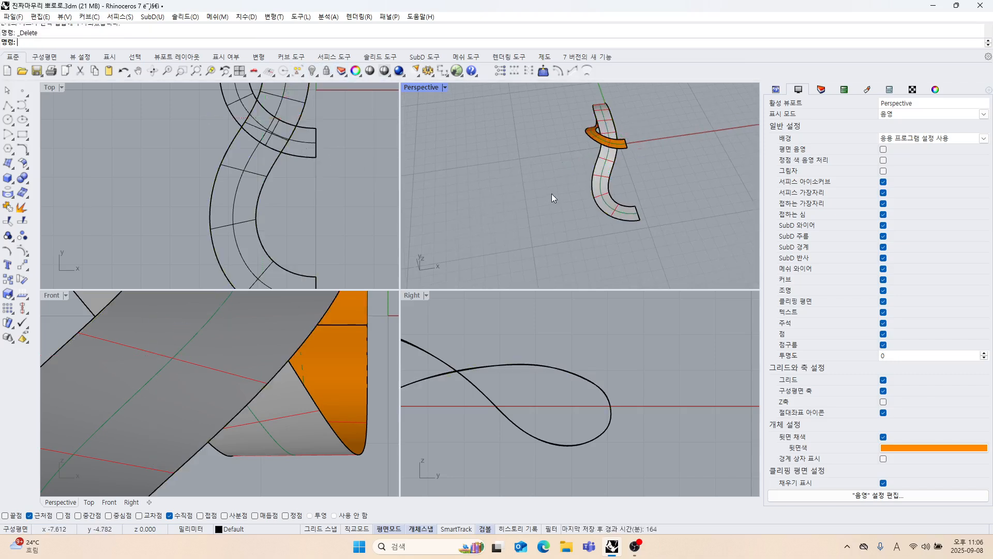
# Measure the strand's width between the widest bend and the crossing with a perpendicular polyline segment in the Top view.
pyautogui.scroll(3, 265, 162)
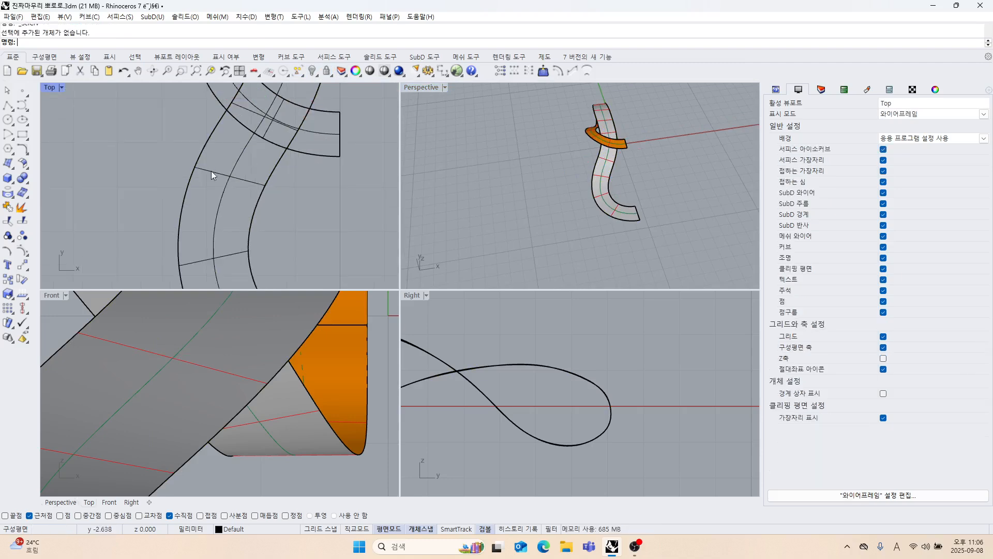
pyautogui.click(8, 105)
pyautogui.click(182, 184)
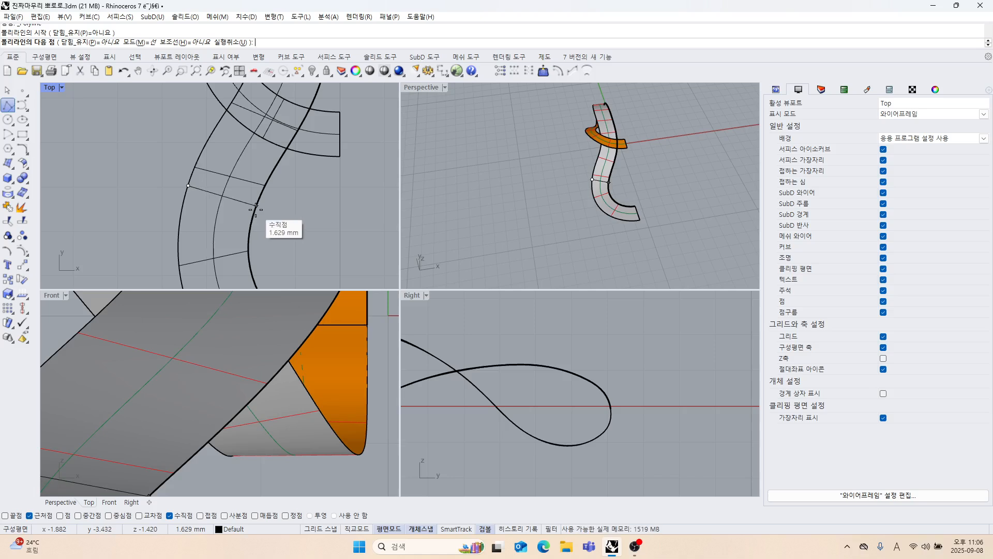
pyautogui.press('Escape')
pyautogui.scroll(-5, 267, 191)
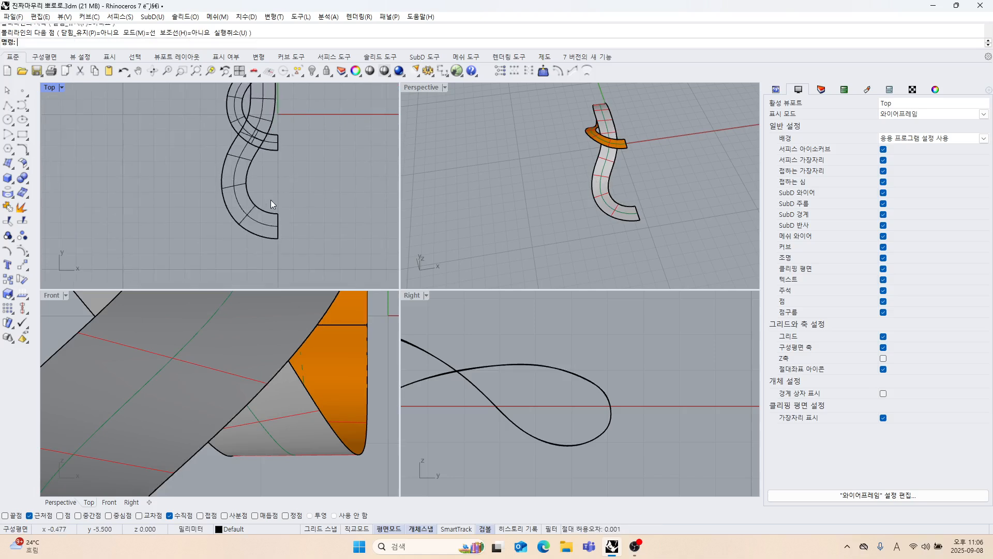
# Show the long strand's control points and move the left-edge point beside the crossing slightly up and right in the Top view.
pyautogui.moveTo(271, 203); pyautogui.dragTo(269, 221, button='right')
pyautogui.moveTo(597, 212); pyautogui.dragTo(492, 195, button='right')
pyautogui.scroll(2, 557, 223)
pyautogui.click(557, 223)
pyautogui.click(584, 218)
pyautogui.scroll(5, 228, 210)
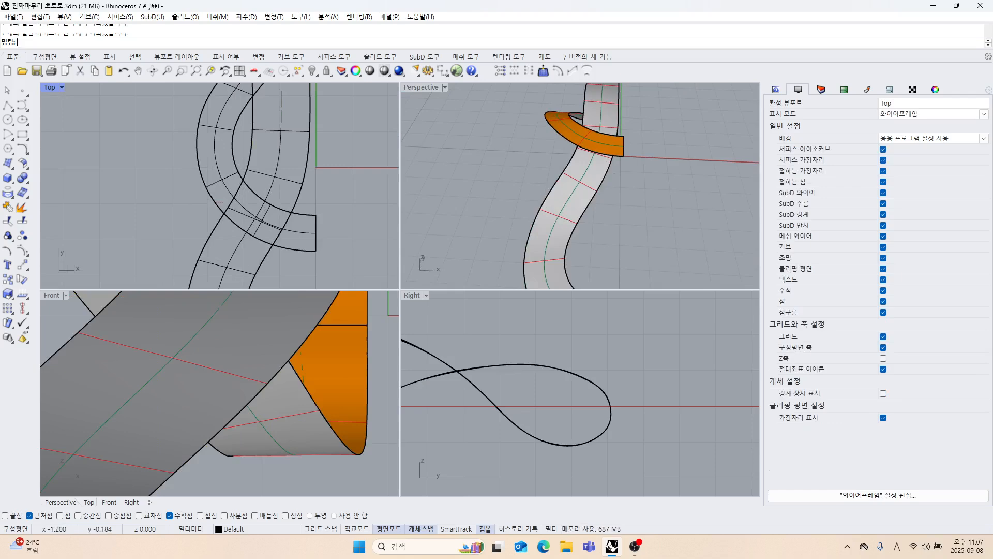
pyautogui.click(272, 175)
pyautogui.click(26, 257)
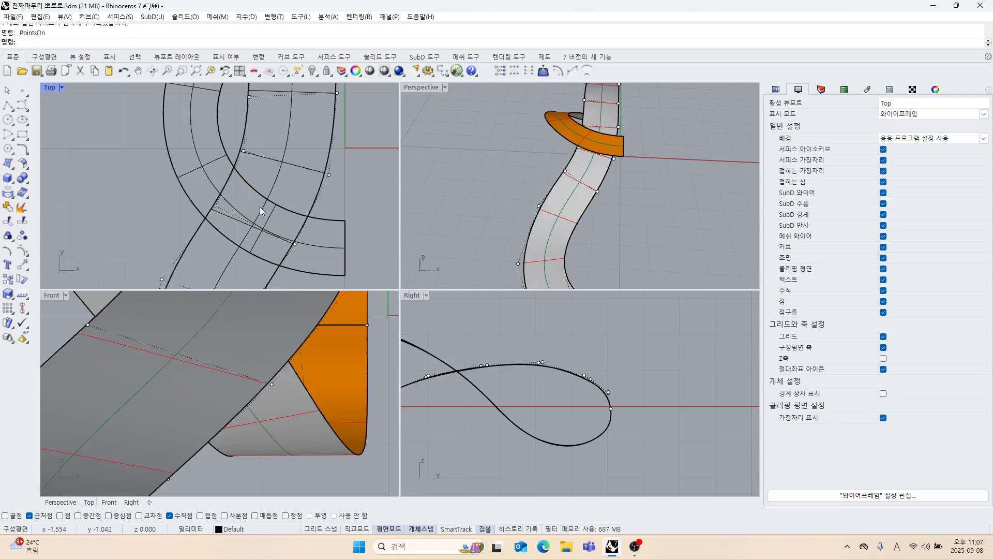
pyautogui.moveTo(260, 206)
pyautogui.mouseDown(button='right')
pyautogui.moveTo(280, 204)
pyautogui.moveTo(268, 214)
pyautogui.moveTo(260, 200)
pyautogui.mouseUp(button='right')
pyautogui.scroll(2, 243, 182)
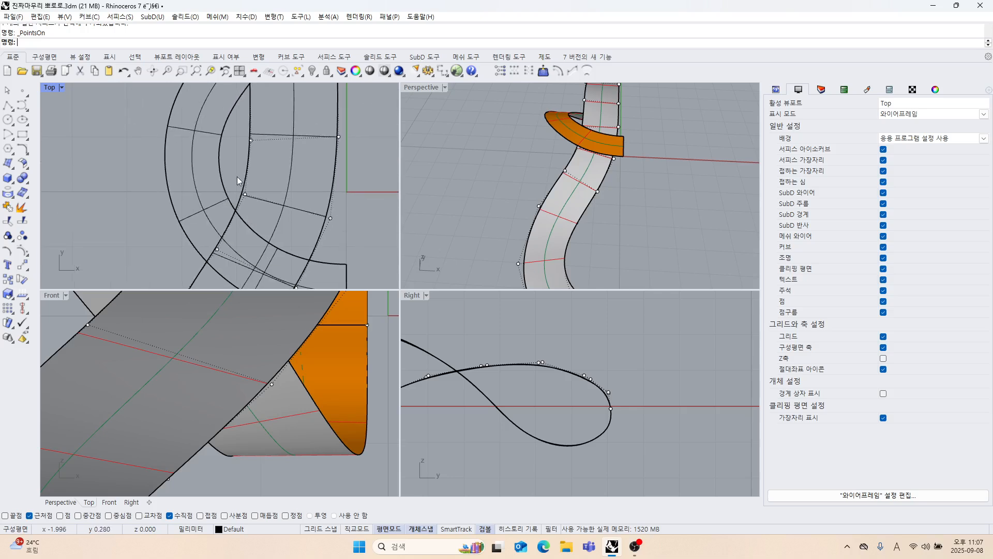
pyautogui.click(245, 195)
pyautogui.moveTo(270, 175); pyautogui.dragTo(277, 160)
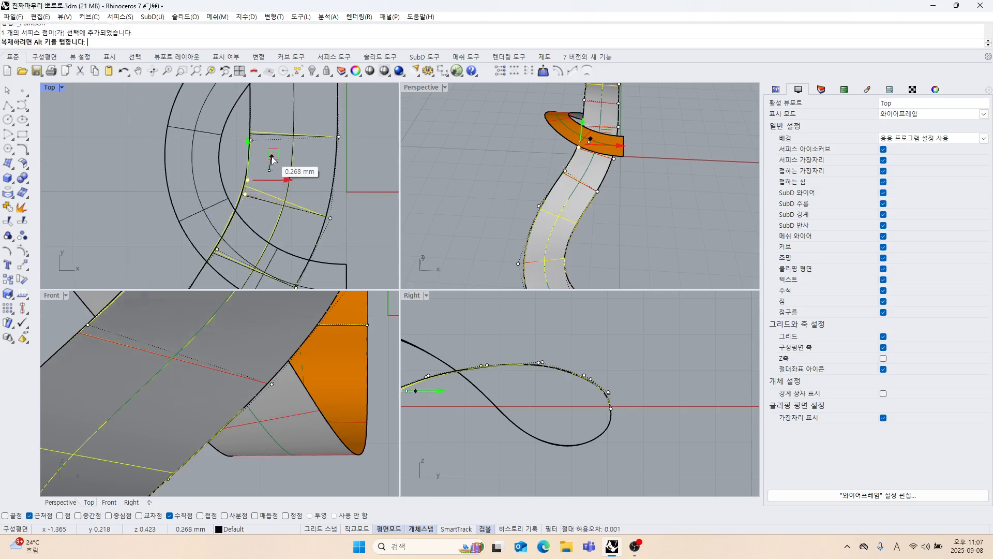
pyautogui.moveTo(346, 259); pyautogui.dragTo(352, 222, button='right')
pyautogui.click(321, 218)
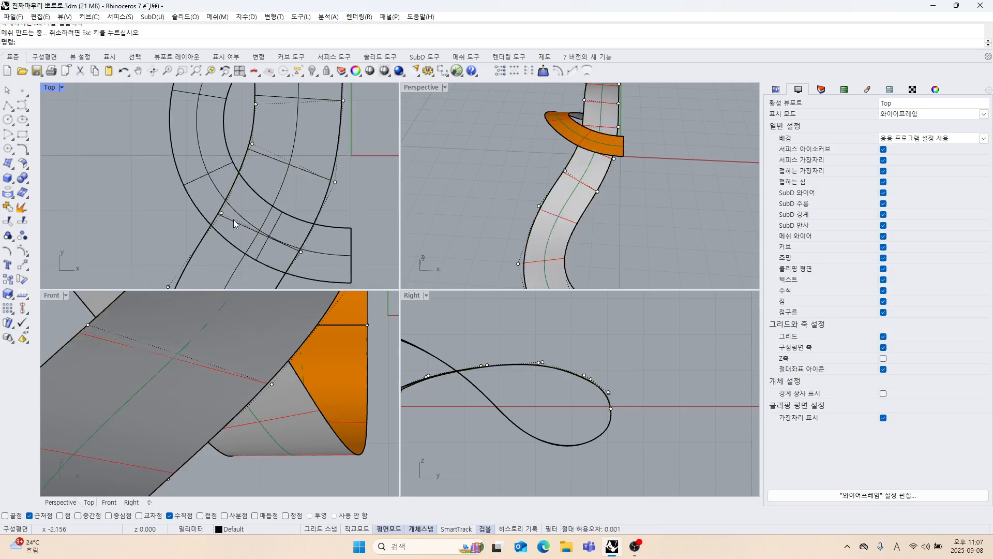
# Move the strand's right-edge control point inside the crossing slightly down and left in the Top view.
pyautogui.moveTo(234, 220); pyautogui.dragTo(261, 196, button='right')
pyautogui.scroll(-4, 264, 236)
pyautogui.scroll(3, 265, 240)
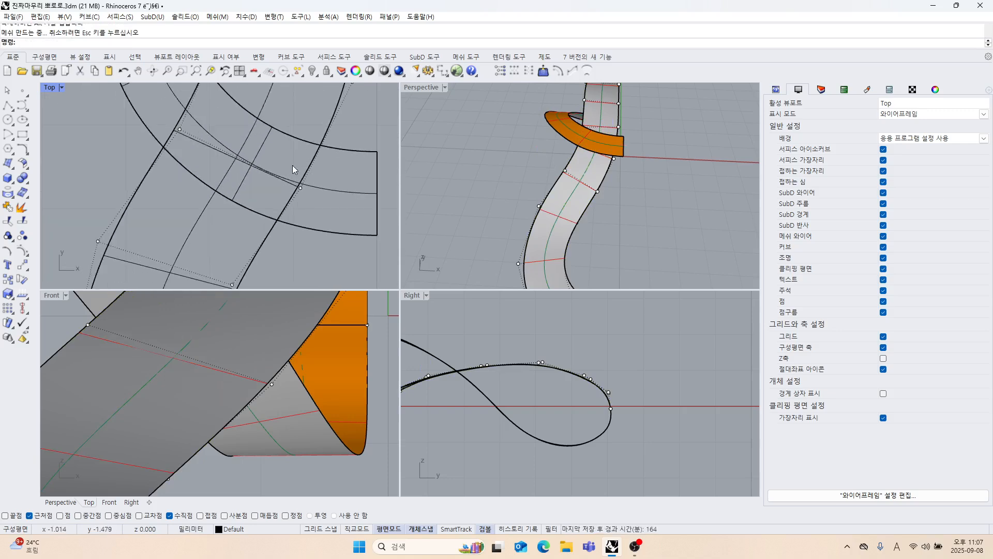
pyautogui.click(300, 188)
pyautogui.moveTo(322, 164); pyautogui.dragTo(313, 174)
pyautogui.scroll(-3, 318, 225)
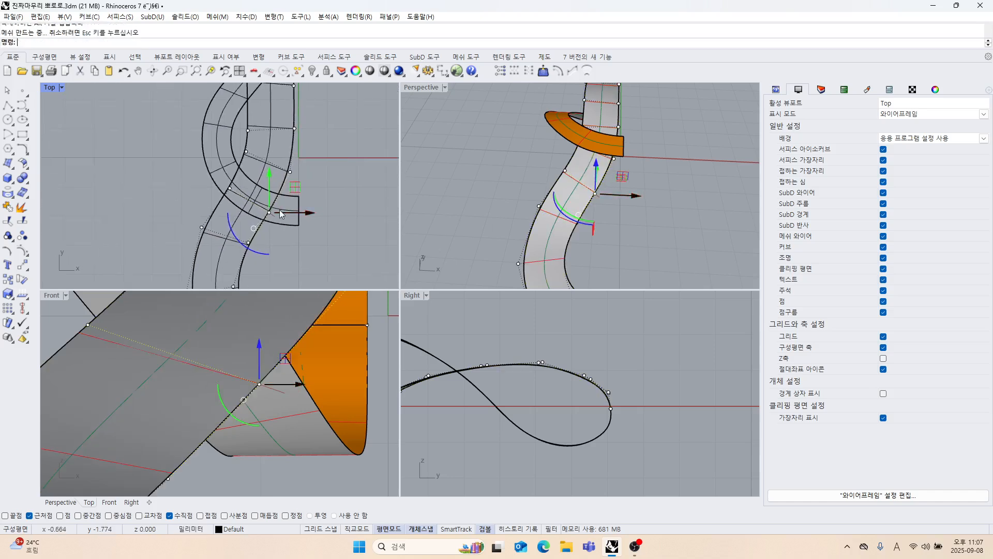
# Lower the left-edge control point just above the crossing slightly, shifting it a touch left in the Top view.
pyautogui.scroll(5, 310, 168)
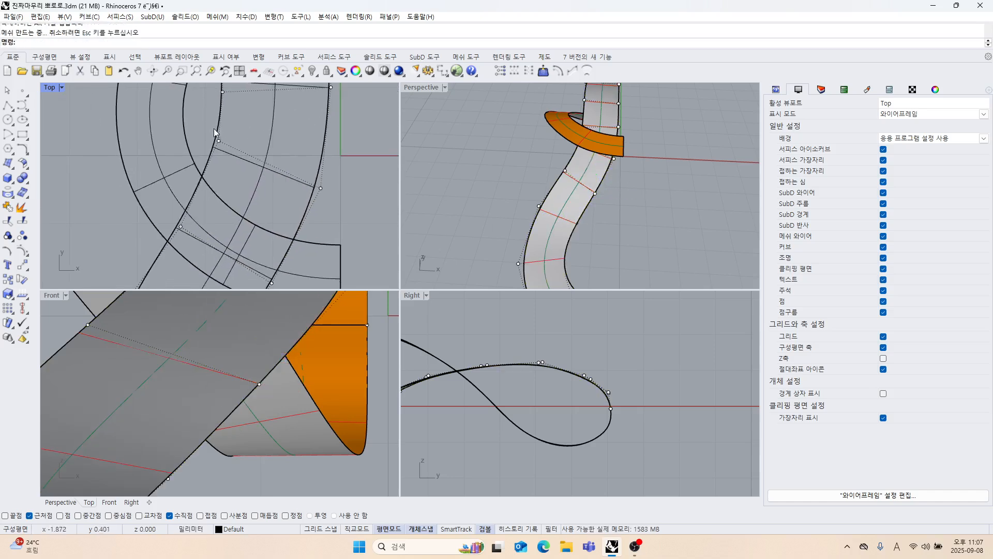
pyautogui.click(219, 140)
pyautogui.moveTo(249, 119); pyautogui.dragTo(245, 130)
pyautogui.scroll(-6, 266, 179)
pyautogui.click(310, 189)
pyautogui.scroll(-4, 310, 190)
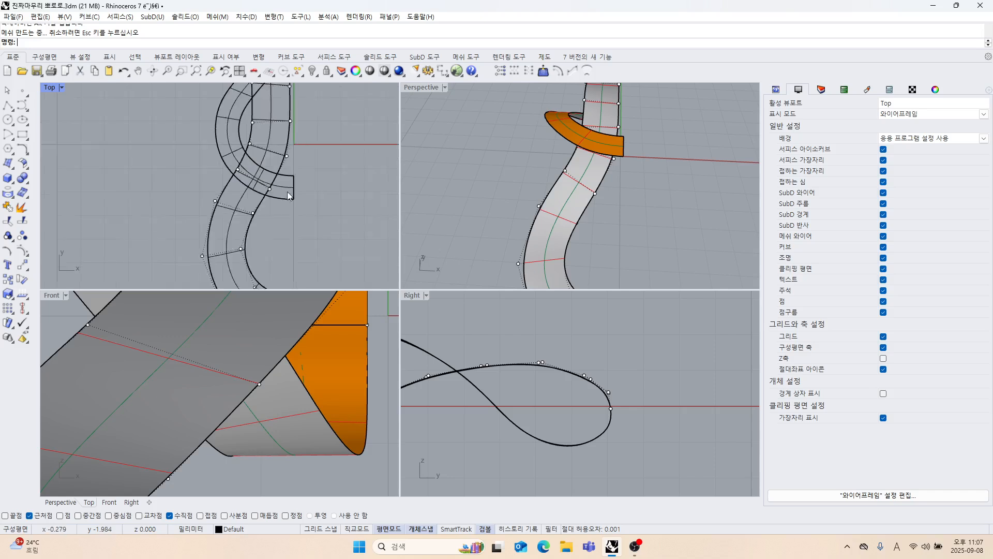
# Move the inner-edge control point opposite the widest bend slightly down in the Top view.
pyautogui.moveTo(281, 243); pyautogui.dragTo(314, 179, button='right')
pyautogui.scroll(4, 300, 198)
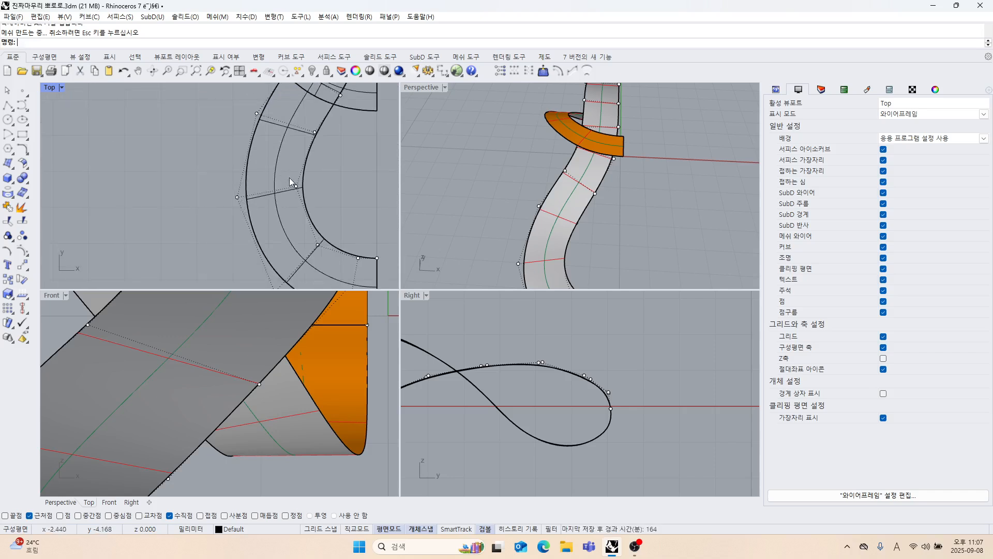
pyautogui.click(296, 187)
pyautogui.click(298, 184)
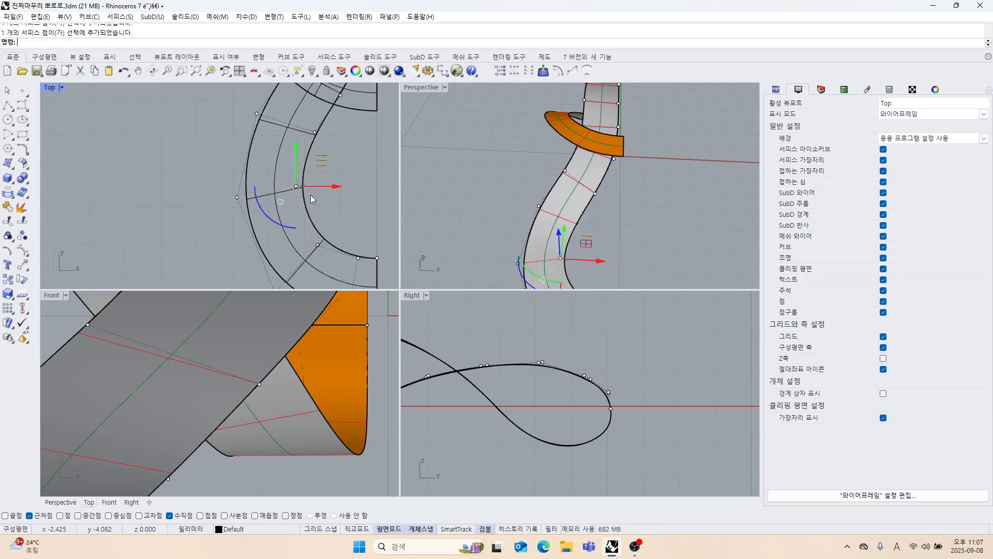
pyautogui.moveTo(324, 160); pyautogui.dragTo(323, 167)
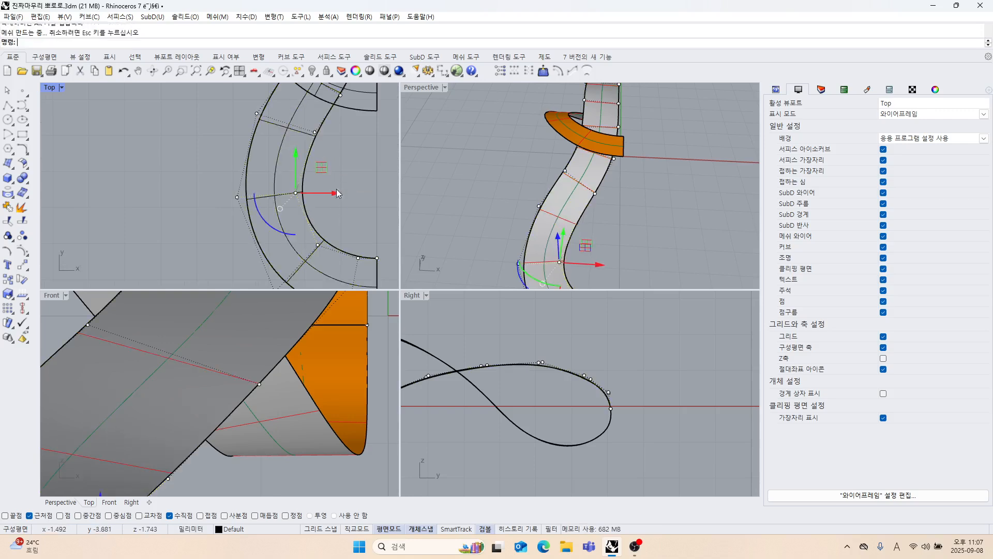
# Nudge the inner-edge control point below the widest bend slightly up and right in the Top view.
pyautogui.moveTo(306, 248); pyautogui.dragTo(297, 213, button='right')
pyautogui.scroll(3, 296, 217)
pyautogui.click(315, 209)
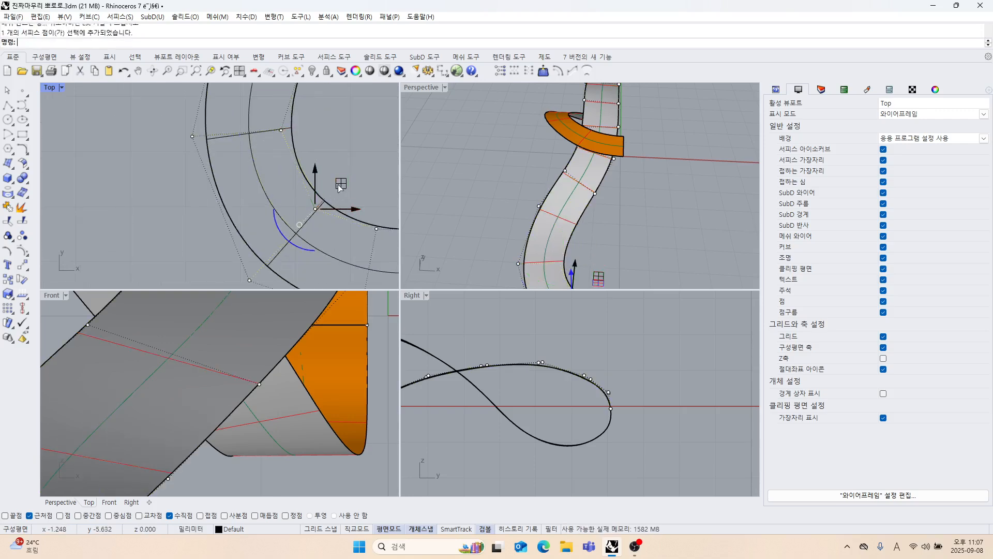
pyautogui.moveTo(339, 185); pyautogui.dragTo(340, 182)
pyautogui.click(349, 155)
pyautogui.scroll(-8, 316, 163)
pyautogui.moveTo(321, 201); pyautogui.dragTo(294, 206, button='right')
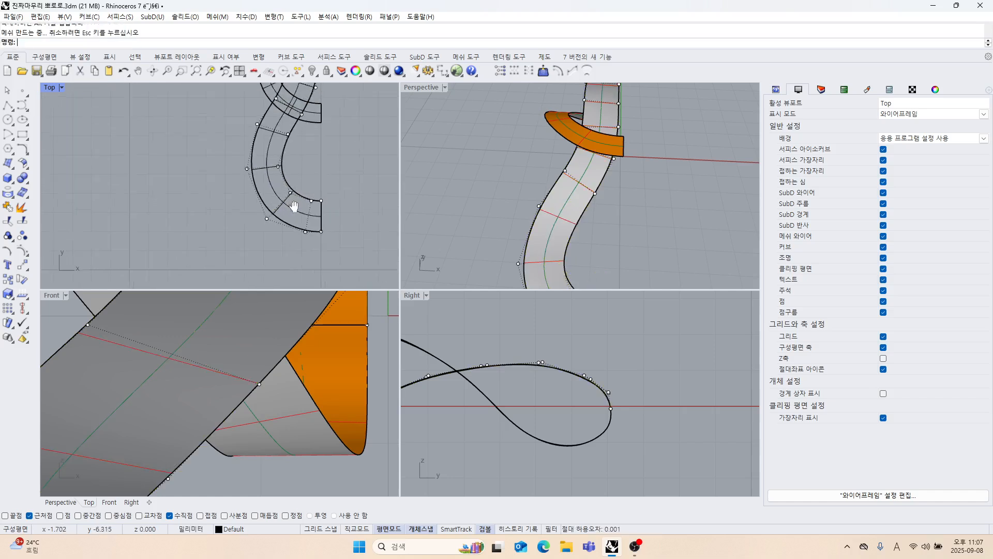
# Move the outer-edge control point at the widest bend slightly down in the Top view.
pyautogui.scroll(-3, 294, 206)
pyautogui.moveTo(460, 215); pyautogui.dragTo(514, 249, button='right')
pyautogui.scroll(5, 240, 172)
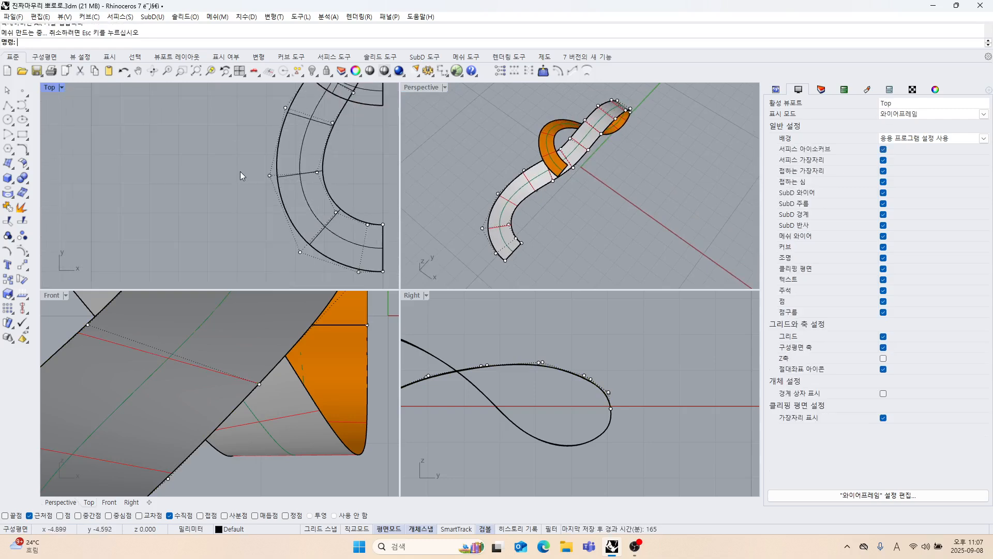
pyautogui.click(269, 176)
pyautogui.scroll(5, 283, 178)
pyautogui.moveTo(287, 148); pyautogui.dragTo(287, 153)
pyautogui.scroll(-8, 299, 201)
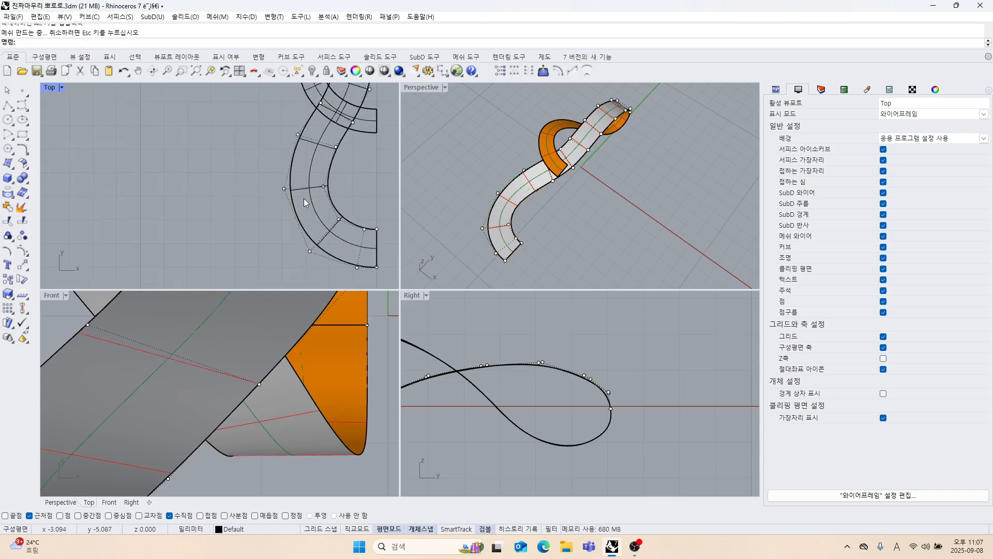
# Hide the strand's control points and examine the flow of the ribbon surfaces from the side.
pyautogui.moveTo(304, 200); pyautogui.dragTo(262, 184, button='right')
pyautogui.moveTo(543, 228); pyautogui.dragTo(549, 203, button='right')
pyautogui.press('Escape')
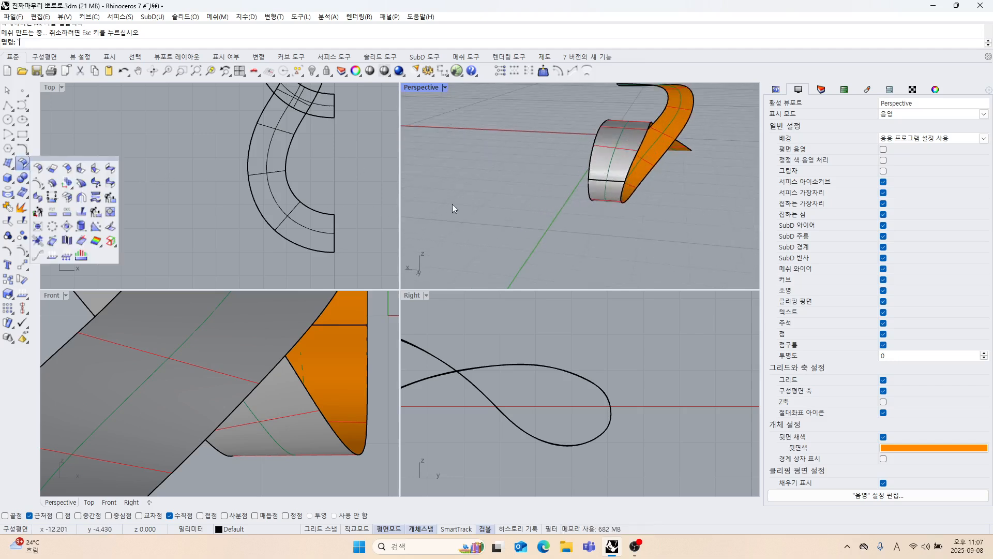
pyautogui.moveTo(706, 203); pyautogui.dragTo(527, 200, button='right')
pyautogui.scroll(-8, 533, 369)
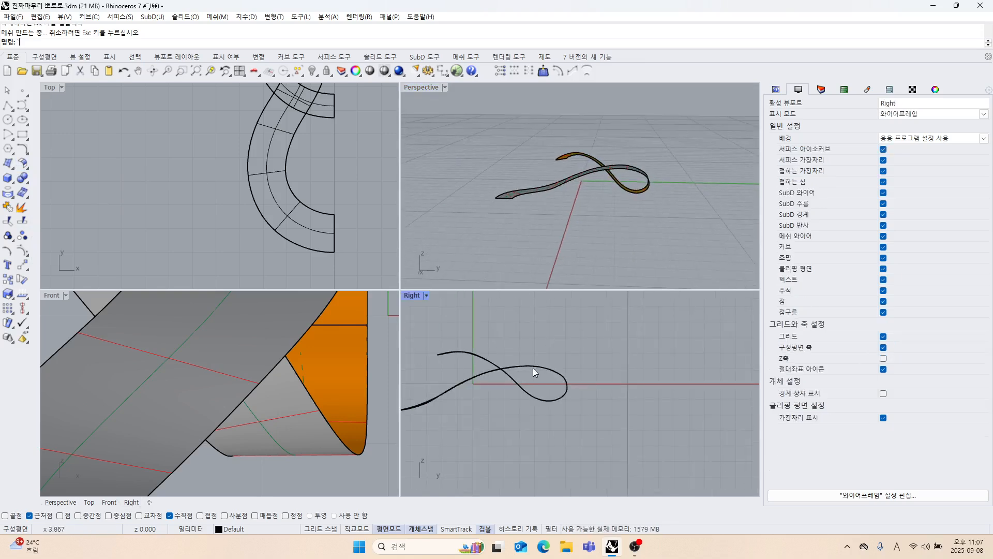
pyautogui.moveTo(534, 369); pyautogui.dragTo(580, 375, button='right')
pyautogui.moveTo(548, 200); pyautogui.dragTo(542, 230, button='right')
pyautogui.scroll(3, 542, 230)
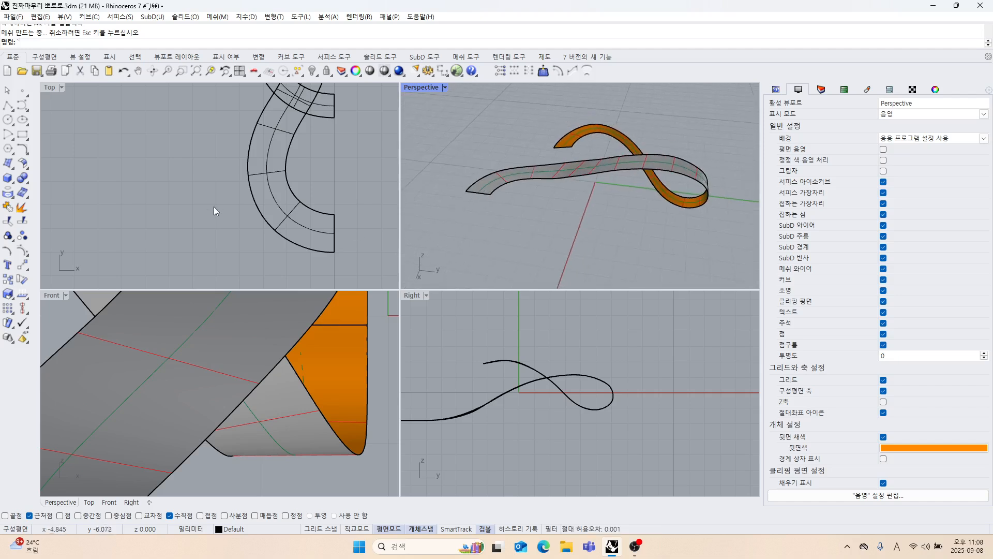
pyautogui.click(24, 166)
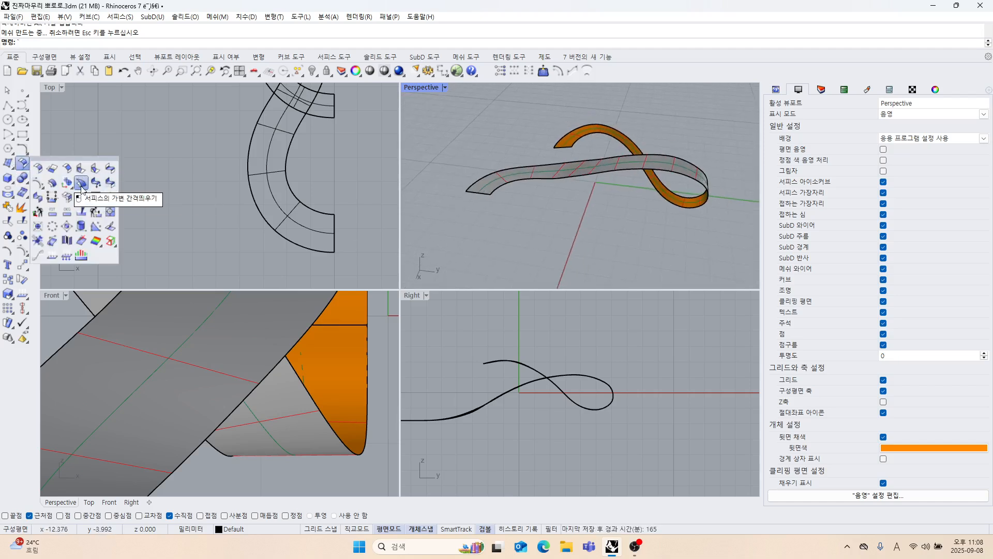
pyautogui.click(53, 184)
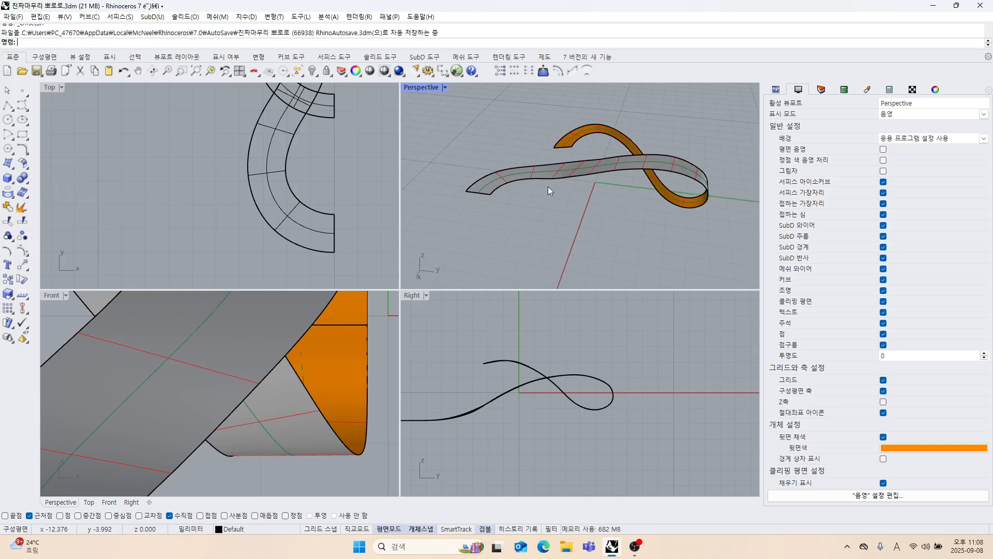
pyautogui.scroll(1, 553, 178)
pyautogui.click(559, 173)
pyautogui.press('Return')
pyautogui.moveTo(557, 206); pyautogui.dragTo(542, 151, button='right')
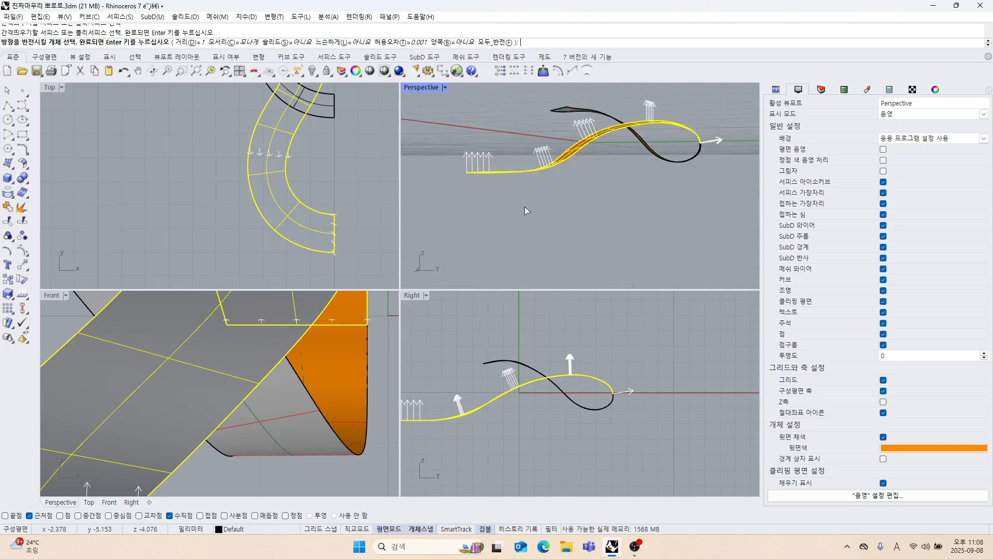
pyautogui.press('Return')
pyautogui.moveTo(524, 206); pyautogui.dragTo(509, 249, button='right')
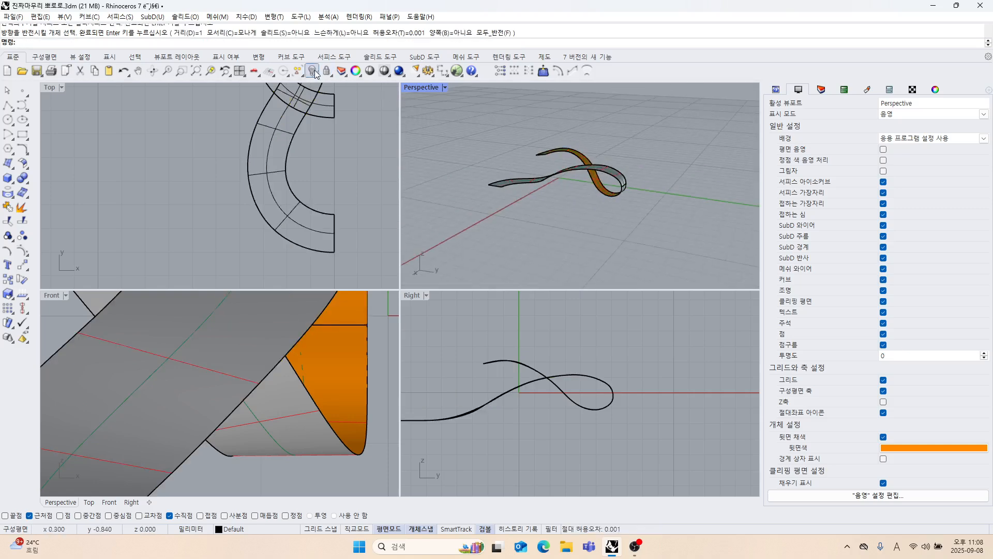
# Show the hidden original pendant model and bring the strand's end into close view in the Right view.
pyautogui.rightClick(315, 71)
pyautogui.moveTo(460, 409); pyautogui.dragTo(516, 394, button='right')
pyautogui.scroll(4, 516, 394)
pyautogui.scroll(2, 515, 394)
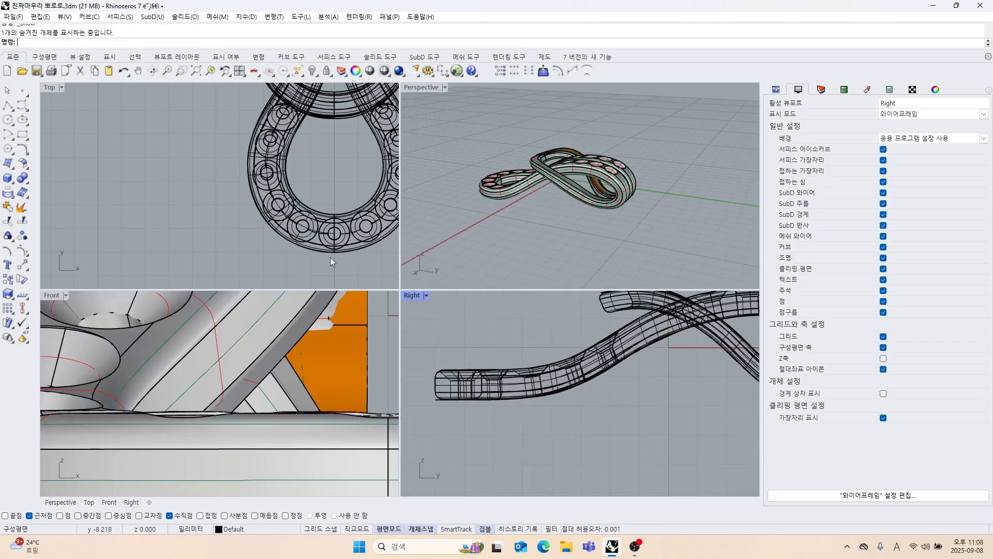
# With object snaps disabled, measure the original pendant's thickness near the strand end using a temporary vertical polyline in the Right view.
pyautogui.click(8, 105)
pyautogui.scroll(3, 497, 372)
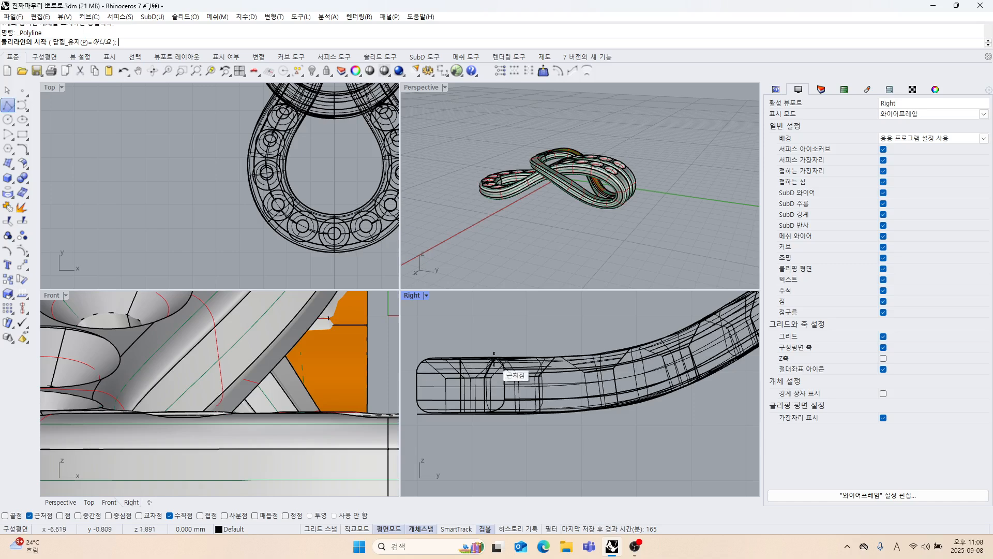
pyautogui.click(334, 515)
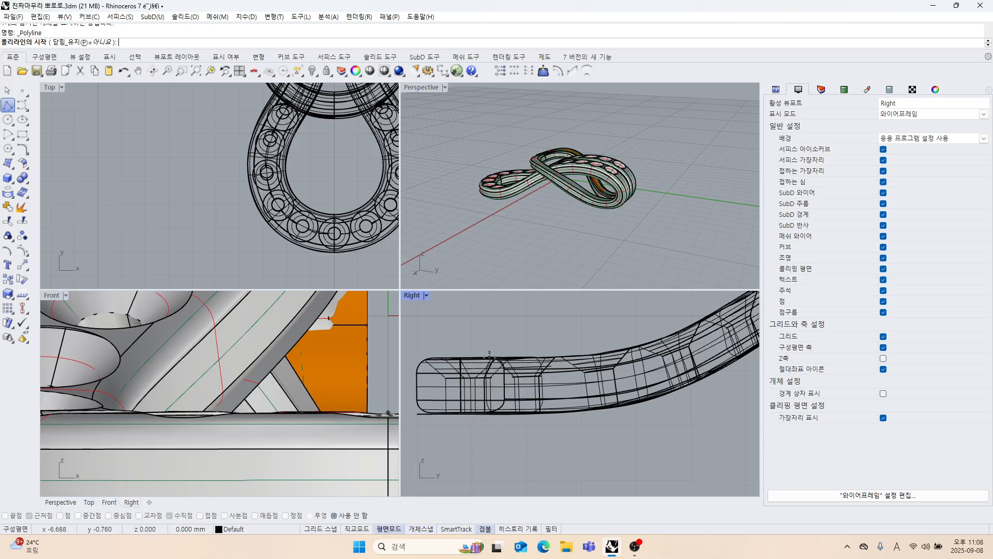
pyautogui.click(490, 357)
pyautogui.scroll(1, 489, 411)
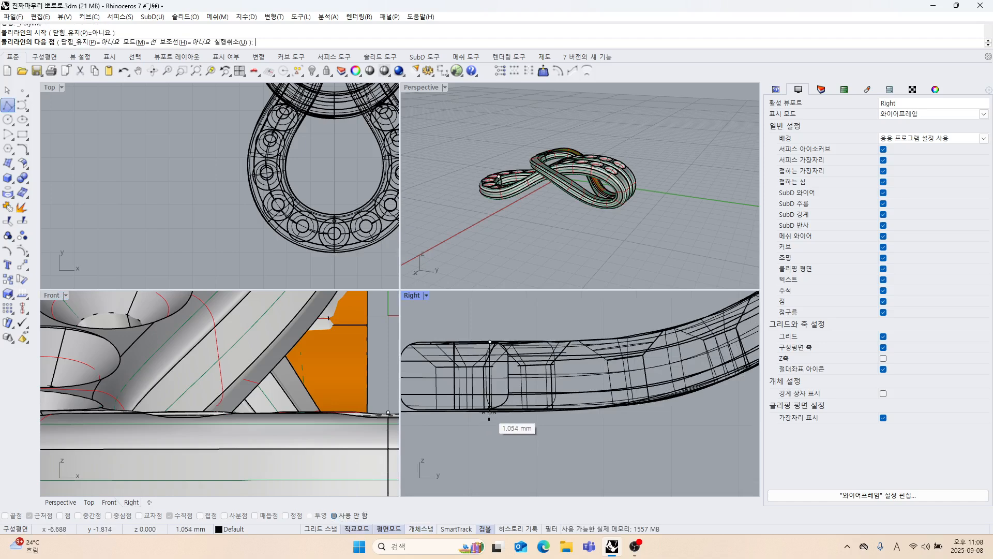
pyautogui.scroll(3, 489, 413)
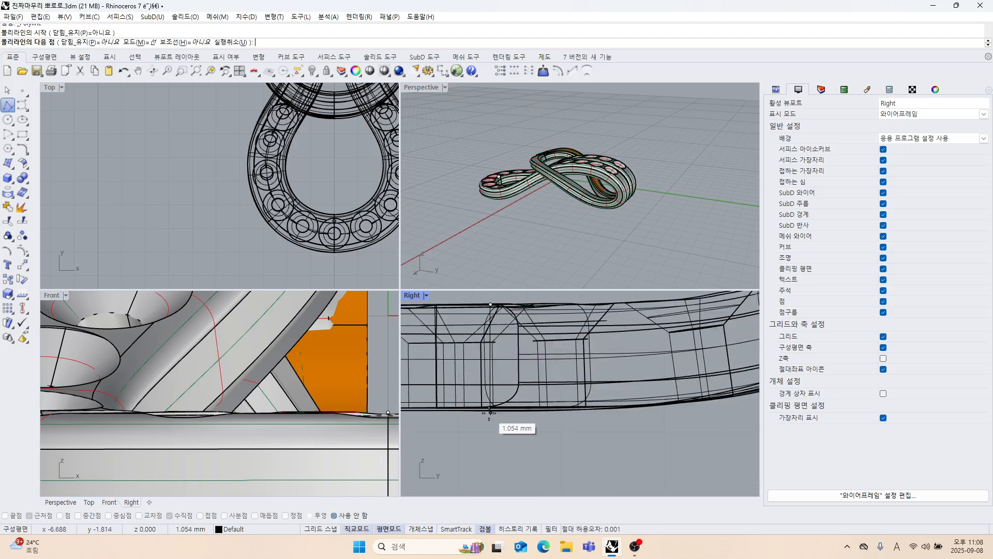
pyautogui.click(490, 412)
pyautogui.press('Return')
pyautogui.scroll(-5, 490, 430)
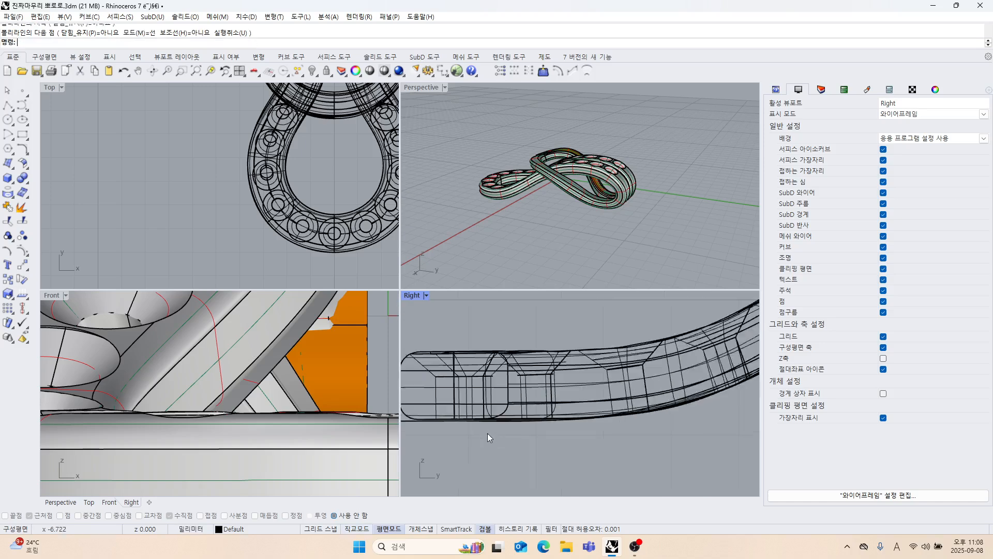
# Measure the original's thickness across the descending crossing strand using a temporary polyline in the Right view.
pyautogui.moveTo(596, 423); pyautogui.dragTo(479, 450, button='right')
pyautogui.rightClick(539, 461)
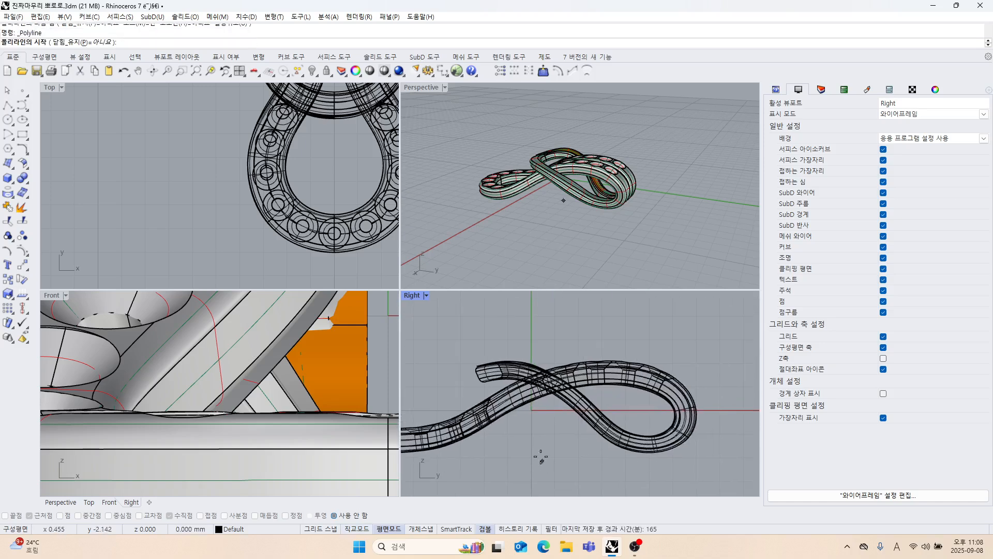
pyautogui.scroll(2, 578, 436)
pyautogui.scroll(4, 578, 436)
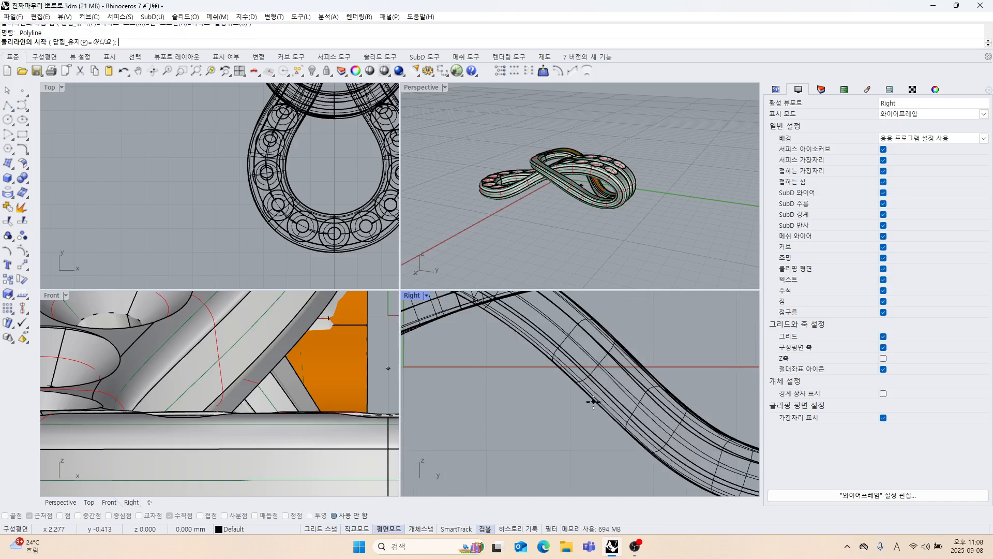
pyautogui.click(593, 402)
pyautogui.scroll(3, 641, 365)
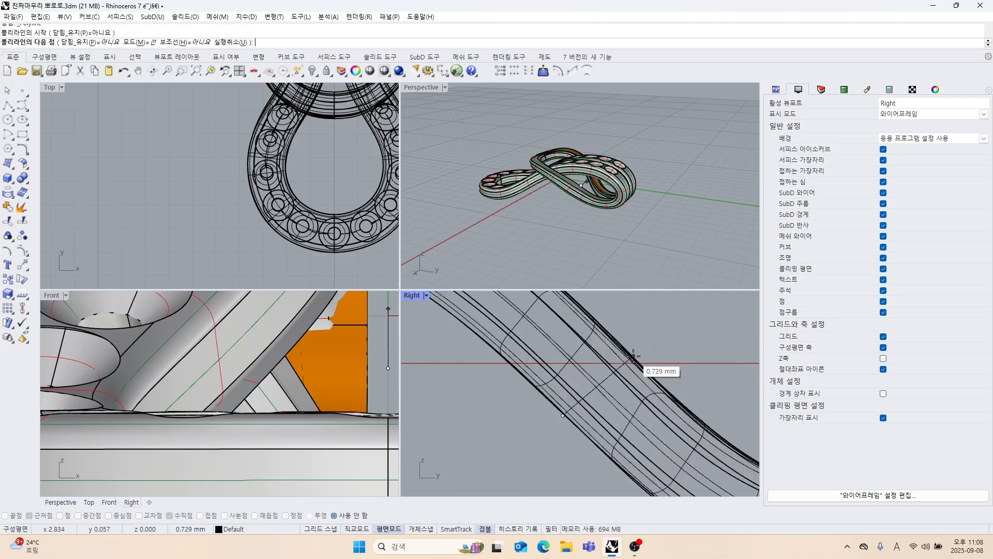
pyautogui.press('Escape')
# Hide the original pendant model, leaving only the rebuilt strand surfaces displayed.
pyautogui.scroll(-4, 611, 181)
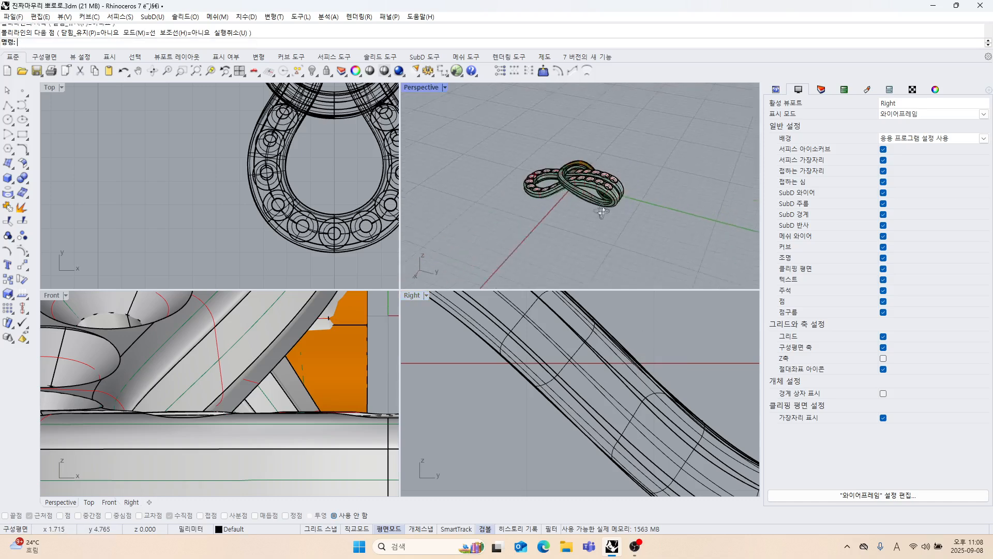
pyautogui.moveTo(608, 182); pyautogui.dragTo(642, 217, button='right')
pyautogui.scroll(-5, 324, 202)
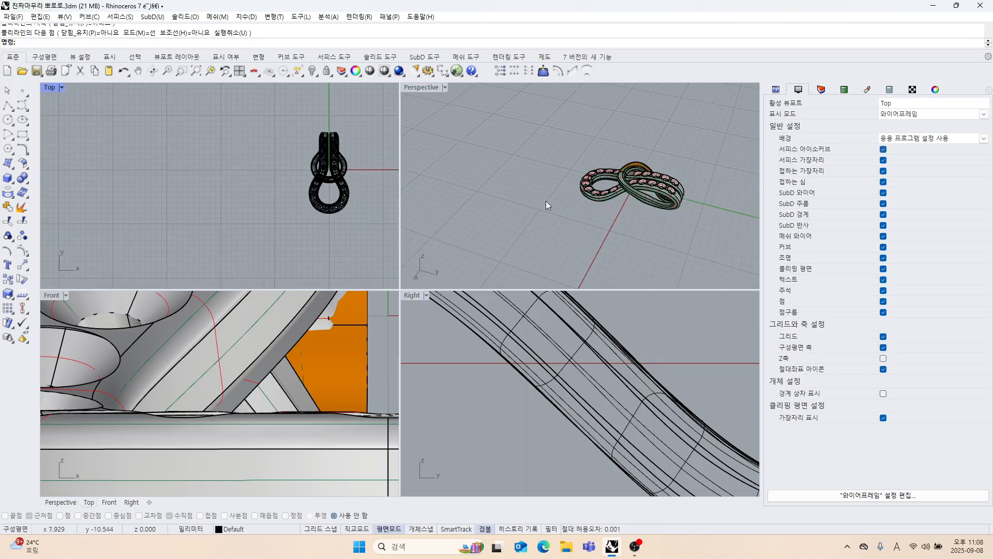
pyautogui.scroll(4, 569, 238)
pyautogui.click(604, 196)
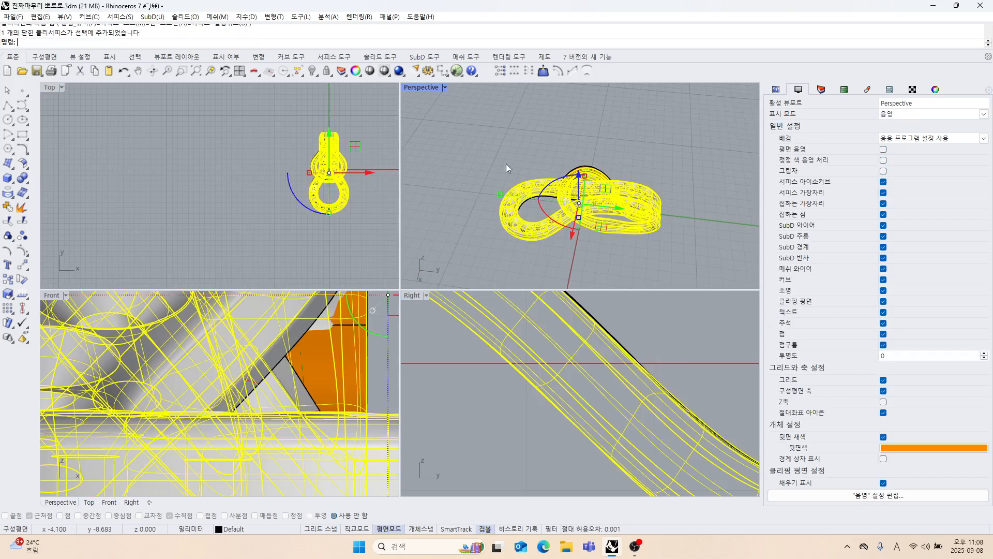
pyautogui.click(314, 72)
# Offset the long strand surface upward by 1 mm with the Loose option on and Solid off.
pyautogui.moveTo(594, 177); pyautogui.dragTo(529, 239, button='right')
pyautogui.click(566, 208)
pyautogui.scroll(-5, 538, 356)
pyautogui.scroll(-2, 538, 375)
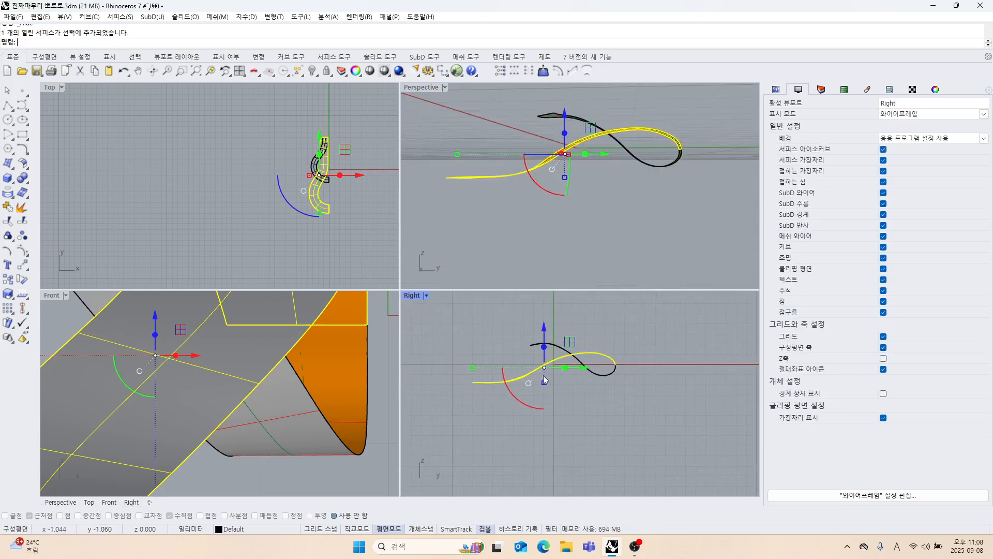
pyautogui.moveTo(583, 209); pyautogui.dragTo(375, 153, button='right')
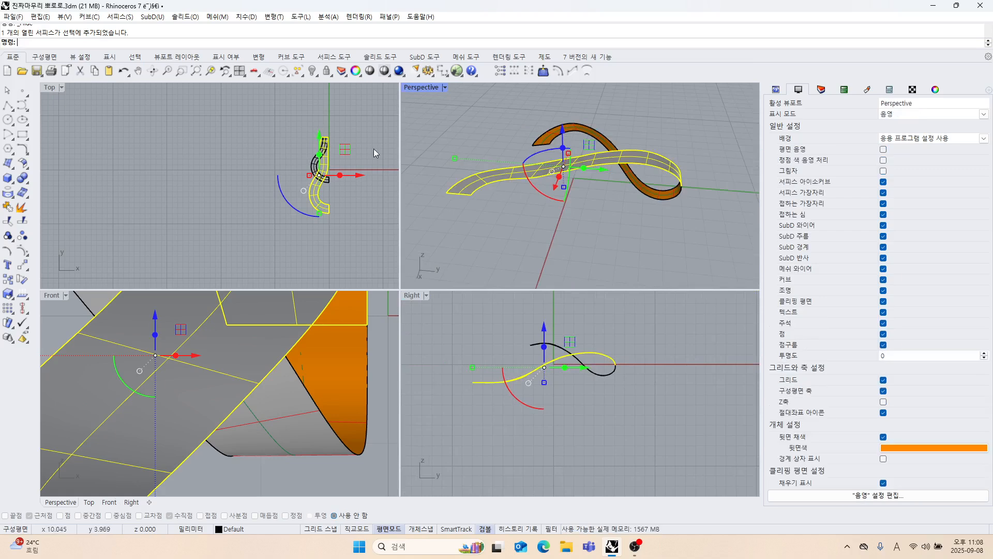
pyautogui.click(27, 166)
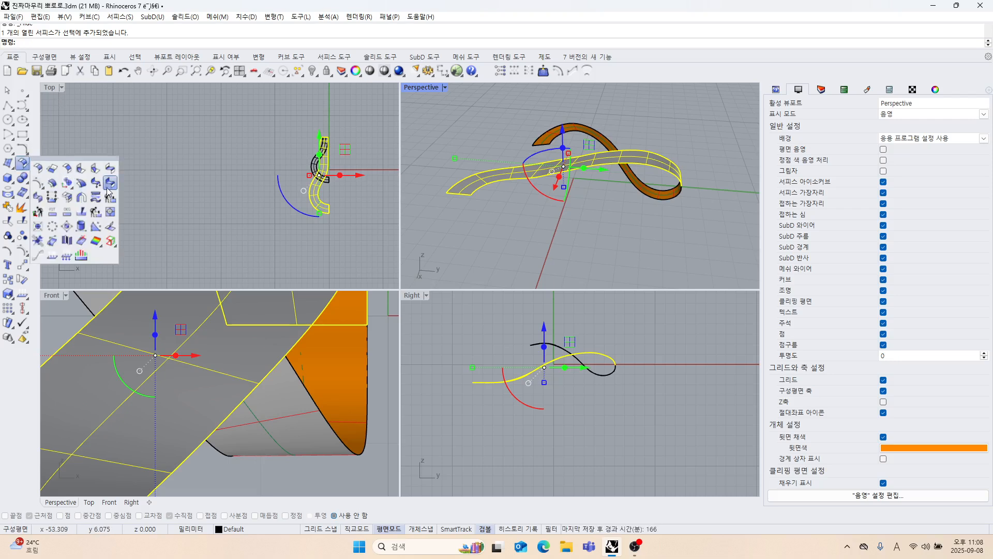
pyautogui.click(52, 183)
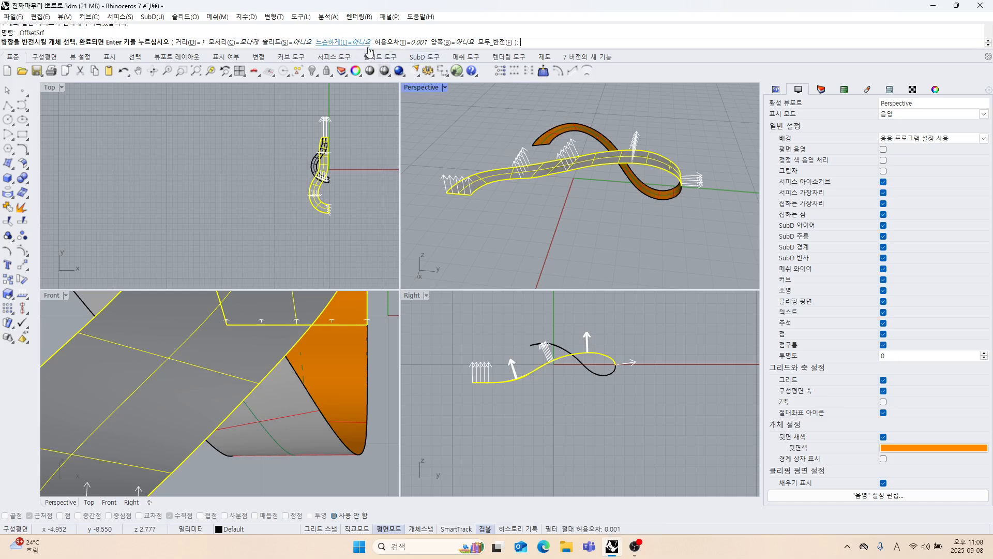
pyautogui.click(354, 45)
pyautogui.rightClick(450, 138)
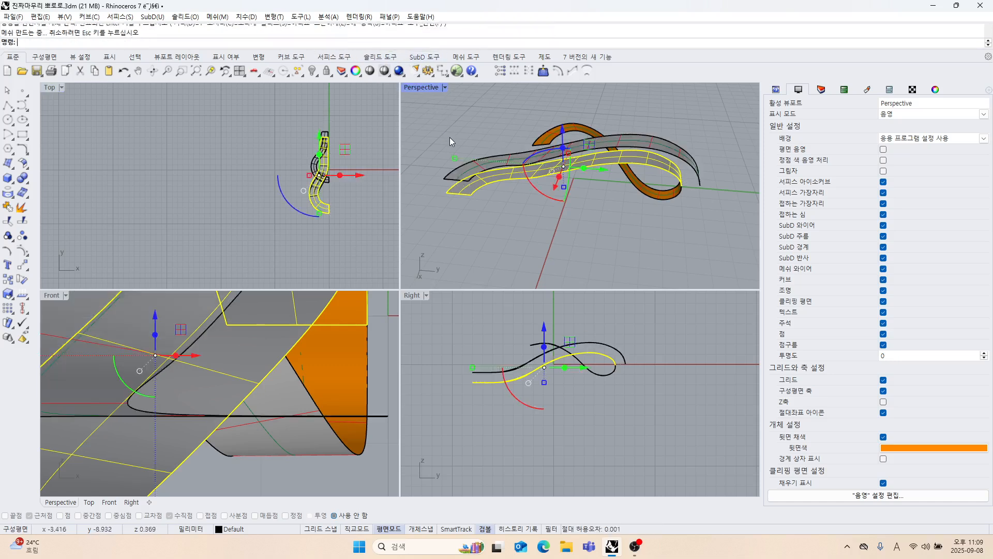
# Turn on the control points of the new upper offset surface of the long strand.
pyautogui.click(572, 261)
pyautogui.moveTo(537, 189); pyautogui.dragTo(688, 218, button='right')
pyautogui.moveTo(336, 207); pyautogui.dragTo(326, 218, button='right')
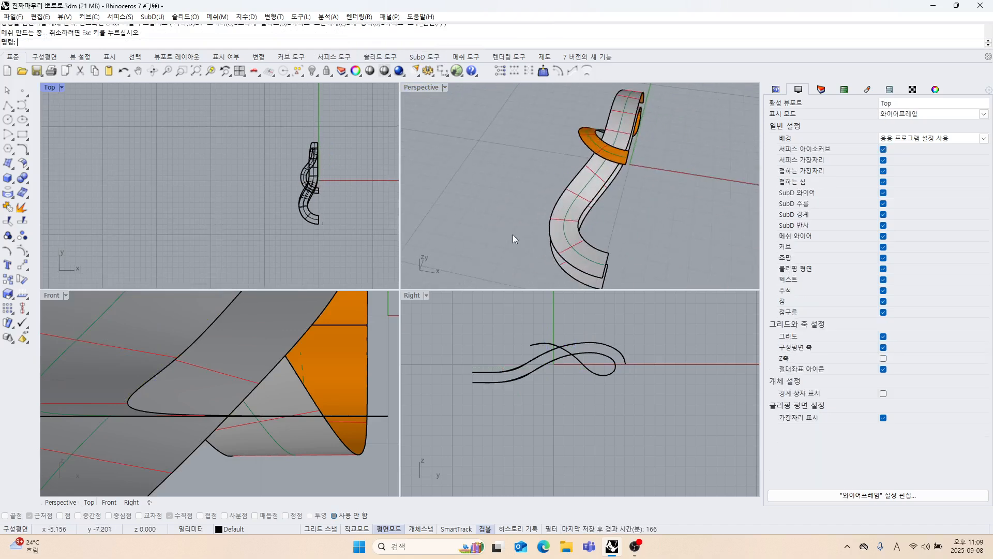
pyautogui.moveTo(514, 235); pyautogui.dragTo(575, 227, button='right')
pyautogui.click(594, 216)
pyautogui.scroll(14, 319, 192)
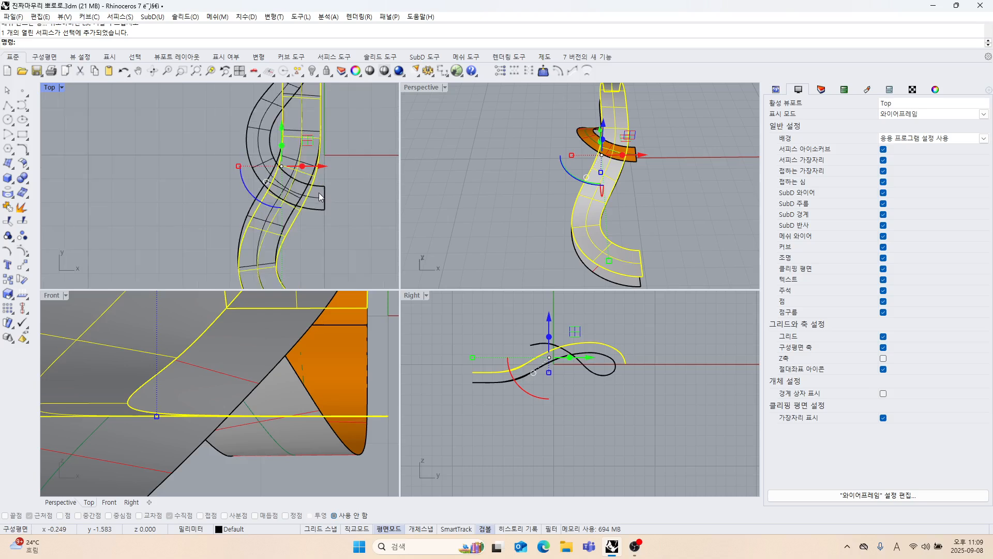
pyautogui.moveTo(319, 196); pyautogui.dragTo(283, 189, button='right')
pyautogui.click(22, 252)
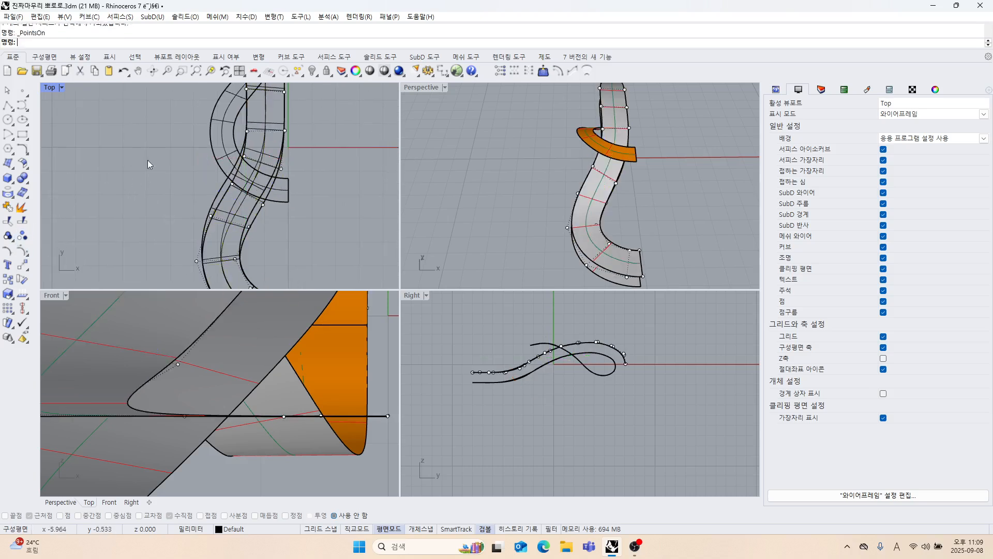
# In the maximized Top view, shift the offset surface's control-point pair just below the X axis slightly left to align with the original edges.
pyautogui.doubleClick(56, 90)
pyautogui.scroll(4, 330, 254)
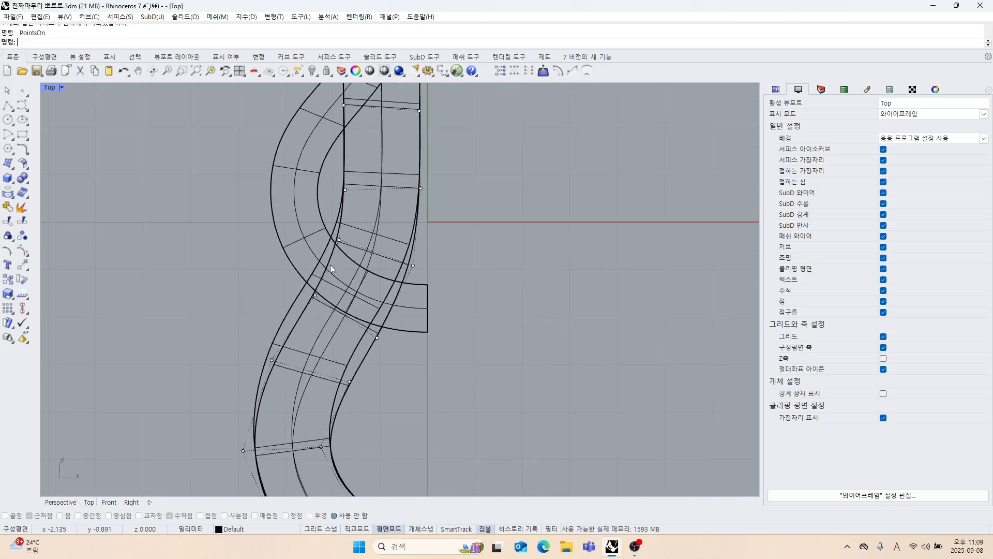
pyautogui.moveTo(200, 203); pyautogui.dragTo(470, 291)
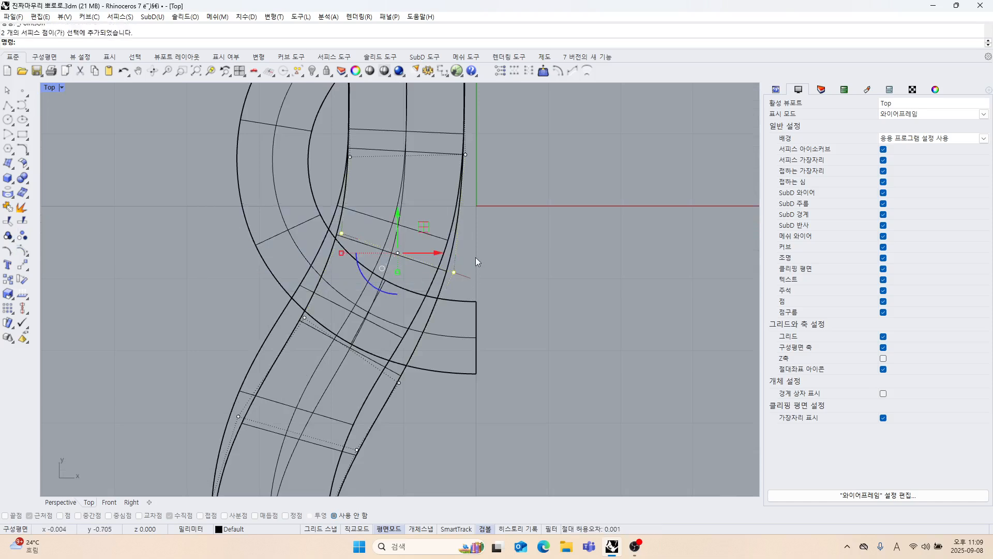
pyautogui.moveTo(436, 252); pyautogui.dragTo(425, 255)
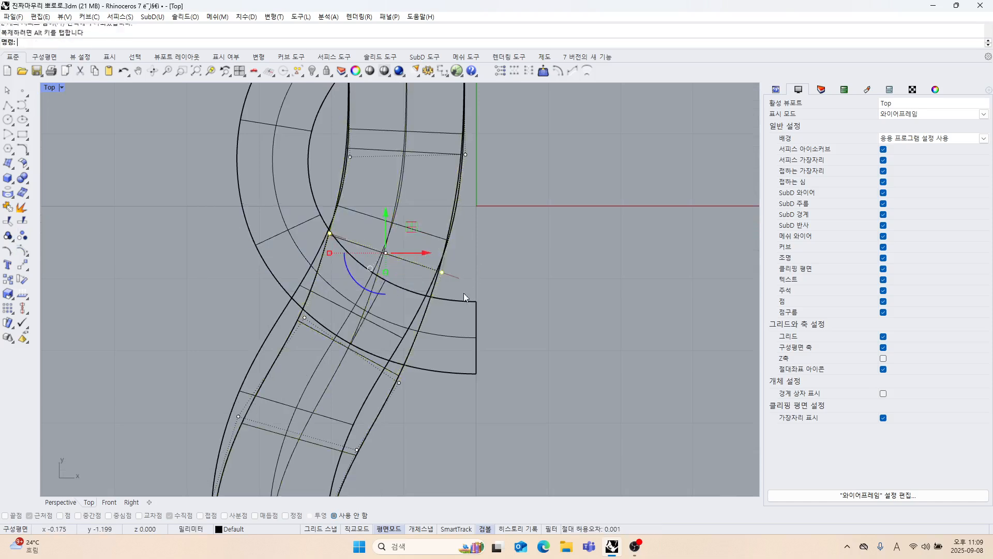
# Shift the next two control-point pairs down the offset strand slightly left so its edges follow the base surface.
pyautogui.moveTo(463, 293); pyautogui.dragTo(477, 248, button='right')
pyautogui.moveTo(263, 255); pyautogui.dragTo(419, 341)
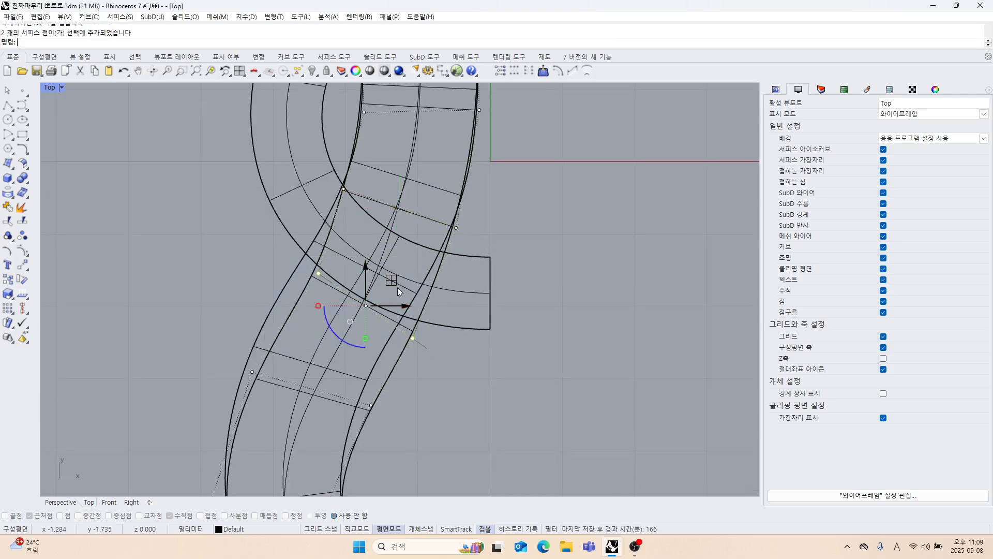
pyautogui.moveTo(397, 286); pyautogui.dragTo(376, 280)
pyautogui.moveTo(414, 328); pyautogui.dragTo(422, 271, button='right')
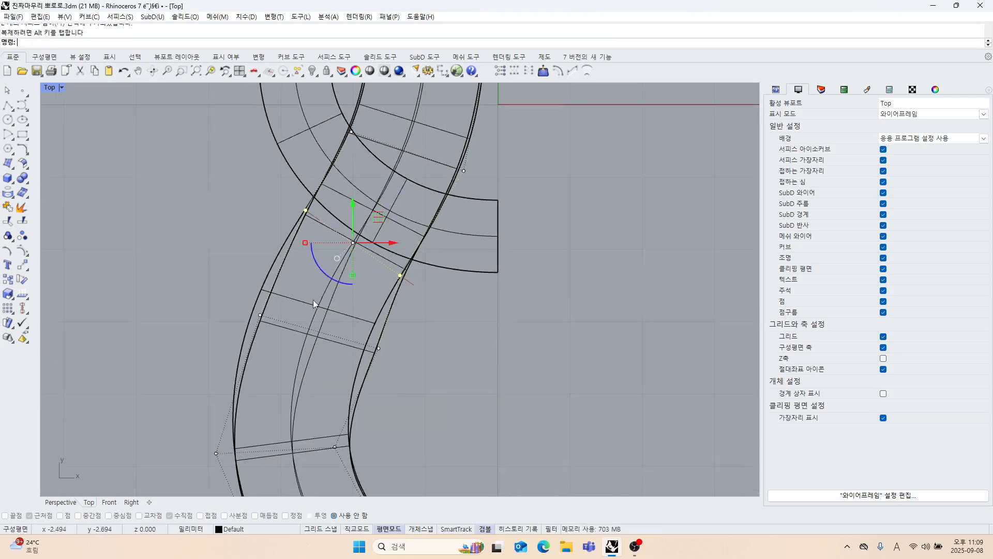
pyautogui.moveTo(284, 339); pyautogui.dragTo(384, 345)
pyautogui.moveTo(352, 316); pyautogui.dragTo(335, 307)
# Examine how the offset surface's edges line up with the base strand along its length and at the upper end.
pyautogui.moveTo(390, 356)
pyautogui.mouseDown(button='right')
pyautogui.moveTo(405, 249)
pyautogui.moveTo(422, 306)
pyautogui.moveTo(428, 412)
pyautogui.mouseUp(button='right')
pyautogui.scroll(-4, 407, 260)
pyautogui.scroll(-4, 395, 303)
pyautogui.moveTo(437, 293); pyautogui.dragTo(421, 428, button='right')
pyautogui.scroll(2, 462, 212)
pyautogui.scroll(2, 462, 211)
pyautogui.moveTo(411, 176); pyautogui.dragTo(395, 240, button='right')
pyautogui.scroll(4, 399, 210)
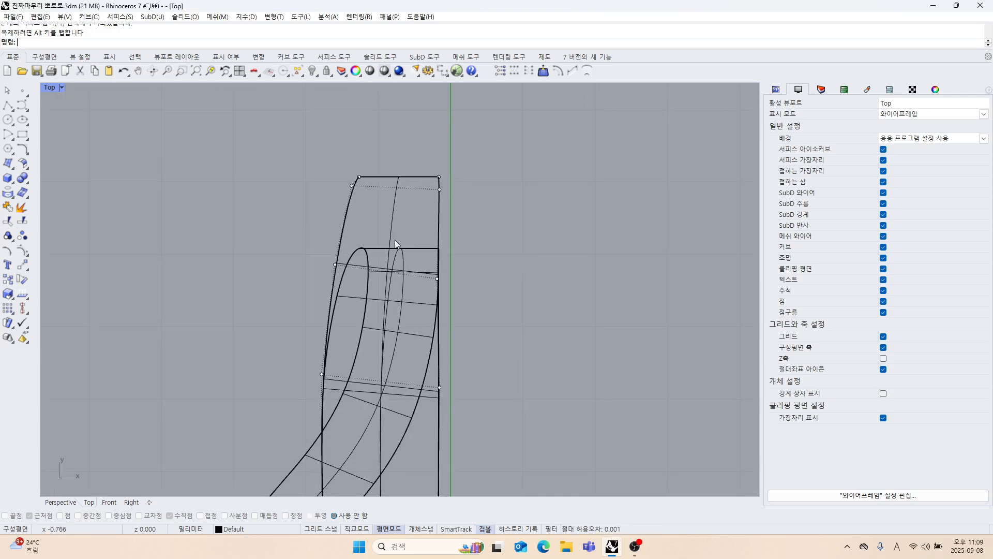
# Restore the four-viewport layout and turn off the offset surface's control points.
pyautogui.doubleClick(52, 87)
pyautogui.moveTo(449, 219); pyautogui.dragTo(649, 239, button='right')
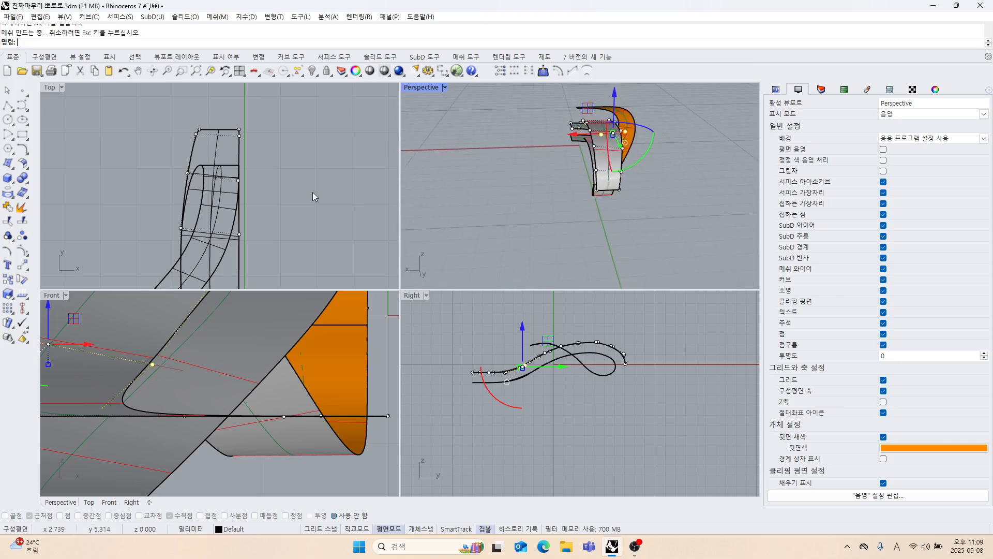
pyautogui.scroll(2, 243, 174)
pyautogui.press('Escape')
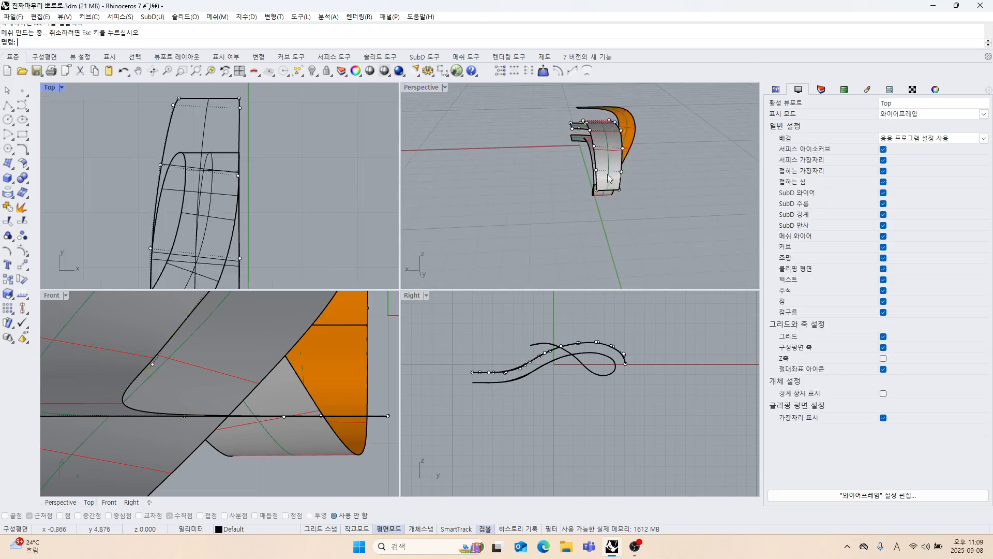
# Offset the S-shaped strand surface by a distance of 0.7, keeping both the original and the offset surface.
pyautogui.moveTo(627, 169); pyautogui.dragTo(547, 216, button='right')
pyautogui.click(539, 210)
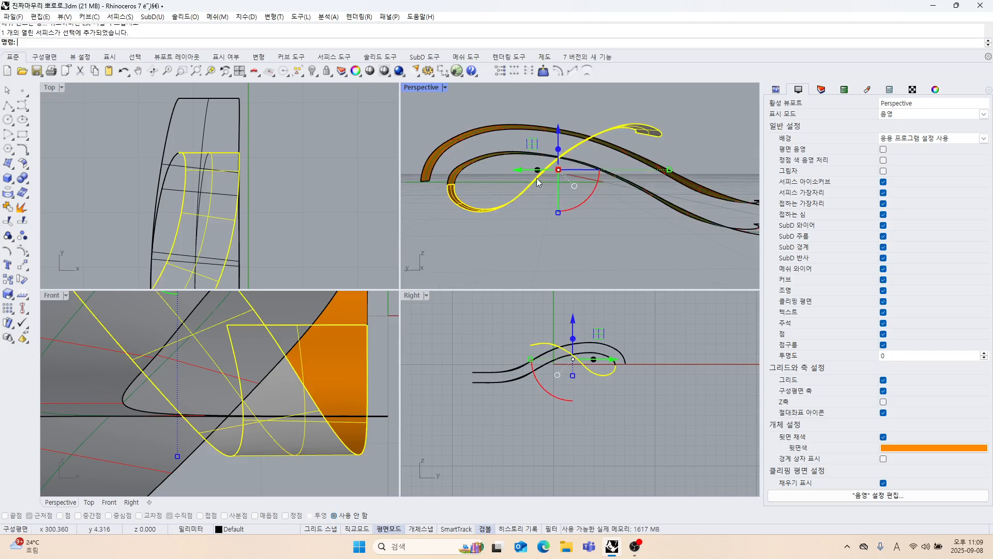
pyautogui.moveTo(536, 178); pyautogui.dragTo(624, 199, button='right')
pyautogui.scroll(-8, 302, 133)
pyautogui.moveTo(310, 163); pyautogui.dragTo(284, 150, button='right')
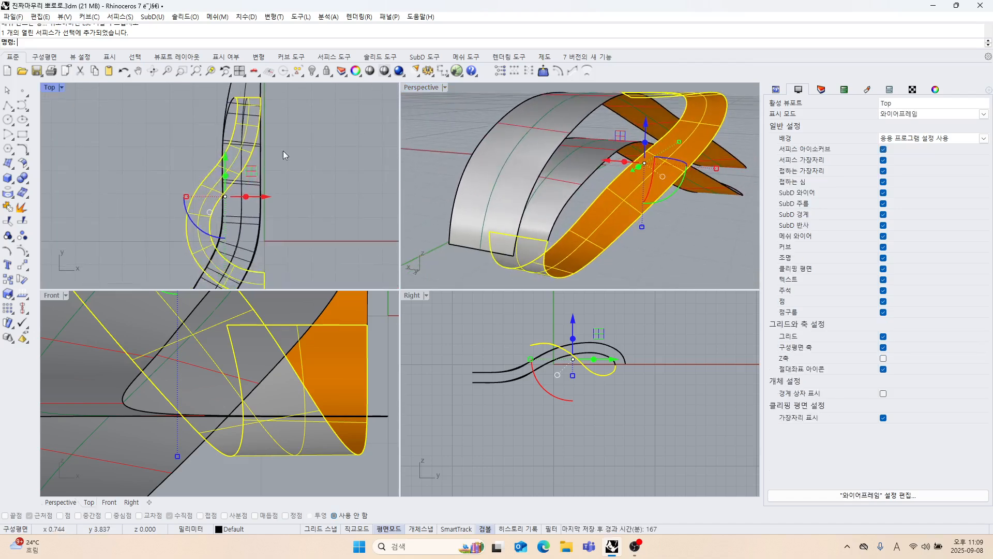
pyautogui.scroll(-3, 326, 175)
pyautogui.moveTo(646, 223); pyautogui.dragTo(286, 147, button='right')
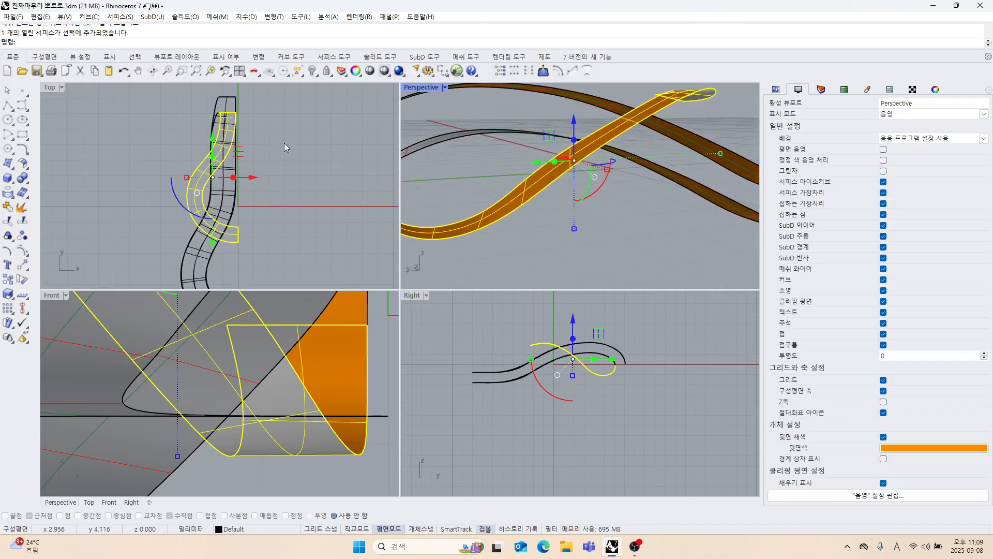
pyautogui.click(28, 166)
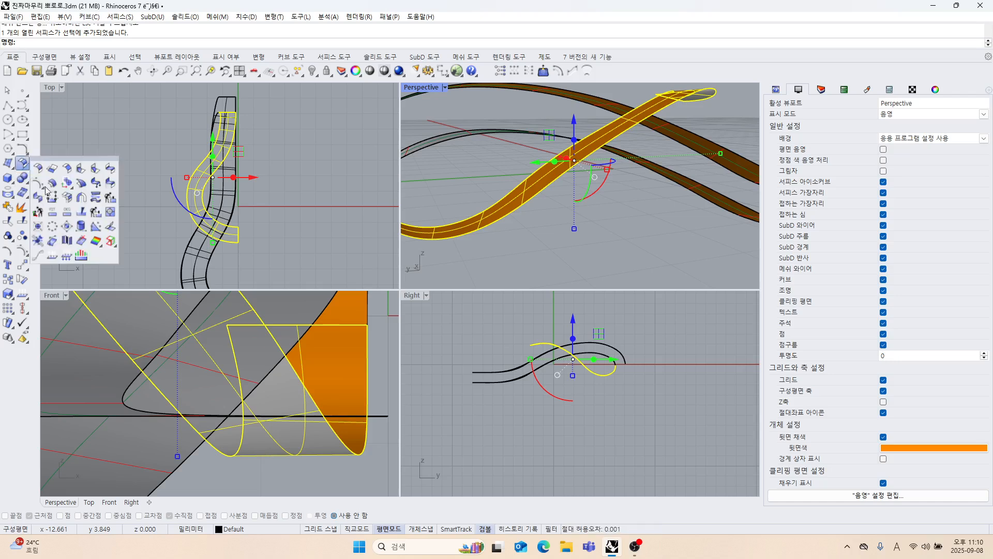
pyautogui.click(52, 183)
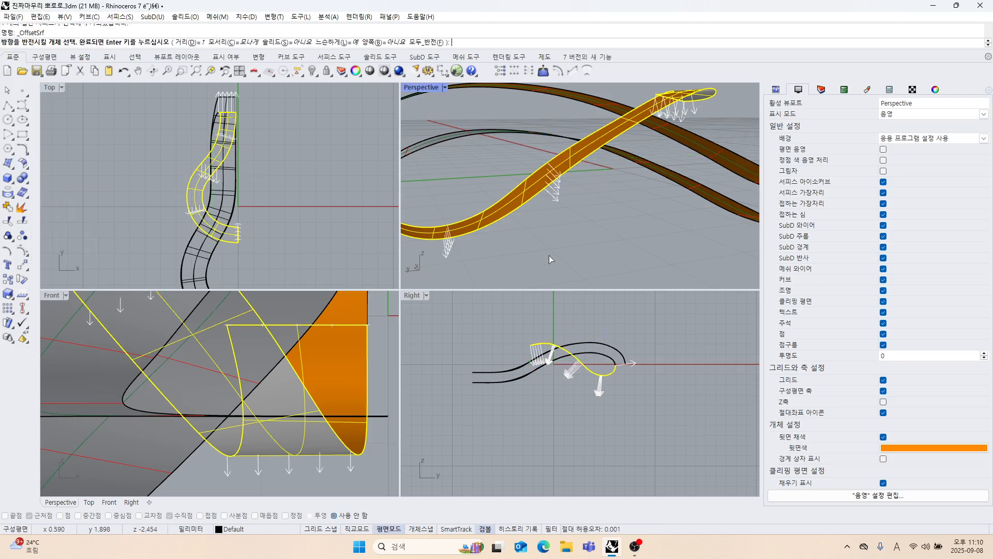
pyautogui.moveTo(568, 213); pyautogui.dragTo(579, 293, button='right')
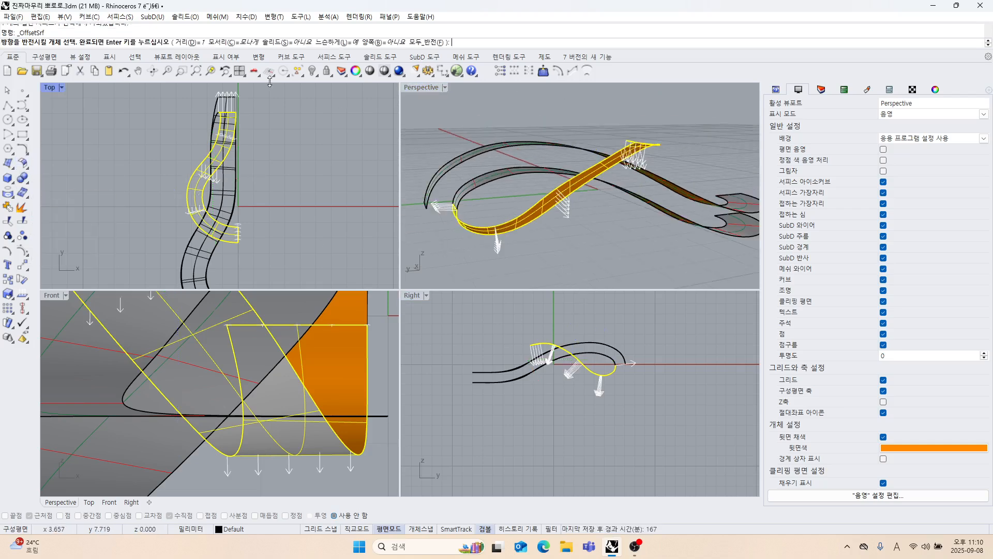
pyautogui.click(193, 44)
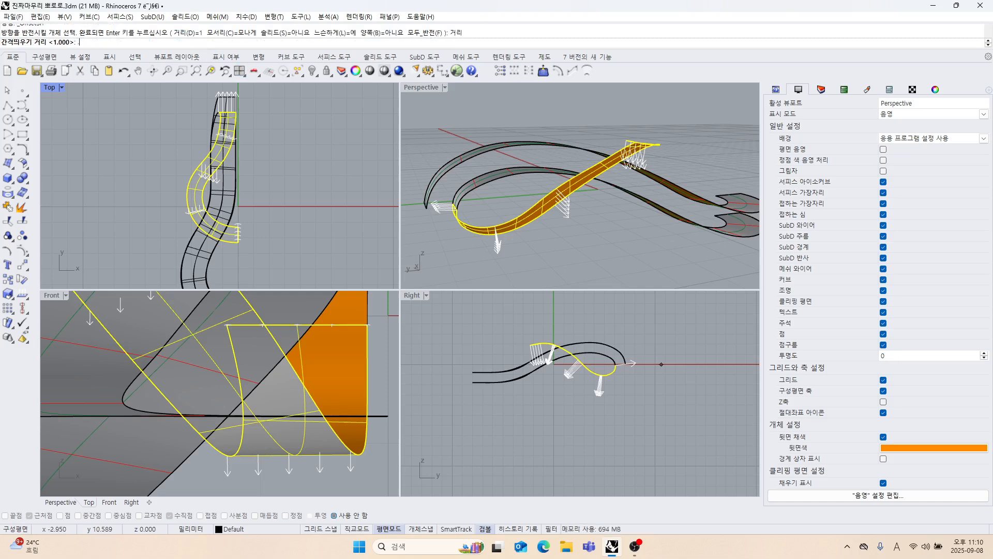
pyautogui.write('.7')
pyautogui.press('Return')
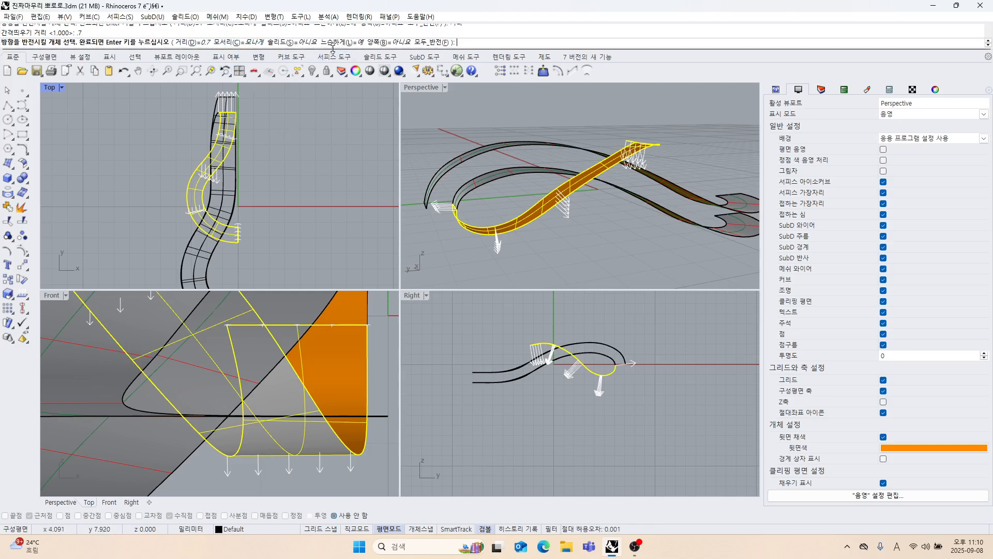
pyautogui.press('Return')
pyautogui.click(656, 258)
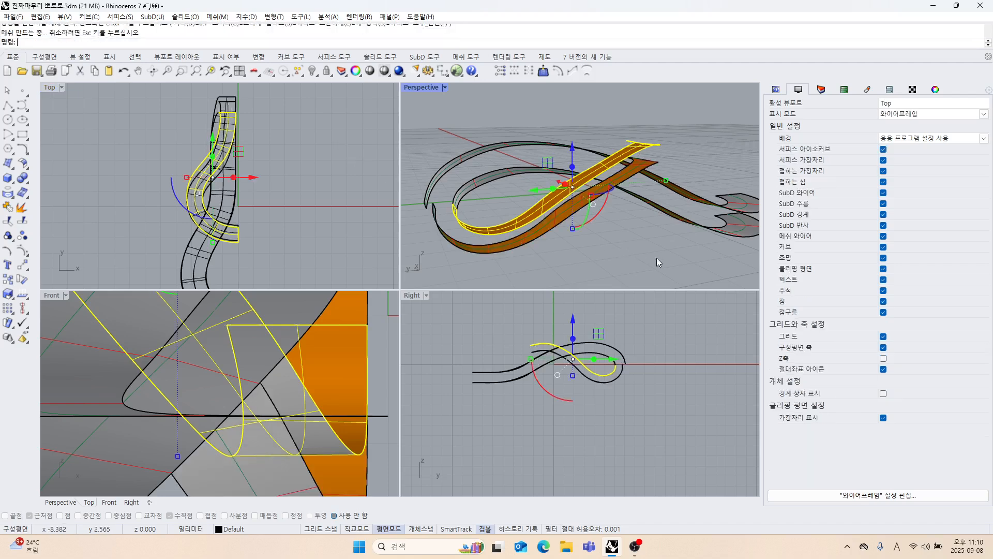
# Hide the long strand's base surface together with its offset surface.
pyautogui.moveTo(657, 257); pyautogui.dragTo(412, 248, button='right')
pyautogui.moveTo(256, 202); pyautogui.dragTo(258, 180, button='right')
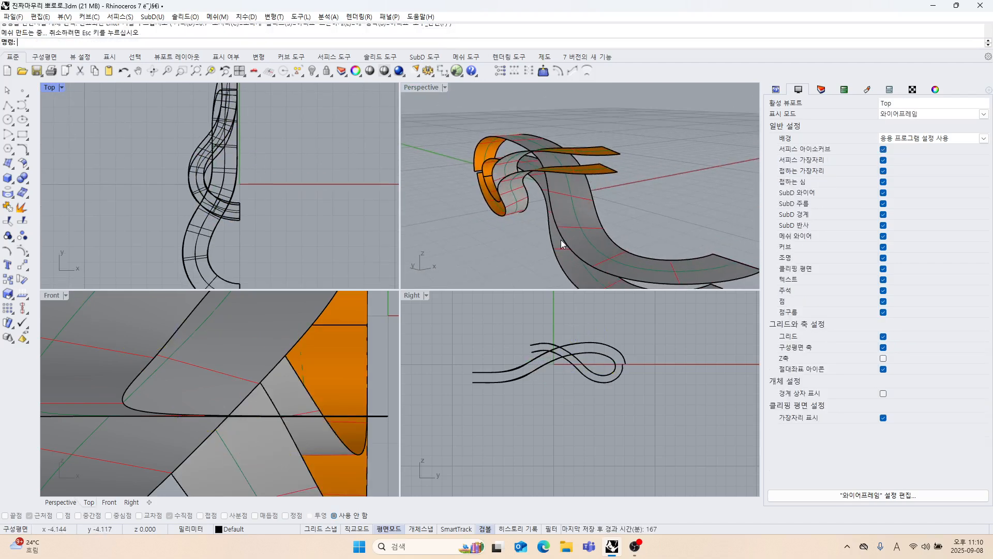
pyautogui.moveTo(561, 240); pyautogui.dragTo(632, 266, button='right')
pyautogui.moveTo(643, 190); pyautogui.dragTo(641, 189)
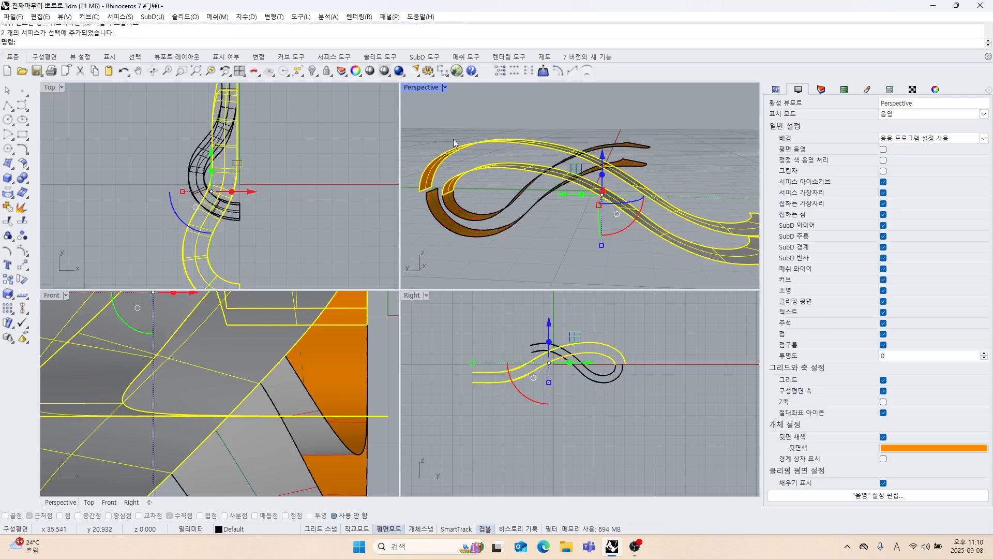
pyautogui.click(312, 71)
# Turn on the control points of the S-shaped strand's new offset surface and maximize the Top view.
pyautogui.moveTo(246, 138); pyautogui.dragTo(261, 182, button='right')
pyautogui.moveTo(514, 207); pyautogui.dragTo(536, 162, button='right')
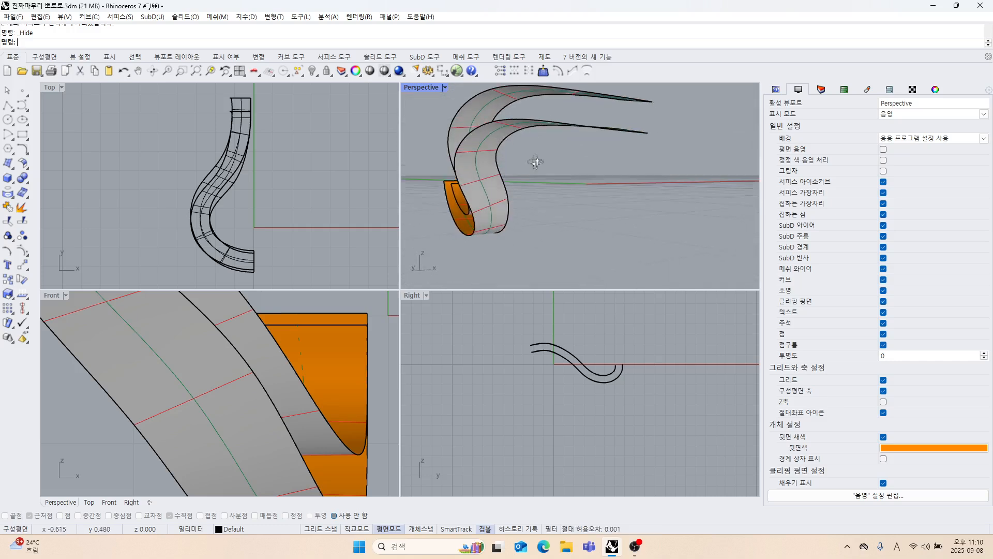
pyautogui.click(500, 195)
pyautogui.scroll(2, 569, 374)
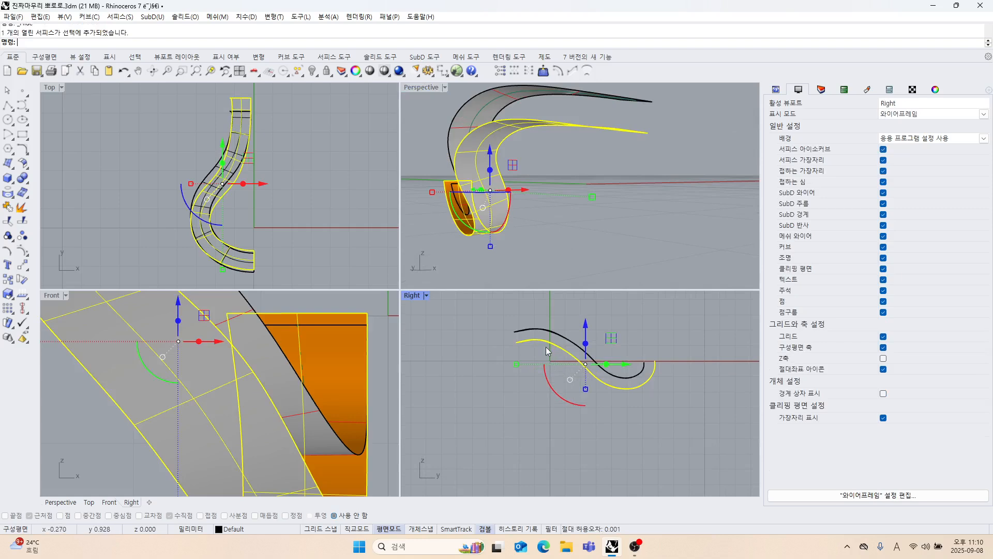
pyautogui.scroll(2, 269, 191)
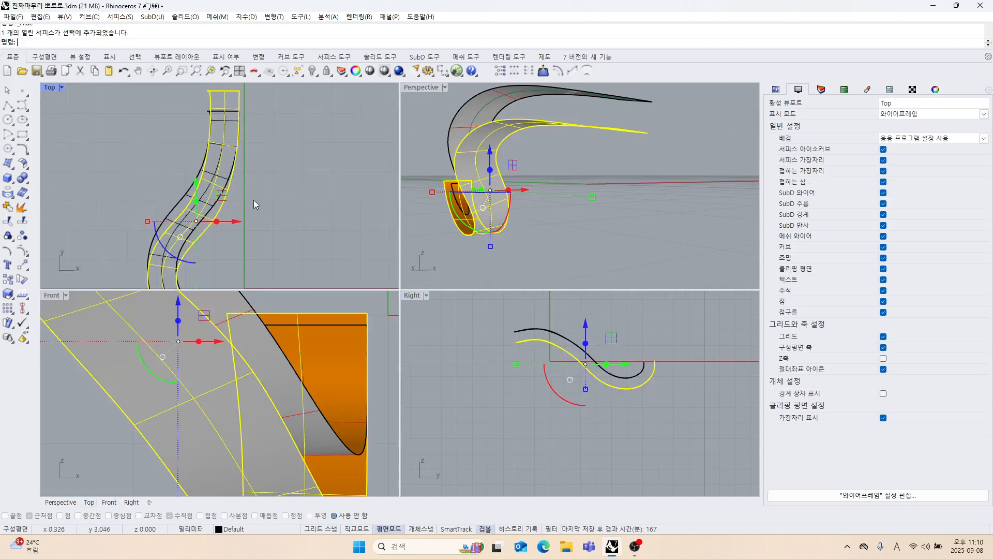
pyautogui.click(22, 252)
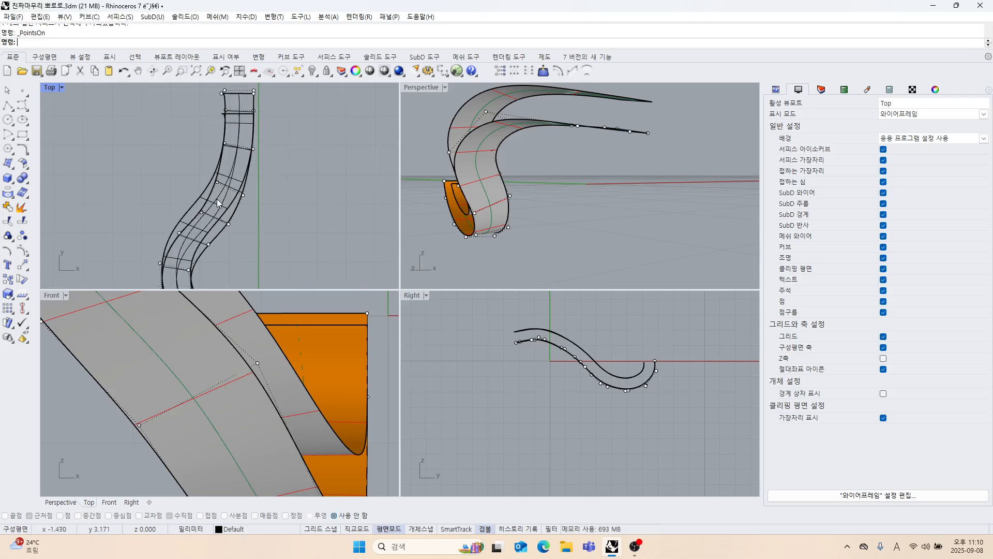
pyautogui.doubleClick(53, 93)
pyautogui.scroll(2, 346, 238)
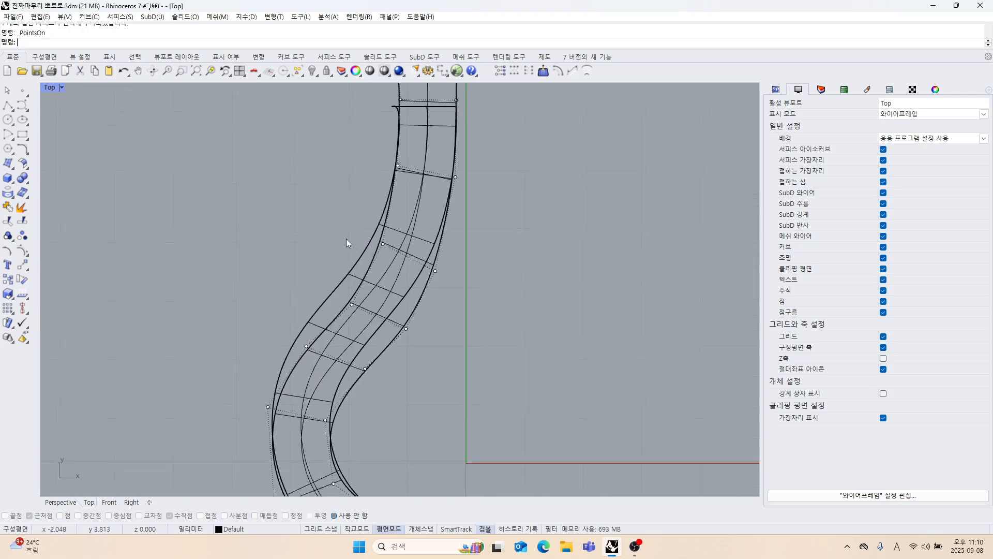
# Shift two control-point pairs on the S-strand's upper diagonal section slightly left and up to follow the base edges.
pyautogui.moveTo(415, 277); pyautogui.dragTo(441, 274)
pyautogui.moveTo(436, 235); pyautogui.dragTo(426, 232)
pyautogui.moveTo(470, 283); pyautogui.dragTo(472, 251, button='right')
pyautogui.moveTo(290, 242); pyautogui.dragTo(424, 314)
pyautogui.moveTo(407, 265); pyautogui.dragTo(388, 256)
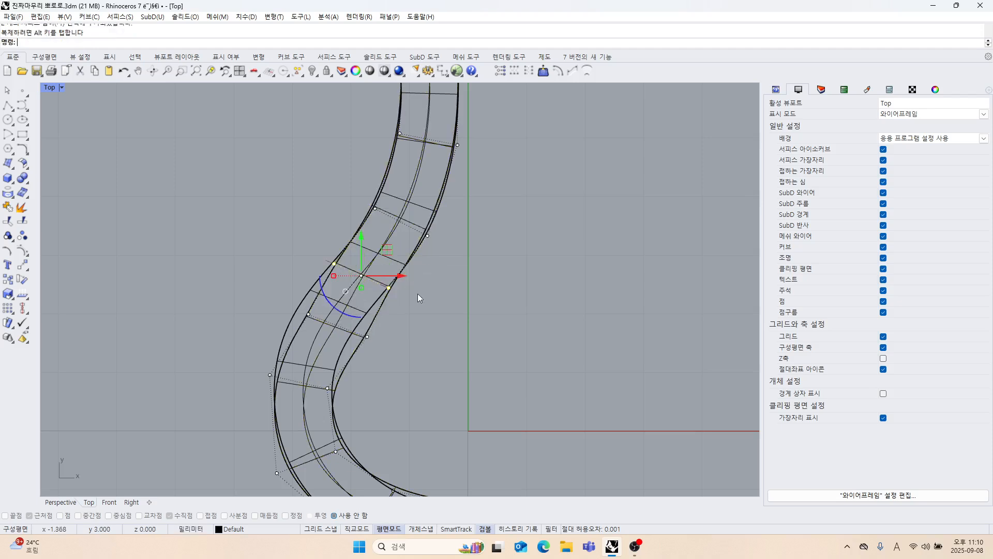
# Shift the control-point pair where the diagonal section enters the lower bend slightly left onto the base surface's edges.
pyautogui.moveTo(418, 293); pyautogui.dragTo(423, 258, button='right')
pyautogui.moveTo(276, 261); pyautogui.dragTo(367, 288)
pyautogui.scroll(4, 346, 279)
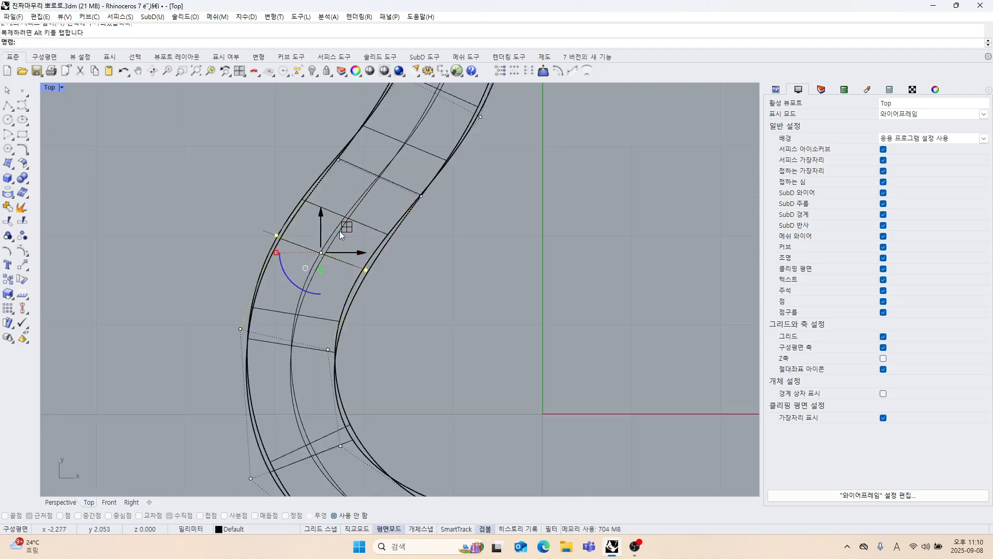
pyautogui.moveTo(340, 231); pyautogui.dragTo(332, 231)
pyautogui.moveTo(413, 309); pyautogui.dragTo(426, 277, button='right')
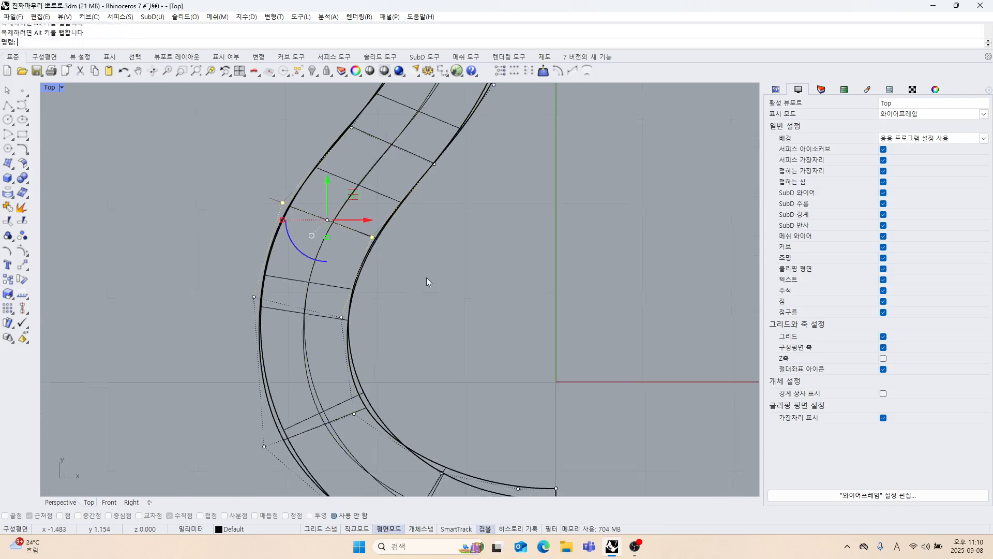
# Shift the offset surface's control-point pair just below the X axis slightly right to align the lower bend's edges.
pyautogui.scroll(-4, 413, 273)
pyautogui.moveTo(275, 251); pyautogui.dragTo(384, 307)
pyautogui.scroll(4, 358, 301)
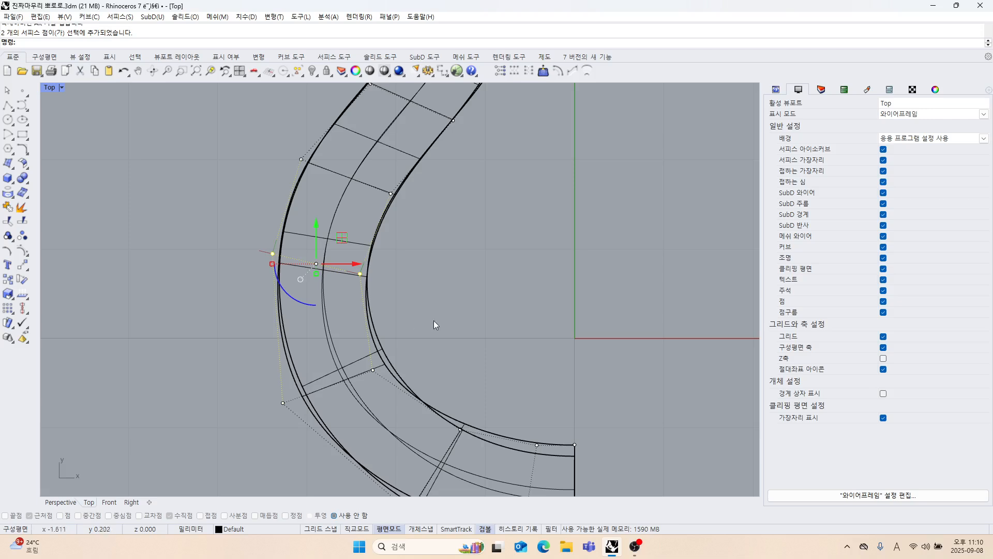
pyautogui.click(433, 322)
pyautogui.moveTo(436, 343); pyautogui.dragTo(432, 288, button='right')
pyautogui.moveTo(228, 296); pyautogui.dragTo(394, 361)
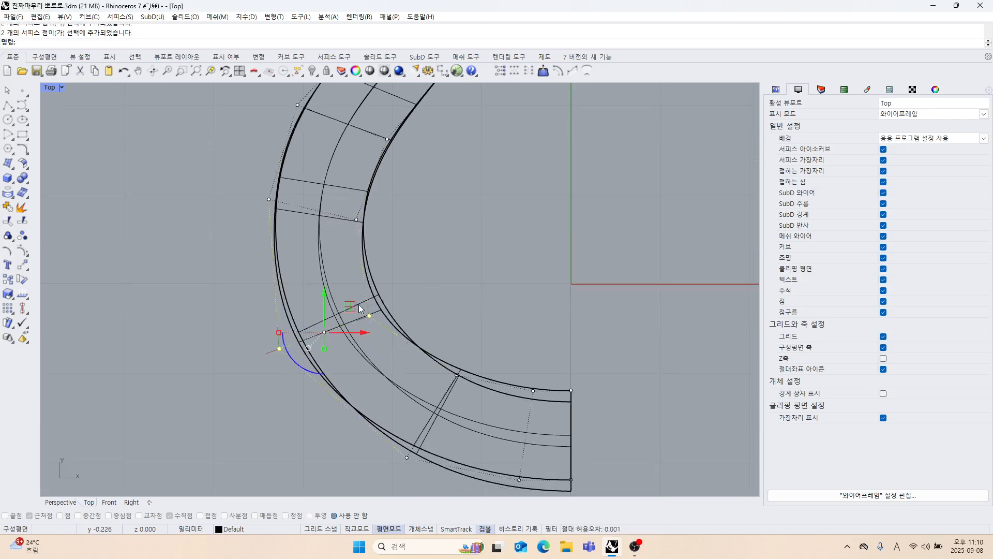
pyautogui.moveTo(353, 306); pyautogui.dragTo(360, 306)
pyautogui.moveTo(416, 345); pyautogui.dragTo(412, 285, button='right')
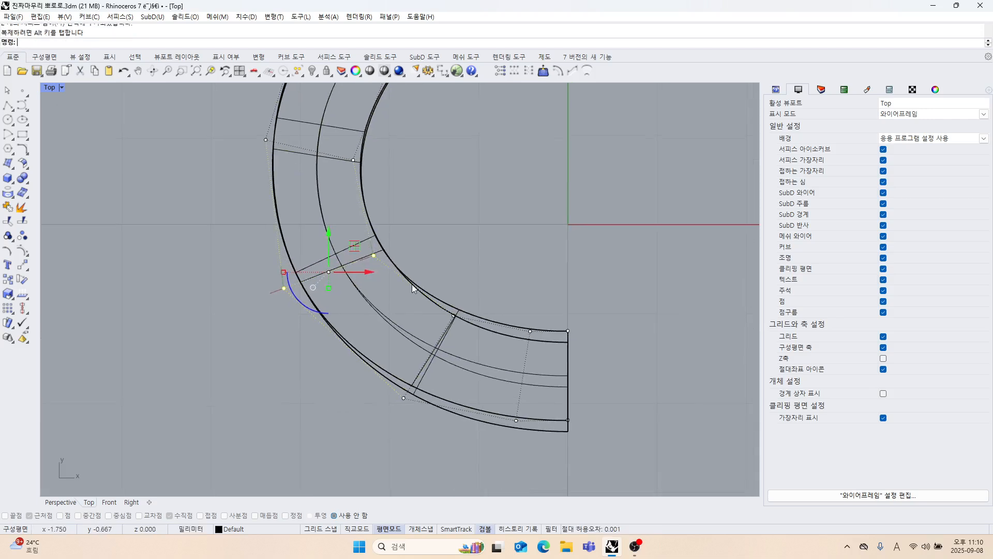
# Move the last three control-point pairs of the lower bend together slightly down and left toward the base edges.
pyautogui.click(453, 315)
pyautogui.keyDown('shift'); pyautogui.moveTo(442, 421); pyautogui.dragTo(443, 421); pyautogui.keyUp('shift')
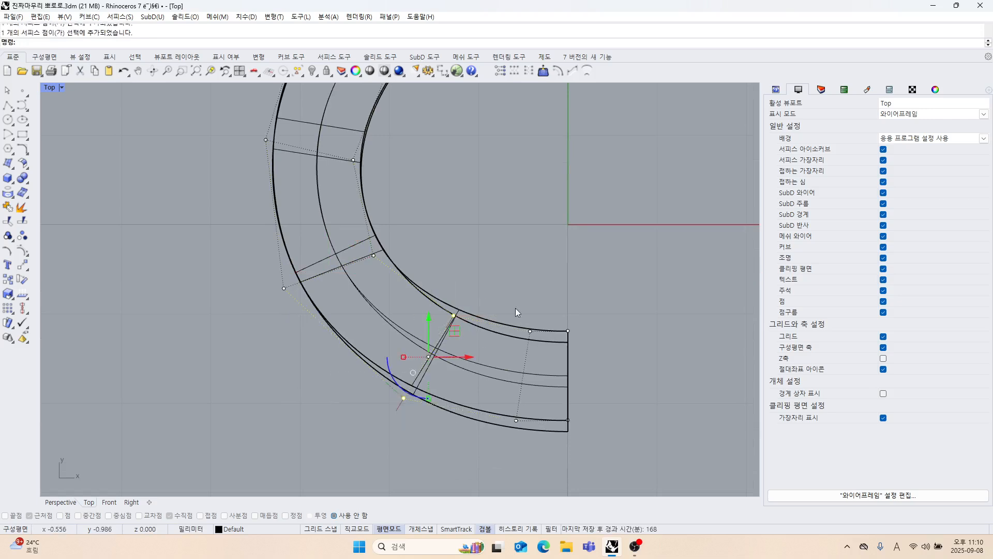
pyautogui.keyDown('shift'); pyautogui.moveTo(499, 288); pyautogui.dragTo(591, 438); pyautogui.keyUp('shift')
pyautogui.scroll(3, 557, 377)
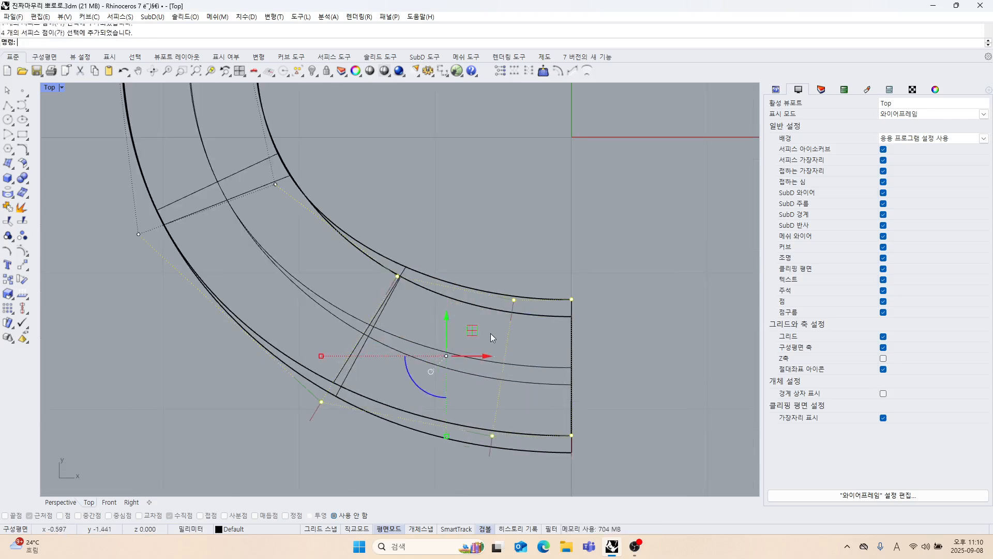
pyautogui.moveTo(475, 337); pyautogui.dragTo(468, 348)
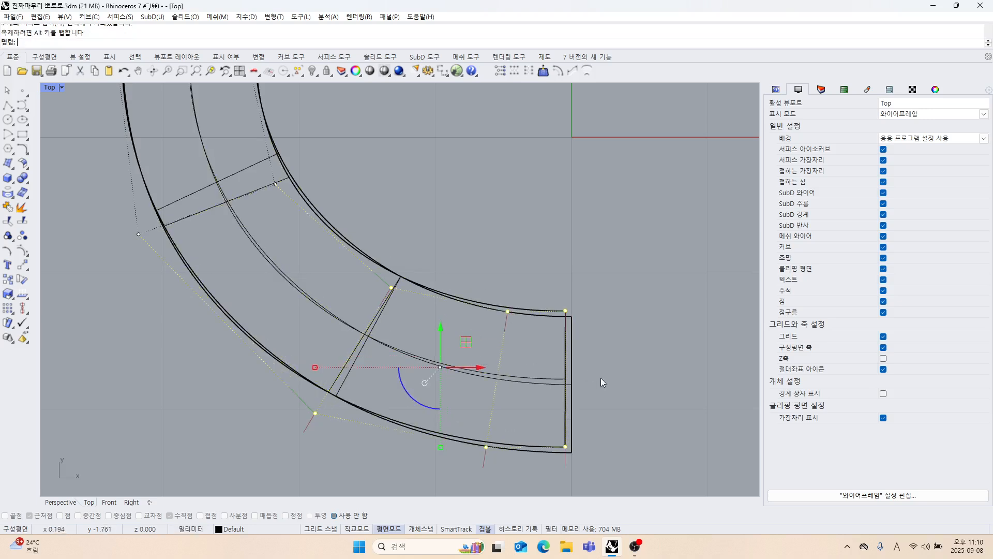
pyautogui.moveTo(603, 381); pyautogui.dragTo(605, 328, button='right')
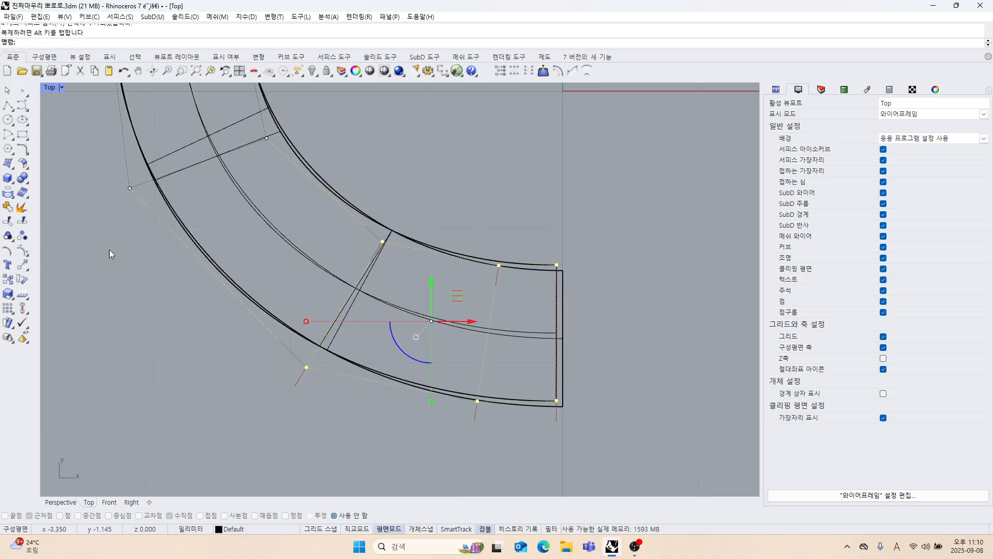
# Move only the last two control-point pairs slightly right and down so the strand's end matches the base surface.
pyautogui.keyDown('ctrl'); pyautogui.moveTo(109, 250); pyautogui.dragTo(449, 408); pyautogui.keyUp('ctrl')
pyautogui.keyDown('ctrl'); pyautogui.moveTo(371, 195); pyautogui.dragTo(407, 264); pyautogui.keyUp('ctrl')
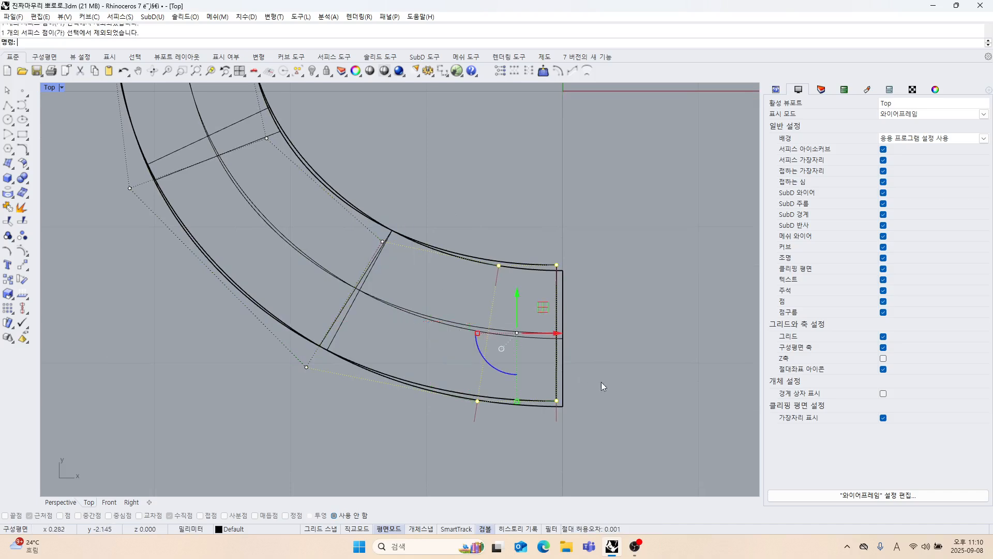
pyautogui.moveTo(542, 307); pyautogui.dragTo(549, 314)
pyautogui.click(611, 362)
pyautogui.moveTo(610, 362); pyautogui.dragTo(605, 335, button='right')
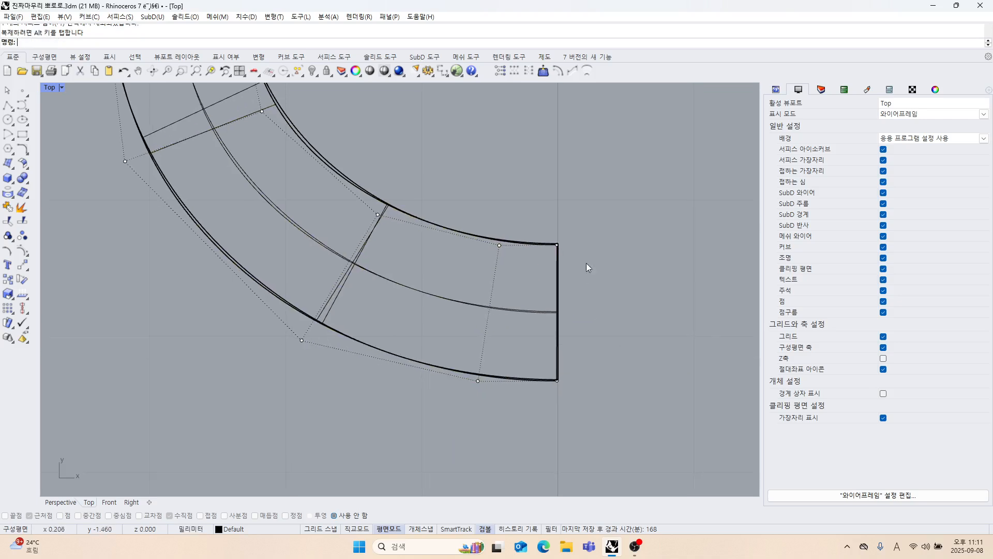
# Align the strand's end control-point pair to X = 0 in world coordinates using Set Points.
pyautogui.moveTo(543, 224); pyautogui.dragTo(575, 426)
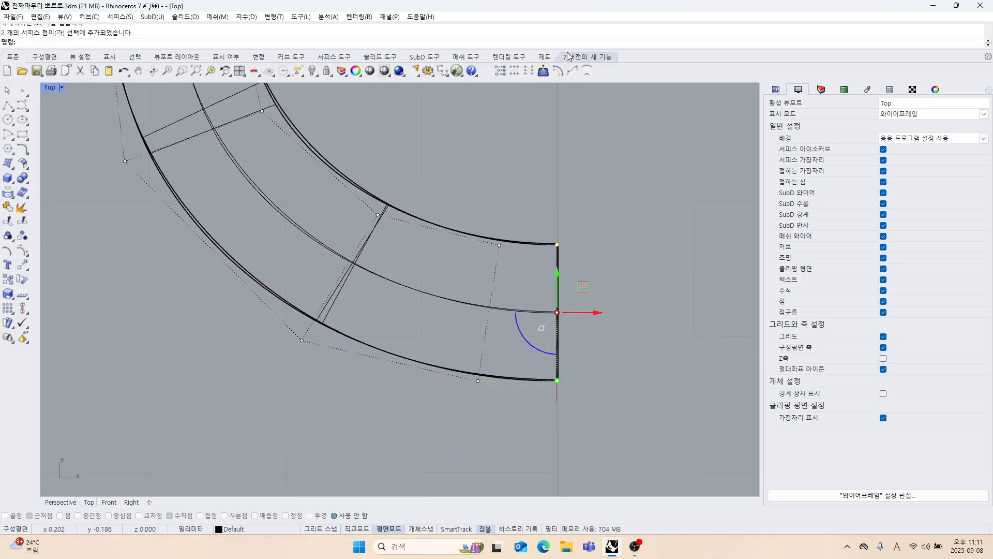
pyautogui.click(506, 71)
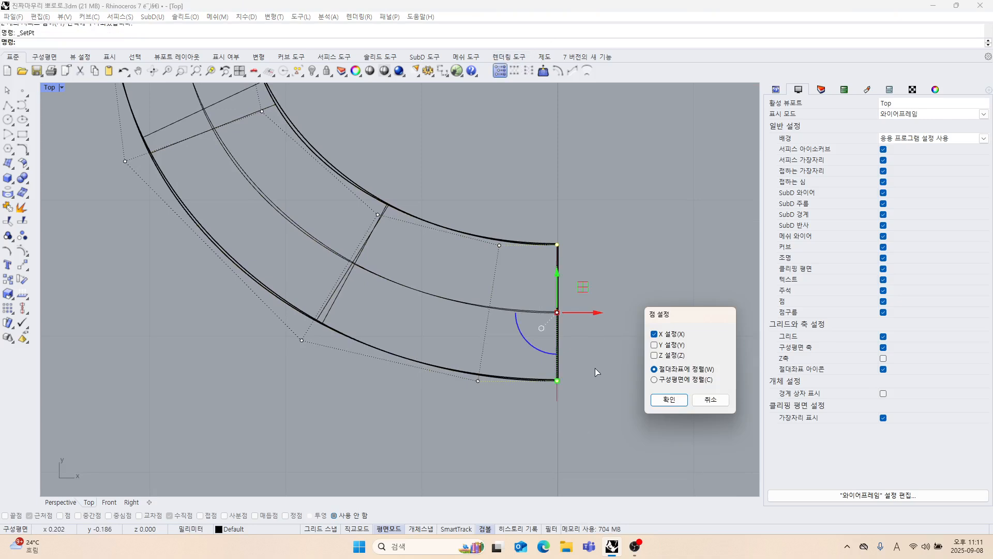
pyautogui.click(668, 400)
pyautogui.press('Return')
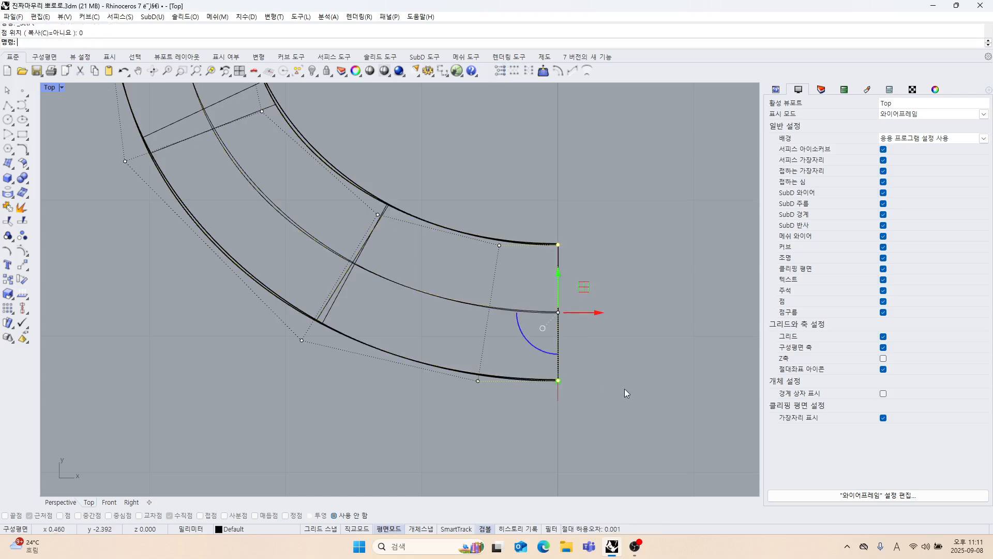
pyautogui.press('Escape')
# Nudge the outer control point of the lower bend's third-last pair slightly right to tighten the outer edge.
pyautogui.scroll(2, 526, 349)
pyautogui.scroll(-5, 535, 331)
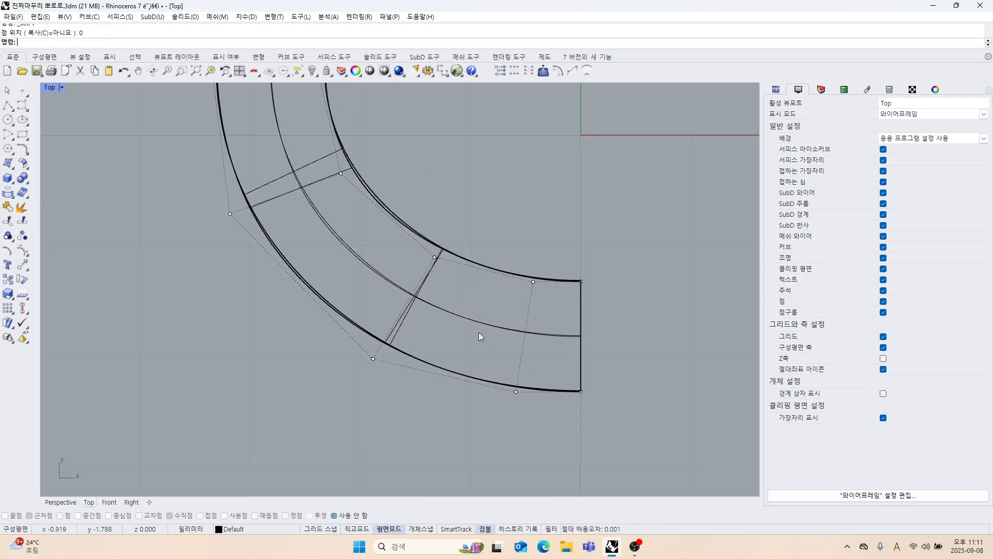
pyautogui.scroll(4, 445, 393)
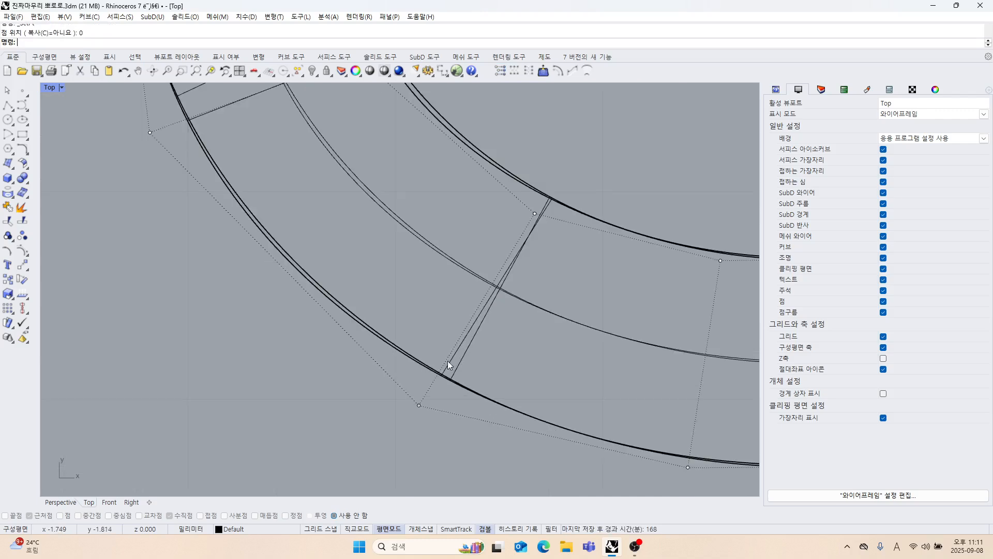
pyautogui.moveTo(332, 394); pyautogui.dragTo(456, 437)
pyautogui.moveTo(440, 379); pyautogui.dragTo(453, 377)
pyautogui.scroll(-4, 400, 364)
pyautogui.moveTo(477, 408); pyautogui.dragTo(436, 373, button='right')
pyautogui.moveTo(439, 336); pyautogui.dragTo(457, 362, button='right')
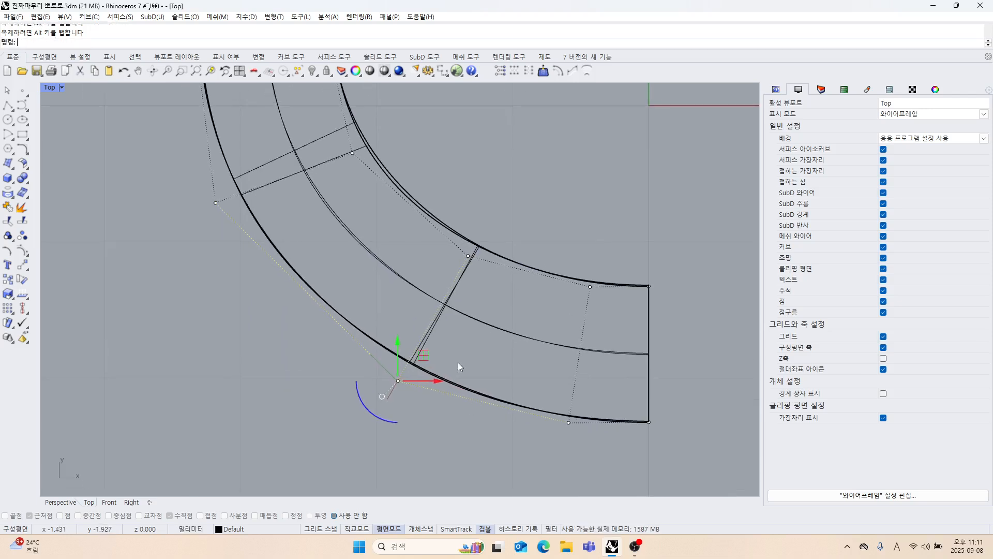
# Nudge the lower bend's inner control point slightly up and left, then slightly right to align the inner edge with the base.
pyautogui.moveTo(440, 213); pyautogui.dragTo(448, 294, button='right')
pyautogui.scroll(4, 434, 261)
pyautogui.click(344, 201)
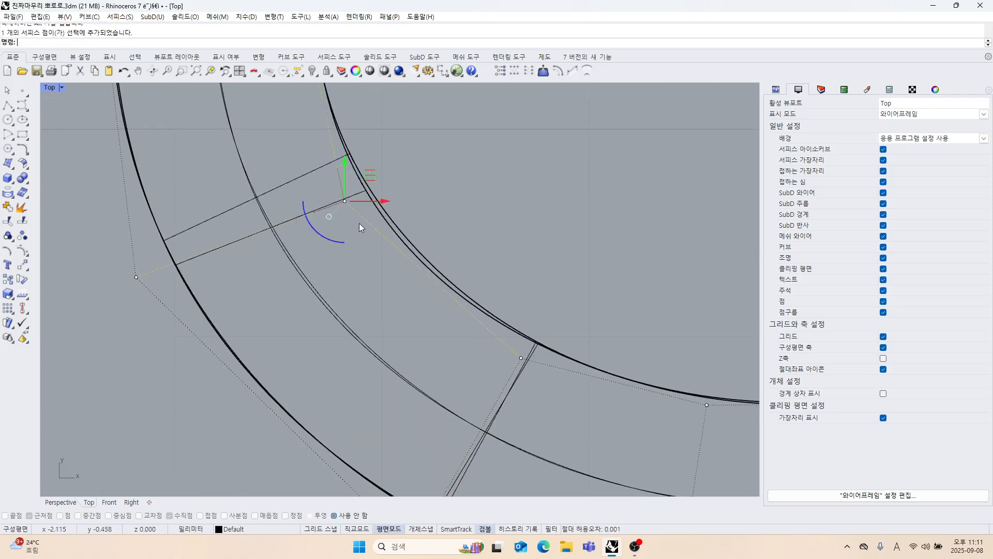
pyautogui.moveTo(376, 179); pyautogui.dragTo(370, 162)
pyautogui.moveTo(478, 266); pyautogui.dragTo(458, 235, button='right')
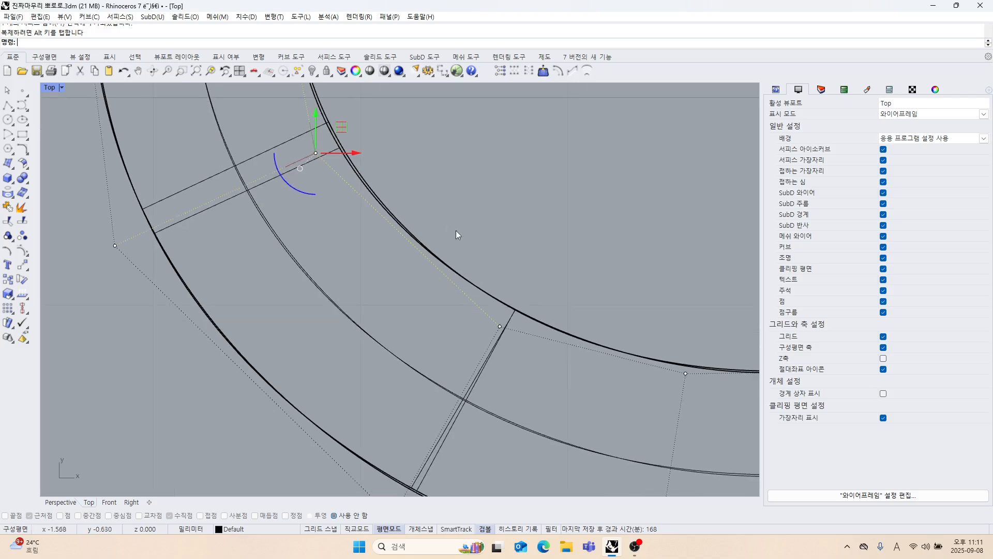
pyautogui.scroll(3, 385, 202)
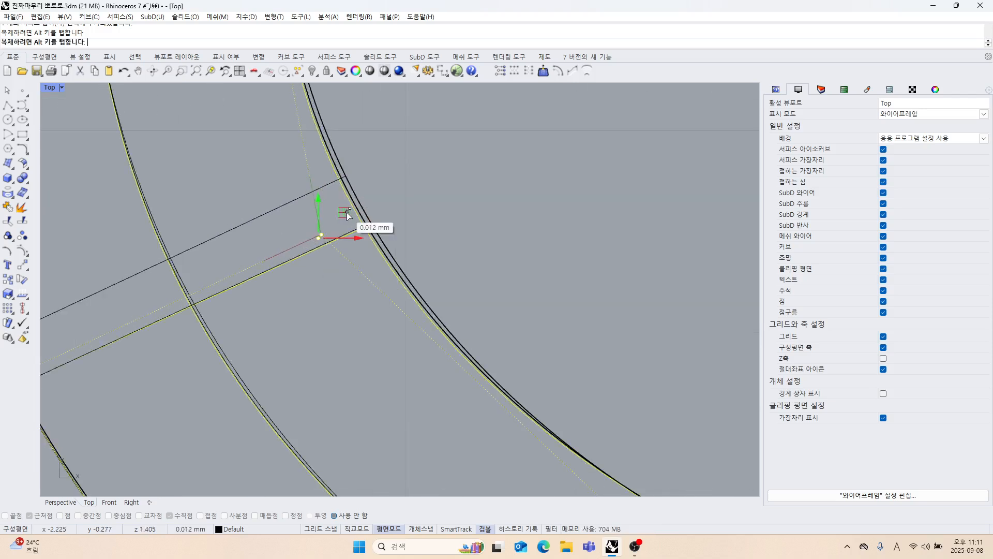
pyautogui.moveTo(347, 212); pyautogui.dragTo(352, 211)
pyautogui.scroll(-10, 440, 224)
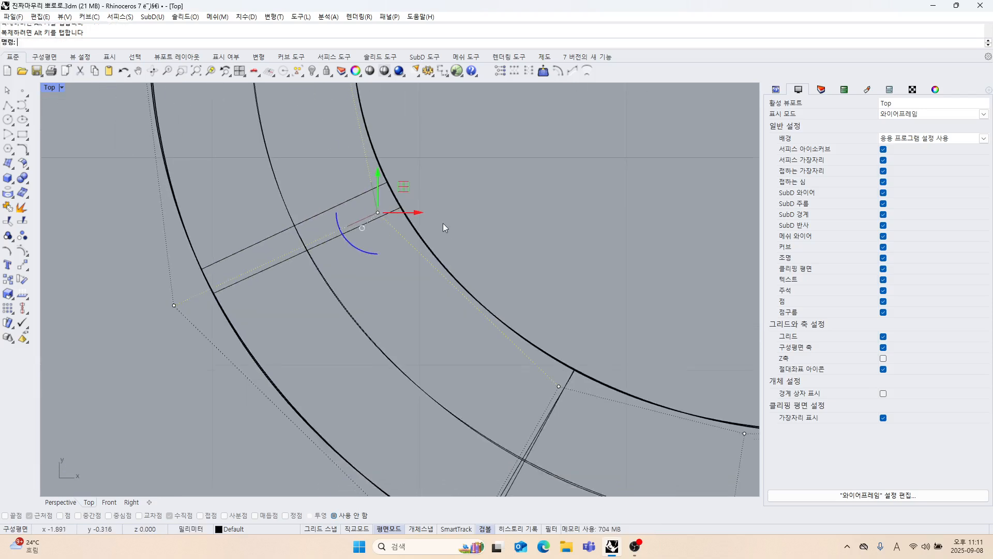
# Nudge the inner and outer control points of the pair above the lower bend so both edges follow the base surface.
pyautogui.moveTo(459, 245); pyautogui.dragTo(486, 381, button='right')
pyautogui.scroll(6, 439, 269)
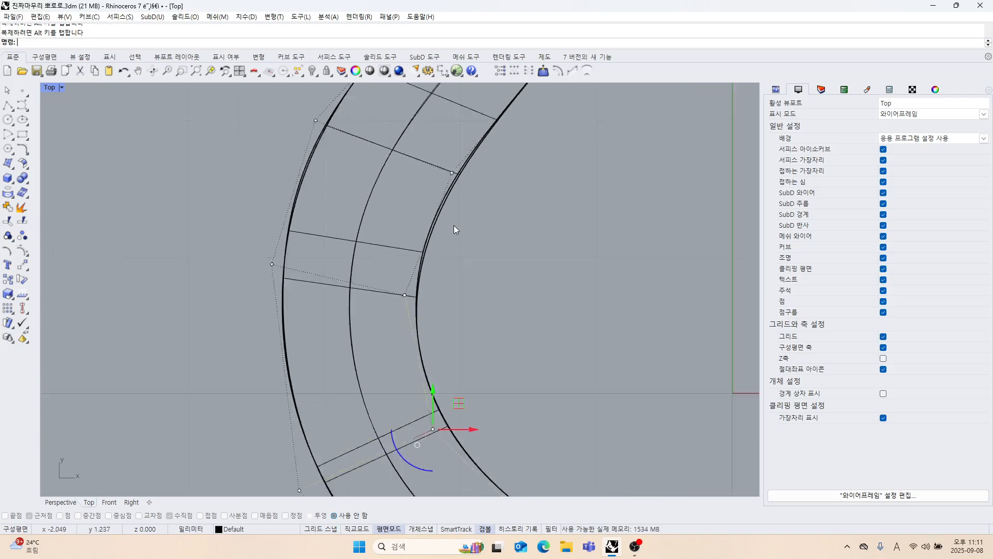
pyautogui.click(424, 200)
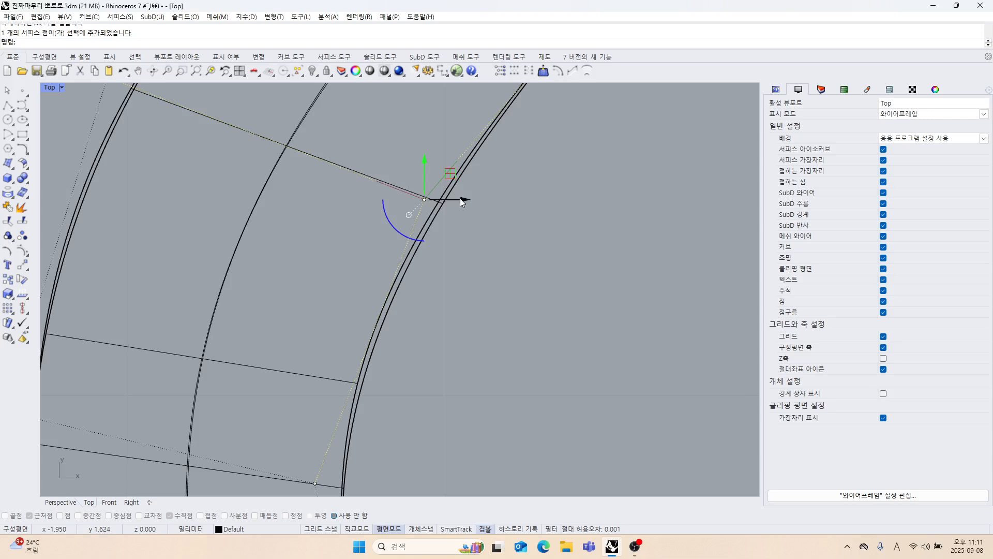
pyautogui.moveTo(448, 177); pyautogui.dragTo(442, 176)
pyautogui.scroll(-6, 484, 260)
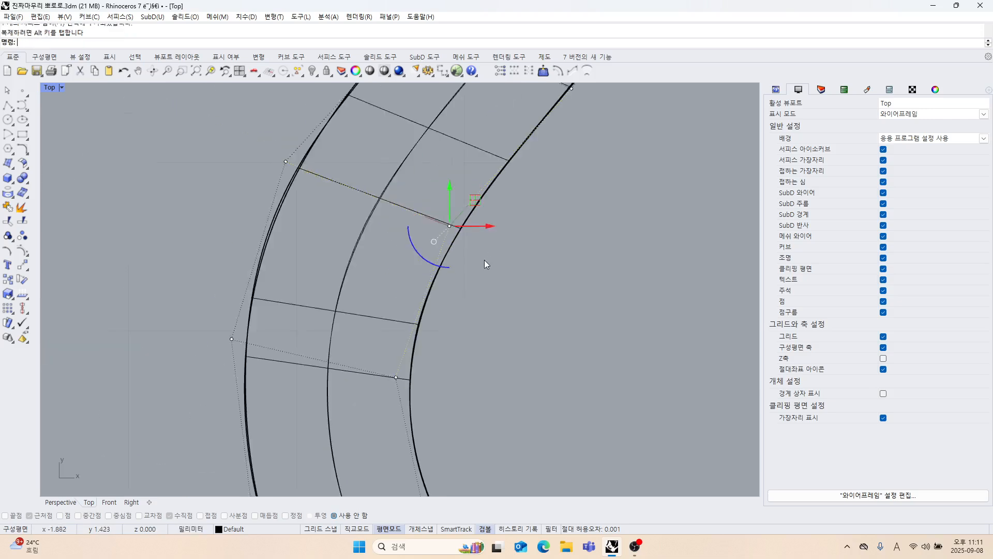
pyautogui.moveTo(452, 285); pyautogui.dragTo(474, 316, button='right')
pyautogui.scroll(6, 330, 196)
pyautogui.scroll(4, 330, 197)
pyautogui.click(274, 188)
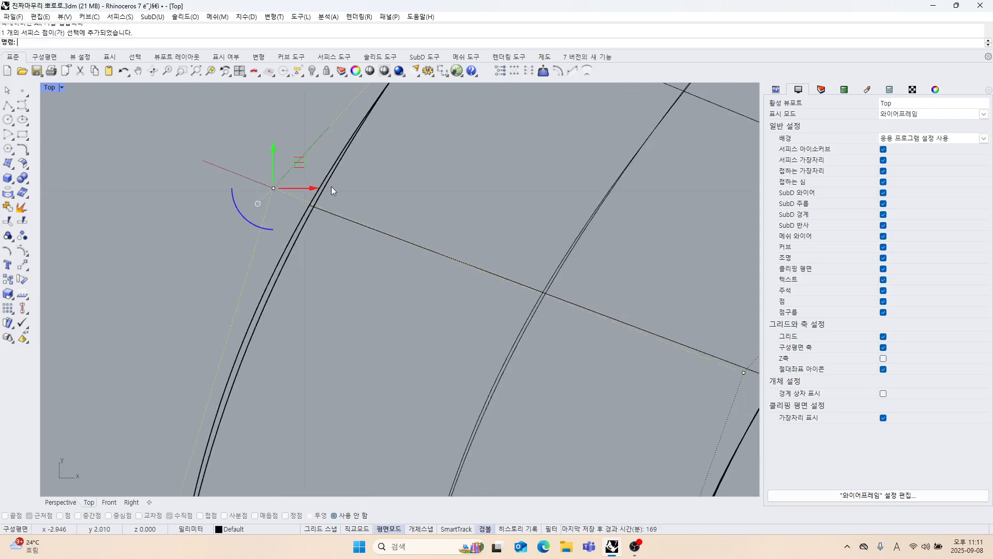
pyautogui.moveTo(294, 167); pyautogui.dragTo(322, 195)
pyautogui.scroll(-4, 343, 244)
pyautogui.scroll(4, 305, 181)
pyautogui.scroll(-9, 348, 272)
pyautogui.moveTo(409, 225); pyautogui.dragTo(380, 310, button='right')
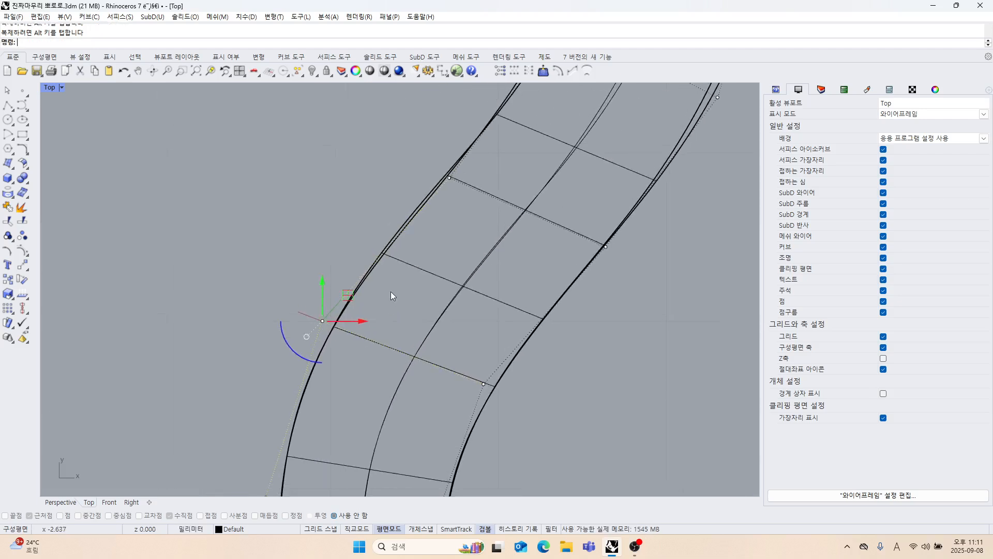
# Nudge the outer control point in the middle of the diagonal section slightly up and left onto the base edge.
pyautogui.scroll(6, 388, 259)
pyautogui.moveTo(397, 251); pyautogui.dragTo(353, 346, button='right')
pyautogui.scroll(-4, 406, 284)
pyautogui.moveTo(389, 212); pyautogui.dragTo(426, 236)
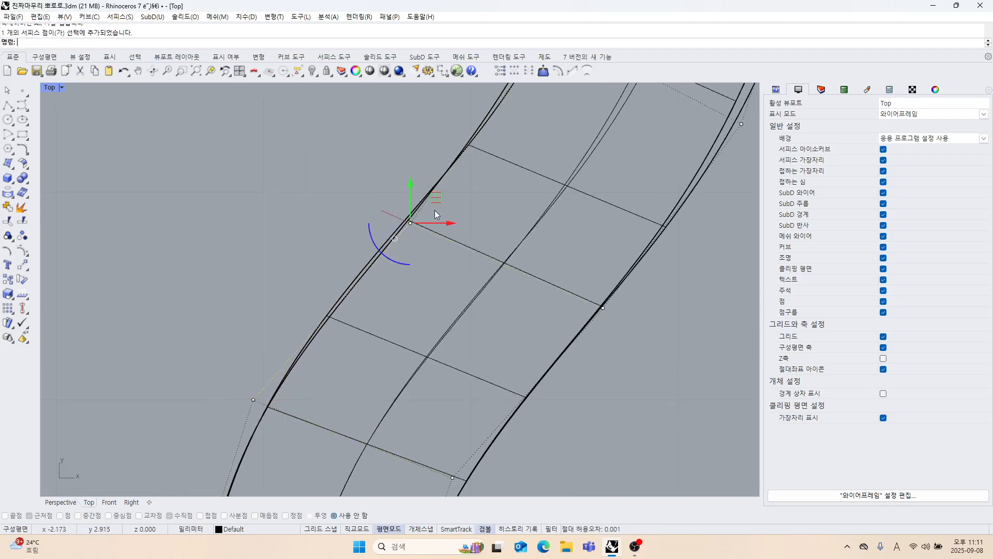
pyautogui.moveTo(434, 202); pyautogui.dragTo(429, 201)
pyautogui.moveTo(489, 290); pyautogui.dragTo(458, 247, button='right')
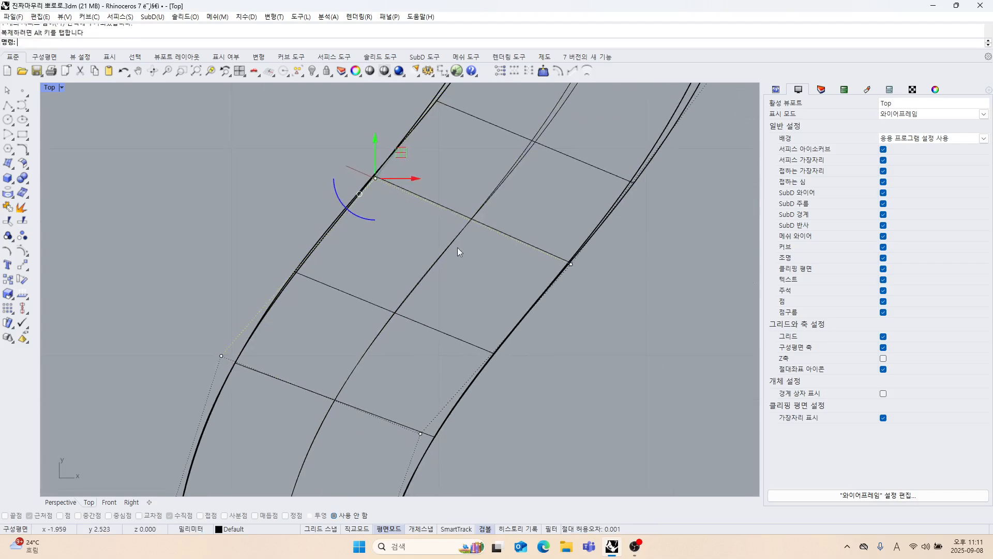
# Move both control points of the pair at the start of the upper bend slightly down and right toward the base edges.
pyautogui.scroll(-4, 575, 303)
pyautogui.moveTo(575, 302); pyautogui.dragTo(546, 376, button='right')
pyautogui.moveTo(425, 190); pyautogui.dragTo(468, 213)
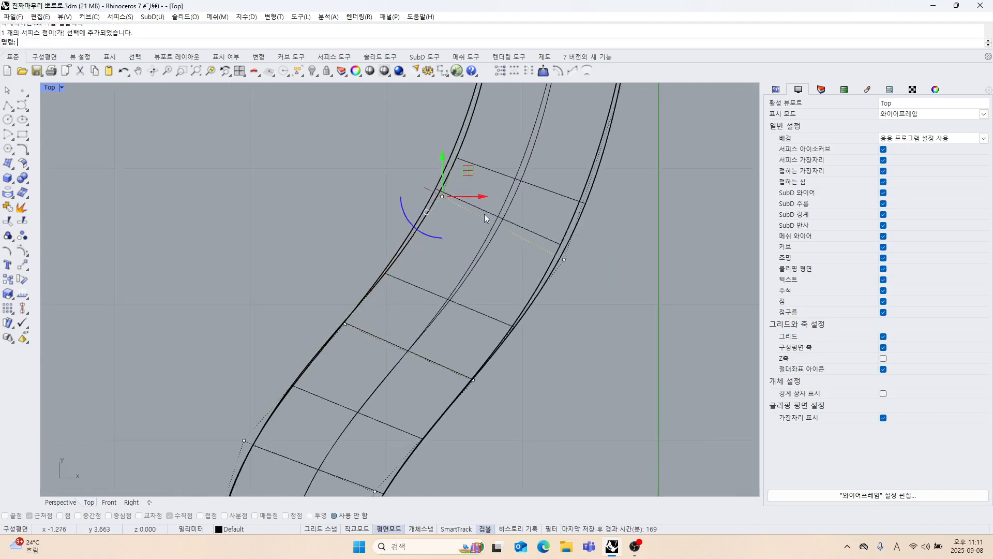
pyautogui.scroll(4, 482, 213)
pyautogui.moveTo(455, 163); pyautogui.dragTo(464, 179)
pyautogui.moveTo(642, 330); pyautogui.dragTo(608, 310, button='right')
pyautogui.click(608, 309)
pyautogui.moveTo(556, 218); pyautogui.dragTo(594, 282)
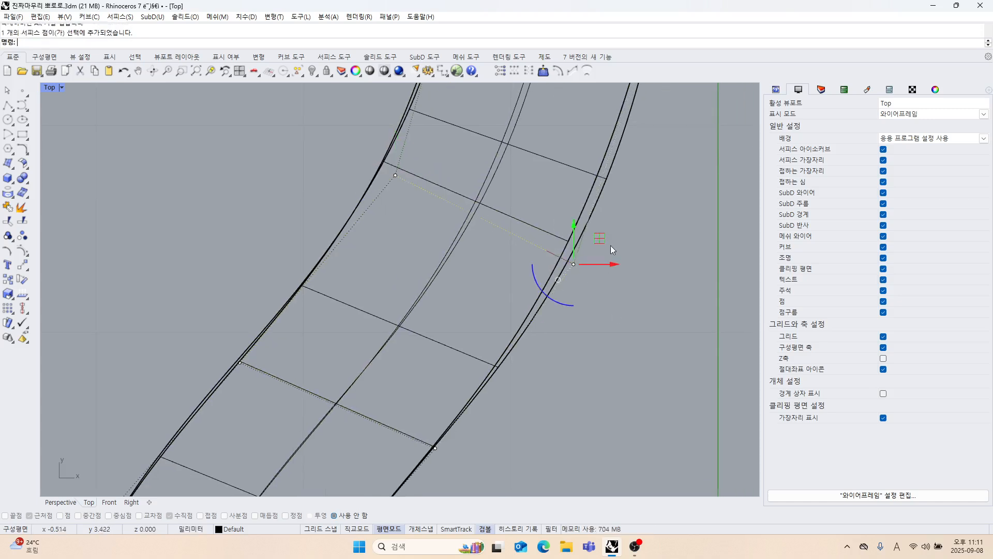
pyautogui.moveTo(605, 241); pyautogui.dragTo(615, 248)
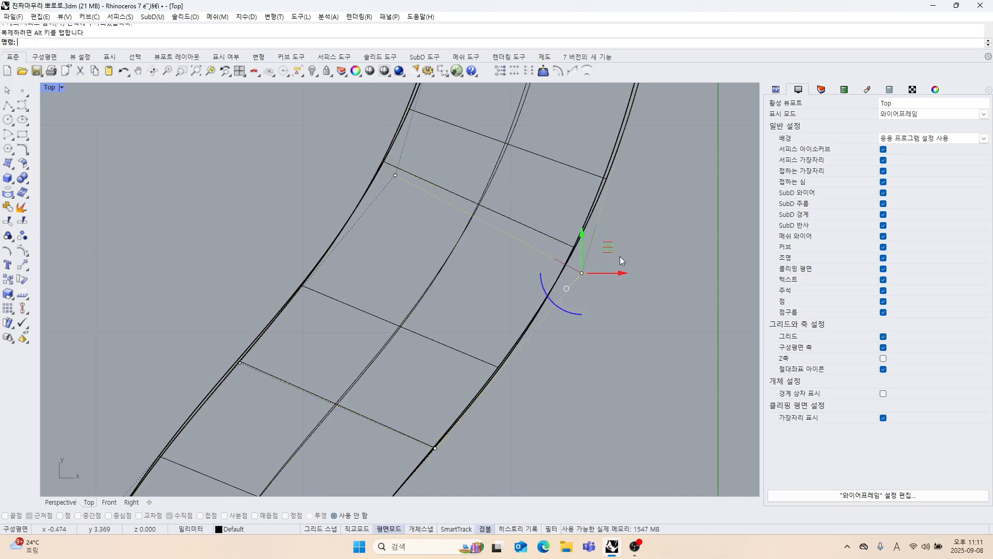
# Adjust both control points of the next pair up the strand so its edges coincide with the base edges.
pyautogui.scroll(-4, 620, 269)
pyautogui.moveTo(621, 293); pyautogui.dragTo(567, 400, button='right')
pyautogui.click(605, 305)
pyautogui.moveTo(608, 265); pyautogui.dragTo(567, 317, button='right')
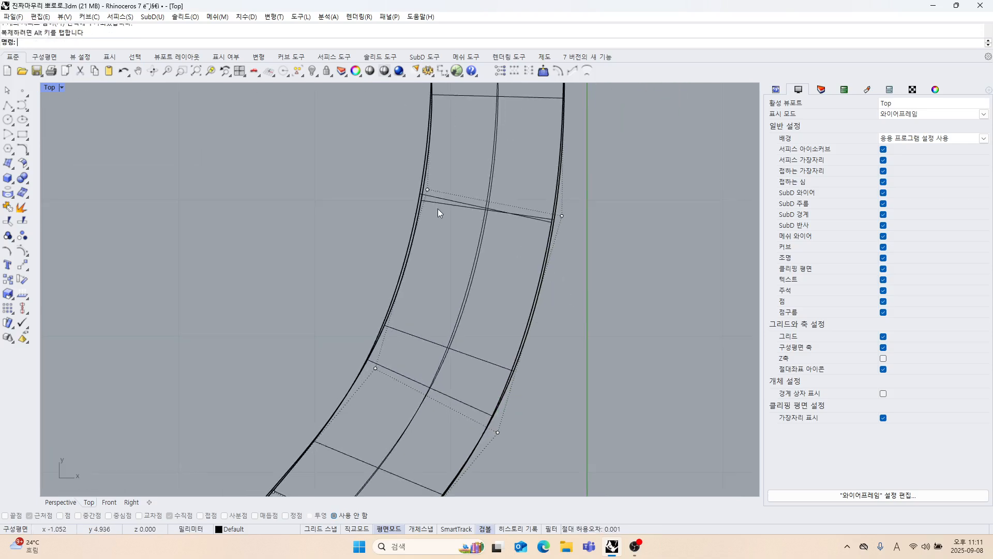
pyautogui.scroll(6, 421, 219)
pyautogui.scroll(4, 421, 219)
pyautogui.moveTo(408, 187); pyautogui.dragTo(486, 205)
pyautogui.scroll(-4, 502, 304)
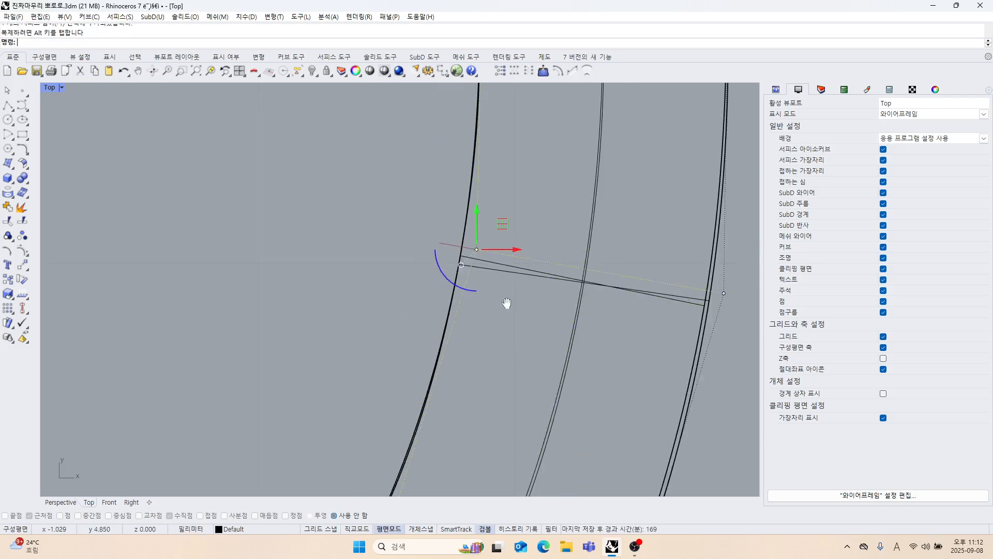
pyautogui.moveTo(506, 303); pyautogui.dragTo(384, 256, button='right')
pyautogui.click(626, 296)
pyautogui.moveTo(600, 244); pyautogui.dragTo(616, 260)
pyautogui.moveTo(628, 225)
pyautogui.mouseDown()
pyautogui.moveTo(620, 228)
pyautogui.moveTo(634, 222)
pyautogui.mouseUp()
pyautogui.click(657, 349)
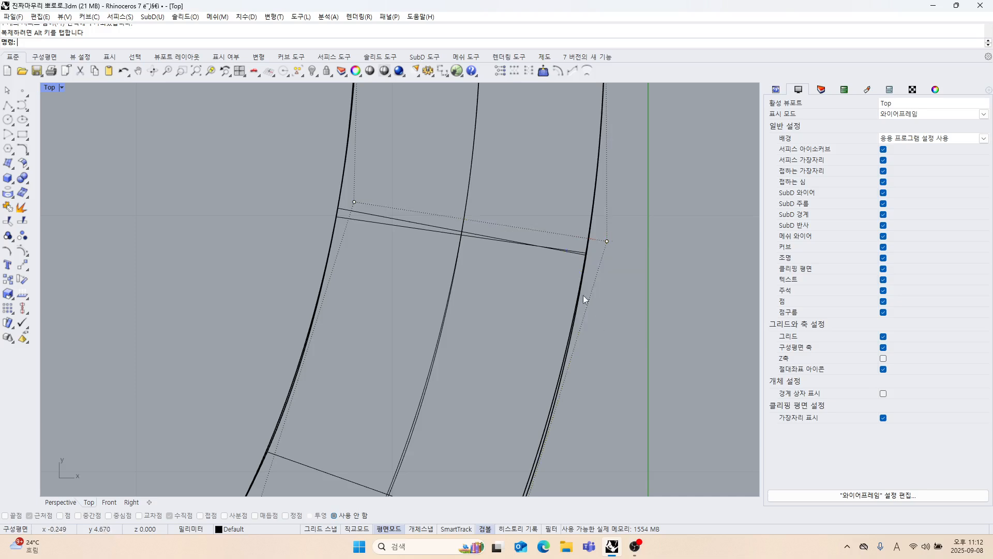
# Return to the four-viewport layout, show the hidden objects and hide the finished pendant model, leaving the strand surfaces.
pyautogui.scroll(-5, 556, 265)
pyautogui.moveTo(535, 244); pyautogui.dragTo(491, 297, button='right')
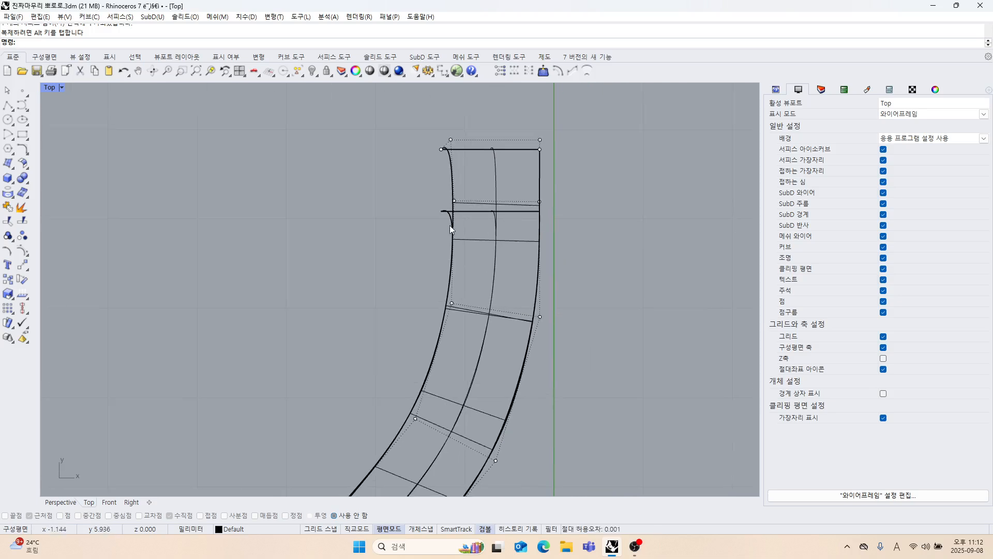
pyautogui.doubleClick(54, 90)
pyautogui.moveTo(553, 234); pyautogui.dragTo(509, 243, button='right')
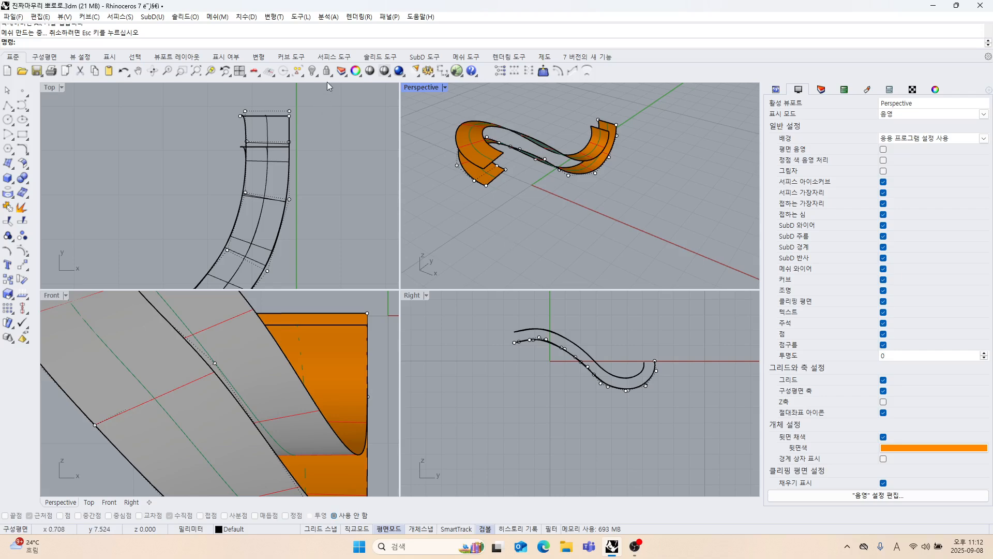
pyautogui.rightClick(315, 72)
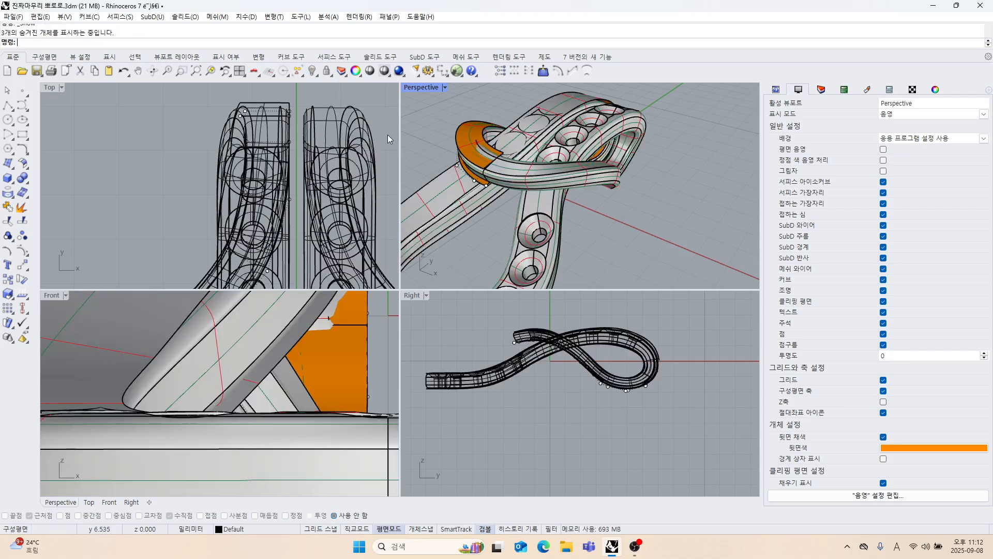
pyautogui.click(546, 209)
pyautogui.click(312, 72)
pyautogui.moveTo(600, 209); pyautogui.dragTo(421, 198, button='right')
pyautogui.scroll(6, 646, 362)
pyautogui.scroll(3, 602, 236)
pyautogui.scroll(4, 597, 222)
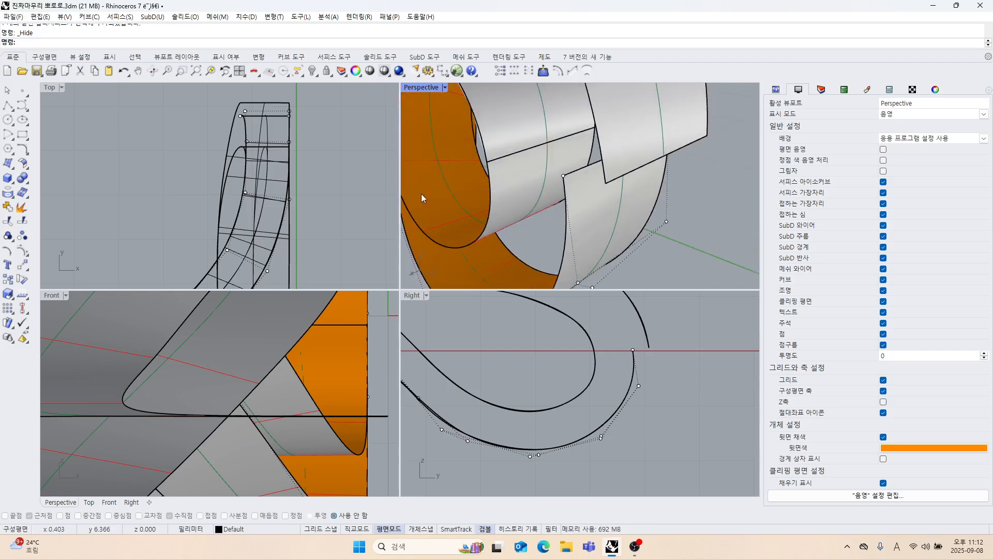
# Match the end edges of the inner loop's two surfaces with MatchSrf, using tangency continuity and averaged surfaces.
pyautogui.click(25, 169)
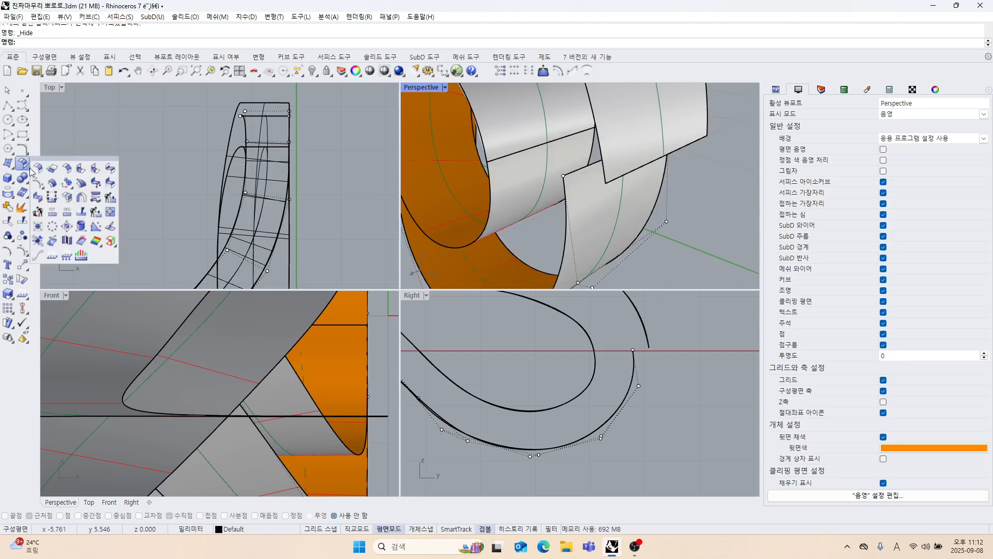
pyautogui.click(109, 183)
pyautogui.scroll(5, 523, 157)
pyautogui.click(516, 144)
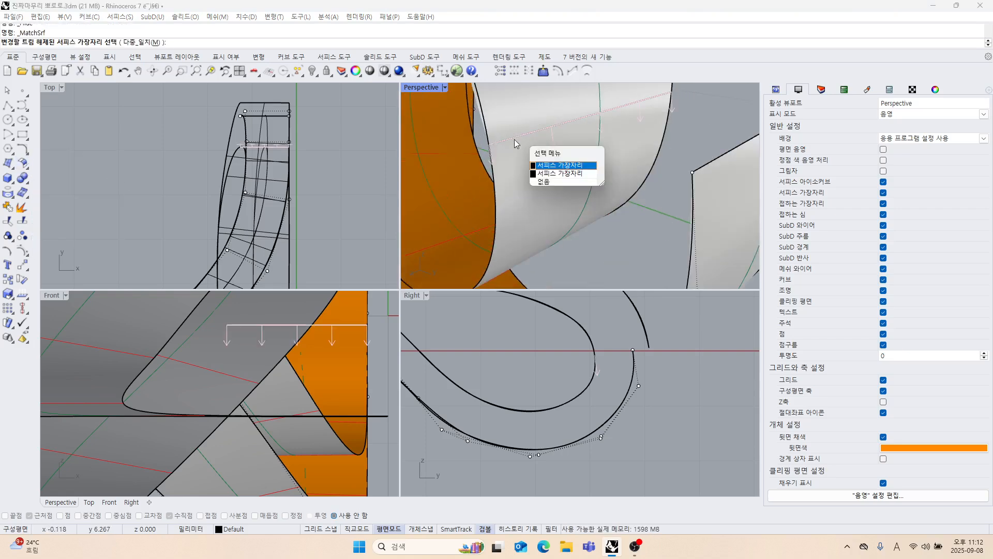
pyautogui.click(549, 166)
pyautogui.click(455, 195)
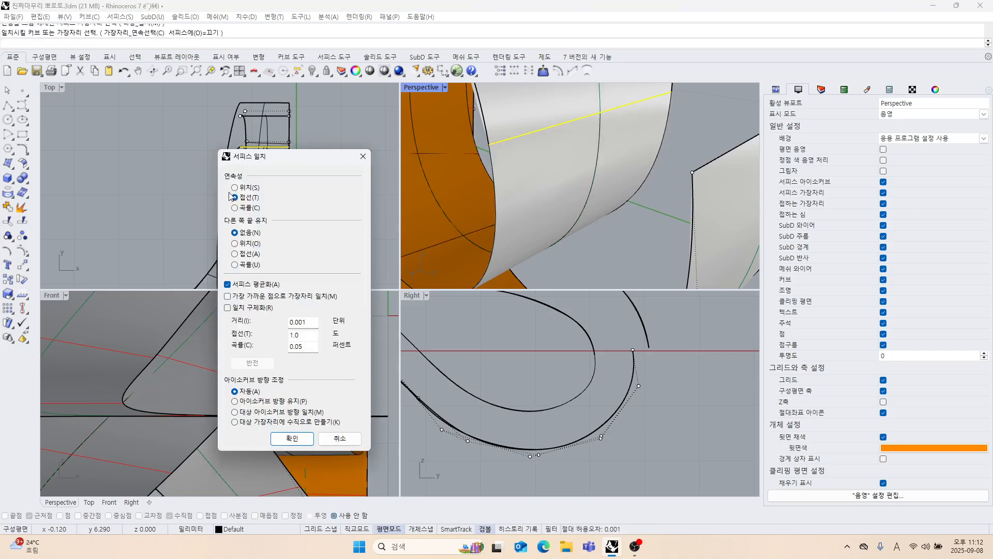
pyautogui.click(292, 438)
pyautogui.scroll(-5, 608, 202)
pyautogui.scroll(2, 608, 202)
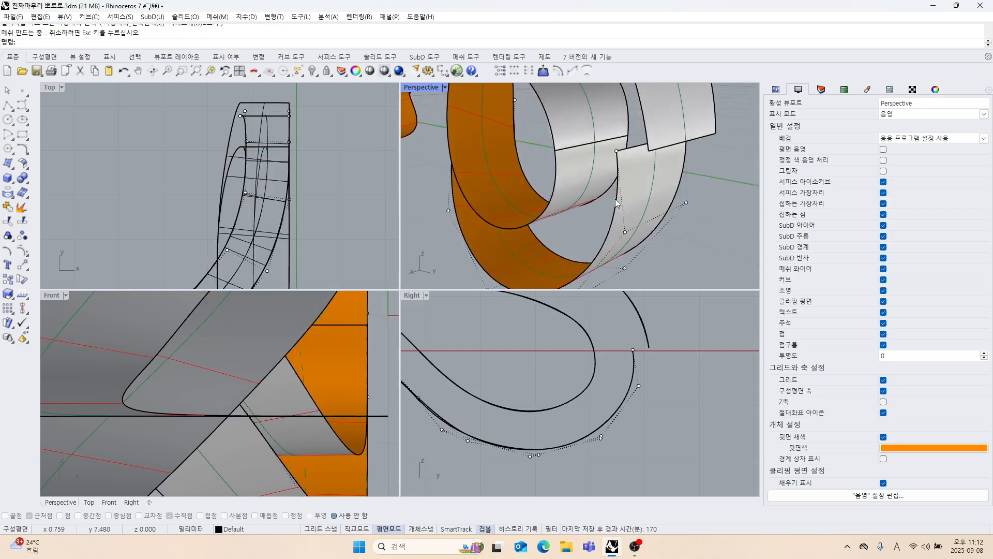
# Match the adjoining end edges of the outer loop's two surfaces with MatchSrf.
pyautogui.rightClick(615, 198)
pyautogui.click(636, 151)
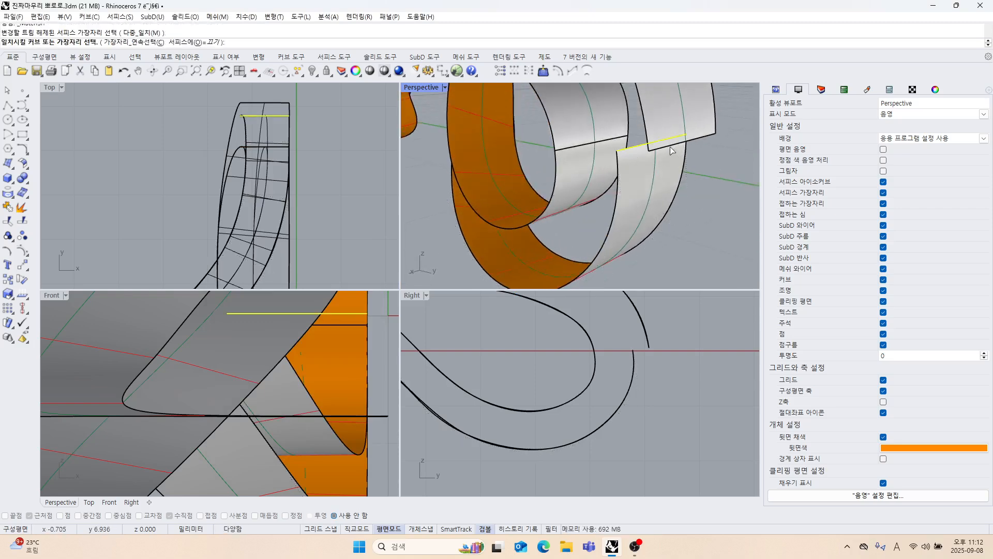
pyautogui.click(653, 149)
pyautogui.click(288, 433)
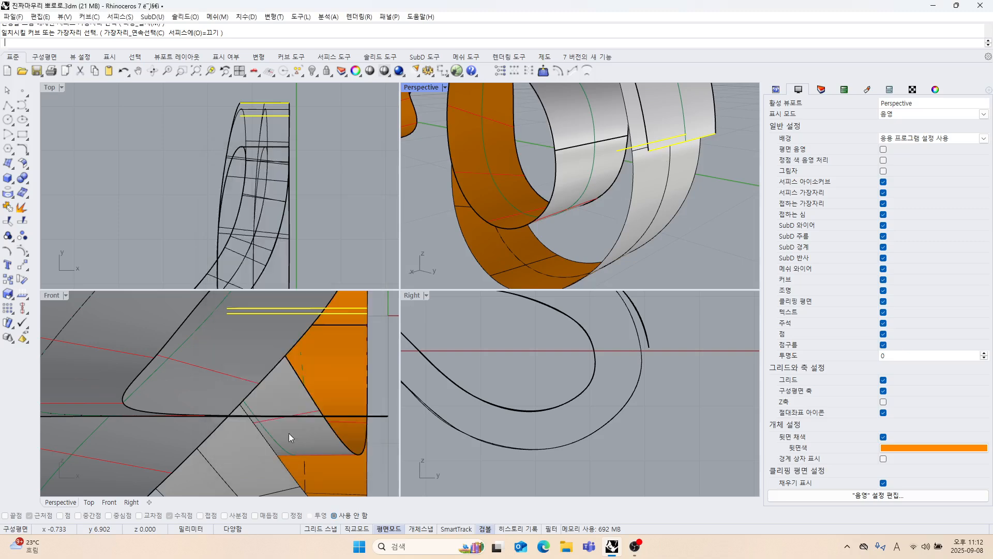
# Turn on control points for both outer loop surfaces and nudge the rows around their seam slightly inward.
pyautogui.scroll(-4, 633, 390)
pyautogui.moveTo(633, 391); pyautogui.dragTo(605, 415, button='right')
pyautogui.moveTo(591, 340); pyautogui.dragTo(588, 340)
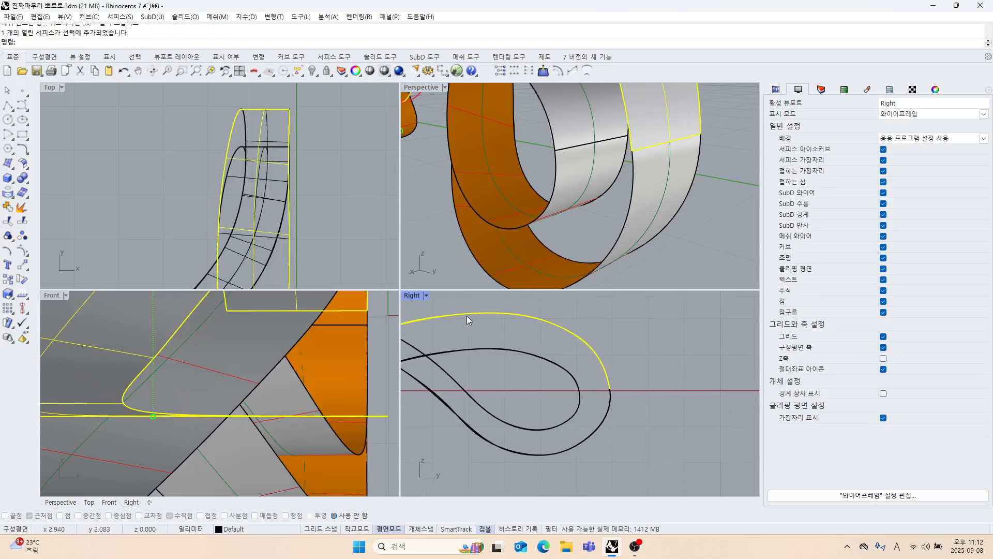
pyautogui.scroll(2, 595, 376)
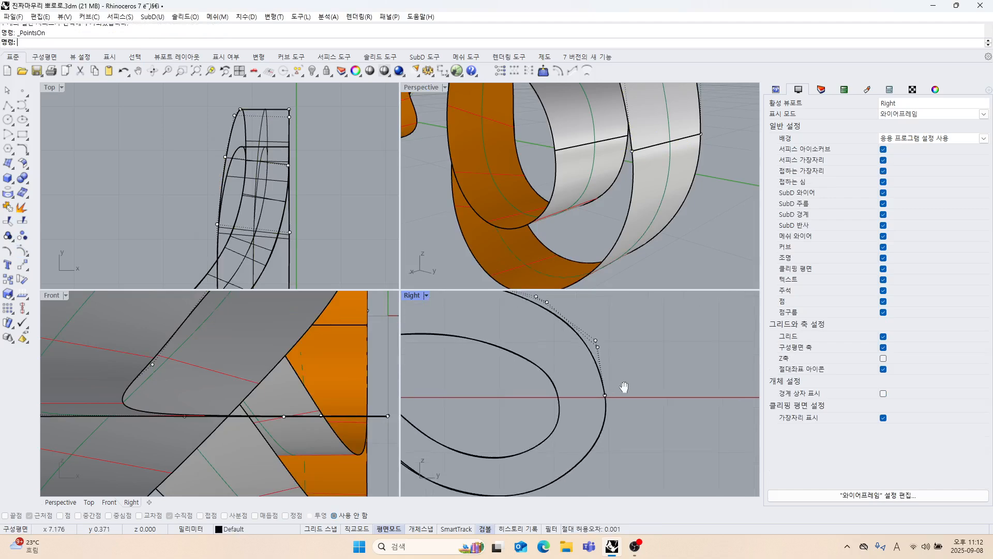
pyautogui.click(595, 449)
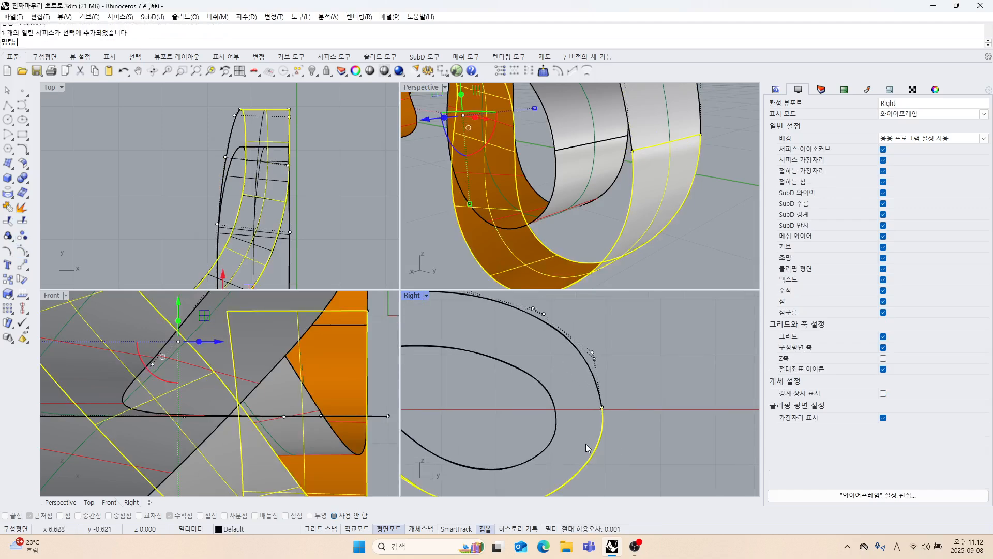
pyautogui.click(27, 247)
pyautogui.scroll(-1, 568, 397)
pyautogui.moveTo(568, 397); pyautogui.dragTo(579, 369, button='right')
pyautogui.moveTo(592, 316); pyautogui.dragTo(608, 405)
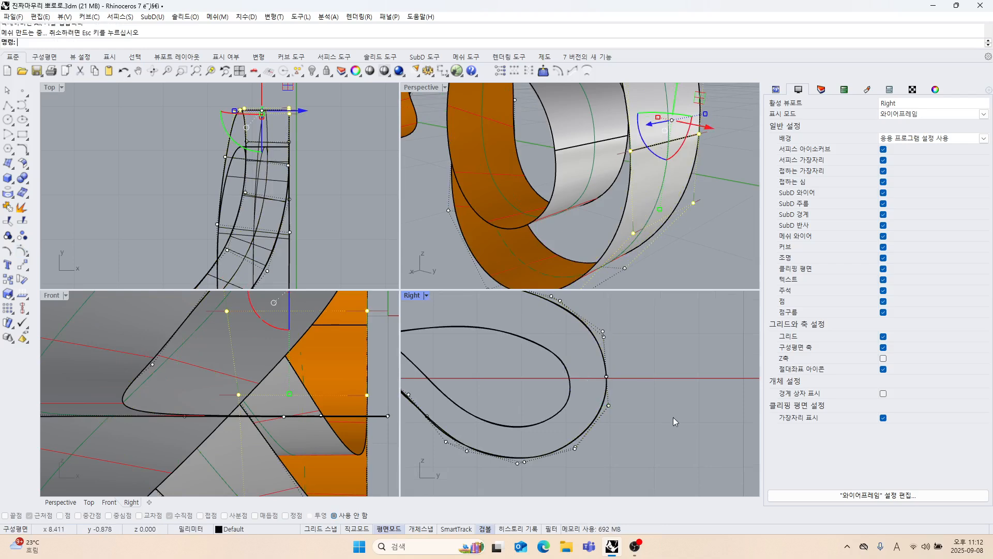
pyautogui.click(673, 417)
# Examine the loop's shape and the surface transitions at the seams from the side and in perspective.
pyautogui.scroll(-4, 622, 428)
pyautogui.moveTo(622, 428); pyautogui.dragTo(640, 421, button='right')
pyautogui.scroll(-4, 596, 156)
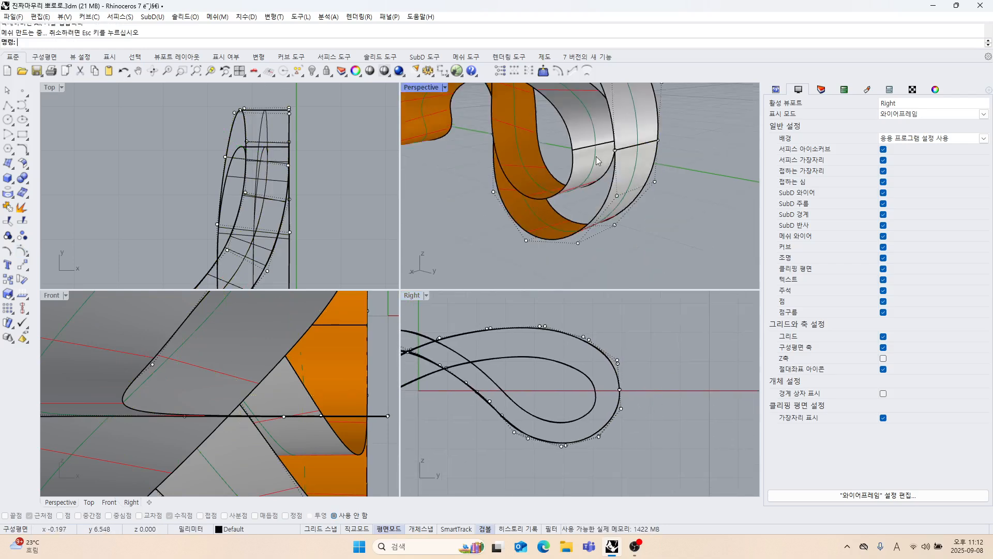
pyautogui.moveTo(596, 156); pyautogui.dragTo(614, 170, button='right')
pyautogui.scroll(-4, 594, 351)
pyautogui.moveTo(597, 353); pyautogui.dragTo(627, 365, button='right')
pyautogui.scroll(-4, 596, 361)
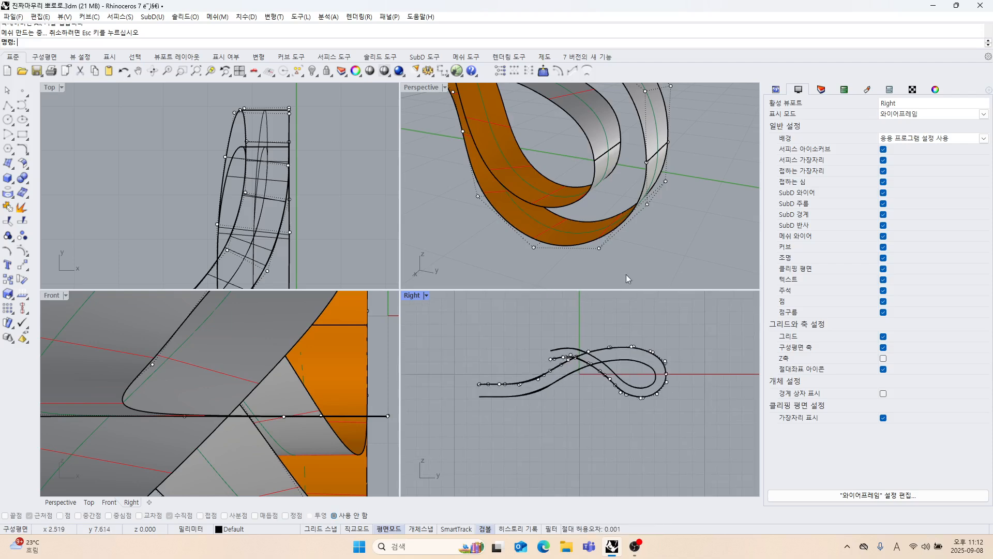
pyautogui.moveTo(626, 278)
pyautogui.mouseDown(button='right')
pyautogui.moveTo(572, 210)
pyautogui.moveTo(624, 200)
pyautogui.moveTo(512, 192)
pyautogui.moveTo(592, 182)
pyautogui.moveTo(587, 215)
pyautogui.moveTo(603, 202)
pyautogui.moveTo(620, 220)
pyautogui.moveTo(675, 191)
pyautogui.moveTo(667, 151)
pyautogui.moveTo(662, 212)
pyautogui.moveTo(631, 218)
pyautogui.moveTo(534, 189)
pyautogui.mouseUp(button='right')
pyautogui.scroll(3, 562, 201)
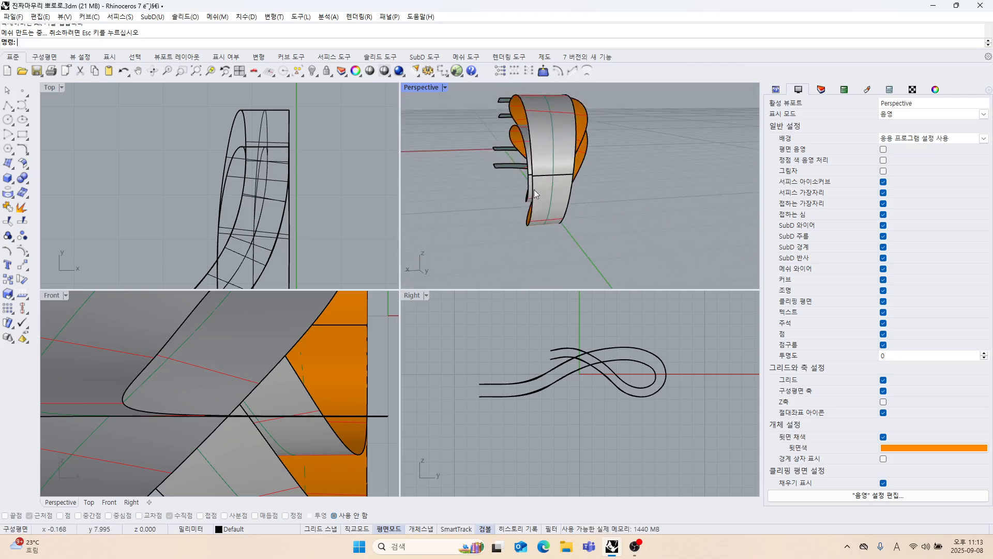
# Try to merge the outer loop's two surfaces with MergeSrf using smoothing.
pyautogui.click(25, 167)
pyautogui.click(39, 200)
pyautogui.scroll(4, 460, 205)
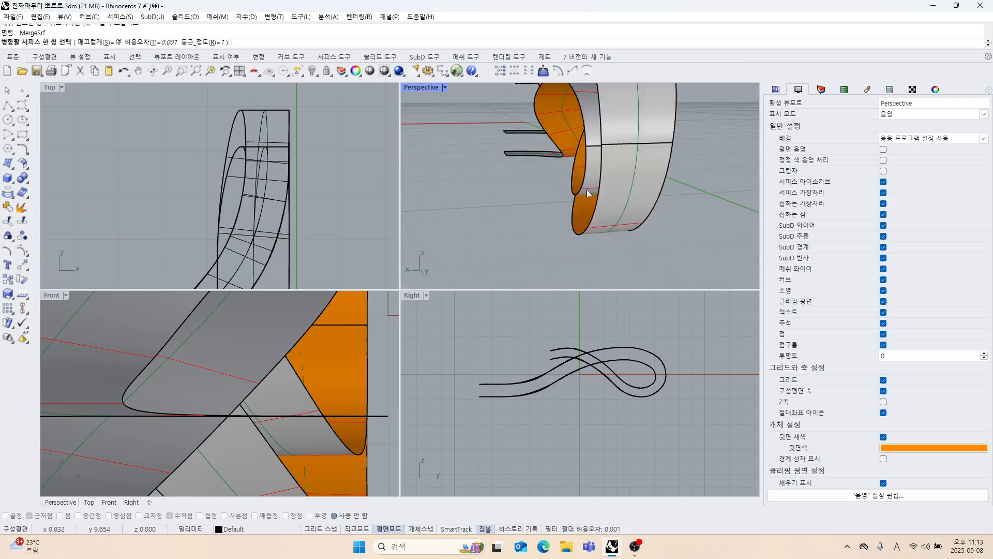
pyautogui.click(620, 153)
pyautogui.click(593, 153)
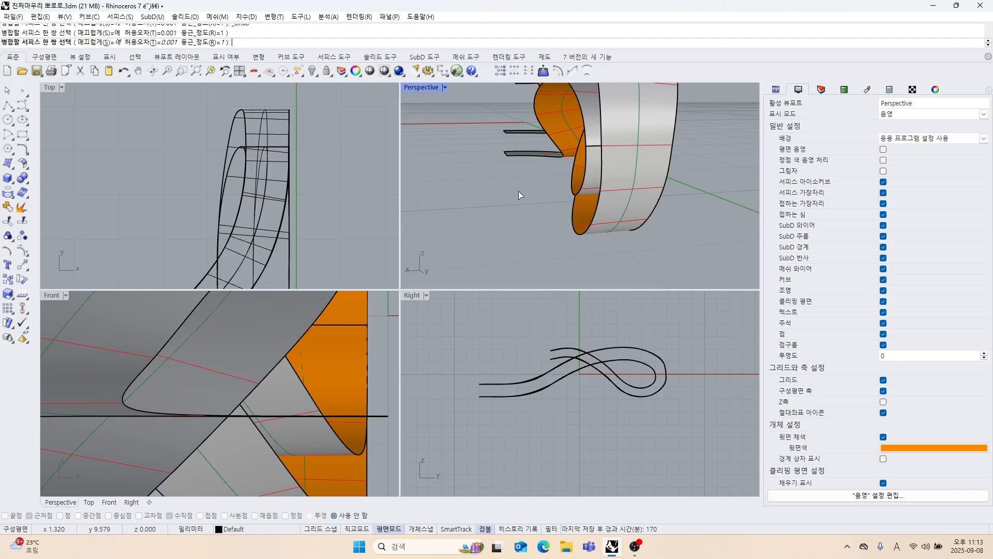
pyautogui.hotkey('ctrl', 'z')
pyautogui.press('Escape')
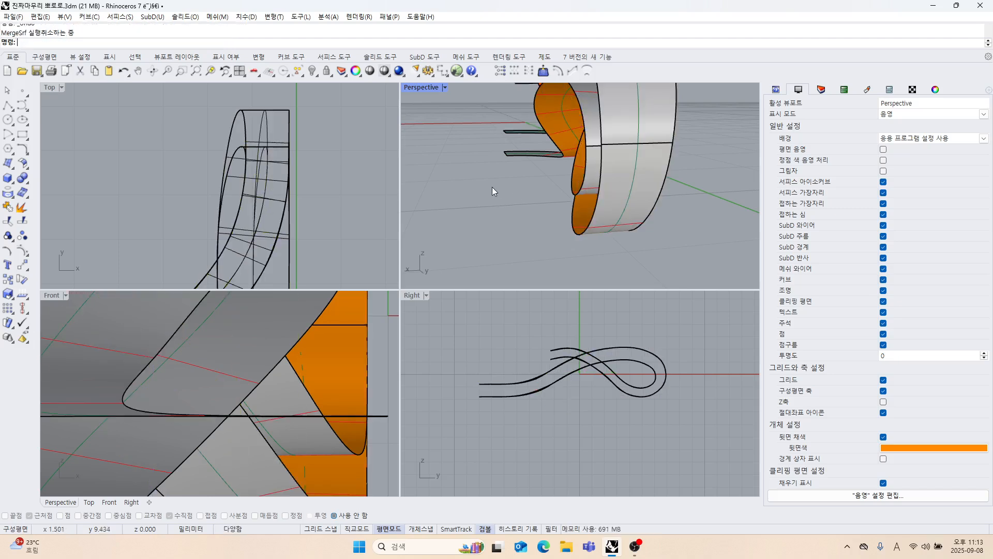
# Merge the two surfaces of the outer loop, and likewise those of the inner loop, using MergeSrf with Smooth set to No.
pyautogui.moveTo(492, 187); pyautogui.dragTo(485, 191, button='right')
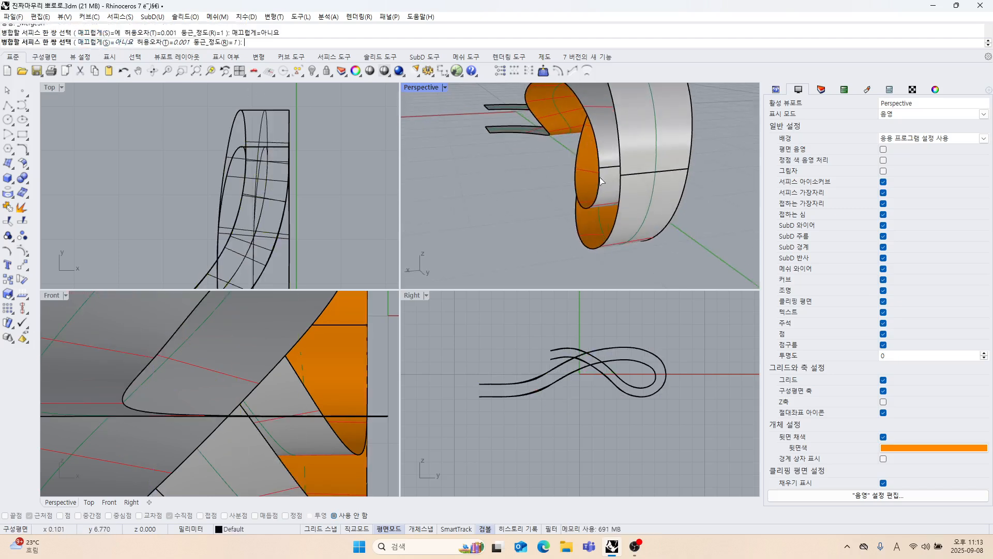
pyautogui.click(634, 189)
pyautogui.click(634, 160)
pyautogui.moveTo(601, 205); pyautogui.dragTo(675, 218, button='right')
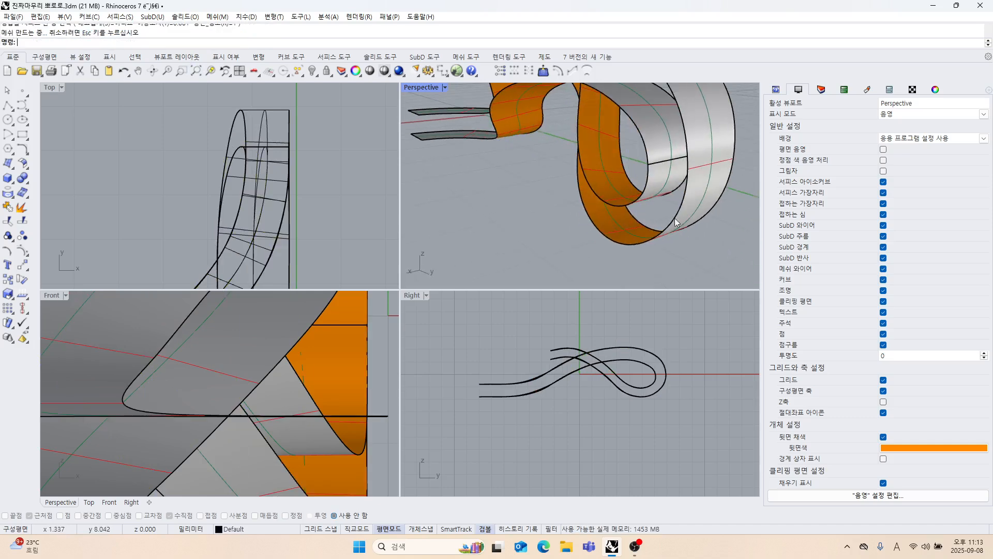
pyautogui.click(664, 189)
pyautogui.click(665, 147)
# Loft a straight-section side wall between the inner long edges of the upper and lower strand surfaces, without simplifying.
pyautogui.moveTo(650, 175); pyautogui.dragTo(564, 205, button='right')
pyautogui.scroll(-5, 676, 203)
pyautogui.scroll(-5, 260, 181)
pyautogui.scroll(-2, 554, 350)
pyautogui.scroll(4, 580, 202)
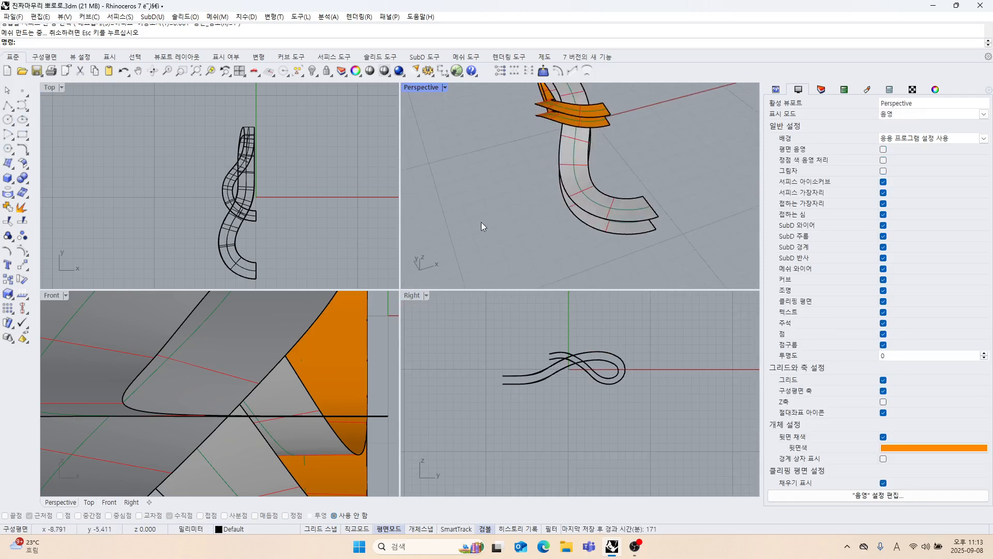
pyautogui.moveTo(481, 226); pyautogui.dragTo(574, 231, button='right')
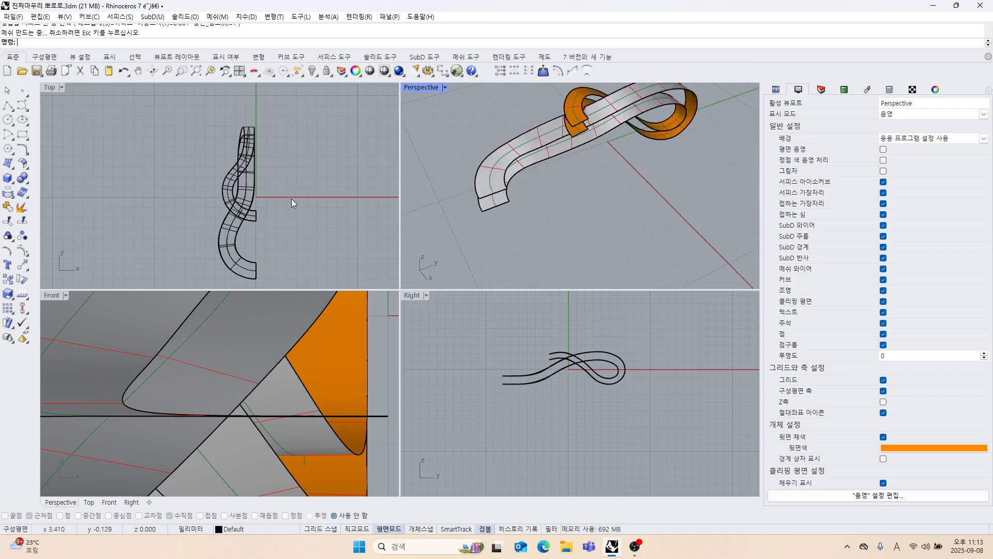
pyautogui.scroll(5, 474, 192)
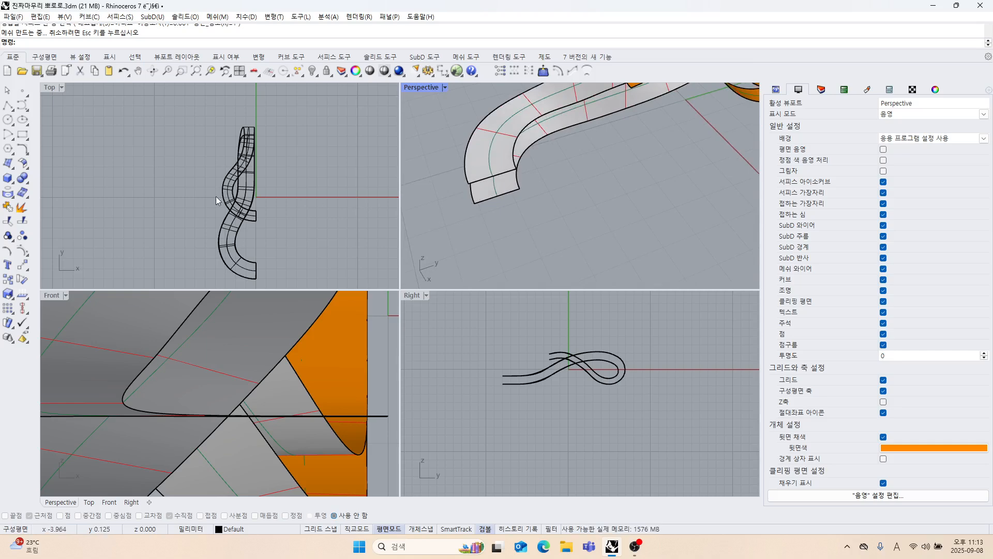
pyautogui.click(14, 169)
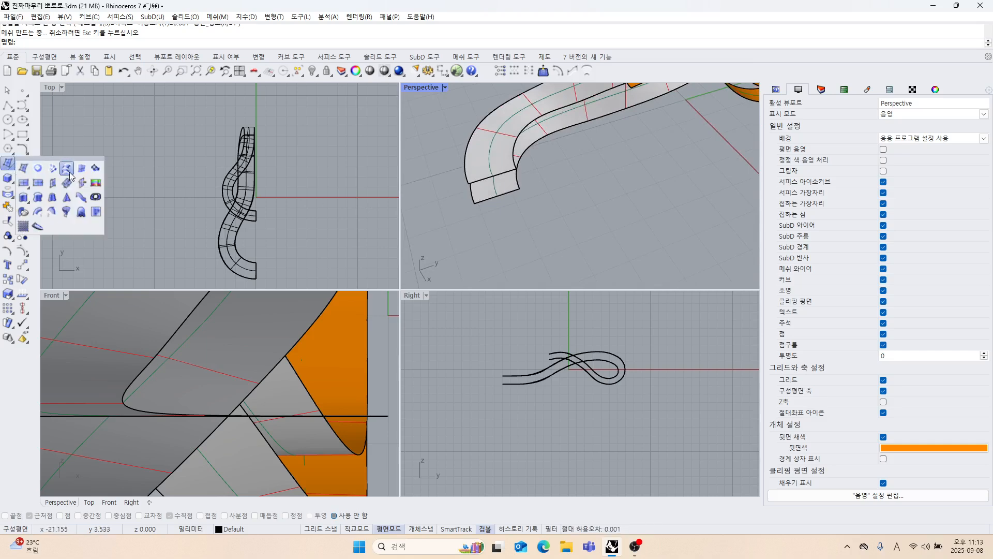
pyautogui.click(66, 169)
pyautogui.click(532, 149)
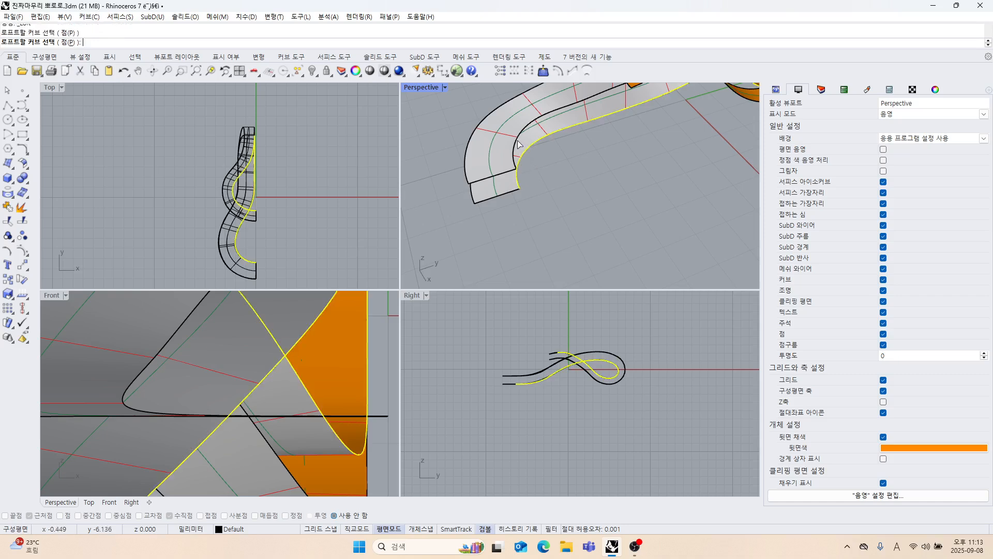
pyautogui.click(520, 145)
pyautogui.scroll(-5, 576, 181)
pyautogui.press('Return')
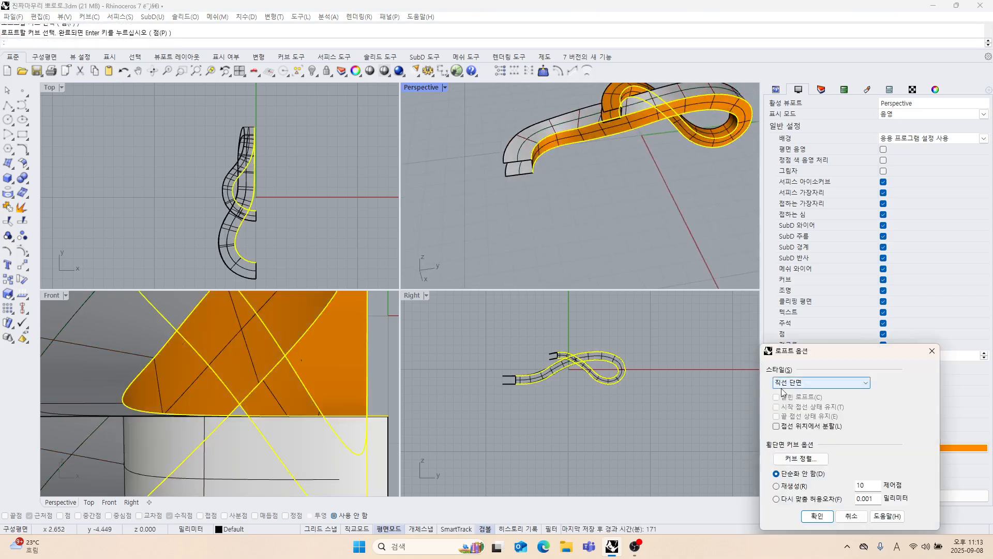
pyautogui.click(817, 516)
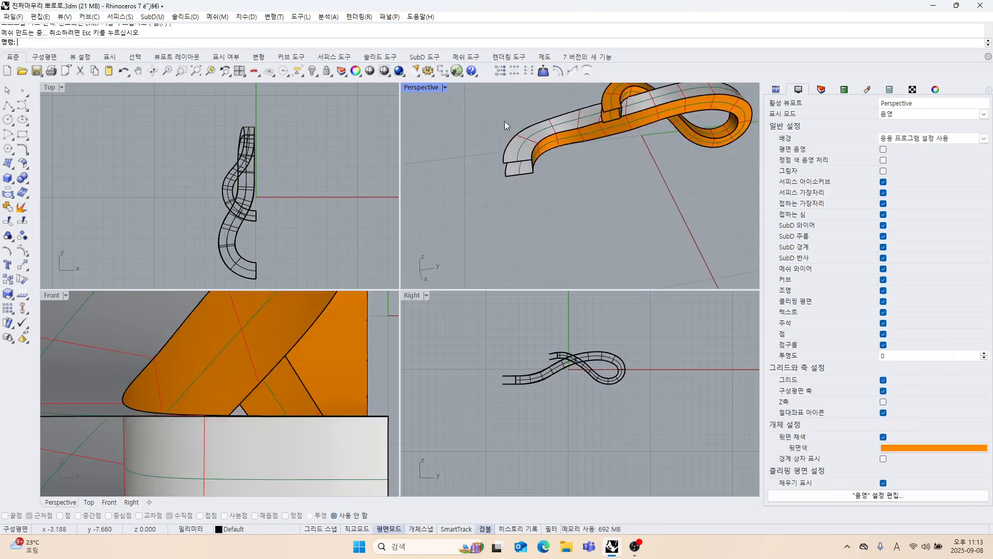
# Loft a straight-section side wall between the outer long edges of the upper and lower strand surfaces.
pyautogui.moveTo(562, 170); pyautogui.dragTo(610, 199, button='right')
pyautogui.rightClick(609, 195)
pyautogui.scroll(5, 609, 177)
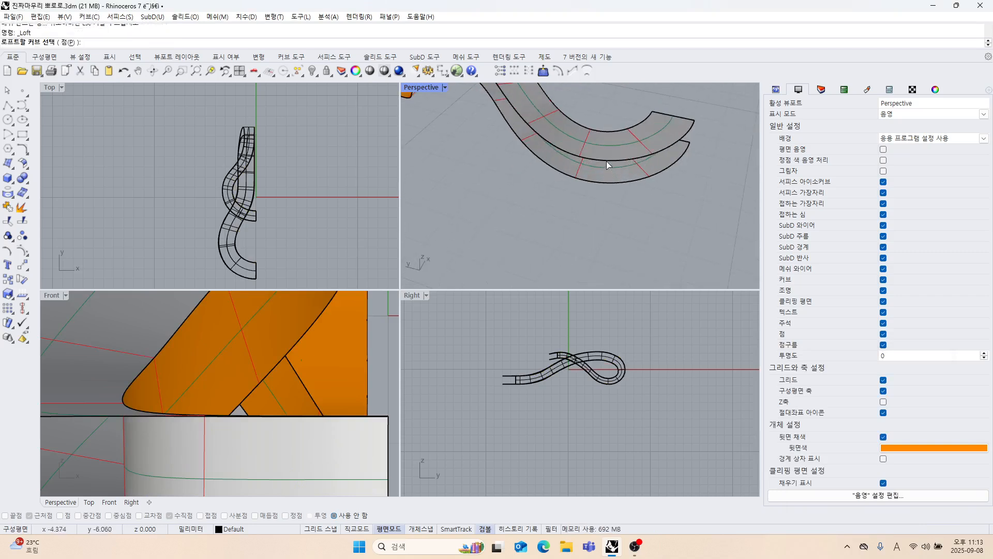
pyautogui.click(607, 159)
pyautogui.click(600, 183)
pyautogui.rightClick(603, 201)
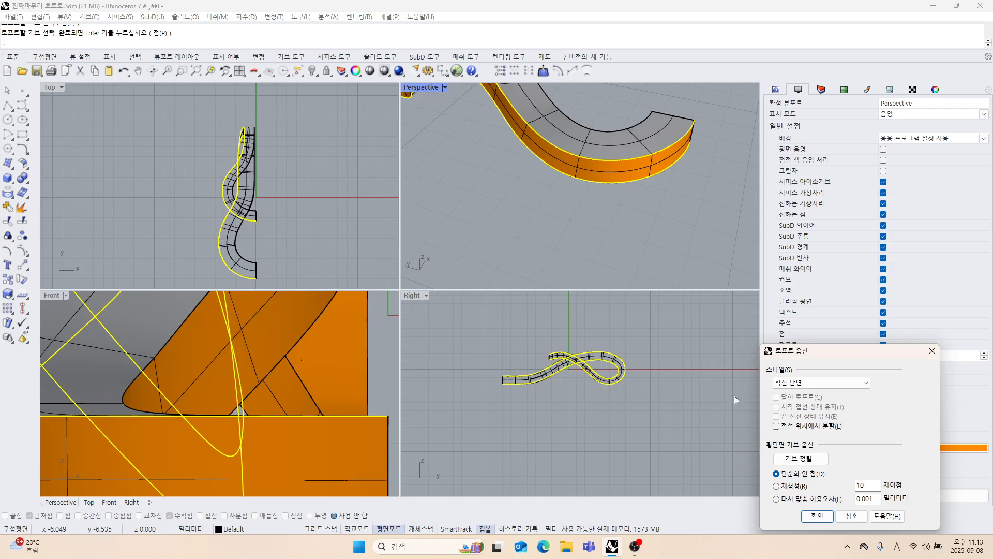
pyautogui.click(825, 519)
# Split the strand's upper surface lengthwise at V isocurves near both long edges, with Shrink set to Yes.
pyautogui.moveTo(605, 259); pyautogui.dragTo(535, 233, button='right')
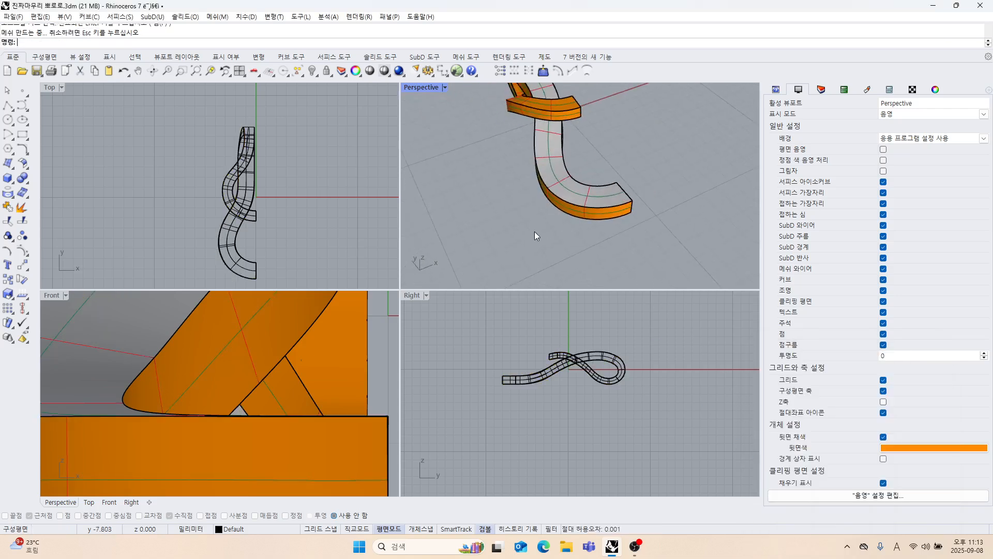
pyautogui.moveTo(622, 183); pyautogui.dragTo(519, 188, button='right')
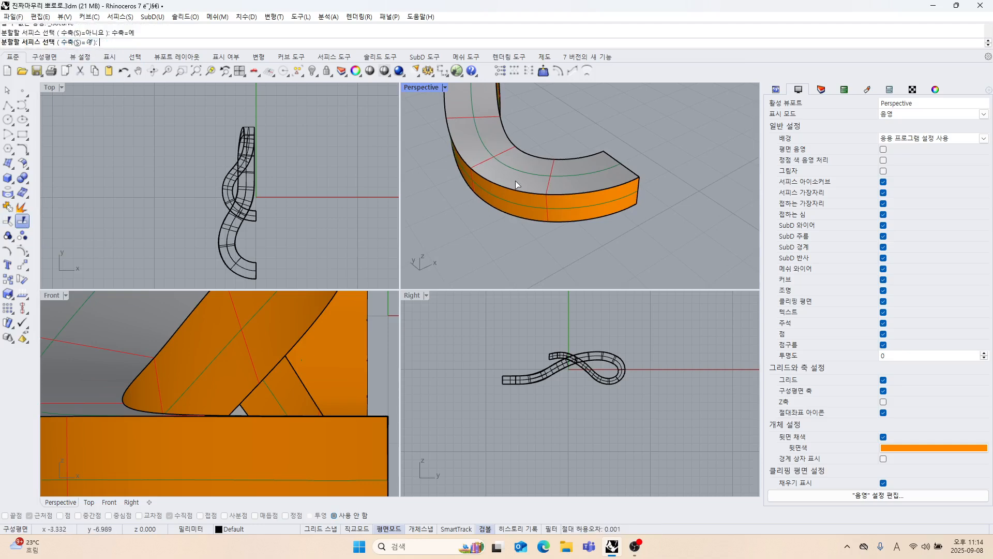
pyautogui.scroll(2, 516, 181)
pyautogui.moveTo(515, 181); pyautogui.dragTo(509, 195, button='right')
pyautogui.click(602, 217)
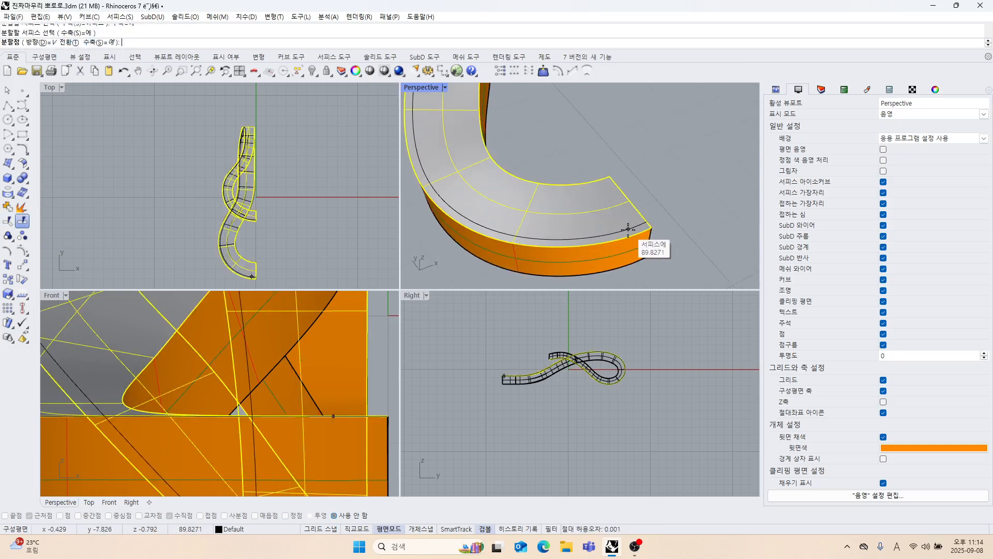
pyautogui.click(628, 230)
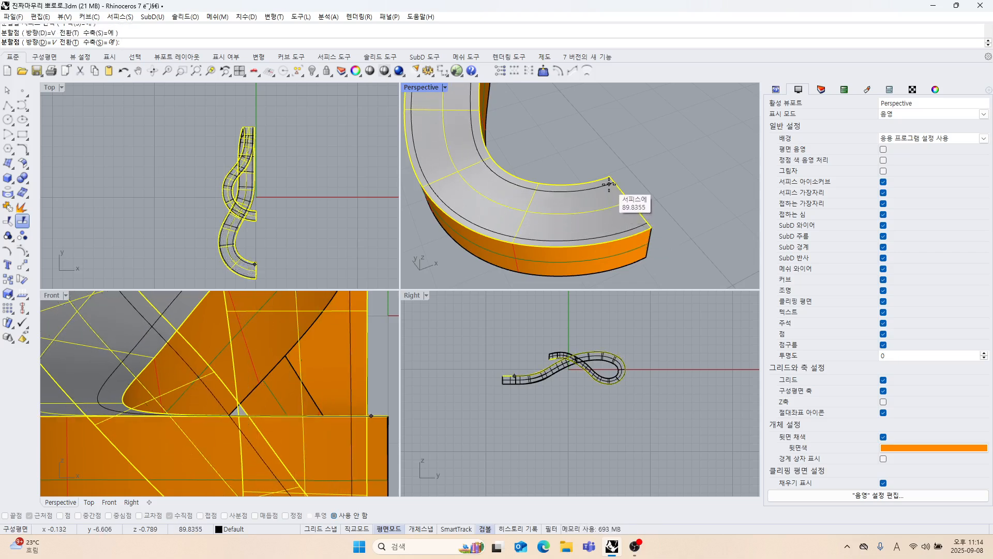
pyautogui.click(610, 184)
pyautogui.scroll(-3, 609, 185)
pyautogui.moveTo(608, 185); pyautogui.dragTo(525, 182, button='right')
pyautogui.rightClick(538, 190)
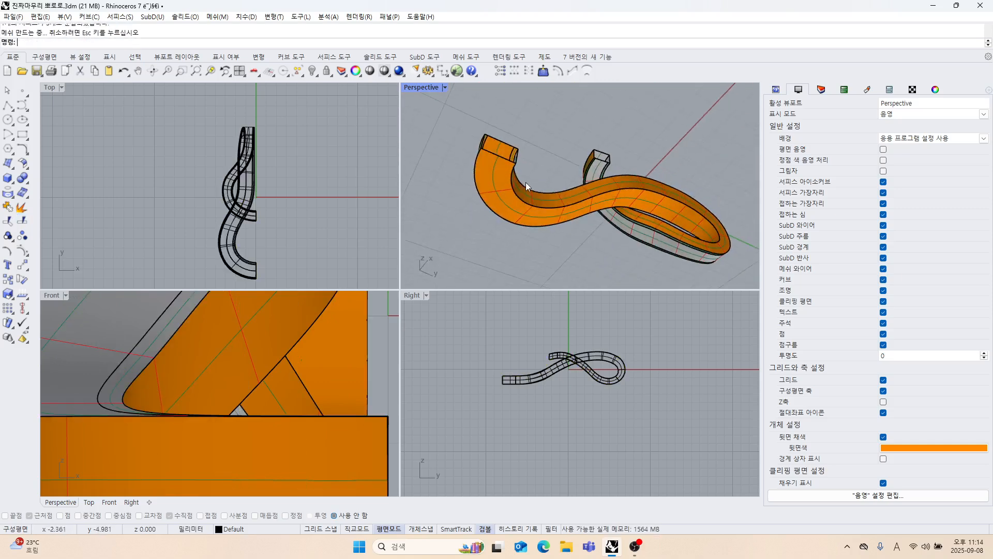
# Split the strand's underside surface lengthwise at V isocurves near both long edges, with Shrink set to Yes.
pyautogui.scroll(3, 508, 187)
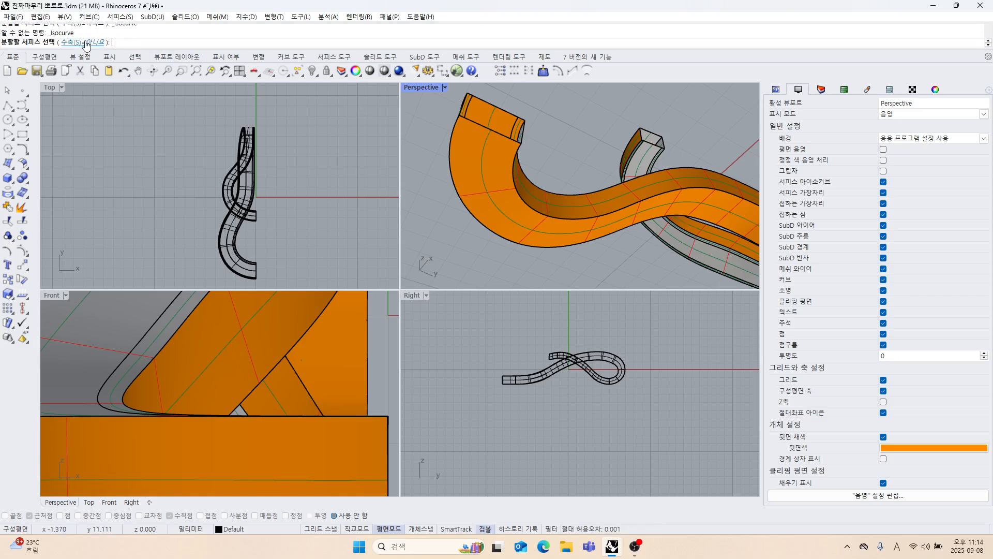
pyautogui.click(479, 157)
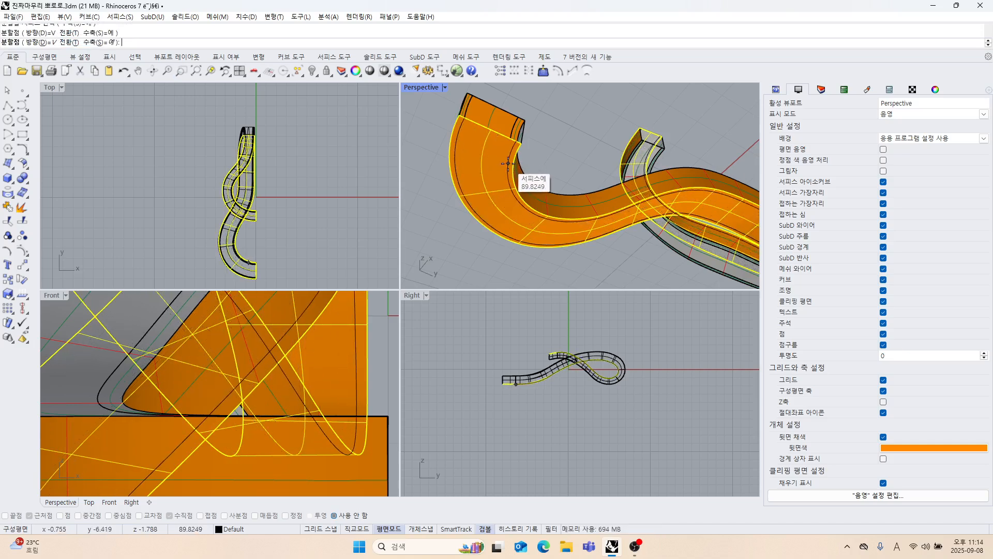
pyautogui.rightClick(507, 163)
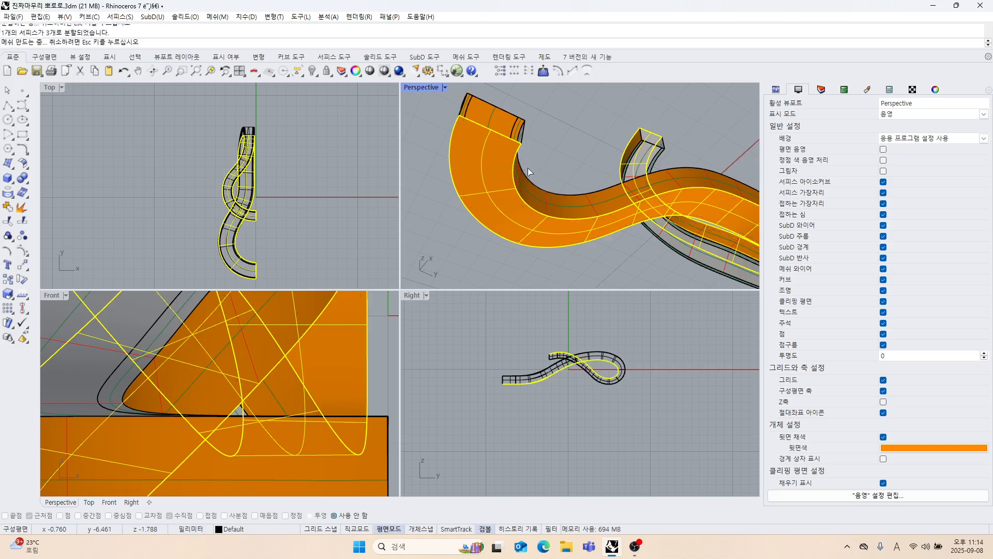
# Try to split the inner side wall lengthwise at V isocurves near its upper and lower edges.
pyautogui.moveTo(528, 167); pyautogui.dragTo(515, 213, button='right')
pyautogui.scroll(4, 515, 213)
pyautogui.rightClick(527, 193)
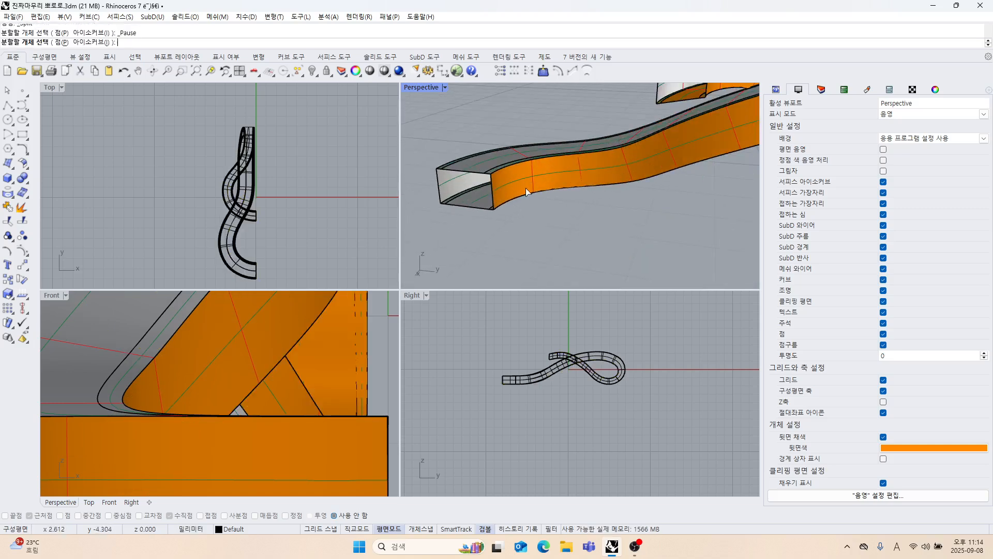
pyautogui.scroll(4, 528, 184)
pyautogui.click(528, 178)
pyautogui.rightClick(526, 175)
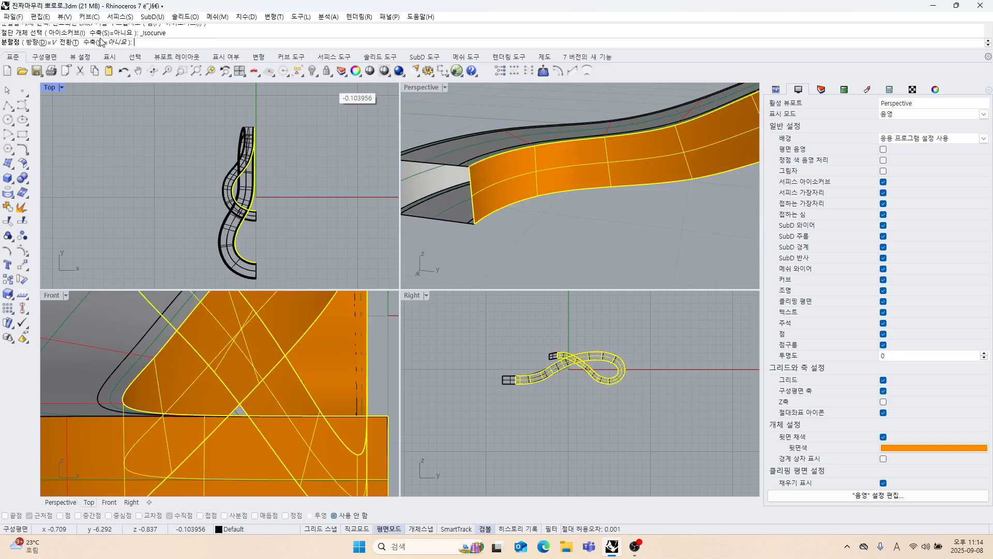
pyautogui.click(483, 167)
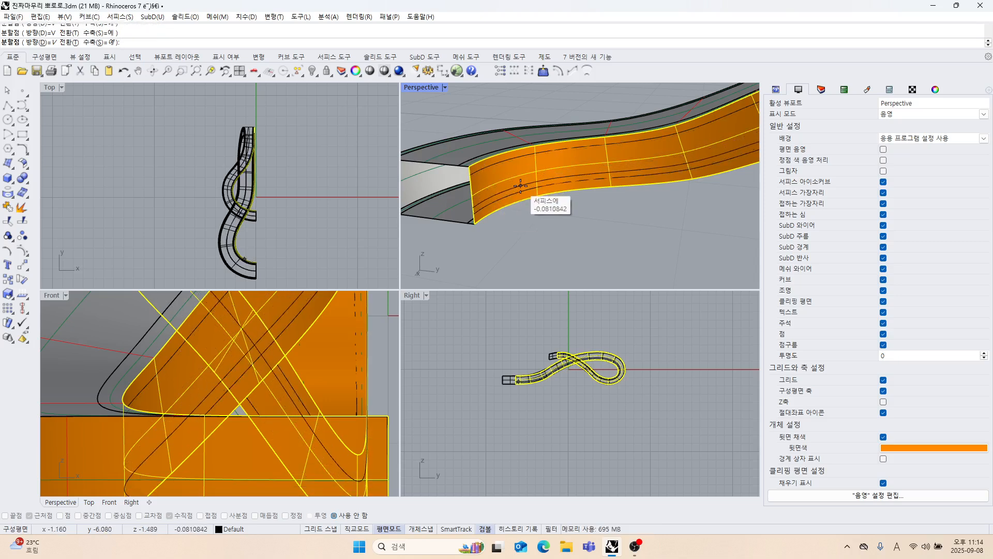
pyautogui.rightClick(520, 186)
# Split the inner side wall at V isocurves placed near its upper and lower edges, with Shrink set to Yes.
pyautogui.moveTo(523, 213); pyautogui.dragTo(479, 172, button='right')
pyautogui.click(506, 184)
pyautogui.rightClick(508, 182)
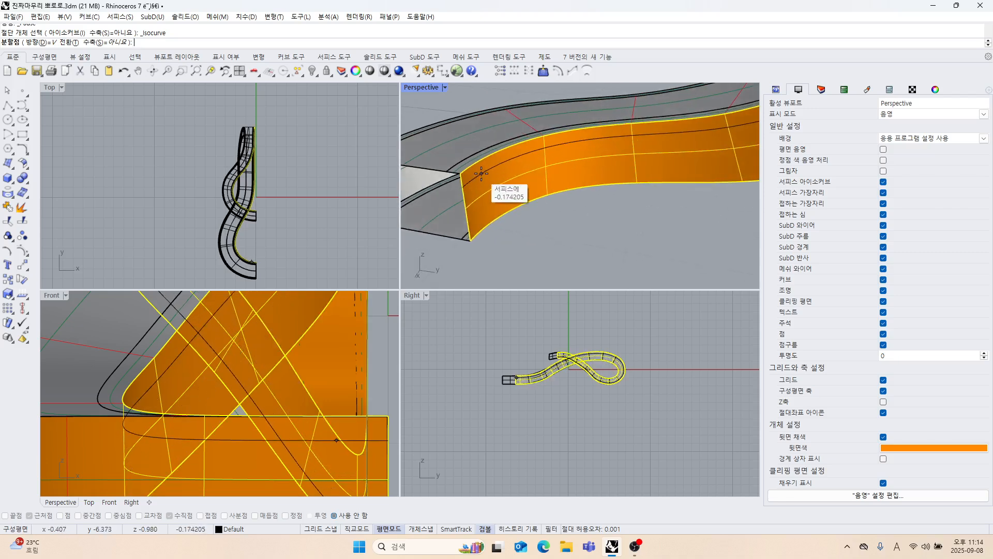
pyautogui.click(481, 171)
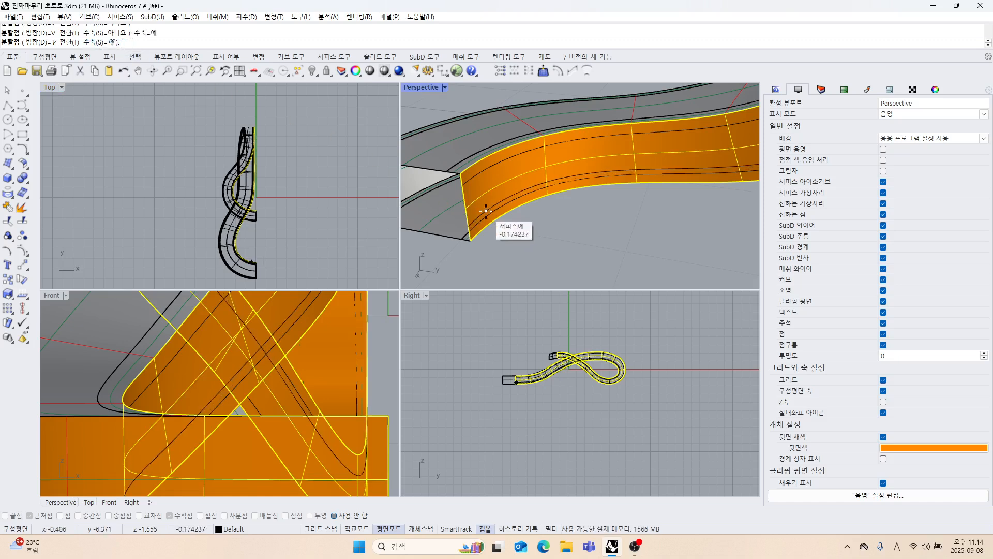
pyautogui.press('Return')
# Split the outer side wall at V isocurves near its upper and lower edges, with Shrink set to Yes.
pyautogui.moveTo(495, 231); pyautogui.dragTo(608, 216, button='right')
pyautogui.click(594, 216)
pyautogui.keyDown('shift'); pyautogui.moveTo(608, 217); pyautogui.dragTo(567, 211, button='right'); pyautogui.keyUp('shift')
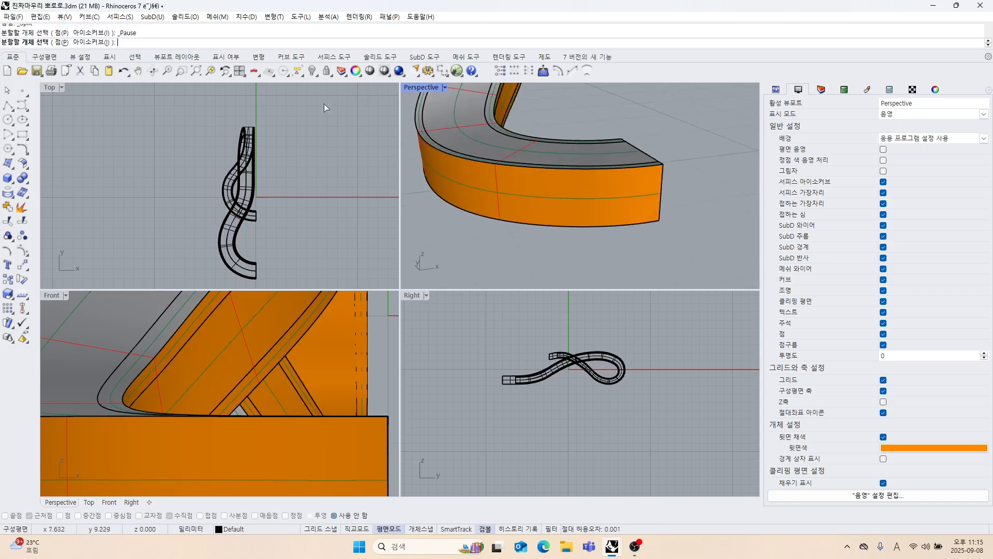
pyautogui.click(599, 218)
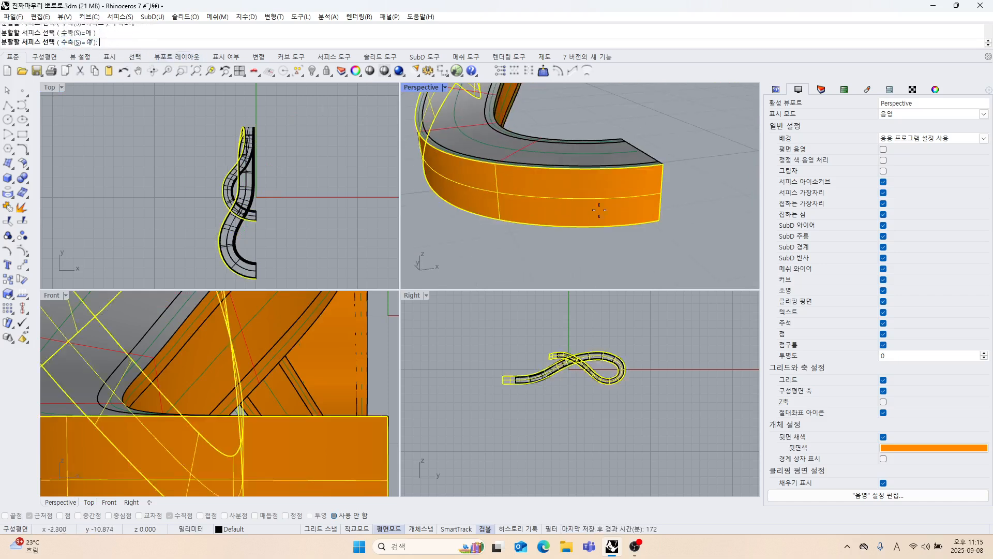
pyautogui.rightClick(649, 216)
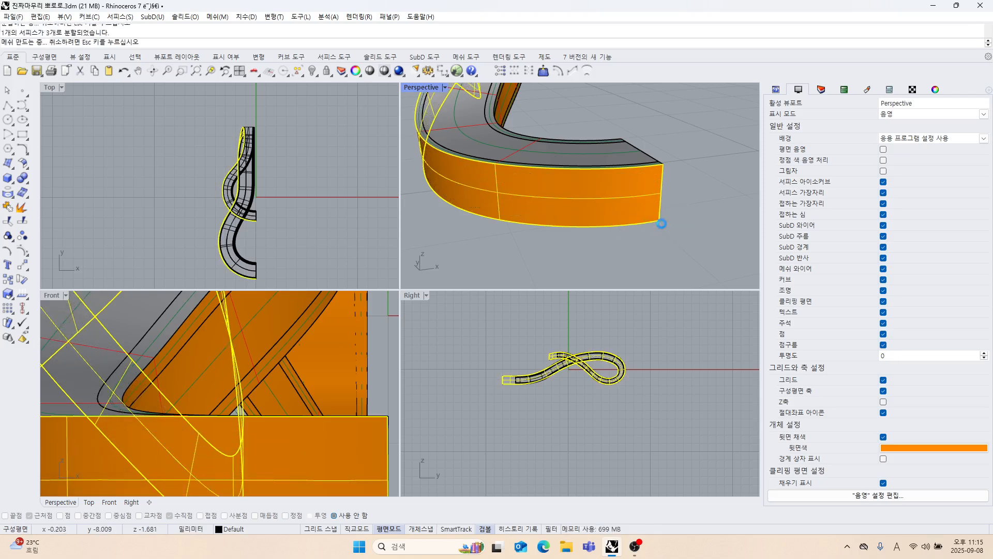
# Delete the narrow split-off strips along all the strand's long corners, leaving gaps between the four main faces.
pyautogui.moveTo(659, 223); pyautogui.dragTo(558, 222, button='right')
pyautogui.scroll(5, 497, 205)
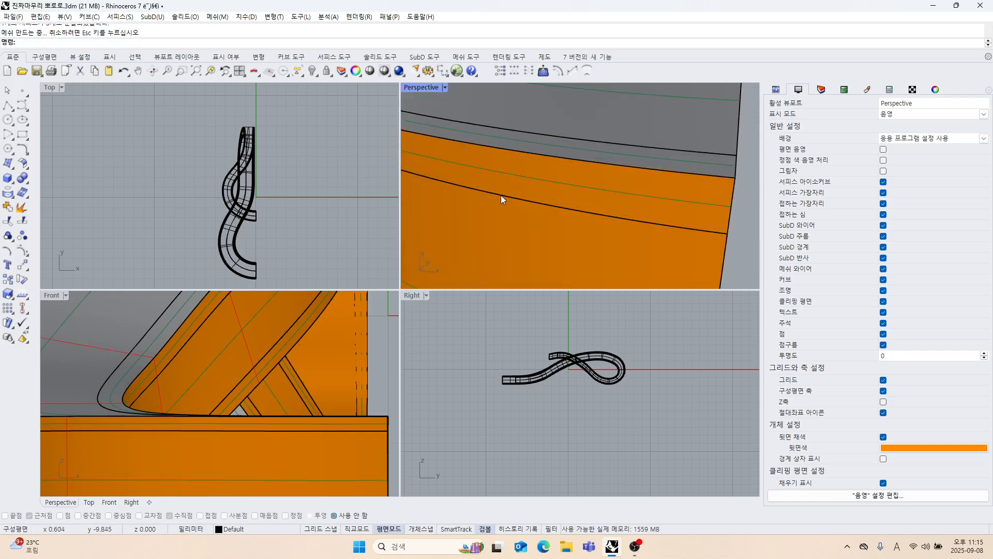
pyautogui.click(507, 181)
pyautogui.keyDown('shift'); pyautogui.click(539, 144); pyautogui.keyUp('shift')
pyautogui.scroll(-4, 539, 150)
pyautogui.moveTo(548, 171); pyautogui.dragTo(521, 206, button='right')
pyautogui.keyDown('shift'); pyautogui.click(498, 166); pyautogui.keyUp('shift')
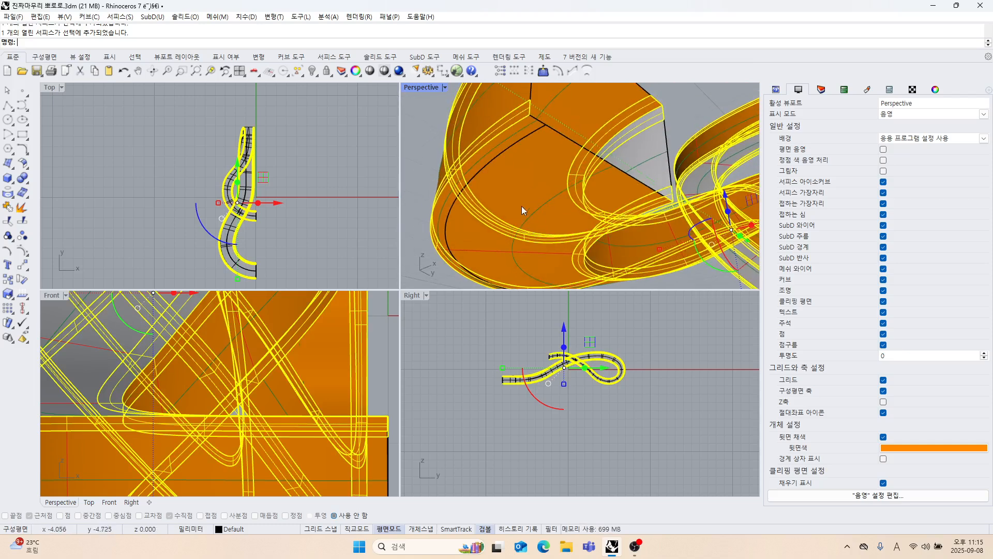
pyautogui.moveTo(503, 140); pyautogui.dragTo(529, 211, button='right')
pyautogui.press('Delete')
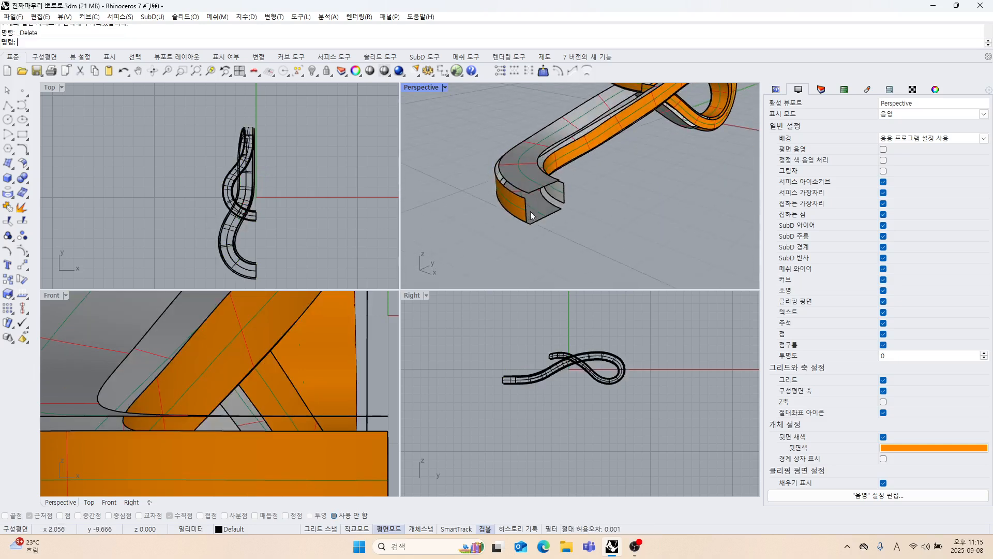
pyautogui.scroll(3, 531, 213)
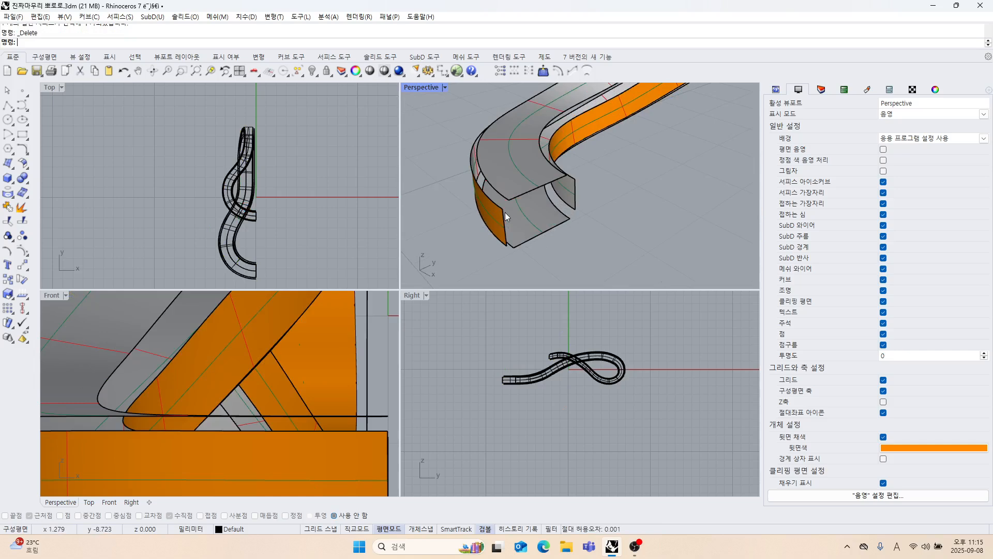
pyautogui.scroll(-4, 481, 178)
pyautogui.moveTo(486, 178); pyautogui.dragTo(541, 216, button='right')
pyautogui.scroll(5, 593, 167)
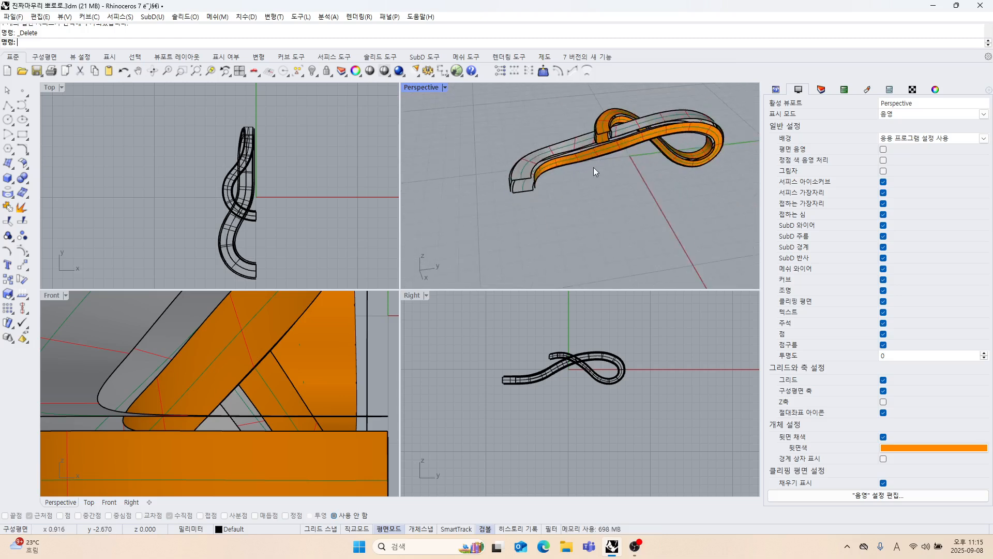
# Create an arc blend between the end edges of the outer side wall and upper face at the strand's short curled end.
pyautogui.moveTo(603, 139); pyautogui.dragTo(568, 164, button='right')
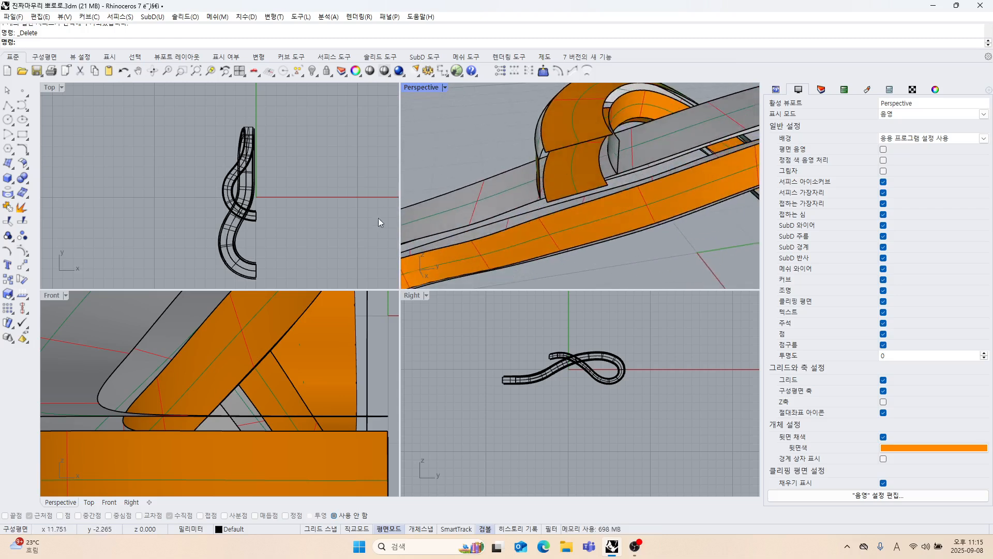
pyautogui.click(29, 155)
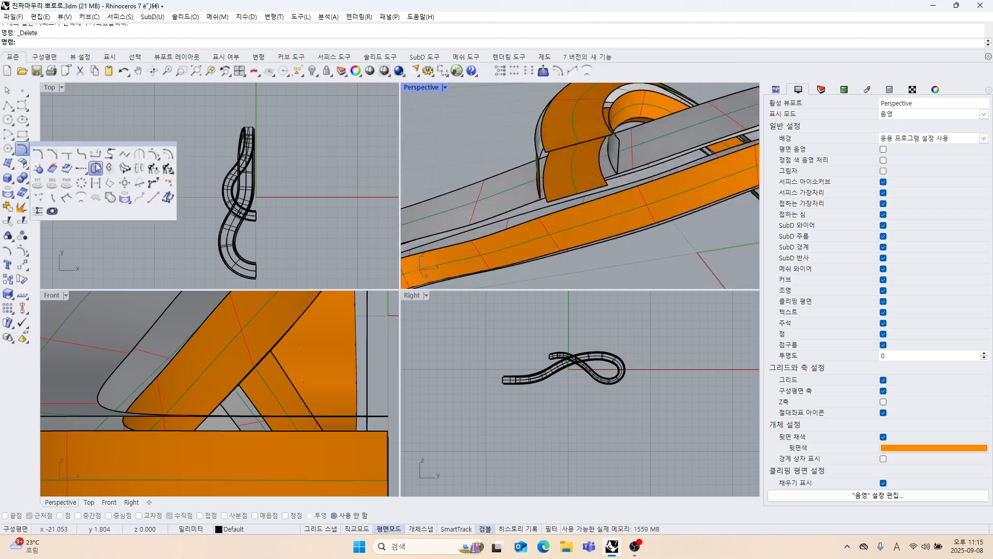
pyautogui.click(112, 157)
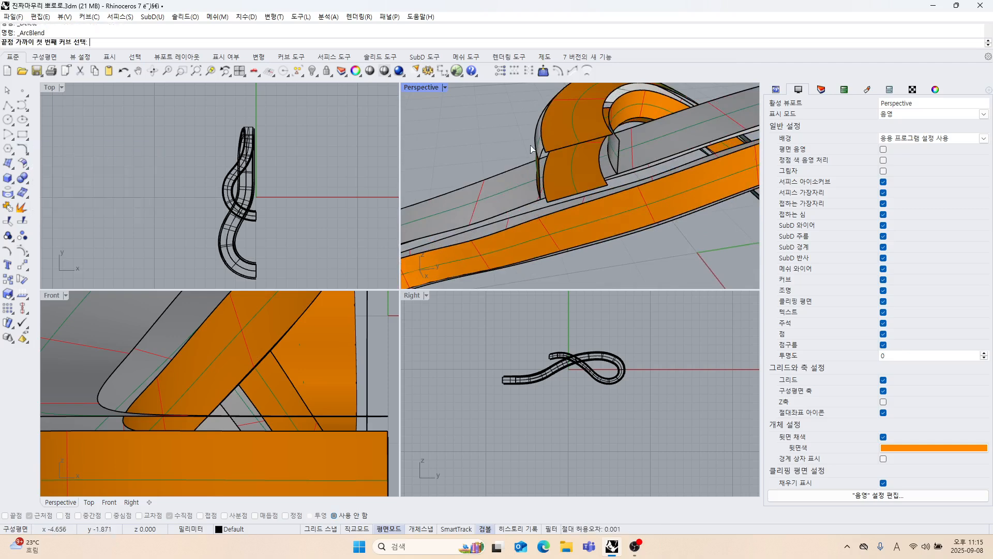
pyautogui.moveTo(533, 182); pyautogui.dragTo(593, 164, button='right')
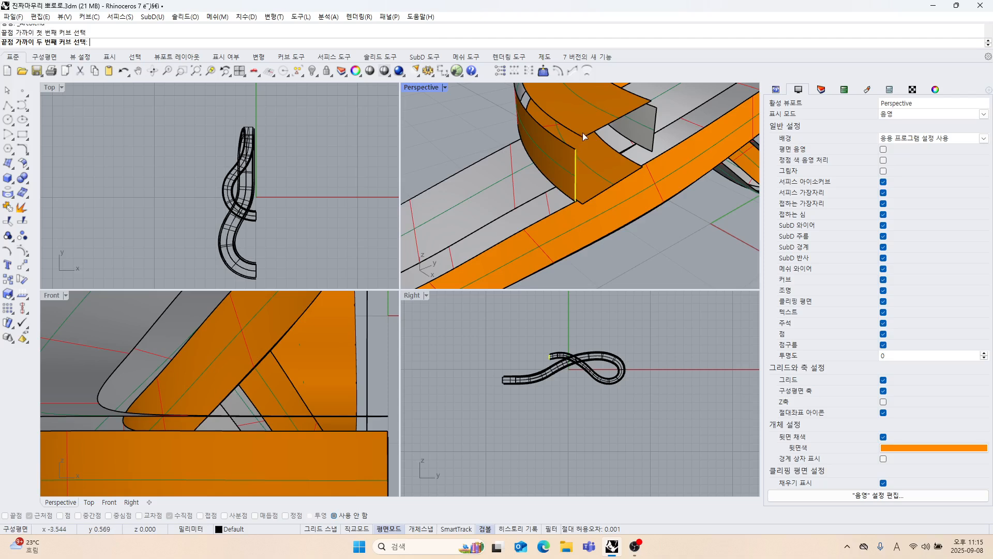
pyautogui.rightClick(611, 182)
pyautogui.moveTo(613, 188); pyautogui.dragTo(571, 151, button='right')
pyautogui.rightClick(569, 159)
pyautogui.click(573, 140)
pyautogui.click(591, 154)
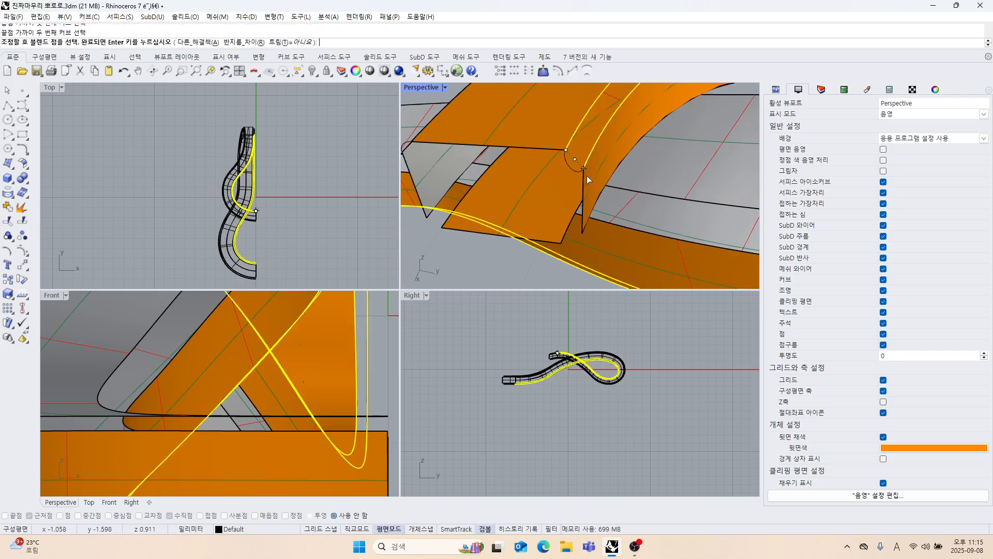
pyautogui.rightClick(588, 205)
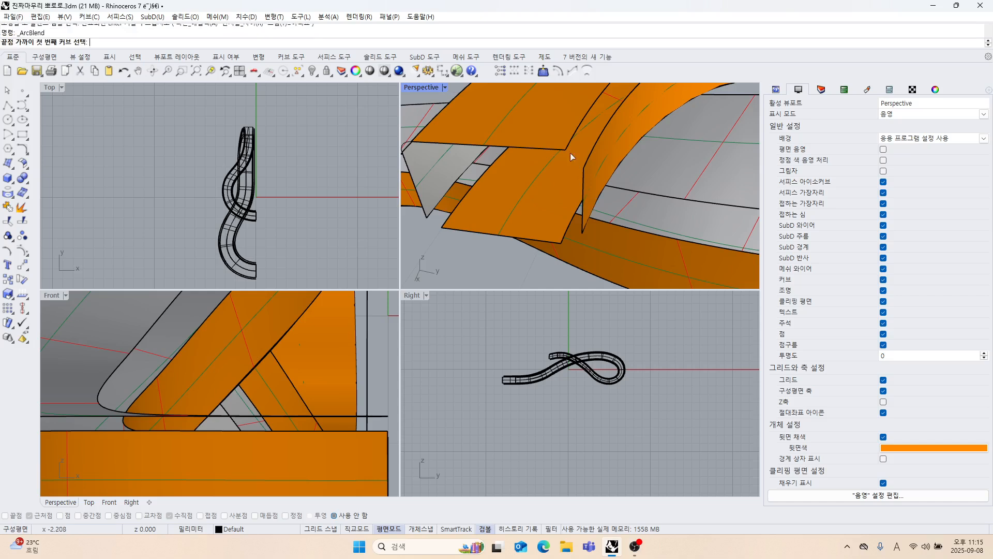
pyautogui.click(554, 146)
pyautogui.press('Escape')
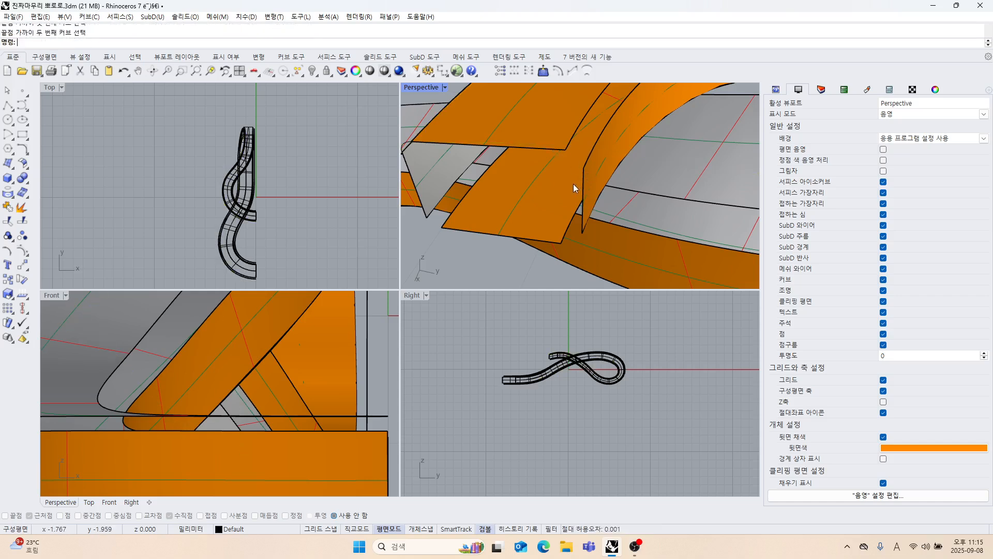
# Create an arc blend between the end edges of the upper face and inner side wall at the curled end.
pyautogui.click(558, 147)
pyautogui.click(584, 177)
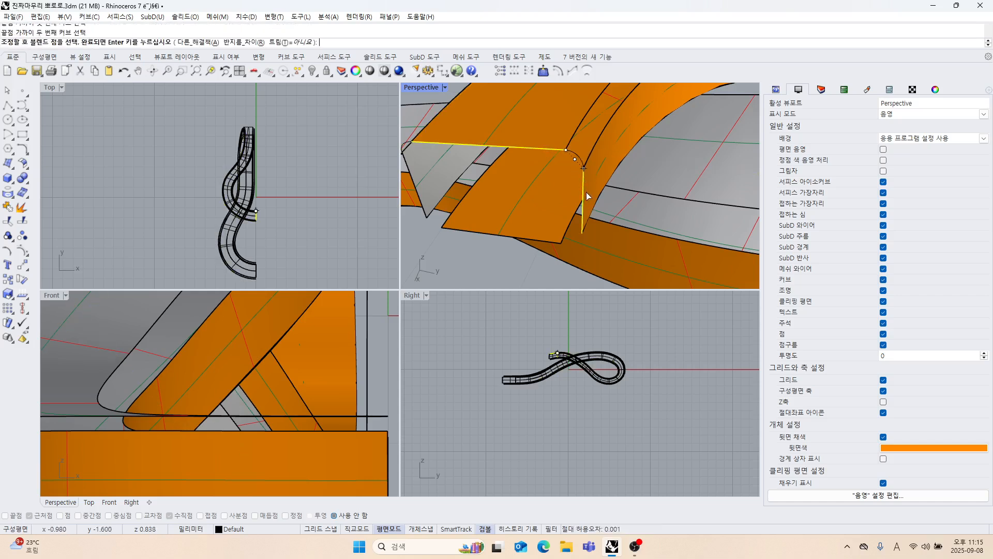
pyautogui.rightClick(581, 207)
pyautogui.scroll(-4, 589, 204)
pyautogui.moveTo(589, 204); pyautogui.dragTo(584, 226, button='right')
# Bridge the two lower corners of the curled end's profile with arc blends between the lower face and side walls.
pyautogui.rightClick(566, 188)
pyautogui.scroll(2, 536, 172)
pyautogui.scroll(3, 537, 206)
pyautogui.click(536, 173)
pyautogui.rightClick(551, 187)
pyautogui.rightClick(570, 222)
pyautogui.rightClick(536, 232)
pyautogui.scroll(-3, 539, 228)
pyautogui.scroll(-4, 548, 206)
pyautogui.scroll(4, 551, 225)
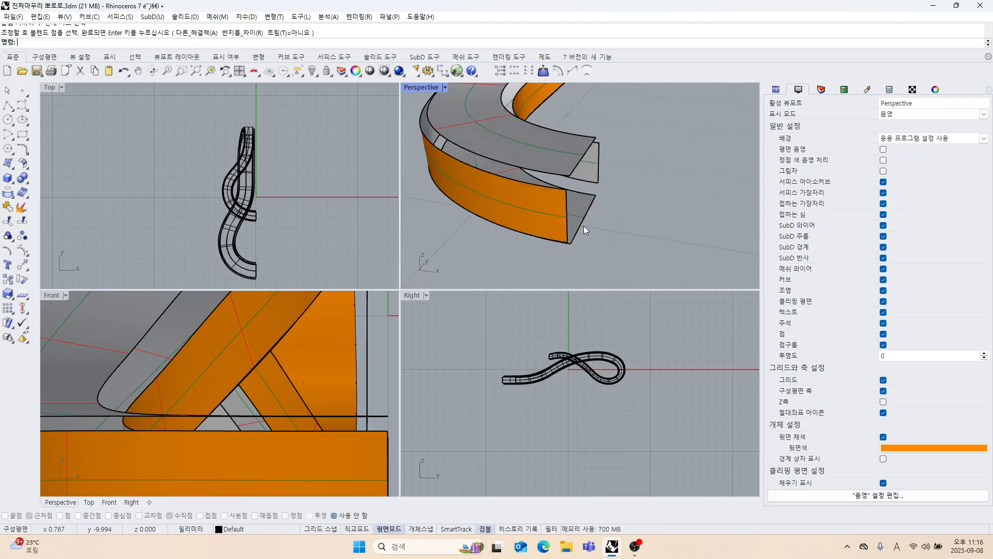
# Create an arc blend between the end edges of the upper face and outer side wall at the strand's opposite end.
pyautogui.rightClick(583, 226)
pyautogui.scroll(5, 565, 180)
pyautogui.click(579, 213)
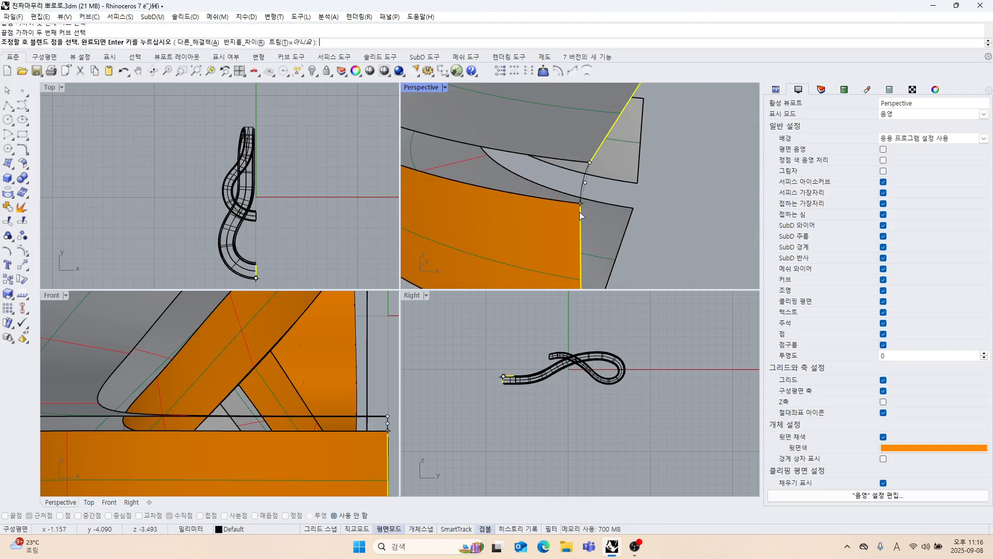
pyautogui.rightClick(623, 236)
pyautogui.scroll(-8, 593, 230)
pyautogui.moveTo(591, 230); pyautogui.dragTo(511, 226, button='right')
pyautogui.keyDown('shift'); pyautogui.moveTo(511, 226); pyautogui.dragTo(589, 233, button='right'); pyautogui.keyUp('shift')
pyautogui.scroll(5, 564, 209)
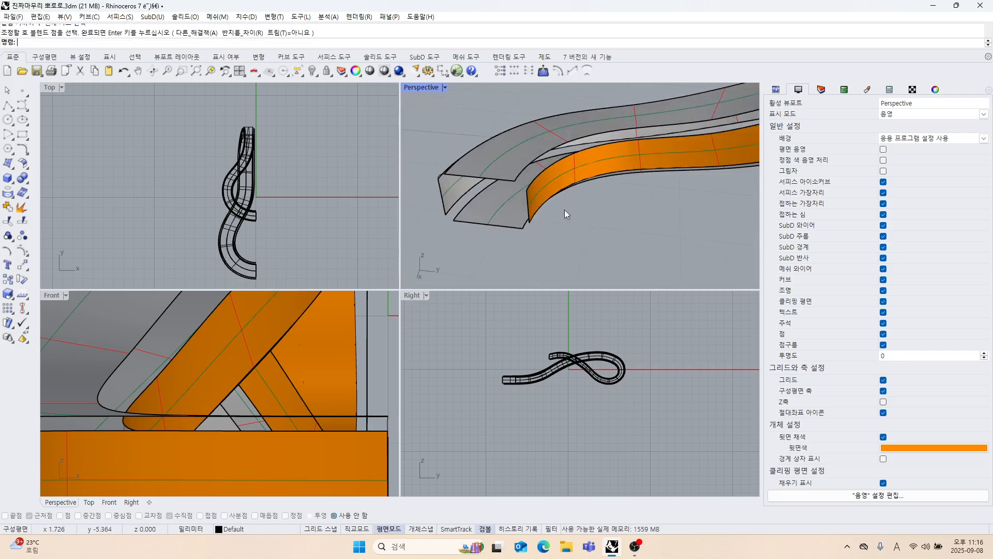
# Create an arc blend between the end edges of the upper face and inner side wall at that opposite end.
pyautogui.press('Return')
pyautogui.click(500, 177)
pyautogui.click(534, 214)
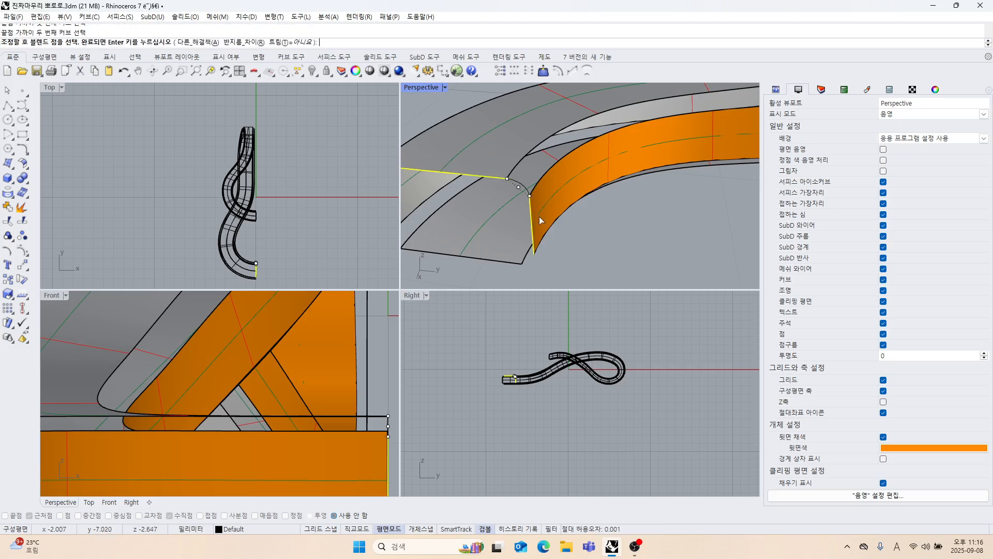
pyautogui.rightClick(562, 230)
pyautogui.scroll(-3, 562, 230)
pyautogui.moveTo(561, 230); pyautogui.dragTo(549, 171, button='right')
pyautogui.scroll(3, 569, 205)
# Bridge the two lower corners of the opposite end's profile with arc blends between the lower face and side walls.
pyautogui.rightClick(564, 200)
pyautogui.click(523, 147)
pyautogui.click(490, 128)
pyautogui.rightClick(519, 175)
pyautogui.rightClick(553, 200)
pyautogui.click(565, 161)
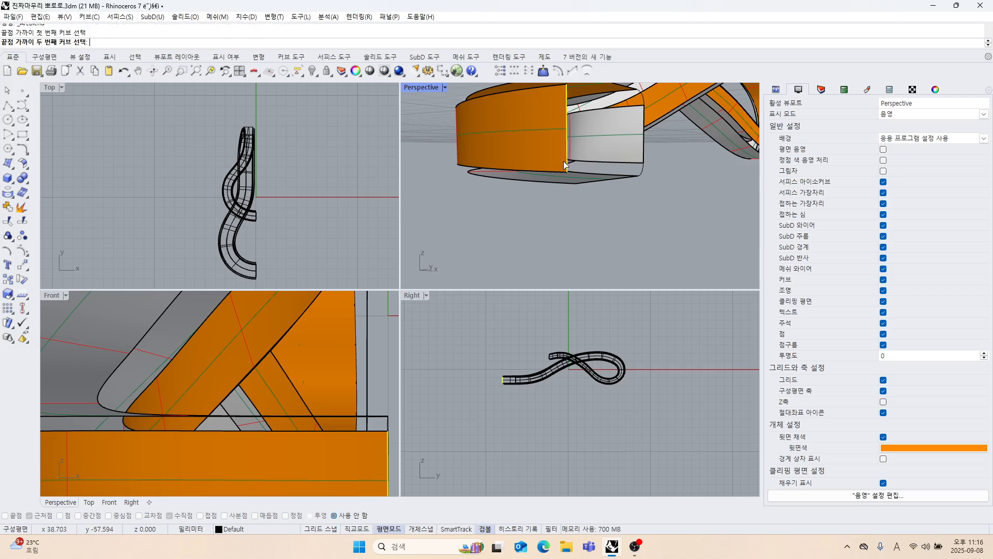
pyautogui.click(578, 185)
pyautogui.rightClick(573, 218)
pyautogui.moveTo(573, 218); pyautogui.dragTo(528, 222, button='right')
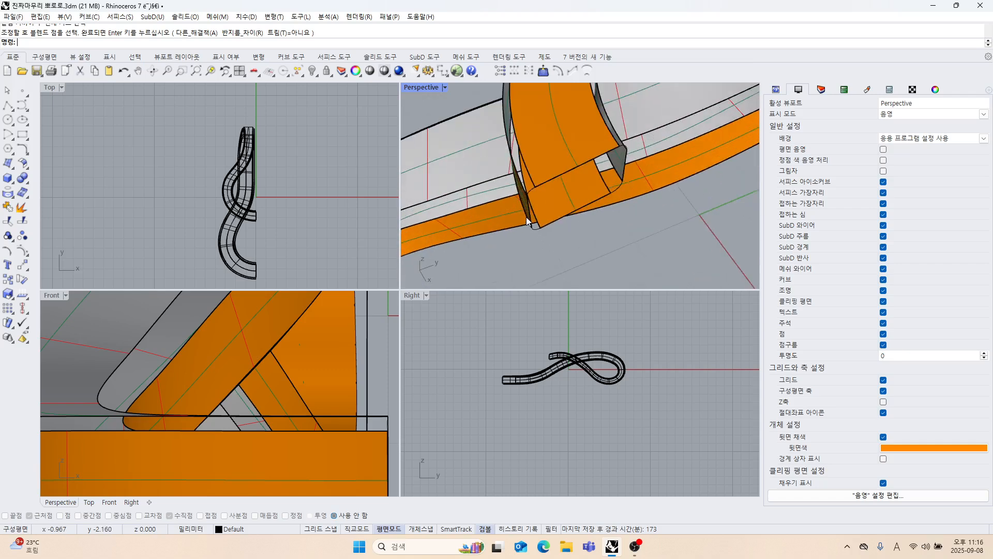
# Maximize the Perspective viewport and examine the corner arcs at the curled end.
pyautogui.scroll(-5, 576, 181)
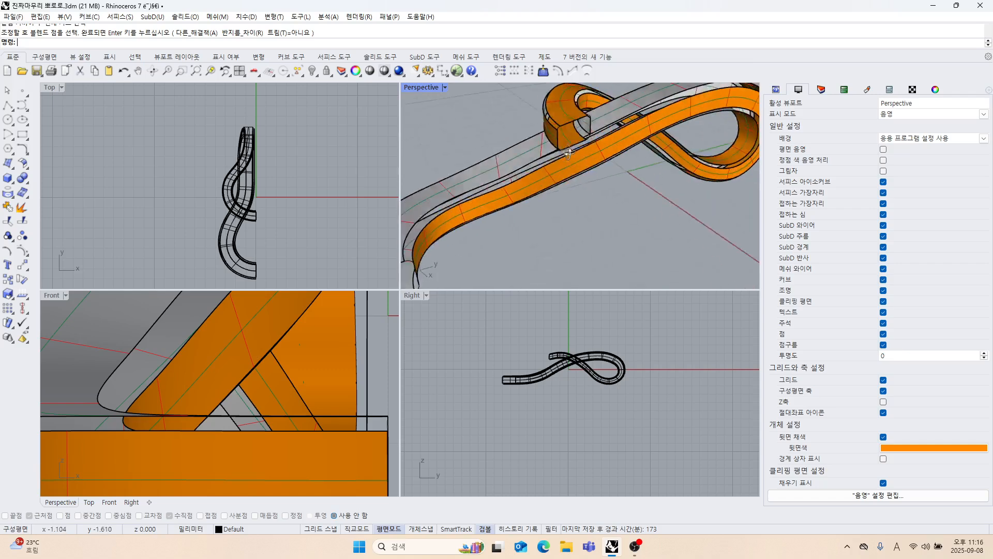
pyautogui.doubleClick(422, 88)
pyautogui.scroll(10, 408, 171)
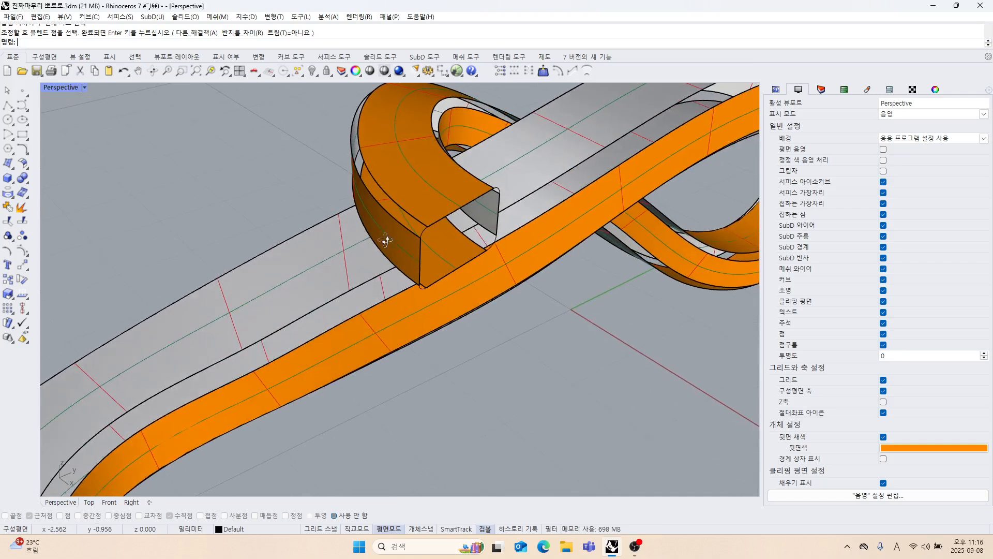
pyautogui.moveTo(399, 247); pyautogui.dragTo(395, 260, button='right')
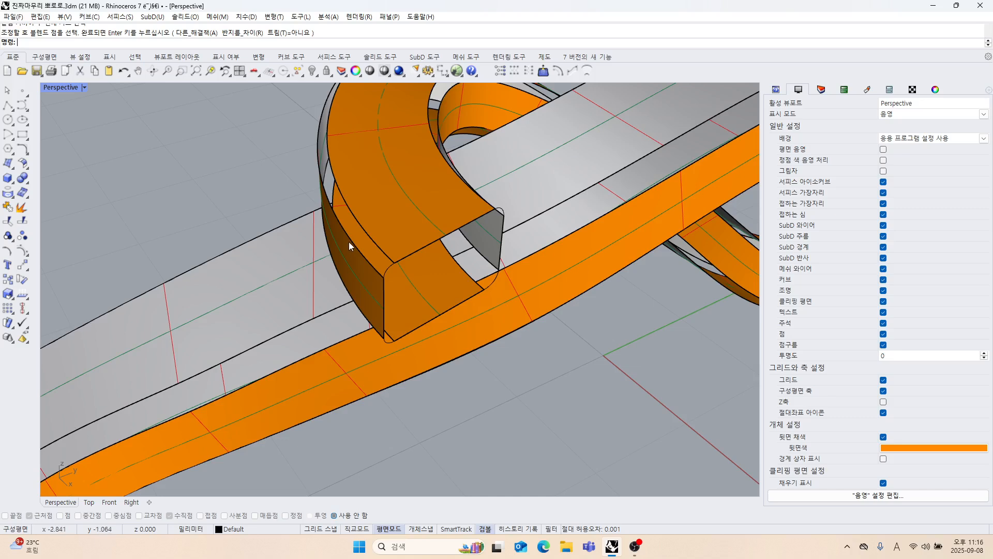
pyautogui.scroll(-5, 348, 241)
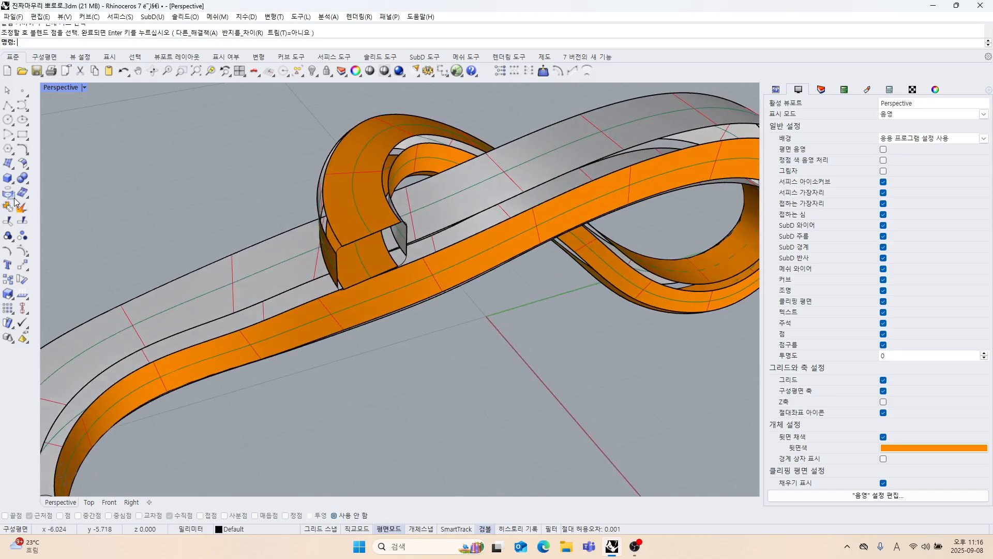
pyautogui.moveTo(198, 219); pyautogui.dragTo(256, 225, button='right')
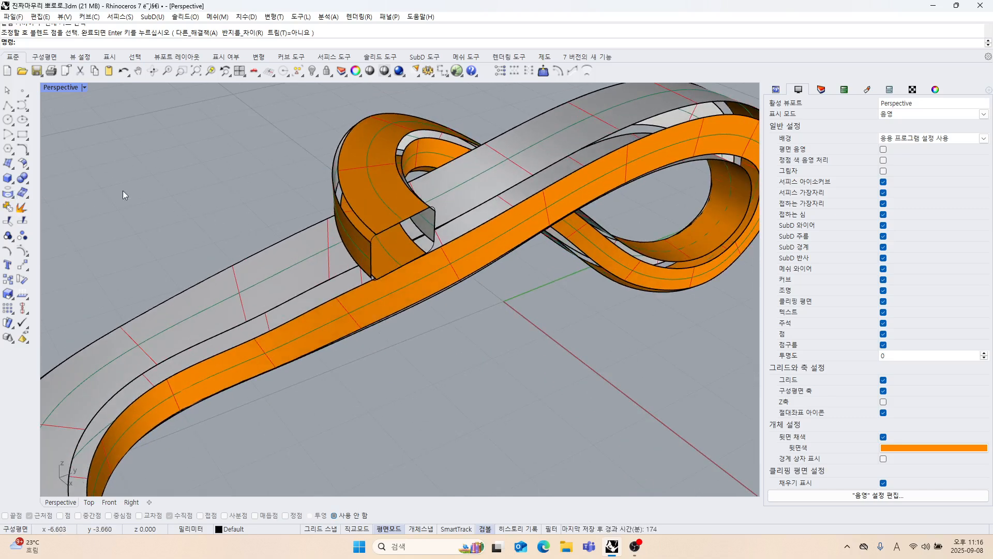
# Sweep a two-rail surface along the outer corner gap from the curled end, using the arcs at both ends as cross sections.
pyautogui.click(8, 164)
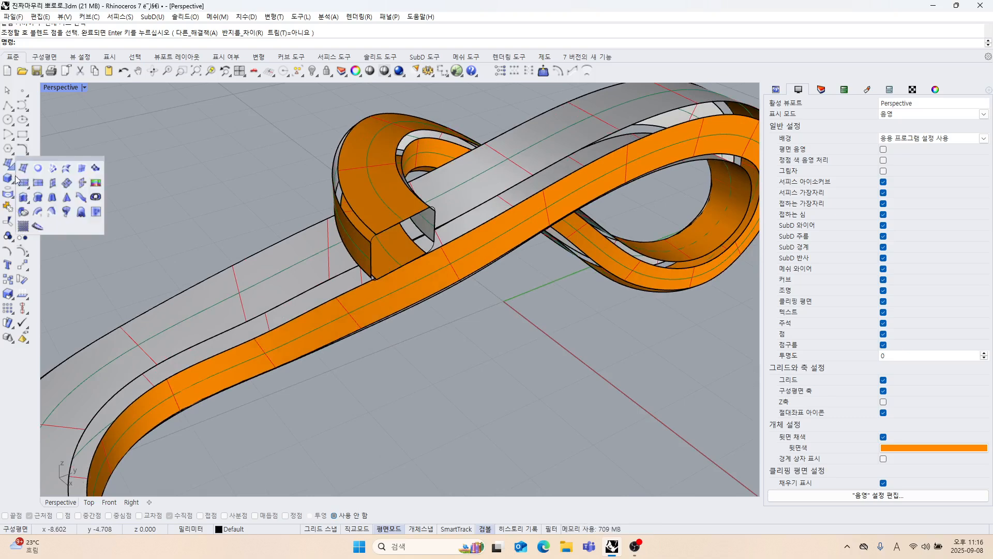
pyautogui.click(52, 215)
pyautogui.scroll(3, 333, 223)
pyautogui.click(330, 225)
pyautogui.click(347, 222)
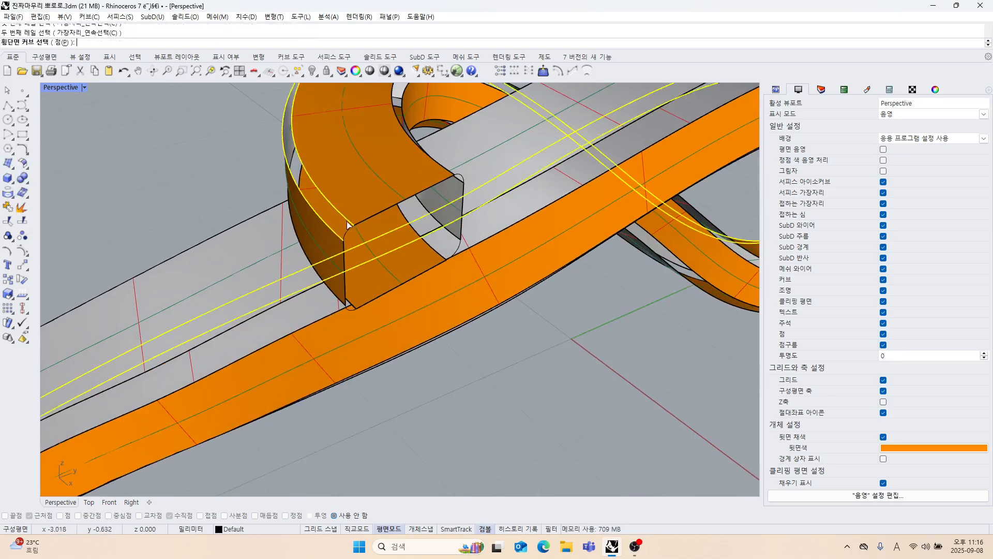
pyautogui.click(349, 229)
pyautogui.scroll(-5, 374, 237)
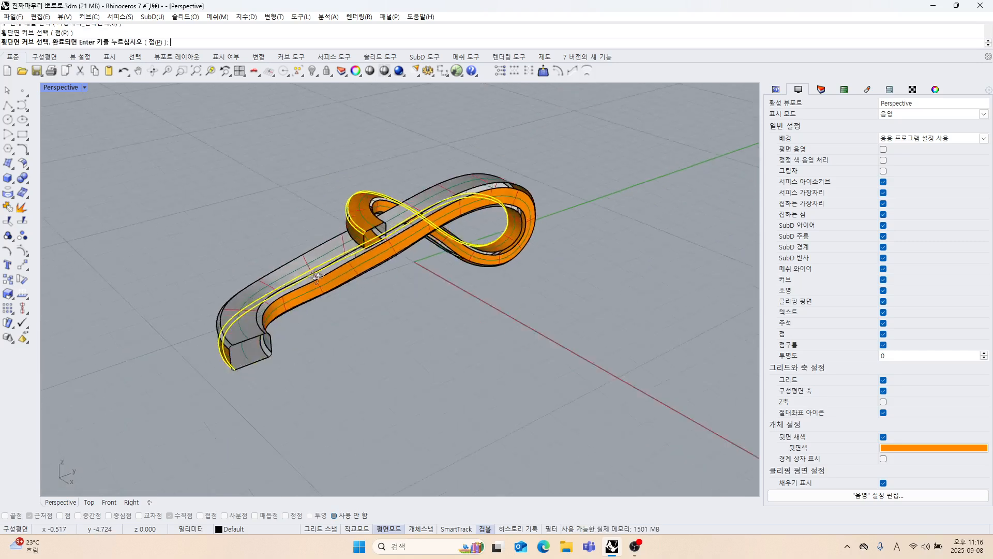
pyautogui.scroll(6, 281, 353)
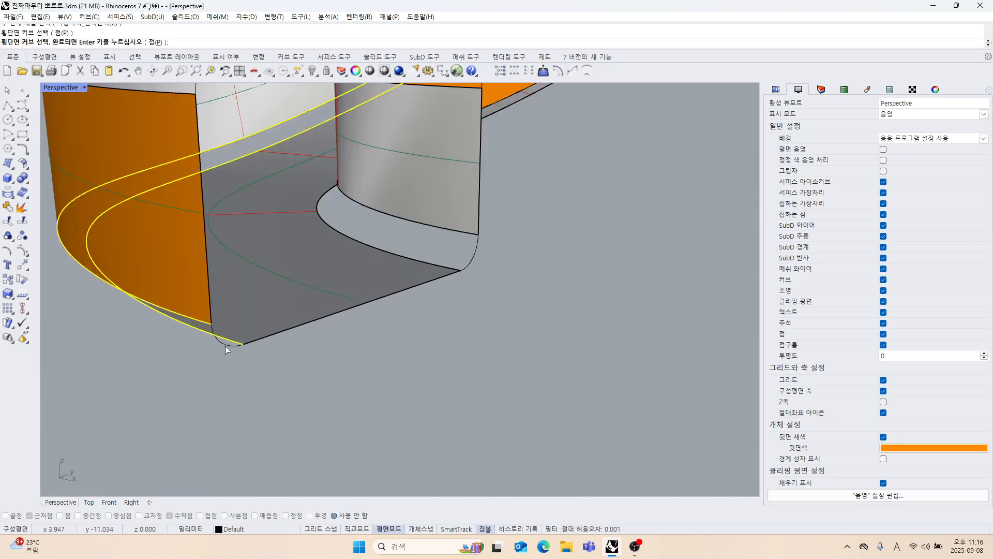
pyautogui.click(225, 346)
pyautogui.rightClick(229, 359)
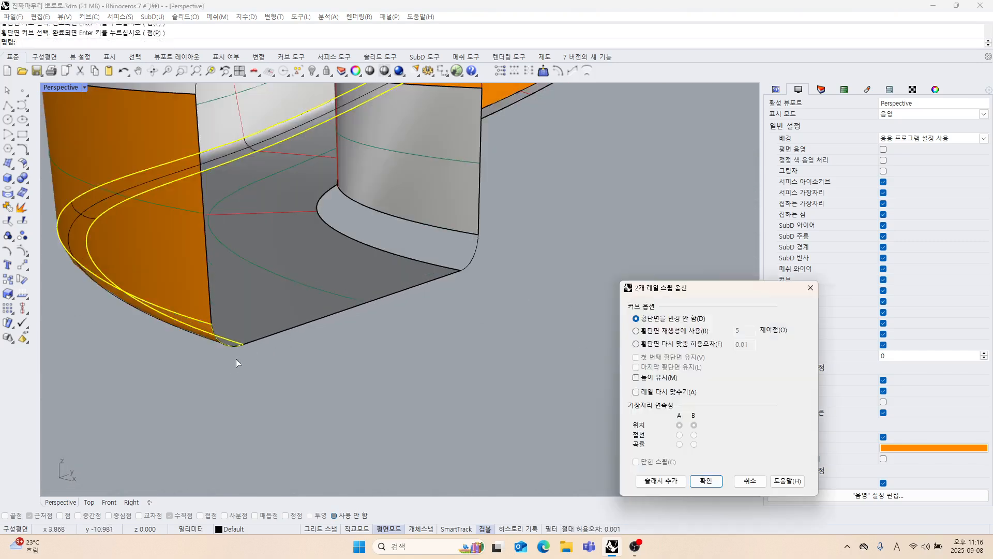
pyautogui.click(716, 487)
pyautogui.scroll(-6, 512, 324)
pyautogui.moveTo(491, 320); pyautogui.dragTo(323, 293, button='right')
pyautogui.rightClick(322, 292)
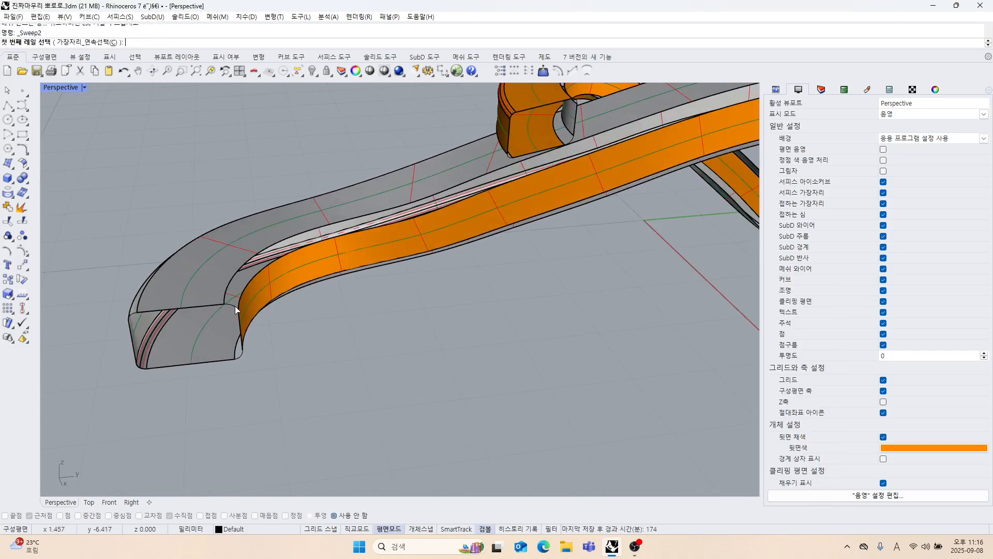
pyautogui.scroll(3, 235, 310)
pyautogui.click(246, 289)
pyautogui.click(230, 302)
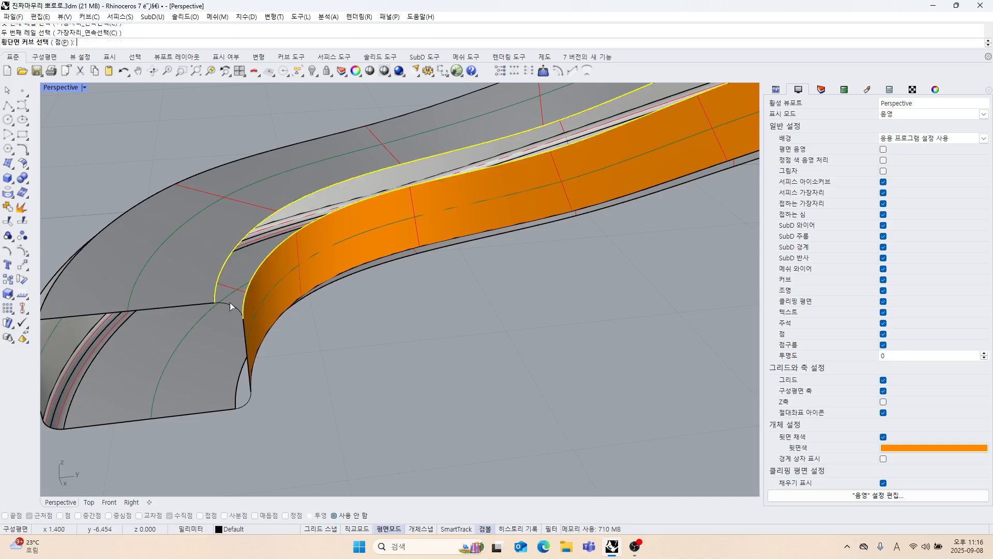
pyautogui.rightClick(321, 331)
pyautogui.click(658, 480)
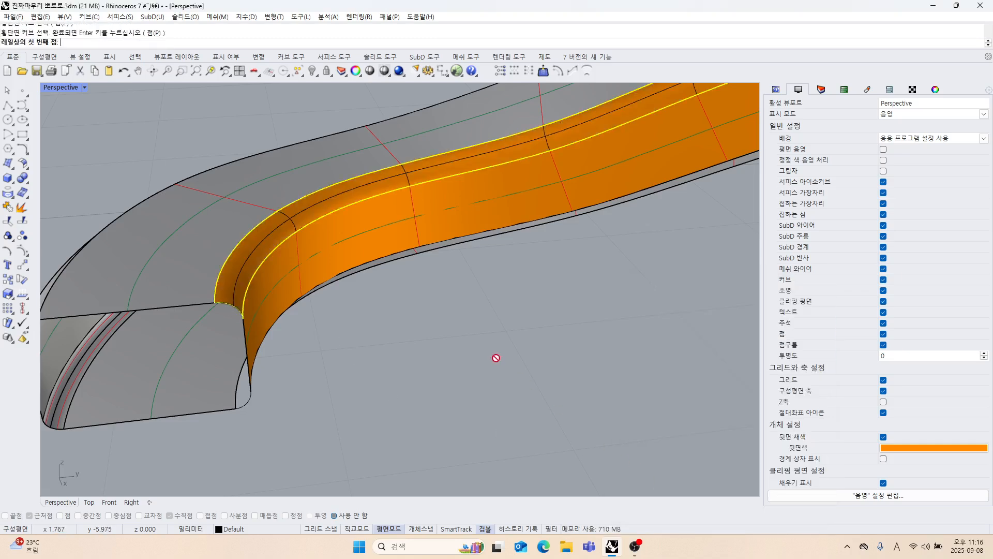
pyautogui.scroll(-5, 495, 357)
pyautogui.moveTo(395, 300); pyautogui.dragTo(293, 351, button='right')
pyautogui.press('Escape')
# Try a two-rail sweep along the inner corner gap using the arcs at both ends as unchanged cross sections.
pyautogui.rightClick(282, 342)
pyautogui.scroll(5, 242, 300)
pyautogui.click(241, 301)
pyautogui.click(241, 322)
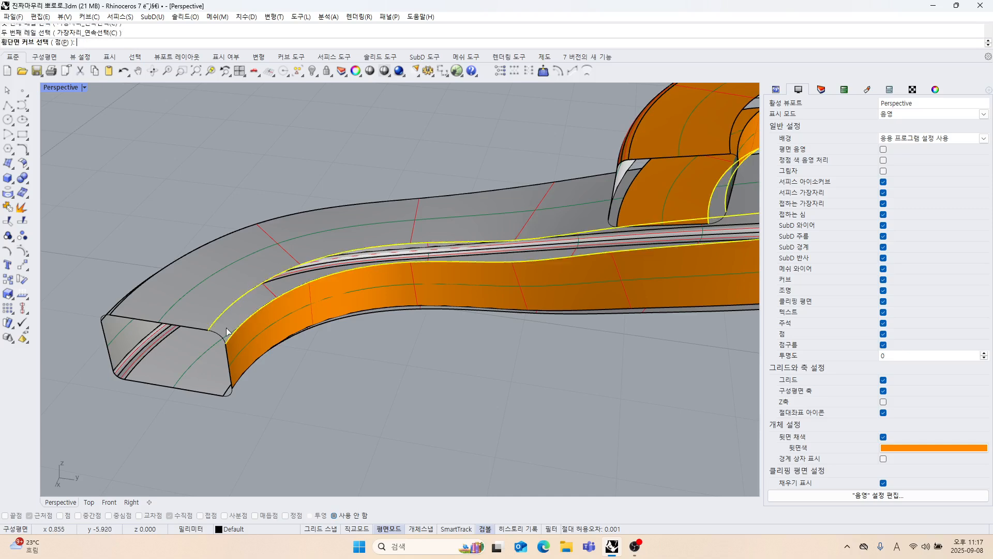
pyautogui.click(227, 332)
pyautogui.scroll(-5, 227, 331)
pyautogui.moveTo(342, 352); pyautogui.dragTo(384, 346, button='right')
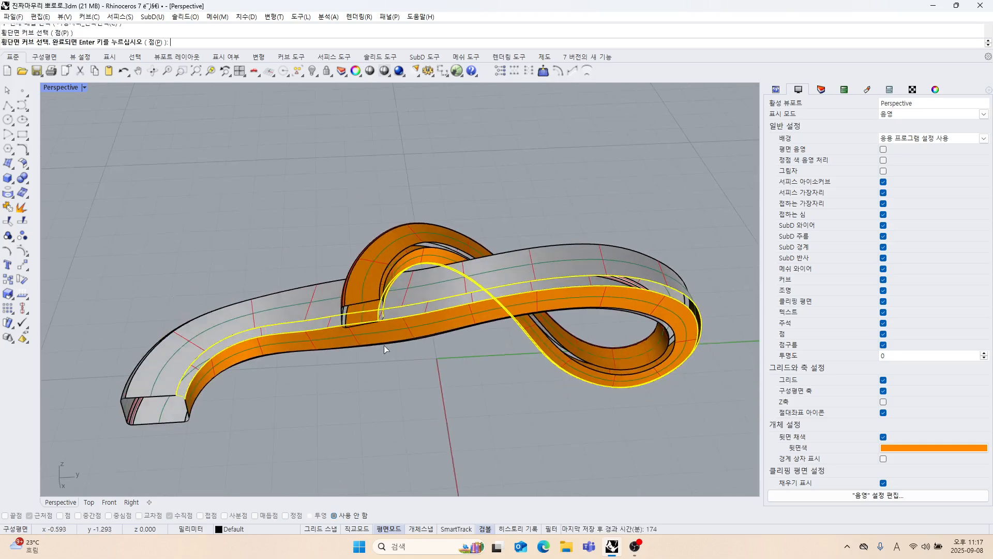
pyautogui.scroll(6, 384, 327)
pyautogui.scroll(3, 381, 302)
pyautogui.click(380, 303)
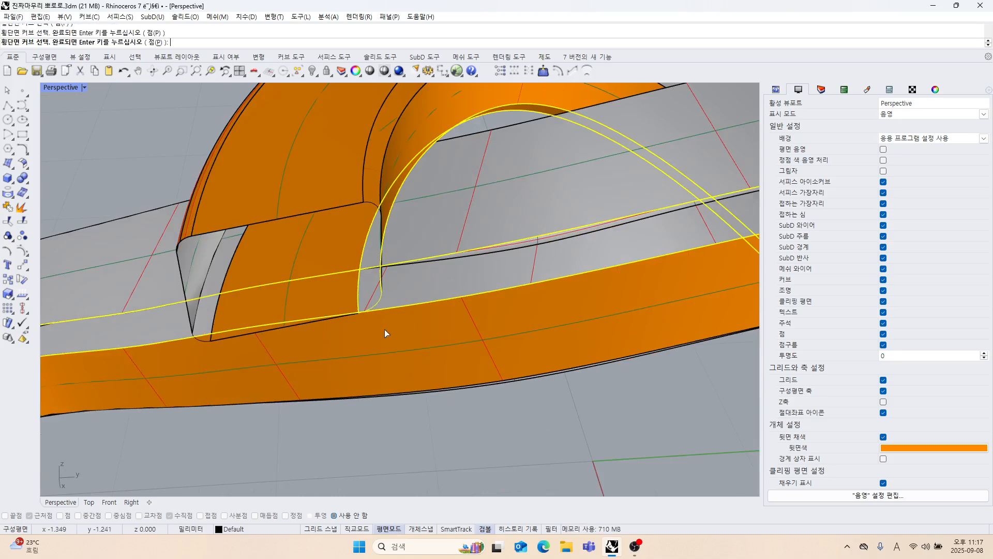
pyautogui.rightClick(388, 356)
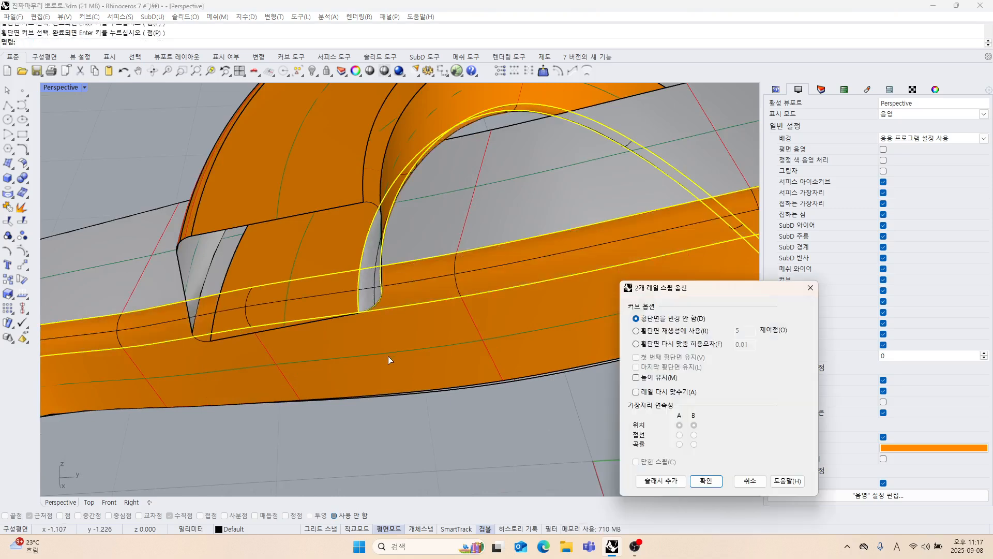
pyautogui.click(703, 485)
# Undo the inner corner's two-rail sweep.
pyautogui.scroll(-5, 435, 343)
pyautogui.moveTo(427, 346)
pyautogui.mouseDown(button='right')
pyautogui.moveTo(402, 305)
pyautogui.moveTo(404, 342)
pyautogui.moveTo(413, 342)
pyautogui.mouseUp(button='right')
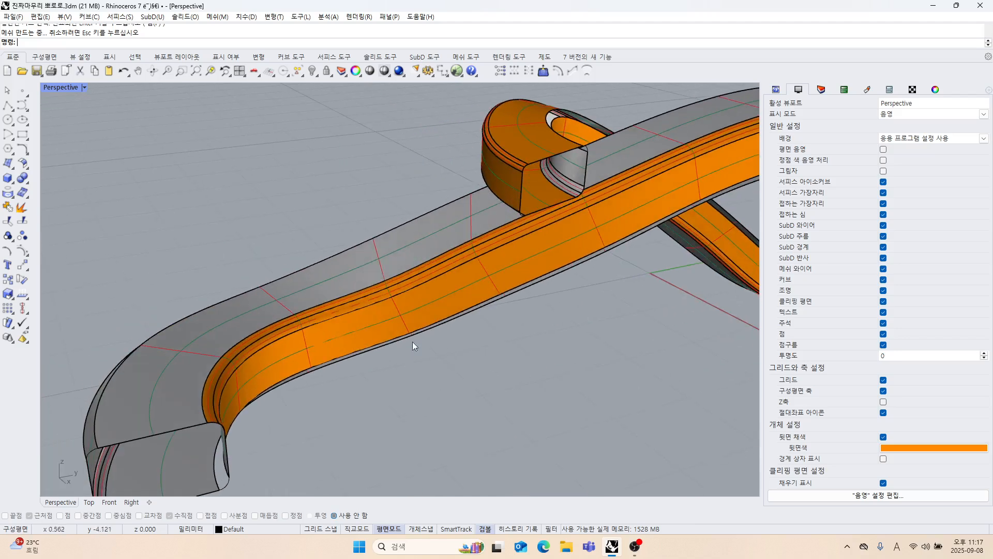
pyautogui.scroll(10, 324, 331)
pyautogui.hotkey('ctrl', 'z')
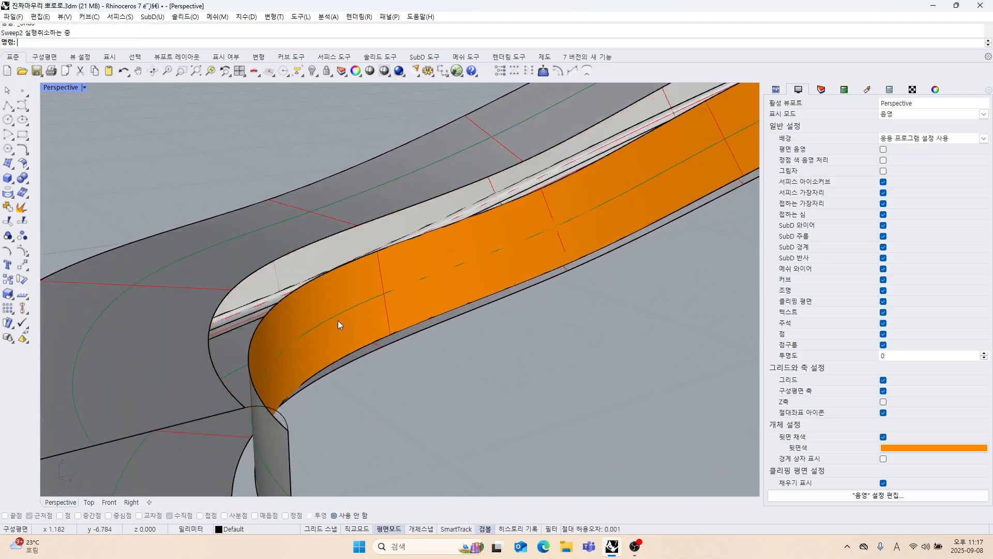
pyautogui.scroll(-10, 337, 322)
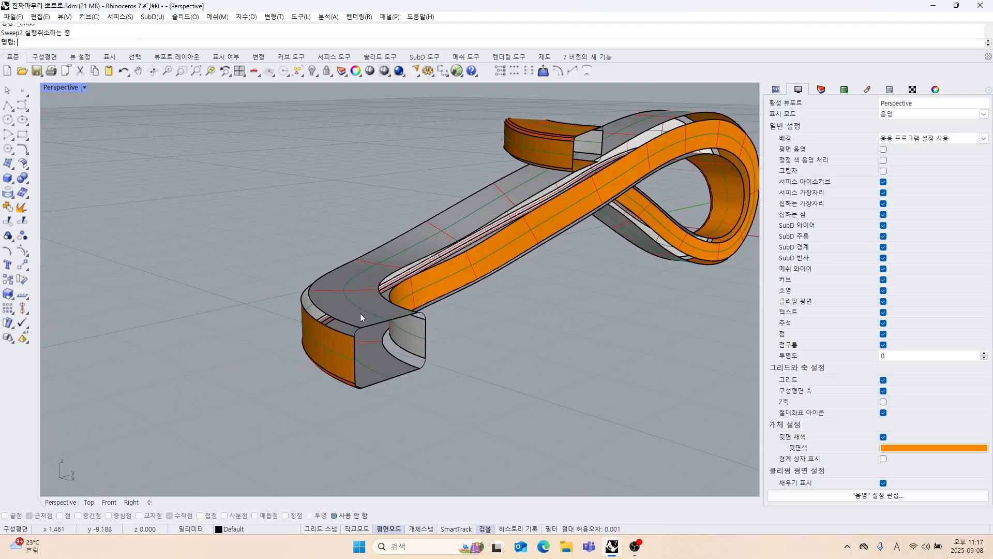
pyautogui.moveTo(360, 312); pyautogui.dragTo(388, 270, button='right')
pyautogui.scroll(-2, 414, 222)
pyautogui.moveTo(414, 221); pyautogui.dragTo(356, 276, button='right')
pyautogui.keyDown('shift'); pyautogui.moveTo(357, 276); pyautogui.dragTo(303, 353, button='right'); pyautogui.keyUp('shift')
pyautogui.scroll(-4, 300, 318)
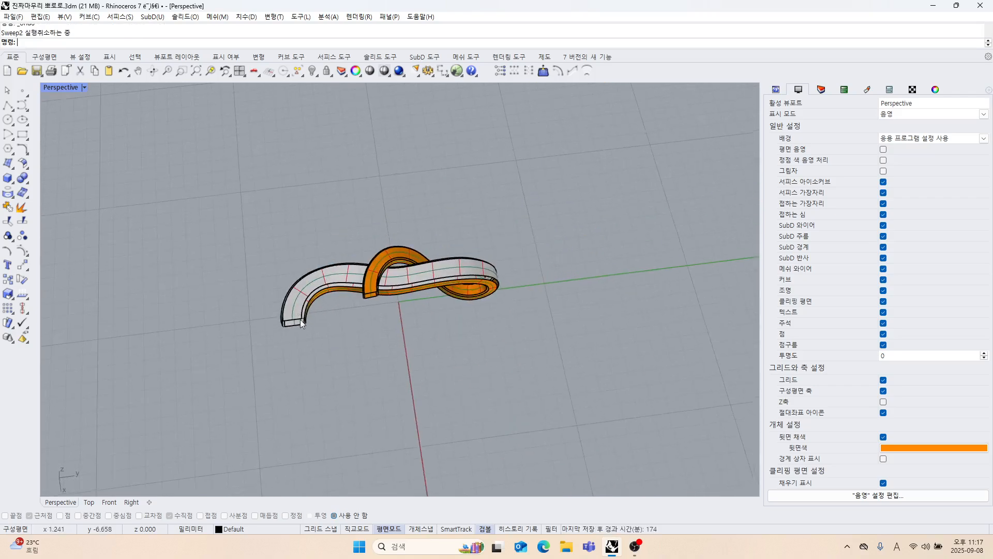
# Rebuild all the corner arc curves at both strand ends with 12 points and degree 3.
pyautogui.click(302, 76)
pyautogui.click(297, 148)
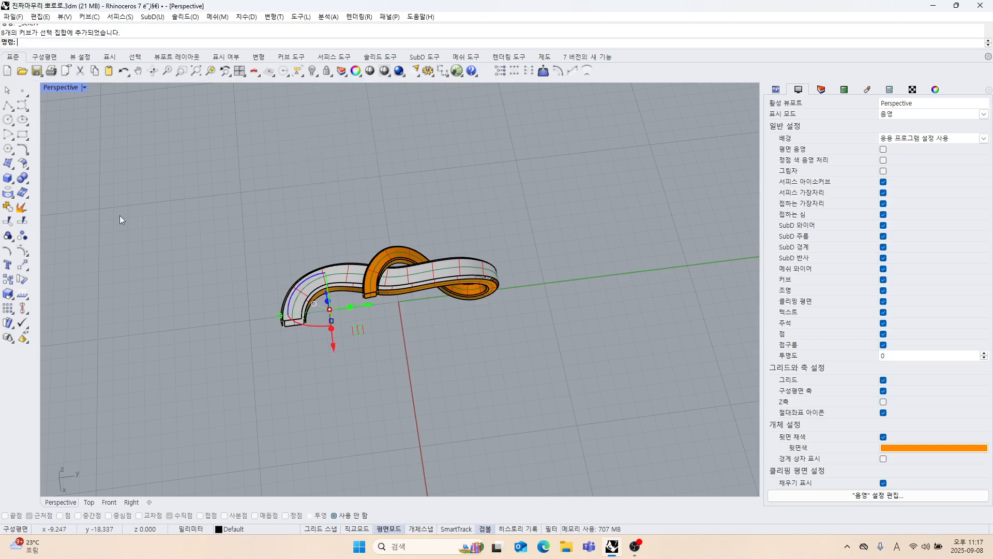
pyautogui.moveTo(241, 280); pyautogui.dragTo(401, 272, button='right')
pyautogui.scroll(6, 402, 272)
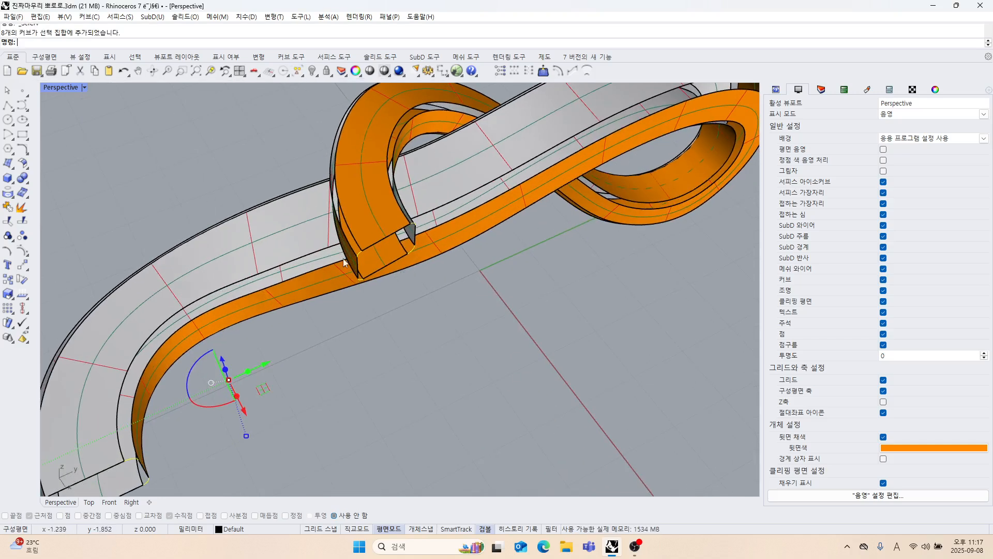
pyautogui.click(24, 151)
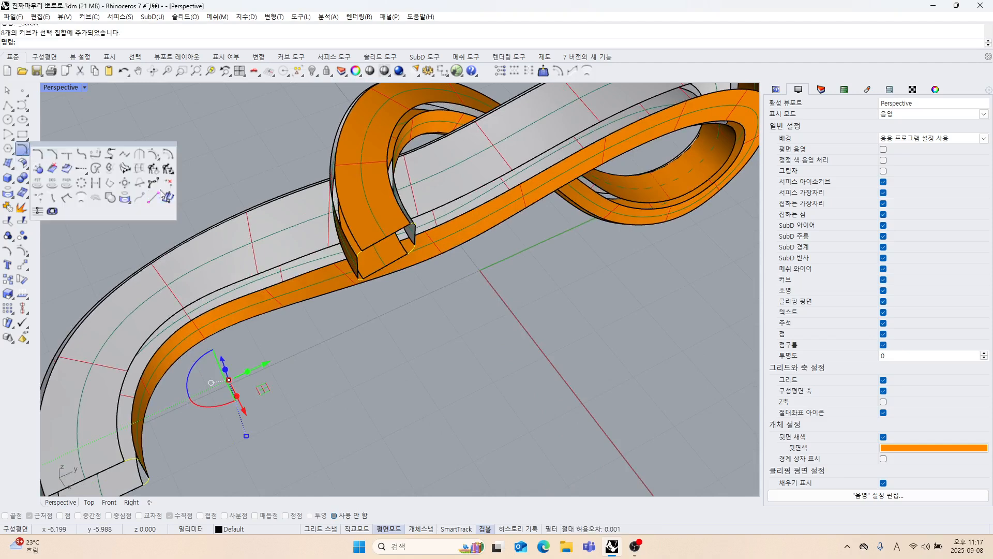
pyautogui.click(153, 169)
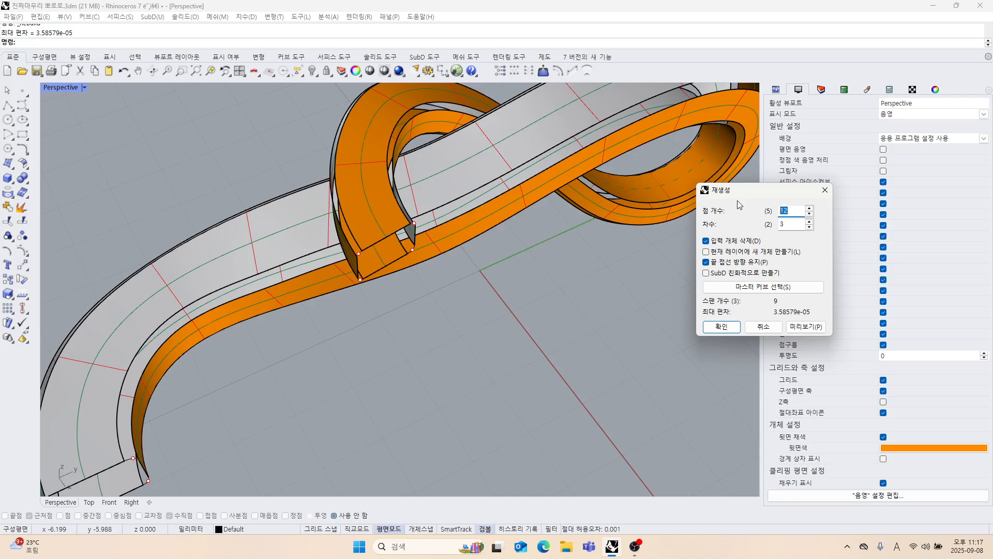
pyautogui.click(720, 327)
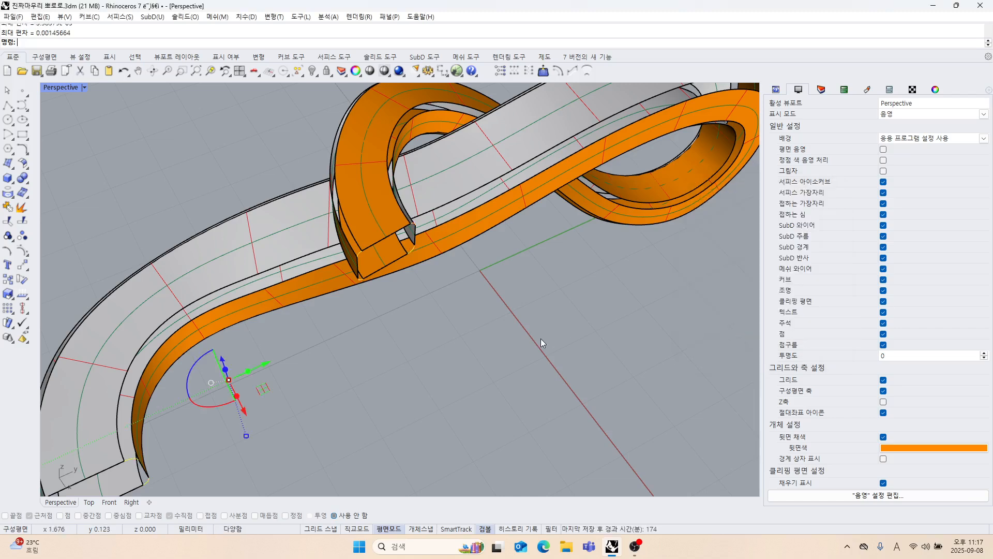
# Sweep a two-rail surface along the curled end's upper outer corner gap, using the arcs at both ends as unchanged cross sections.
pyautogui.moveTo(376, 268); pyautogui.dragTo(297, 242, button='right')
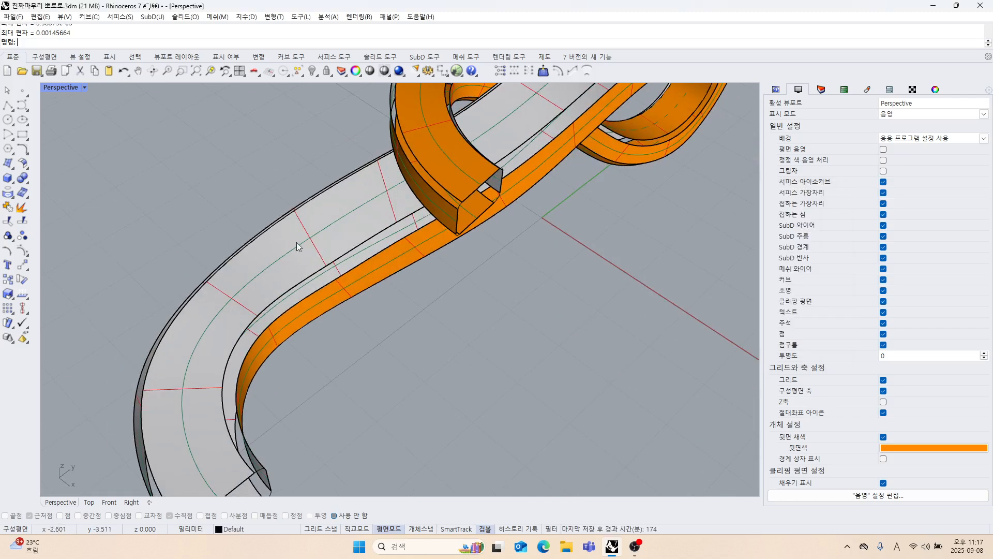
pyautogui.click(14, 172)
pyautogui.click(57, 211)
pyautogui.scroll(4, 446, 202)
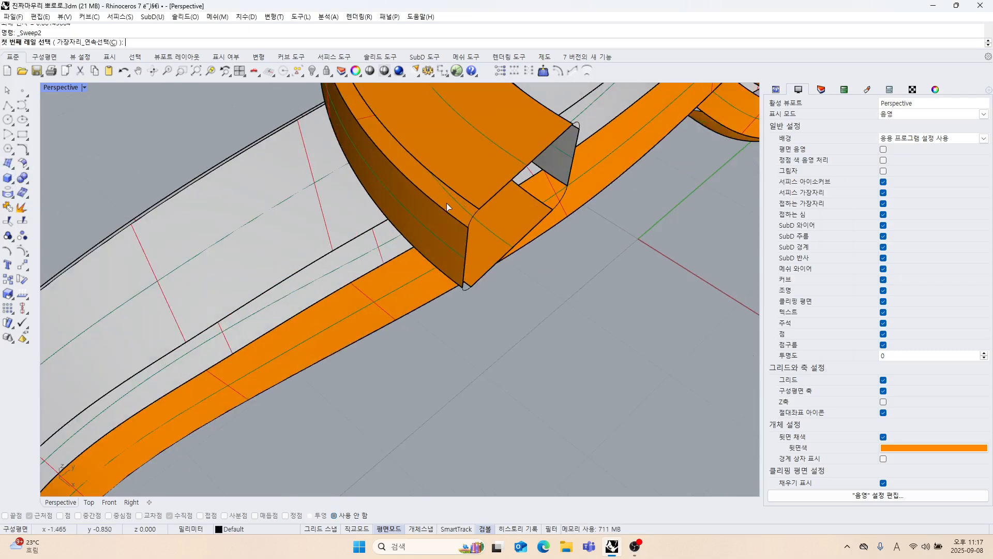
pyautogui.click(451, 204)
pyautogui.click(458, 198)
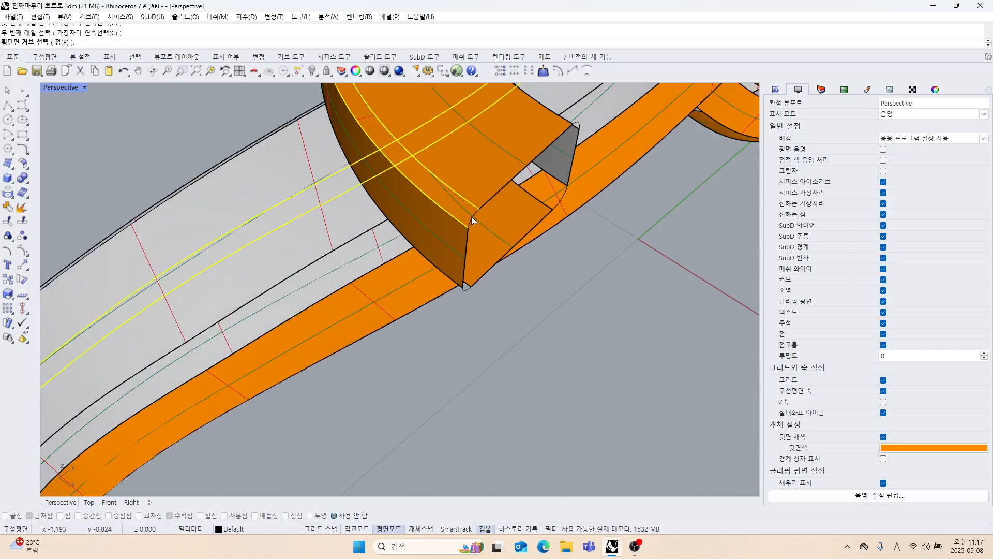
pyautogui.click(471, 217)
pyautogui.scroll(-8, 424, 250)
pyautogui.keyDown('shift'); pyautogui.moveTo(352, 370); pyautogui.dragTo(331, 298, button='right'); pyautogui.keyUp('shift')
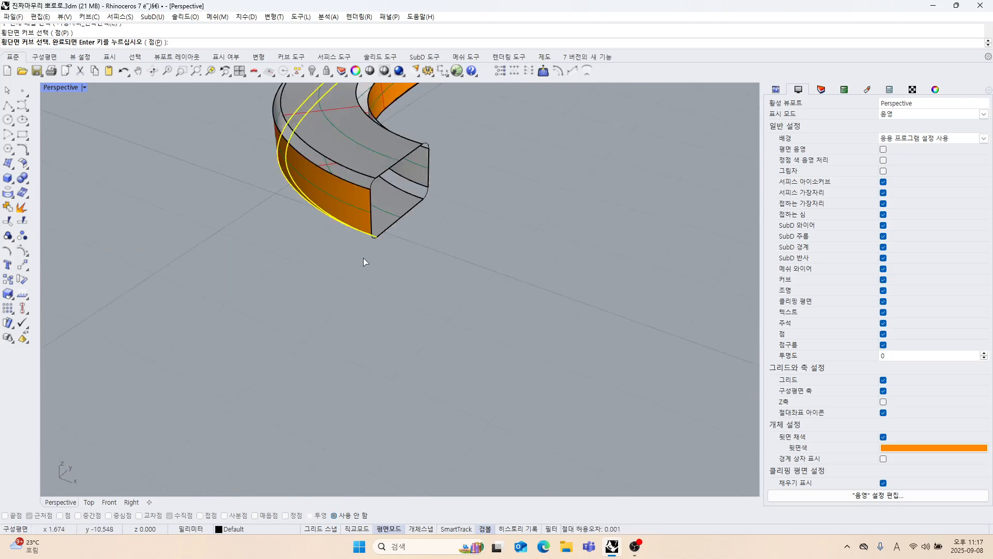
pyautogui.scroll(3, 376, 239)
pyautogui.press('Return')
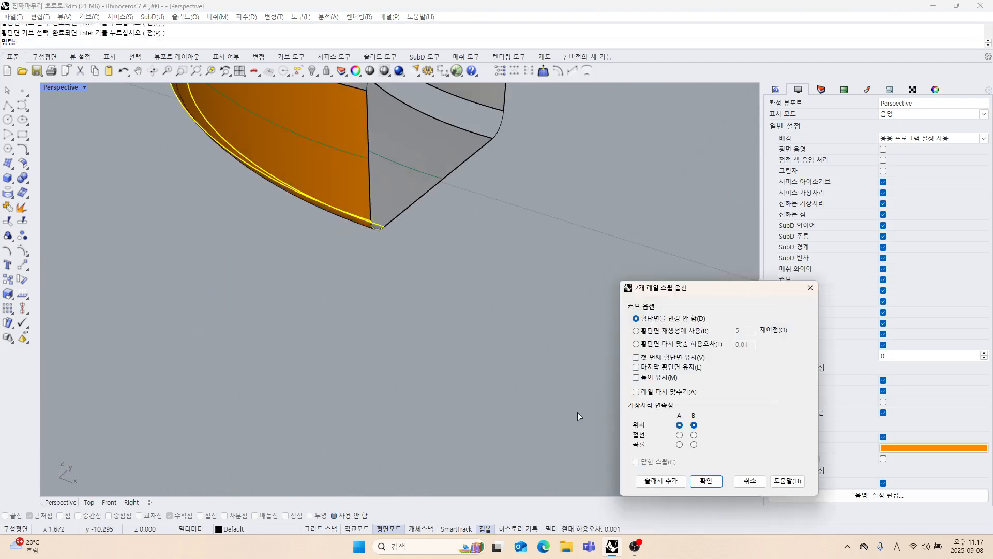
pyautogui.click(699, 476)
# Sweep a two-rail surface along the open straight end's upper outer corner gap, using the arcs at both ends as unchanged cross sections.
pyautogui.scroll(-5, 445, 259)
pyautogui.moveTo(440, 222); pyautogui.dragTo(470, 222, button='right')
pyautogui.press('Return')
pyautogui.click(326, 296)
pyautogui.click(340, 283)
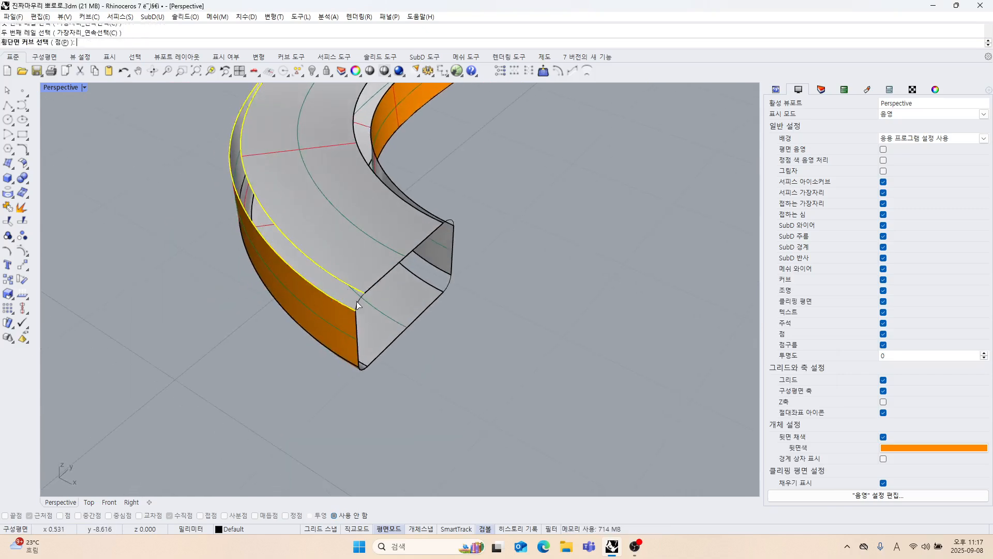
pyautogui.click(357, 302)
pyautogui.scroll(-8, 356, 303)
pyautogui.moveTo(357, 304); pyautogui.dragTo(331, 310, button='right')
pyautogui.keyDown('shift'); pyautogui.moveTo(331, 310); pyautogui.dragTo(410, 337, button='right'); pyautogui.keyUp('shift')
pyautogui.scroll(15, 369, 250)
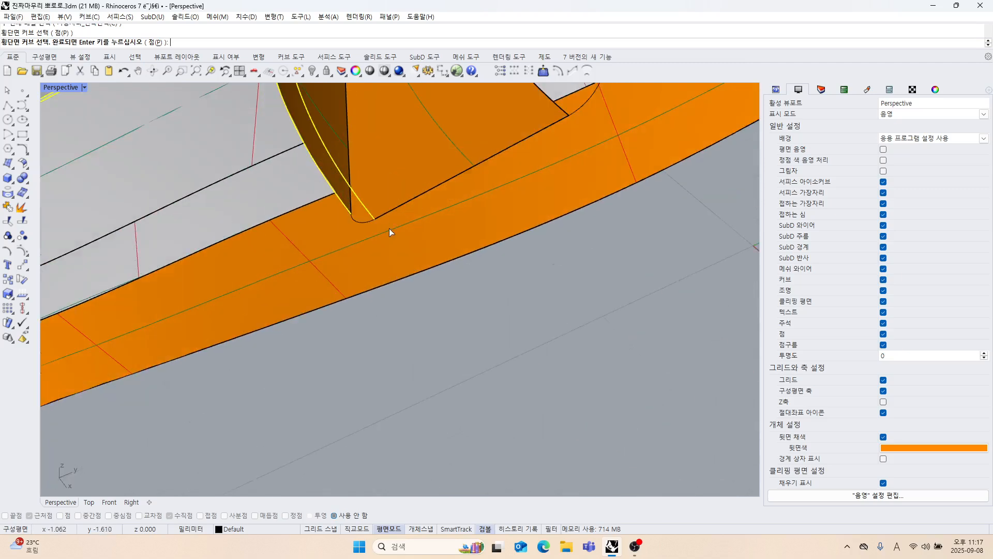
pyautogui.click(362, 221)
pyautogui.press('Return')
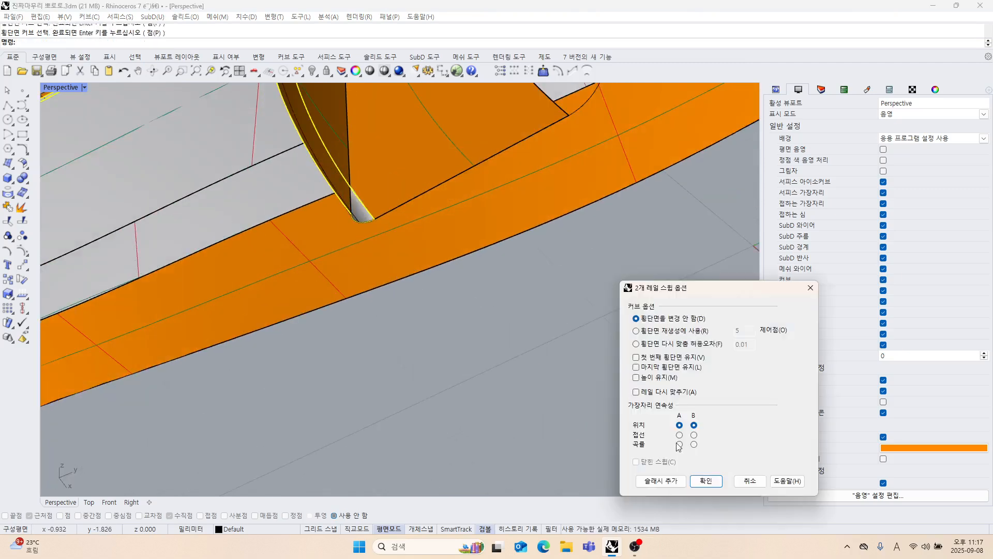
pyautogui.click(705, 477)
# Sweep a two-rail surface along the gap at the straight end's lower inner corner, with the end arcs as unchanged cross sections.
pyautogui.scroll(-8, 497, 354)
pyautogui.moveTo(497, 355); pyautogui.dragTo(281, 293, button='right')
pyautogui.scroll(5, 308, 271)
pyautogui.press('Return')
pyautogui.click(314, 234)
pyautogui.click(327, 245)
pyautogui.scroll(-6, 318, 268)
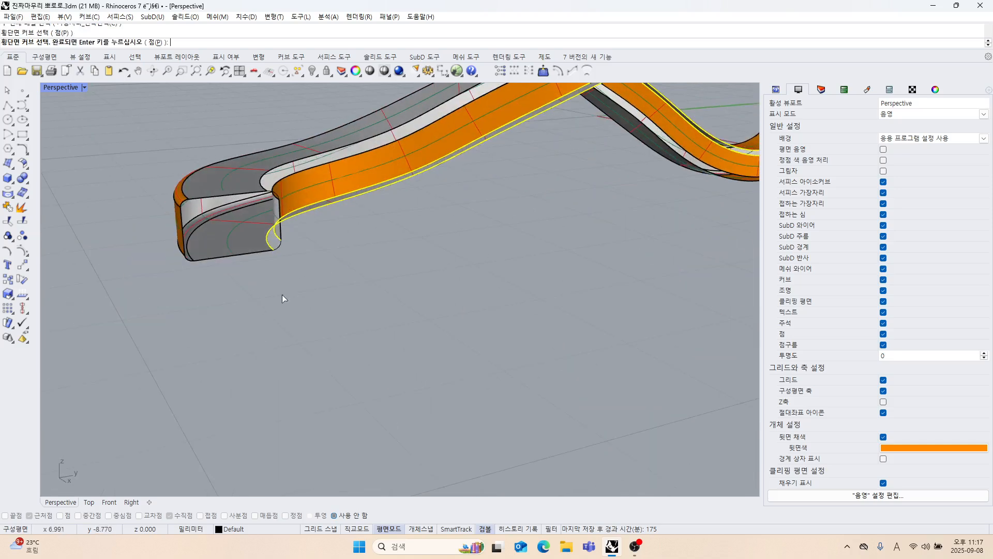
pyautogui.scroll(6, 282, 253)
pyautogui.click(293, 220)
pyautogui.press('Return')
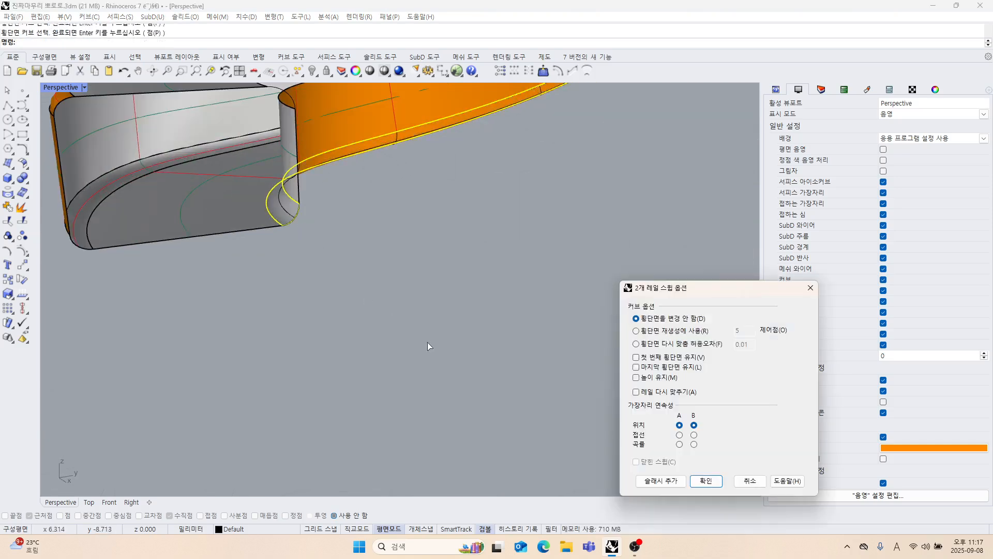
pyautogui.click(698, 485)
# Close the straight end's upper inner corner gap with a two-rail sweep, using the end arcs as unchanged cross sections.
pyautogui.scroll(-9, 458, 284)
pyautogui.moveTo(457, 284); pyautogui.dragTo(392, 297, button='right')
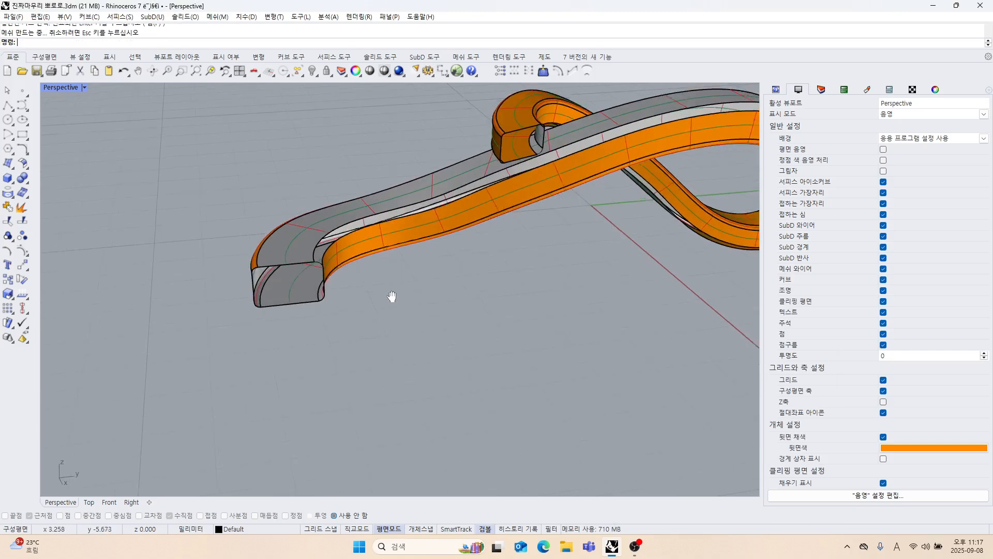
pyautogui.scroll(6, 321, 294)
pyautogui.press('Return')
pyautogui.click(328, 185)
pyautogui.click(343, 192)
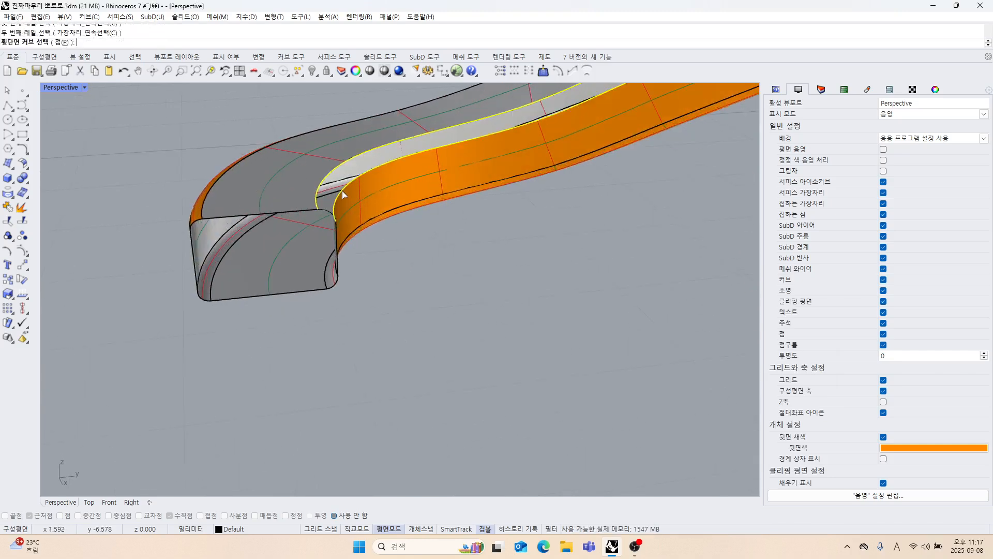
pyautogui.click(326, 208)
pyautogui.scroll(-8, 373, 235)
pyautogui.moveTo(389, 236); pyautogui.dragTo(335, 282, button='right')
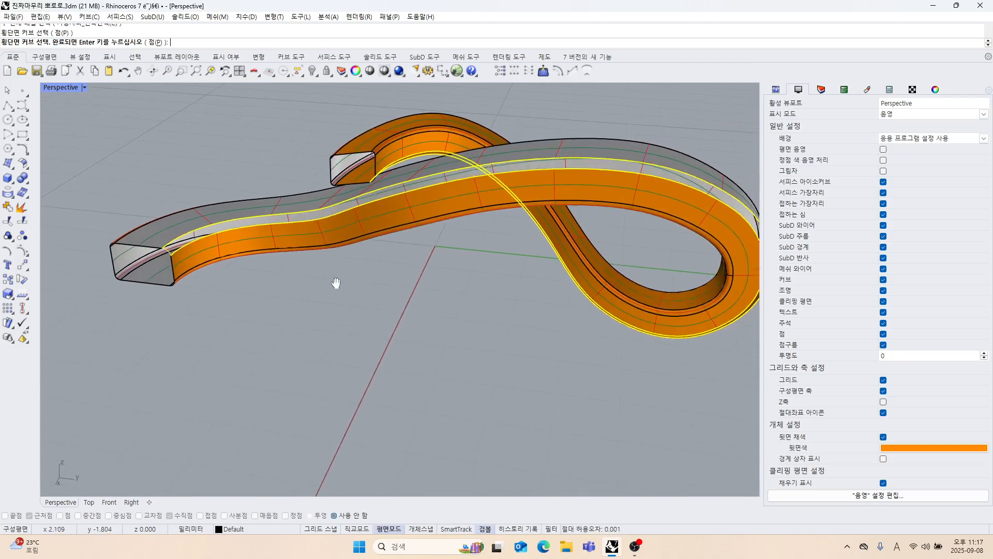
pyautogui.scroll(6, 372, 192)
pyautogui.scroll(3, 383, 176)
pyautogui.click(386, 151)
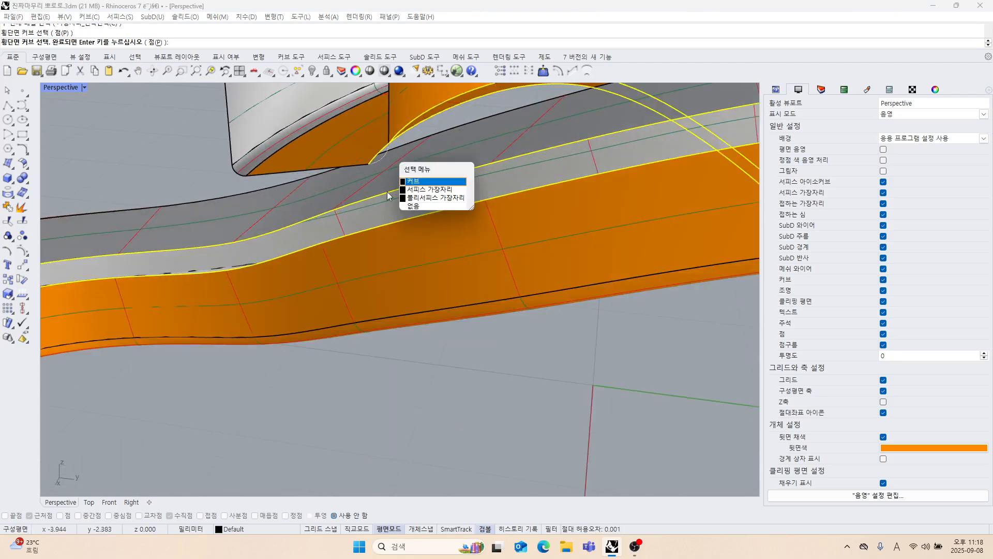
pyautogui.click(402, 189)
pyautogui.rightClick(398, 255)
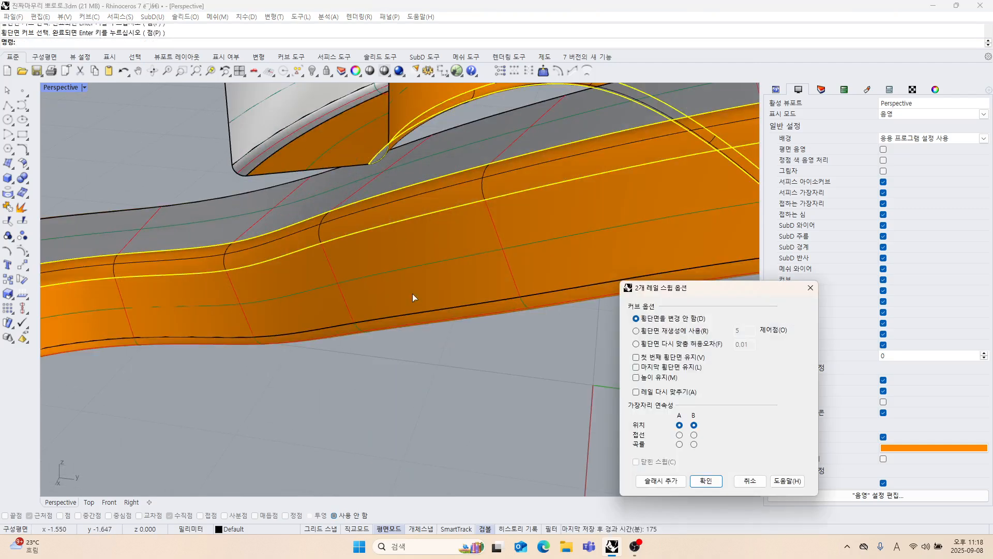
pyautogui.click(704, 484)
pyautogui.scroll(-10, 470, 228)
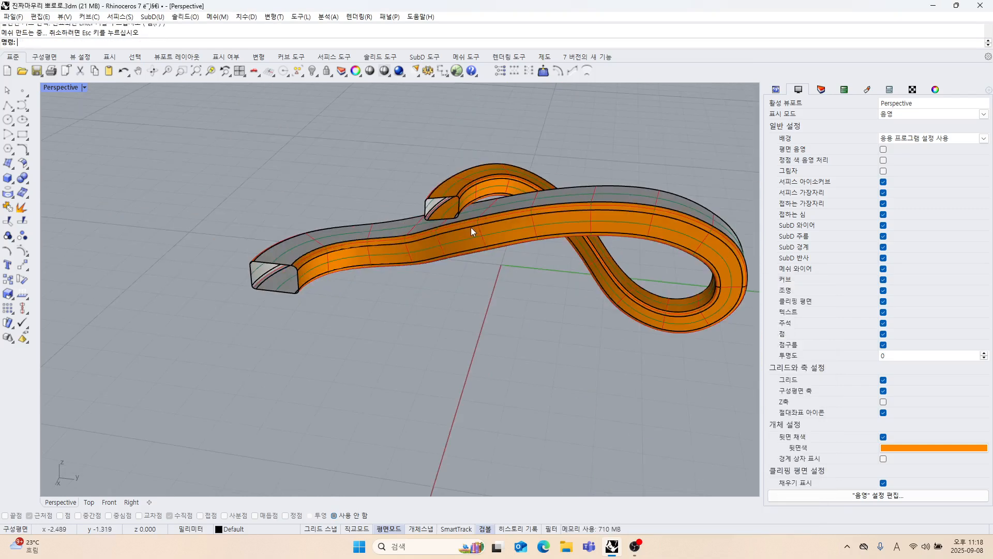
# Mirror the whole strand with its curves in the Top view across the vertical axis through the origin (0).
pyautogui.moveTo(300, 171); pyautogui.dragTo(684, 410)
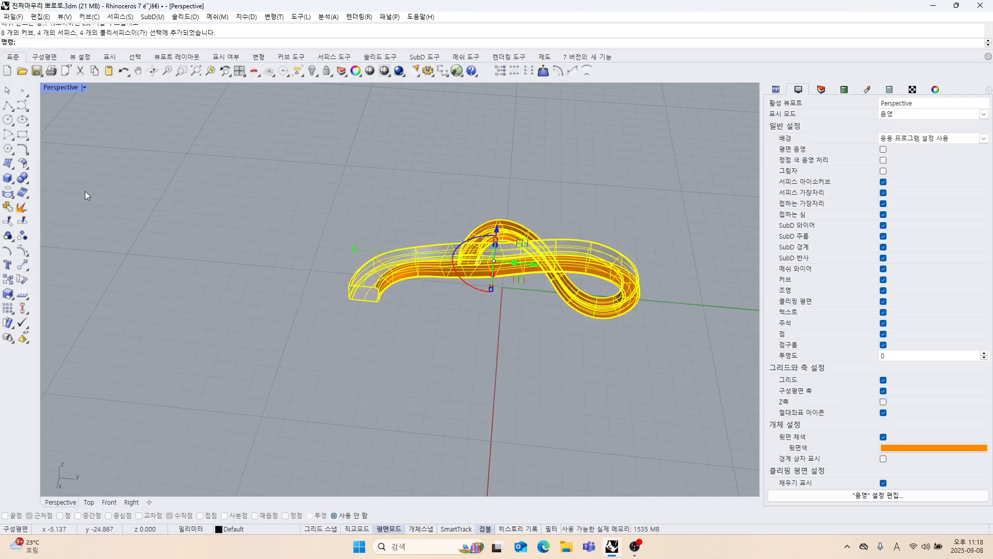
pyautogui.doubleClick(60, 89)
pyautogui.scroll(-5, 124, 145)
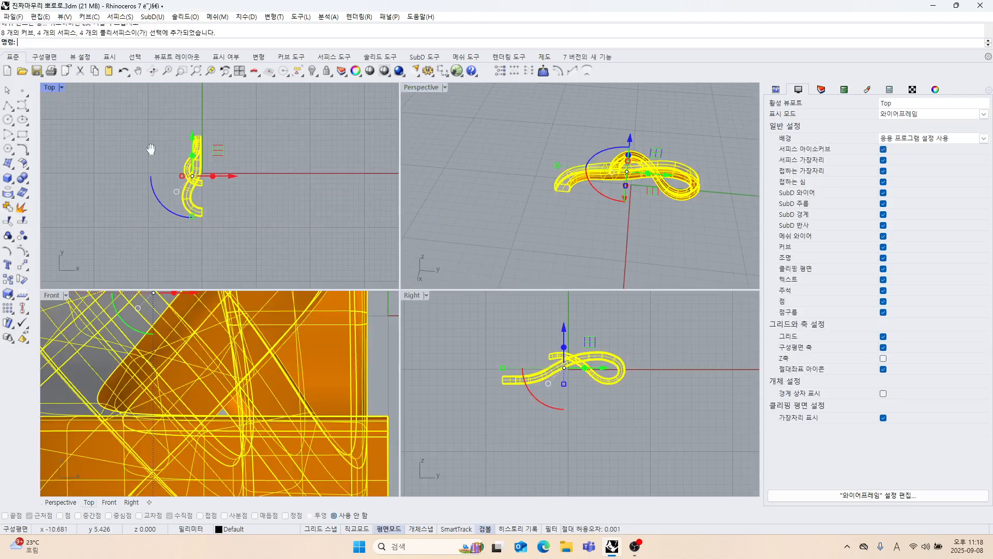
pyautogui.moveTo(151, 149); pyautogui.dragTo(149, 144, button='right')
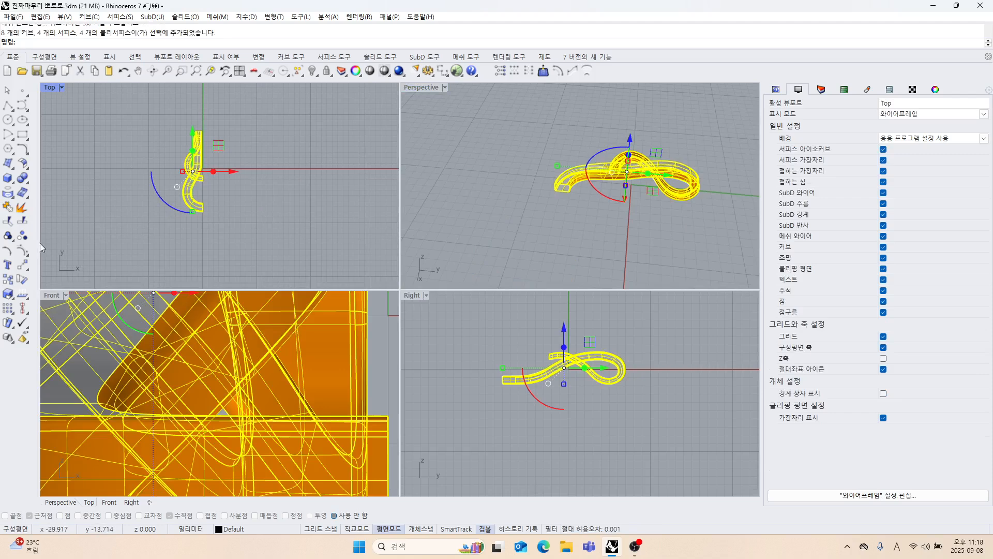
pyautogui.click(26, 267)
pyautogui.click(38, 285)
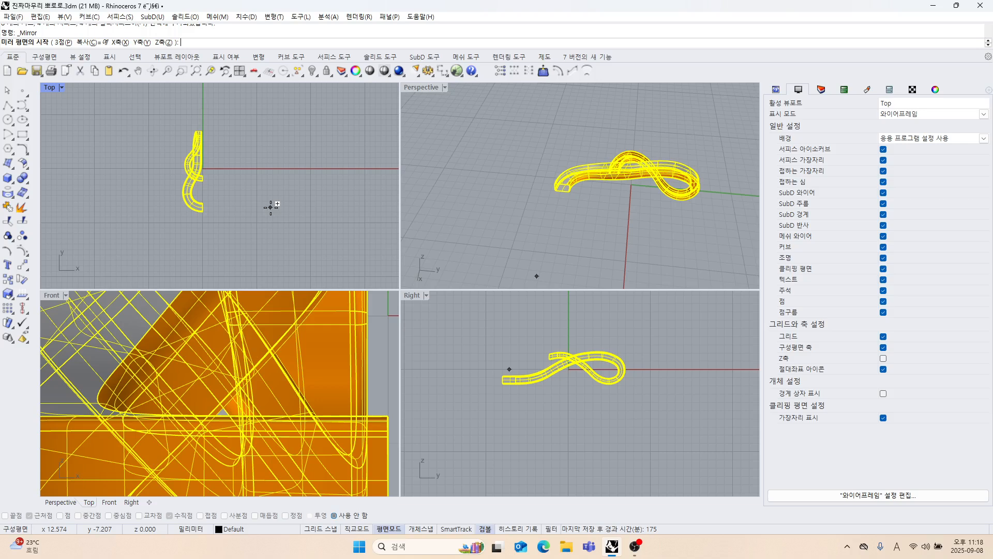
pyautogui.write('0')
pyautogui.press('Return')
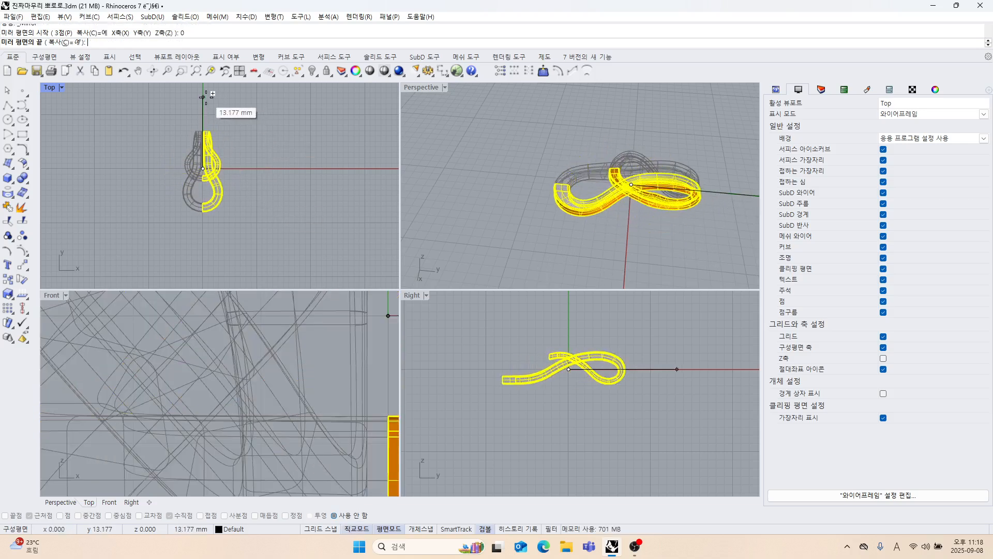
pyautogui.keyDown('shift'); pyautogui.click(205, 95); pyautogui.keyUp('shift')
pyautogui.click(281, 184)
# Maximize the Perspective viewport and examine the mirrored pendant's seams and rounded corners from several angles.
pyautogui.moveTo(557, 233); pyautogui.dragTo(546, 189, button='right')
pyautogui.doubleClick(407, 87)
pyautogui.scroll(-5, 403, 207)
pyautogui.moveTo(394, 192); pyautogui.dragTo(325, 214, button='right')
pyautogui.scroll(4, 429, 232)
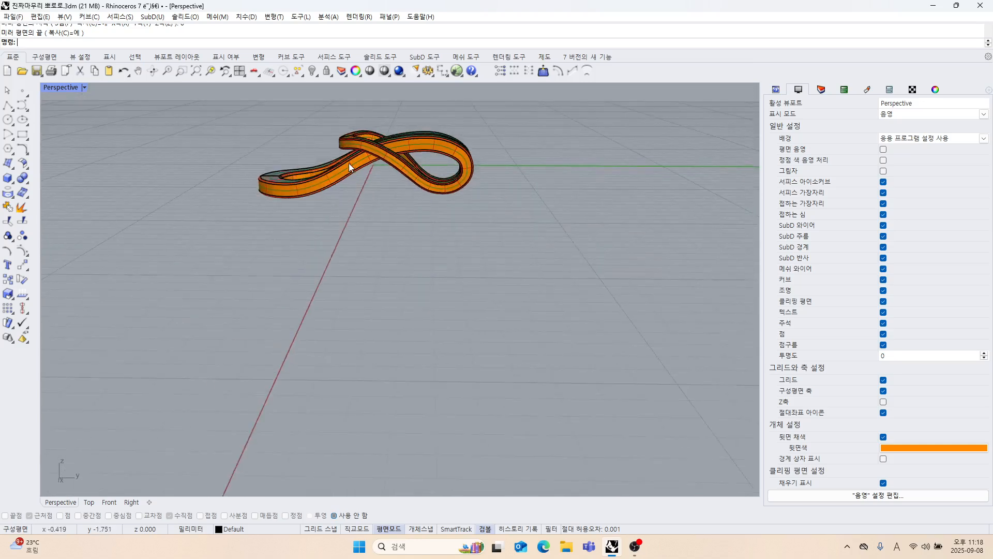
pyautogui.scroll(4, 348, 164)
pyautogui.moveTo(349, 165); pyautogui.dragTo(344, 207, button='right')
pyautogui.scroll(4, 368, 220)
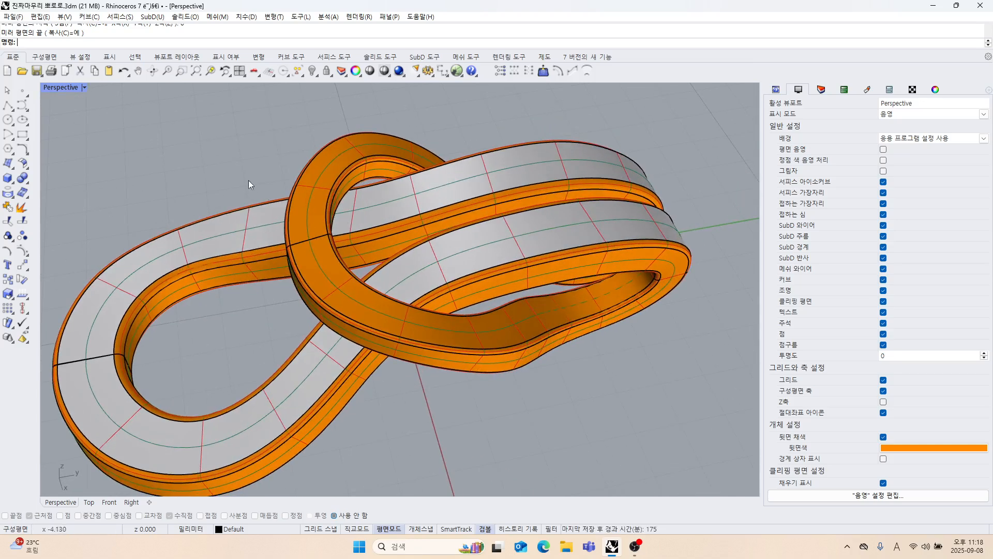
pyautogui.scroll(-6, 248, 180)
pyautogui.moveTo(250, 181); pyautogui.dragTo(470, 247, button='right')
pyautogui.scroll(-5, 377, 275)
pyautogui.scroll(5, 377, 275)
pyautogui.scroll(4, 437, 212)
pyautogui.scroll(5, 379, 269)
pyautogui.scroll(-3, 378, 269)
pyautogui.scroll(-3, 292, 170)
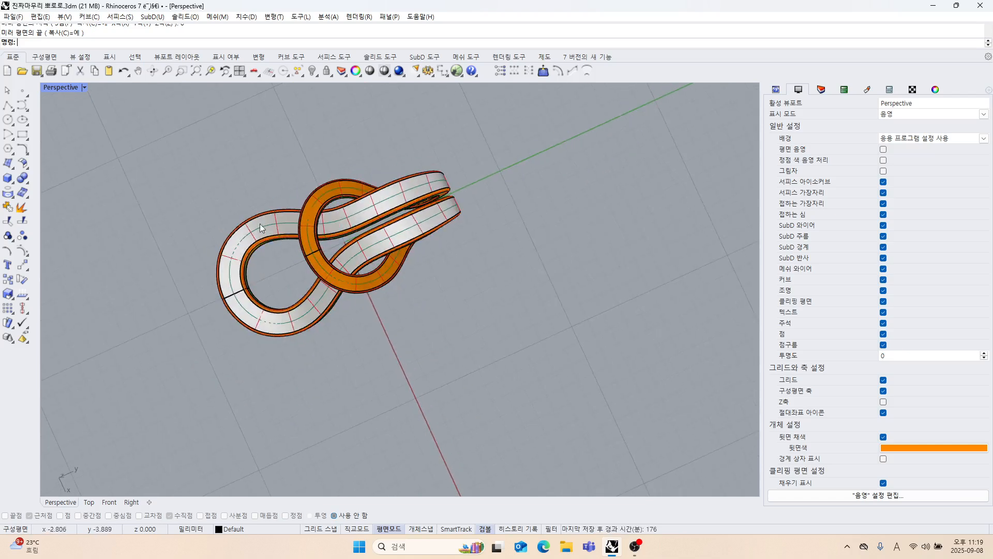
# Join all surfaces and curves of both pendant halves.
pyautogui.moveTo(149, 160); pyautogui.dragTo(523, 370)
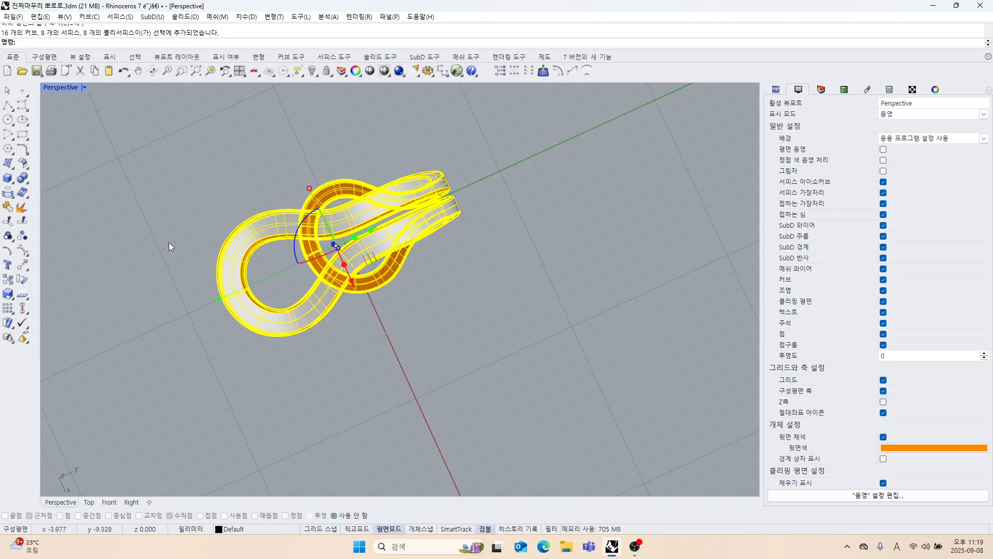
pyautogui.click(20, 222)
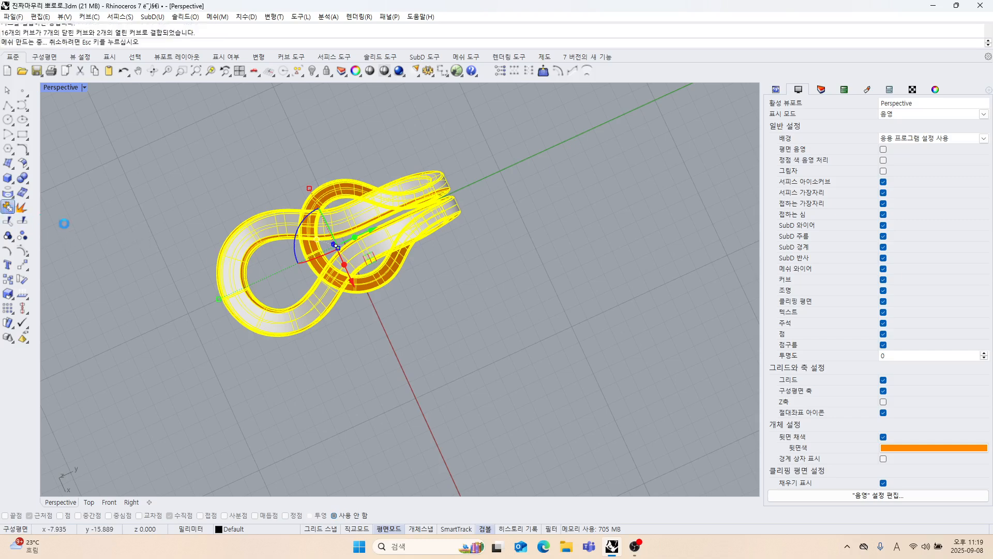
pyautogui.moveTo(582, 309); pyautogui.dragTo(475, 200, button='right')
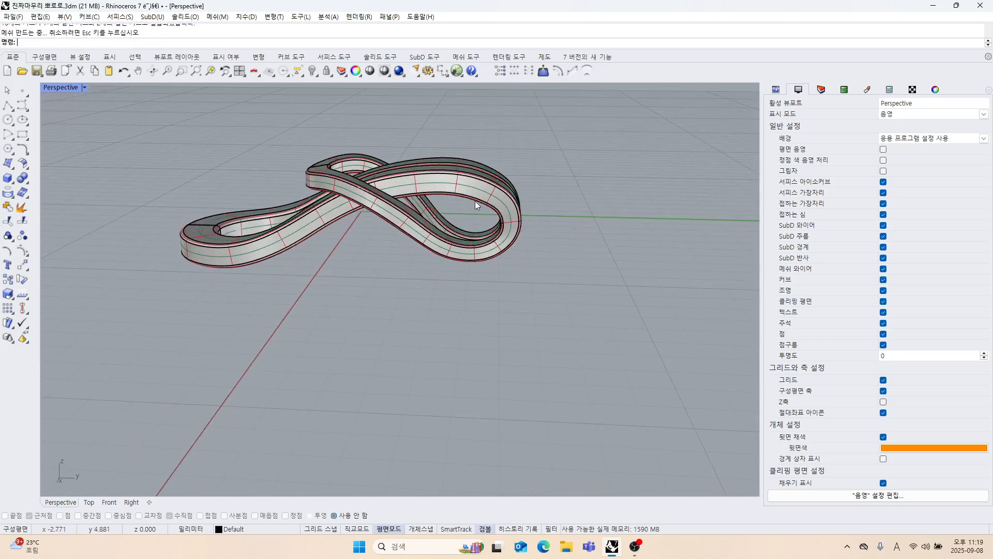
# Explode the joined pendant into separate surfaces and turn on their control points.
pyautogui.click(475, 200)
pyautogui.click(16, 222)
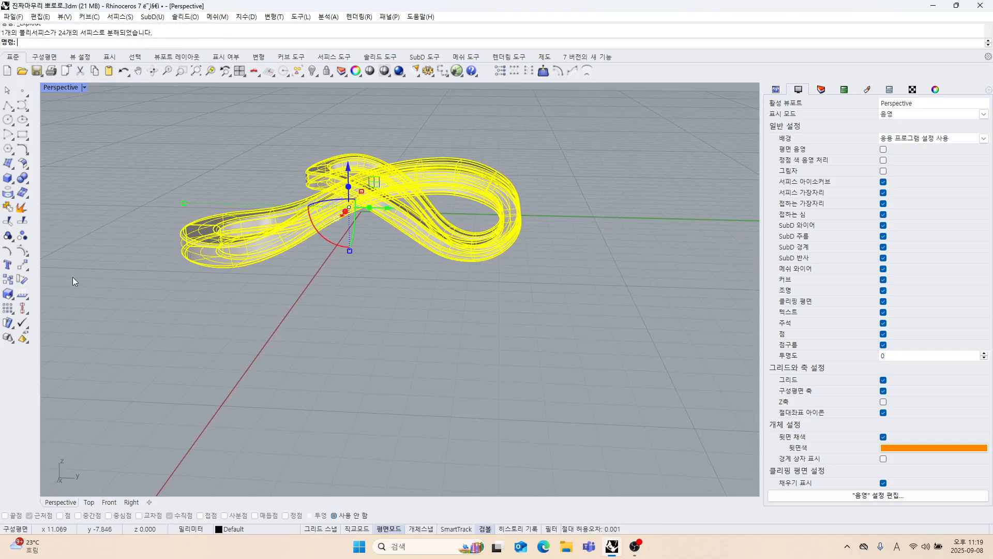
pyautogui.click(22, 251)
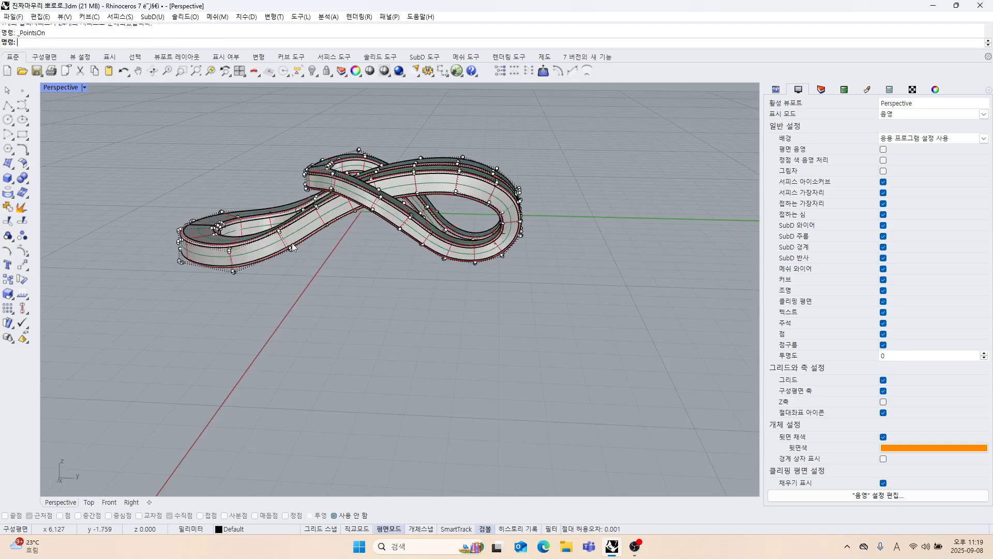
# In the maximized Right view, select the control points on the upper outer bend of the large loop and move them slightly up and outward.
pyautogui.doubleClick(66, 88)
pyautogui.click(576, 405)
pyautogui.scroll(3, 569, 393)
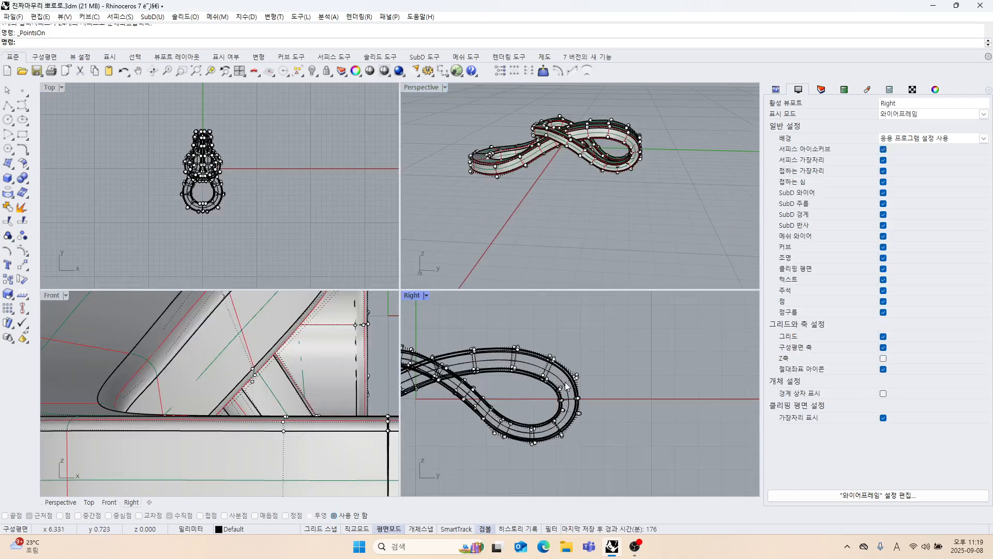
pyautogui.scroll(3, 567, 387)
pyautogui.doubleClick(409, 296)
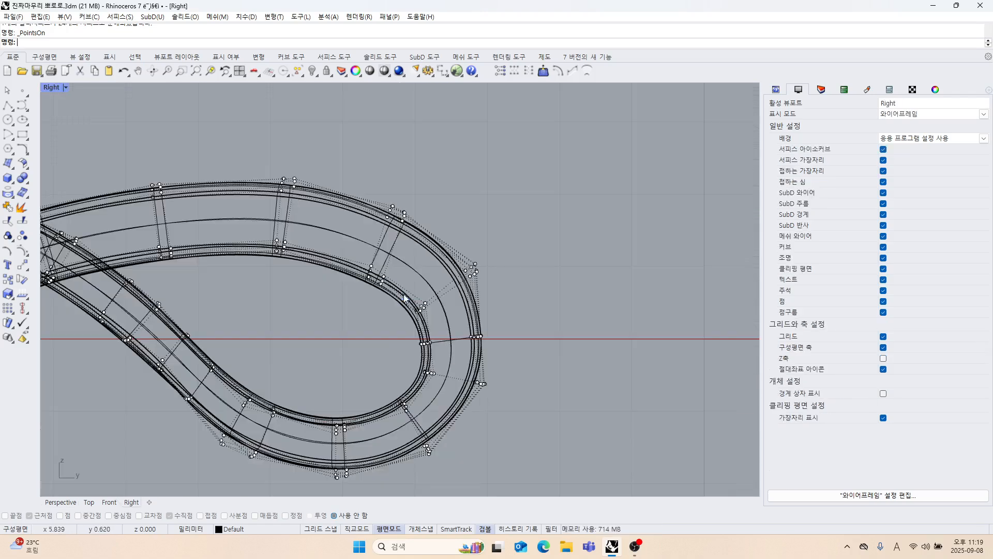
pyautogui.scroll(-2, 406, 298)
pyautogui.moveTo(429, 336); pyautogui.dragTo(499, 348, button='right')
pyautogui.moveTo(356, 225); pyautogui.dragTo(491, 316)
pyautogui.scroll(2, 484, 244)
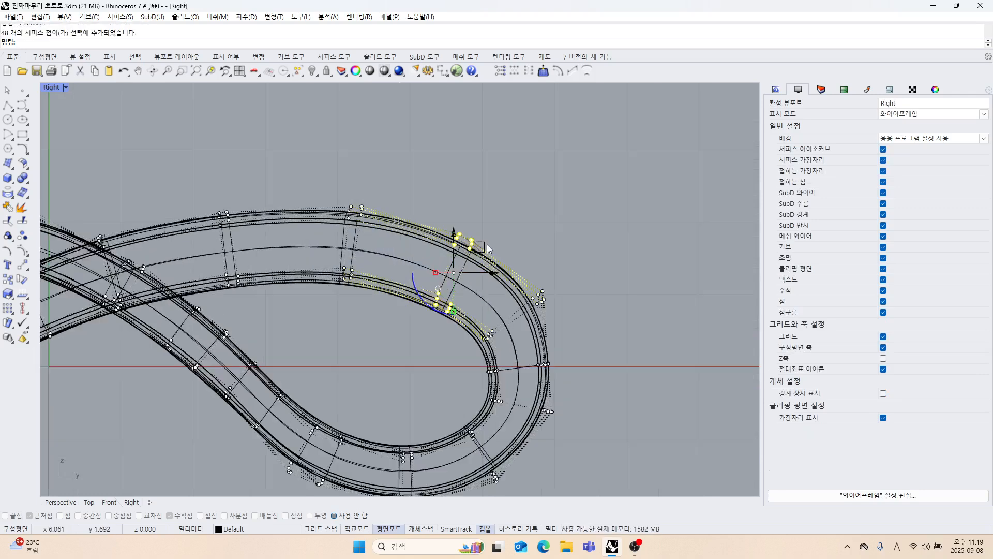
pyautogui.moveTo(483, 244); pyautogui.dragTo(486, 241)
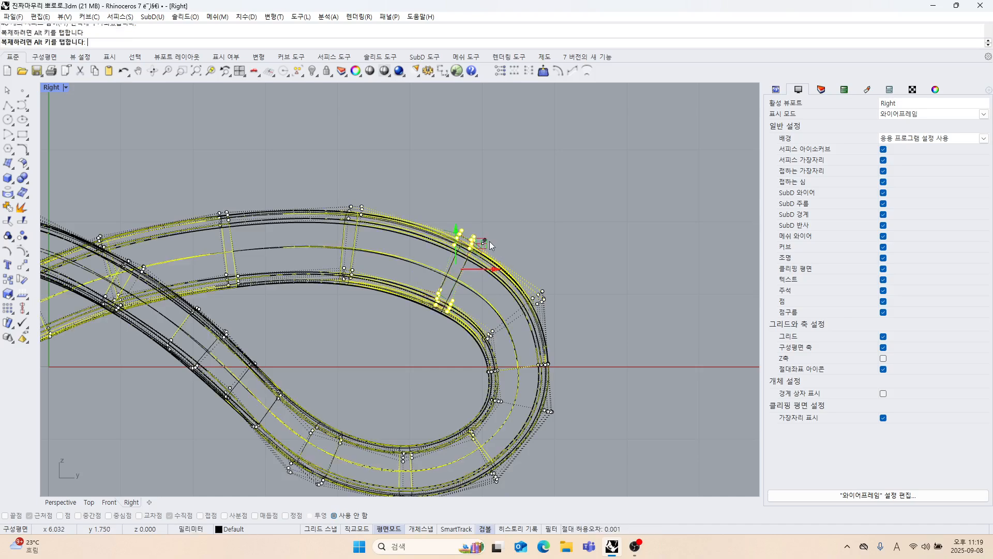
# Select the control points at the free tip of the upper loop in the Right view and check their location in Perspective.
pyautogui.scroll(-2, 519, 323)
pyautogui.click(519, 324)
pyautogui.moveTo(519, 323); pyautogui.dragTo(567, 229, button='right')
pyautogui.moveTo(443, 313); pyautogui.dragTo(405, 300, button='right')
pyautogui.scroll(-4, 451, 316)
pyautogui.scroll(2, 330, 256)
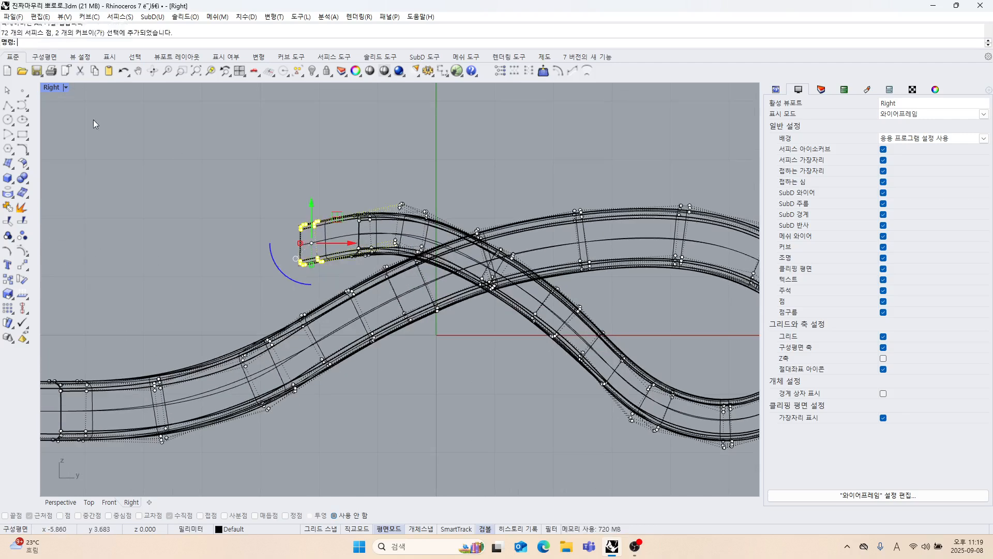
pyautogui.doubleClick(50, 88)
pyautogui.scroll(5, 488, 156)
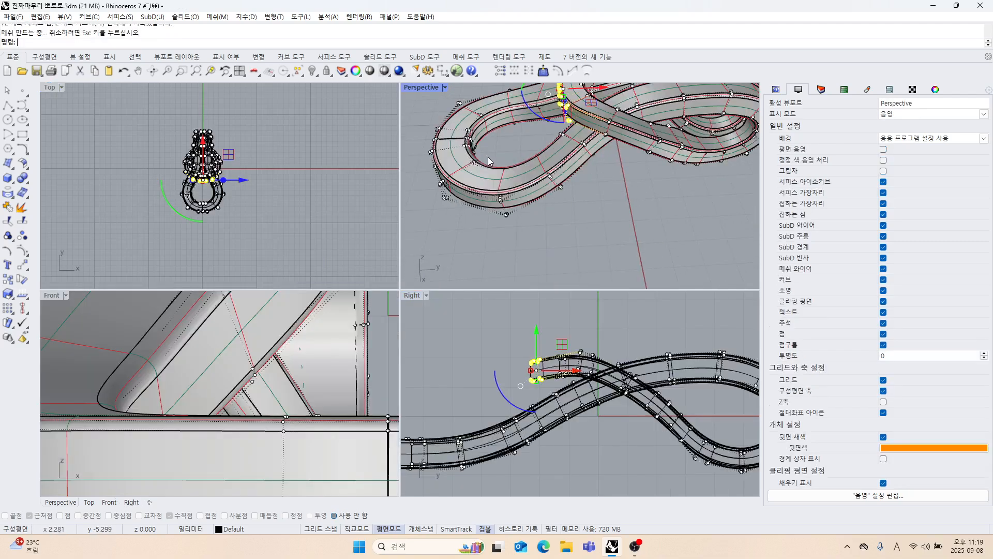
pyautogui.moveTo(540, 197); pyautogui.dragTo(511, 182, button='right')
pyautogui.scroll(6, 560, 369)
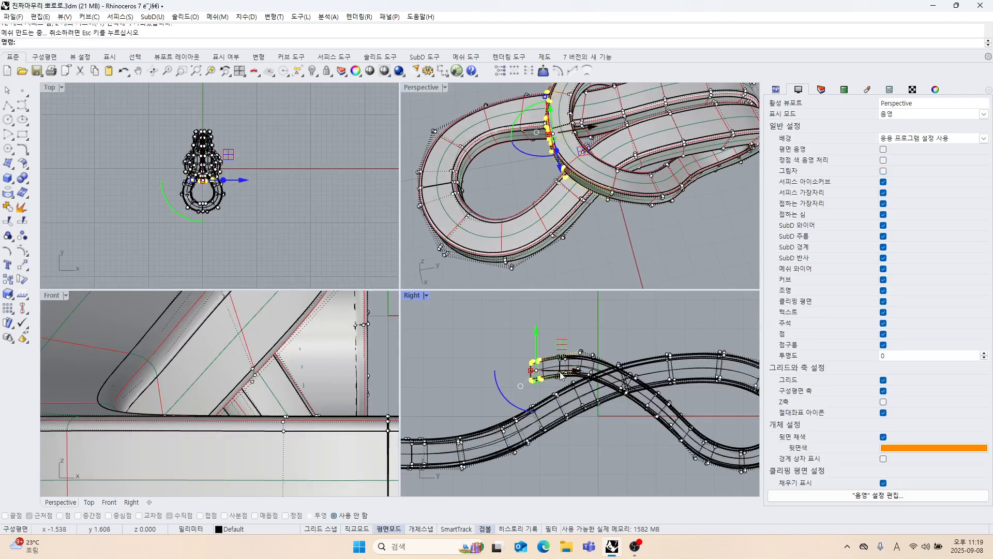
pyautogui.moveTo(584, 193)
pyautogui.mouseDown(button='right')
pyautogui.moveTo(567, 237)
pyautogui.moveTo(564, 209)
pyautogui.mouseUp(button='right')
pyautogui.scroll(10, 282, 163)
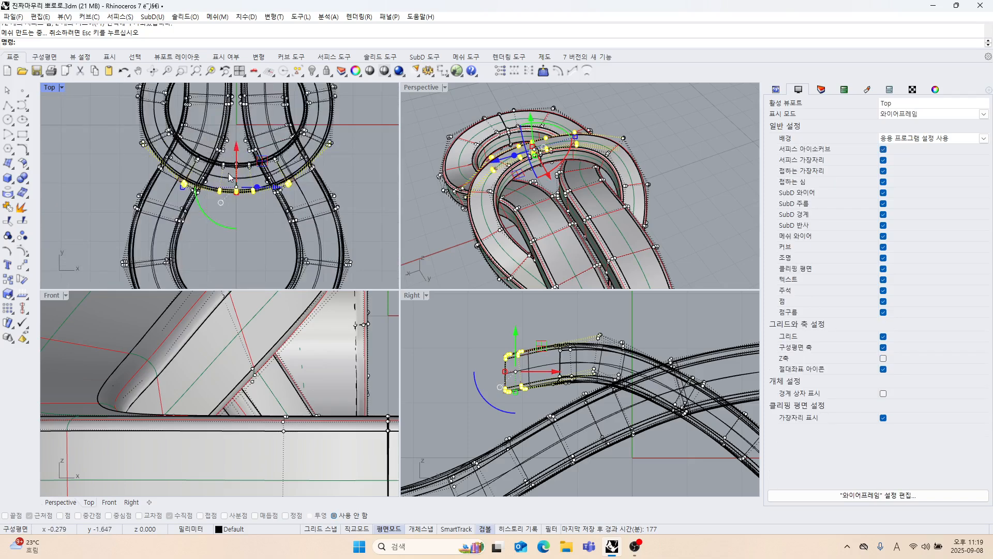
# Add the tip's next row of points without the lower strand's, then rotate the tip downward and lower it in the Right view.
pyautogui.scroll(-8, 283, 163)
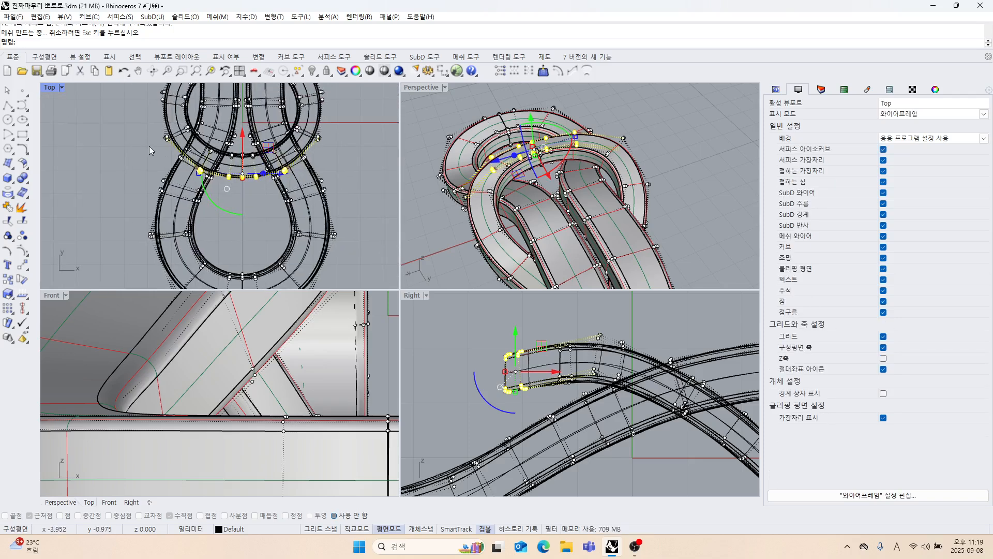
pyautogui.moveTo(149, 145); pyautogui.dragTo(292, 194)
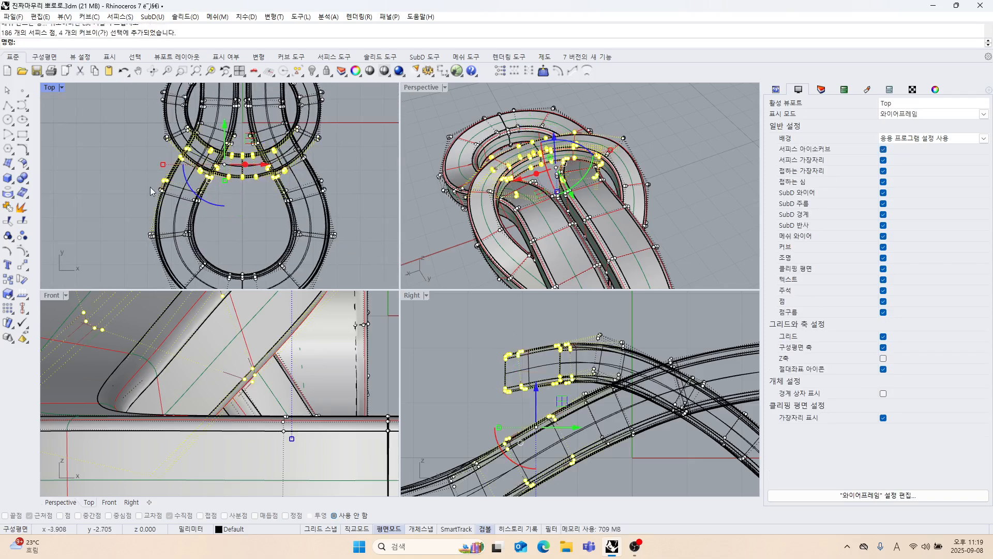
pyautogui.keyDown('ctrl'); pyautogui.moveTo(174, 195); pyautogui.dragTo(175, 193); pyautogui.keyUp('ctrl')
pyautogui.moveTo(523, 389); pyautogui.dragTo(555, 320, button='right')
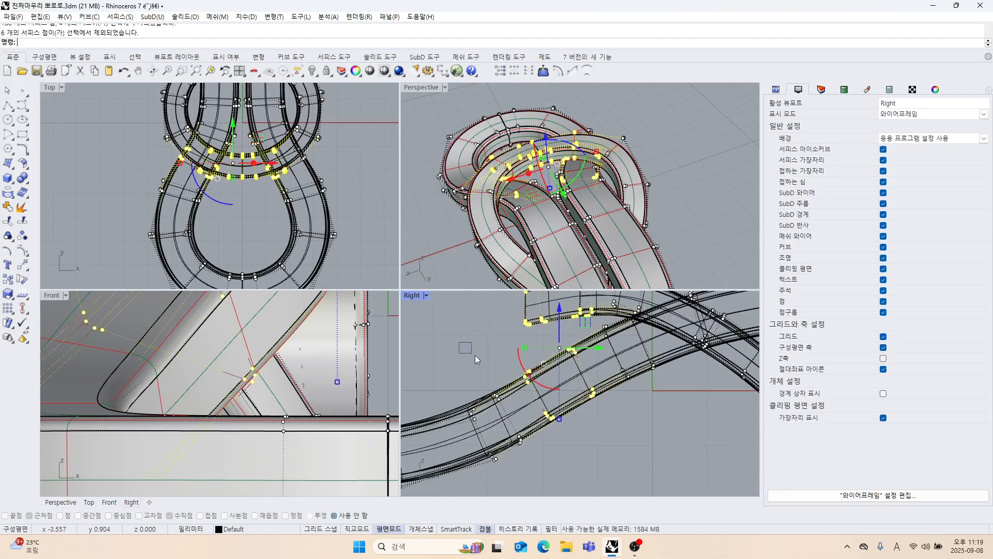
pyautogui.keyDown('ctrl'); pyautogui.moveTo(623, 436); pyautogui.dragTo(624, 436); pyautogui.keyUp('ctrl')
pyautogui.scroll(-2, 553, 366)
pyautogui.moveTo(568, 341); pyautogui.dragTo(555, 392, button='right')
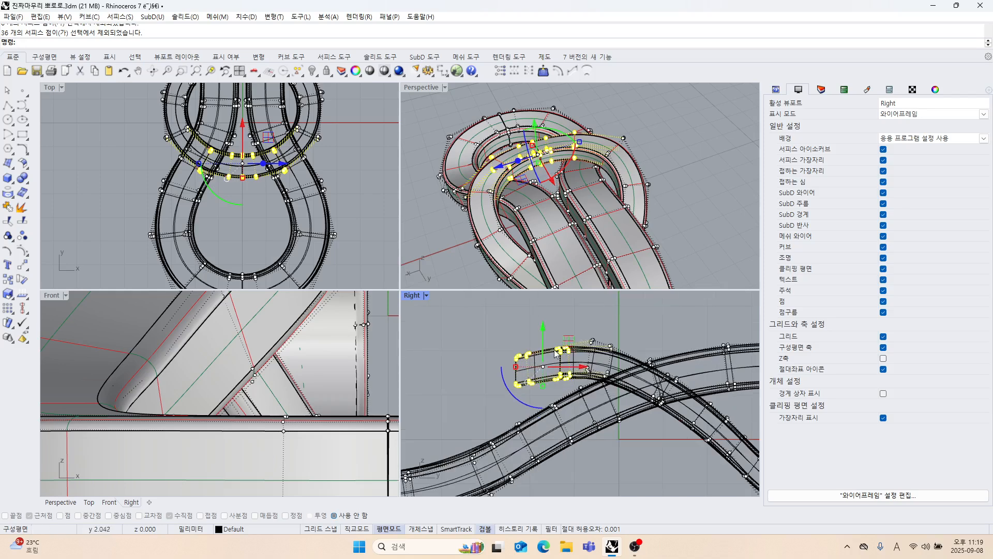
pyautogui.moveTo(522, 401); pyautogui.dragTo(553, 408)
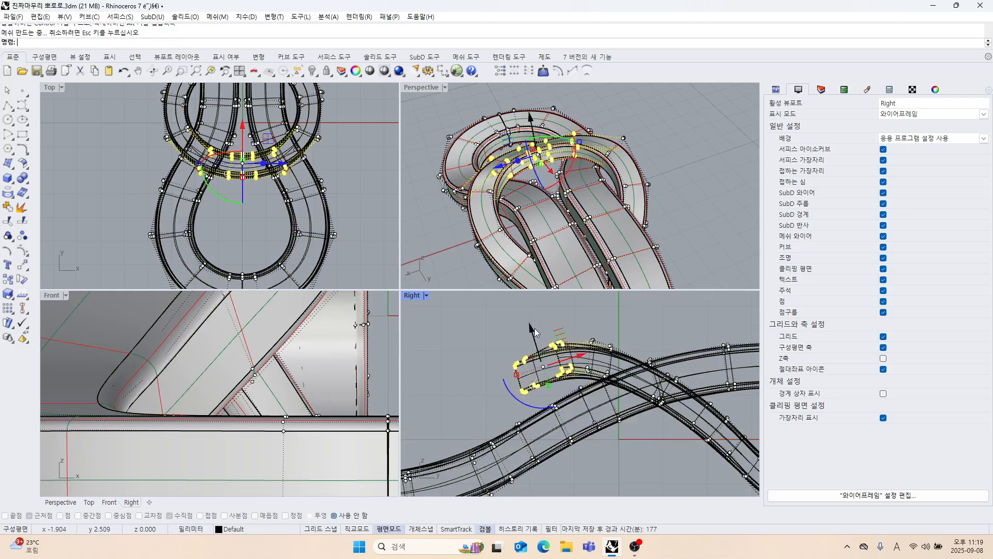
pyautogui.moveTo(535, 332); pyautogui.dragTo(530, 350)
pyautogui.moveTo(629, 328); pyautogui.dragTo(585, 334, button='right')
pyautogui.click(666, 209)
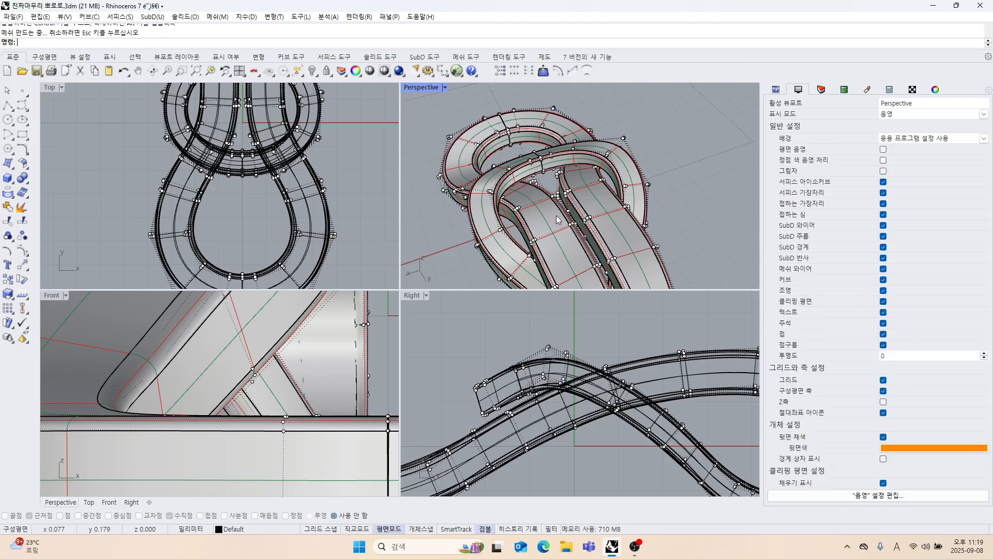
# Select the outermost control points of the upper loop's tip, move them slightly down and rotate them in the Right view.
pyautogui.moveTo(556, 215); pyautogui.dragTo(530, 180, button='right')
pyautogui.moveTo(519, 380); pyautogui.dragTo(513, 355, button='right')
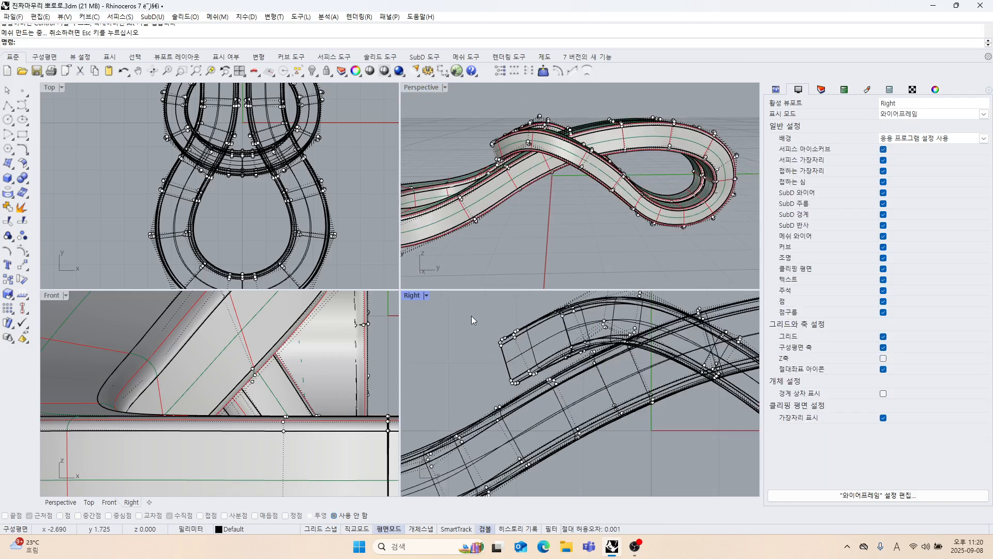
pyautogui.moveTo(538, 385); pyautogui.dragTo(539, 385)
pyautogui.moveTo(518, 321); pyautogui.dragTo(518, 329)
pyautogui.moveTo(500, 405); pyautogui.dragTo(518, 411)
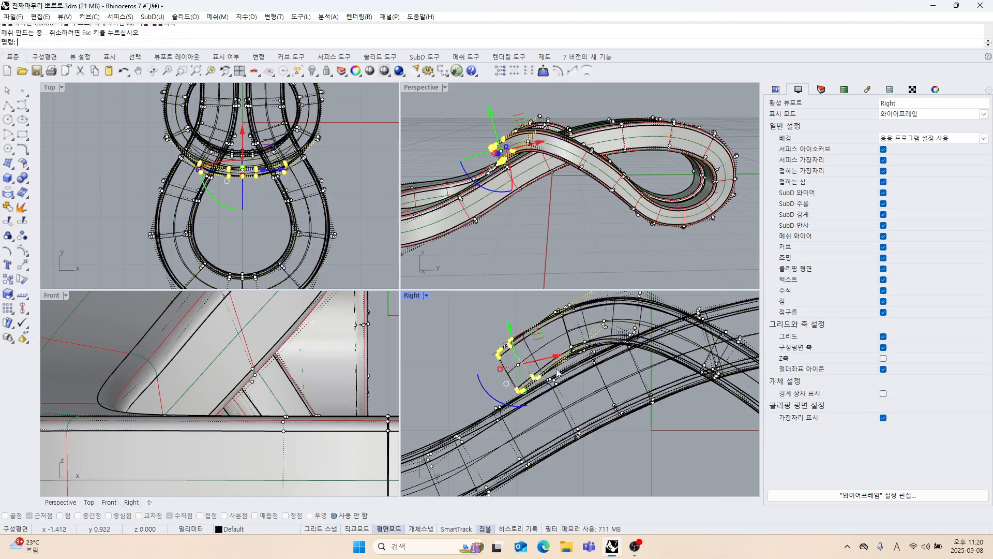
pyautogui.click(624, 437)
# Select the control points on both sides of the upper loop behind its tip, leaving out the points of the lower strand.
pyautogui.moveTo(627, 199); pyautogui.dragTo(556, 172, button='right')
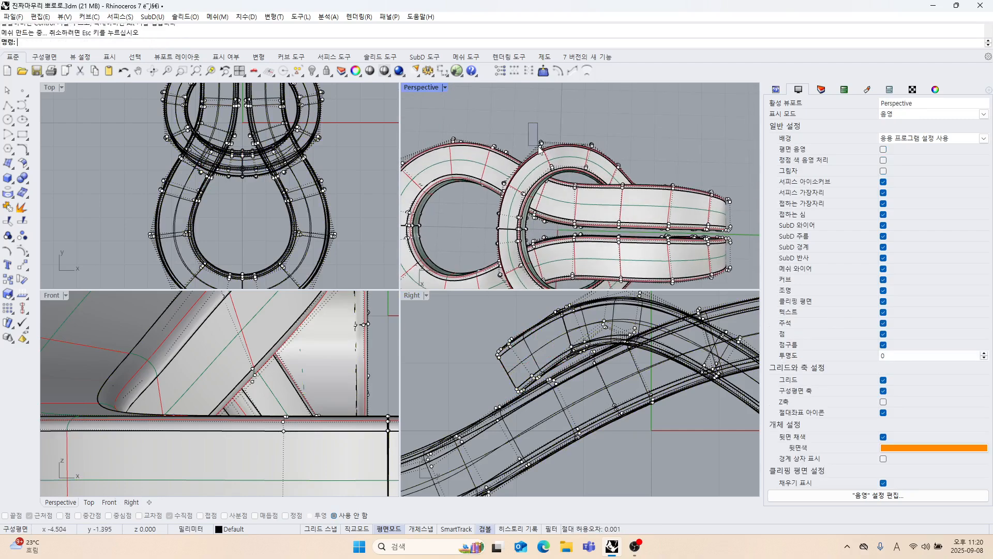
pyautogui.moveTo(539, 148); pyautogui.dragTo(540, 148)
pyautogui.moveTo(539, 148)
pyautogui.mouseDown(button='right')
pyautogui.moveTo(541, 201)
pyautogui.moveTo(560, 193)
pyautogui.moveTo(546, 166)
pyautogui.mouseUp(button='right')
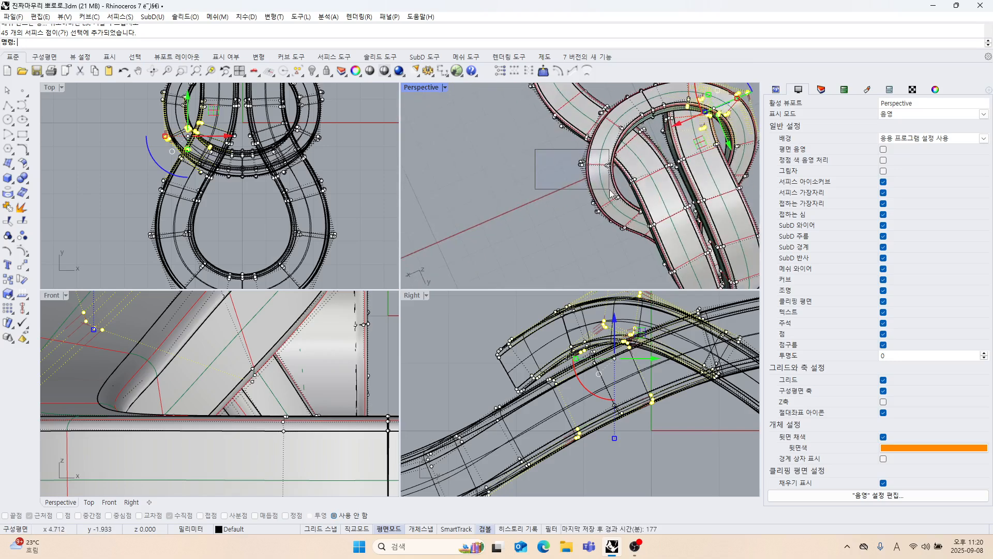
pyautogui.keyDown('shift'); pyautogui.moveTo(618, 186); pyautogui.dragTo(618, 186); pyautogui.keyUp('shift')
pyautogui.scroll(-5, 618, 187)
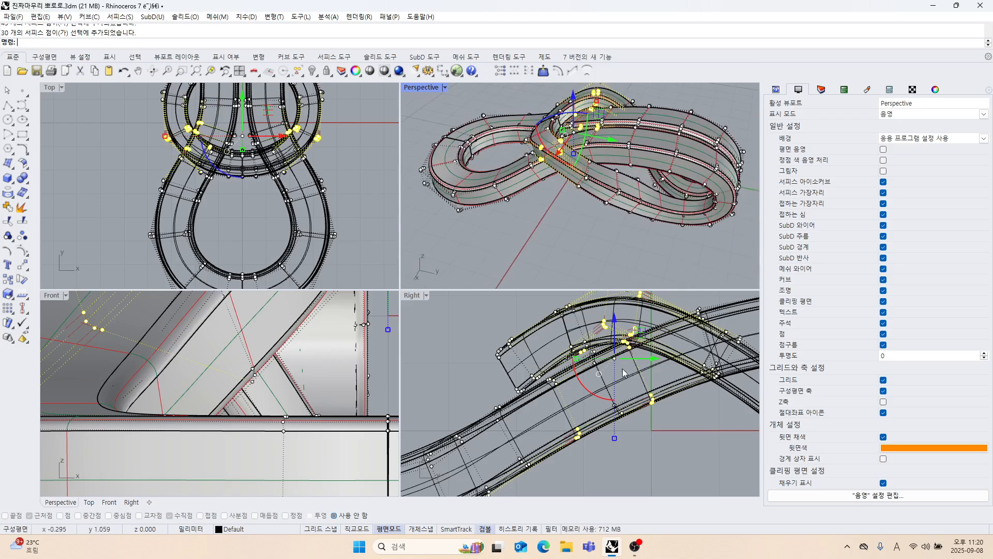
pyautogui.scroll(-3, 622, 344)
pyautogui.keyDown('shift'); pyautogui.moveTo(637, 416); pyautogui.dragTo(671, 427); pyautogui.keyUp('shift')
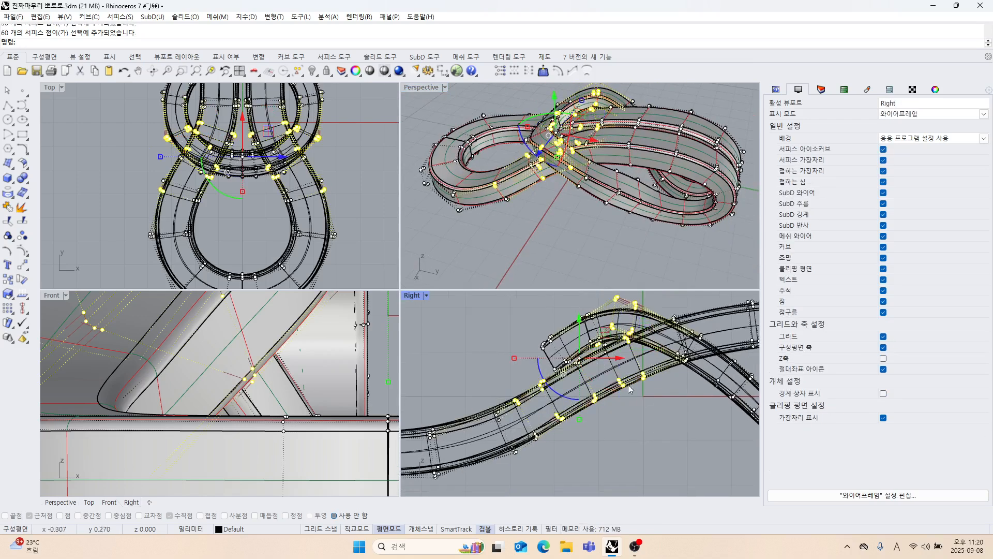
pyautogui.scroll(5, 626, 377)
pyautogui.scroll(-5, 597, 353)
pyautogui.keyDown('ctrl'); pyautogui.moveTo(492, 361); pyautogui.dragTo(591, 431); pyautogui.keyUp('ctrl')
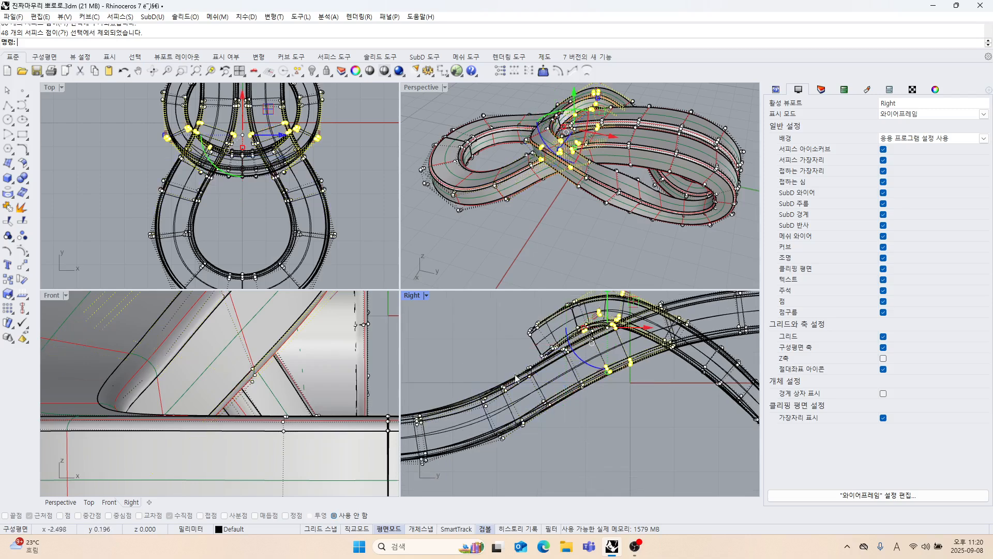
pyautogui.keyDown('ctrl'); pyautogui.moveTo(627, 401); pyautogui.dragTo(628, 401); pyautogui.keyUp('ctrl')
pyautogui.scroll(8, 666, 193)
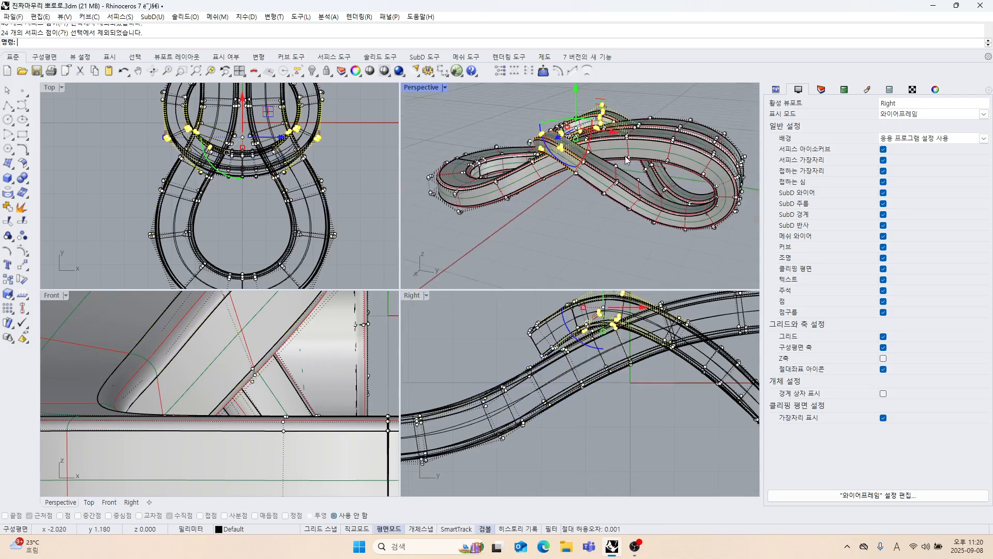
# Remove the stray control points near the strand crossing from the selection in the Right view.
pyautogui.moveTo(598, 209); pyautogui.dragTo(571, 198, button='right')
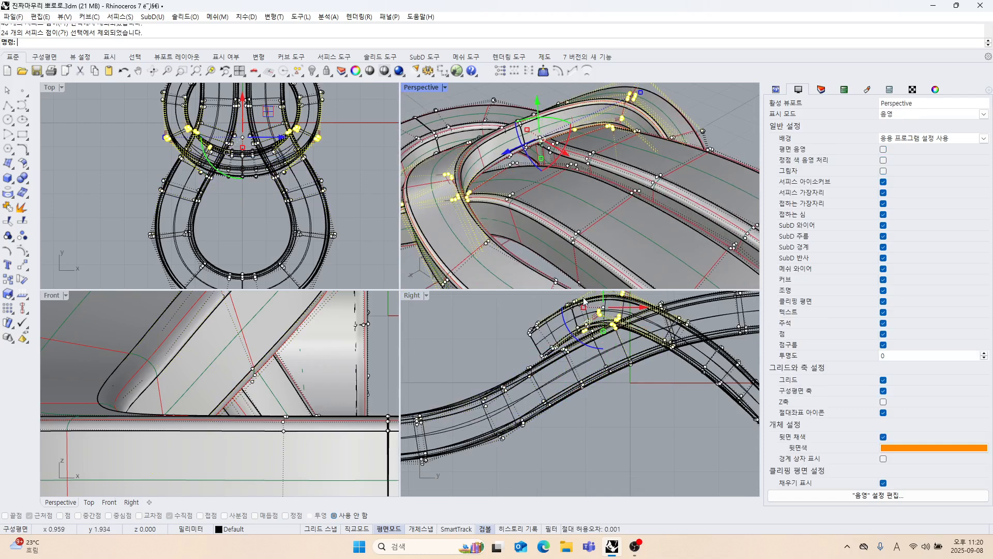
pyautogui.scroll(12, 600, 331)
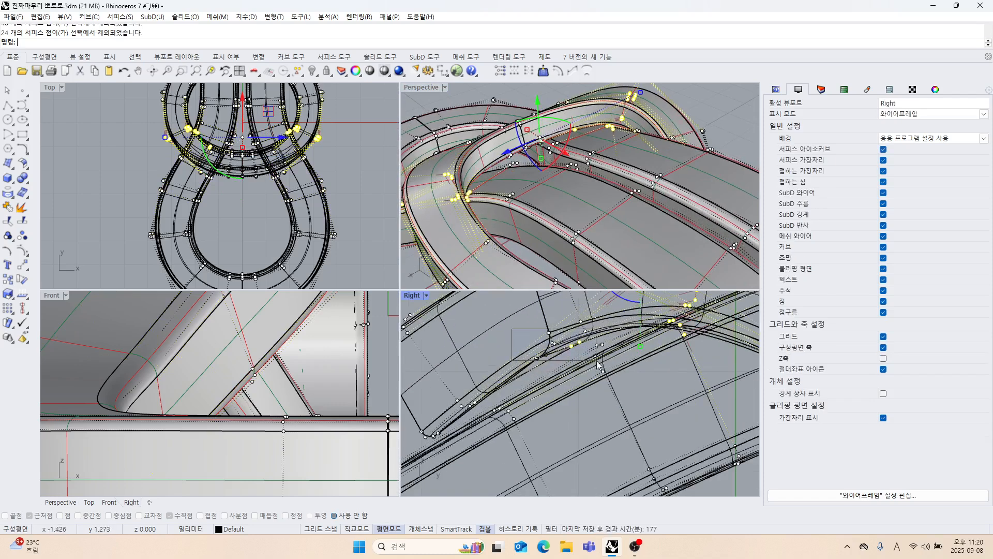
pyautogui.keyDown('ctrl'); pyautogui.moveTo(597, 360); pyautogui.dragTo(598, 362); pyautogui.keyUp('ctrl')
pyautogui.moveTo(603, 367); pyautogui.dragTo(537, 381, button='right')
pyautogui.moveTo(587, 350); pyautogui.dragTo(540, 386, button='right')
pyautogui.scroll(-4, 538, 382)
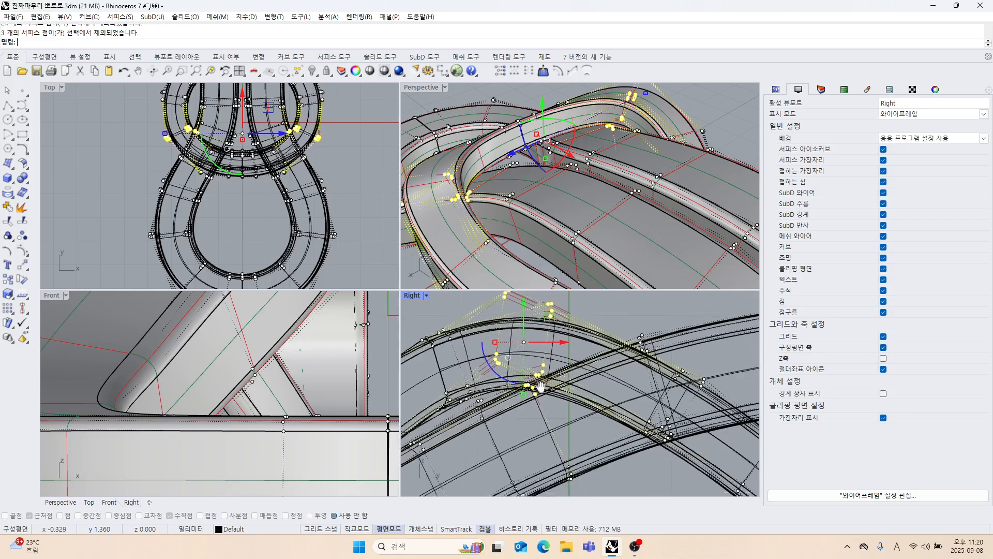
pyautogui.scroll(3, 542, 377)
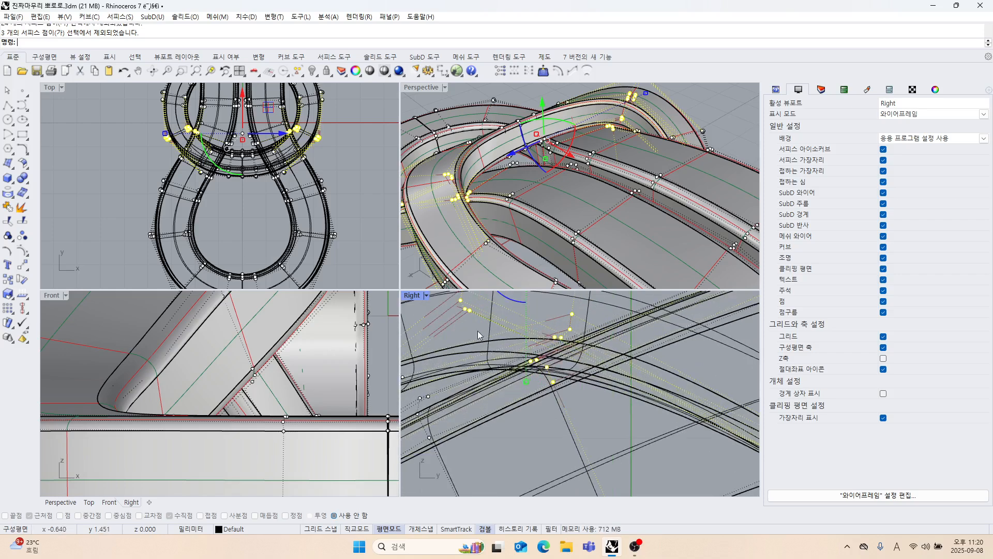
pyautogui.scroll(3, 482, 371)
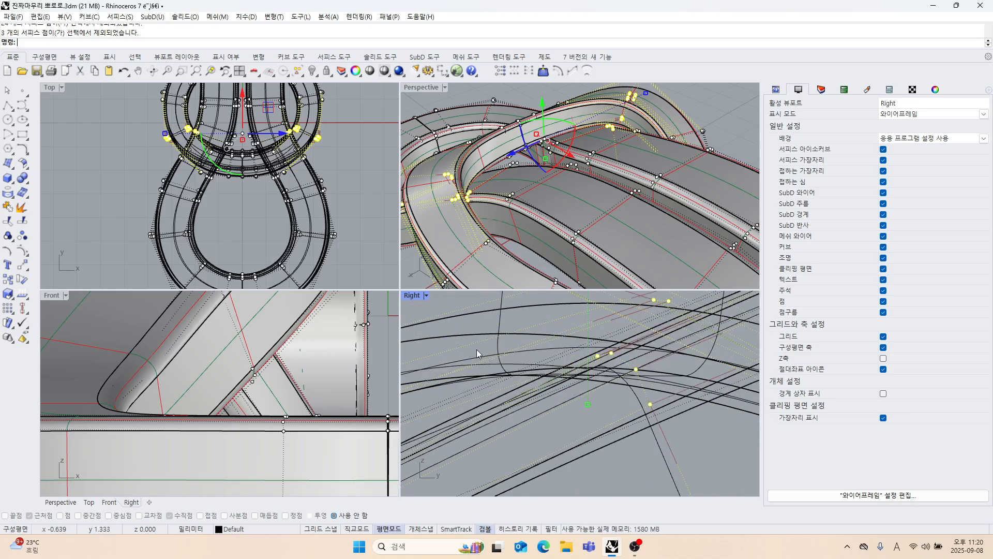
pyautogui.keyDown('ctrl'); pyautogui.moveTo(478, 351); pyautogui.dragTo(667, 425); pyautogui.keyUp('ctrl')
pyautogui.scroll(-3, 637, 395)
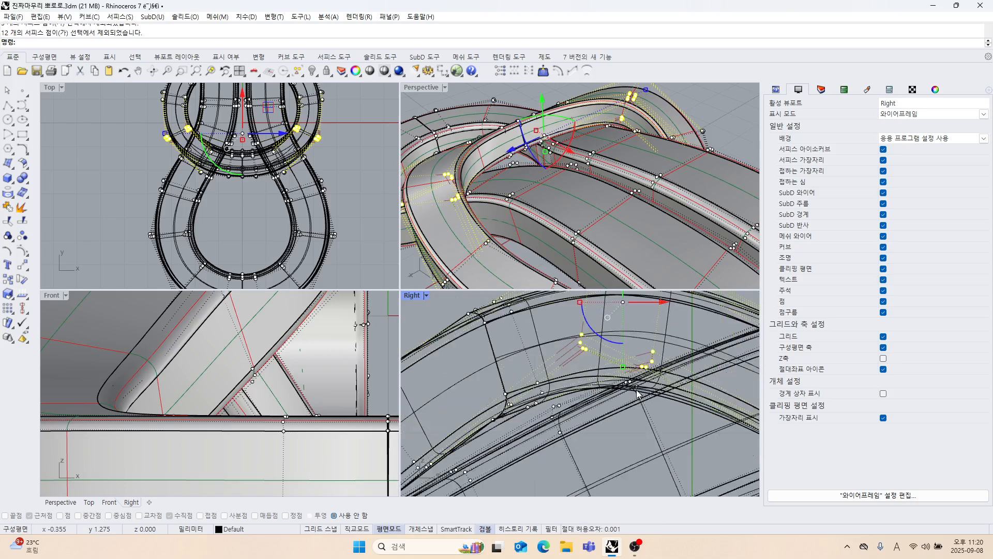
pyautogui.scroll(-4, 620, 392)
# Lower the selected side points of the upper loop slightly and check the shape in Perspective.
pyautogui.moveTo(576, 357); pyautogui.dragTo(573, 373, button='right')
pyautogui.moveTo(570, 338); pyautogui.dragTo(571, 350)
pyautogui.moveTo(586, 212)
pyautogui.mouseDown(button='right')
pyautogui.moveTo(535, 201)
pyautogui.moveTo(598, 213)
pyautogui.moveTo(573, 209)
pyautogui.moveTo(570, 228)
pyautogui.moveTo(665, 223)
pyautogui.mouseUp(button='right')
pyautogui.moveTo(566, 131); pyautogui.dragTo(568, 141)
pyautogui.click(695, 104)
pyautogui.scroll(-5, 696, 102)
pyautogui.moveTo(683, 121); pyautogui.dragTo(568, 185, button='right')
# Select the upper strand's control points where the strands cross in the Right view and raise them slightly.
pyautogui.scroll(-4, 648, 168)
pyautogui.scroll(5, 568, 186)
pyautogui.scroll(-3, 565, 181)
pyautogui.moveTo(591, 293); pyautogui.dragTo(554, 297, button='right')
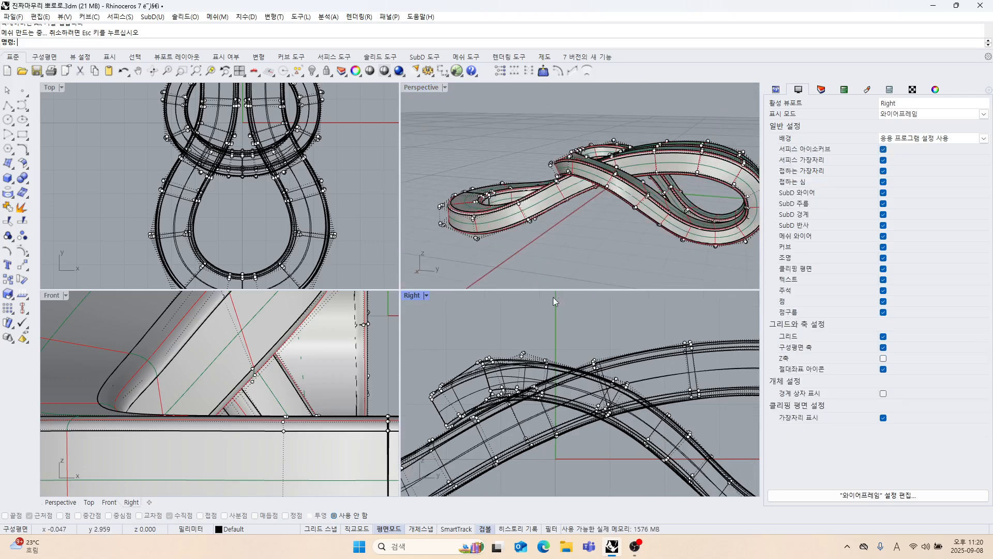
pyautogui.scroll(2, 605, 345)
pyautogui.moveTo(633, 411); pyautogui.dragTo(634, 412)
pyautogui.scroll(2, 600, 430)
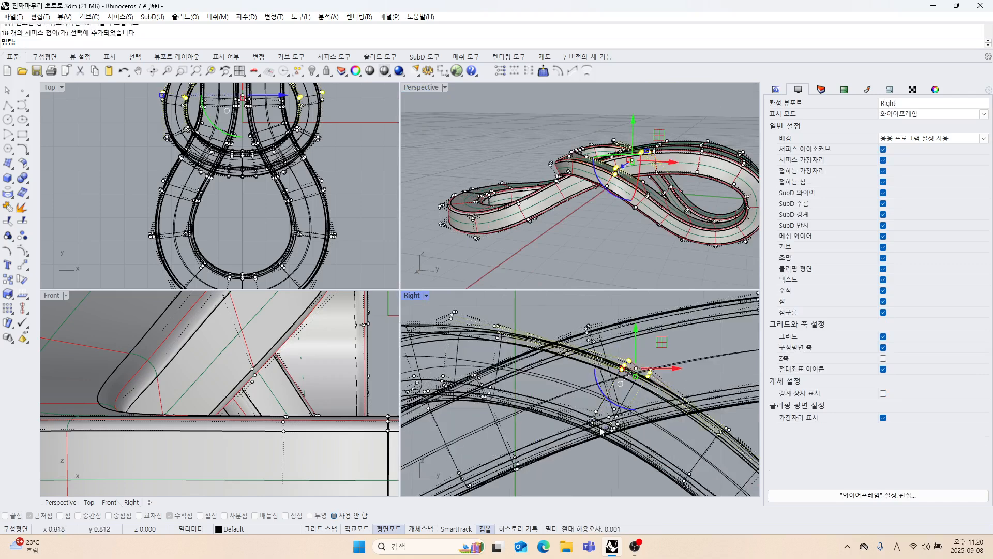
pyautogui.moveTo(620, 448); pyautogui.dragTo(640, 430)
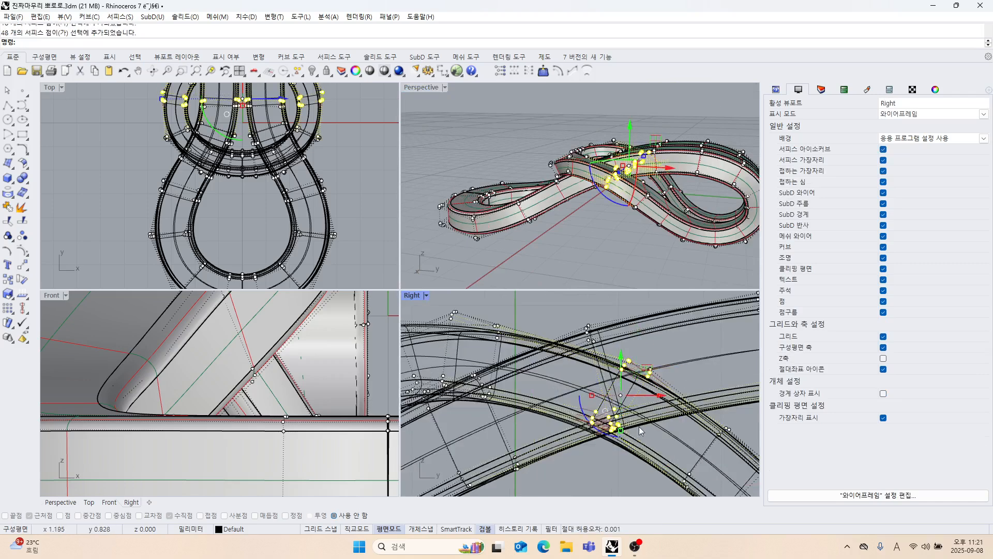
pyautogui.scroll(-2, 619, 376)
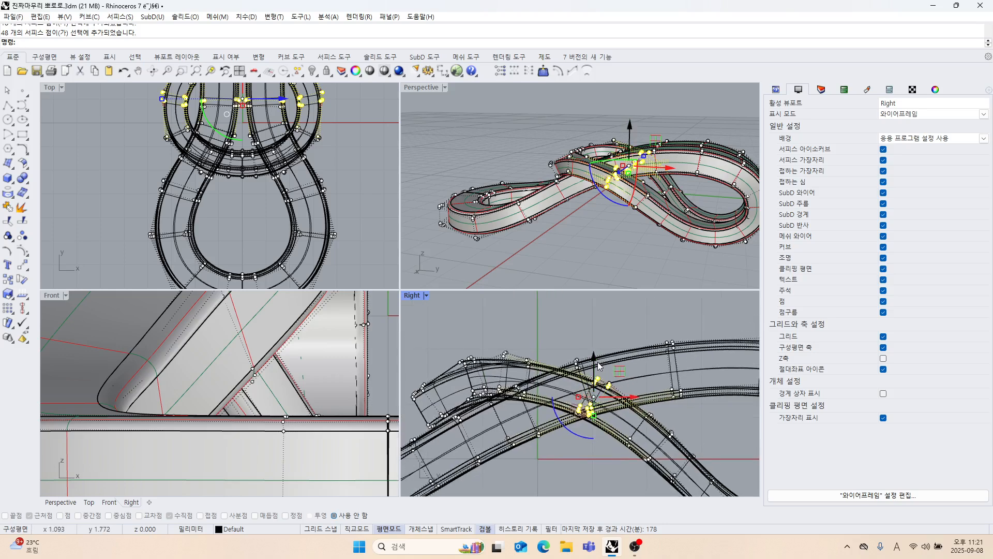
pyautogui.moveTo(598, 365)
pyautogui.mouseDown()
pyautogui.moveTo(608, 383)
pyautogui.moveTo(599, 354)
pyautogui.mouseUp()
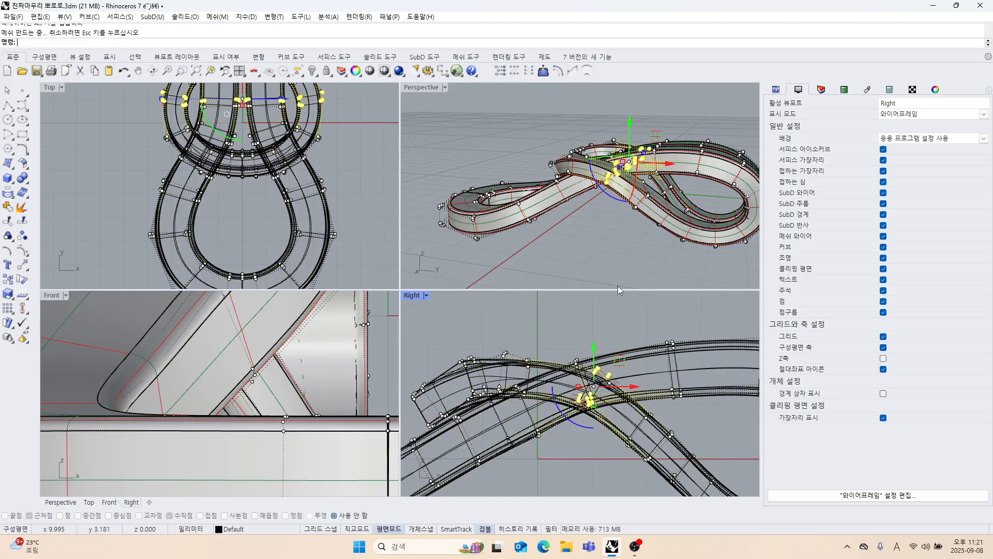
pyautogui.click(610, 302)
# Examine the adjusted crossing in Perspective and turn off the pendant's control points.
pyautogui.moveTo(619, 203); pyautogui.dragTo(612, 250, button='right')
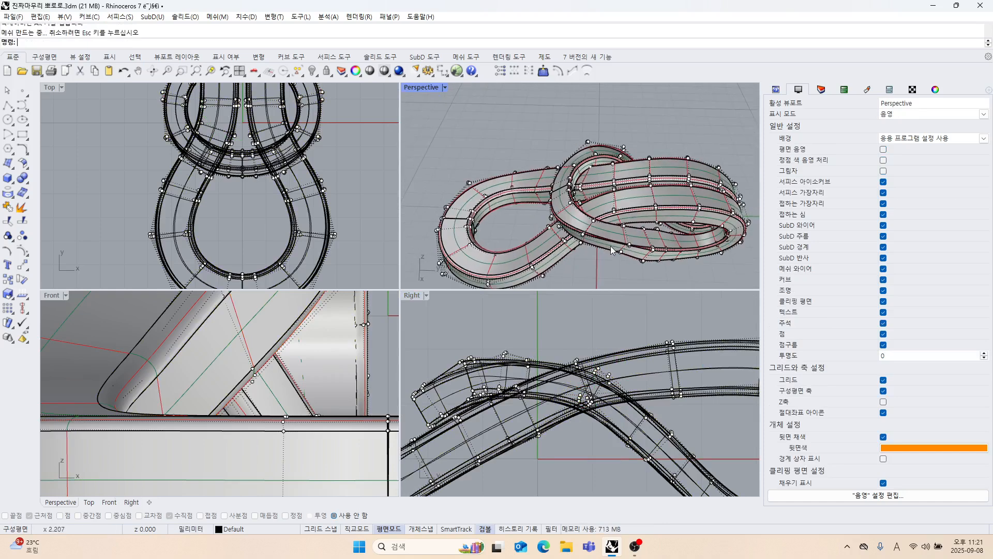
pyautogui.press('Escape')
pyautogui.scroll(-5, 613, 249)
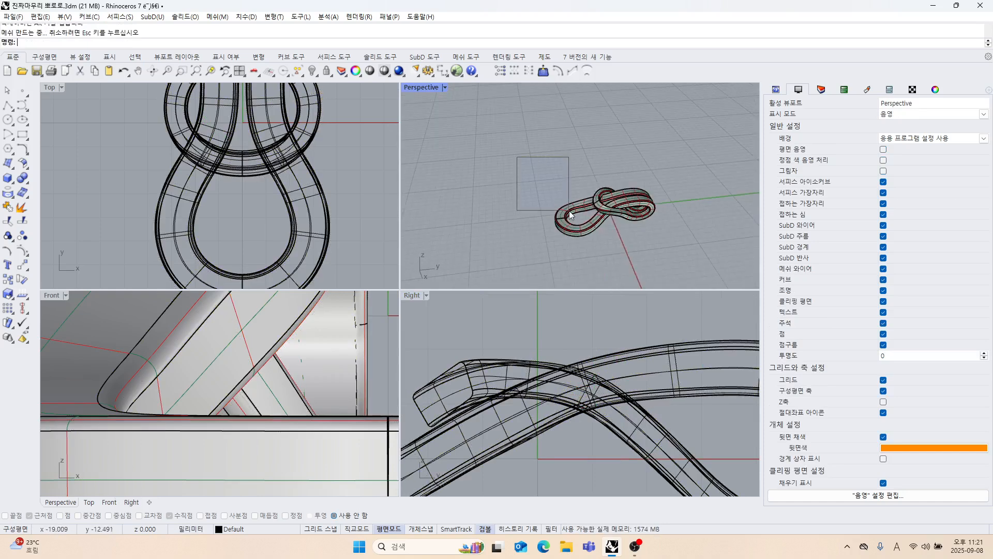
# Join all of the pendant's surfaces together and open the object properties to check the result.
pyautogui.moveTo(569, 210); pyautogui.dragTo(570, 212)
pyautogui.click(7, 207)
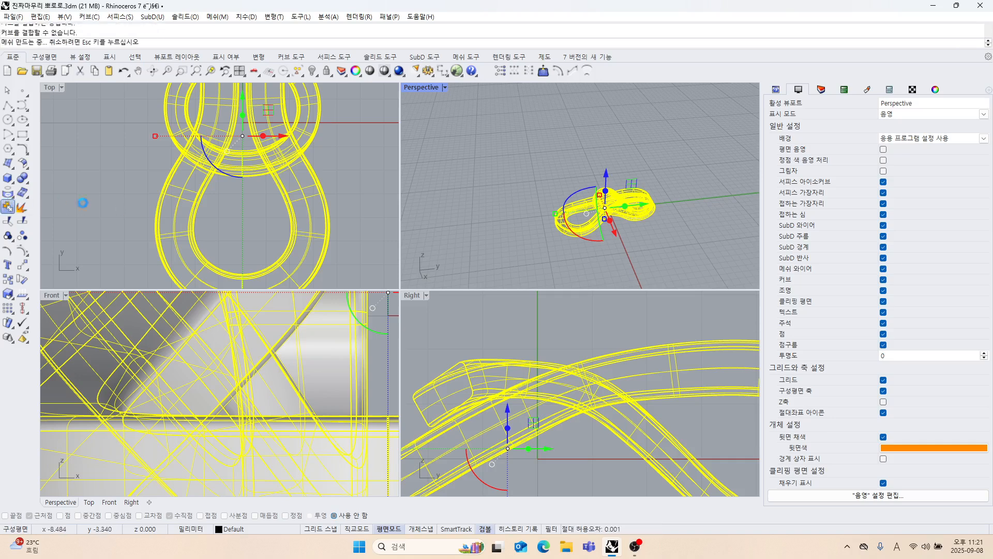
pyautogui.click(932, 92)
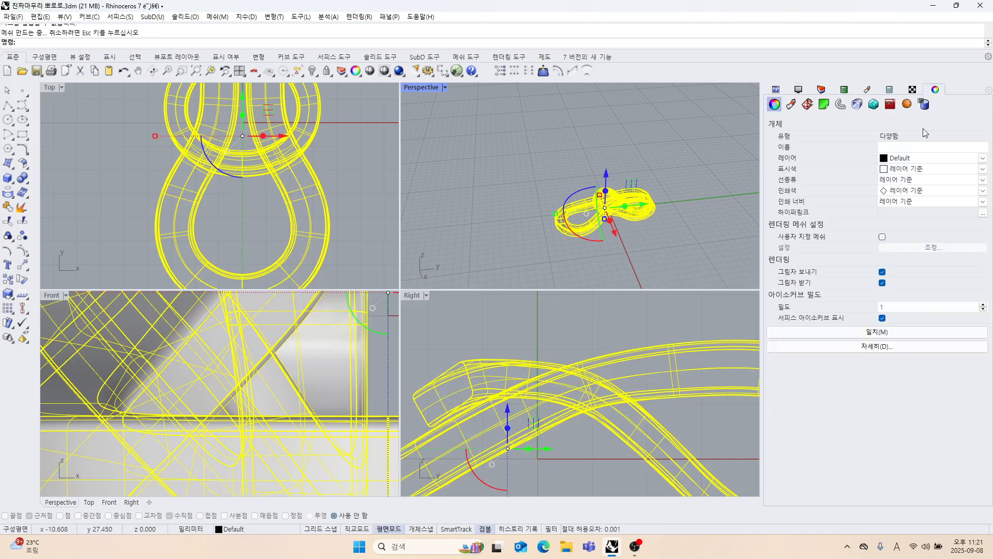
pyautogui.click(659, 151)
pyautogui.scroll(8, 598, 212)
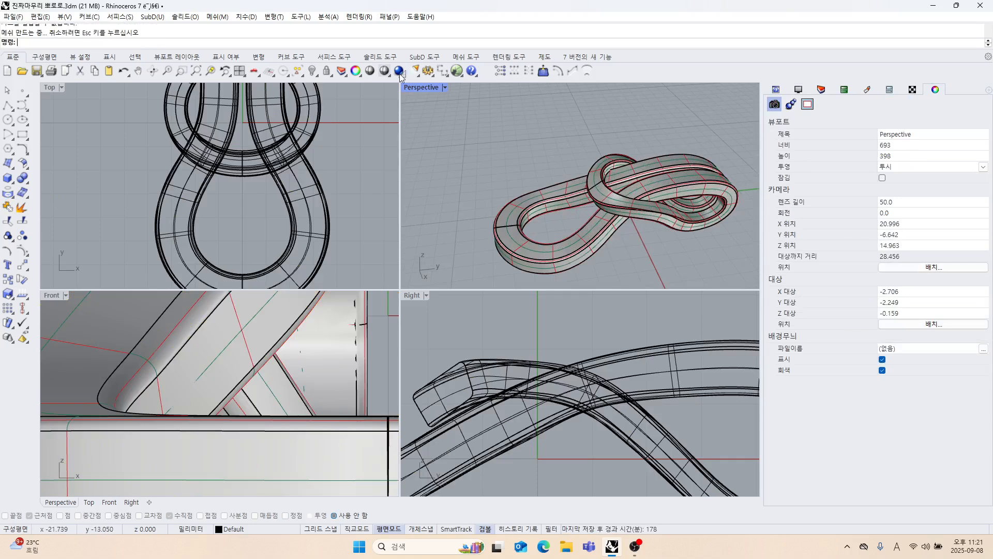
# Select all curves in the model and delete them, and check the joined pendant's object type.
pyautogui.click(302, 77)
pyautogui.click(303, 148)
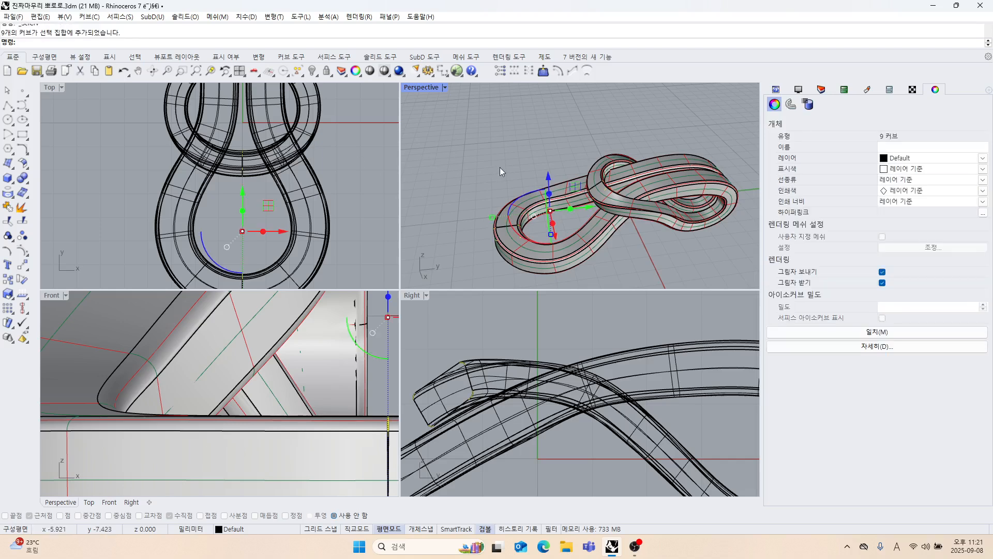
pyautogui.click(644, 175)
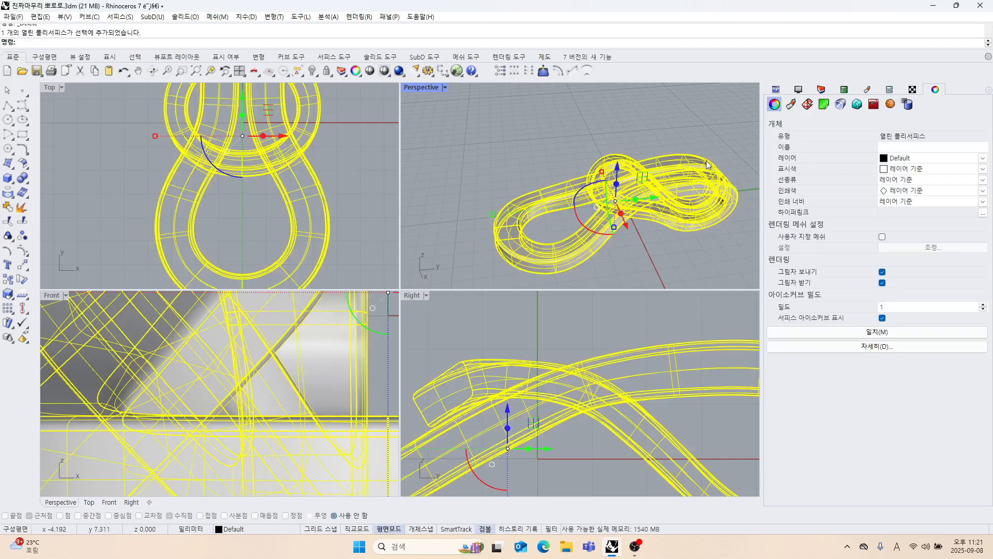
pyautogui.click(562, 139)
# Examine the strand crossing in Perspective and display the naked edges of the pendant polysurface.
pyautogui.scroll(8, 569, 186)
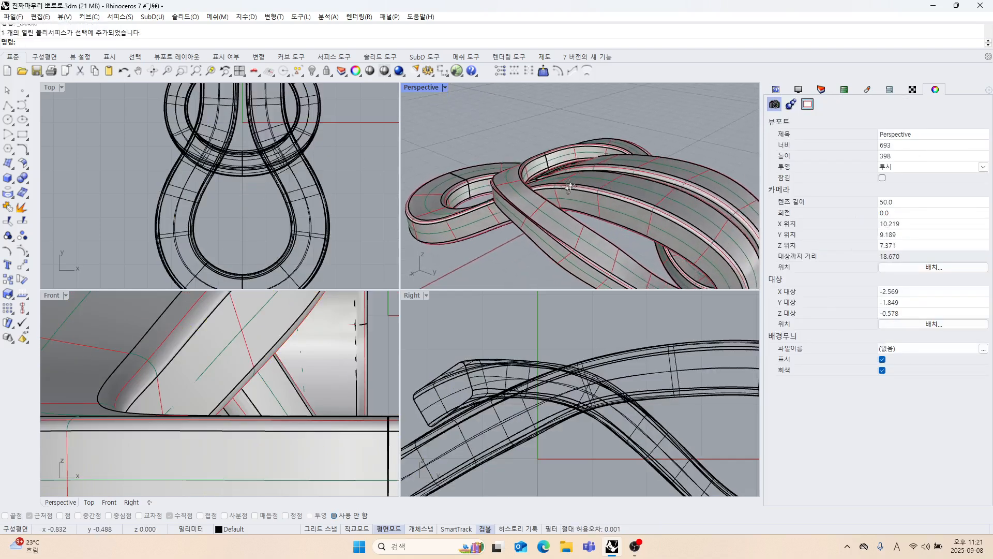
pyautogui.moveTo(569, 187); pyautogui.dragTo(653, 152, button='right')
pyautogui.scroll(6, 532, 173)
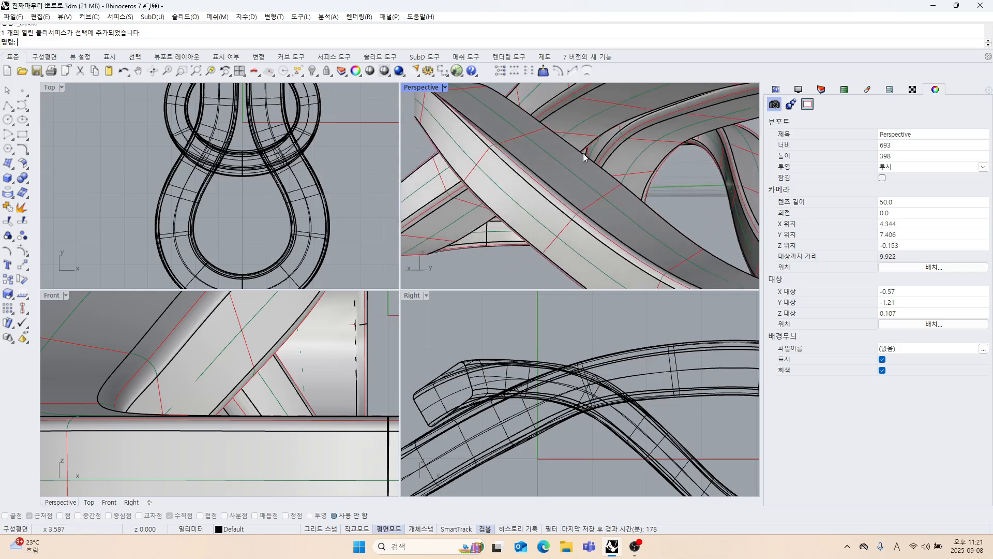
pyautogui.moveTo(582, 153); pyautogui.dragTo(572, 195, button='right')
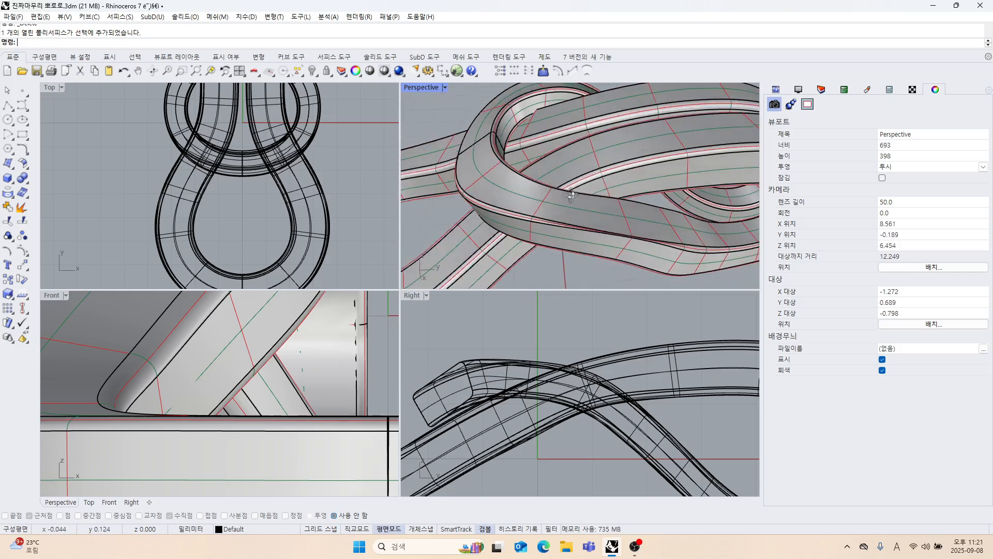
pyautogui.click(562, 165)
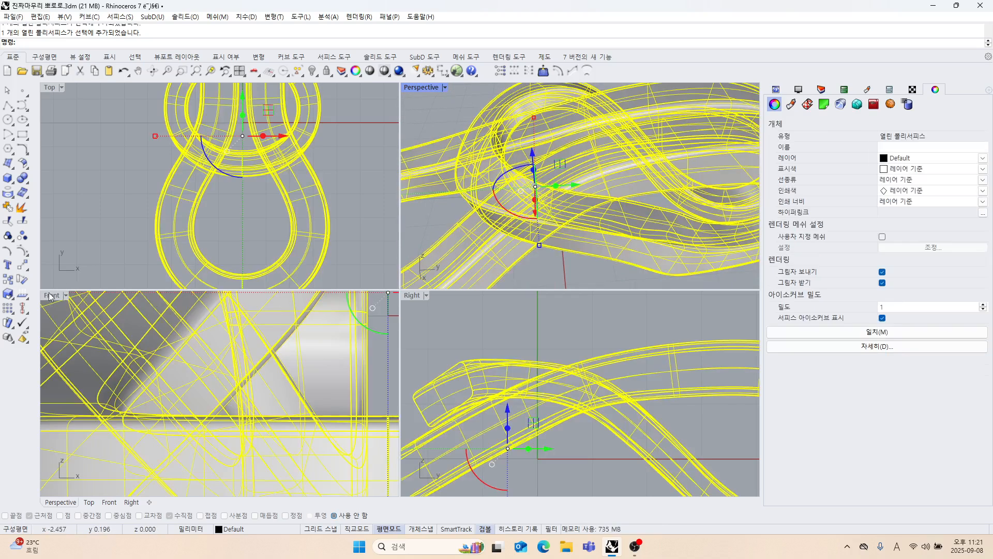
pyautogui.click(26, 297)
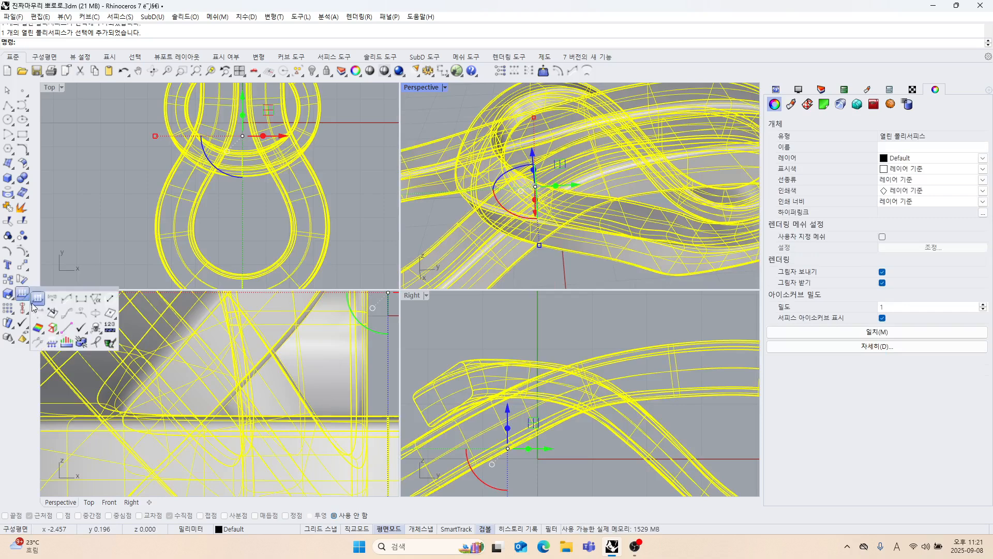
pyautogui.click(52, 328)
pyautogui.scroll(-3, 224, 234)
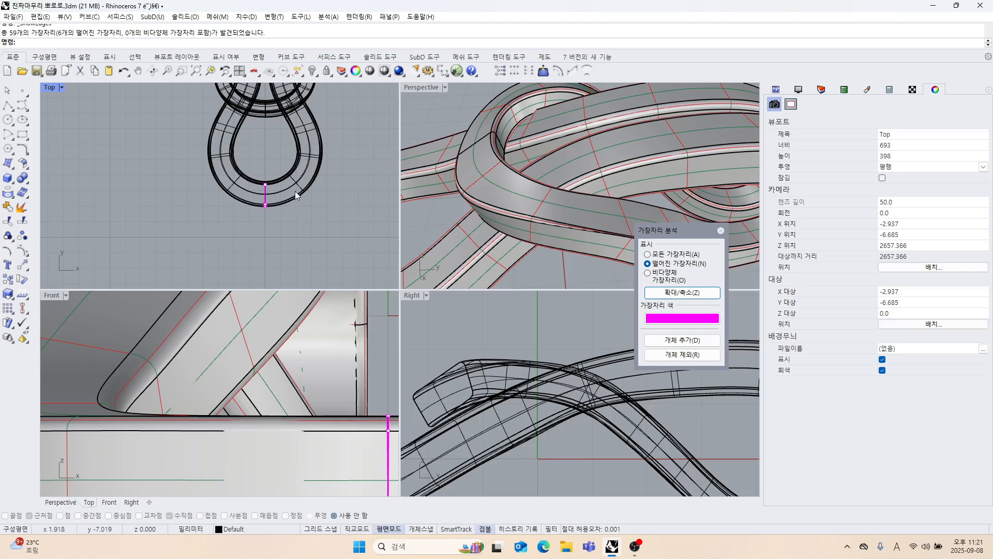
# Explode the pendant polysurface into separate surfaces and turn on their control points.
pyautogui.moveTo(289, 170); pyautogui.dragTo(234, 222)
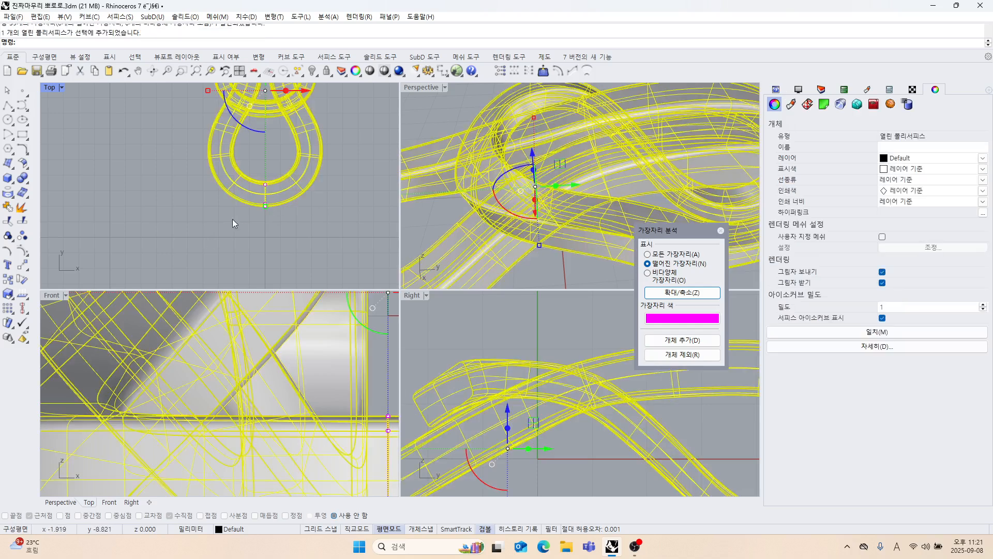
pyautogui.click(20, 207)
pyautogui.click(23, 252)
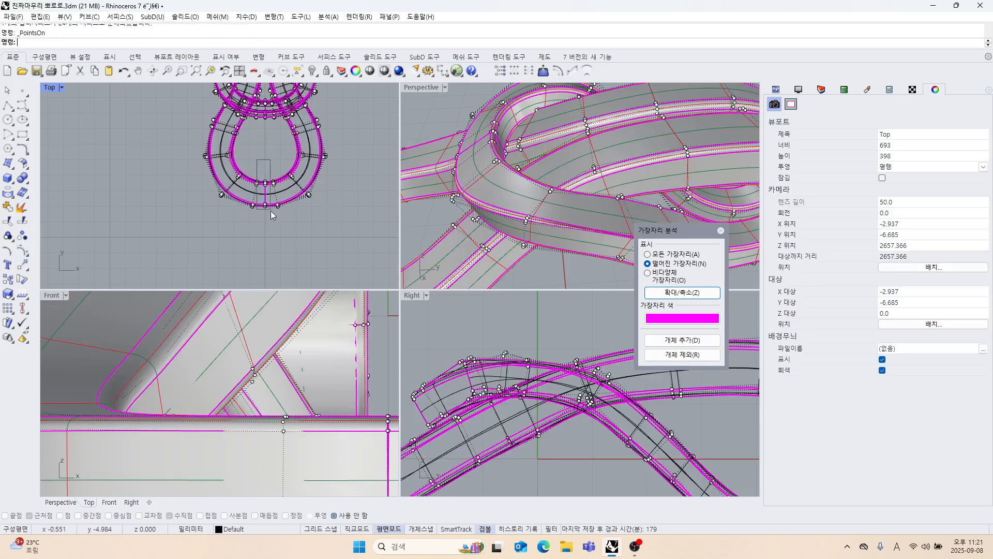
# Align the control points along the lower loop's centre seam to world X 0 with Set Points, constraining X only.
pyautogui.scroll(5, 282, 199)
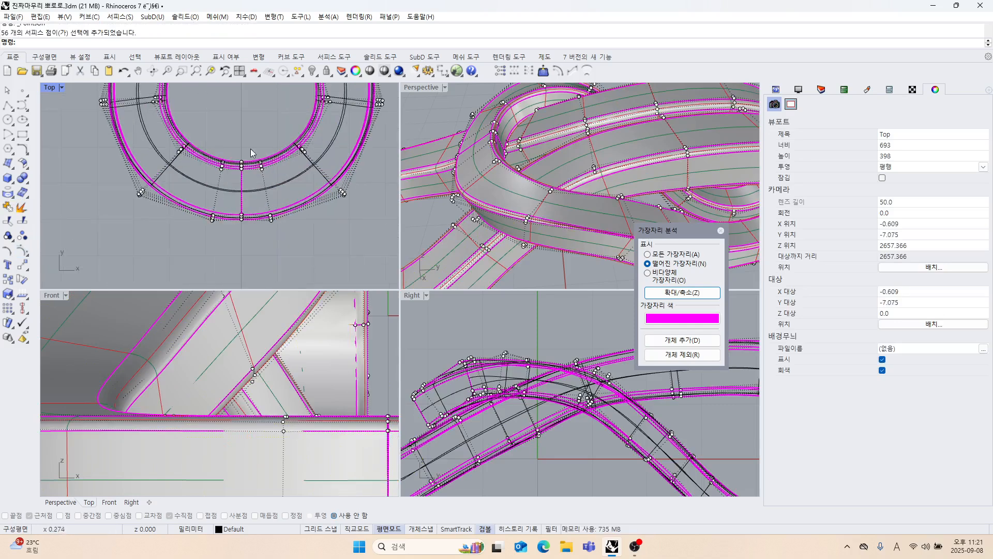
pyautogui.click(499, 71)
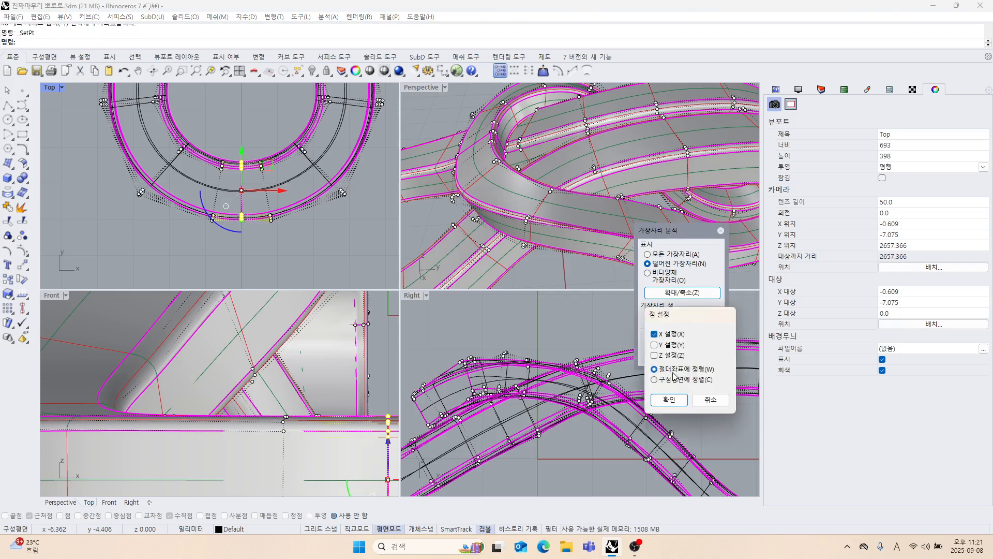
pyautogui.click(669, 400)
pyautogui.press('Return')
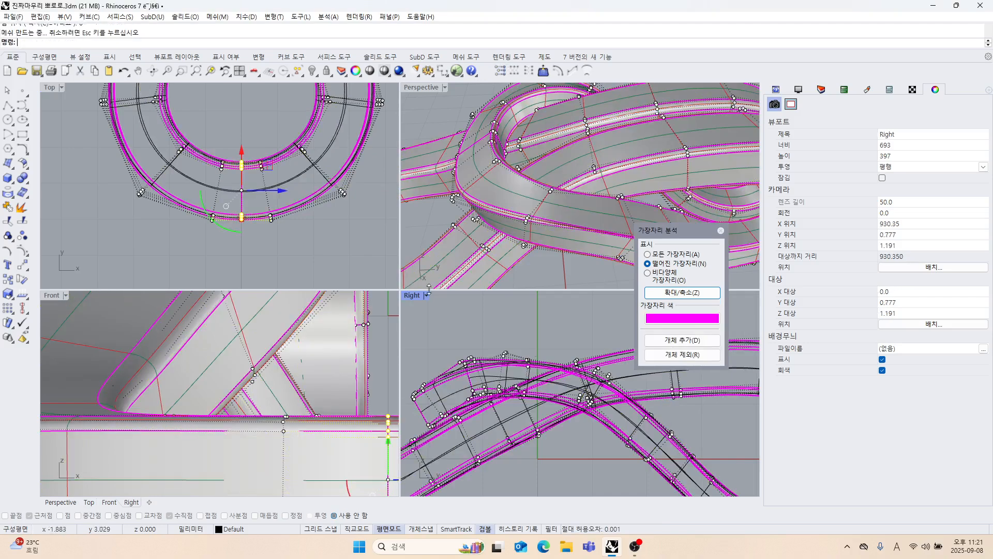
# Join all exploded pendant surfaces into one polysurface again and check its object type.
pyautogui.scroll(-8, 341, 215)
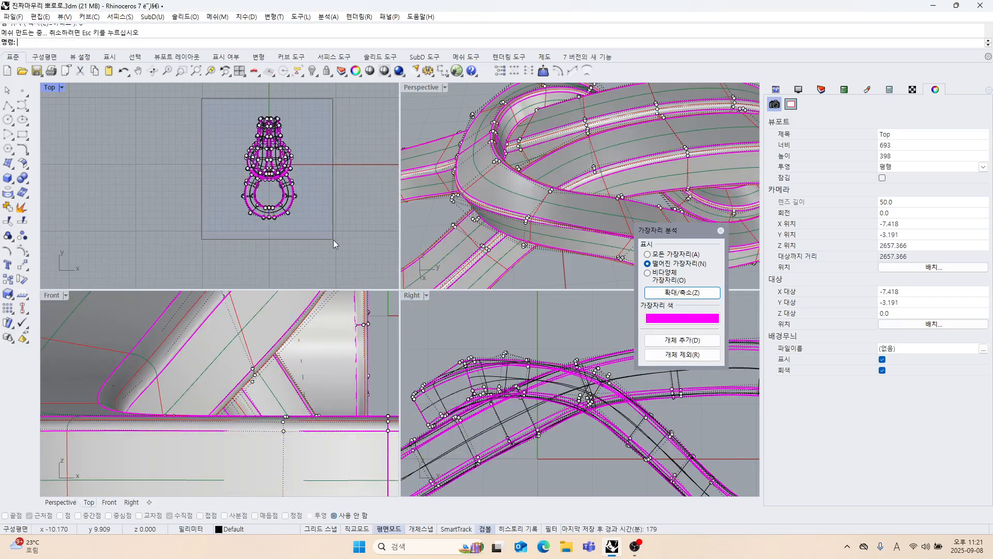
pyautogui.moveTo(333, 240); pyautogui.dragTo(334, 241)
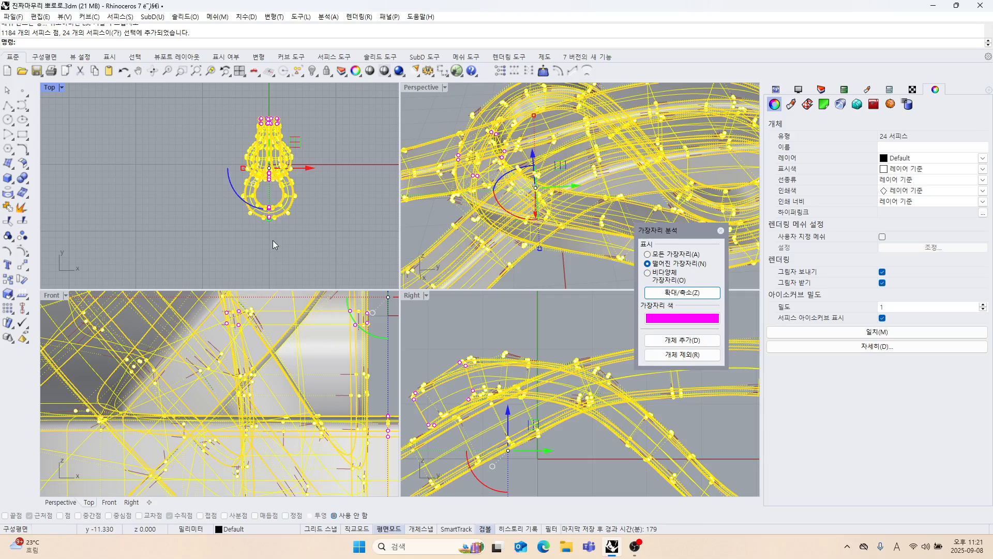
pyautogui.click(11, 208)
pyautogui.click(331, 182)
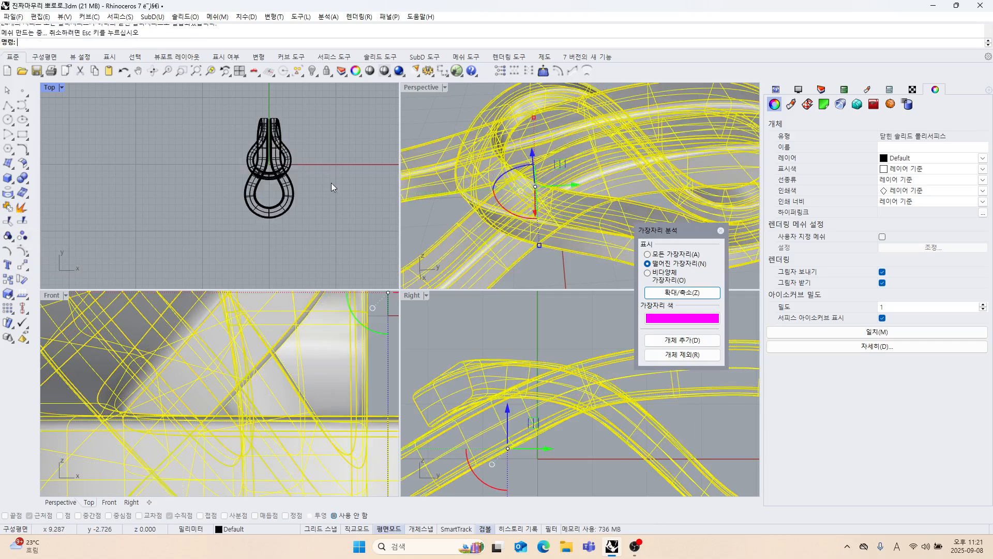
pyautogui.click(467, 194)
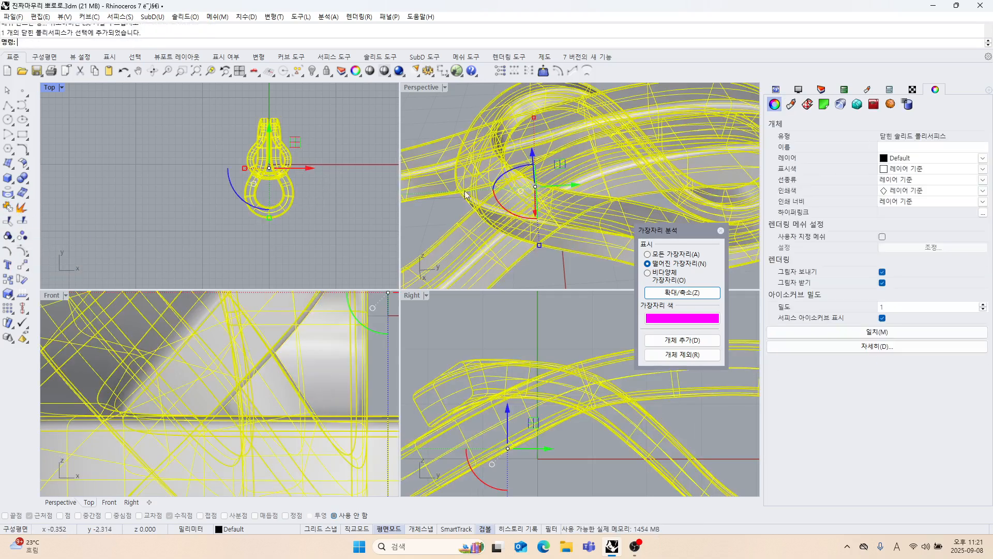
# Inspect the rejoined pendant in an enlarged Perspective view and set the Top viewport to Shaded display.
pyautogui.click(415, 156)
pyautogui.scroll(-6, 481, 161)
pyautogui.doubleClick(426, 87)
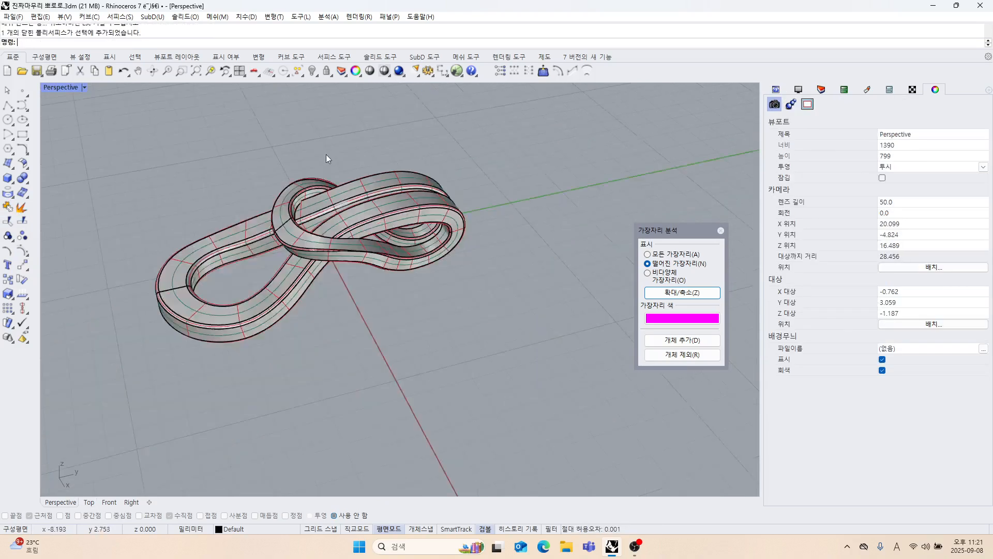
pyautogui.moveTo(326, 154); pyautogui.dragTo(381, 245, button='right')
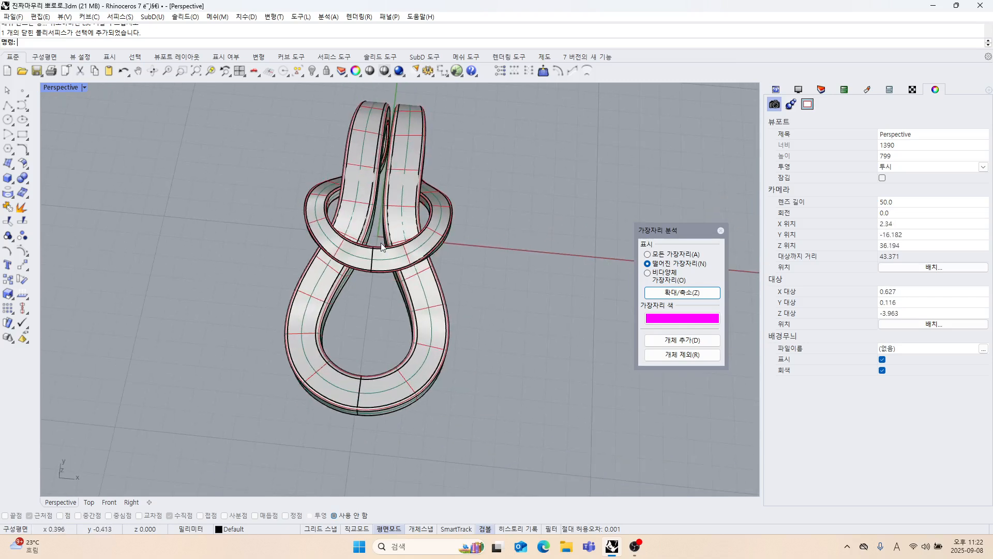
pyautogui.doubleClick(61, 87)
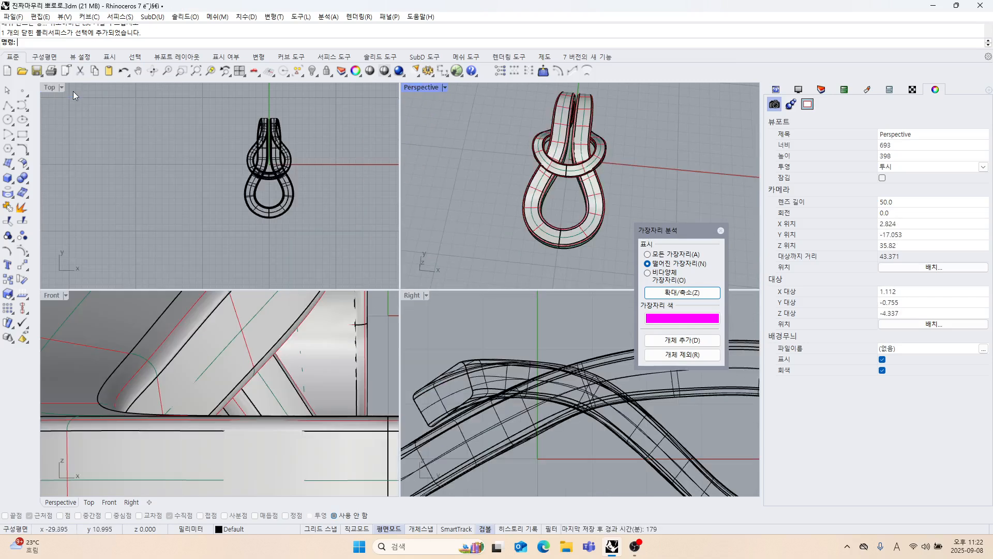
pyautogui.click(47, 88)
pyautogui.click(67, 139)
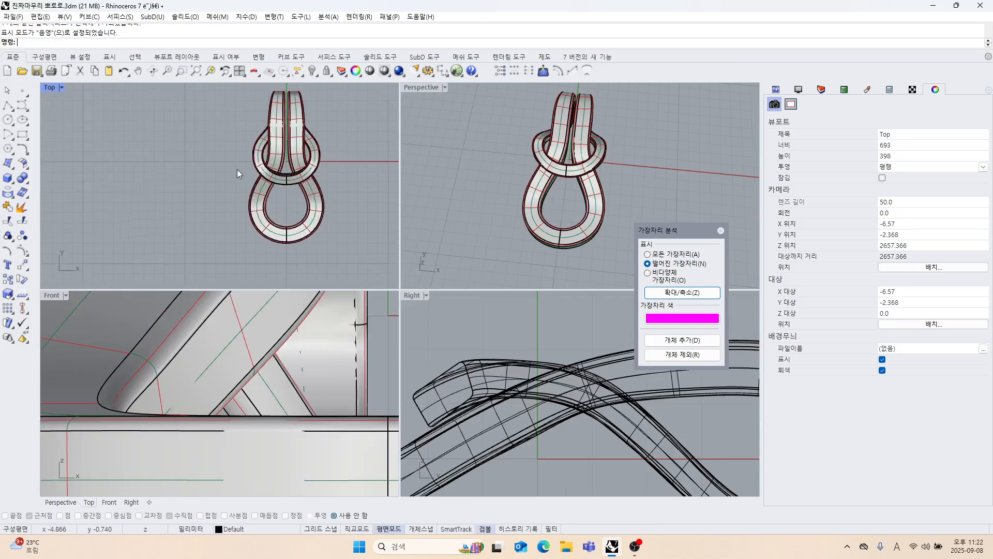
# Examine the pendant's loops and strand crossings in the shaded Top view and from several angles in Perspective.
pyautogui.doubleClick(54, 89)
pyautogui.moveTo(363, 206); pyautogui.dragTo(302, 264, button='right')
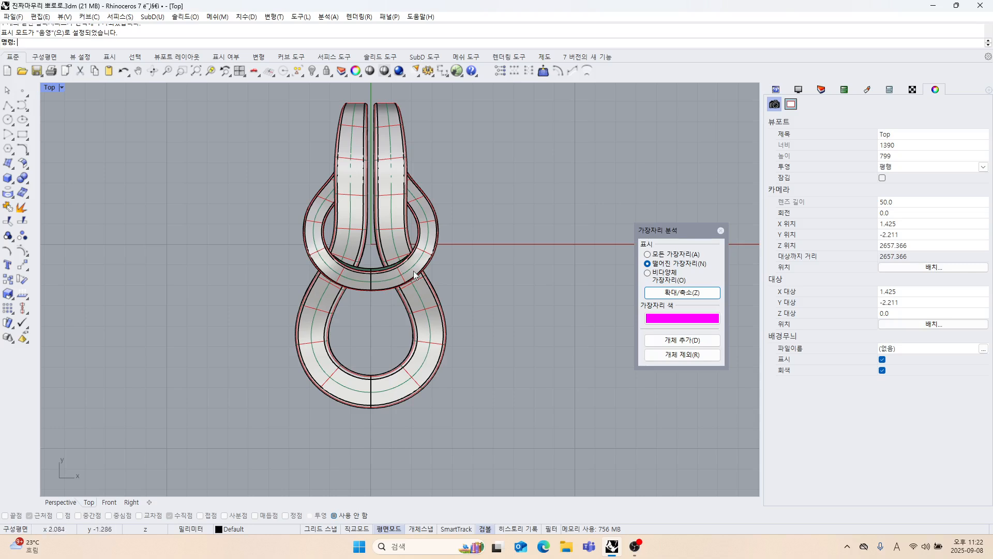
pyautogui.scroll(4, 378, 181)
pyautogui.moveTo(356, 199); pyautogui.dragTo(341, 282, button='right')
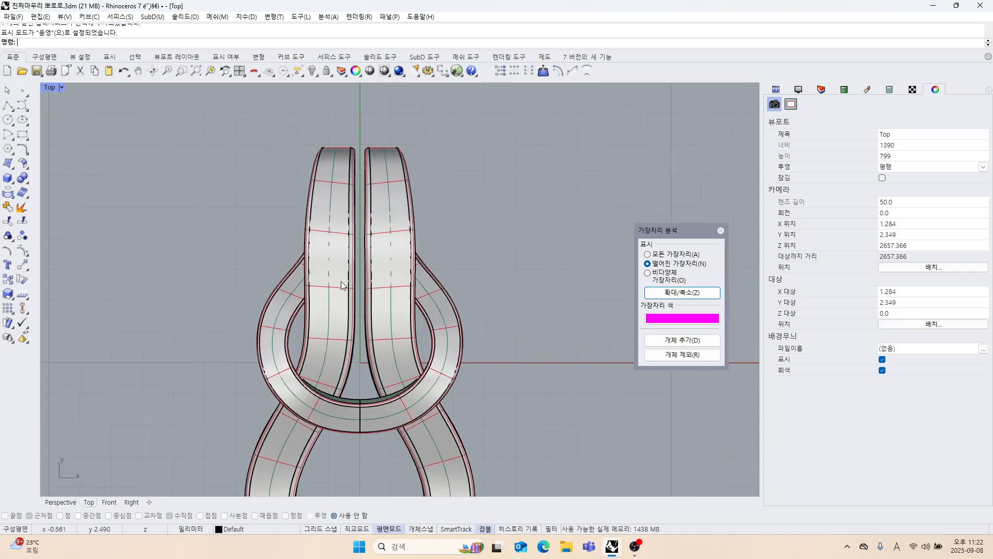
pyautogui.doubleClick(54, 89)
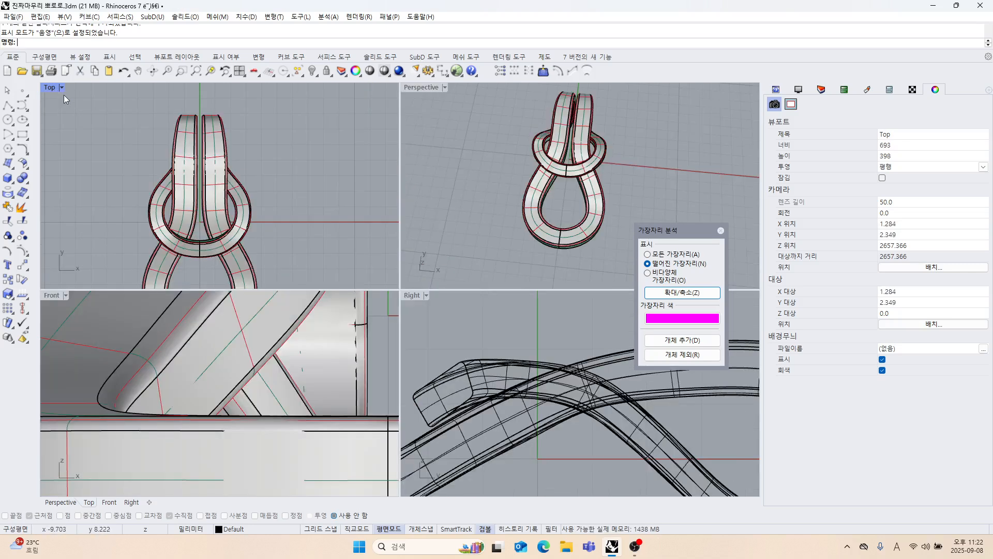
pyautogui.moveTo(604, 194); pyautogui.dragTo(531, 136, button='right')
pyautogui.moveTo(604, 147); pyautogui.dragTo(457, 211, button='right')
pyautogui.scroll(2, 251, 227)
pyautogui.scroll(4, 277, 195)
pyautogui.moveTo(251, 227); pyautogui.dragTo(285, 177, button='right')
pyautogui.scroll(-2, 282, 201)
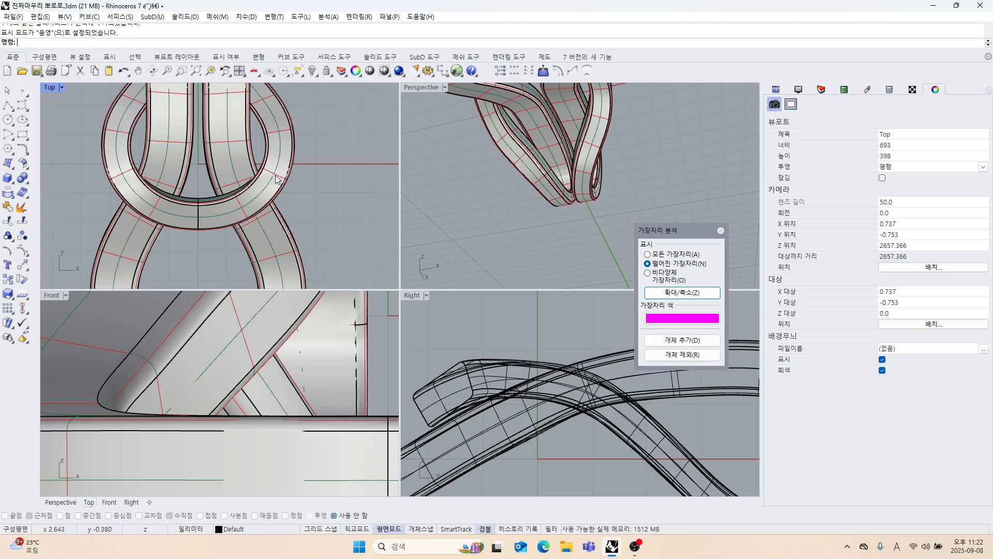
pyautogui.scroll(2, 277, 179)
pyautogui.scroll(-8, 278, 180)
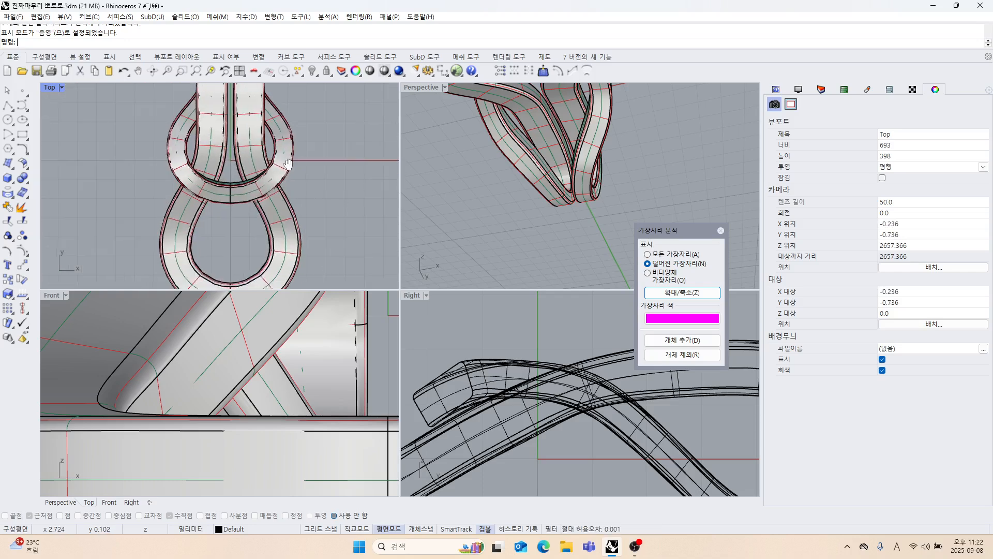
pyautogui.moveTo(499, 185); pyautogui.dragTo(524, 224, button='right')
pyautogui.scroll(-4, 526, 225)
pyautogui.moveTo(258, 199); pyautogui.dragTo(217, 198, button='right')
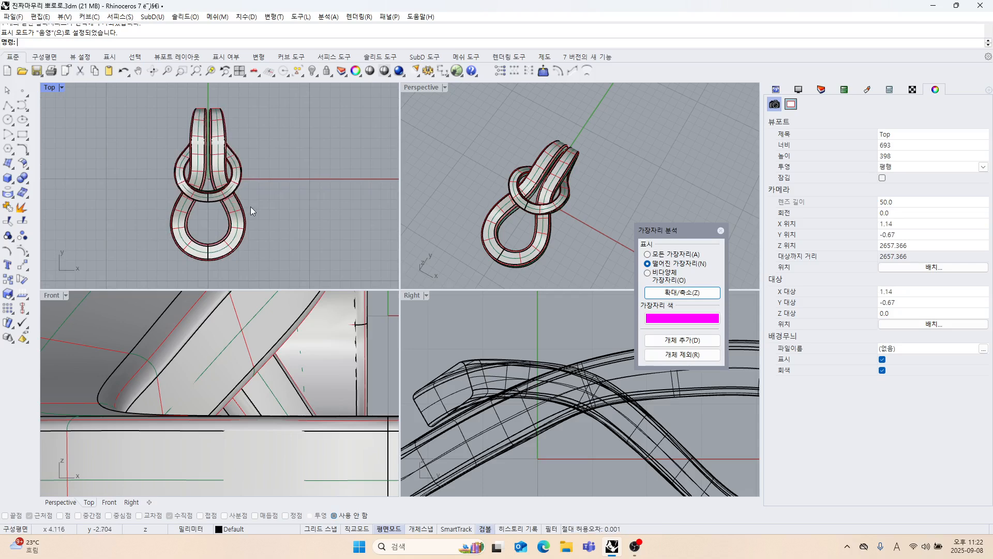
# Examine the knotted pendant in the Top, Front and Perspective views.
pyautogui.moveTo(253, 211); pyautogui.dragTo(275, 213, button='right')
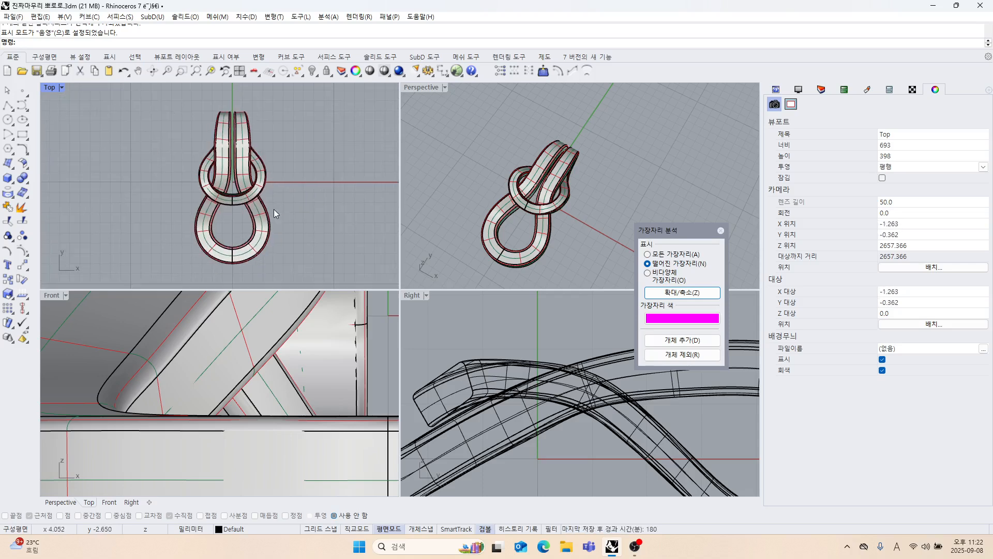
pyautogui.scroll(-3, 305, 220)
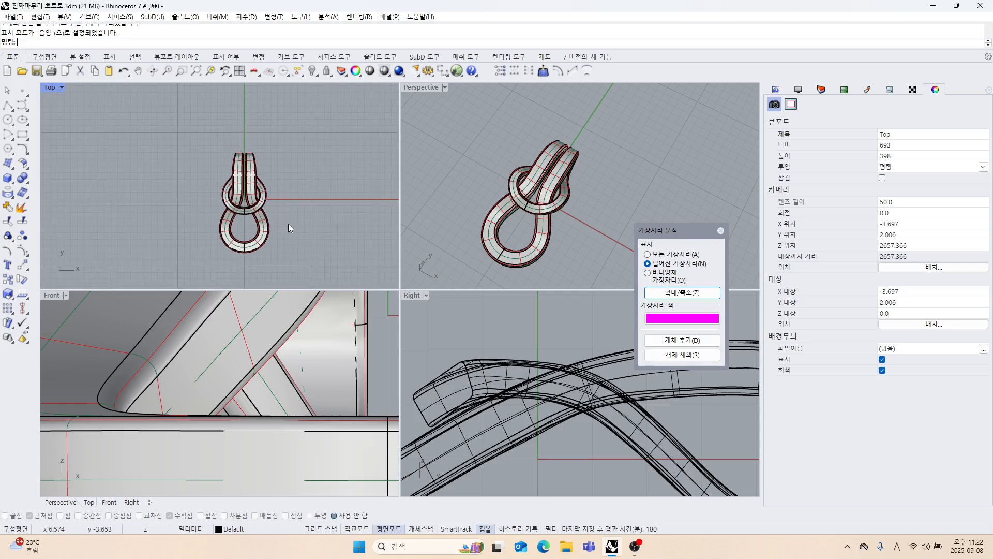
pyautogui.scroll(-2, 272, 336)
pyautogui.scroll(-4, 273, 337)
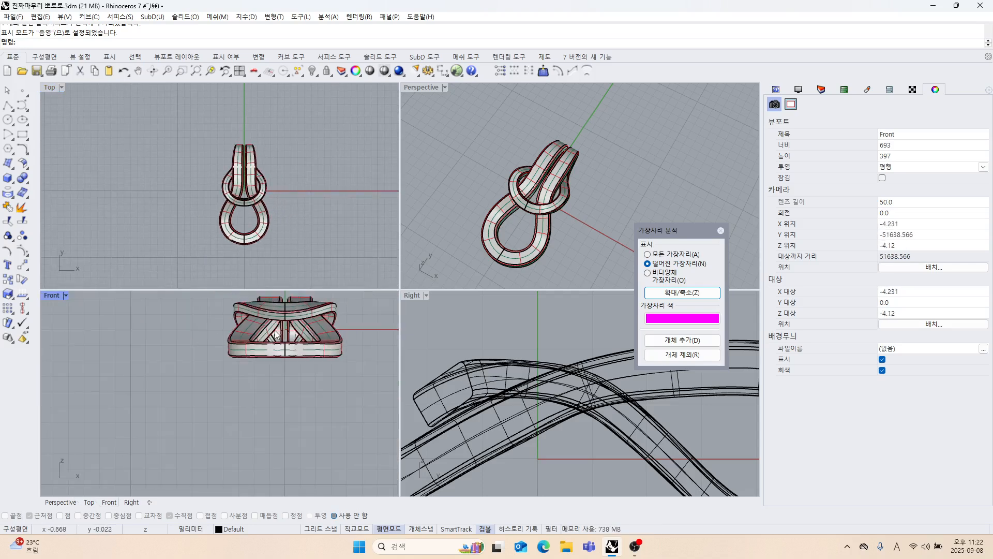
pyautogui.moveTo(445, 279); pyautogui.dragTo(478, 196, button='right')
pyautogui.moveTo(495, 187); pyautogui.dragTo(538, 239, button='right')
pyautogui.scroll(4, 540, 242)
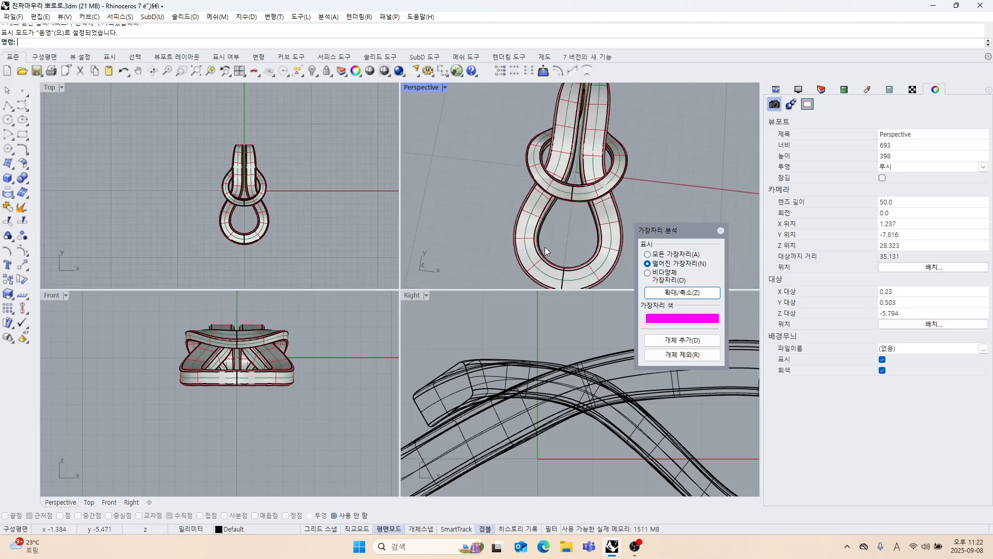
pyautogui.scroll(6, 242, 218)
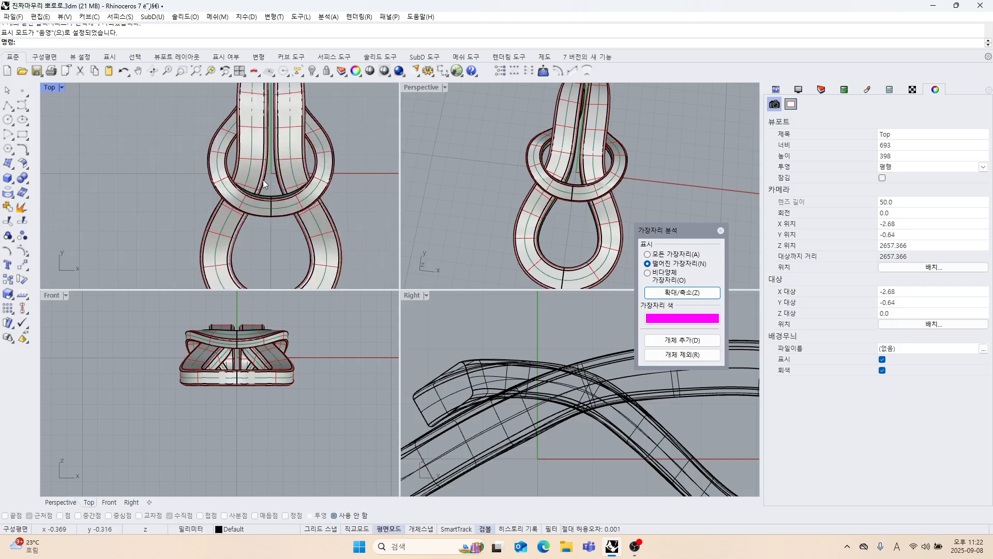
pyautogui.moveTo(243, 224); pyautogui.dragTo(305, 126, button='right')
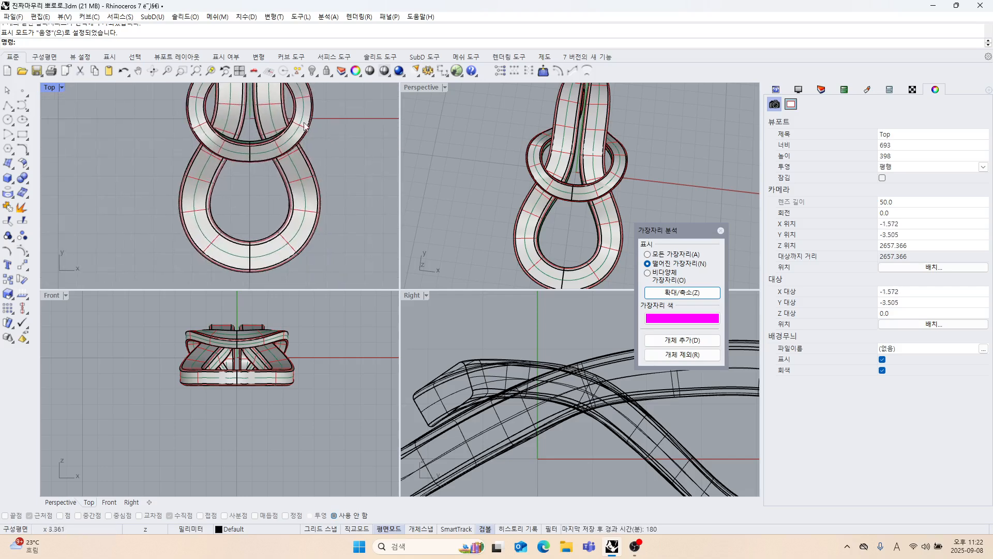
# Lock the pendant solid and enable object snapping.
pyautogui.click(255, 145)
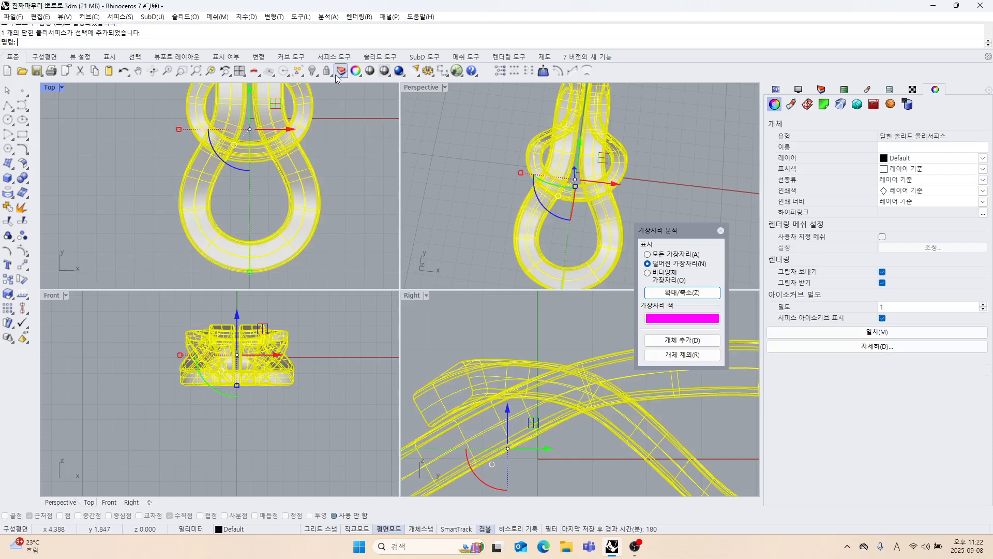
pyautogui.click(326, 74)
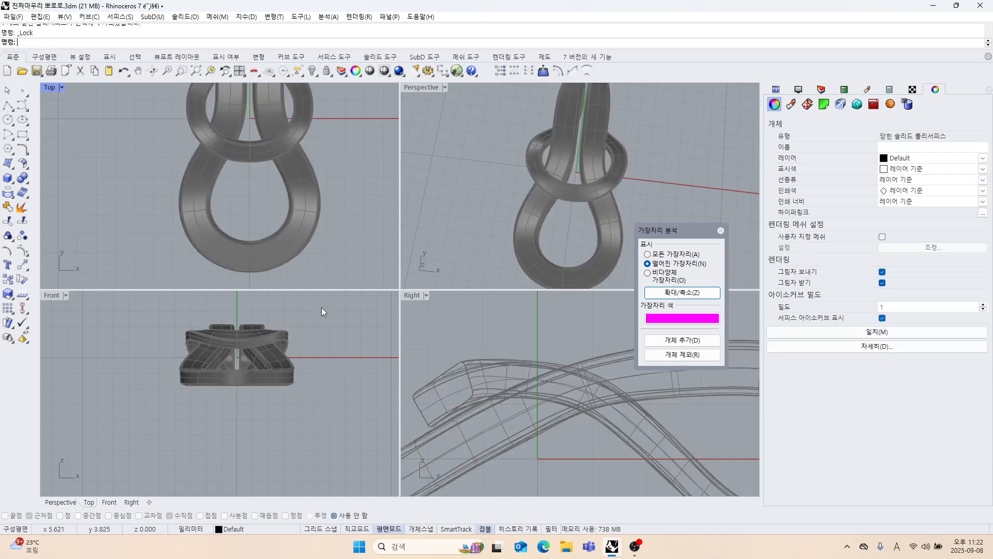
pyautogui.click(334, 515)
# Measure the lower loop's band width in the Top view with a temporary polyline from its inner to its outer edge.
pyautogui.scroll(4, 305, 217)
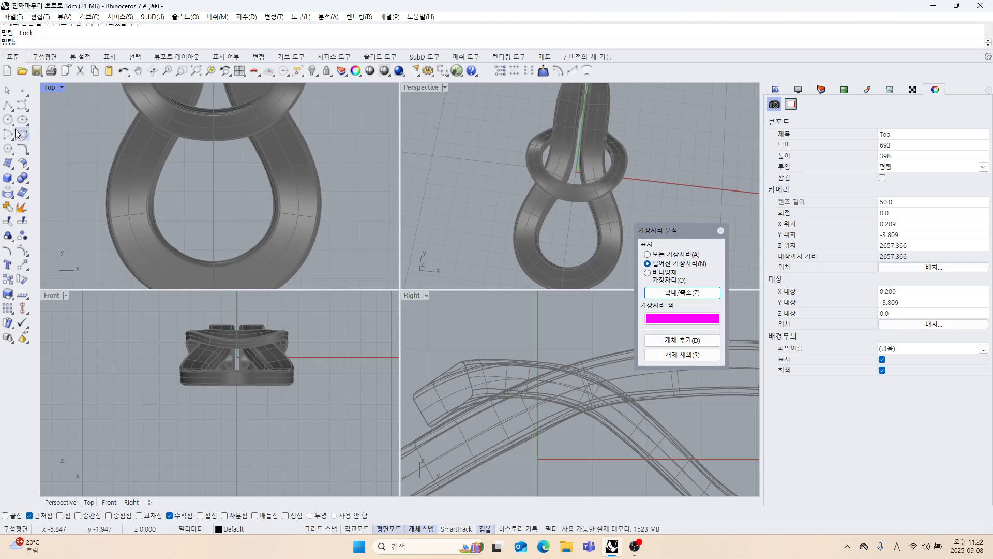
pyautogui.scroll(2, 308, 179)
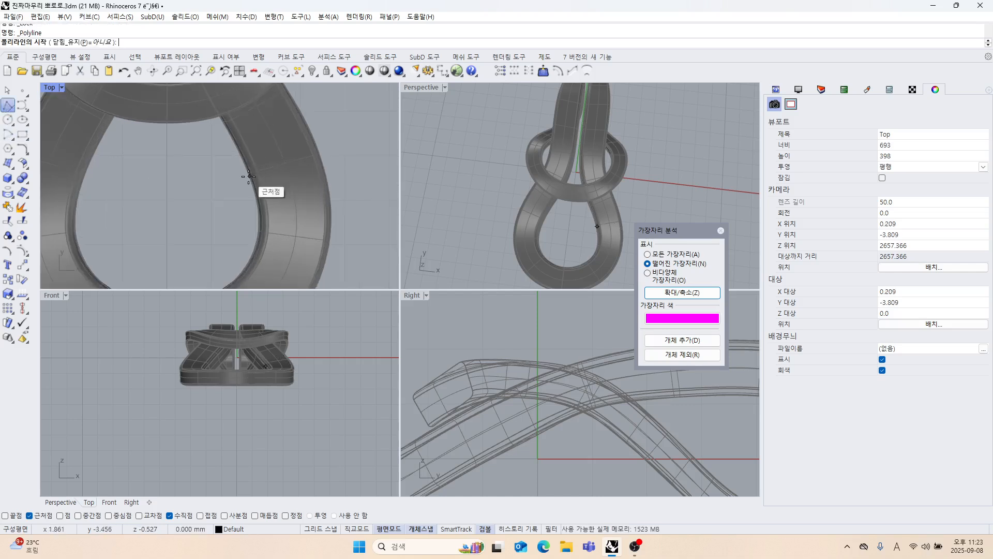
pyautogui.click(249, 176)
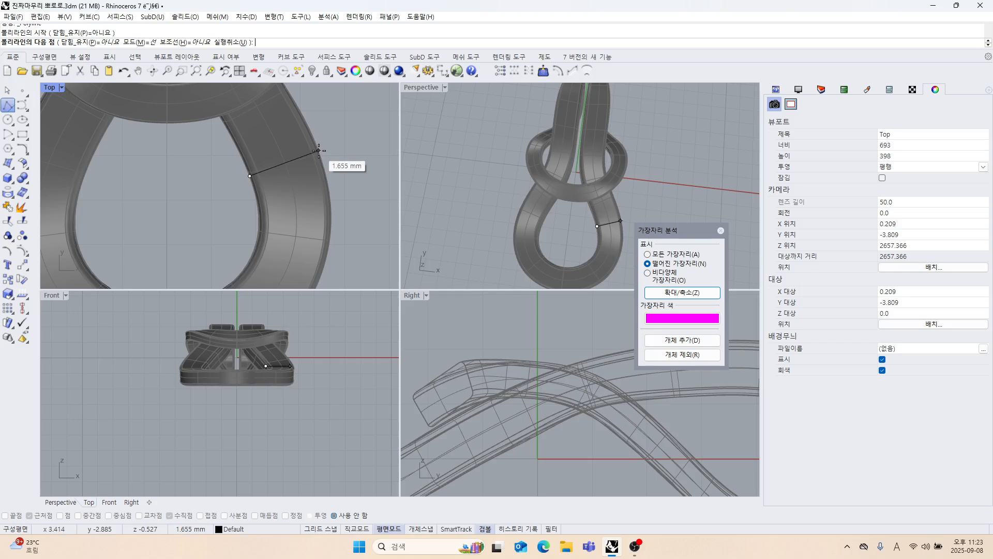
pyautogui.press('Escape')
pyautogui.scroll(-6, 303, 166)
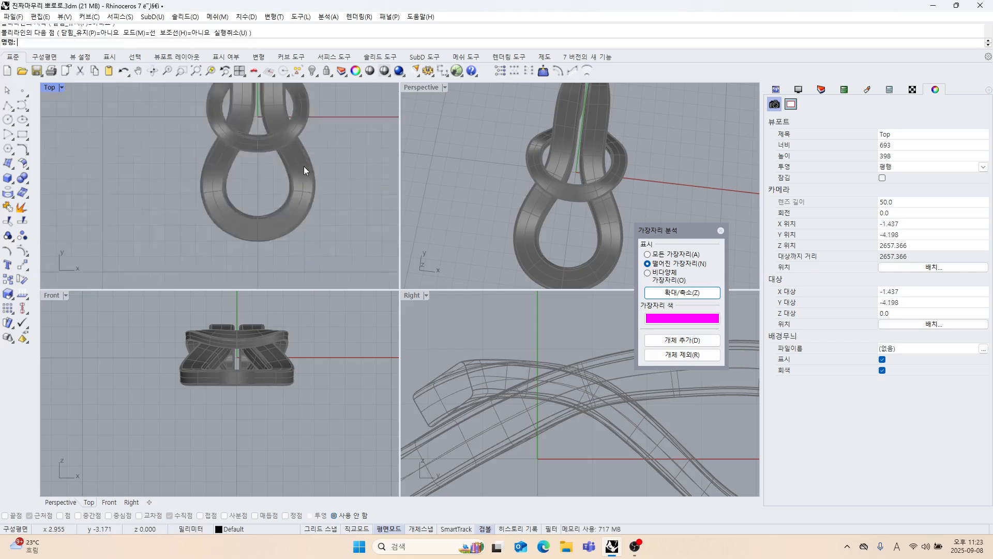
# Unlock the pendant and end the edge analysis.
pyautogui.click(420, 89)
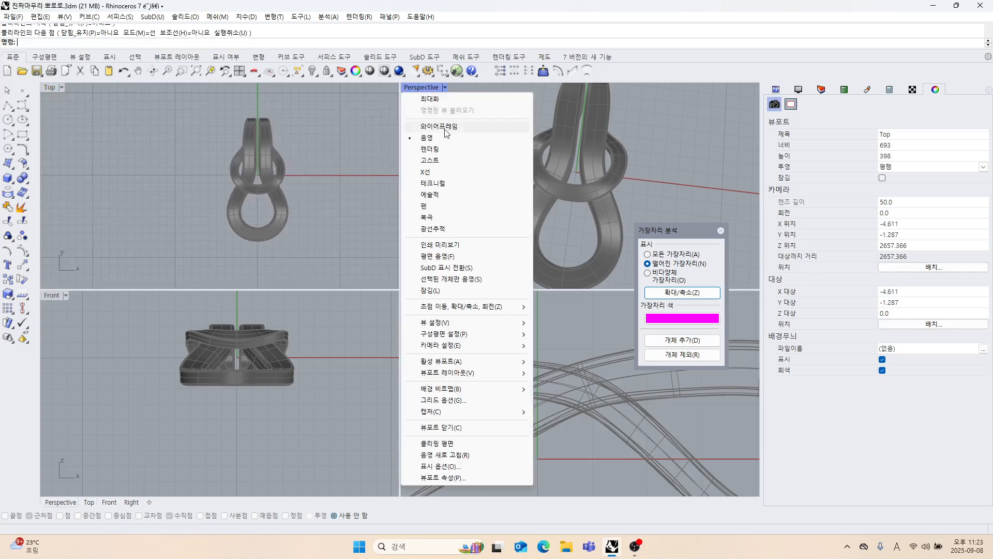
pyautogui.click(334, 120)
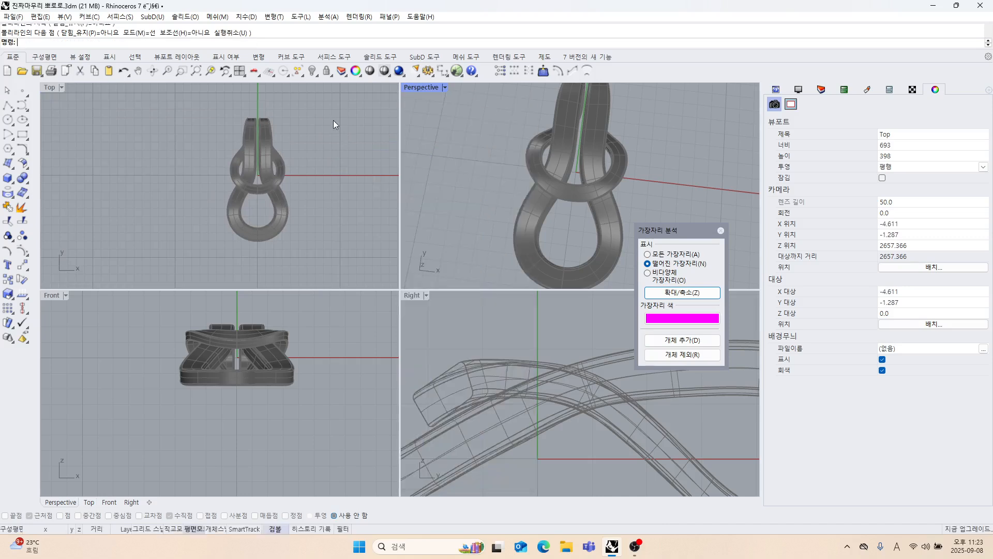
pyautogui.rightClick(331, 74)
pyautogui.moveTo(512, 200); pyautogui.dragTo(476, 202, button='right')
pyautogui.scroll(-4, 481, 202)
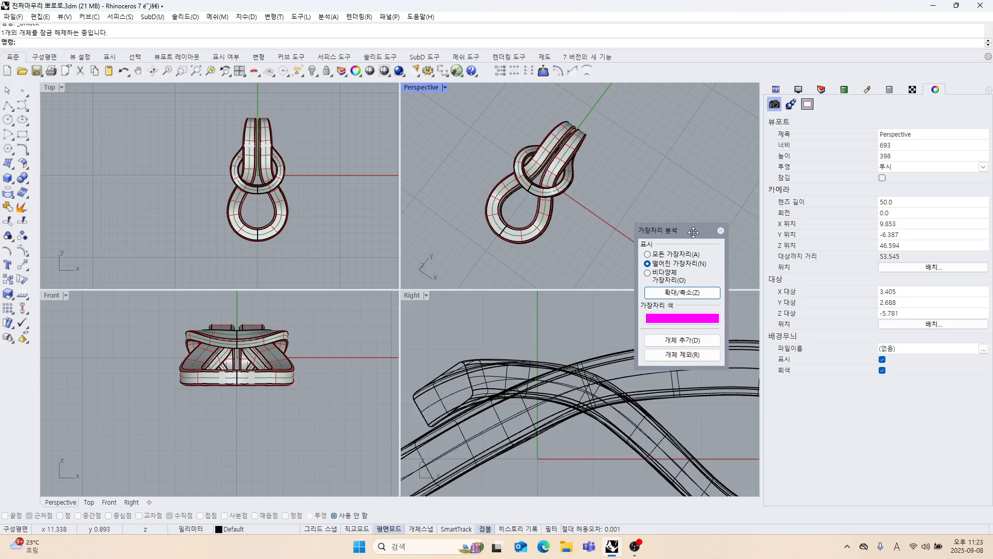
pyautogui.click(721, 234)
# Show the Perspective view maximized in Rendered display and inspect the pendant from several angles.
pyautogui.keyDown('shift'); pyautogui.moveTo(578, 207); pyautogui.dragTo(575, 239, button='right'); pyautogui.keyUp('shift')
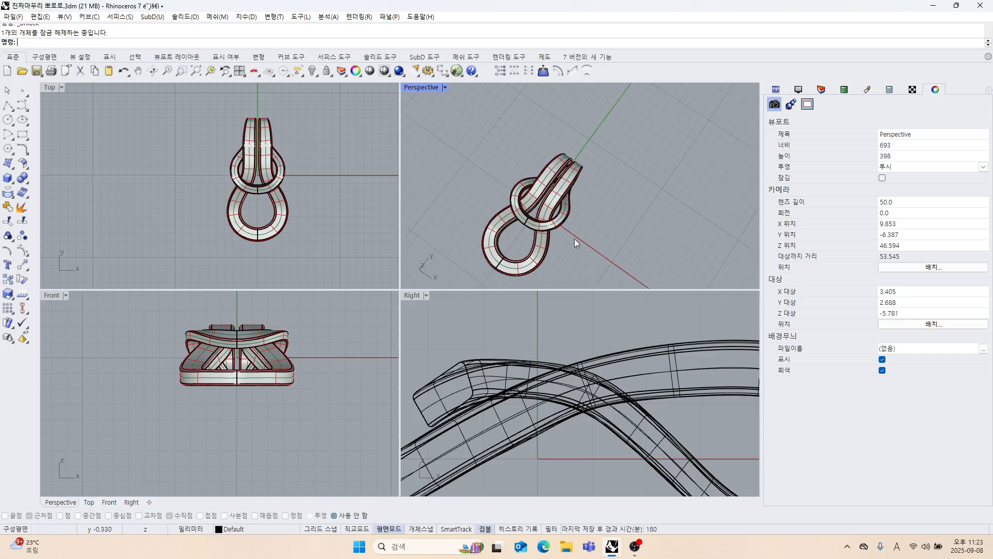
pyautogui.click(430, 87)
pyautogui.click(509, 151)
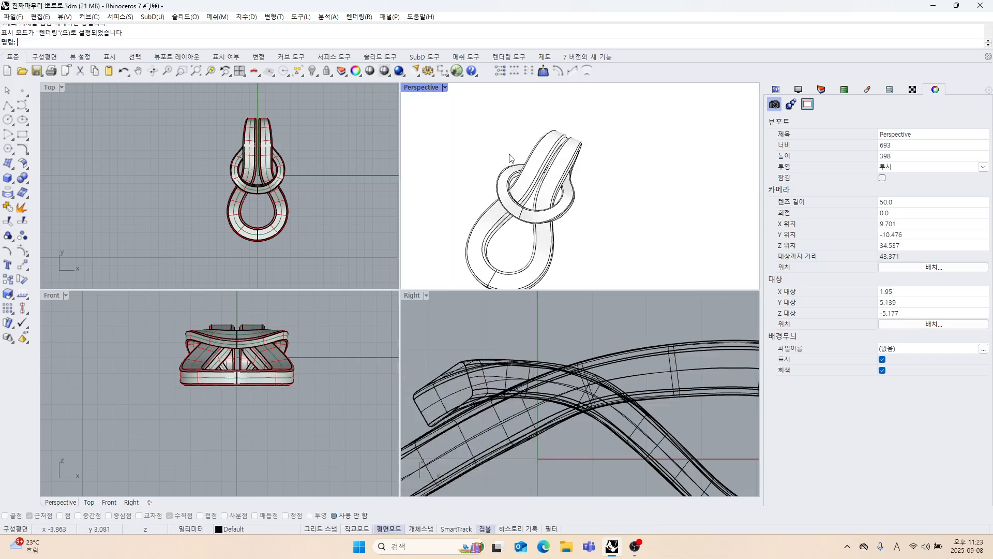
pyautogui.doubleClick(422, 88)
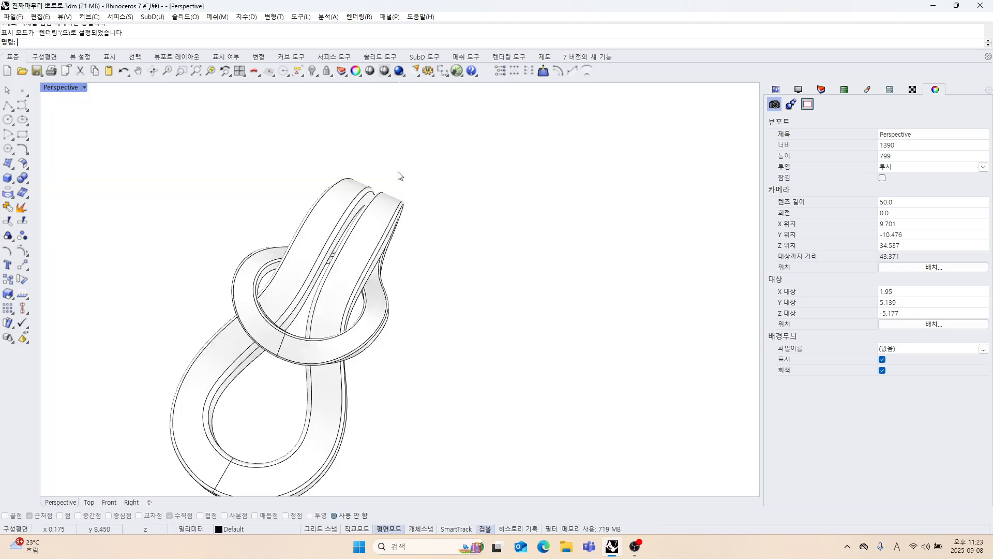
pyautogui.moveTo(401, 176); pyautogui.dragTo(296, 243, button='right')
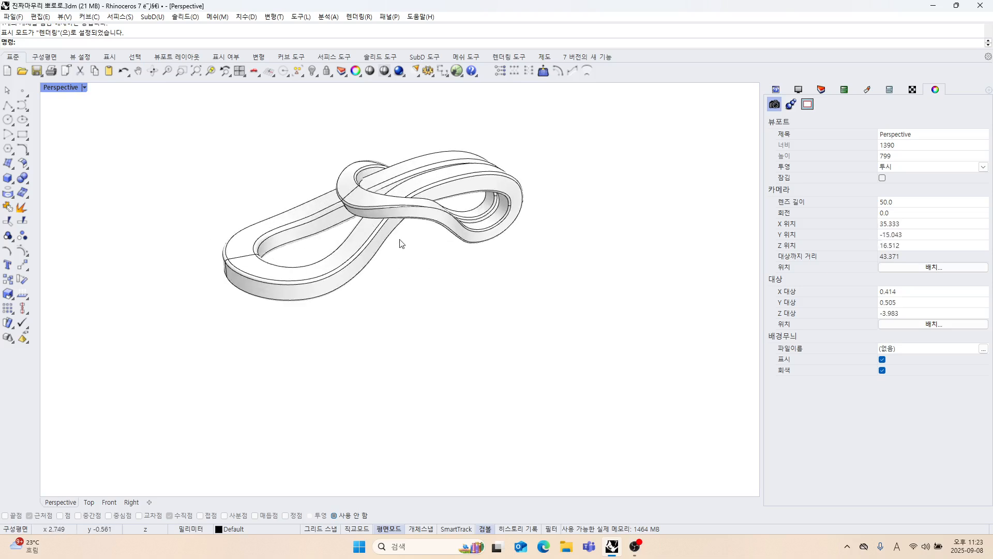
pyautogui.moveTo(401, 243); pyautogui.dragTo(288, 223, button='right')
pyautogui.moveTo(466, 226); pyautogui.dragTo(312, 209, button='right')
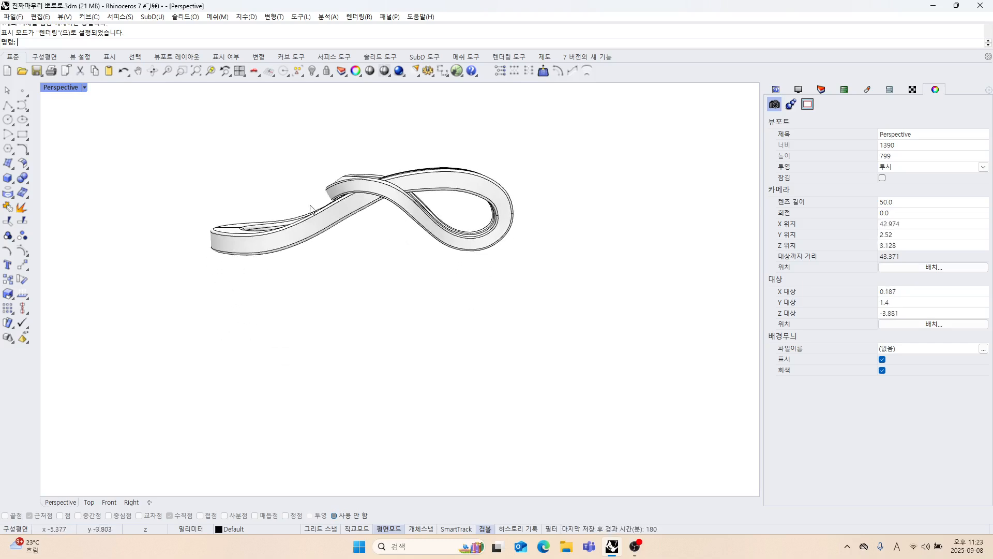
# Restore the four-view layout, set the Right view to Shaded display and maximize it.
pyautogui.doubleClick(63, 88)
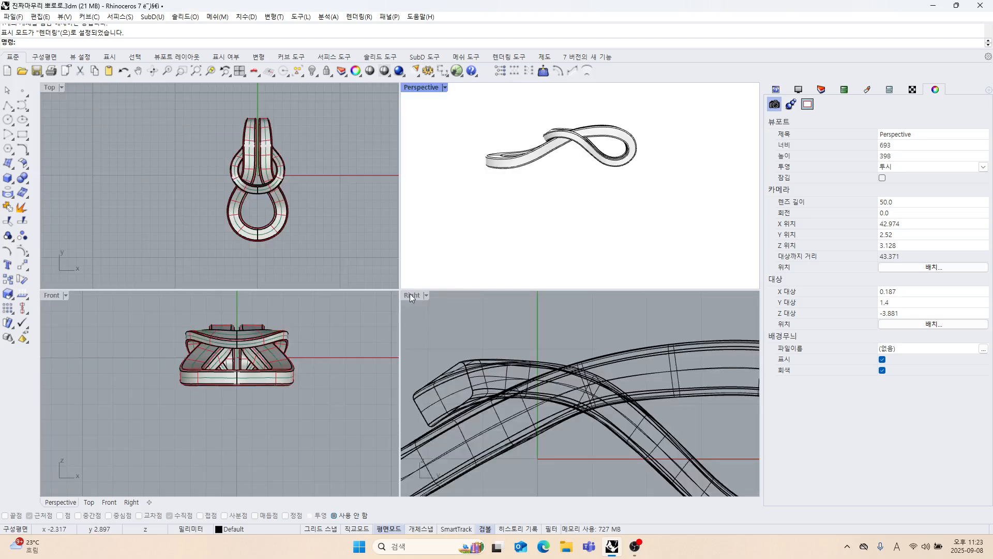
pyautogui.click(410, 293)
pyautogui.click(469, 186)
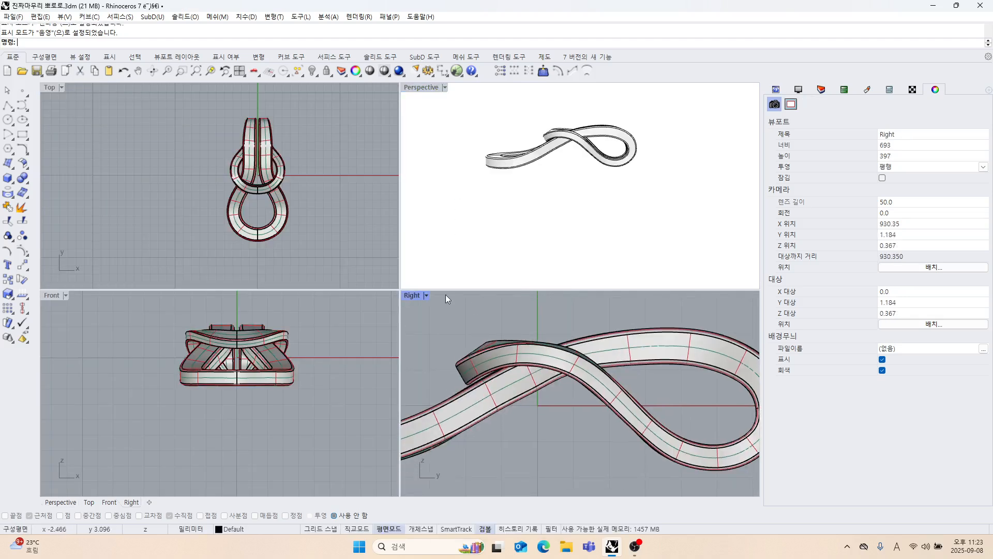
pyautogui.doubleClick(409, 296)
# Check the pendant's base alignment in the Right view with a temporary horizontal polyline from the rear loop's lowest point past the front end.
pyautogui.scroll(-4, 416, 314)
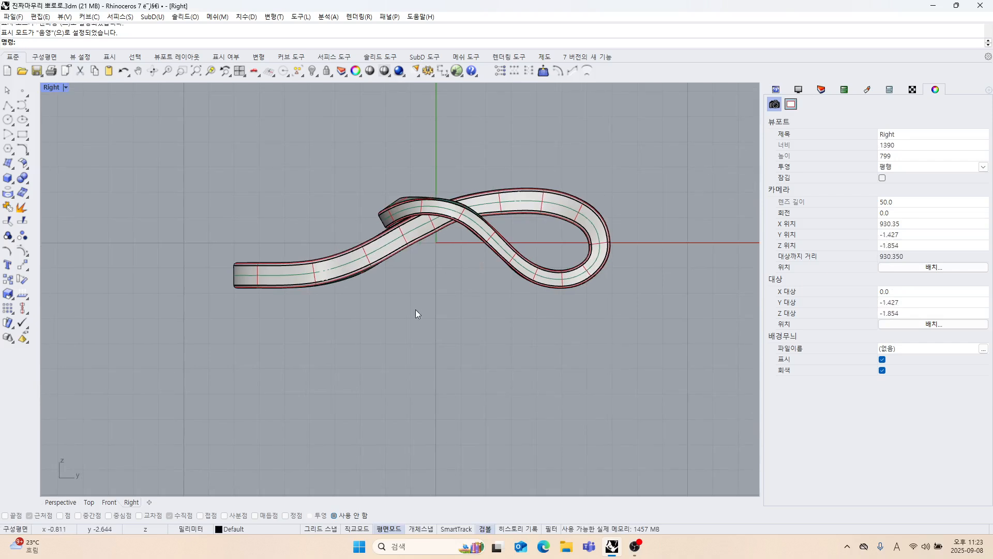
pyautogui.click(13, 107)
pyautogui.scroll(3, 455, 274)
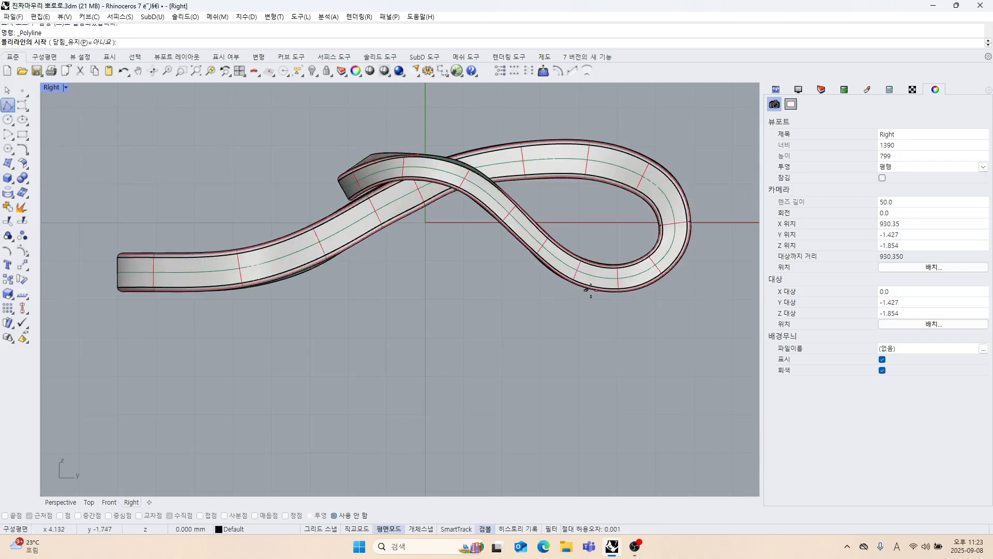
pyautogui.click(617, 292)
pyautogui.scroll(-2, 510, 295)
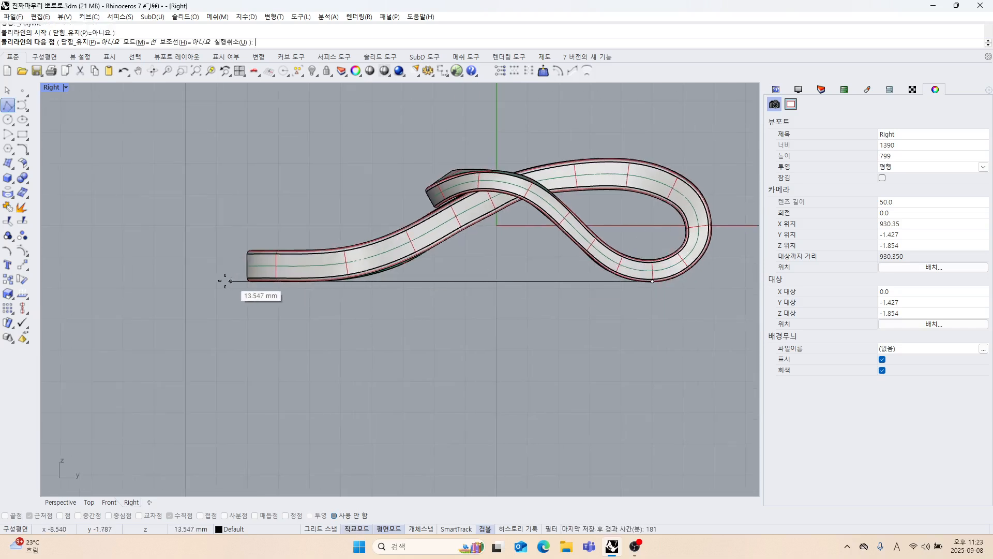
pyautogui.scroll(3, 202, 280)
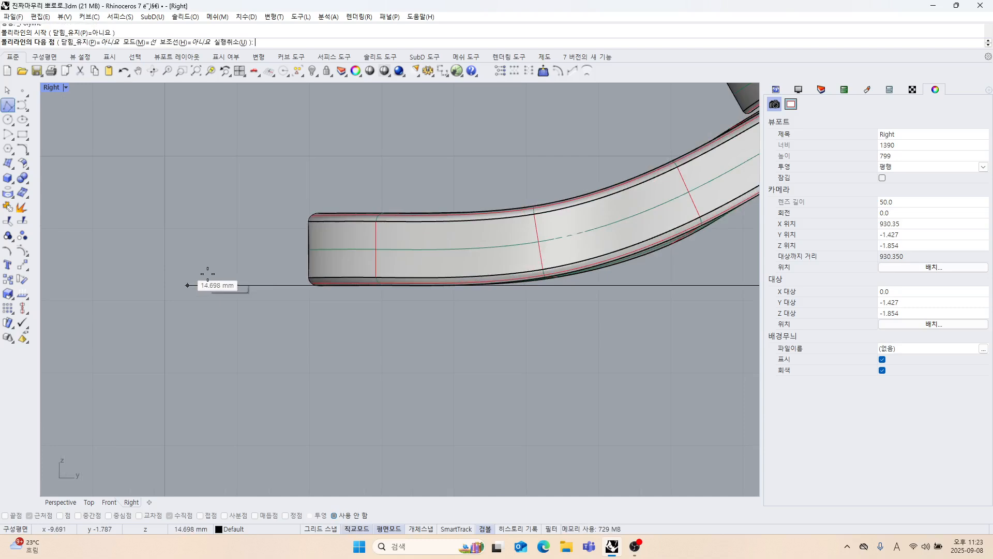
pyautogui.press('Escape')
# Examine the pendant's side profile in the Right view and its rendered form in the maximized Perspective view.
pyautogui.scroll(-17, 224, 276)
pyautogui.moveTo(387, 303); pyautogui.dragTo(438, 304, button='right')
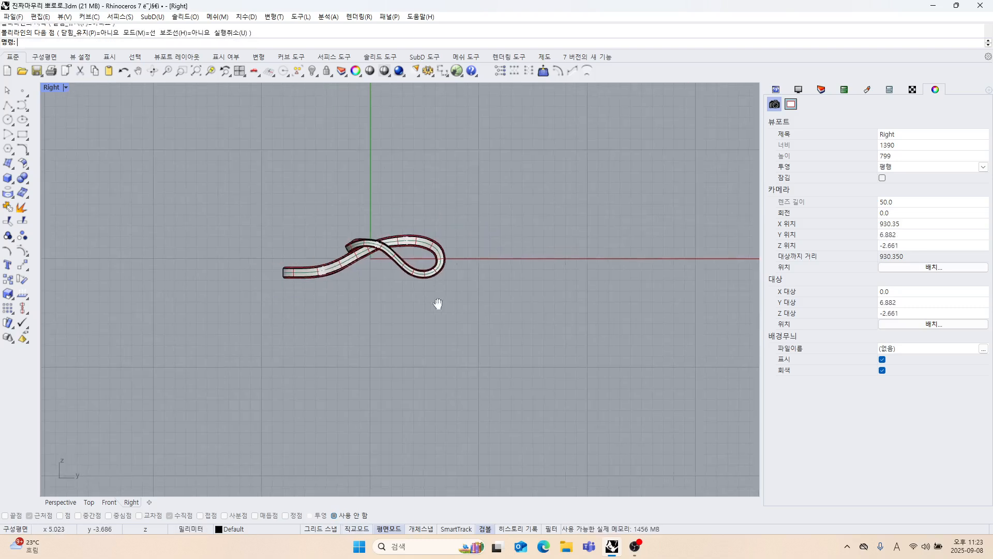
pyautogui.scroll(8, 442, 250)
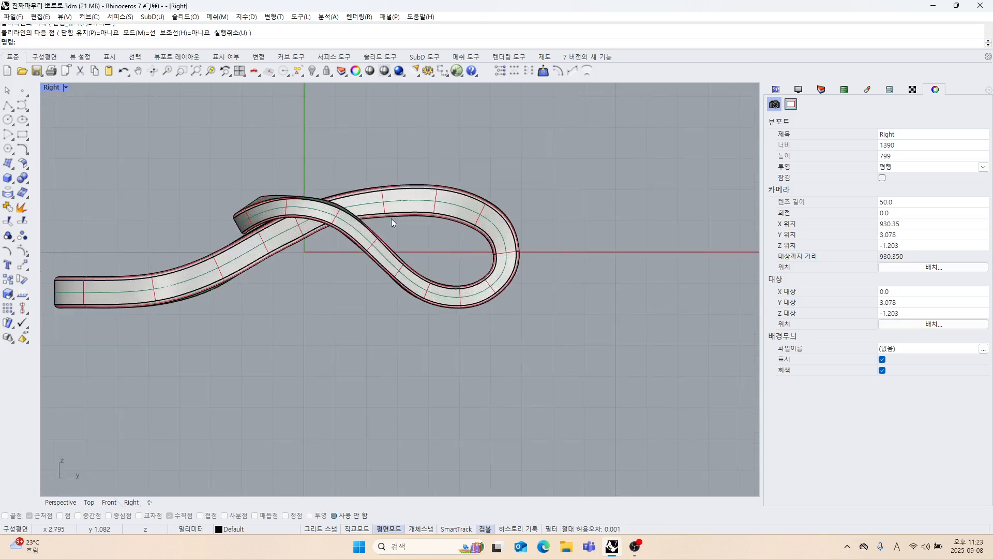
pyautogui.scroll(-6, 391, 218)
pyautogui.moveTo(397, 240); pyautogui.dragTo(458, 255, button='right')
pyautogui.scroll(4, 458, 256)
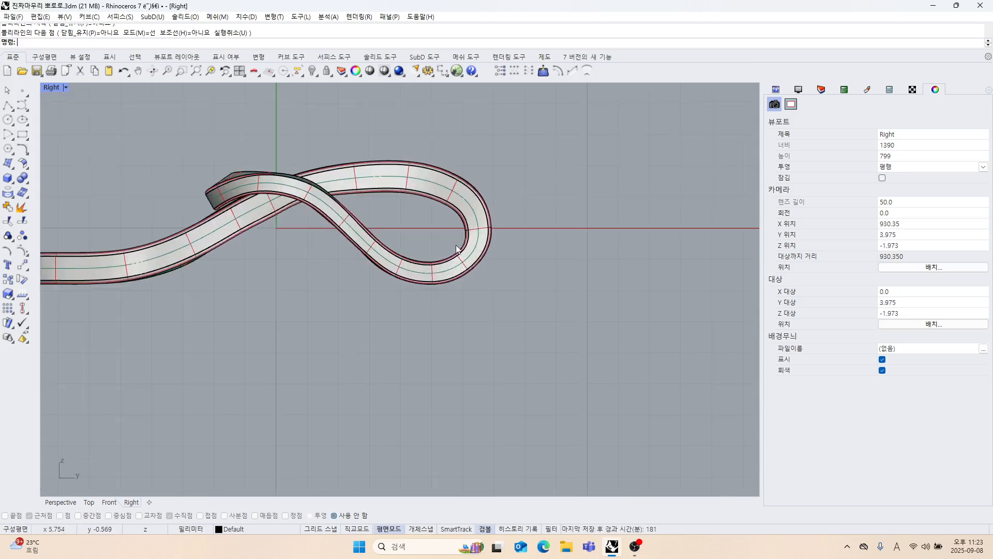
pyautogui.doubleClick(52, 87)
pyautogui.moveTo(585, 232); pyautogui.dragTo(546, 229, button='right')
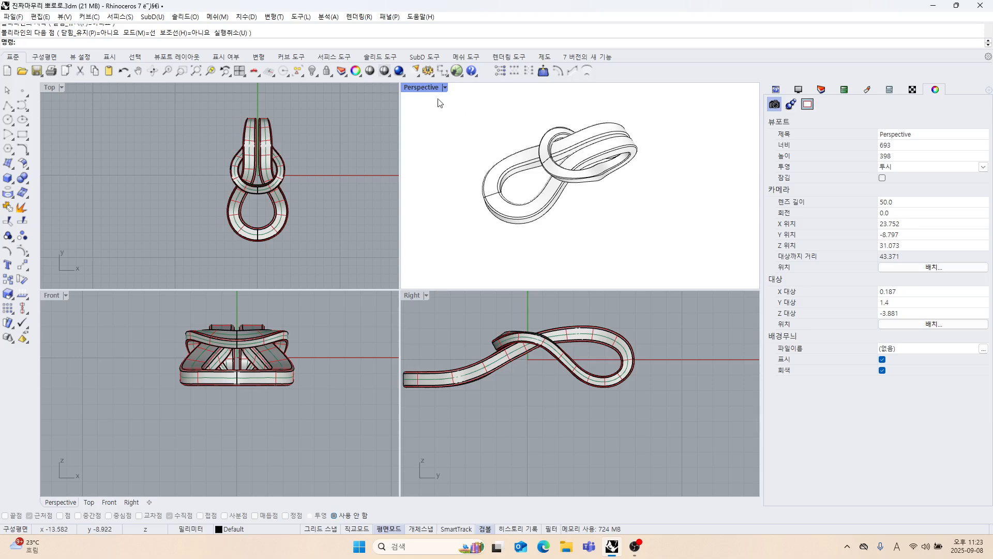
pyautogui.doubleClick(422, 87)
pyautogui.moveTo(438, 186); pyautogui.dragTo(164, 156, button='right')
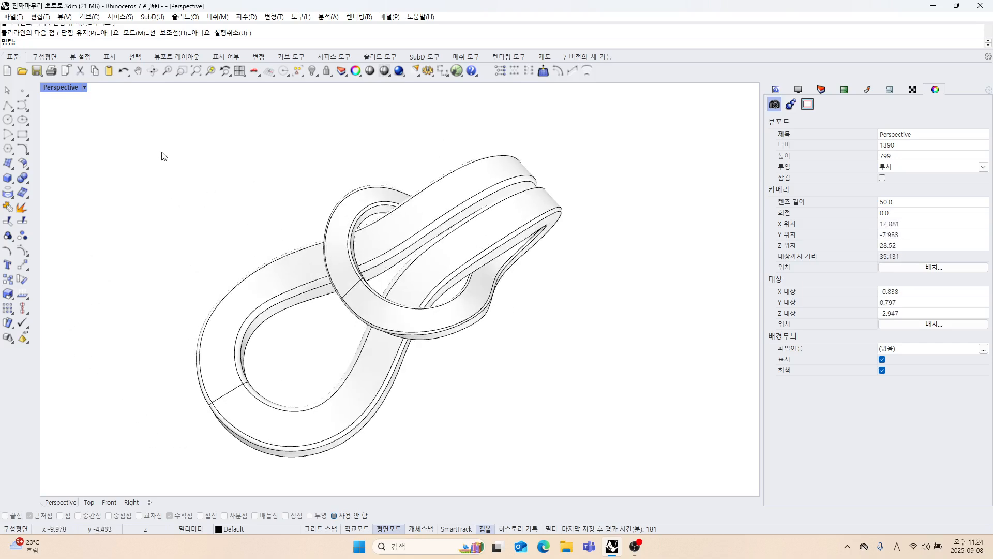
pyautogui.keyDown('shift'); pyautogui.moveTo(439, 206); pyautogui.dragTo(458, 219, button='right'); pyautogui.keyUp('shift')
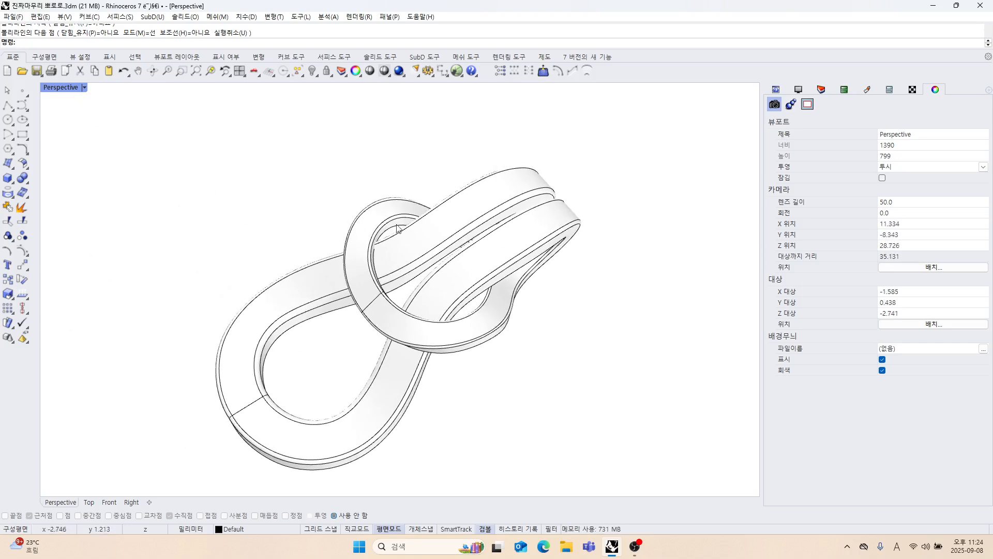
# Set the Perspective view to Shaded display and hide the surface isocurves.
pyautogui.rightClick(68, 88)
pyautogui.click(75, 139)
pyautogui.moveTo(594, 262); pyautogui.dragTo(672, 227, button='right')
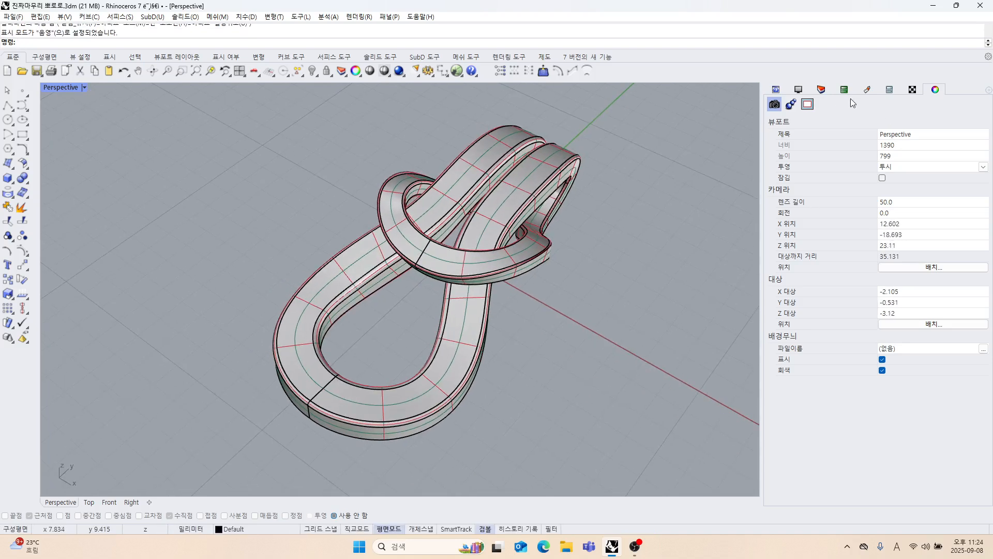
pyautogui.click(799, 90)
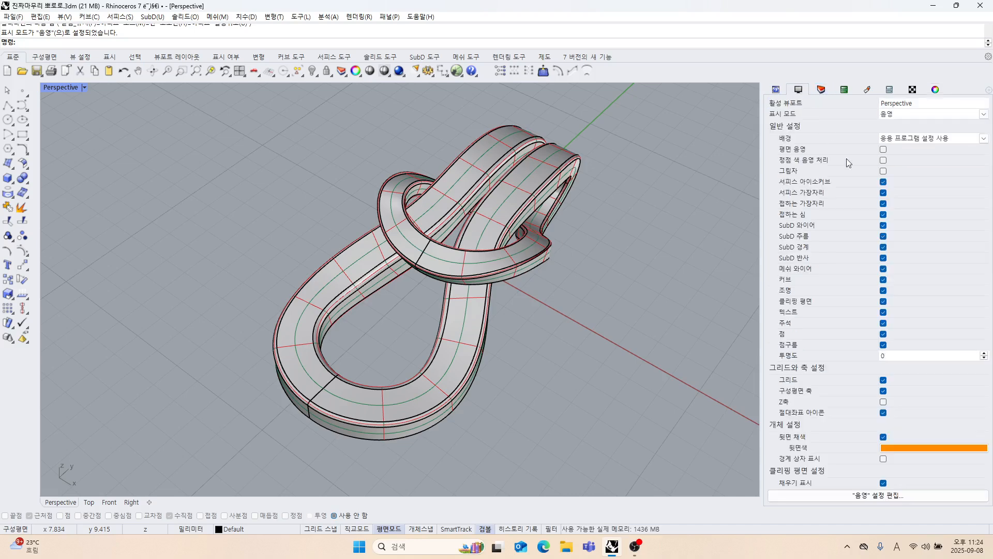
pyautogui.click(883, 182)
pyautogui.moveTo(595, 290); pyautogui.dragTo(533, 293, button='right')
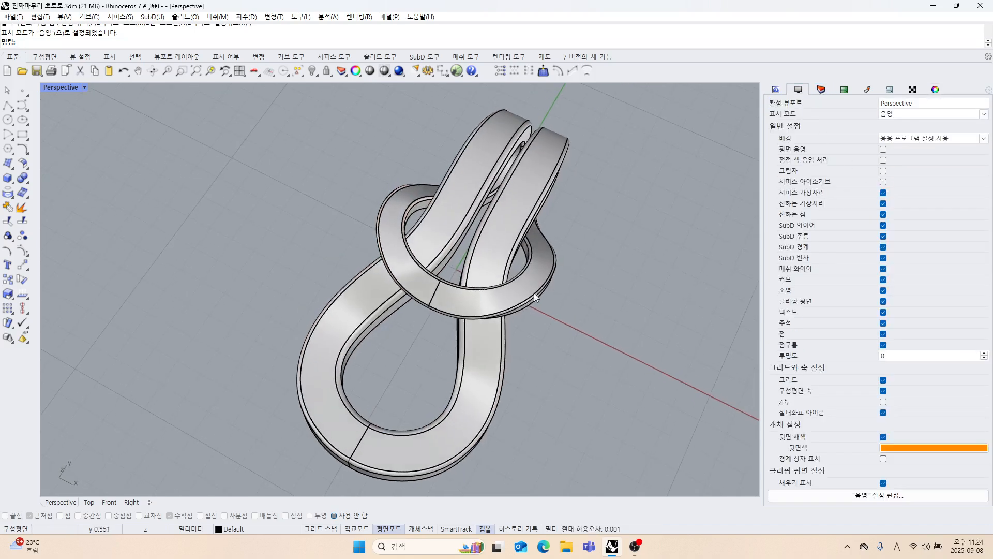